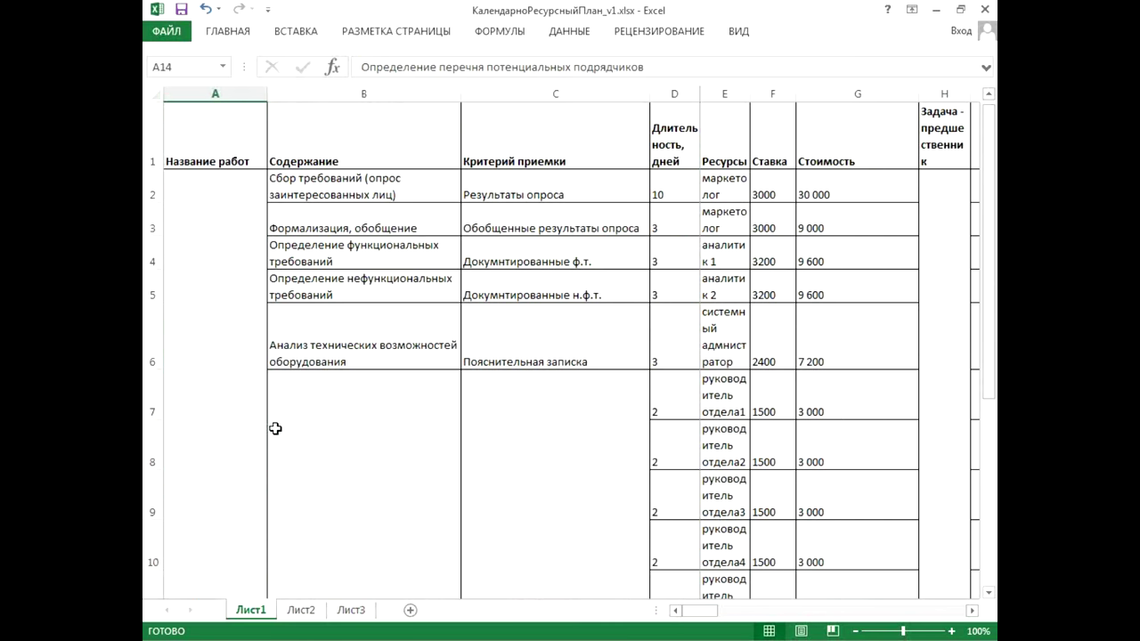
Step: Examine the Содержание, Критерий приемки, Длительность and Ресурсы columns of the work plan on Лист1
{"action": "left_click", "coordinate": [362, 92]}
{"action": "left_click", "coordinate": [362, 186]}
{"action": "left_click", "coordinate": [356, 219]}
{"action": "left_click", "coordinate": [351, 256]}
{"action": "left_click", "coordinate": [349, 299]}
{"action": "left_click", "coordinate": [550, 93]}
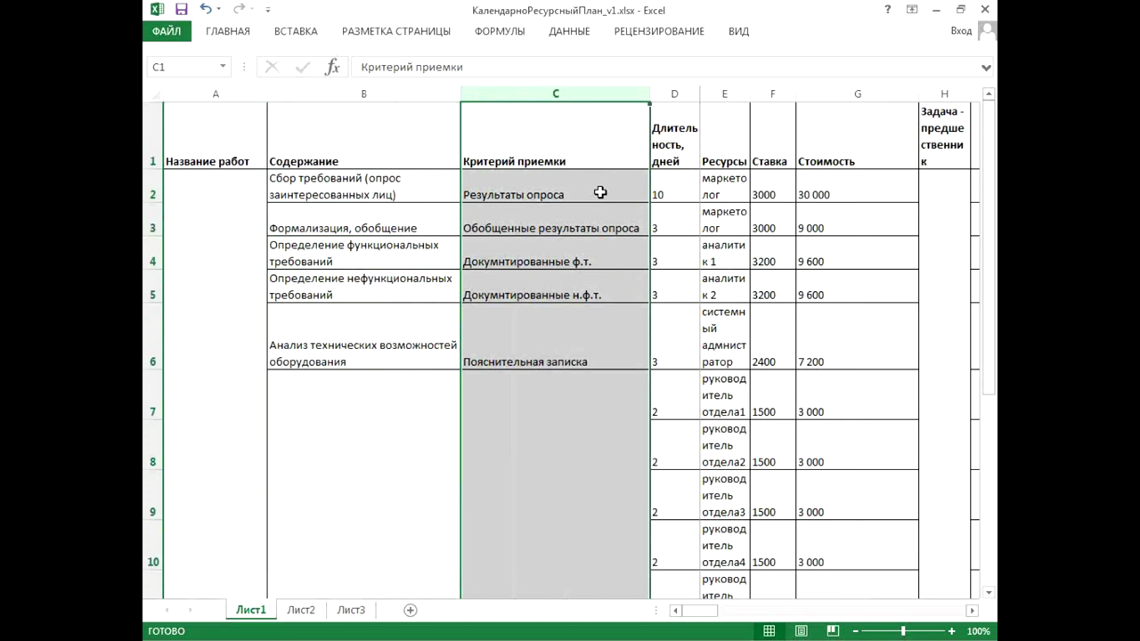
{"action": "left_click", "coordinate": [668, 93]}
{"action": "left_click_drag", "start_coordinate": [668, 92], "coordinate": [675, 107]}
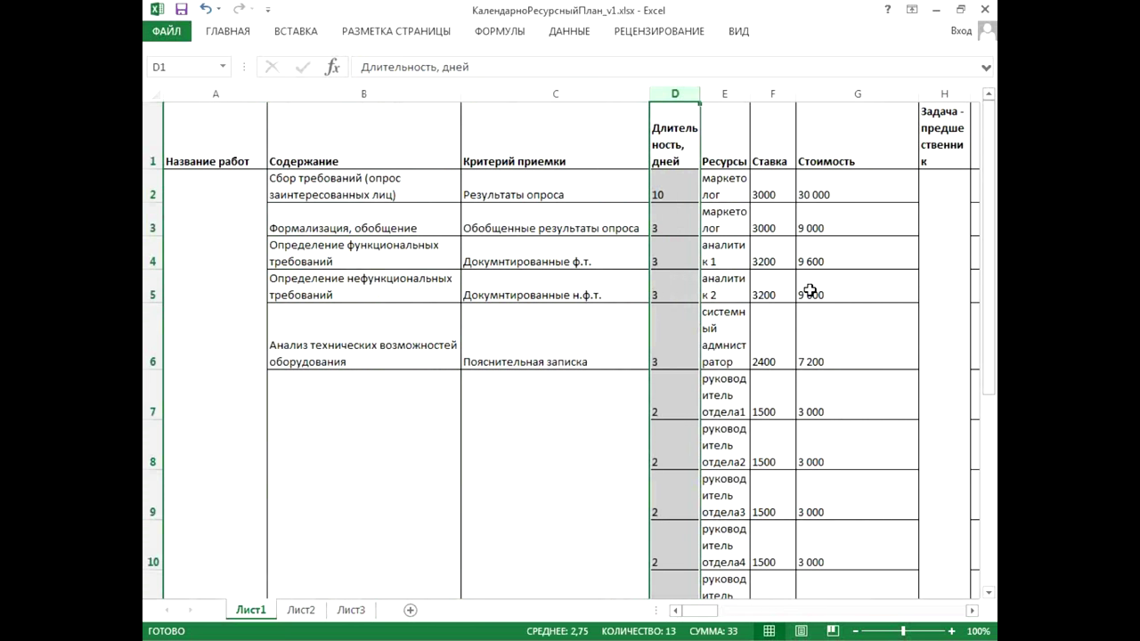
{"action": "left_click", "coordinate": [723, 96]}
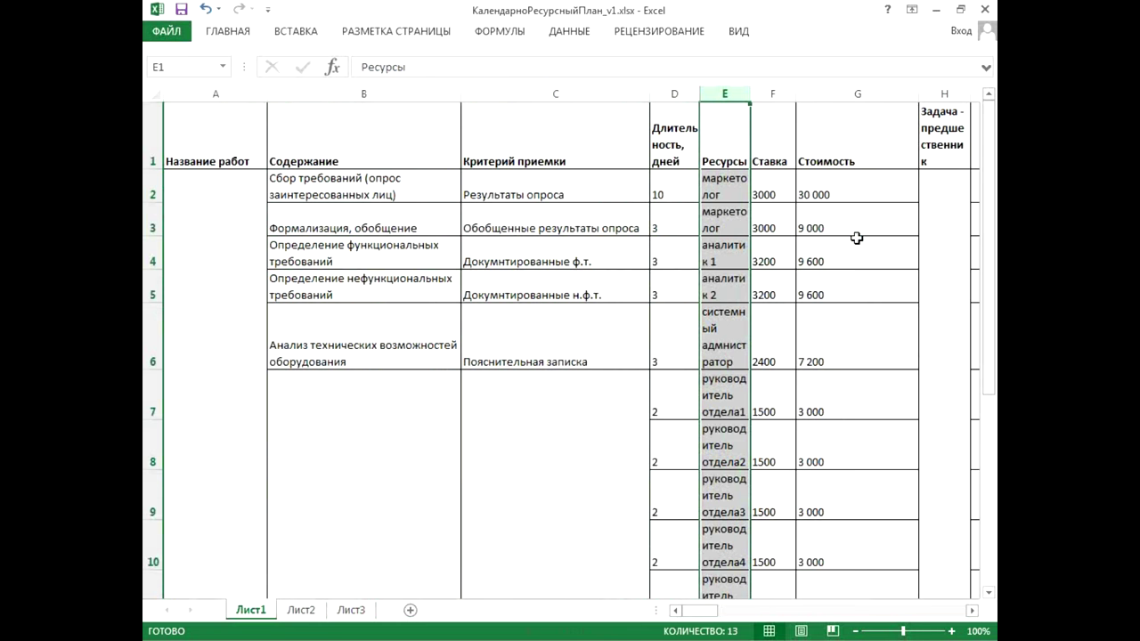
Step: Examine the resource and rate entries for the Формализация, обобщение row and the formula behind its cost
{"action": "left_click", "coordinate": [720, 221]}
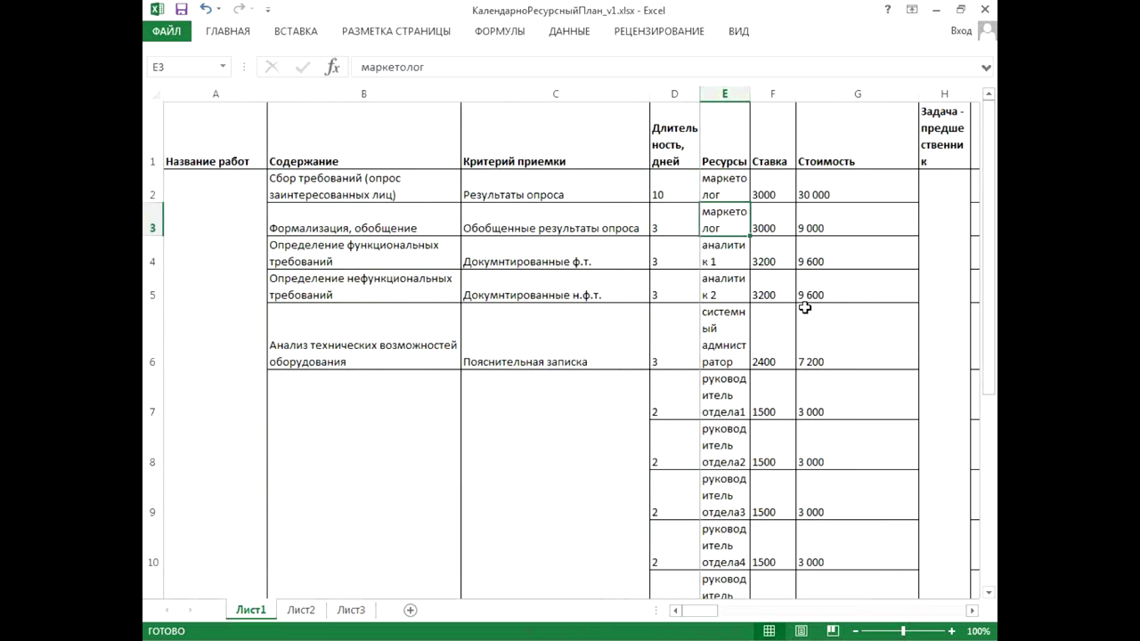
{"action": "left_click", "coordinate": [776, 95]}
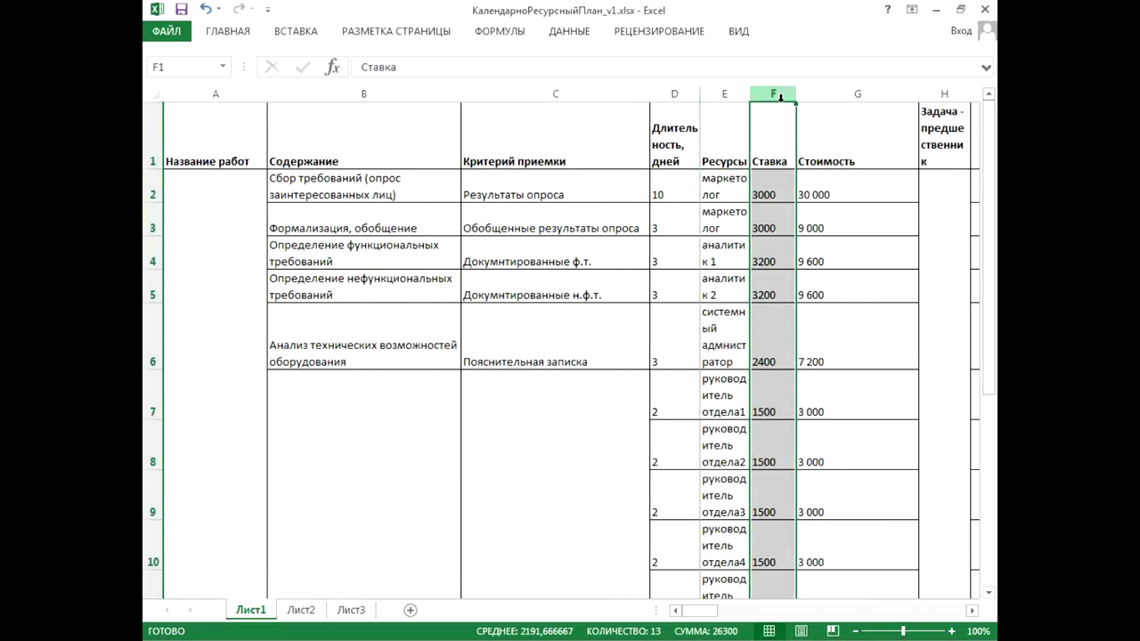
{"action": "left_click", "coordinate": [767, 199]}
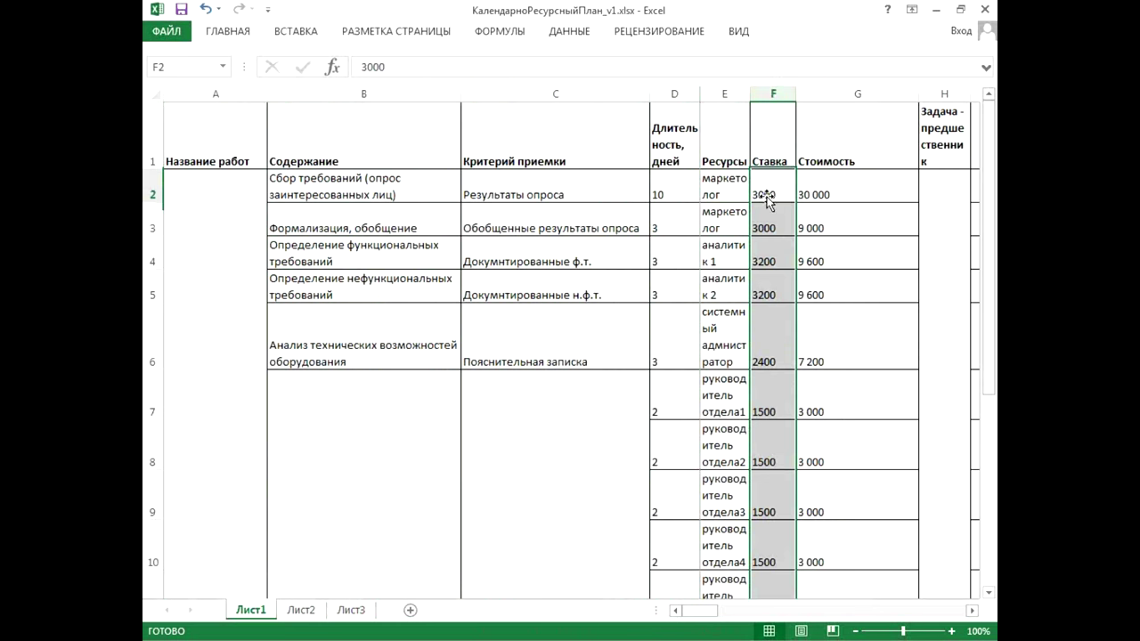
{"action": "left_click", "coordinate": [418, 227]}
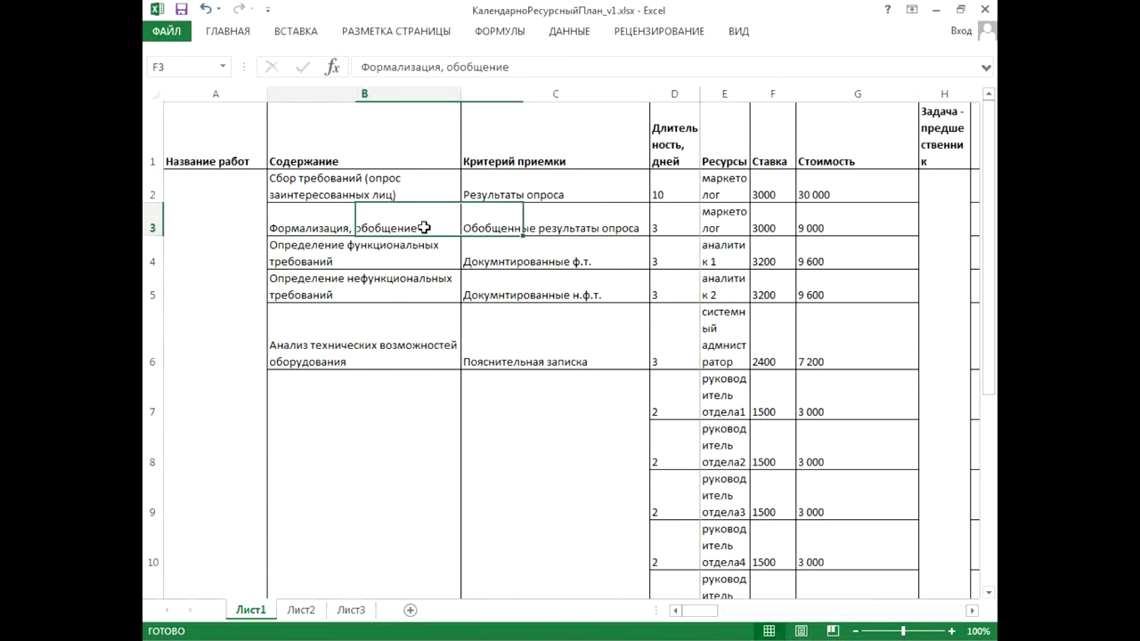
{"action": "left_click", "coordinate": [789, 227], "text": "ctrl"}
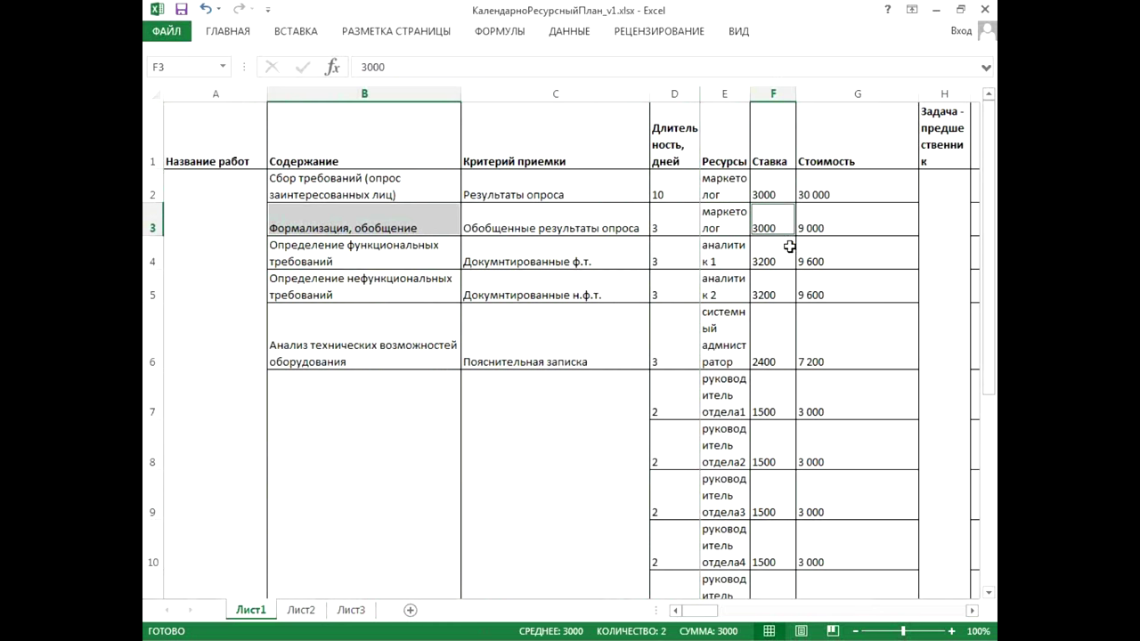
{"action": "left_click", "coordinate": [770, 230]}
{"action": "left_click", "coordinate": [703, 228], "text": "ctrl"}
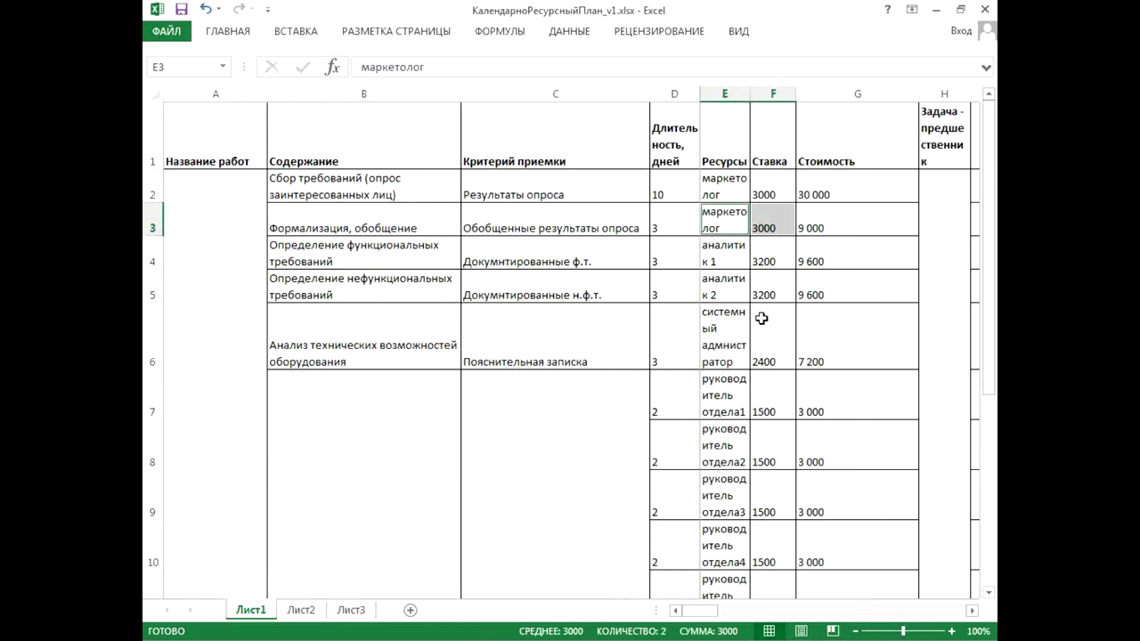
{"action": "left_click", "coordinate": [860, 224]}
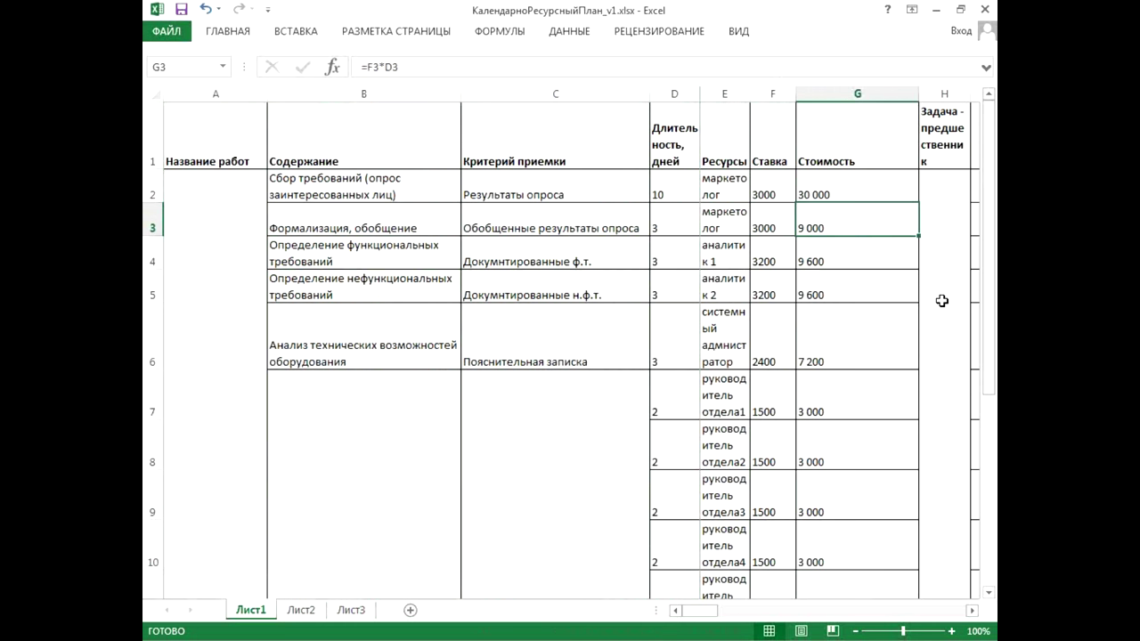
Step: Review the Задача - предшественник column and the yellow task bars across the numbered day columns
{"action": "left_click", "coordinate": [951, 512]}
{"action": "scroll", "coordinate": [926, 512], "scroll_direction": "down", "scroll_amount": 4}
{"action": "scroll", "coordinate": [967, 401], "scroll_direction": "up", "scroll_amount": 4}
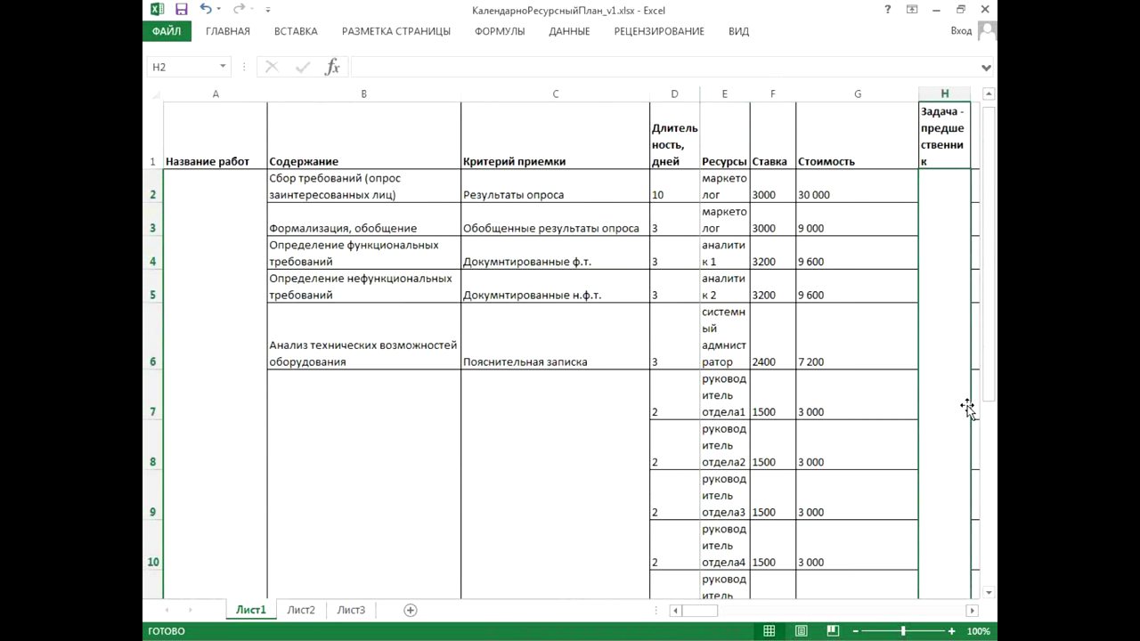
{"action": "left_click_drag", "start_coordinate": [973, 611], "coordinate": [973, 613]}
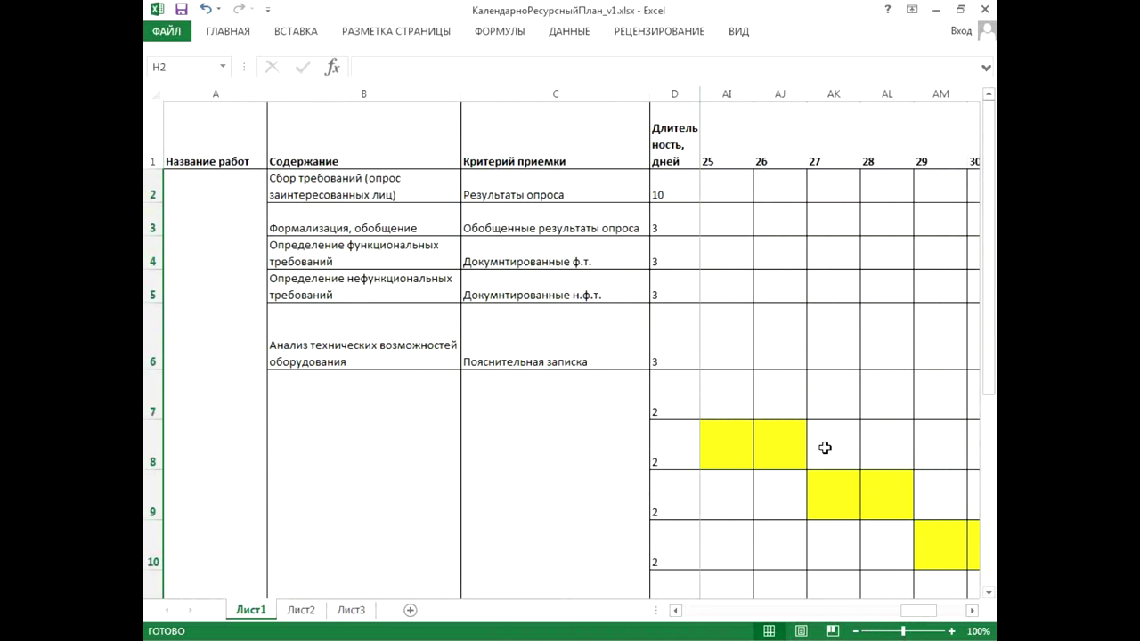
{"action": "mouse_move", "coordinate": [928, 613]}
{"action": "left_mouse_down"}
{"action": "mouse_move", "coordinate": [777, 616]}
{"action": "mouse_move", "coordinate": [913, 623]}
{"action": "left_mouse_up"}
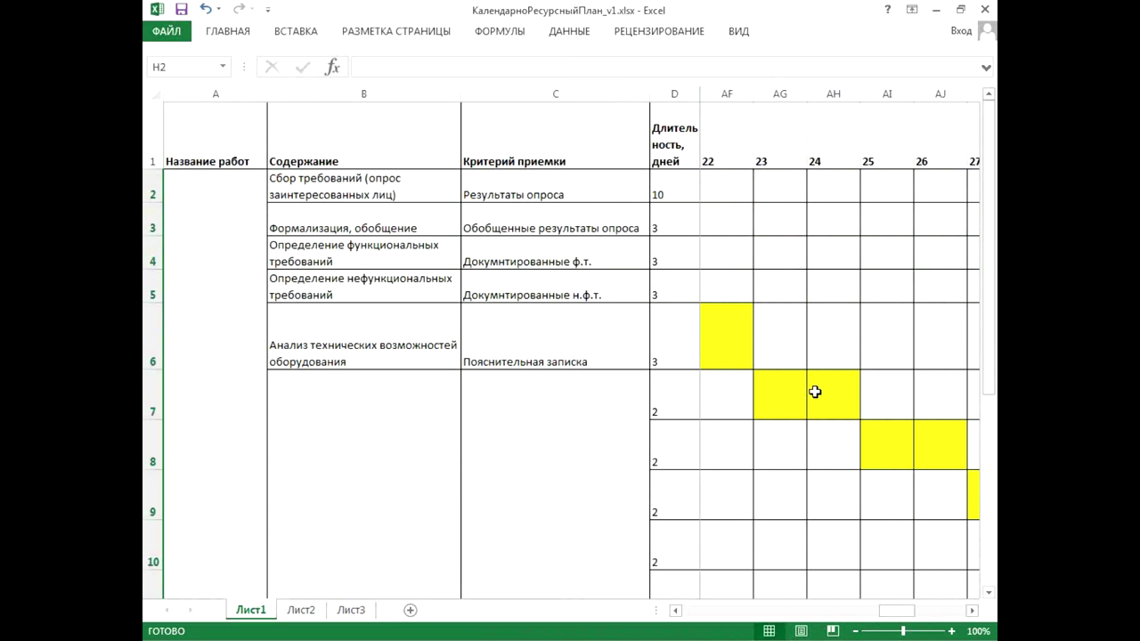
{"action": "left_click", "coordinate": [874, 400]}
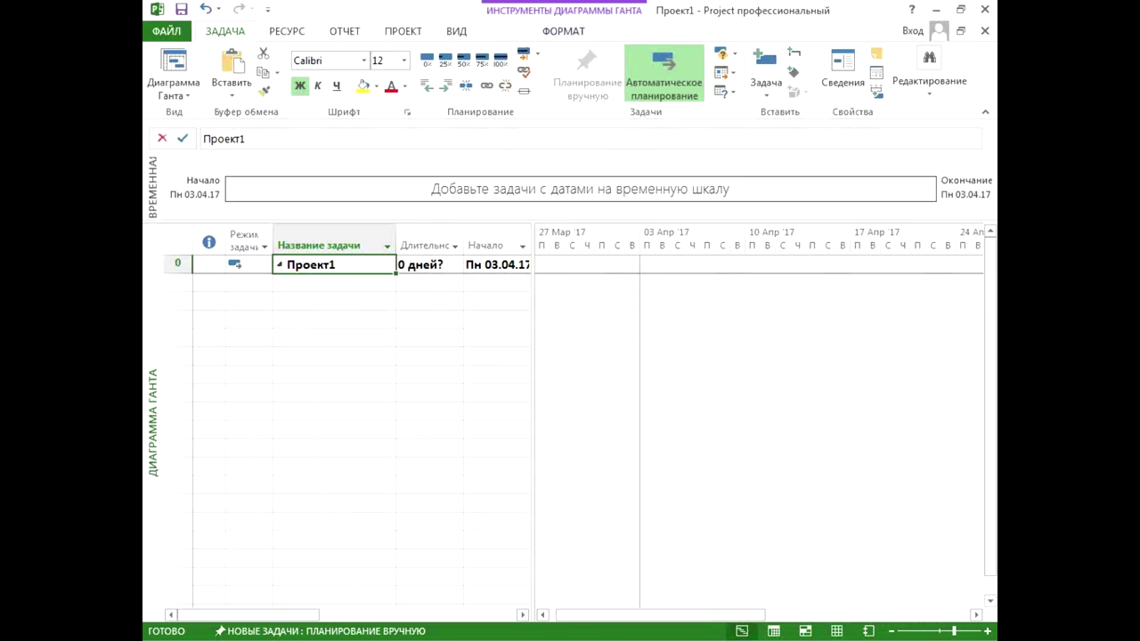
Step: Switch to Project, start opening a file from the computer, and close the КалендарноРесурсныйПлан_v1.xlsx workbook in Excel
{"action": "left_click", "coordinate": [183, 32]}
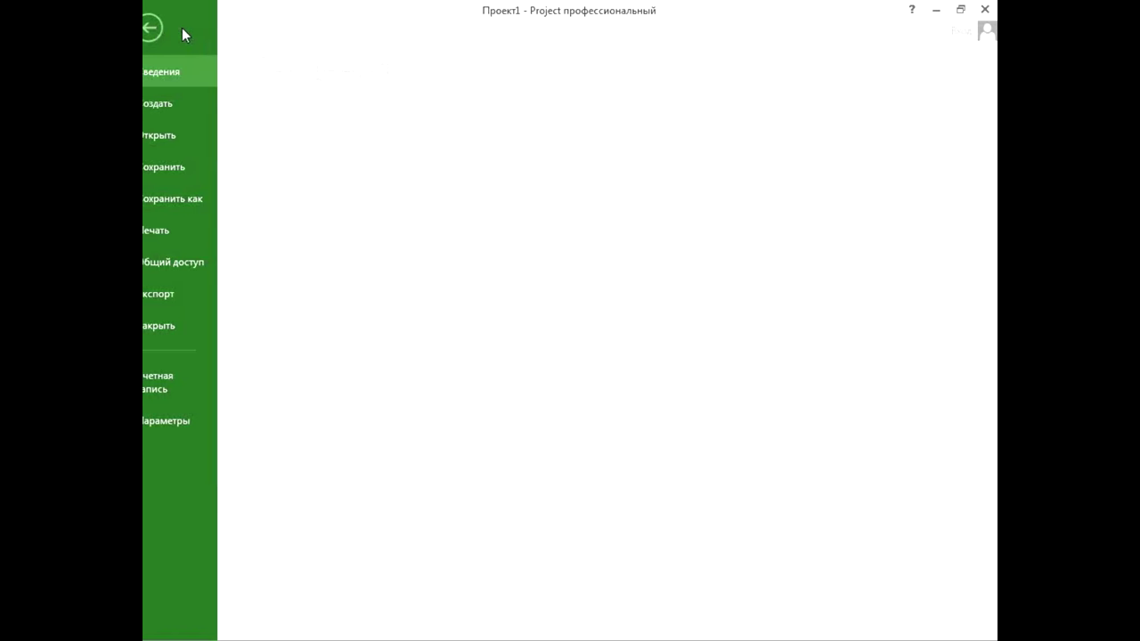
{"action": "left_click", "coordinate": [183, 138]}
{"action": "left_click", "coordinate": [389, 226]}
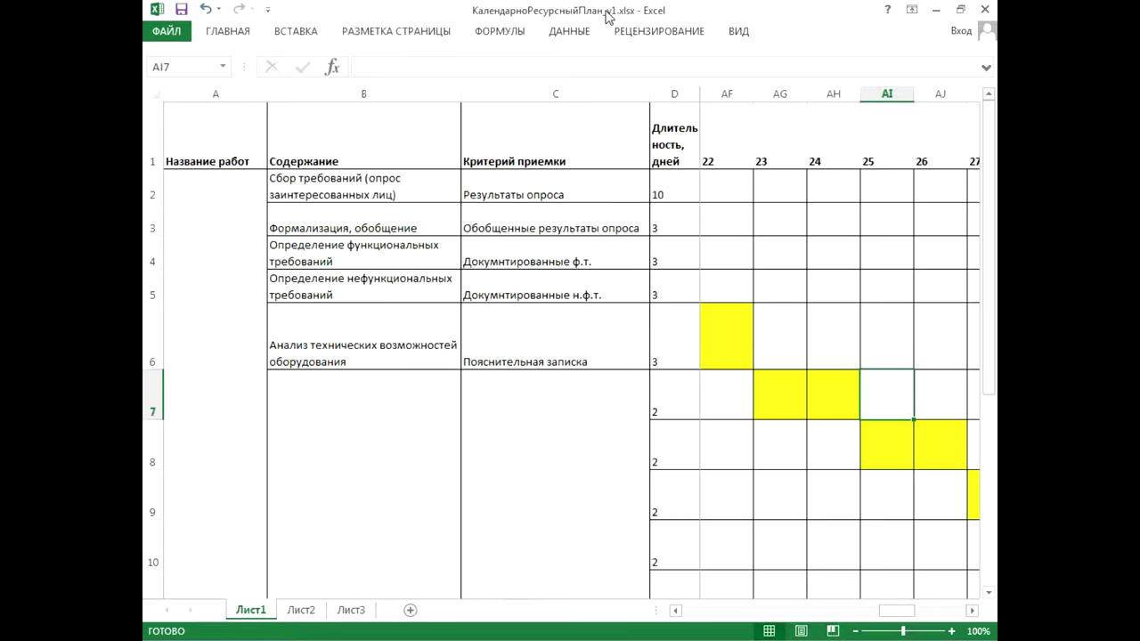
{"action": "left_click", "coordinate": [983, 9]}
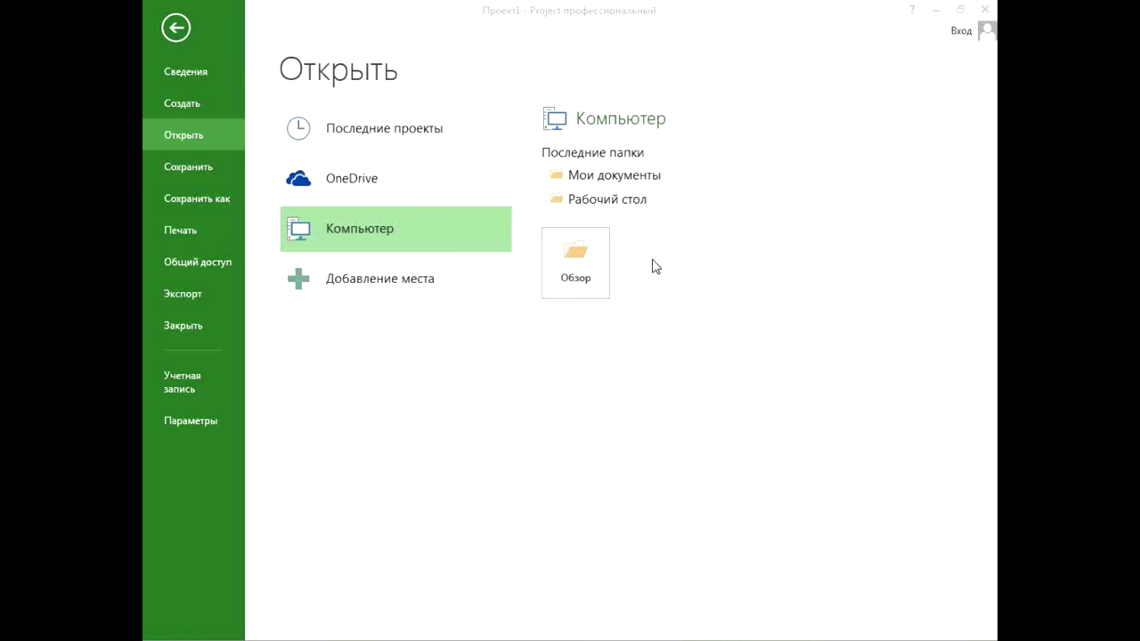
Step: Open КалендарноРесурсныйПлан_v1.xlsx from the Загрузки folder, using the Книга Excel (*.xlsx) file type
{"action": "left_click", "coordinate": [570, 254]}
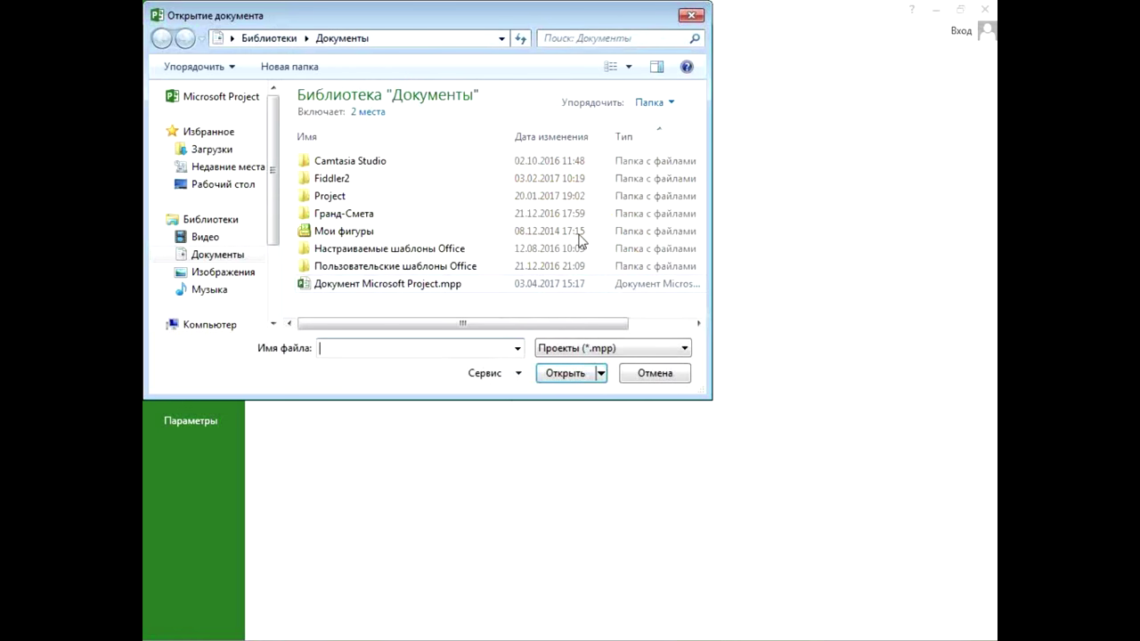
{"action": "left_click", "coordinate": [577, 350]}
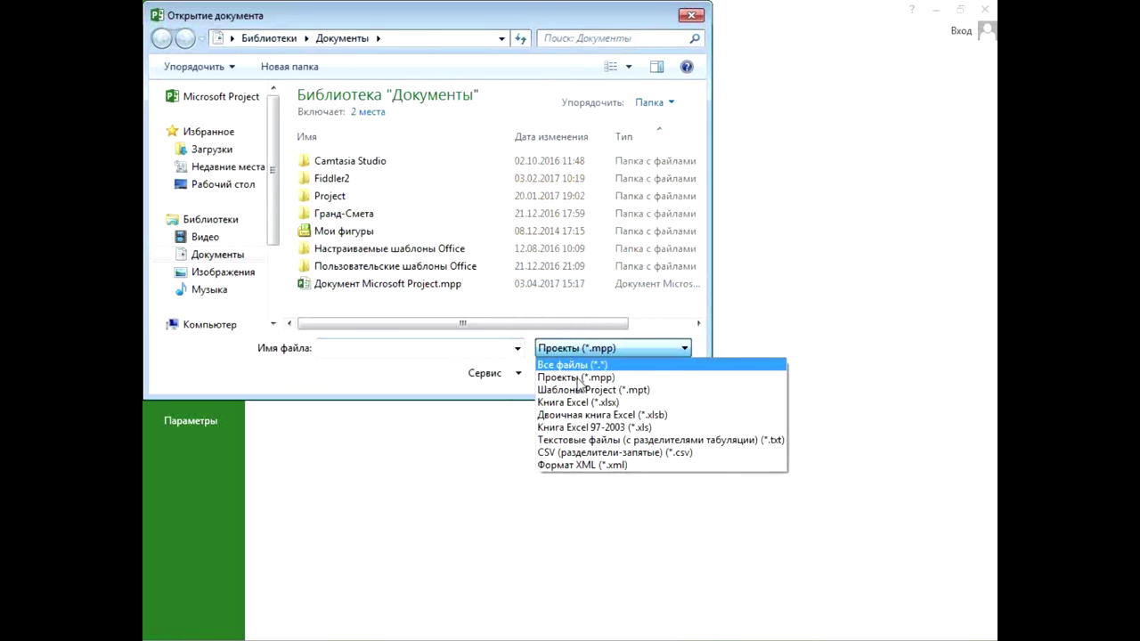
{"action": "left_click", "coordinate": [580, 407]}
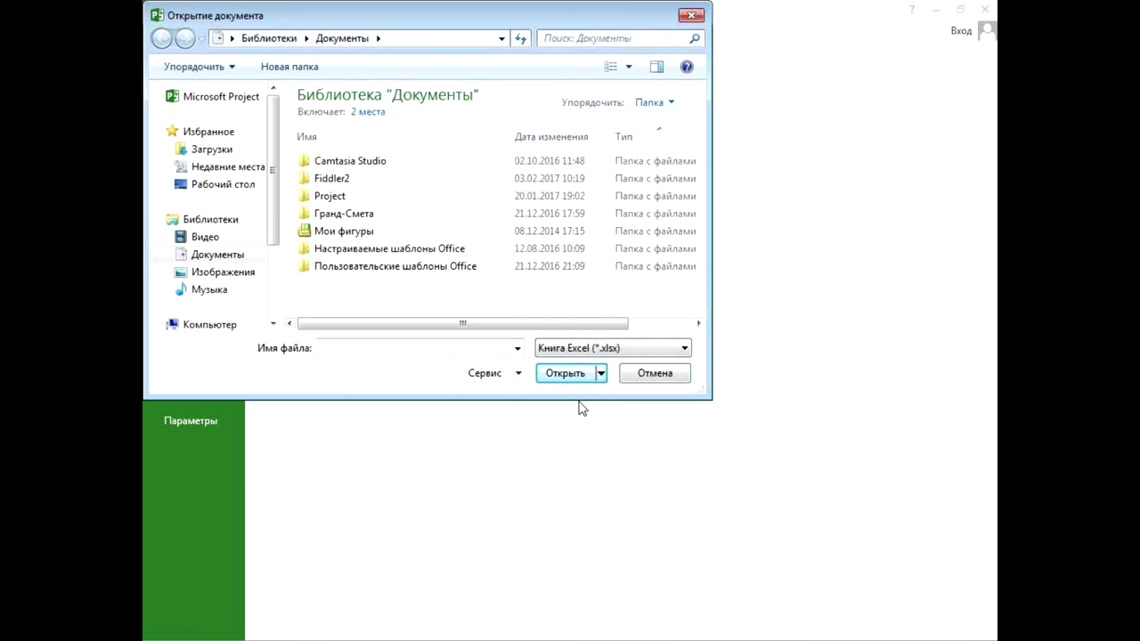
{"action": "left_click", "coordinate": [230, 153]}
{"action": "left_click", "coordinate": [377, 119]}
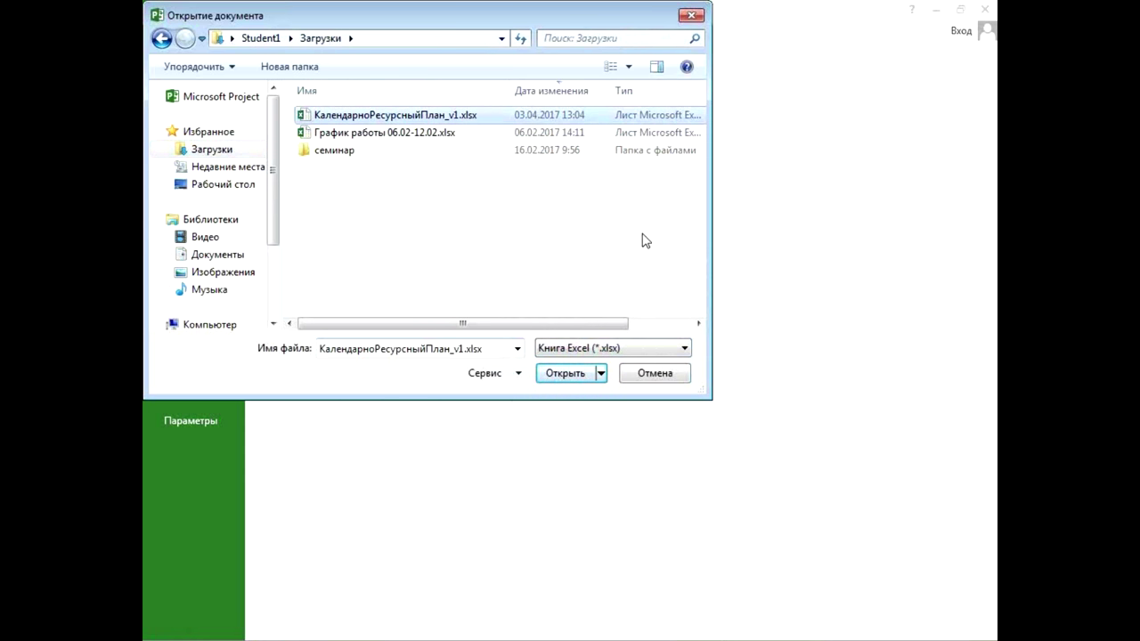
{"action": "left_click_drag", "start_coordinate": [601, 15], "coordinate": [713, 78]}
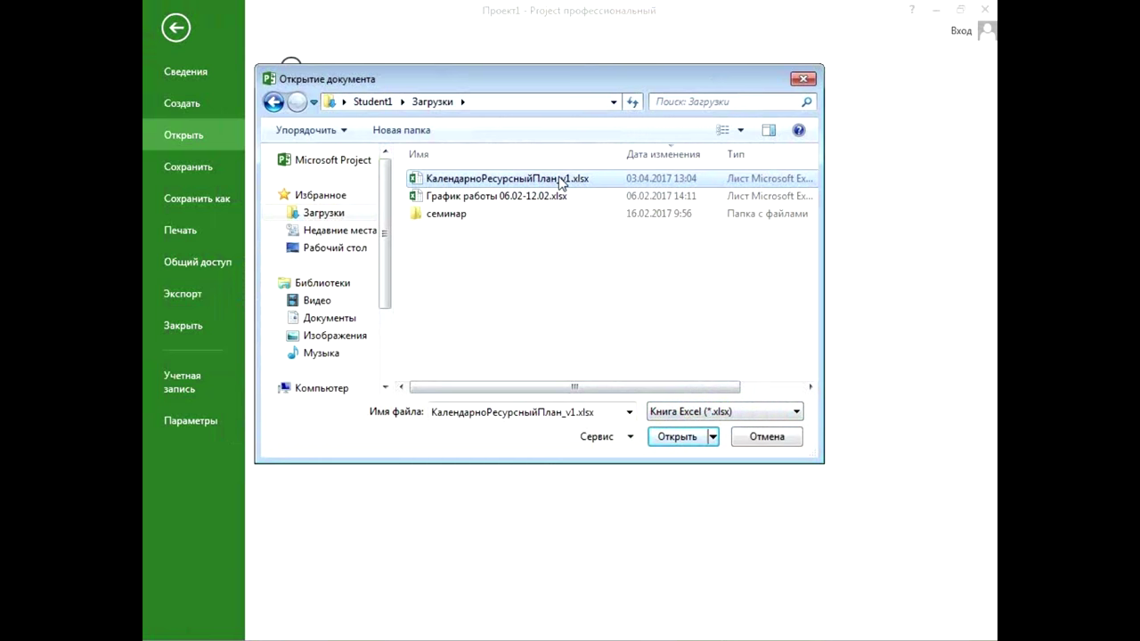
{"action": "left_click", "coordinate": [674, 437]}
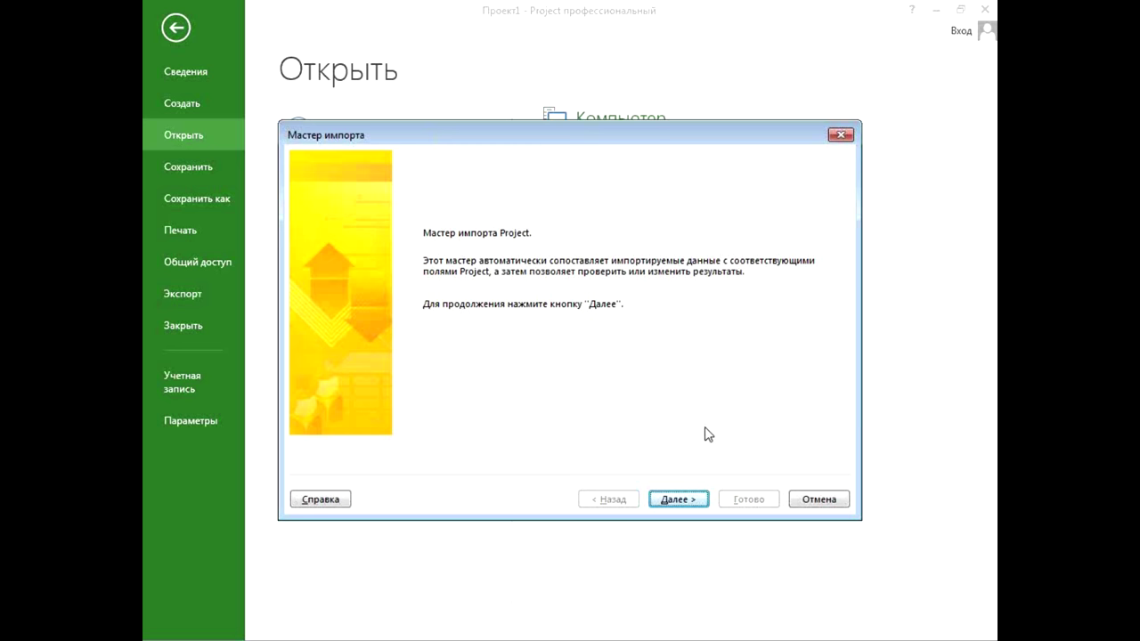
Step: Configure the import to use a new map, create a new project and bring in Задачи data with headers
{"action": "left_click", "coordinate": [677, 500]}
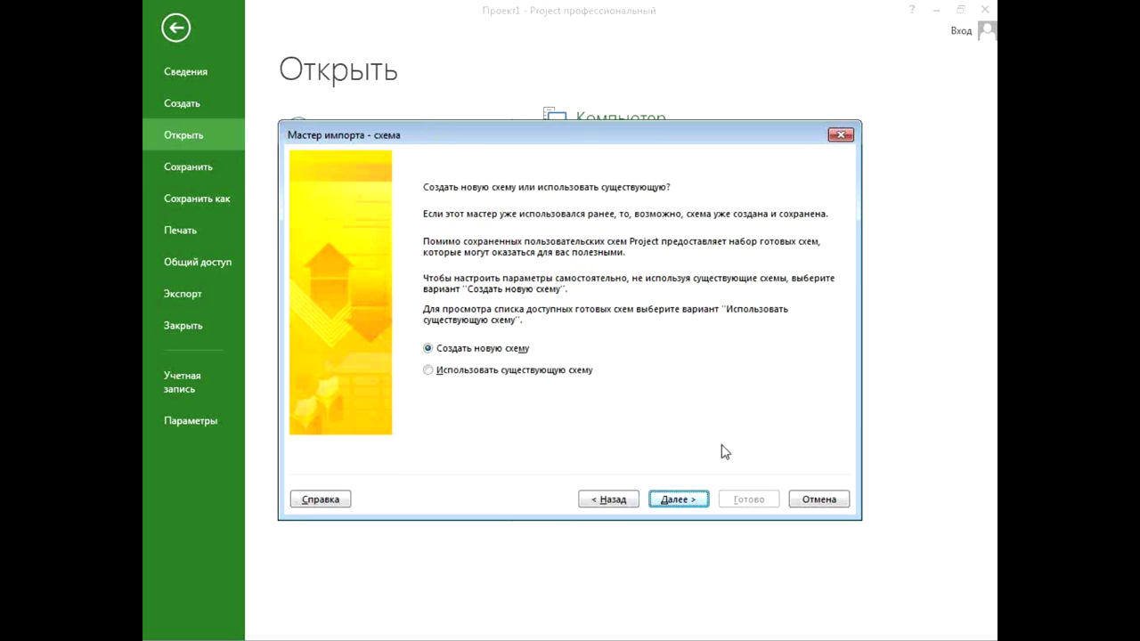
{"action": "left_click", "coordinate": [692, 502]}
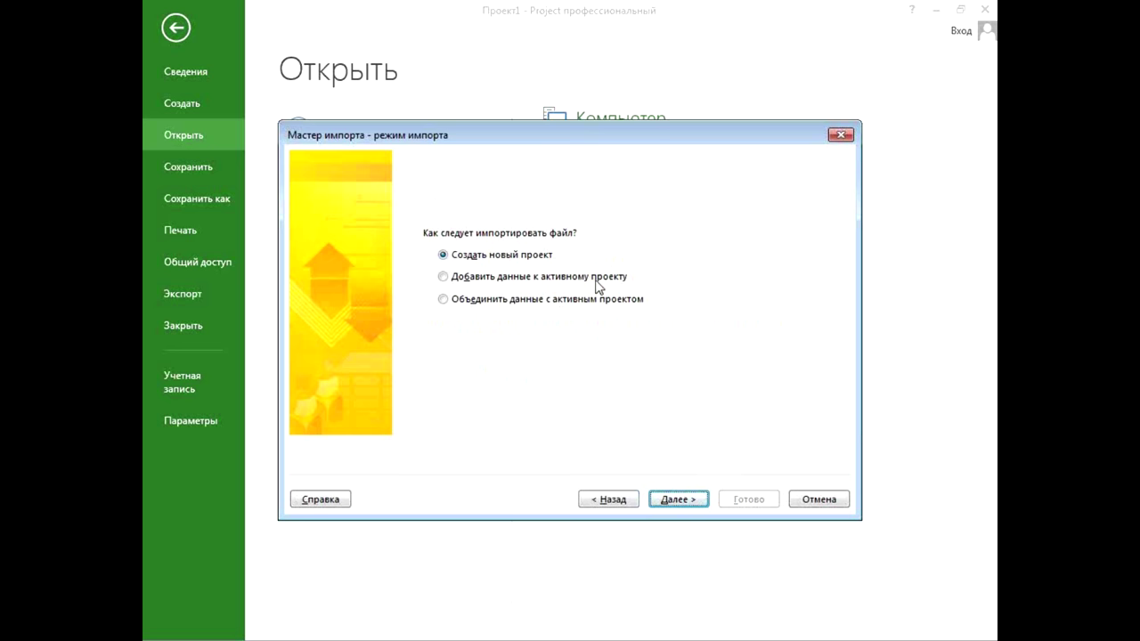
{"action": "left_click", "coordinate": [700, 503]}
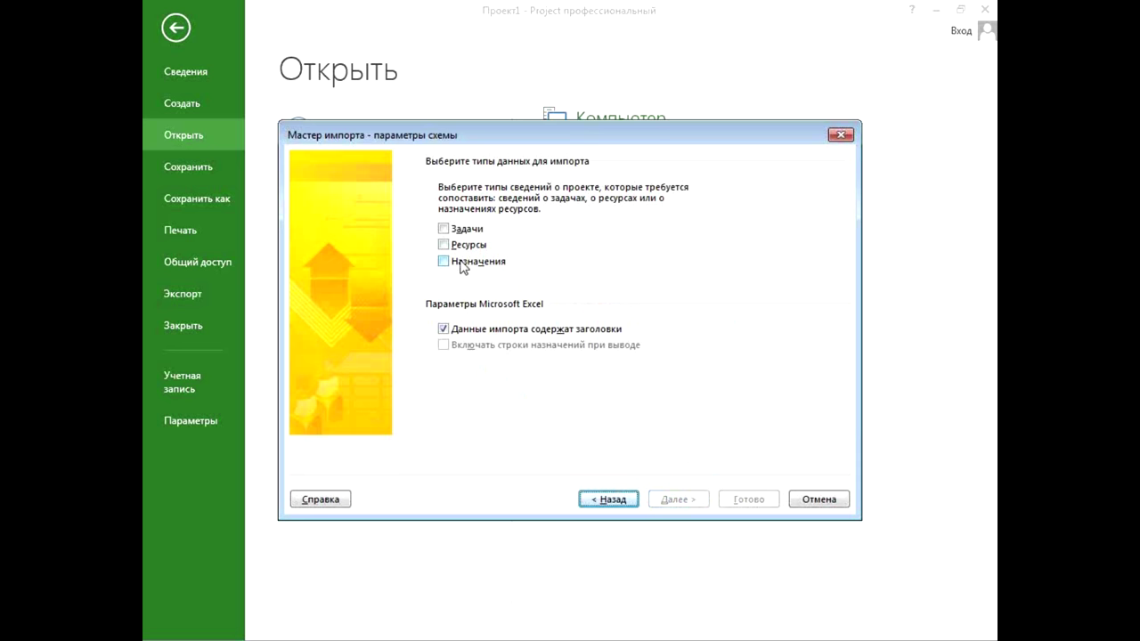
{"action": "left_click", "coordinate": [444, 230]}
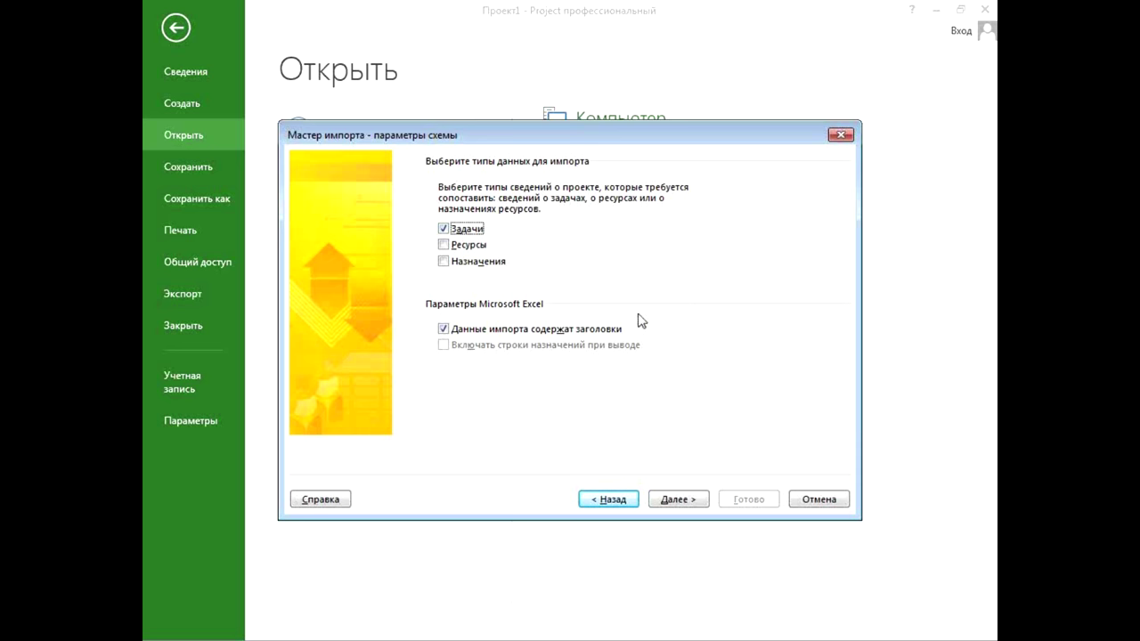
{"action": "left_click", "coordinate": [703, 504]}
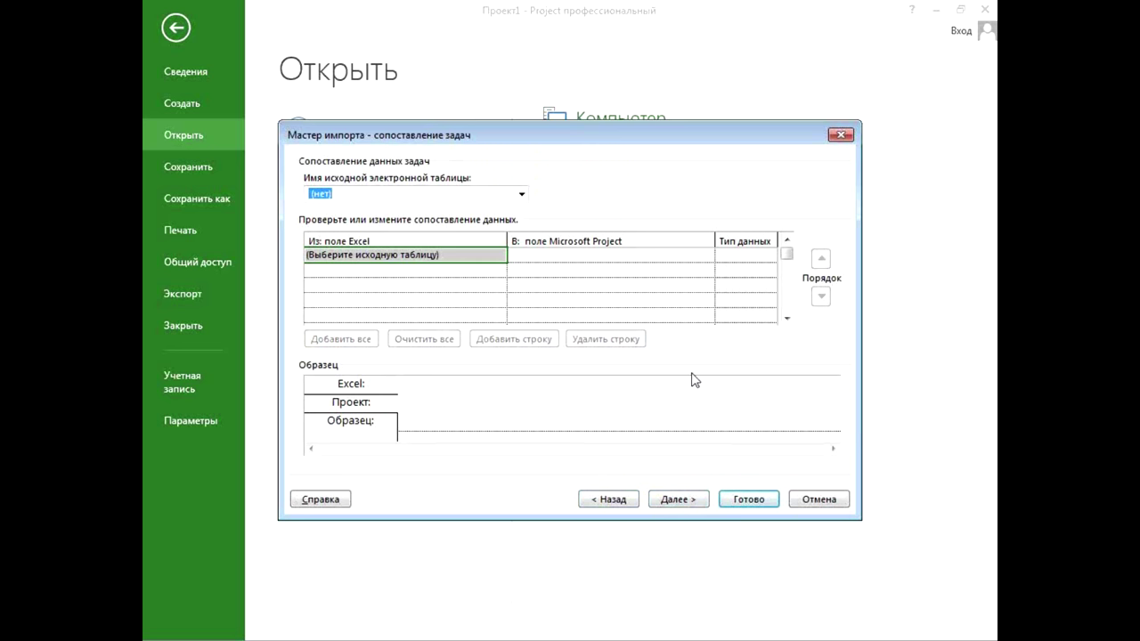
Step: Set Лист1 as the source sheet for the tasks and remove the Название работ row from the mapping
{"action": "left_click", "coordinate": [521, 195]}
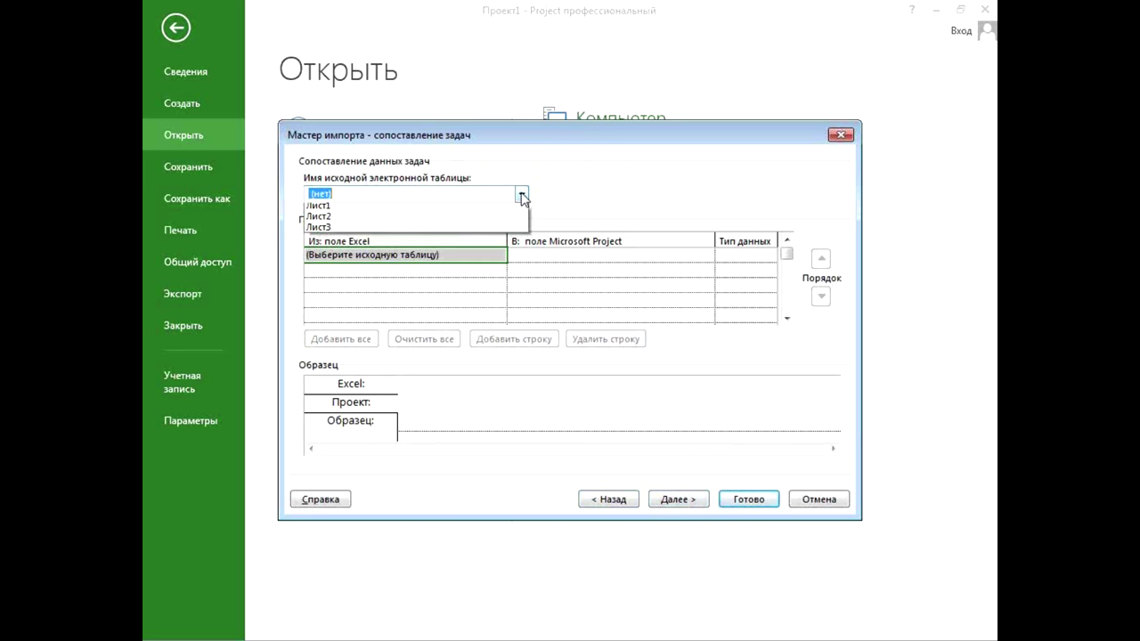
{"action": "left_click", "coordinate": [497, 219]}
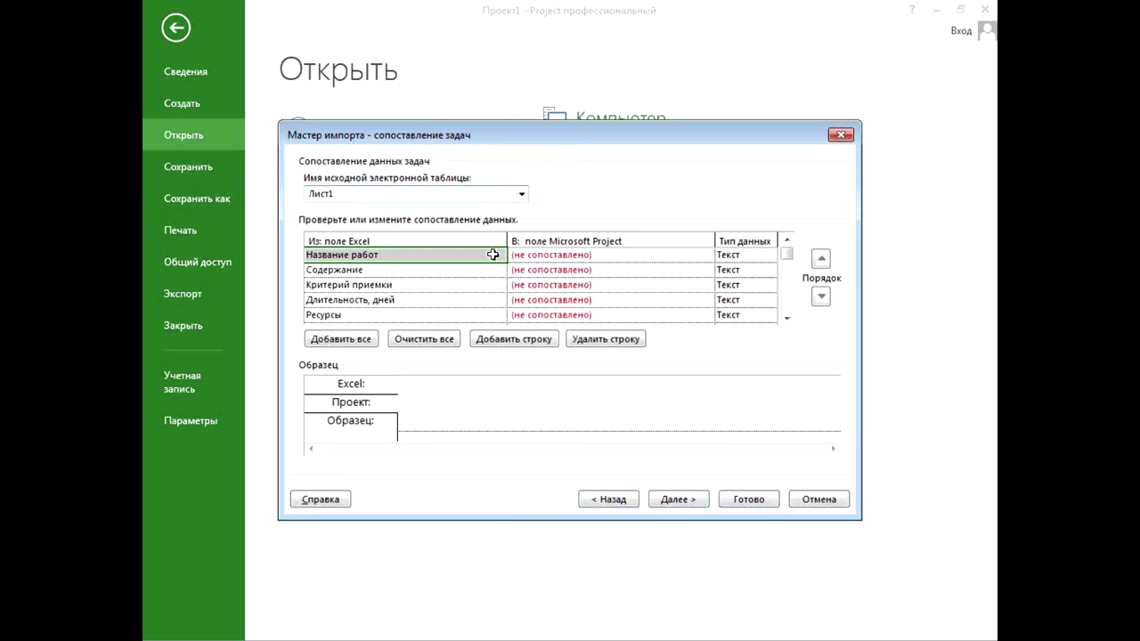
{"action": "left_click", "coordinate": [496, 255]}
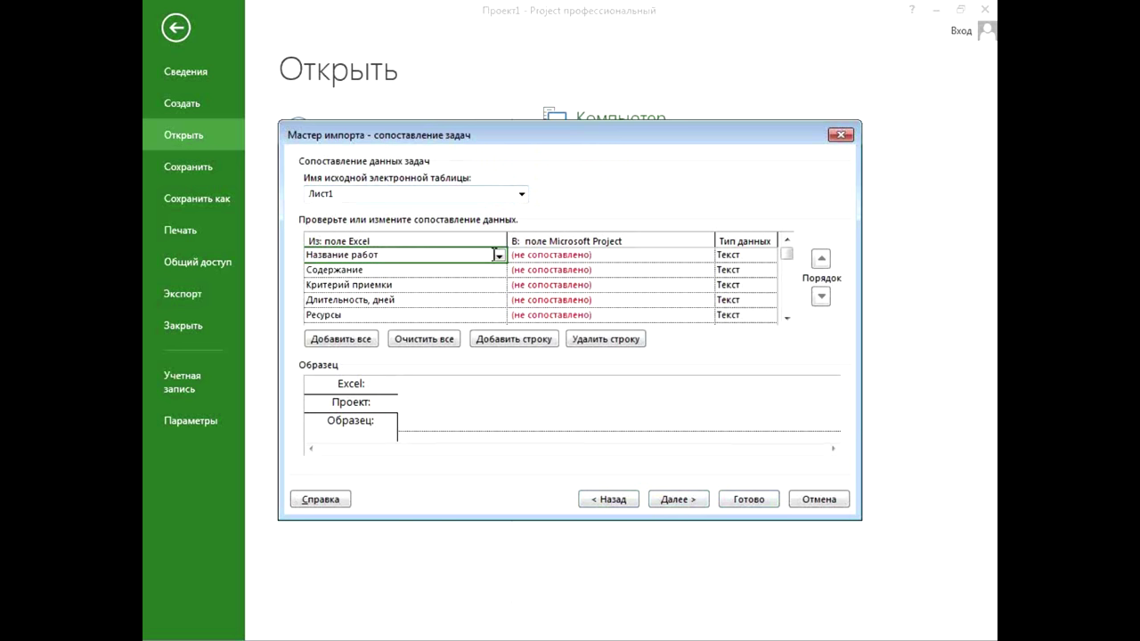
{"action": "left_click", "coordinate": [600, 344]}
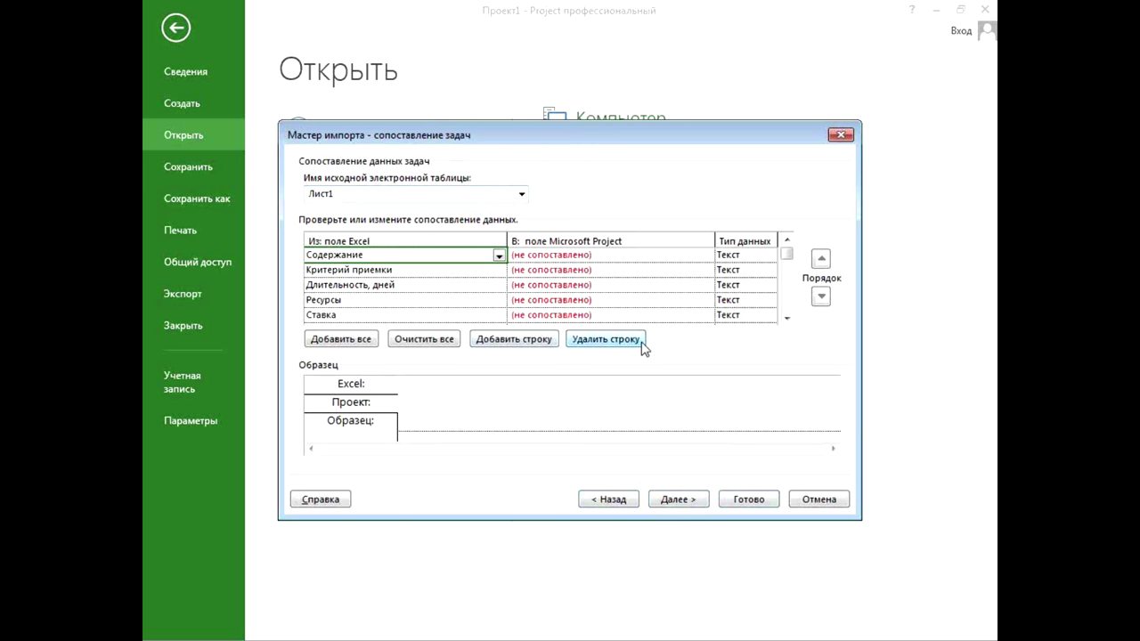
Step: Map the Excel field Содержание to the Project field Название
{"action": "left_click", "coordinate": [570, 256]}
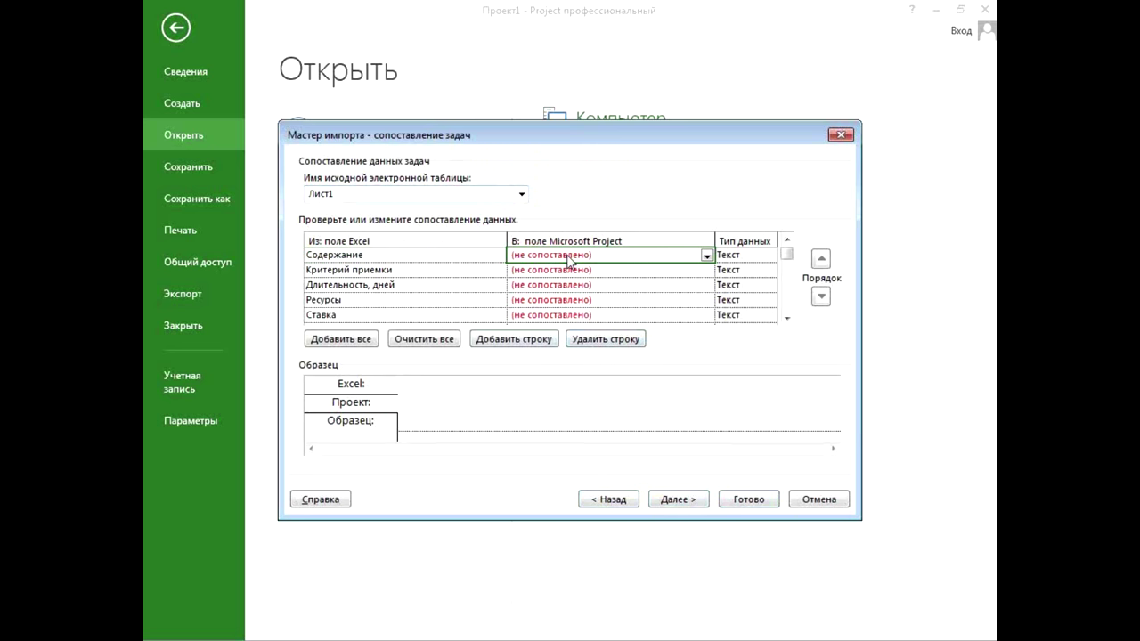
{"action": "type", "text": "Наз"}
{"action": "left_click", "coordinate": [482, 257]}
{"action": "left_click", "coordinate": [531, 257]}
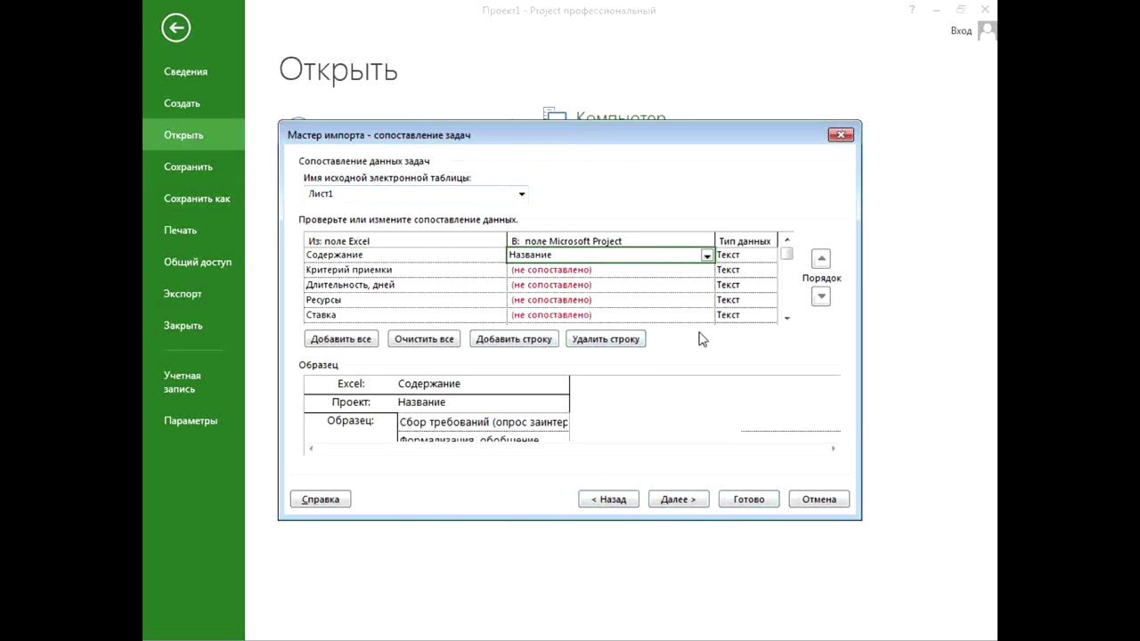
Step: Remove the Критерий приемки row from the mapping
{"action": "left_click", "coordinate": [436, 274]}
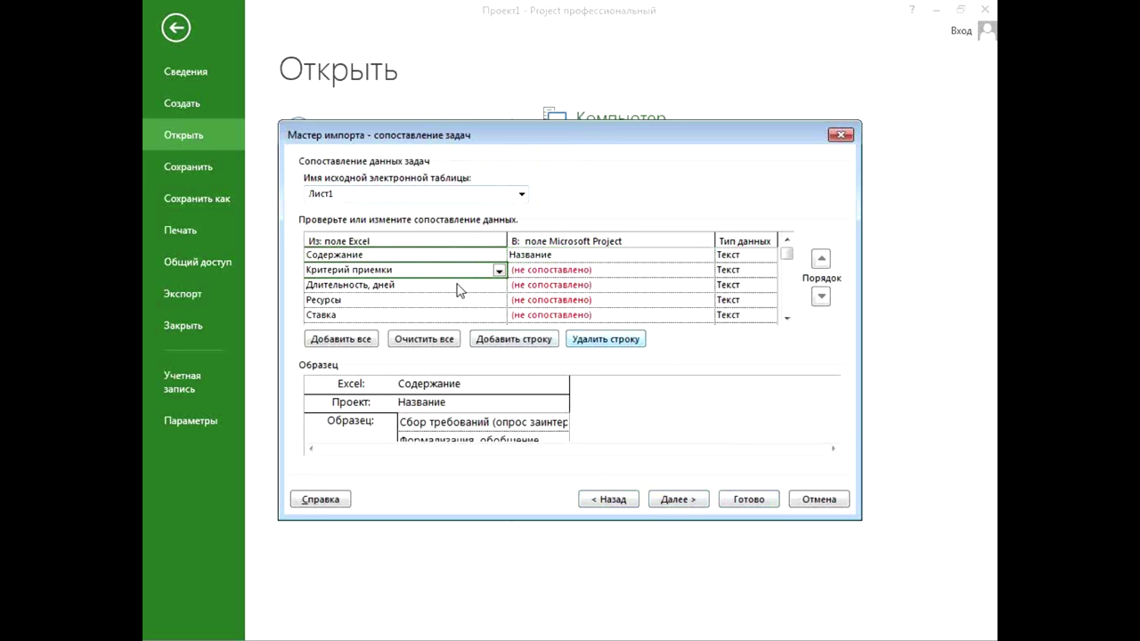
{"action": "left_click", "coordinate": [543, 269]}
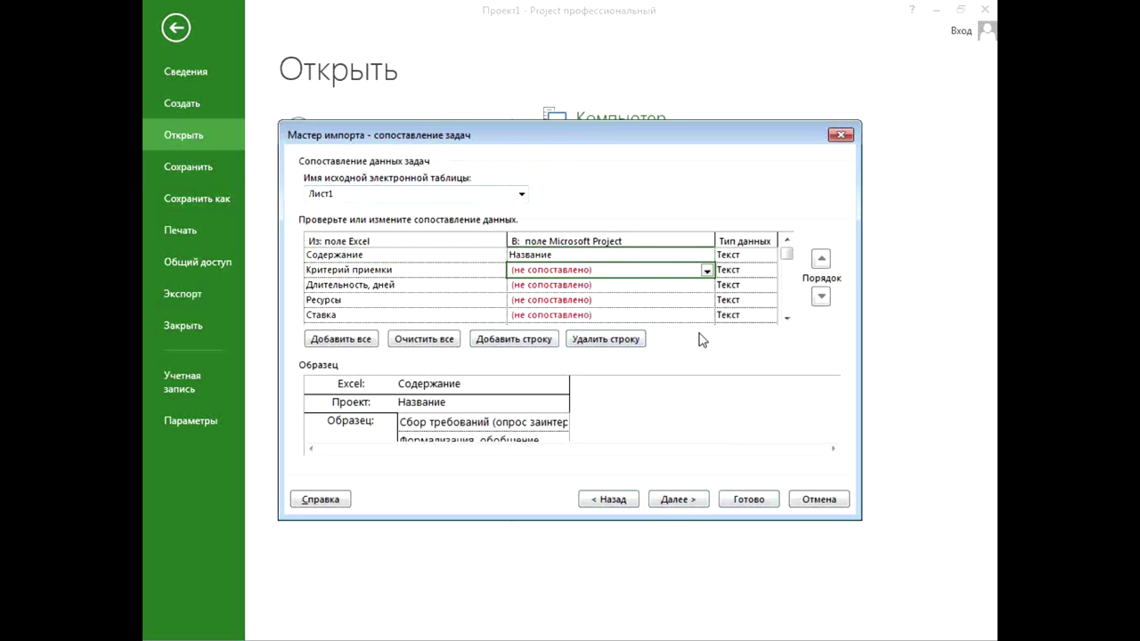
{"action": "key", "text": "BackSpace"}
{"action": "type", "text": "Текст1"}
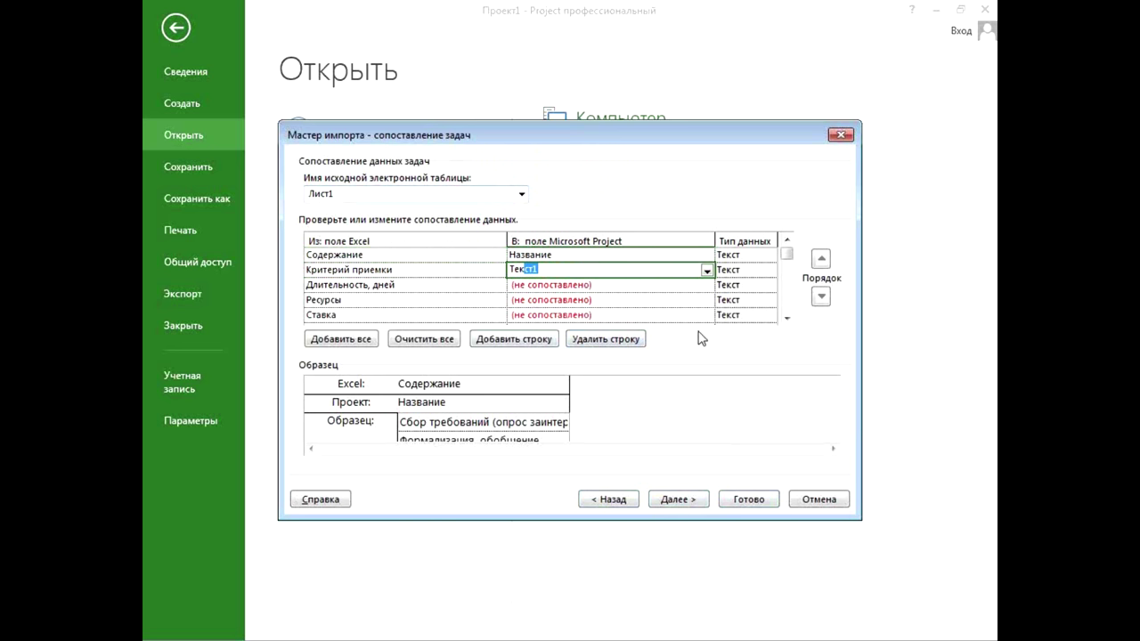
{"action": "key", "text": "Return"}
{"action": "left_click", "coordinate": [633, 341]}
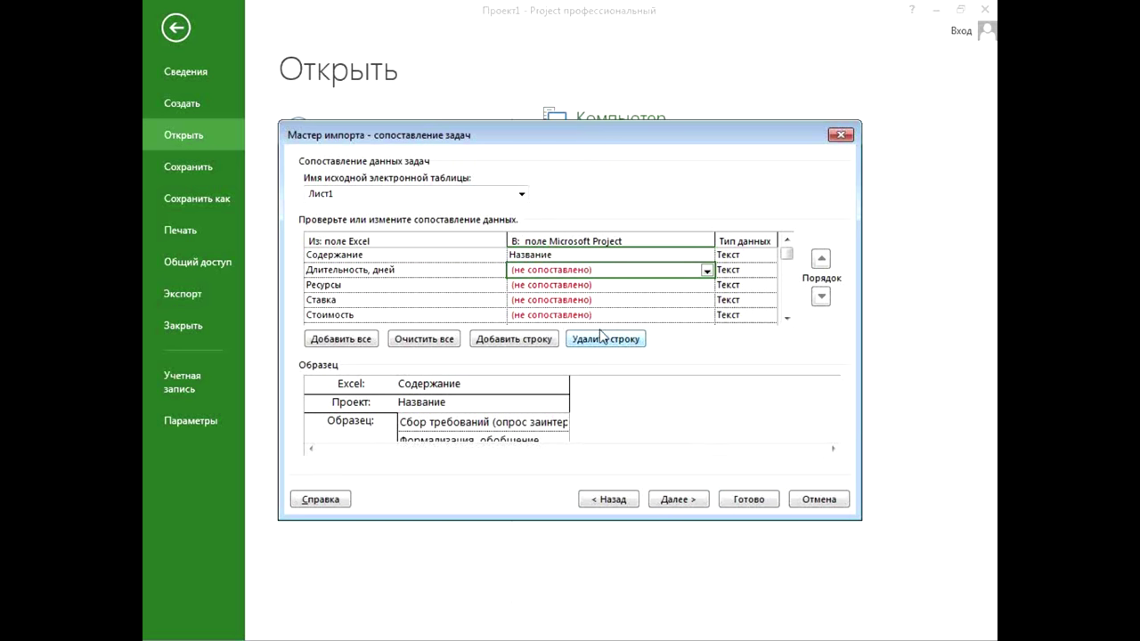
Step: Map the Excel fields Длительность, дней to Длительность and Ресурсы to Названия ресурсов
{"action": "left_click", "coordinate": [441, 272]}
{"action": "left_click", "coordinate": [547, 270]}
{"action": "type", "text": "Длительность"}
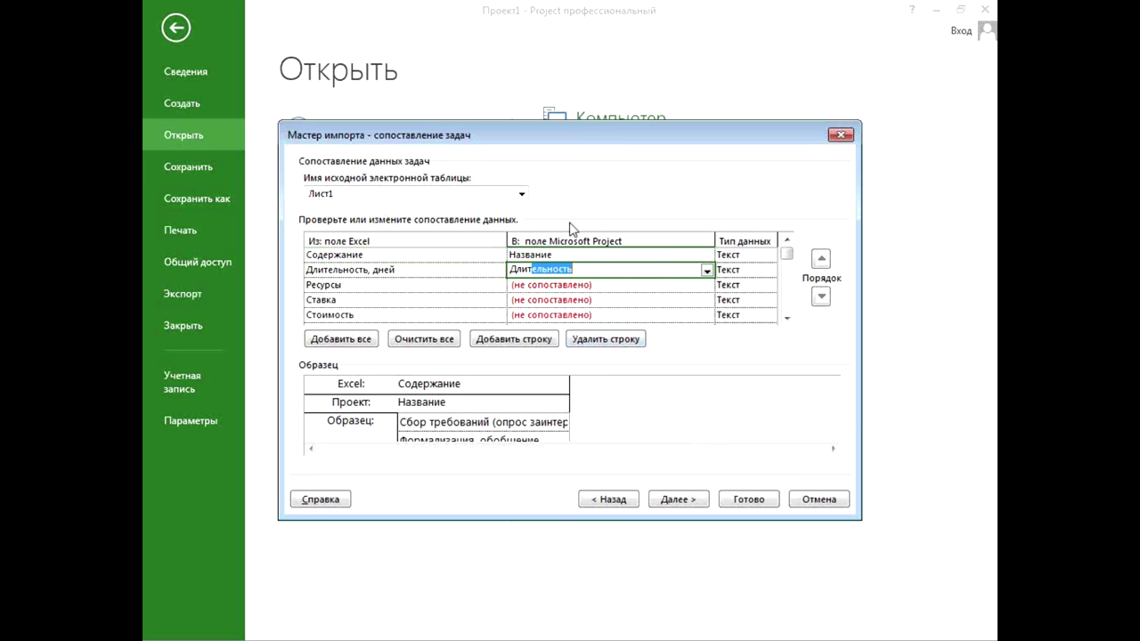
{"action": "left_click", "coordinate": [548, 290]}
{"action": "left_click", "coordinate": [689, 285]}
{"action": "left_click", "coordinate": [706, 285]}
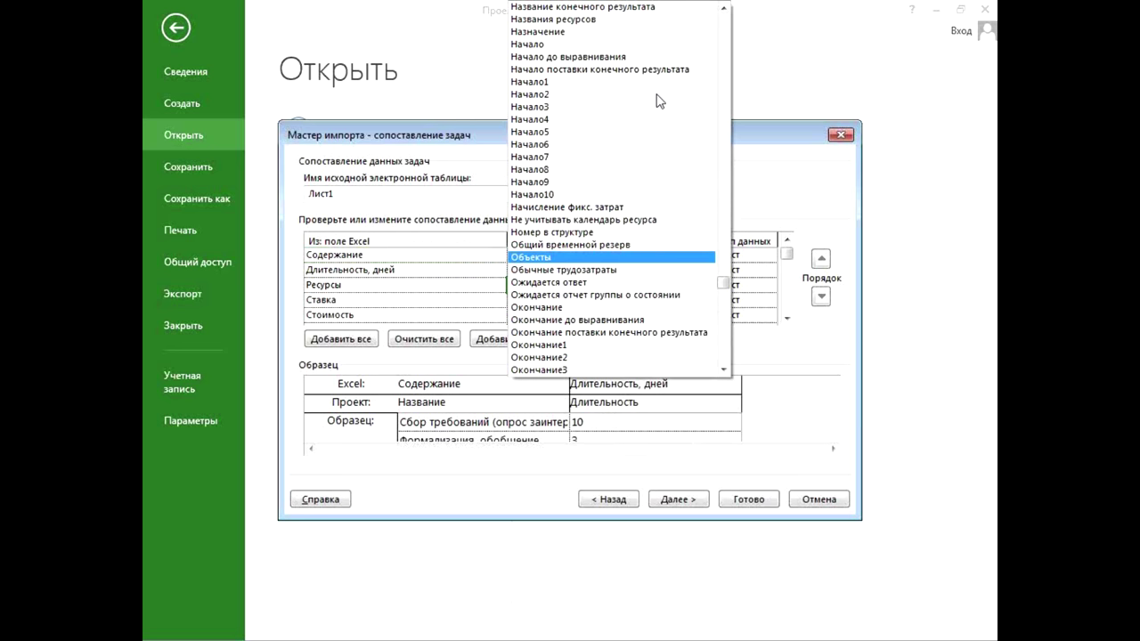
{"action": "left_click", "coordinate": [601, 21]}
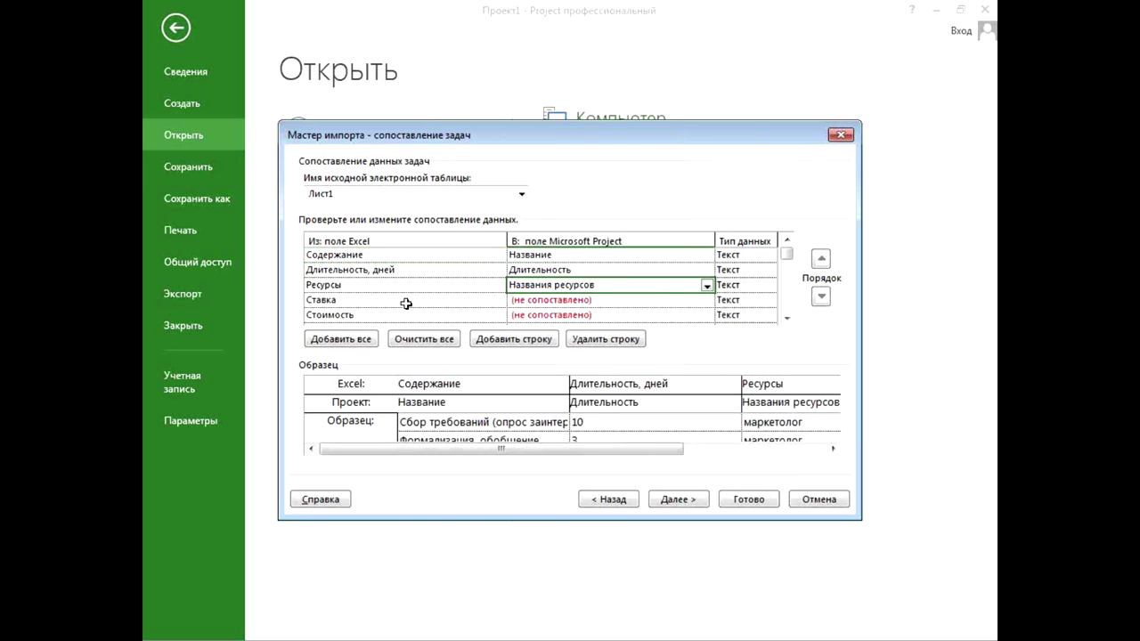
Step: Remove the Ставка row from the mapping and map the Excel field Стоимость to Затраты
{"action": "left_click", "coordinate": [405, 303]}
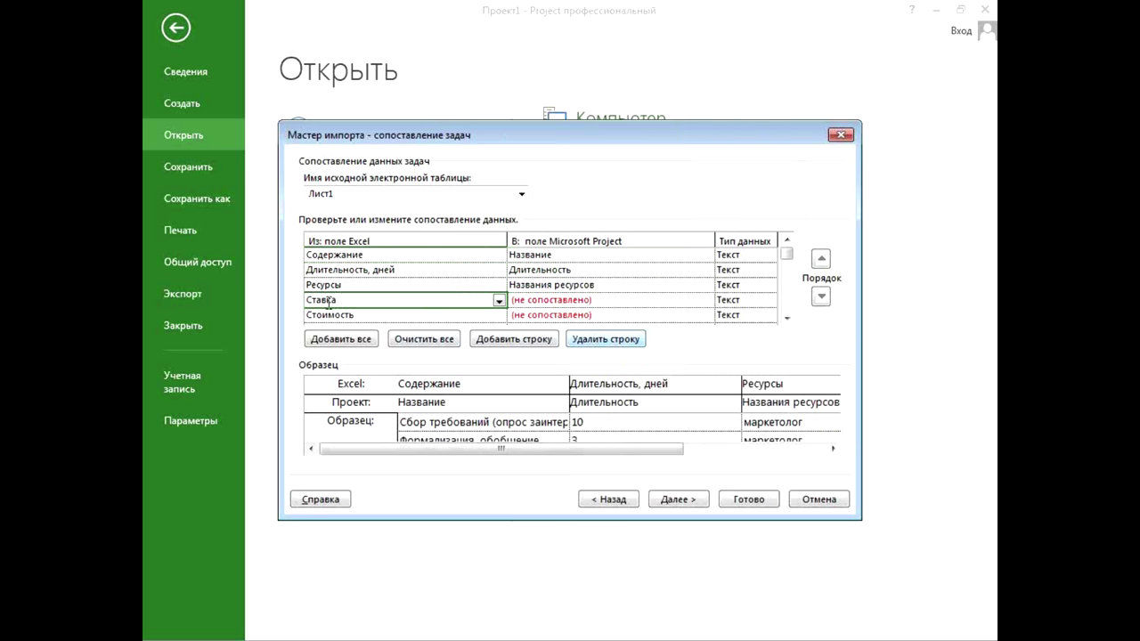
{"action": "left_click", "coordinate": [614, 345]}
{"action": "left_click", "coordinate": [556, 302]}
{"action": "type", "text": "Затраты"}
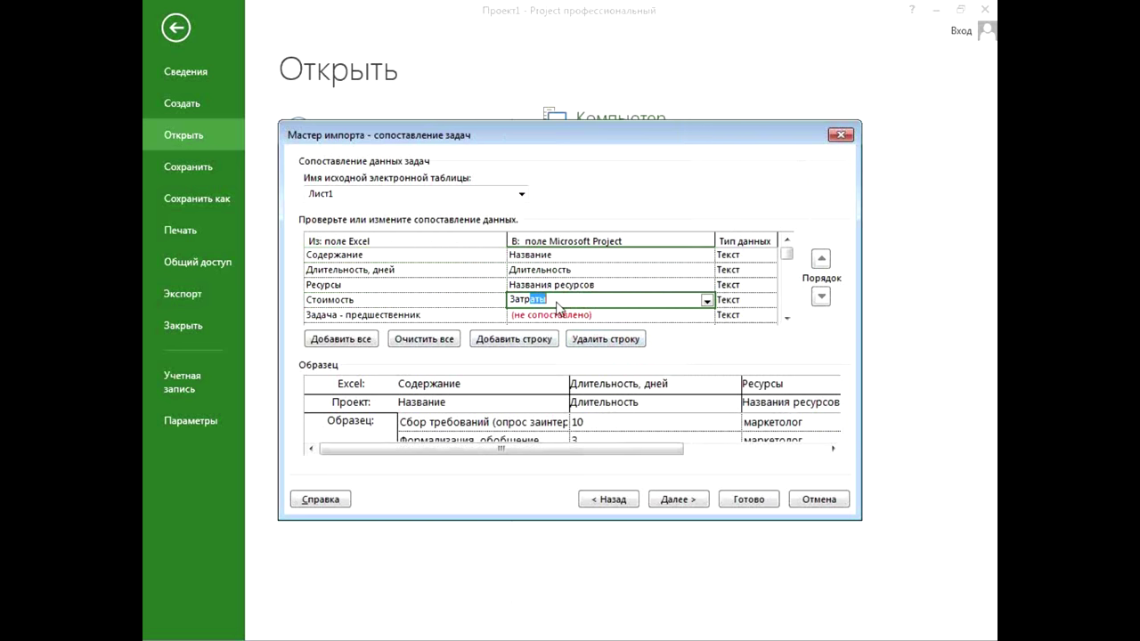
Step: Map the Excel field Задача - предшественник to the Project field Предшественники
{"action": "left_click", "coordinate": [405, 314]}
{"action": "left_click", "coordinate": [557, 314]}
{"action": "type", "text": "Превышение доступности"}
{"action": "left_click", "coordinate": [706, 316]}
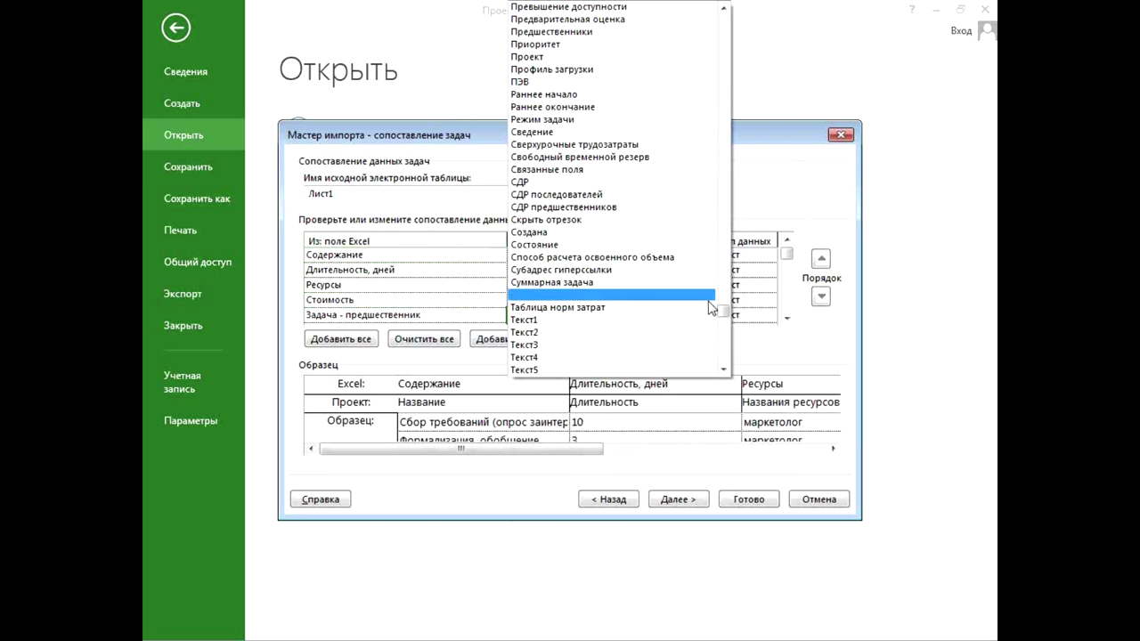
{"action": "left_click", "coordinate": [600, 36]}
Step: Remove all the unmapped rows below Задача - предшественник from the mapping, starting with F9
{"action": "left_click", "coordinate": [786, 318]}
{"action": "left_click", "coordinate": [787, 318]}
{"action": "left_click", "coordinate": [379, 303]}
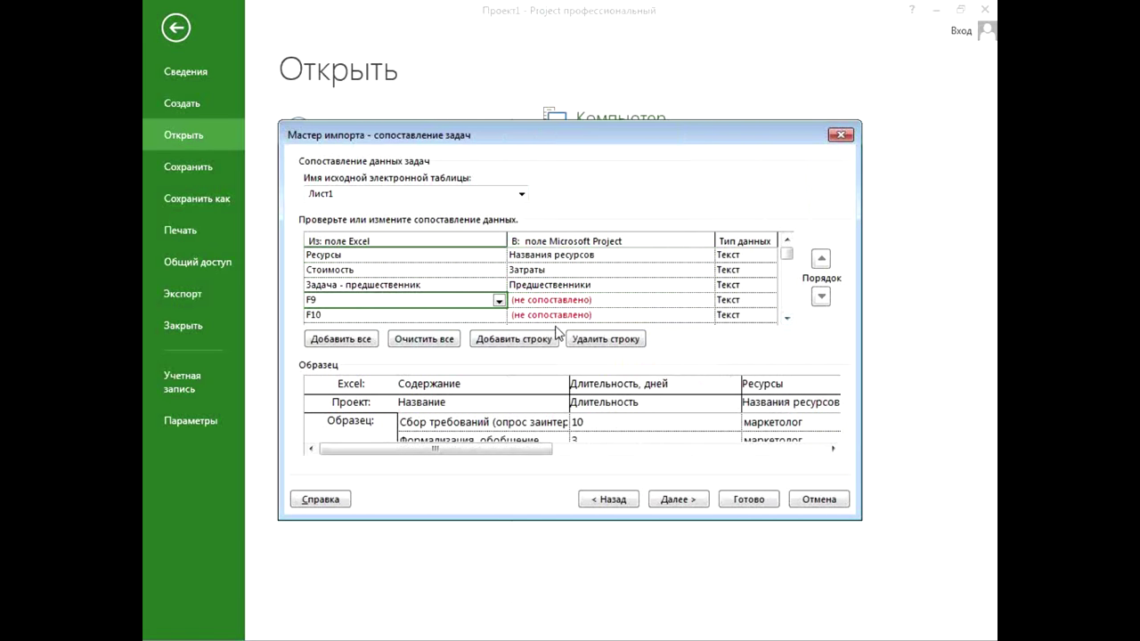
{"action": "left_click", "coordinate": [786, 318]}
{"action": "left_click", "coordinate": [786, 318]}
{"action": "left_click", "coordinate": [786, 318]}
{"action": "left_click", "coordinate": [786, 318]}
{"action": "left_click", "coordinate": [786, 318]}
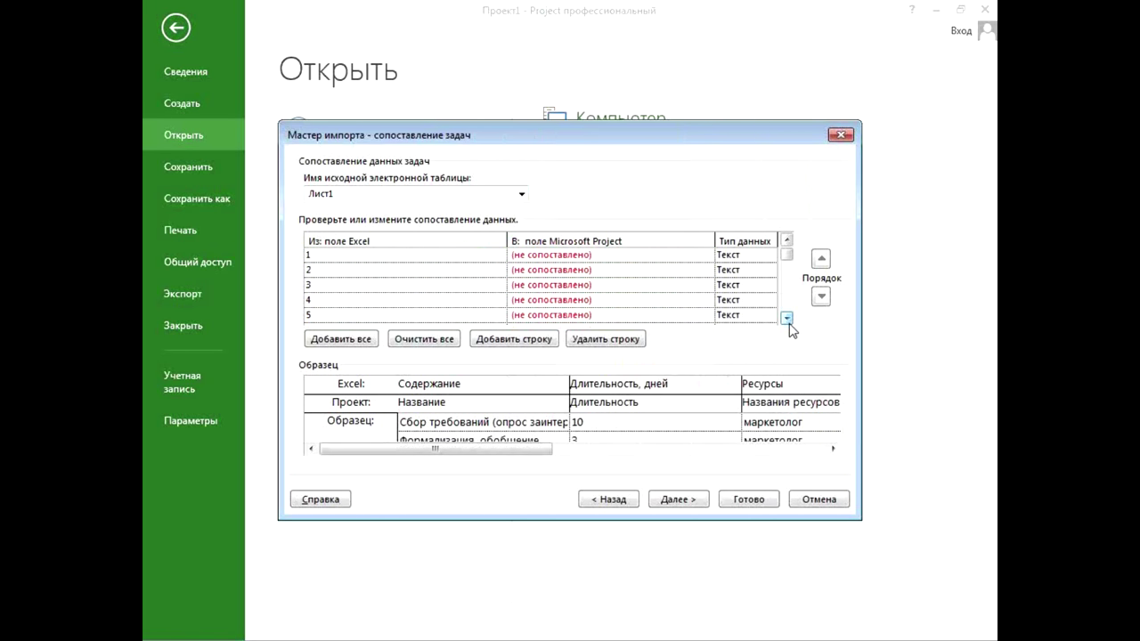
{"action": "left_click", "coordinate": [785, 240]}
{"action": "left_click", "coordinate": [785, 239]}
{"action": "left_click", "coordinate": [786, 240]}
{"action": "left_click", "coordinate": [785, 239]}
{"action": "left_click", "coordinate": [785, 240]}
{"action": "left_click", "coordinate": [602, 341]}
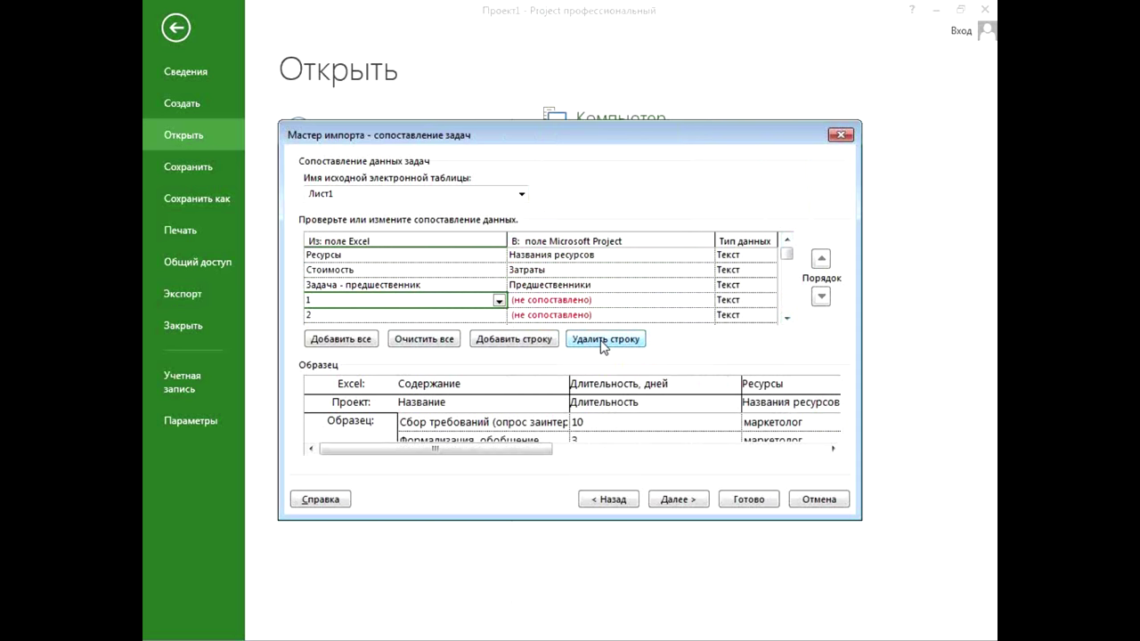
{"action": "left_click", "coordinate": [601, 341]}
{"action": "left_click", "coordinate": [602, 341]}
{"action": "left_click", "coordinate": [601, 341]}
{"action": "left_click", "coordinate": [602, 341]}
{"action": "left_click", "coordinate": [602, 341]}
{"action": "left_click", "coordinate": [602, 341]}
{"action": "left_click", "coordinate": [602, 340]}
{"action": "left_click", "coordinate": [602, 341]}
{"action": "left_click", "coordinate": [602, 341]}
{"action": "left_click", "coordinate": [602, 341]}
{"action": "left_click", "coordinate": [601, 341]}
{"action": "left_click", "coordinate": [602, 341]}
{"action": "left_click", "coordinate": [601, 341]}
{"action": "left_click", "coordinate": [602, 341]}
{"action": "left_click", "coordinate": [604, 340]}
{"action": "left_click", "coordinate": [604, 341]}
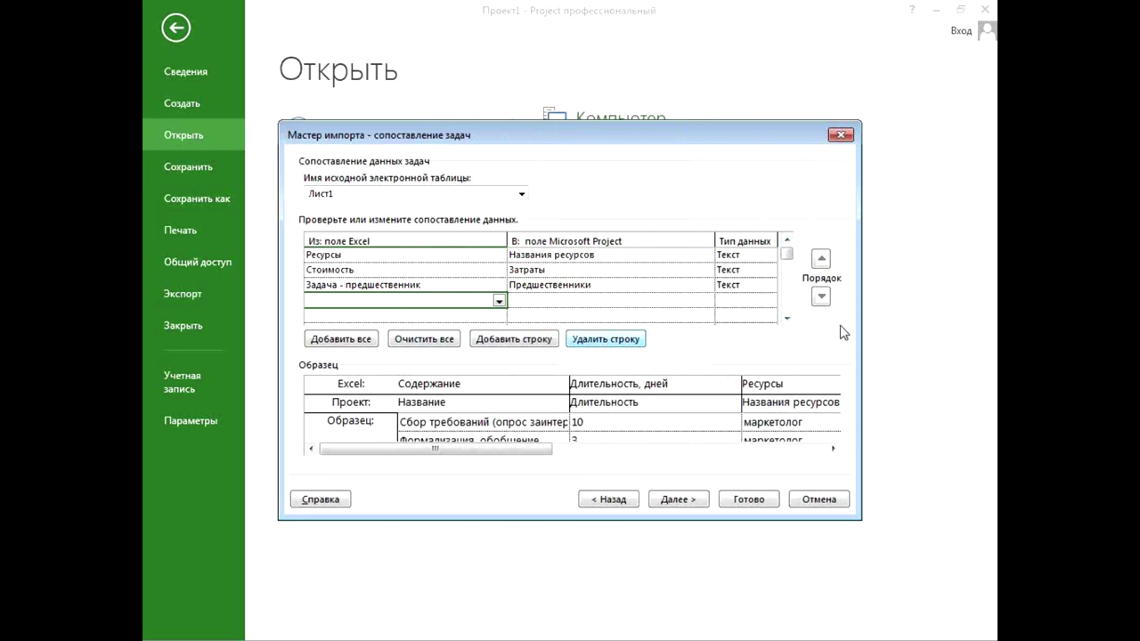
Step: Review the mapped field pairs and try to finish the import without saving the map
{"action": "left_click", "coordinate": [787, 241]}
{"action": "left_click", "coordinate": [786, 241]}
{"action": "left_click", "coordinate": [483, 257]}
{"action": "left_click", "coordinate": [546, 303]}
{"action": "left_click", "coordinate": [547, 315]}
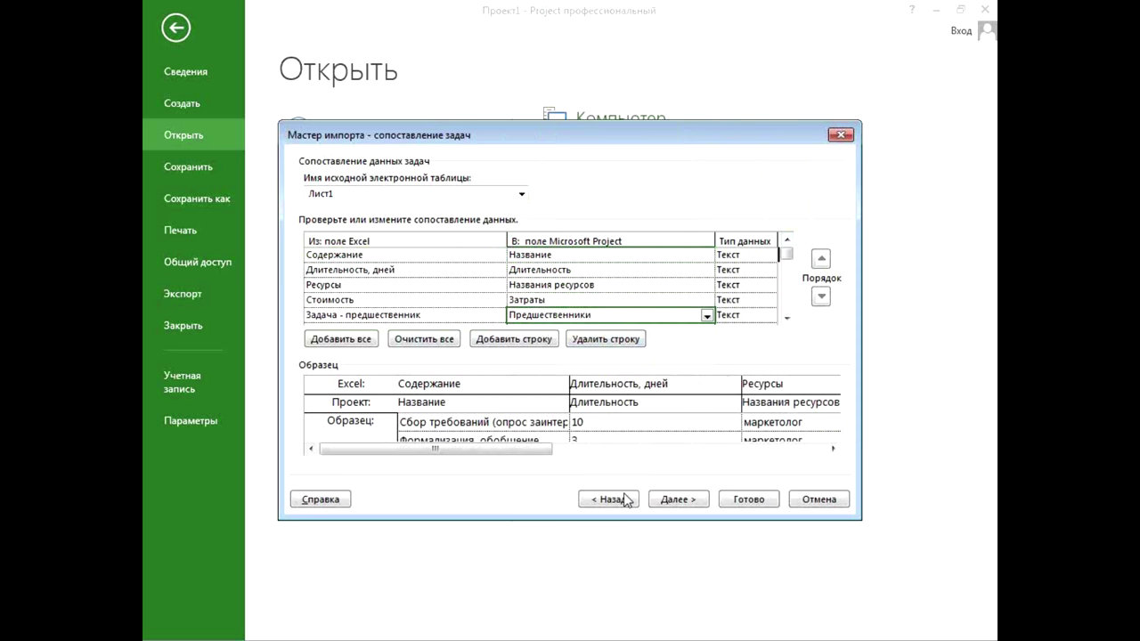
{"action": "left_click", "coordinate": [661, 500]}
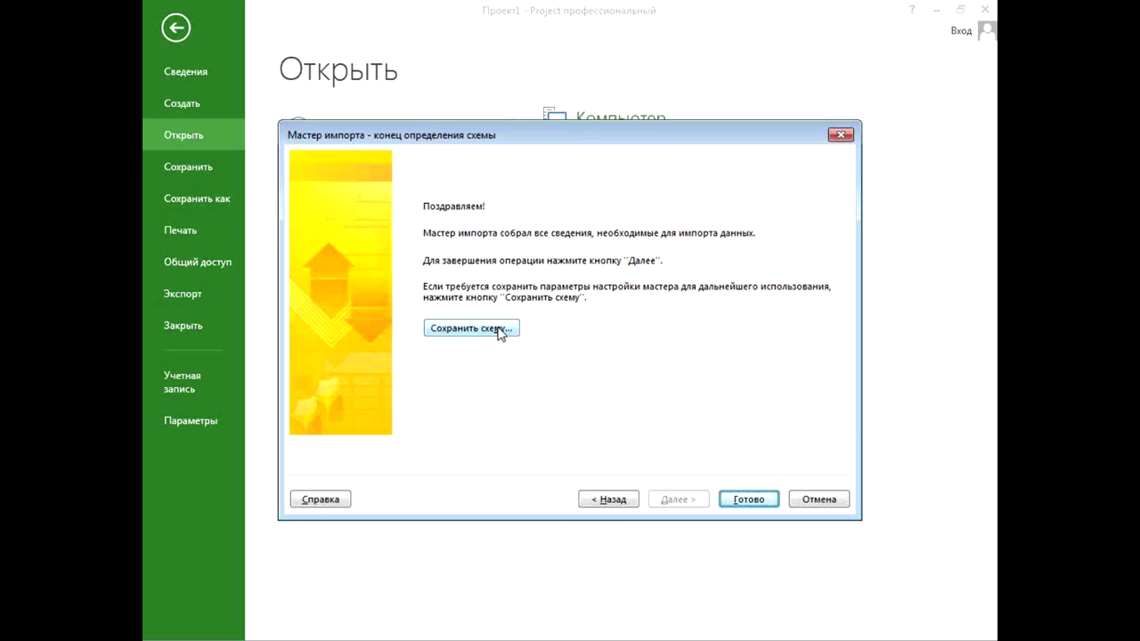
{"action": "left_click", "coordinate": [748, 499]}
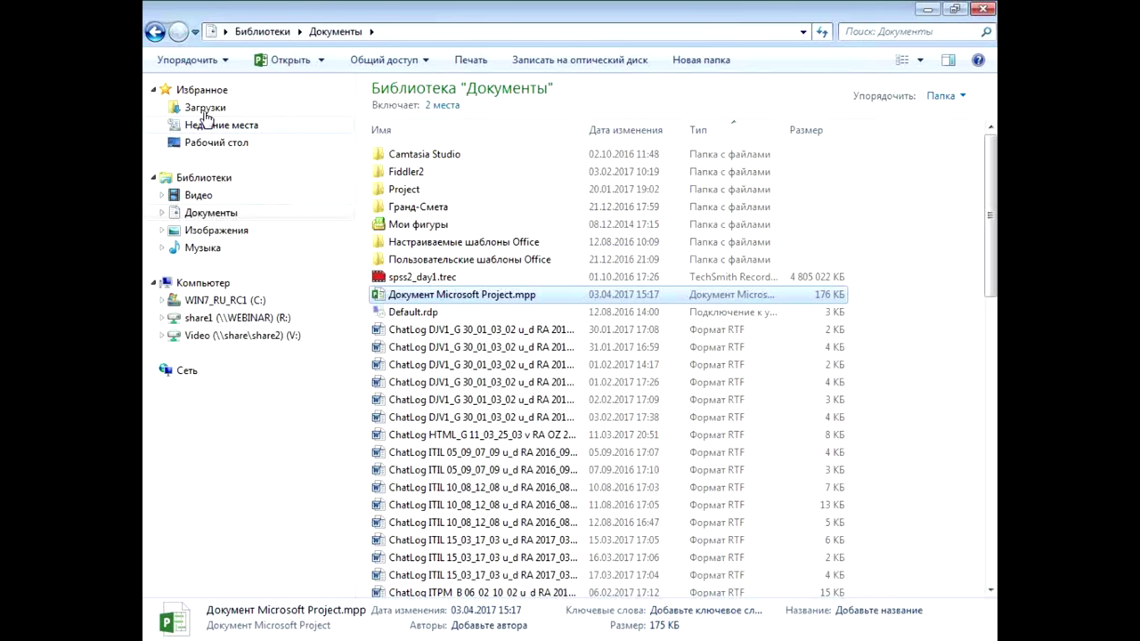
Step: Open КалендарноРесурсныйПлан_v1.xlsx from the Загрузки folder in Excel as a read-only copy
{"action": "left_click", "coordinate": [166, 109]}
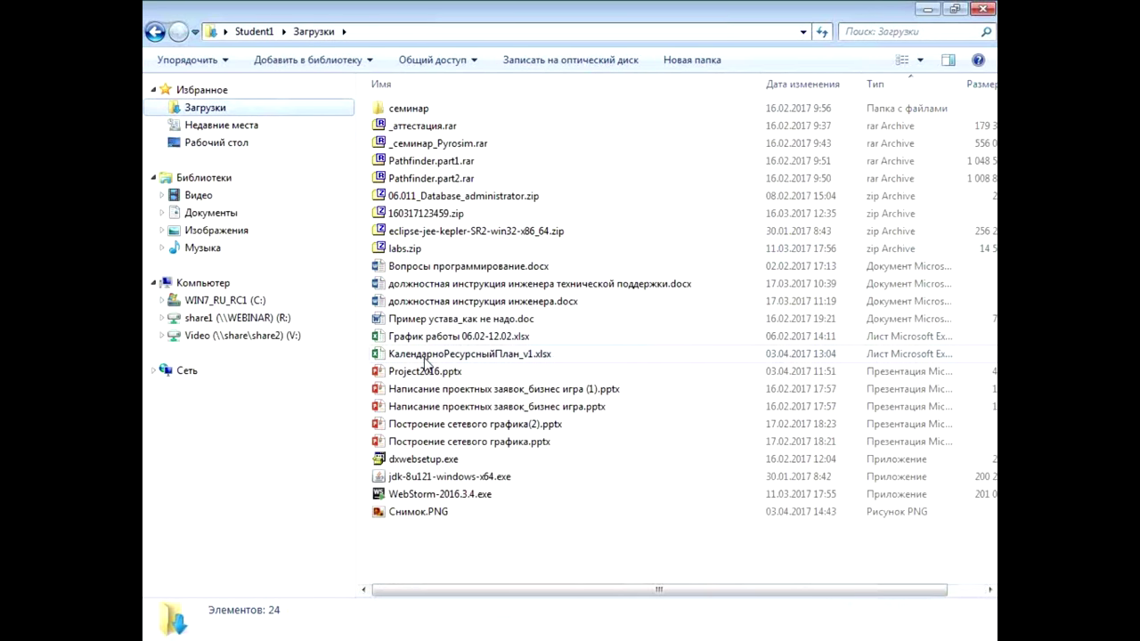
{"action": "left_click", "coordinate": [427, 338]}
{"action": "double_click", "coordinate": [427, 353]}
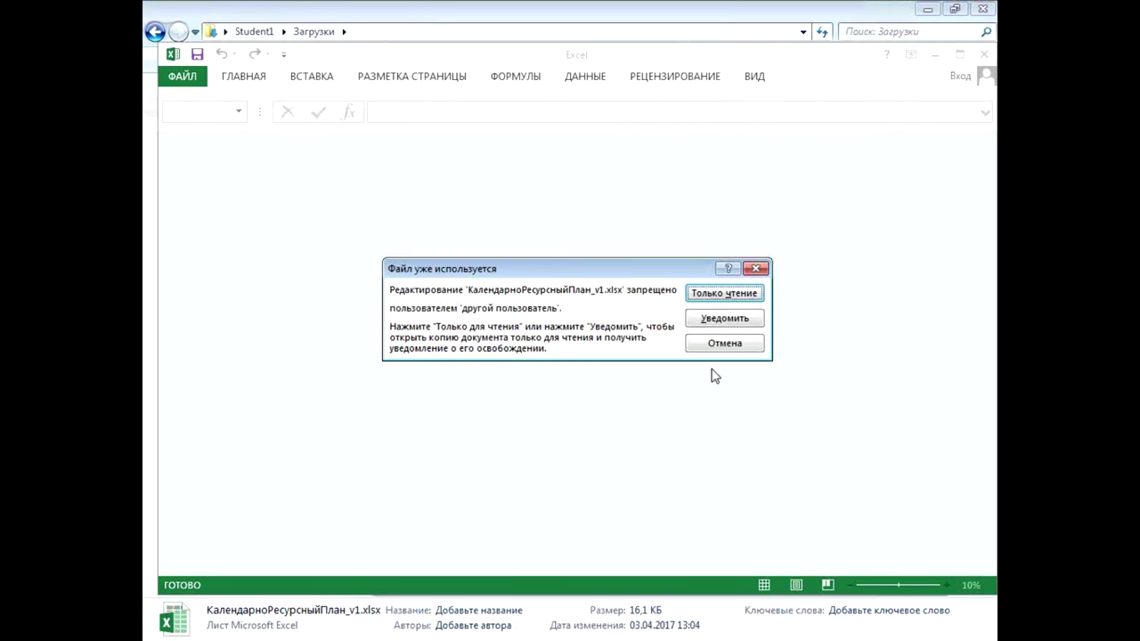
{"action": "left_click", "coordinate": [722, 294]}
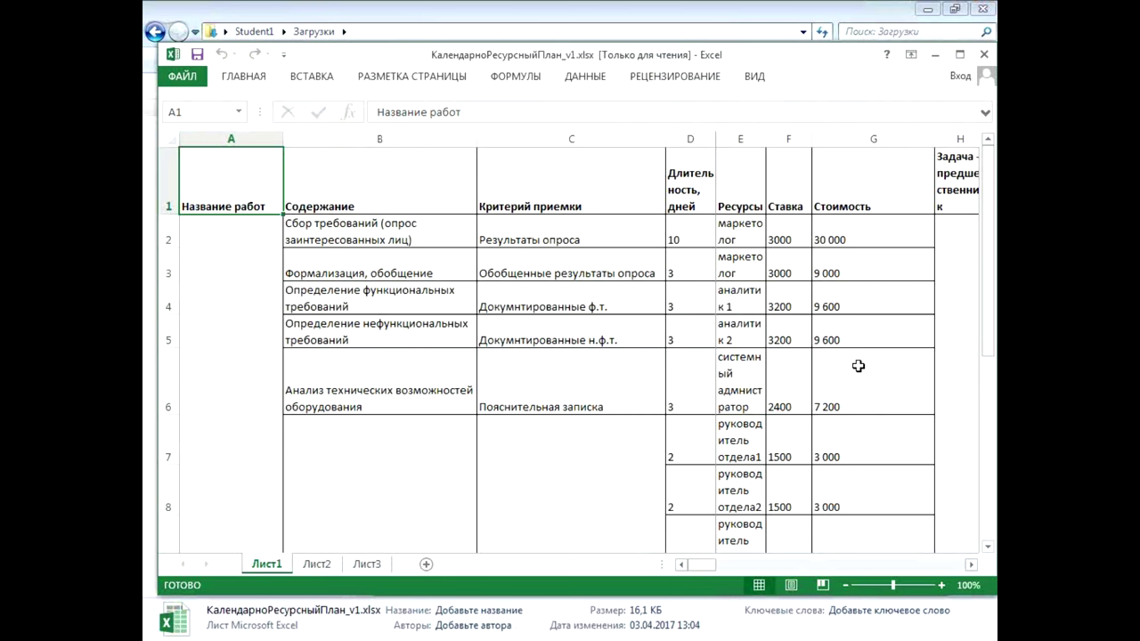
Step: Examine Лист1 for merged cells, comparing the Согласование task in rows 7 to 12 with the durations in D7:D11
{"action": "scroll", "coordinate": [821, 347], "scroll_direction": "down", "scroll_amount": 3}
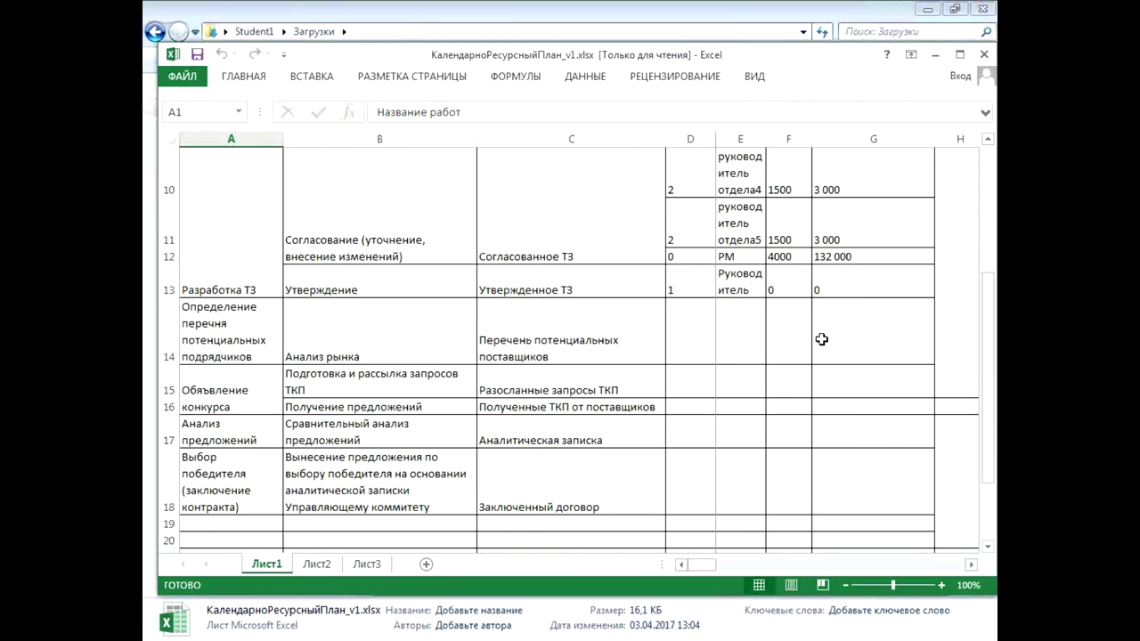
{"action": "scroll", "coordinate": [623, 369], "scroll_direction": "up", "scroll_amount": 2}
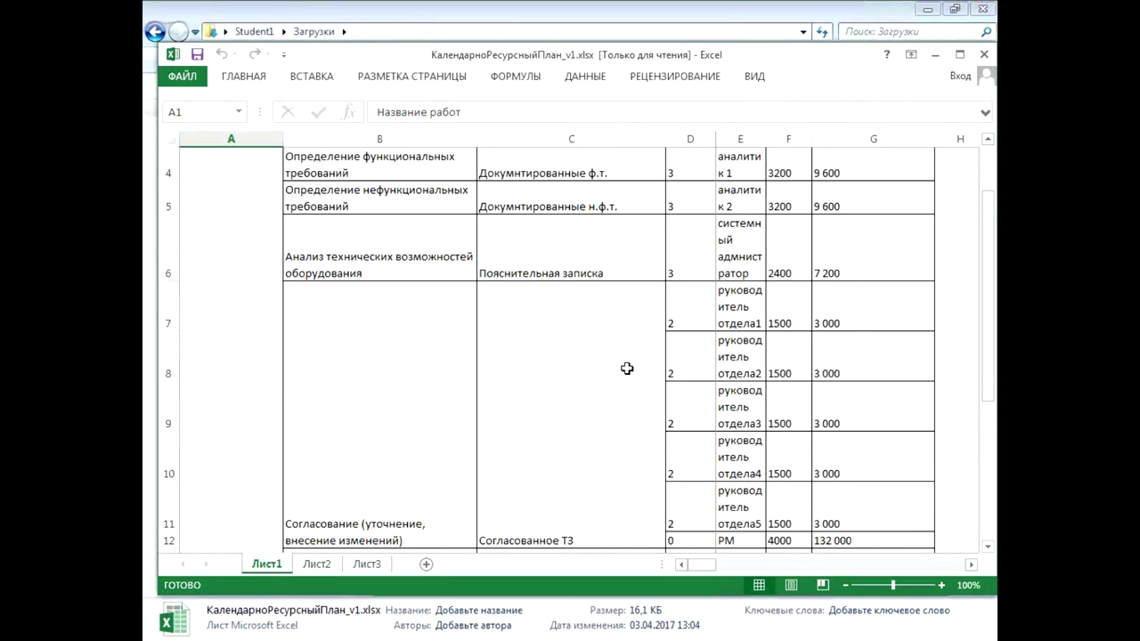
{"action": "left_click", "coordinate": [624, 368]}
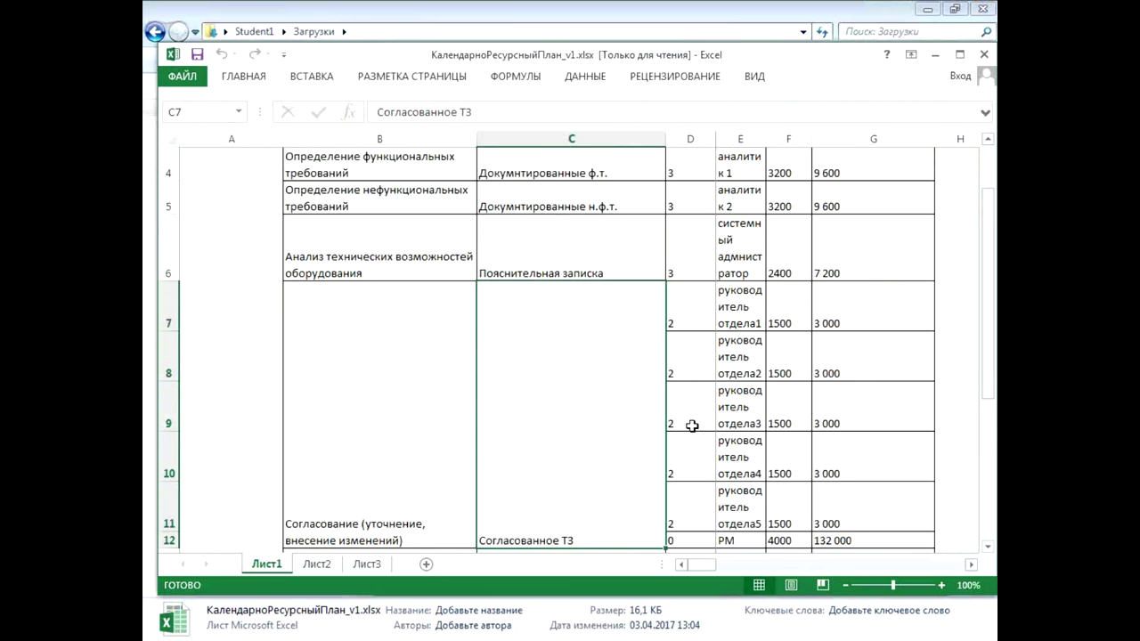
{"action": "left_click", "coordinate": [368, 469]}
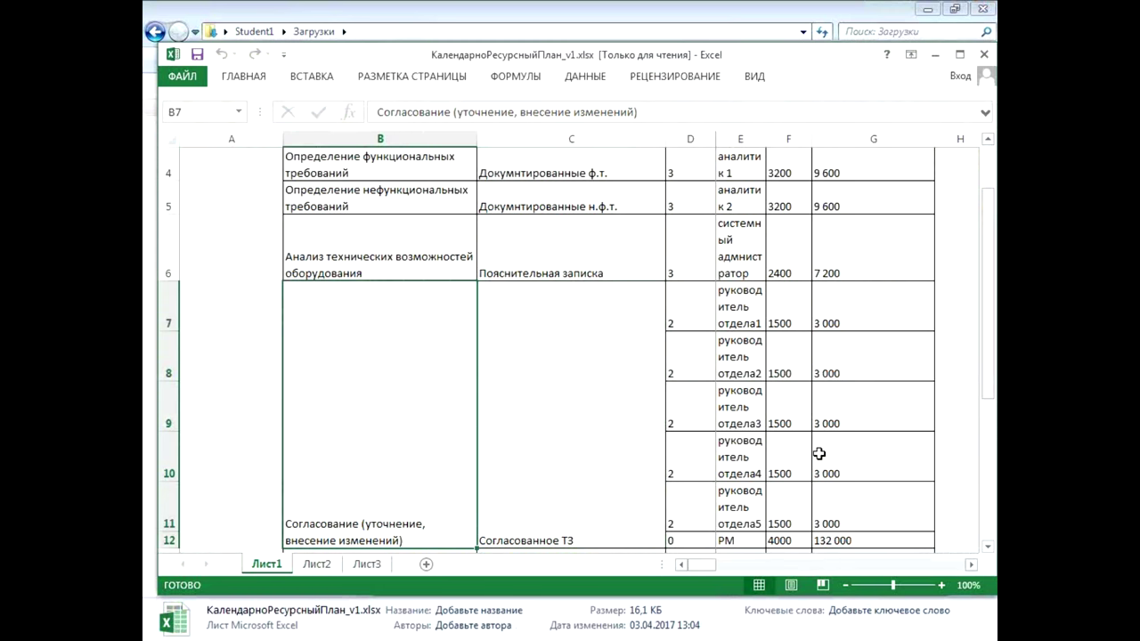
{"action": "left_click_drag", "start_coordinate": [689, 312], "coordinate": [690, 414]}
{"action": "left_click_drag", "start_coordinate": [688, 459], "coordinate": [786, 497]}
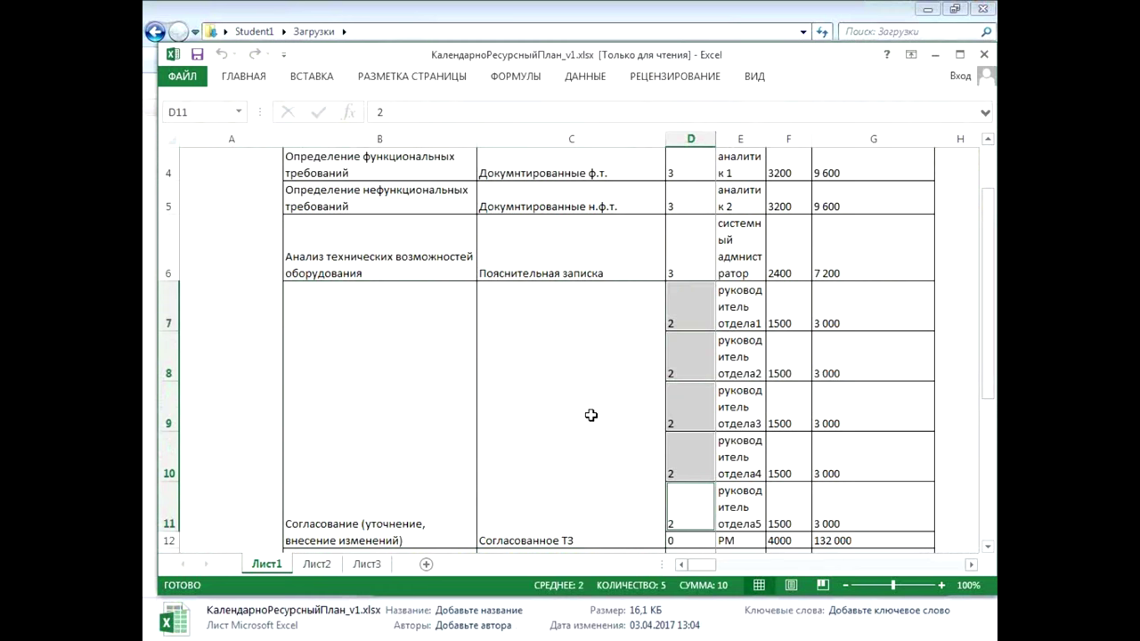
Step: Switch back to Project and dismiss the file-opening error
{"action": "left_click", "coordinate": [934, 55]}
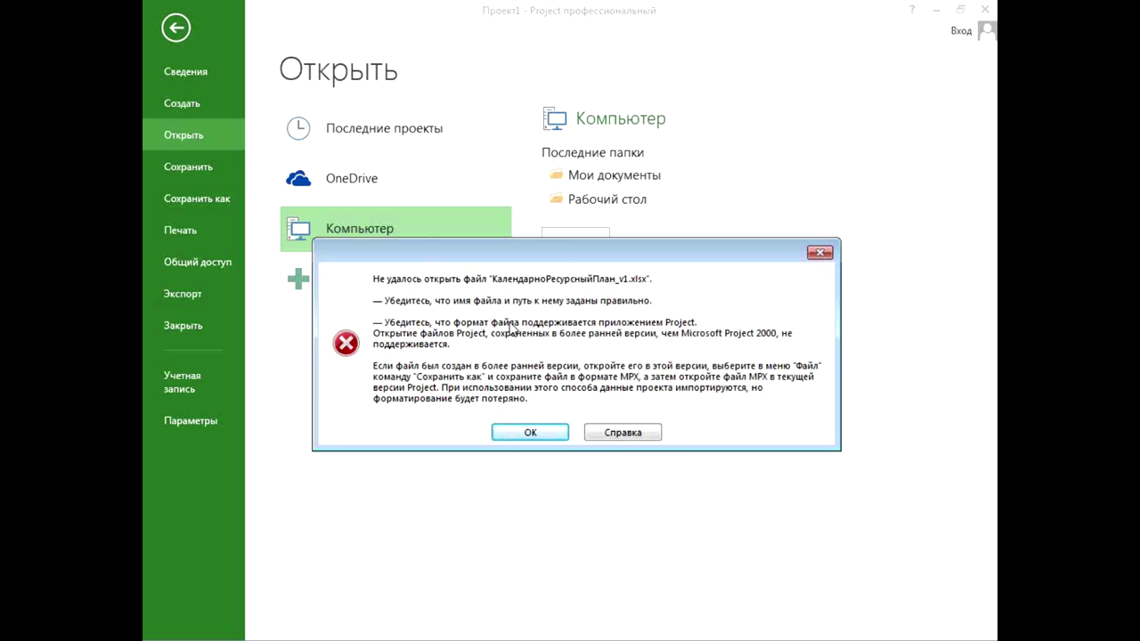
{"action": "left_click", "coordinate": [531, 433]}
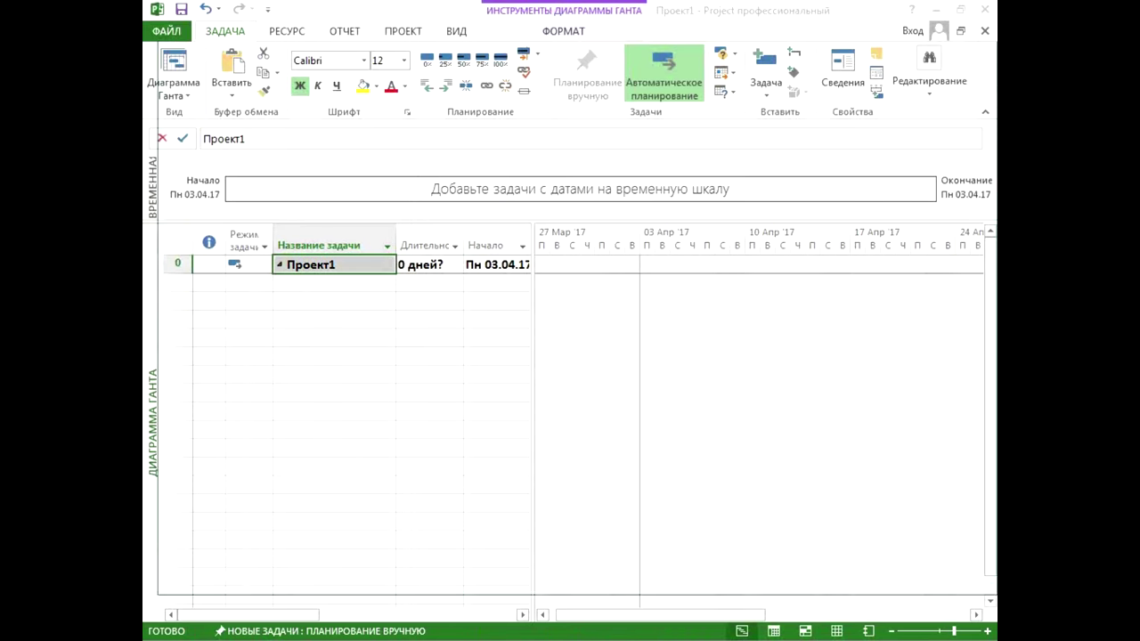
Step: Copy the Содержание entries in B2:B18 of Лист1 in the Excel workbook
{"action": "scroll", "coordinate": [526, 388], "scroll_direction": "up", "scroll_amount": 3}
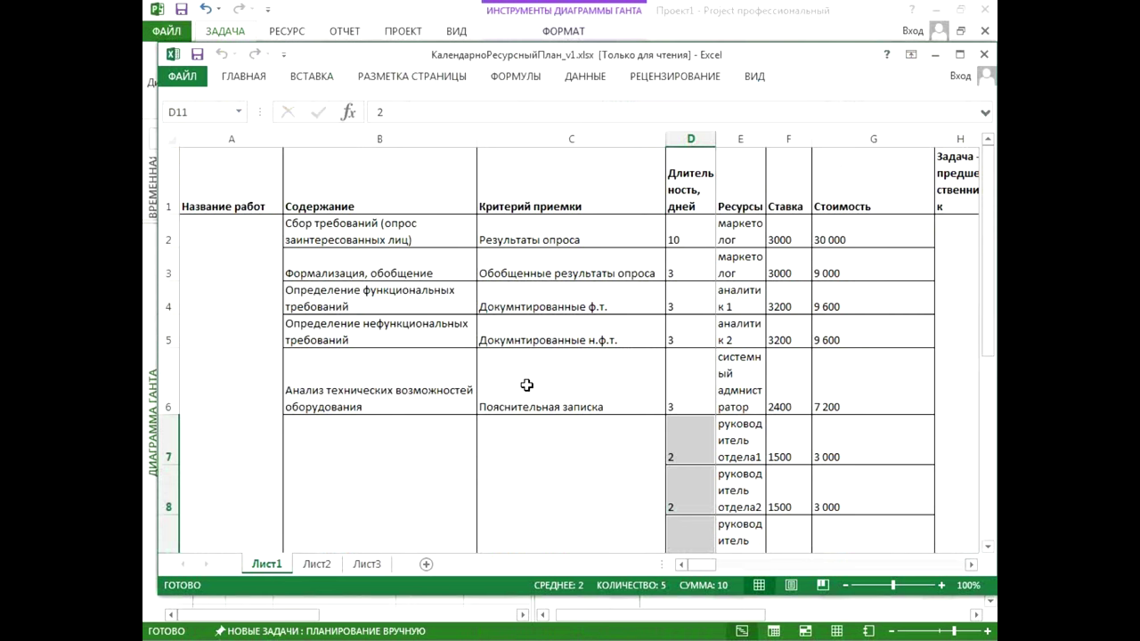
{"action": "left_click", "coordinate": [374, 253]}
{"action": "left_click_drag", "start_coordinate": [374, 258], "coordinate": [383, 503]}
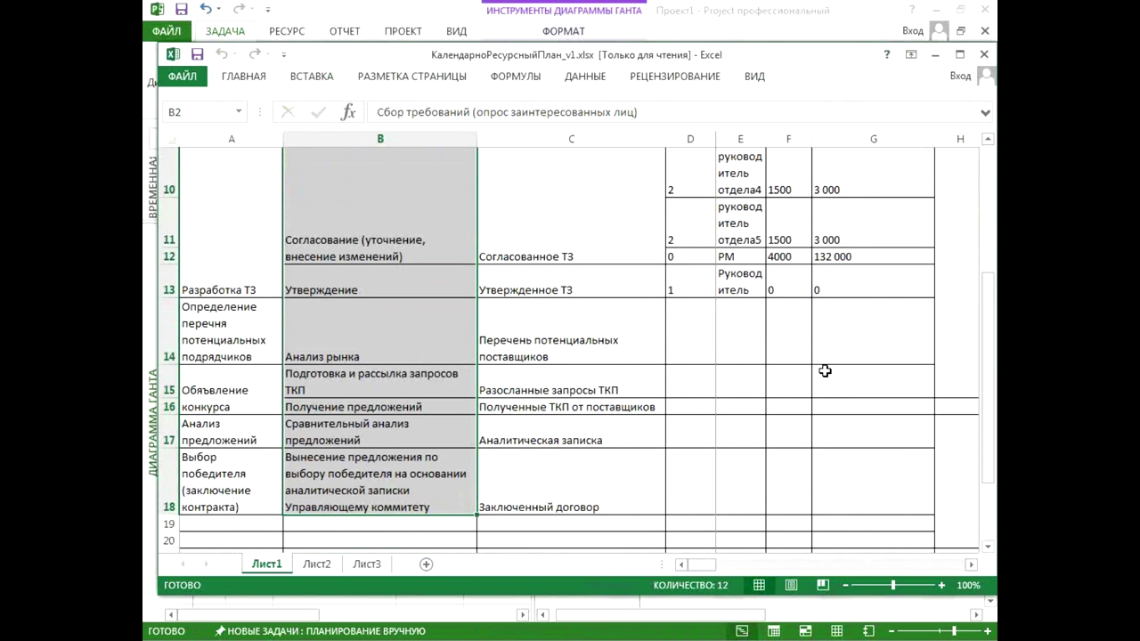
{"action": "key", "text": "ctrl+c"}
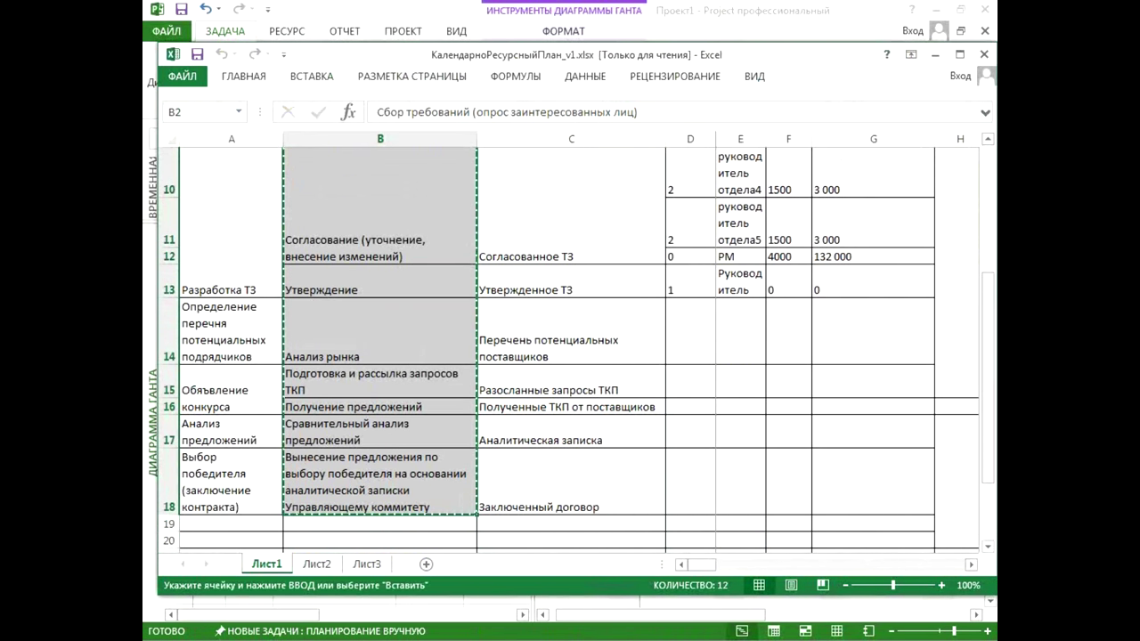
Step: Switch to Project and paste the copied entries as task names starting in the first row below Проект1
{"action": "key", "text": "alt+Tab"}
{"action": "left_click", "coordinate": [358, 283]}
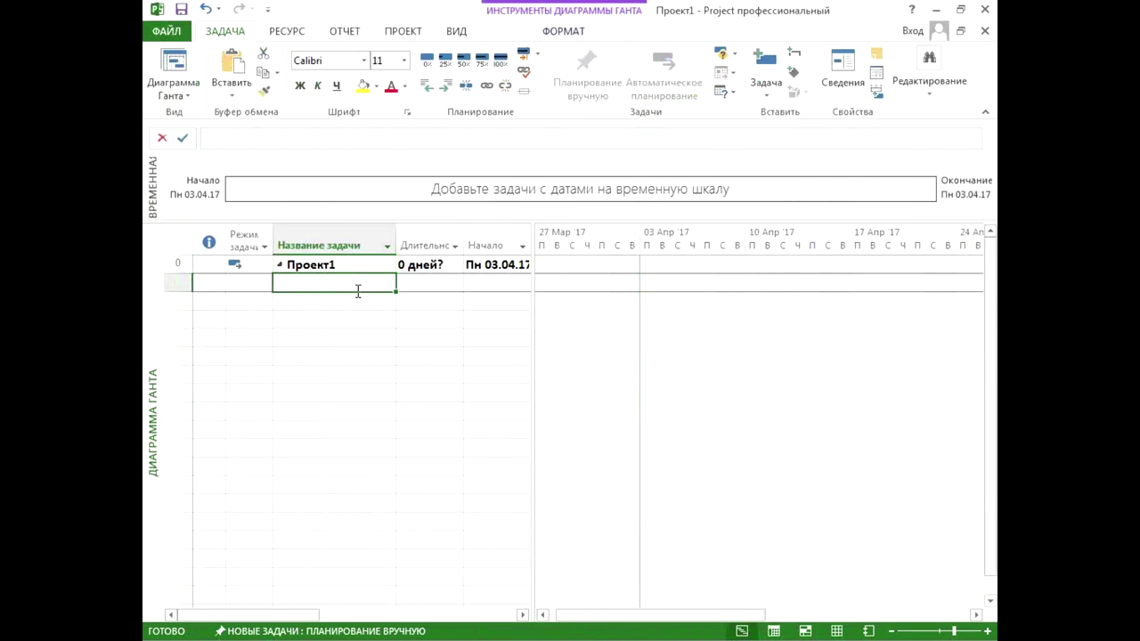
{"action": "key", "text": "ctrl+v"}
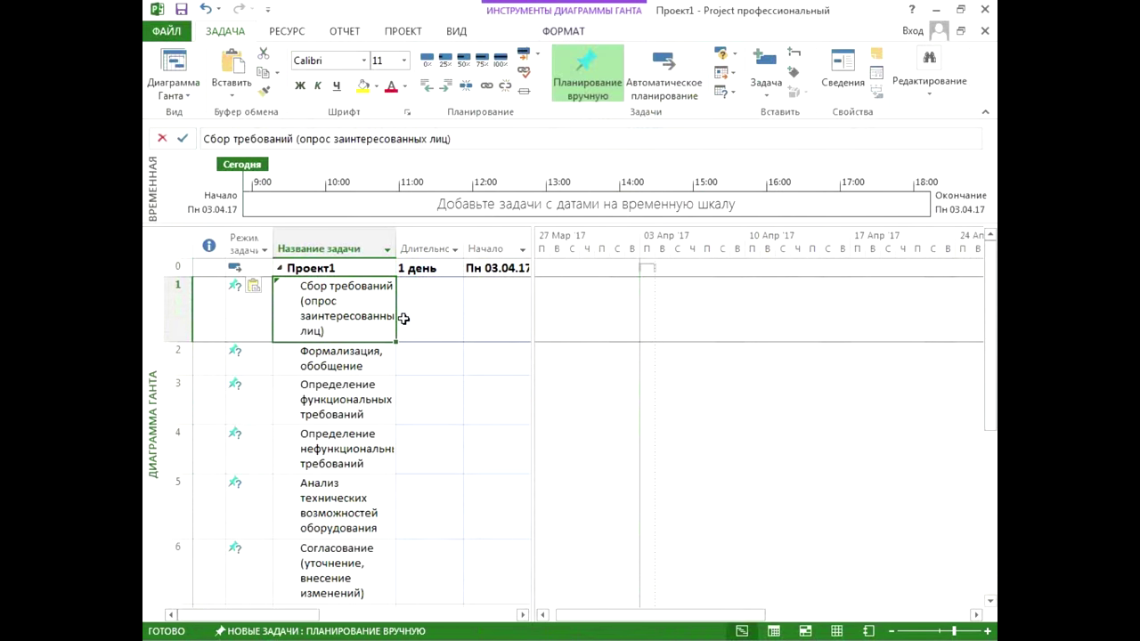
Step: Delete the blank task rows 7 to 11 between Согласование and Утверждение
{"action": "scroll", "coordinate": [418, 344], "scroll_direction": "down", "scroll_amount": 5}
{"action": "scroll", "coordinate": [418, 344], "scroll_direction": "up", "scroll_amount": 3}
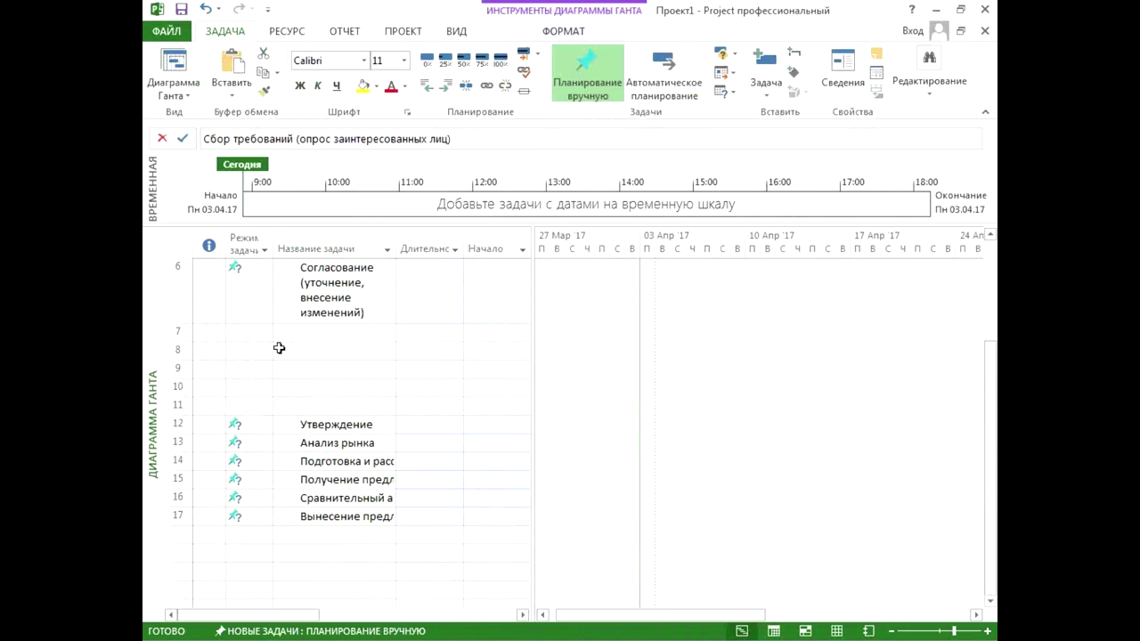
{"action": "left_click_drag", "start_coordinate": [177, 331], "coordinate": [177, 405]}
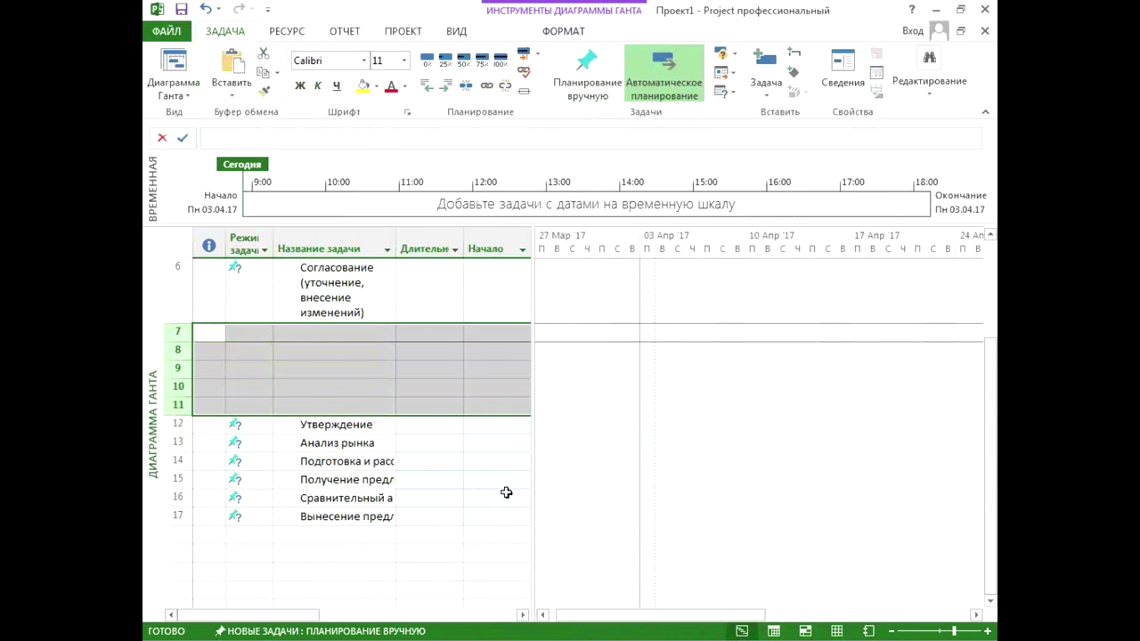
{"action": "key", "text": "Delete"}
{"action": "scroll", "coordinate": [505, 492], "scroll_direction": "up", "scroll_amount": 3}
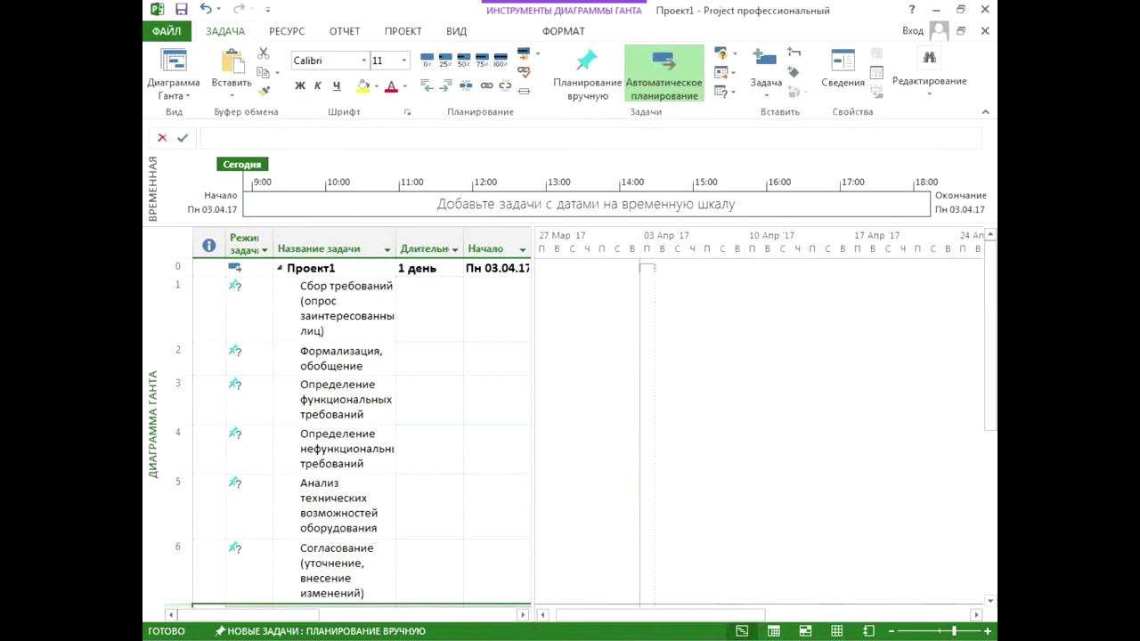
Step: Switch to the Excel workbook and copy the Длительность, дней values in D2:D13 of Лист1
{"action": "key", "text": "alt+Tab"}
{"action": "scroll", "coordinate": [664, 412], "scroll_direction": "up", "scroll_amount": 5}
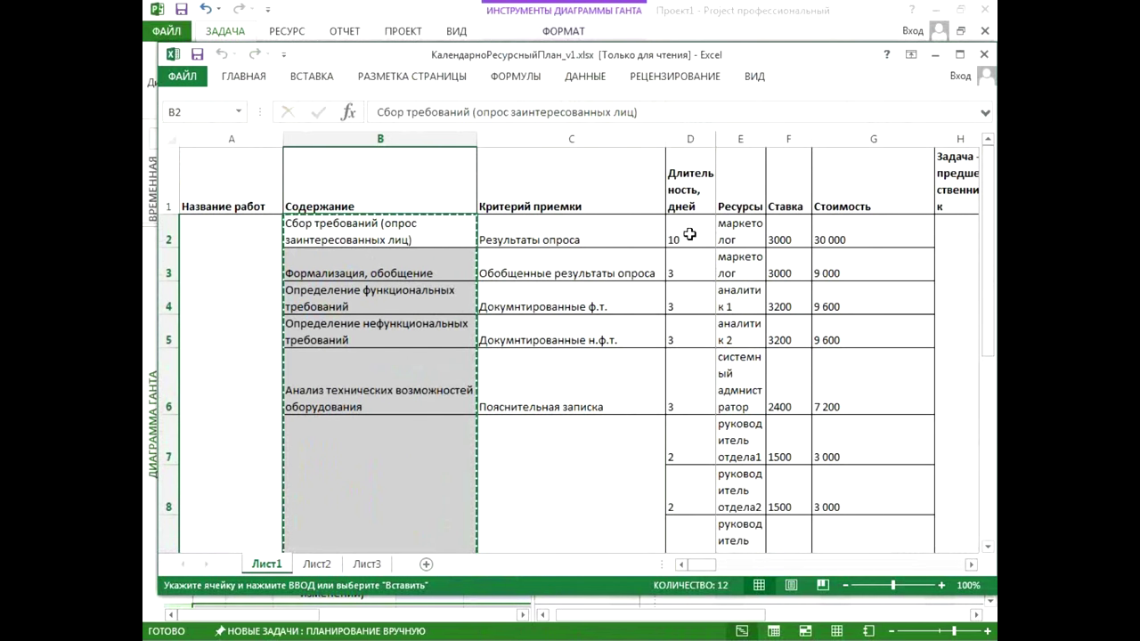
{"action": "left_click", "coordinate": [689, 234]}
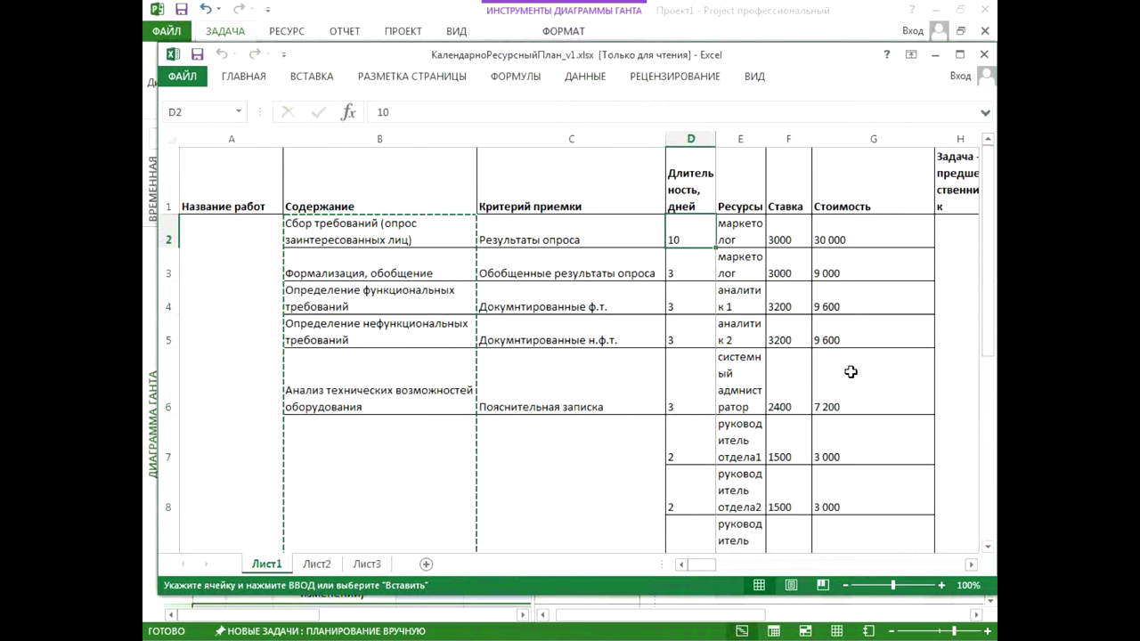
{"action": "key", "text": "shift+Down"}
{"action": "key", "text": "shift+Down"}
{"action": "key", "text": "shift+Down"}
{"action": "key", "text": "shift+Down"}
{"action": "key", "text": "shift+Down"}
{"action": "key", "text": "shift+Down"}
{"action": "key", "text": "shift+Down"}
{"action": "key", "text": "shift+Down"}
{"action": "key", "text": "shift+Down"}
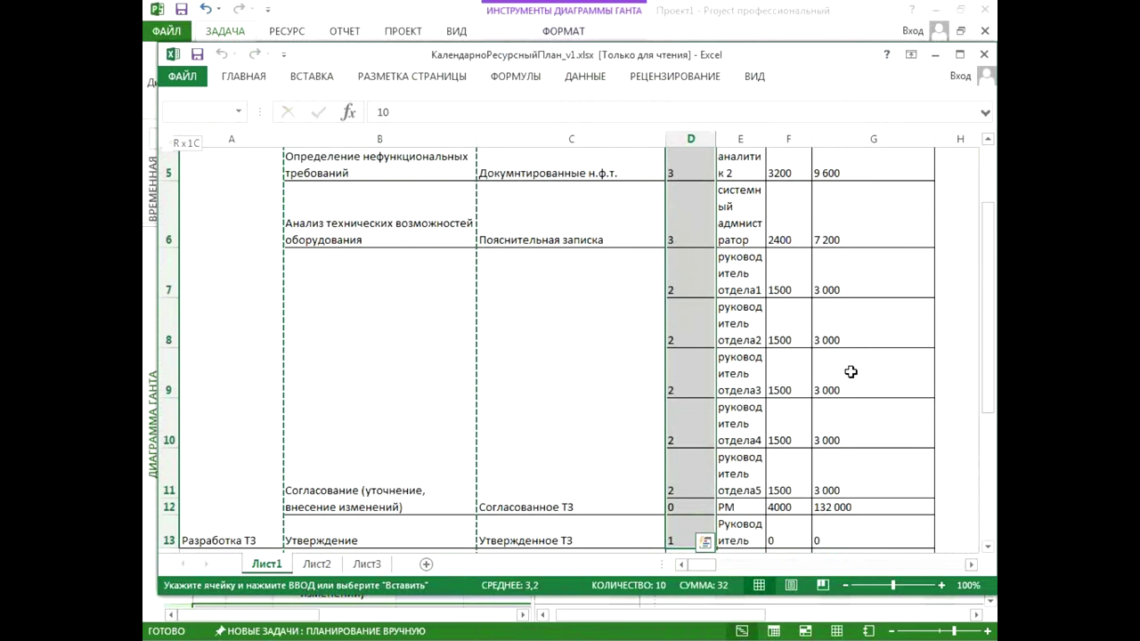
{"action": "key", "text": "shift+Down"}
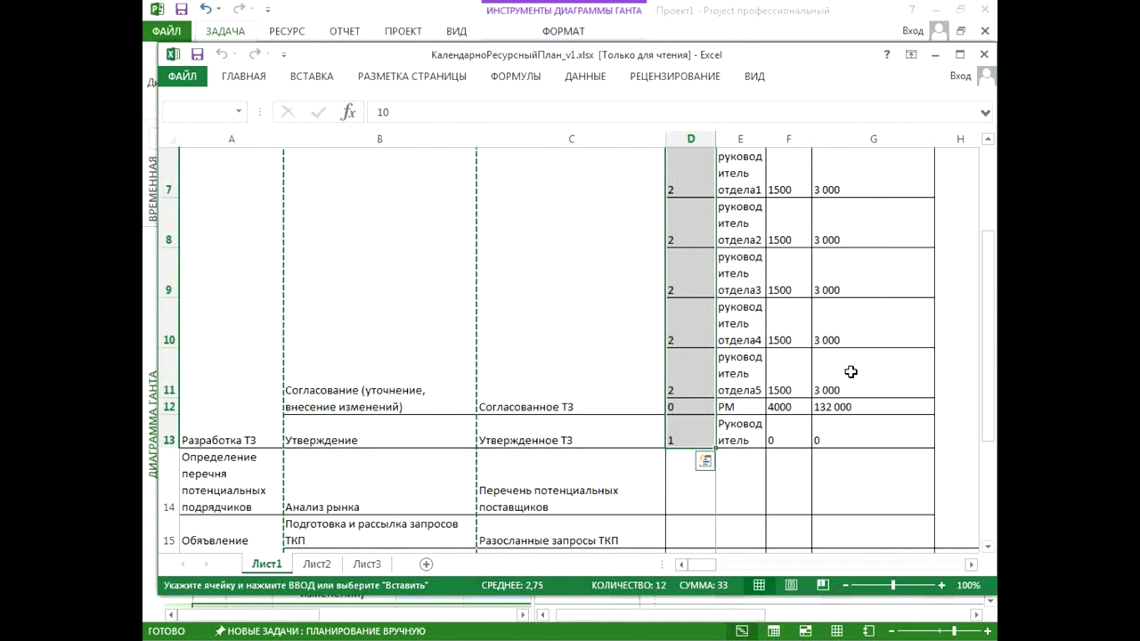
{"action": "scroll", "coordinate": [850, 372], "scroll_direction": "up", "scroll_amount": 2}
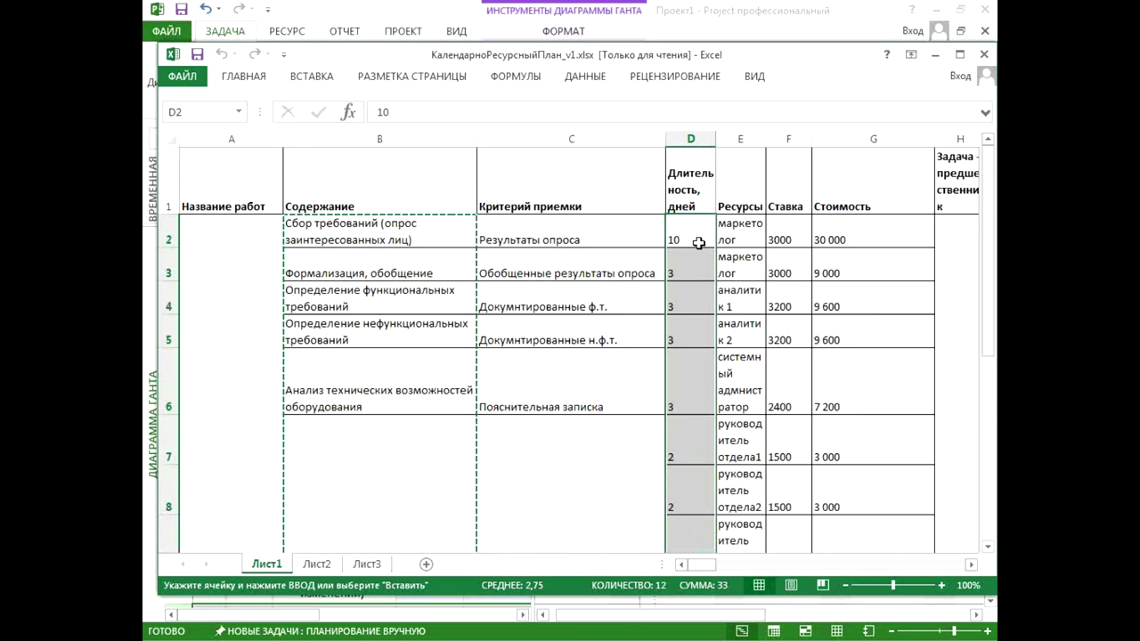
{"action": "key", "text": "ctrl+c"}
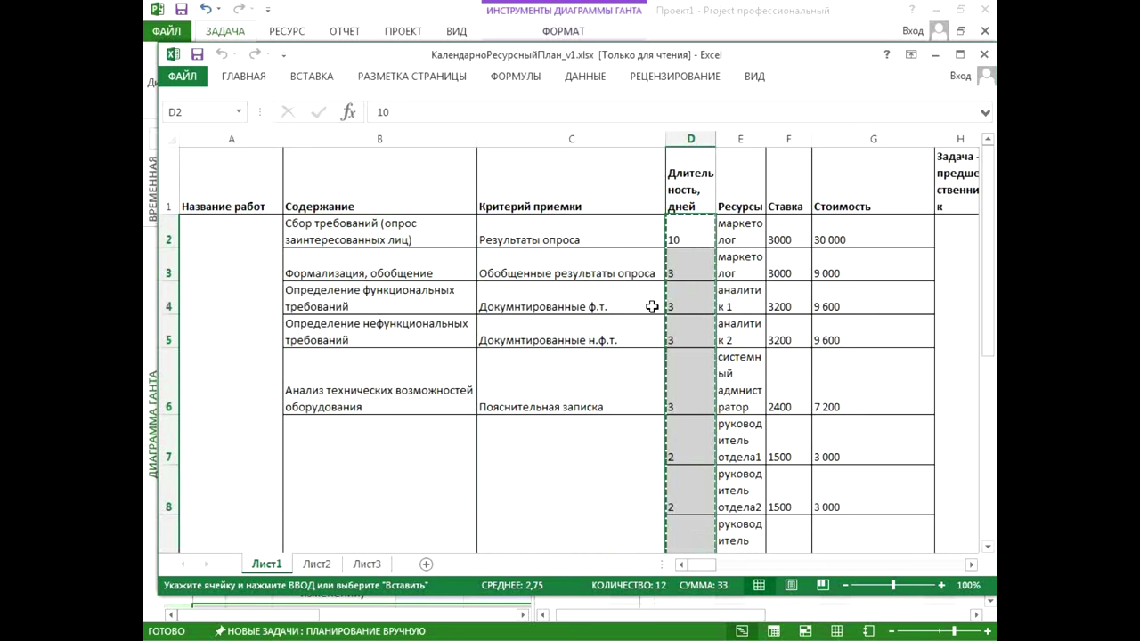
Step: Switch to Project and paste the copied values as task durations starting at Сбор требований
{"action": "key", "text": "alt+Tab"}
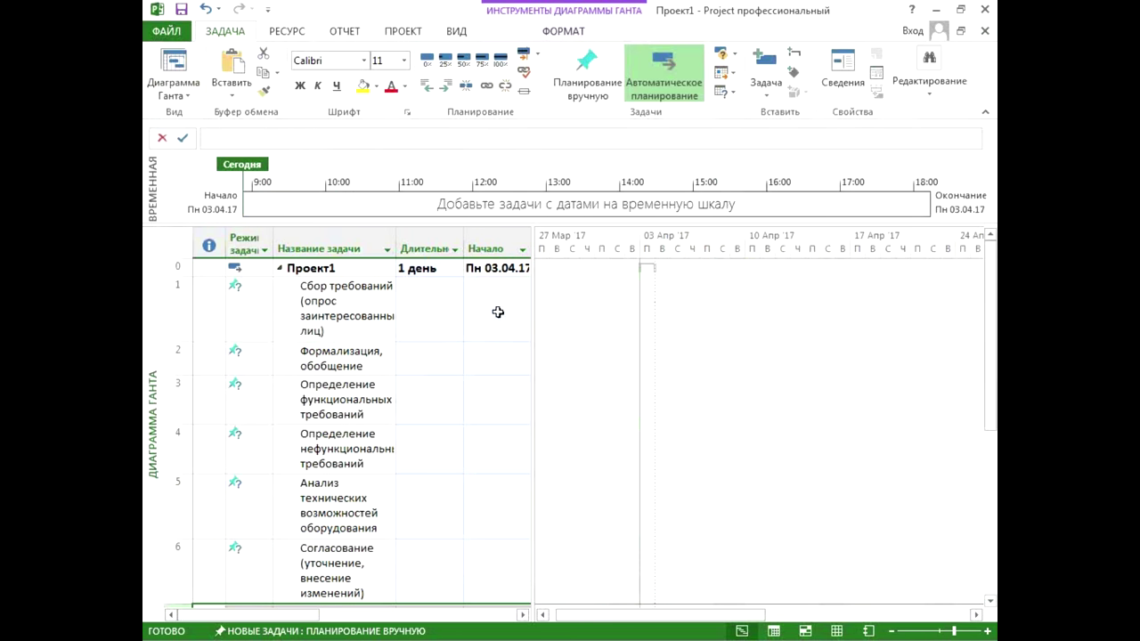
{"action": "left_click", "coordinate": [445, 300]}
{"action": "key", "text": "ctrl+v"}
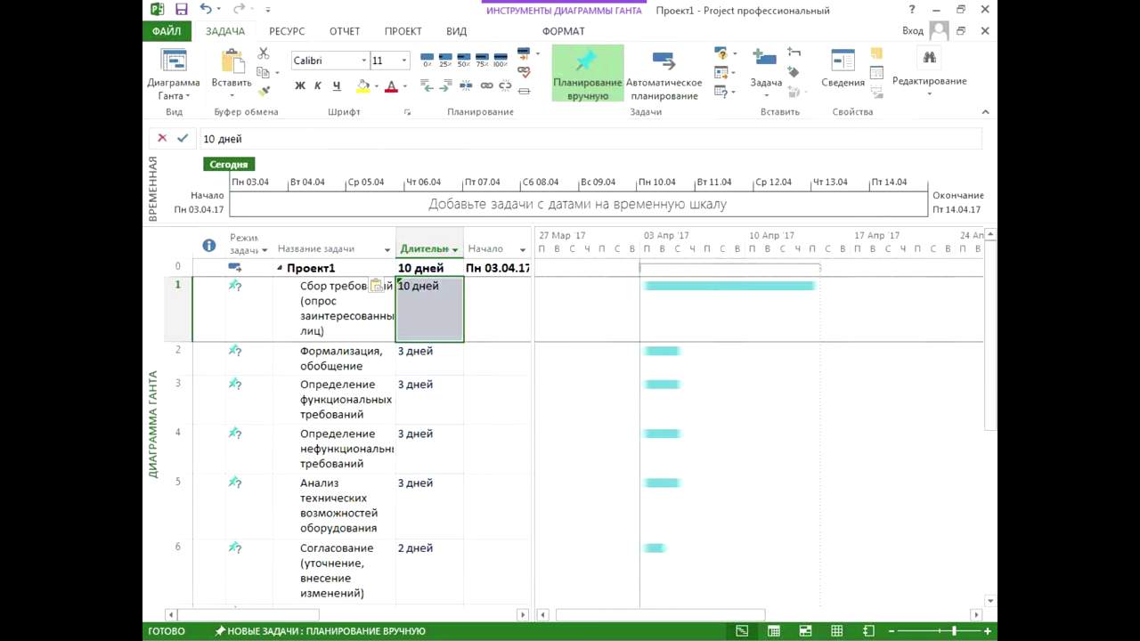
Step: Switch to the Excel workbook and examine the Задача - предшественник column of Лист1
{"action": "key", "text": "alt+Tab"}
{"action": "left_click_drag", "start_coordinate": [702, 567], "coordinate": [715, 567]}
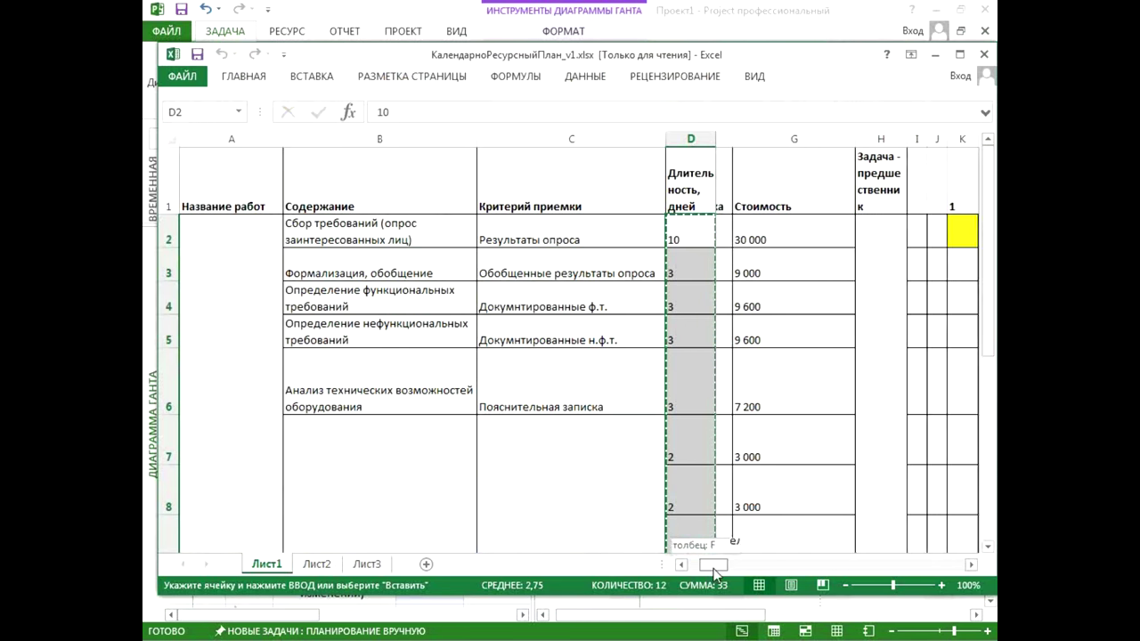
{"action": "left_click", "coordinate": [863, 178]}
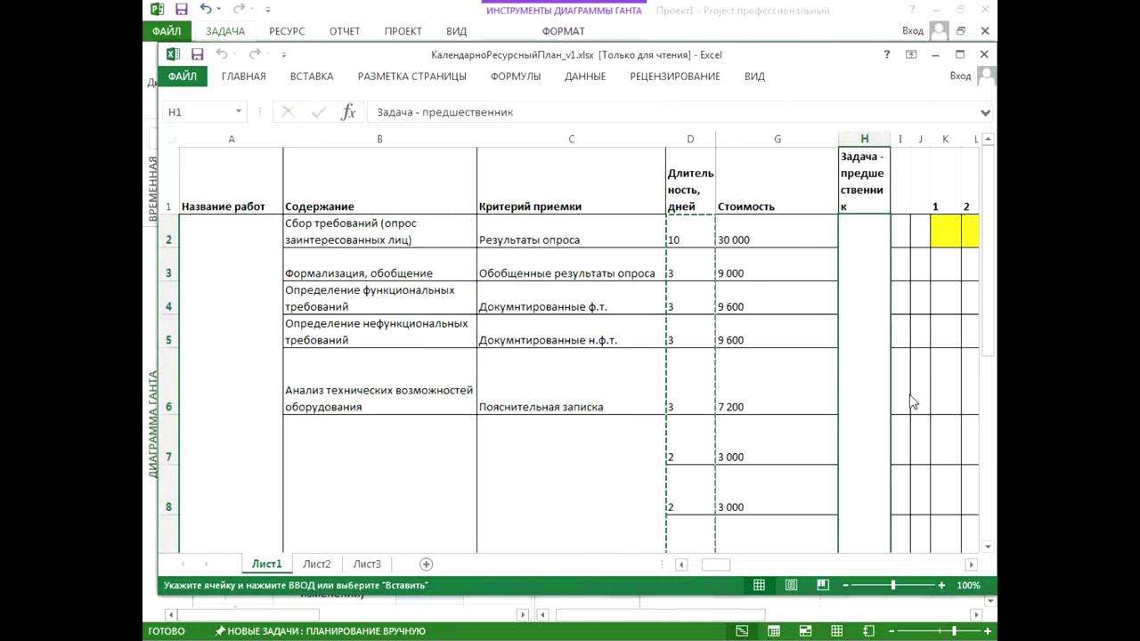
{"action": "key", "text": "Down"}
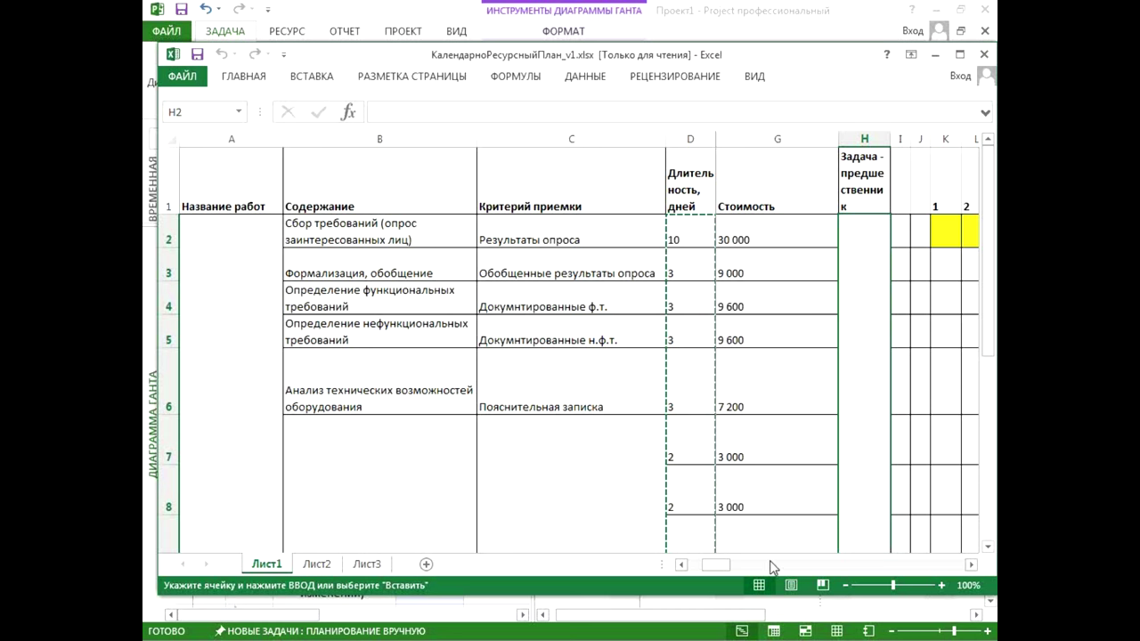
{"action": "left_click", "coordinate": [970, 564]}
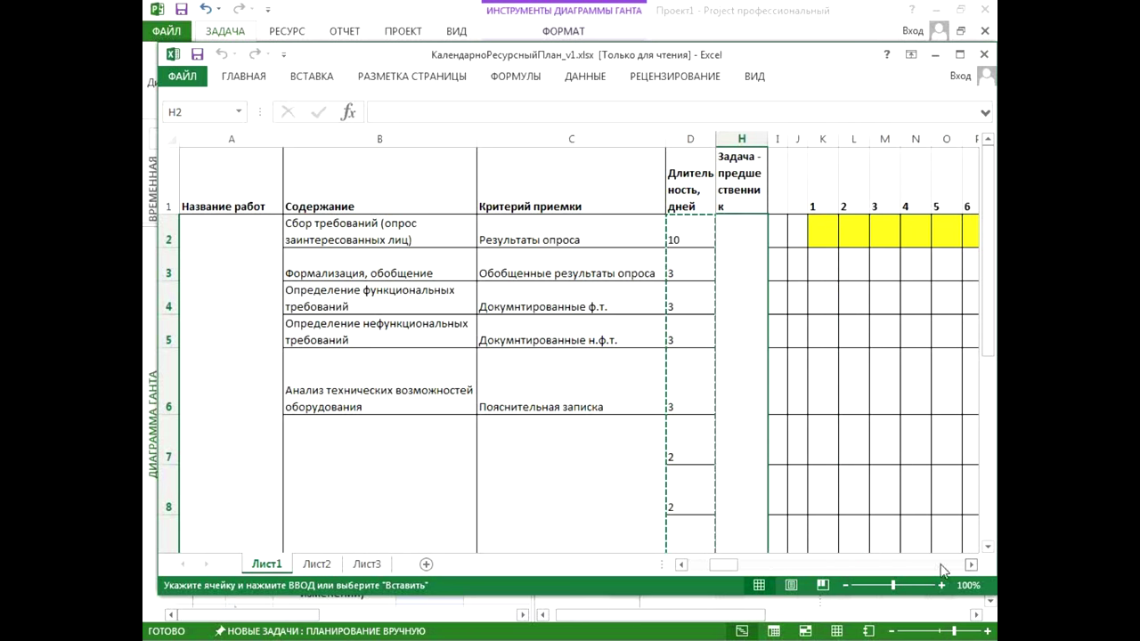
{"action": "left_click", "coordinate": [682, 564]}
{"action": "left_click", "coordinate": [682, 564]}
{"action": "left_click", "coordinate": [682, 565]}
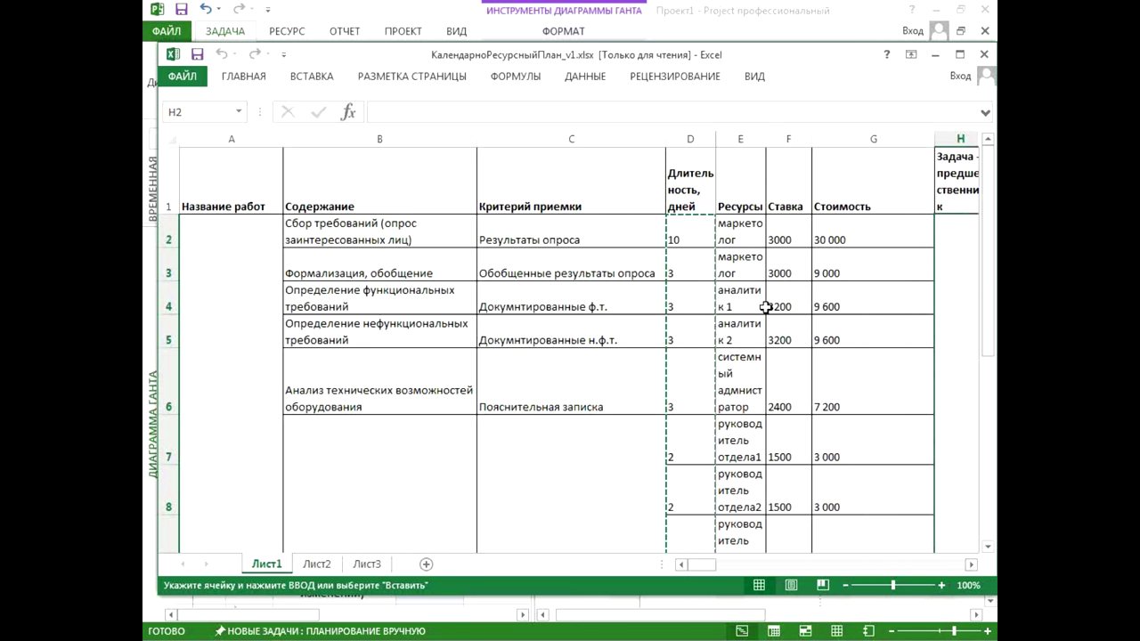
Step: Copy the Ресурсы entries in E2:E13 of Лист1
{"action": "left_click", "coordinate": [739, 229]}
{"action": "key", "text": "shift+Down"}
{"action": "key", "text": "shift+Down"}
{"action": "key", "text": "shift+Down"}
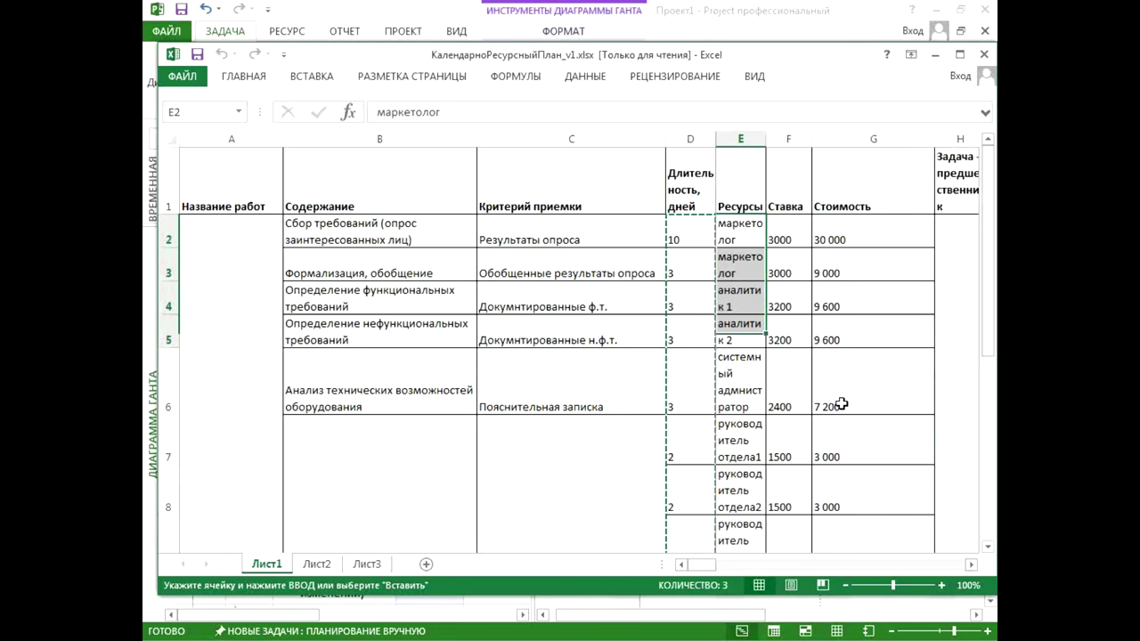
{"action": "key", "text": "shift+Down"}
{"action": "key", "text": "shift+Down"}
{"action": "key", "text": "shift+Down"}
{"action": "key", "text": "shift+Down"}
{"action": "key", "text": "shift+Down"}
{"action": "key", "text": "shift+Down"}
{"action": "key", "text": "shift+Down"}
{"action": "key", "text": "shift+Down"}
{"action": "key", "text": "shift+Down"}
{"action": "key", "text": "shift+Down"}
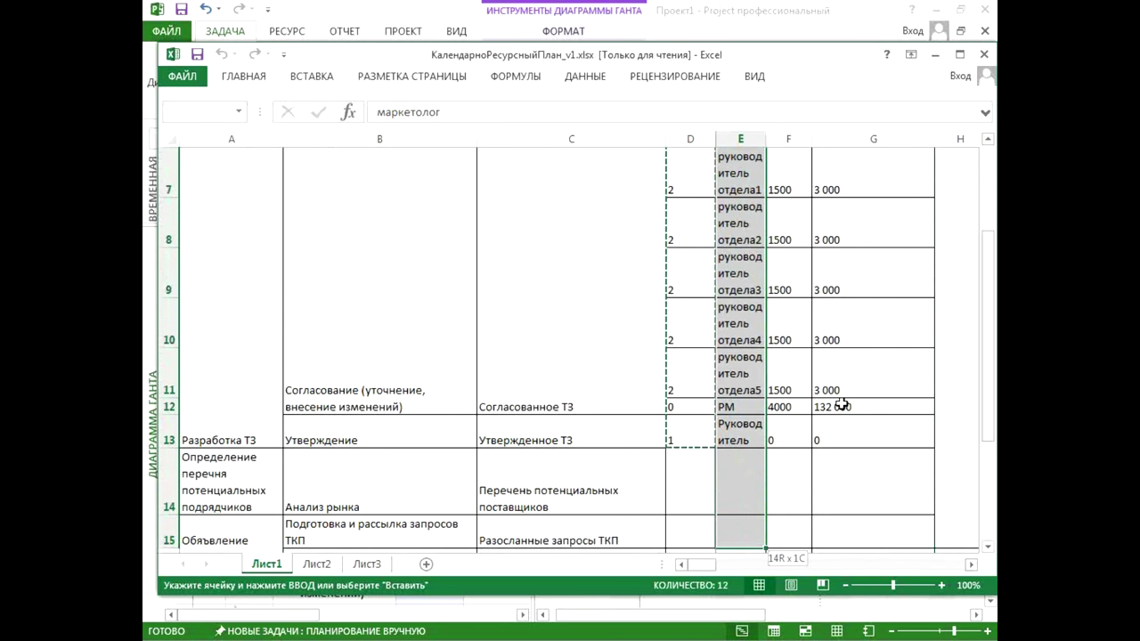
{"action": "key", "text": "shift+Up"}
{"action": "key", "text": "shift+Up"}
{"action": "key", "text": "ctrl+c"}
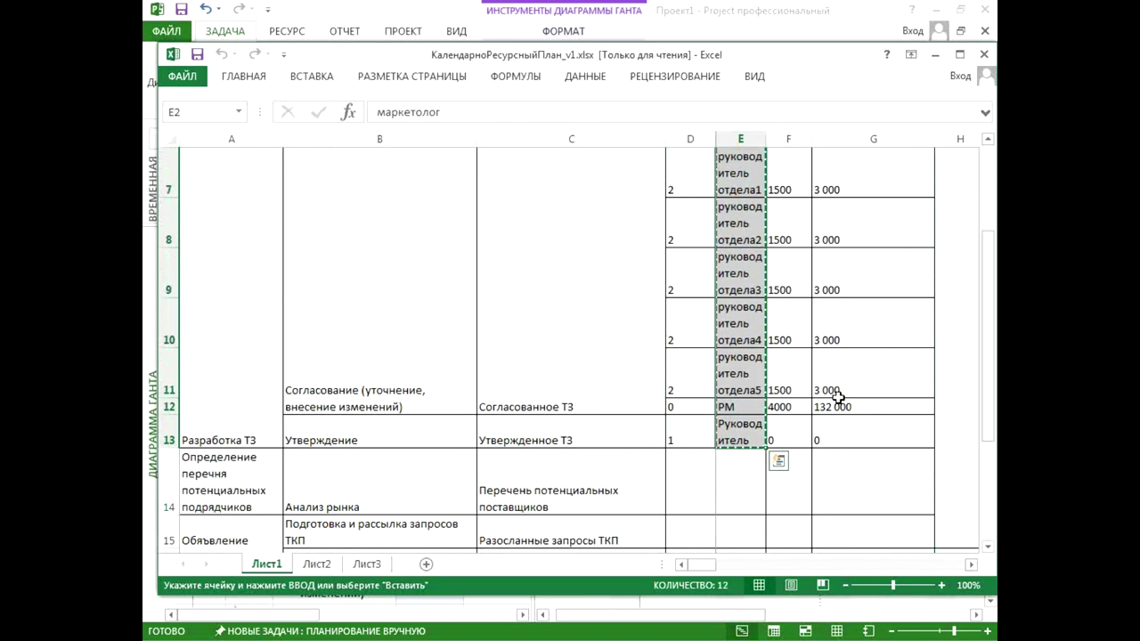
{"action": "scroll", "coordinate": [836, 396], "scroll_direction": "up", "scroll_amount": 2}
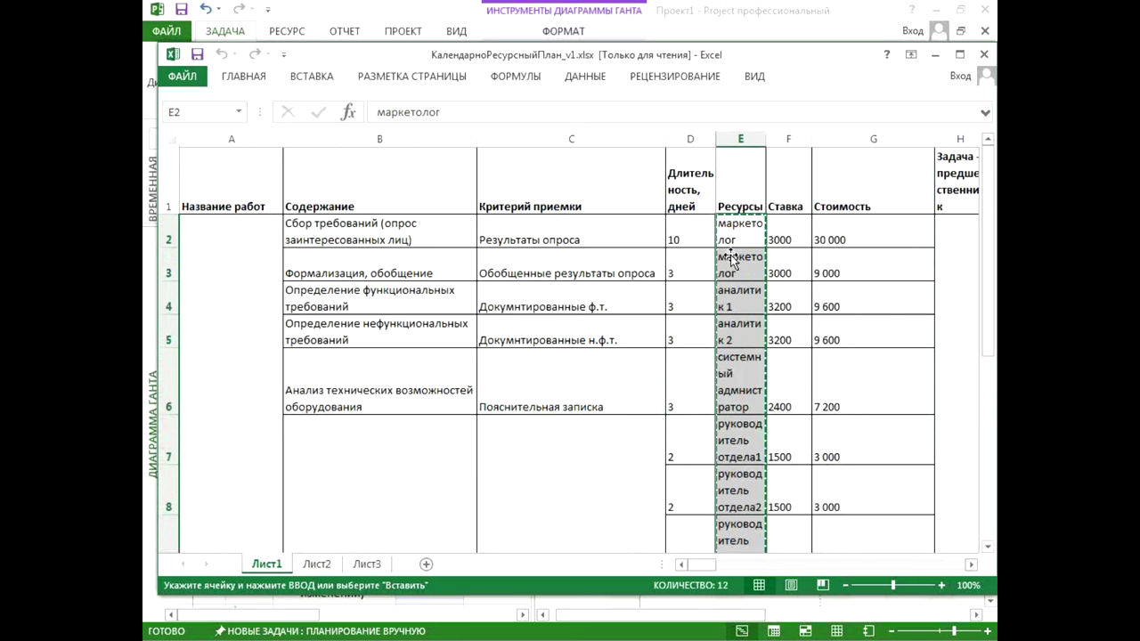
Step: Switch to Project, widen the task table and paste the copied entries into Названия ресурсов starting at Сбор требований
{"action": "key", "text": "alt+Tab"}
{"action": "left_click_drag", "start_coordinate": [536, 299], "coordinate": [864, 302]}
{"action": "left_click", "coordinate": [729, 333]}
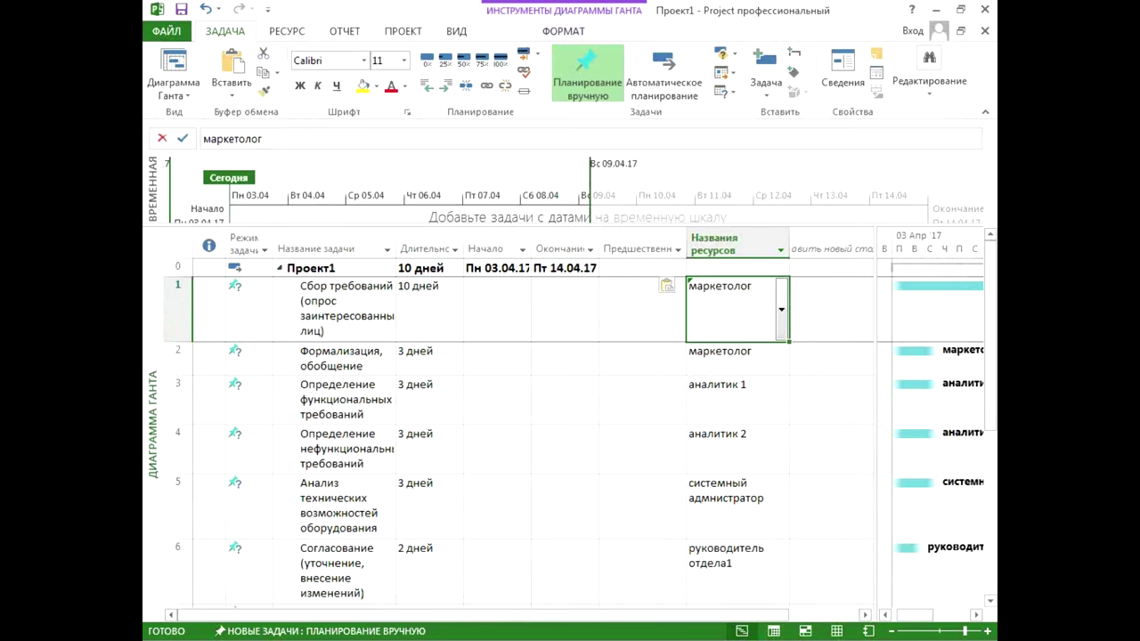
Step: Switch to the Excel workbook and examine the Задача - предшественник column and the first two Содержание entries
{"action": "key", "text": "alt+Tab"}
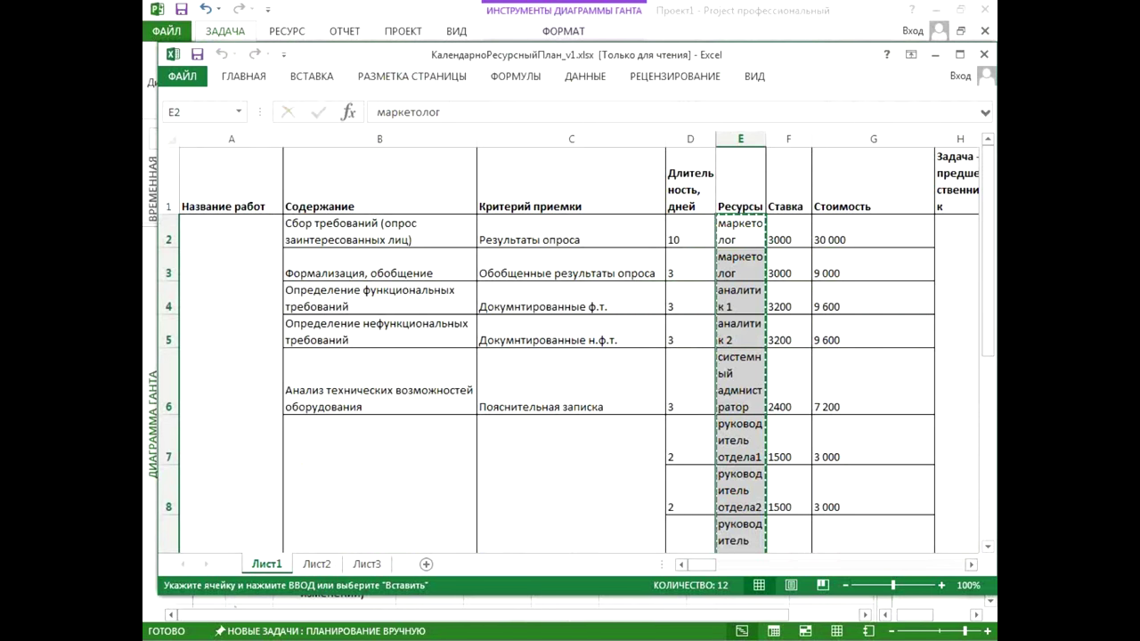
{"action": "key", "text": "Right"}
{"action": "key", "text": "Right"}
{"action": "key", "text": "Right"}
{"action": "key", "text": "ctrl+space"}
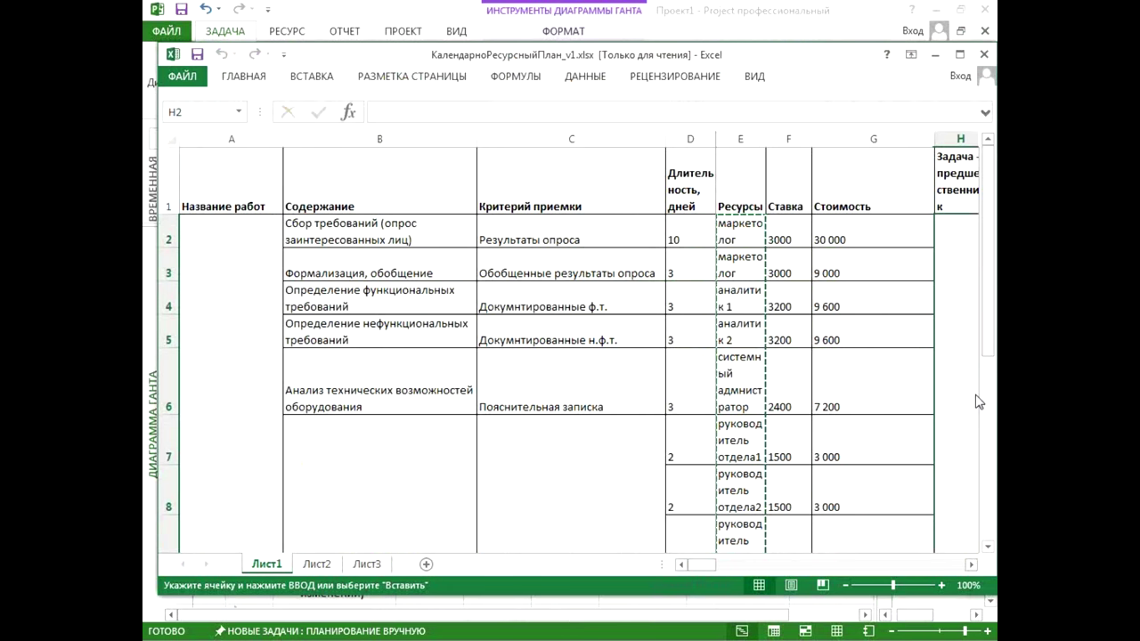
{"action": "left_click", "coordinate": [298, 263]}
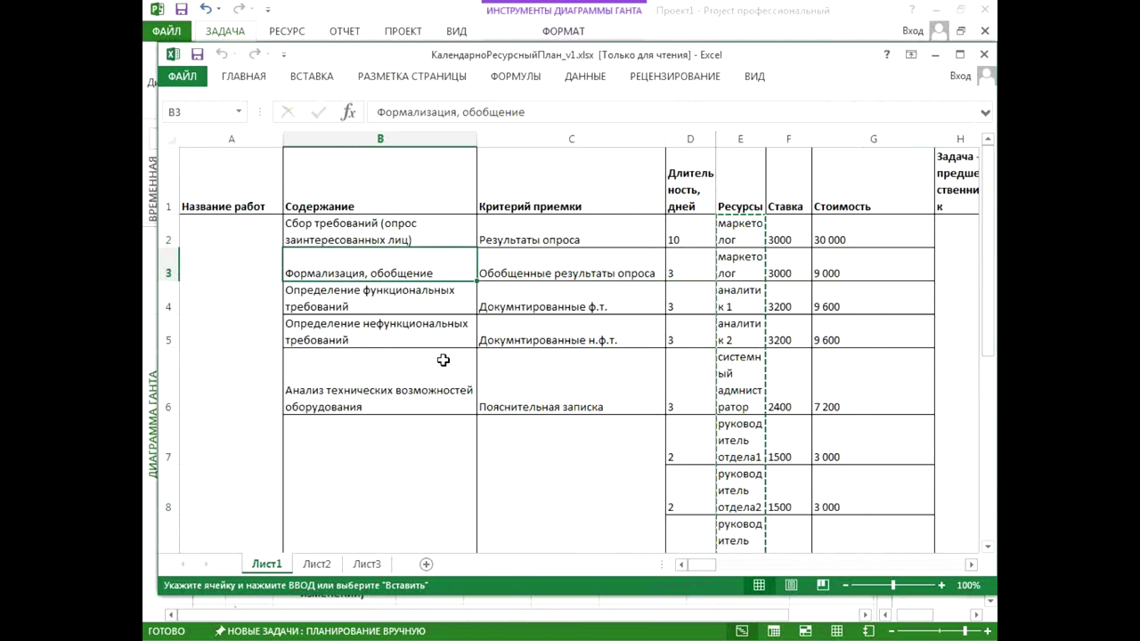
{"action": "left_click", "coordinate": [352, 239], "text": "ctrl"}
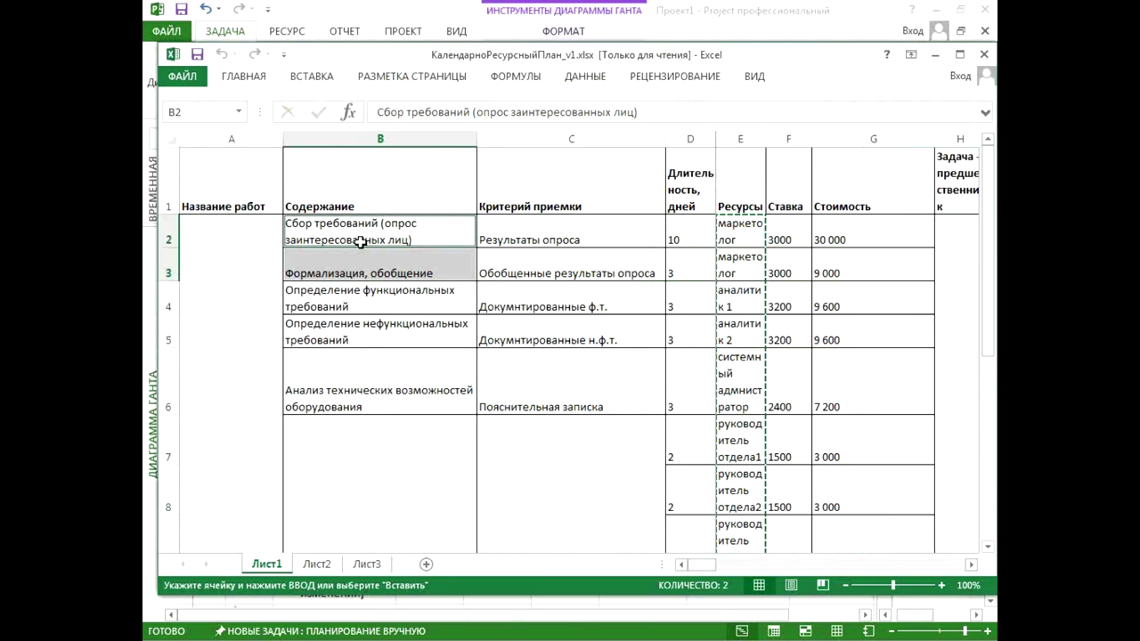
Step: Switch to Project and compare its task rows and the first task's resource with the Excel plan
{"action": "key", "text": "alt+Tab"}
{"action": "left_click", "coordinate": [184, 390]}
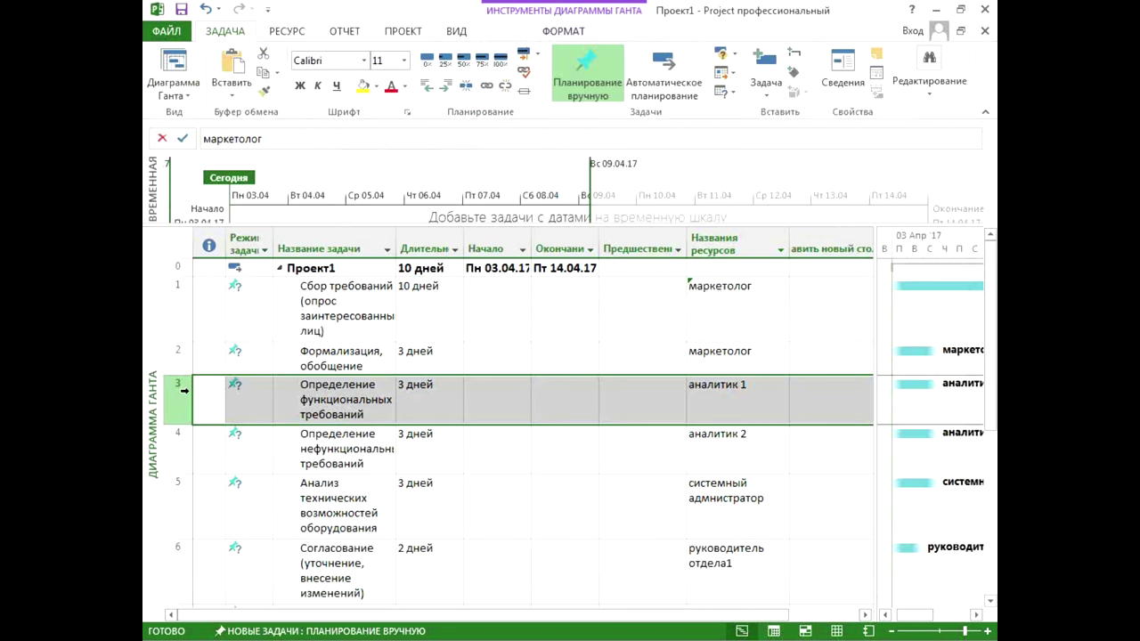
{"action": "left_click_drag", "start_coordinate": [184, 390], "coordinate": [185, 370]}
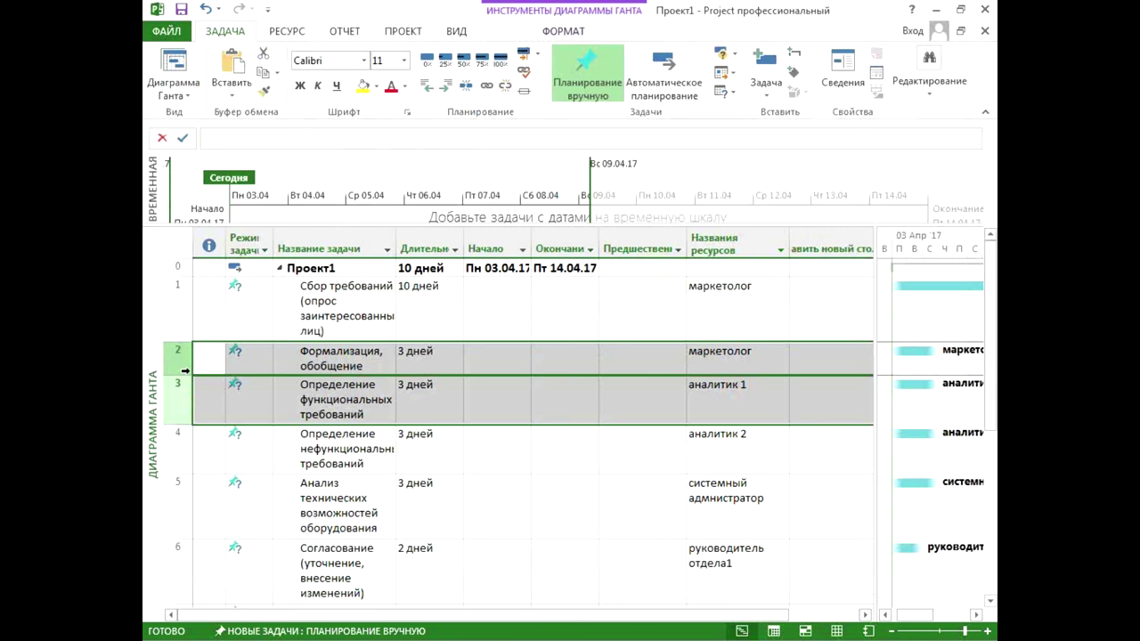
{"action": "left_click", "coordinate": [706, 284]}
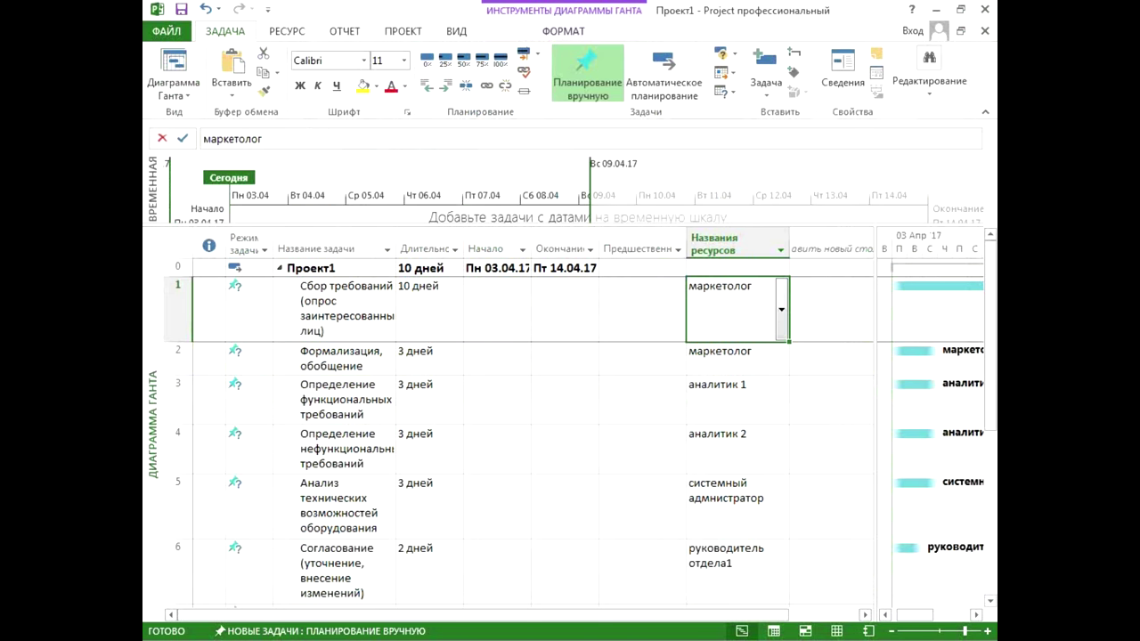
{"action": "key", "text": "alt+Tab"}
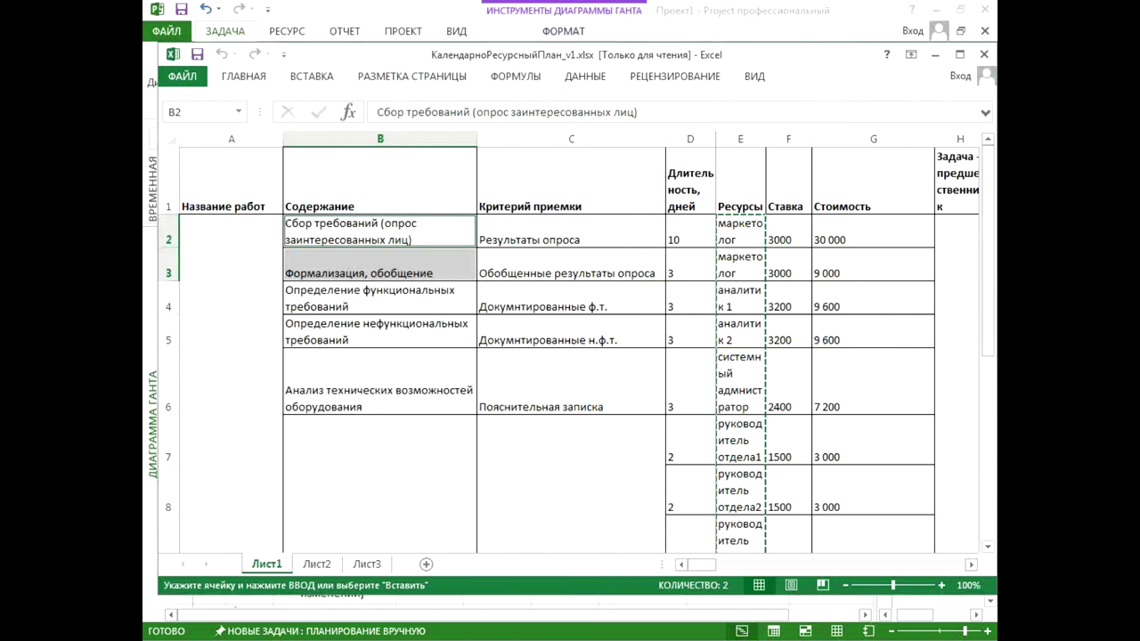
{"action": "key", "text": "alt+Tab"}
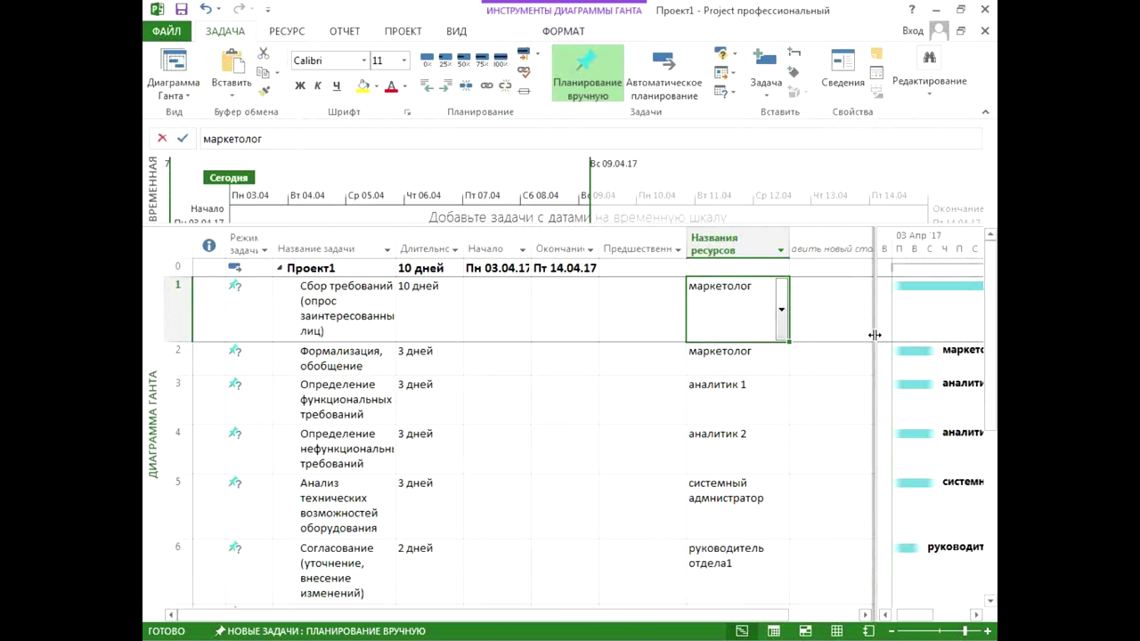
Step: Narrow the task table and set all tasks in the project to automatic scheduling
{"action": "left_click_drag", "start_coordinate": [874, 334], "coordinate": [423, 335]}
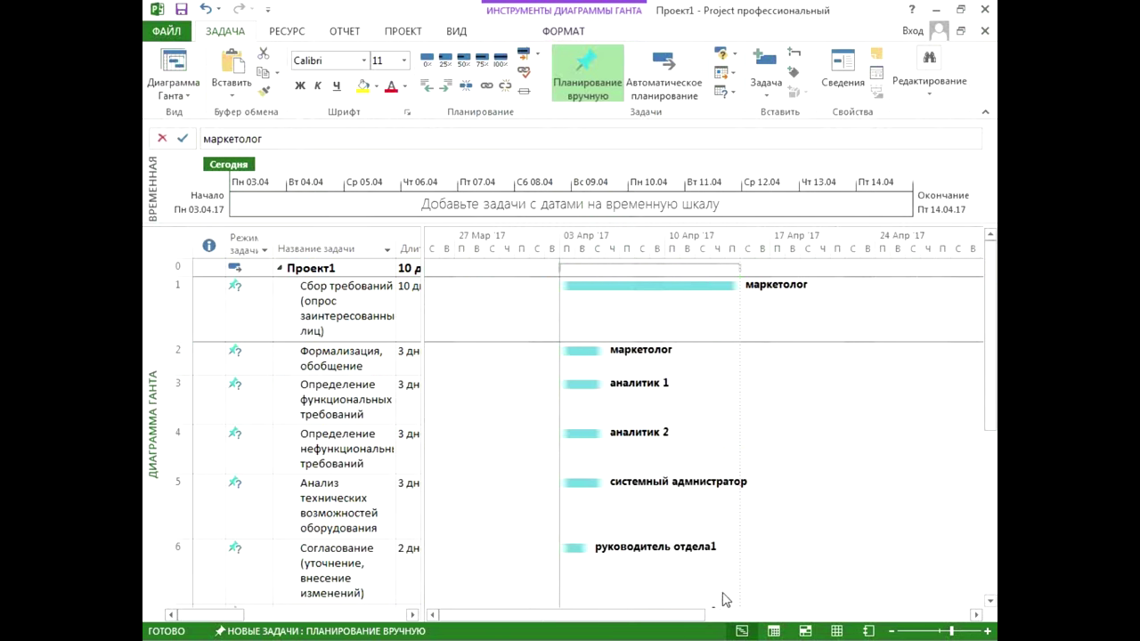
{"action": "left_click", "coordinate": [175, 238]}
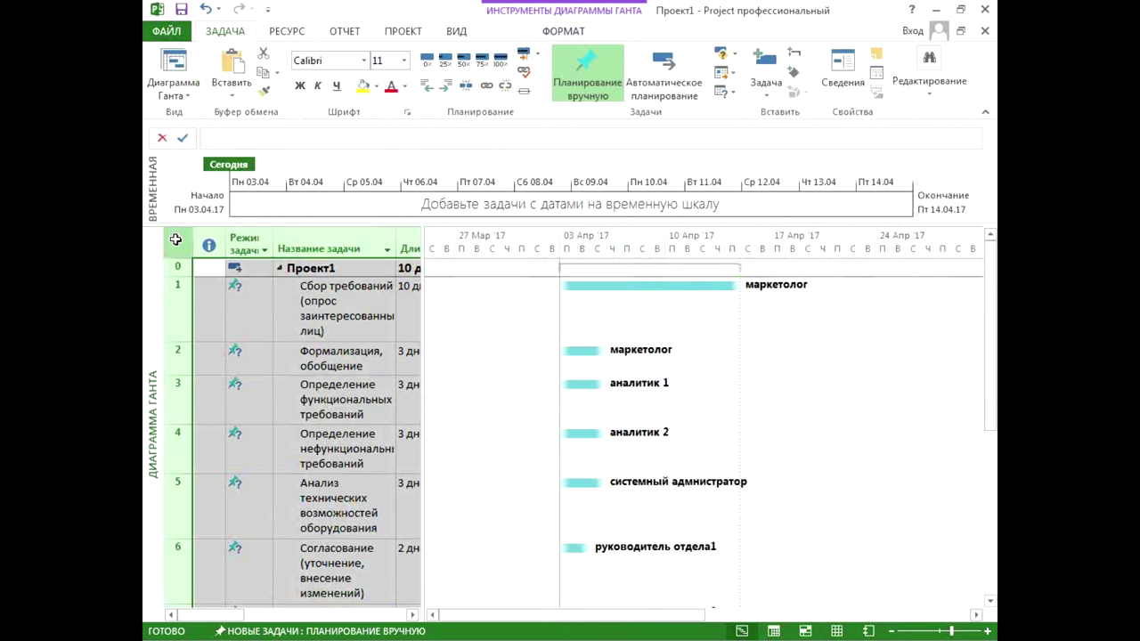
{"action": "left_click", "coordinate": [663, 78]}
Step: Link the tasks from Сбор требований through Согласование in sequence and view the linked bars in the Gantt chart
{"action": "left_click_drag", "start_coordinate": [415, 293], "coordinate": [628, 293]}
{"action": "left_click", "coordinate": [354, 302]}
{"action": "scroll", "coordinate": [361, 372], "scroll_direction": "down", "scroll_amount": 1}
{"action": "scroll", "coordinate": [361, 372], "scroll_direction": "down", "scroll_amount": 1}
{"action": "left_click", "coordinate": [332, 248]}
{"action": "scroll", "coordinate": [442, 322], "scroll_direction": "up", "scroll_amount": 2}
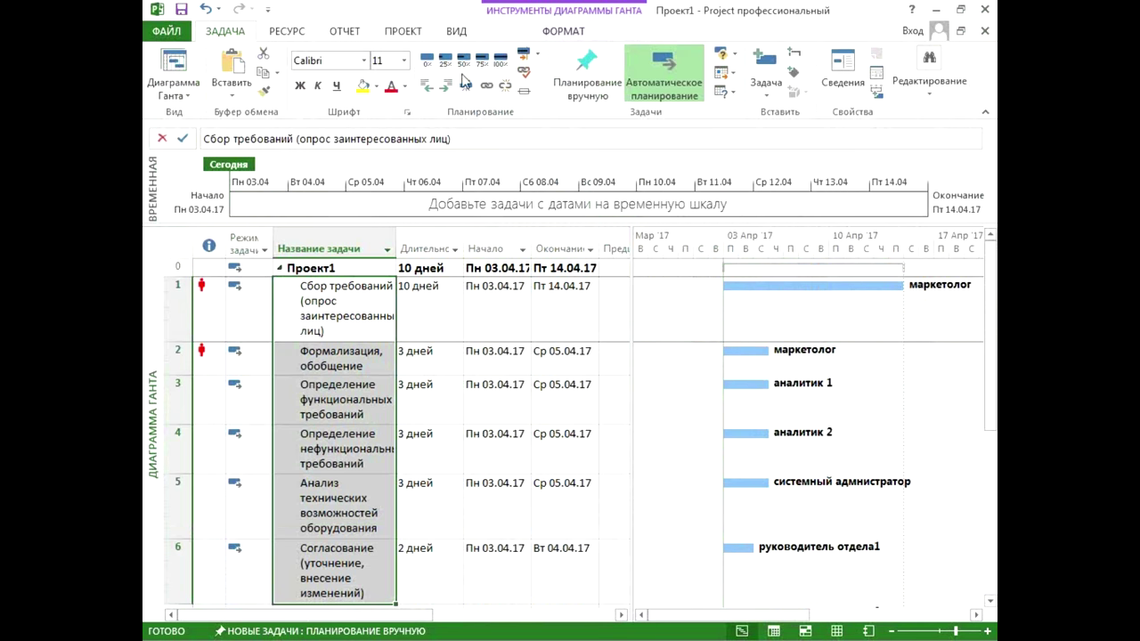
{"action": "left_click", "coordinate": [464, 82]}
{"action": "left_click_drag", "start_coordinate": [737, 616], "coordinate": [912, 617]}
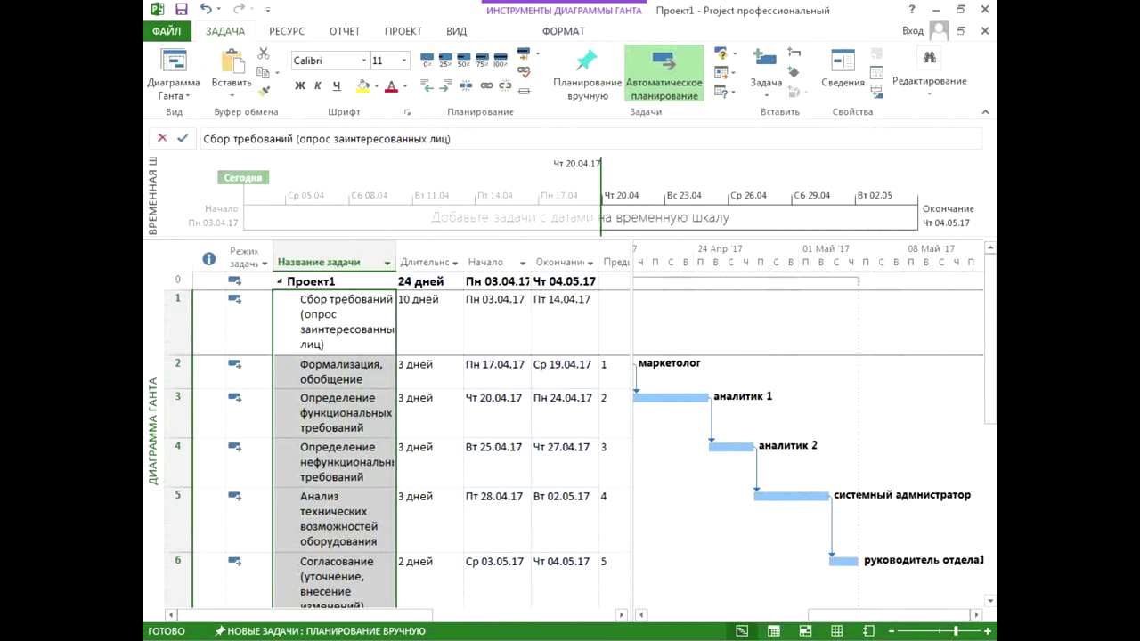
Step: Switch the project from the Gantt chart to the resource sheet
{"action": "right_click", "coordinate": [153, 308]}
{"action": "left_click", "coordinate": [225, 531]}
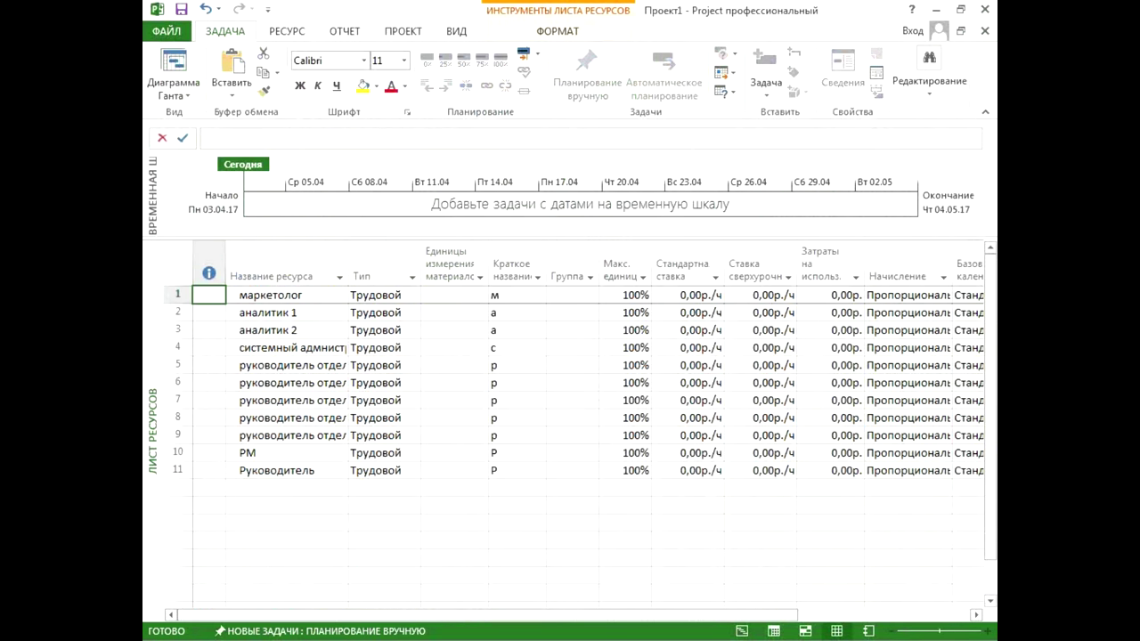
Step: Copy the rates in F2:F13 of the Excel plan into the standard rate column of Project's resource sheet, starting at маркетолог
{"action": "key", "text": "alt+Tab"}
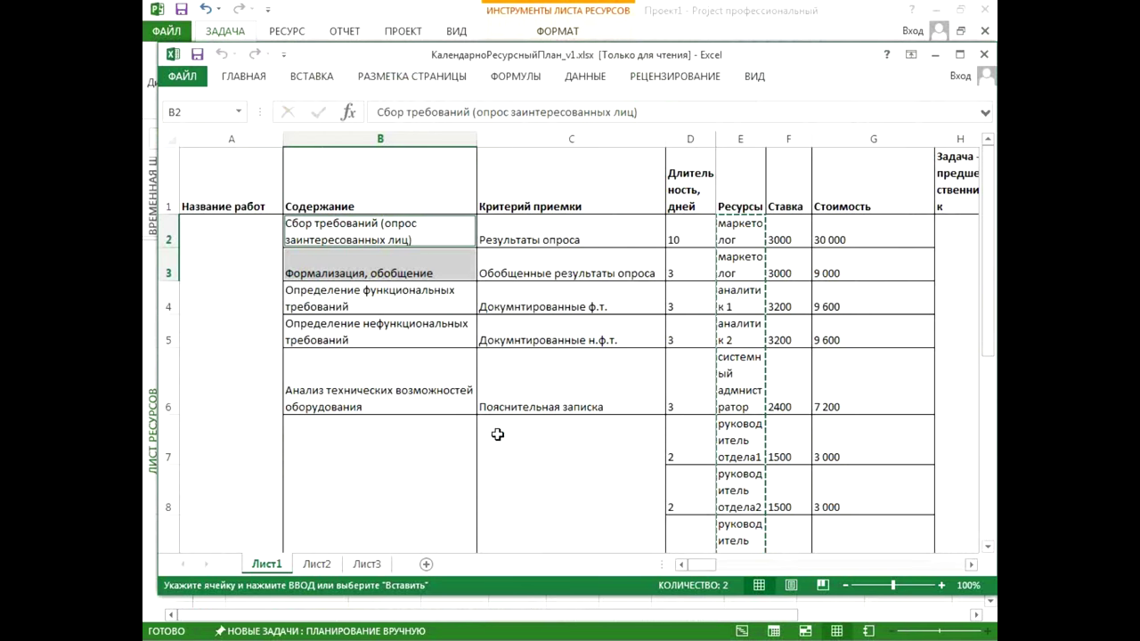
{"action": "left_click_drag", "start_coordinate": [789, 239], "coordinate": [787, 540]}
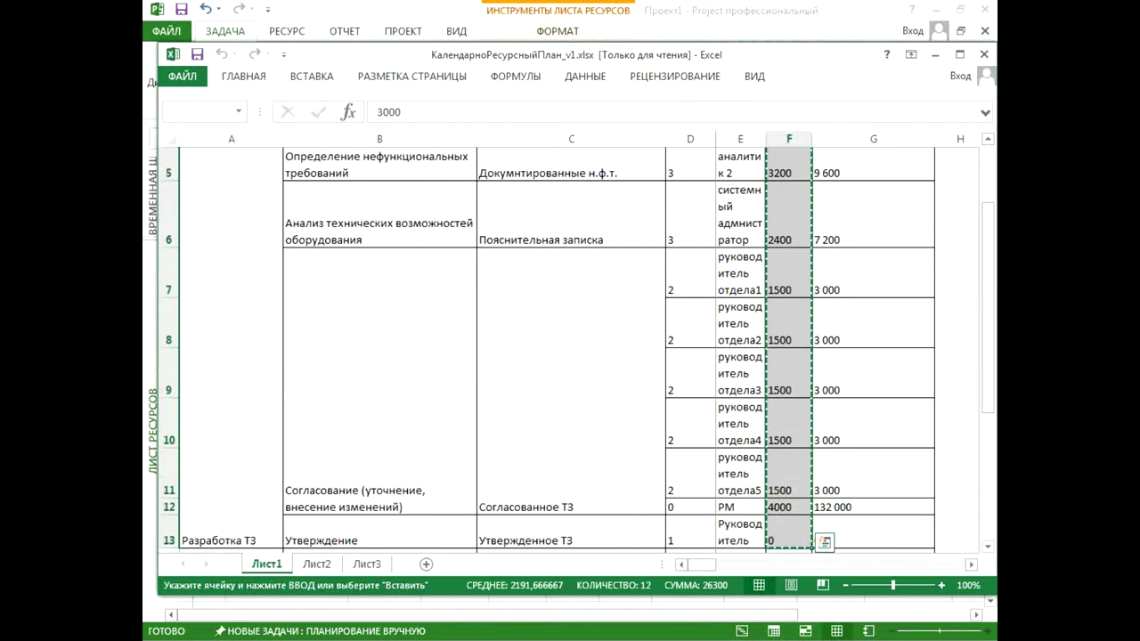
{"action": "key", "text": "alt+Tab"}
{"action": "left_click", "coordinate": [712, 298]}
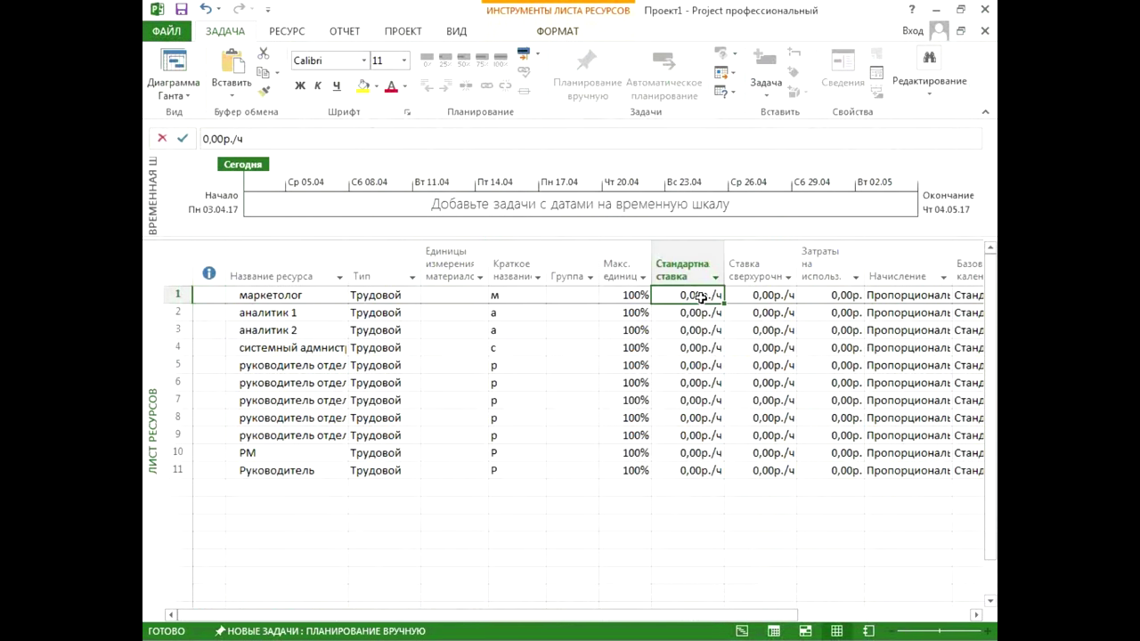
{"action": "key", "text": "ctrl+v"}
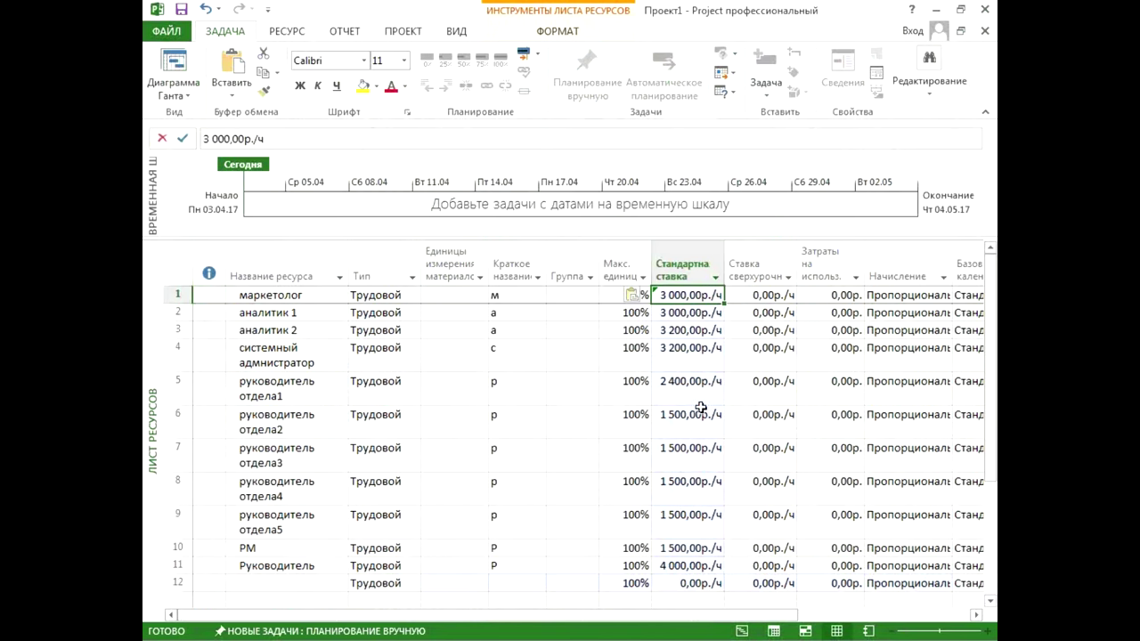
{"action": "left_click", "coordinate": [680, 451]}
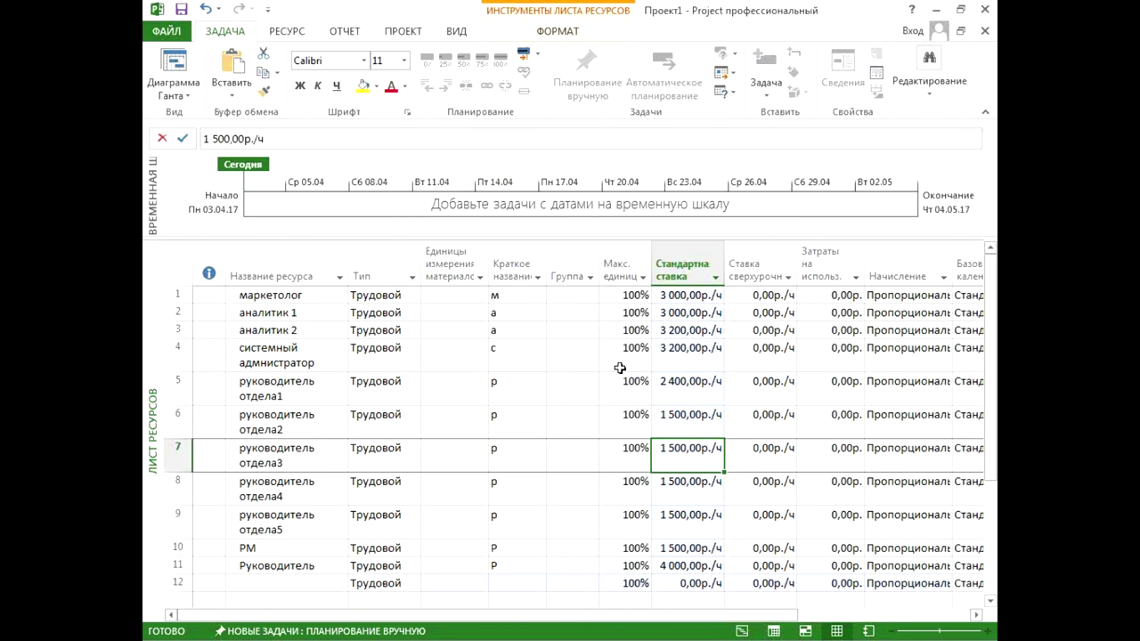
{"action": "left_click", "coordinate": [708, 299]}
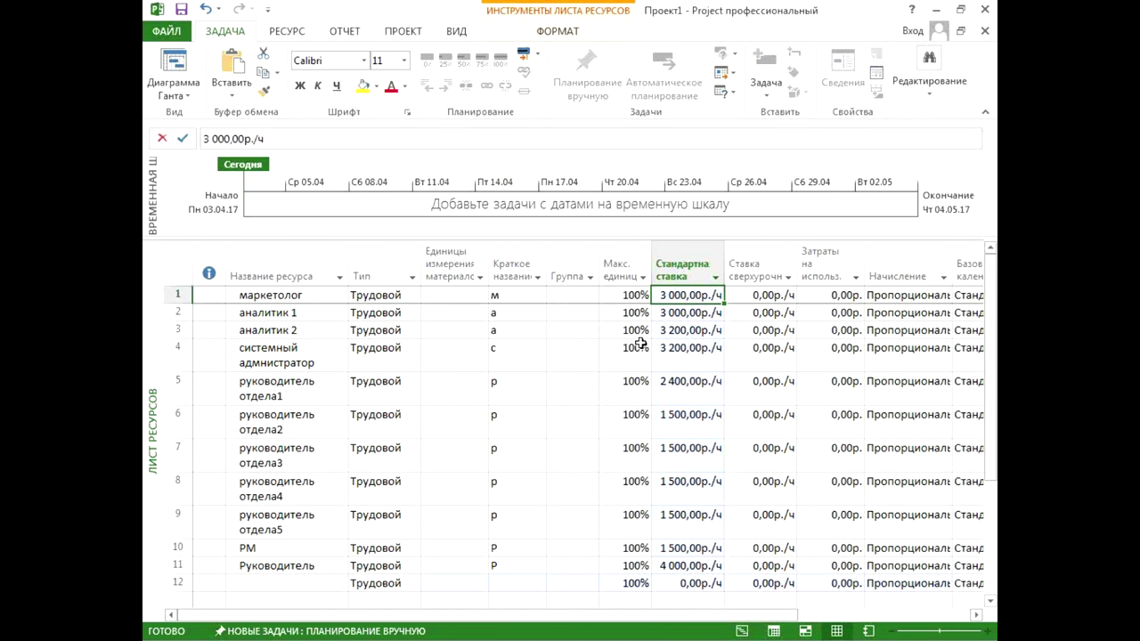
Step: Return to the Gantt chart view, insert a Затраты column before the duration column and widen it
{"action": "right_click", "coordinate": [156, 305]}
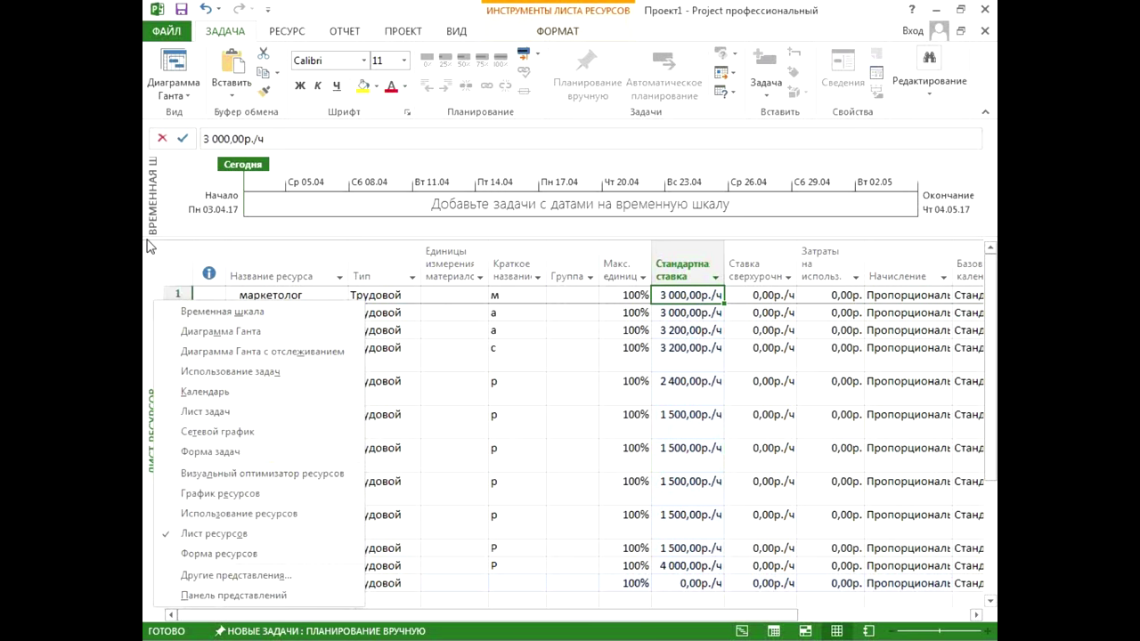
{"action": "left_click", "coordinate": [171, 334]}
{"action": "right_click", "coordinate": [422, 267]}
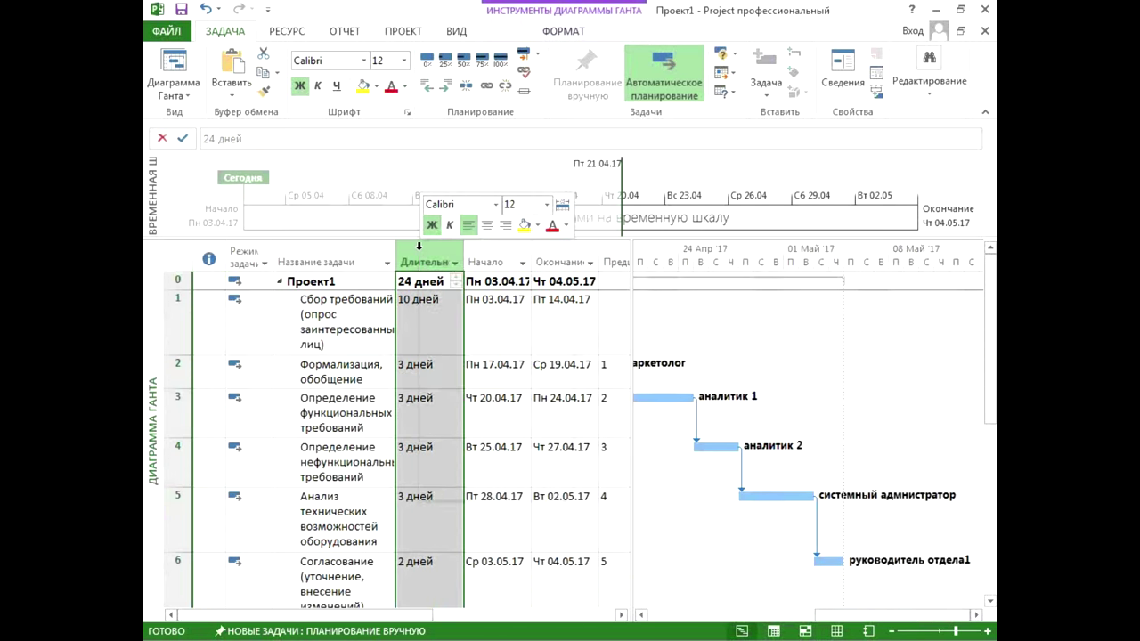
{"action": "left_click", "coordinate": [457, 369]}
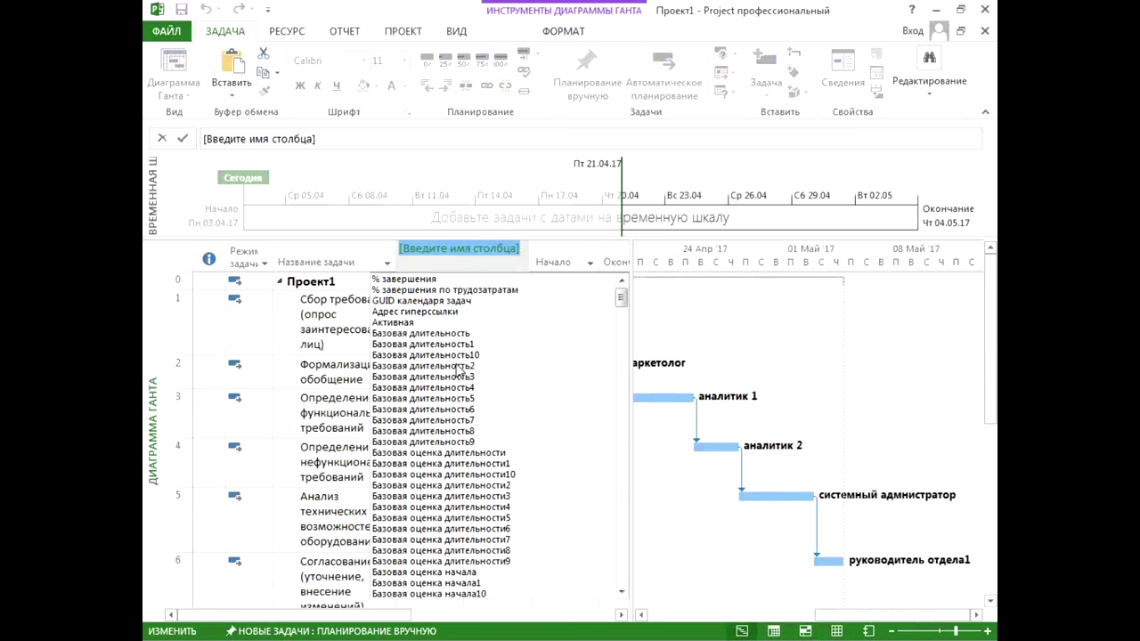
{"action": "type", "text": "затраты"}
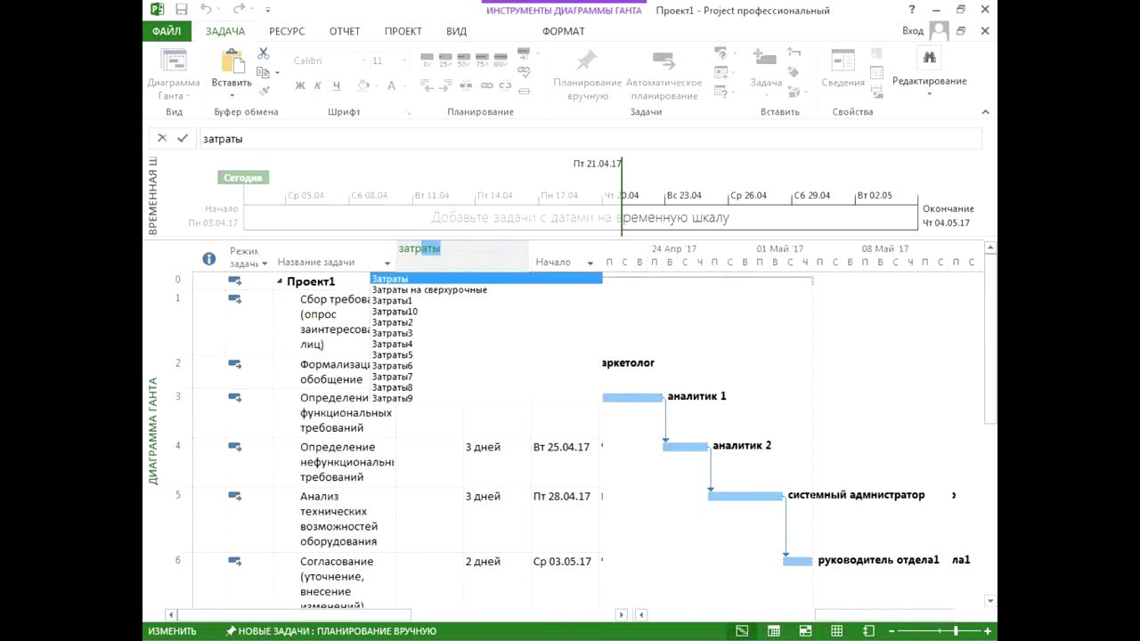
{"action": "key", "text": "Return"}
{"action": "left_click_drag", "start_coordinate": [464, 262], "coordinate": [508, 262]}
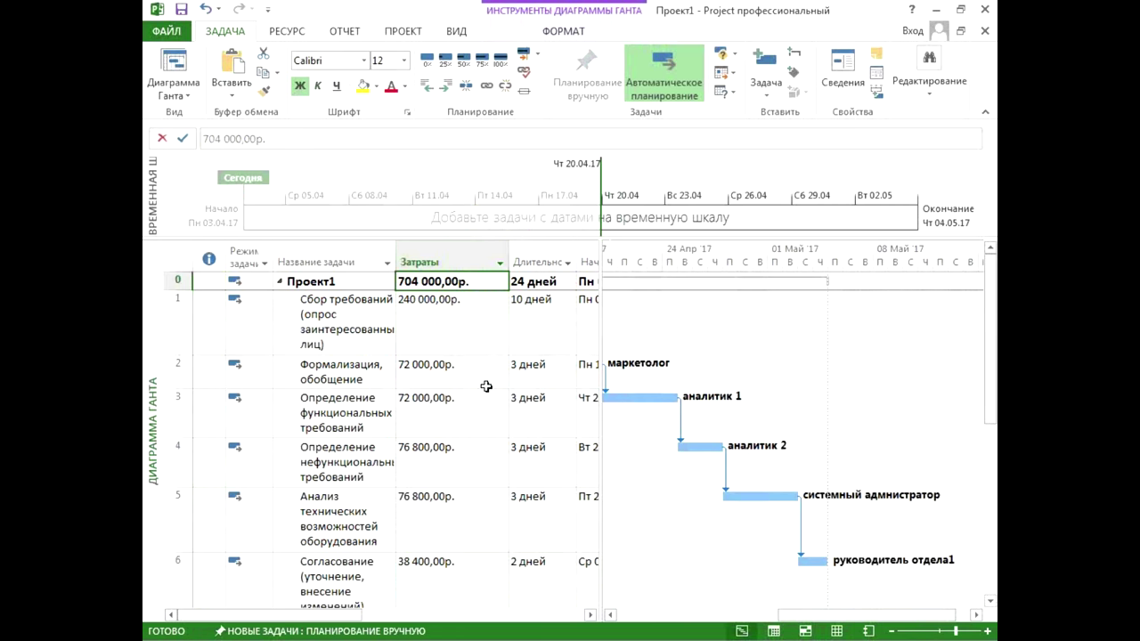
{"action": "left_click", "coordinate": [166, 33]}
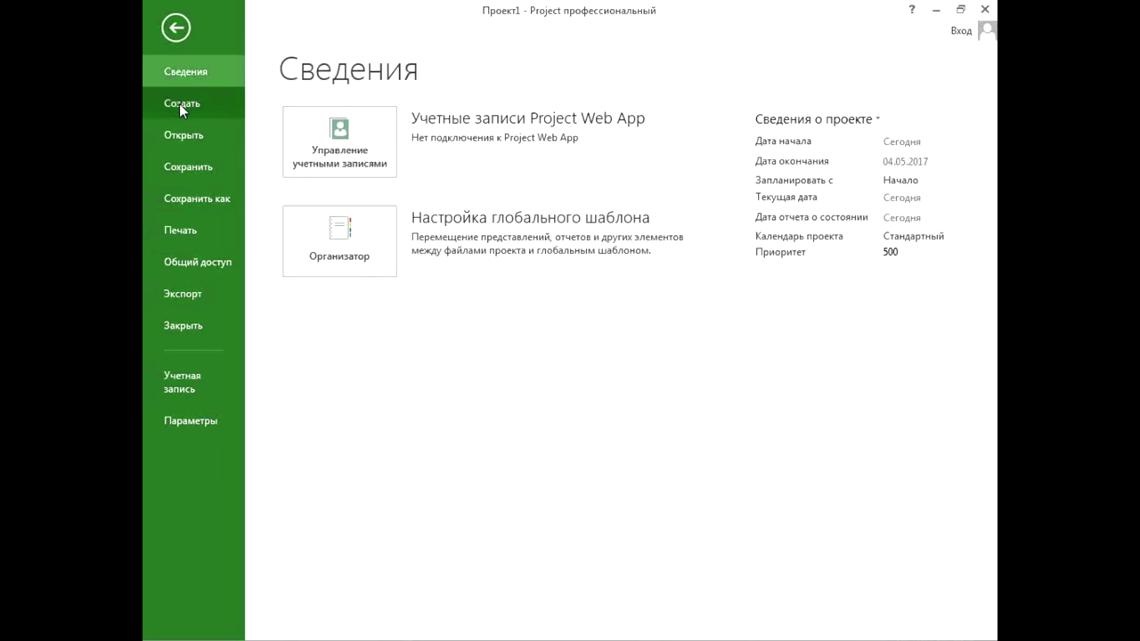
{"action": "left_click", "coordinate": [189, 194]}
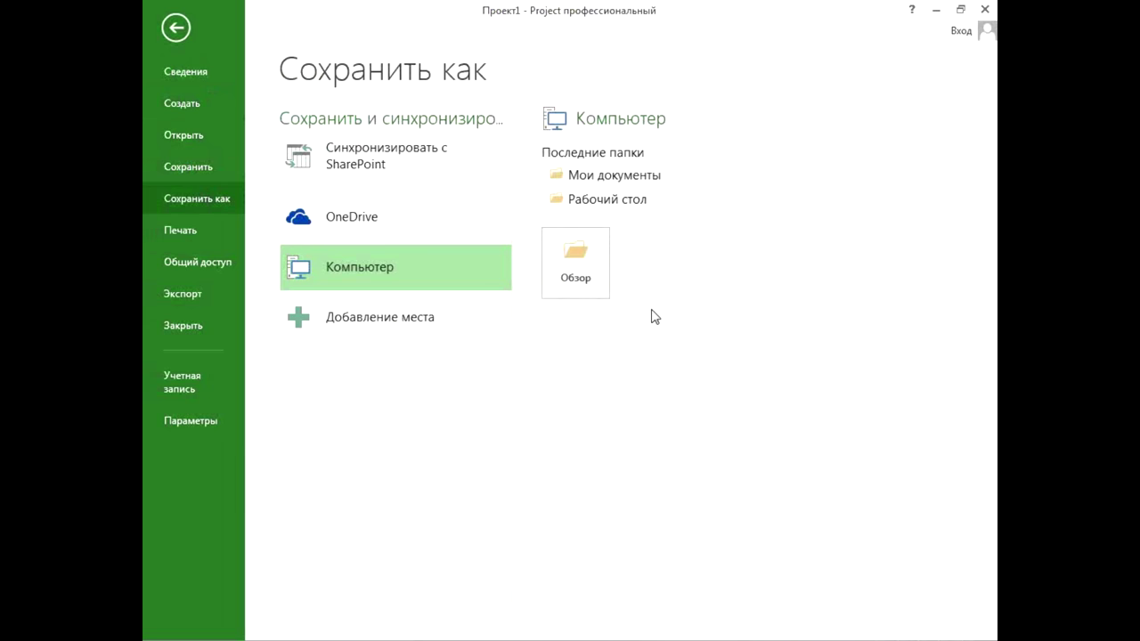
{"action": "left_click", "coordinate": [575, 263]}
{"action": "left_click", "coordinate": [539, 335]}
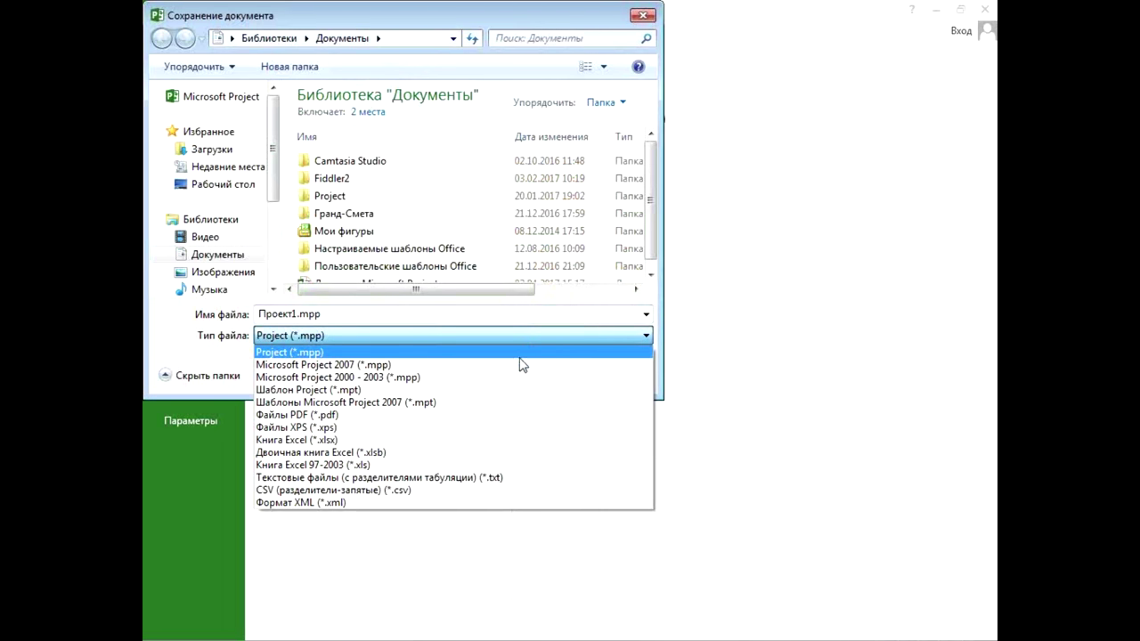
{"action": "left_click", "coordinate": [489, 440]}
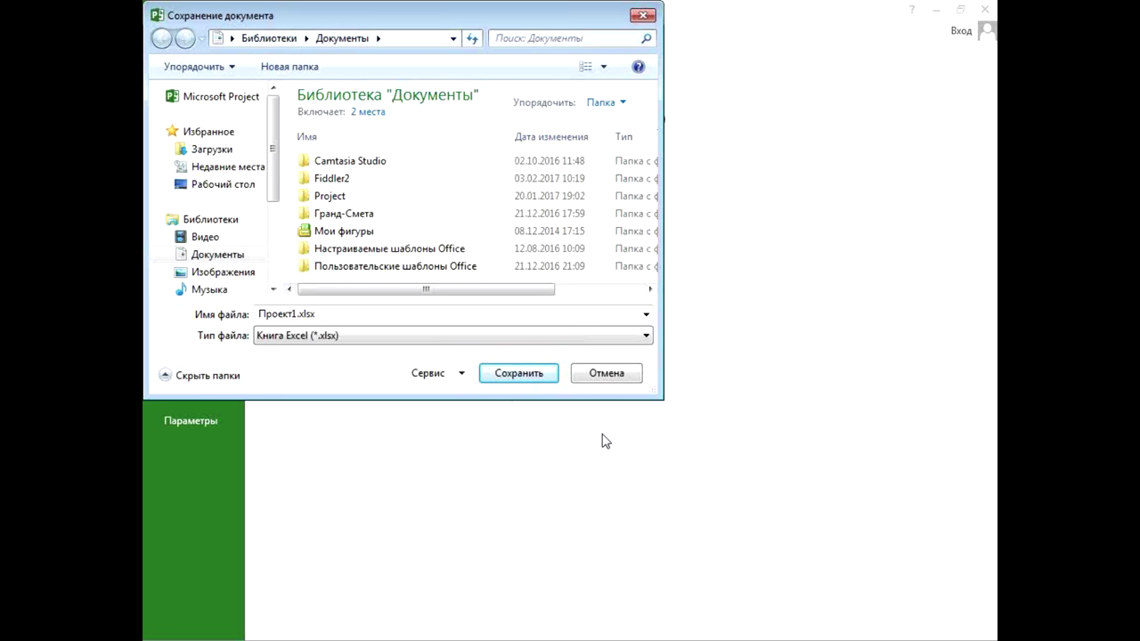
{"action": "left_click", "coordinate": [646, 16]}
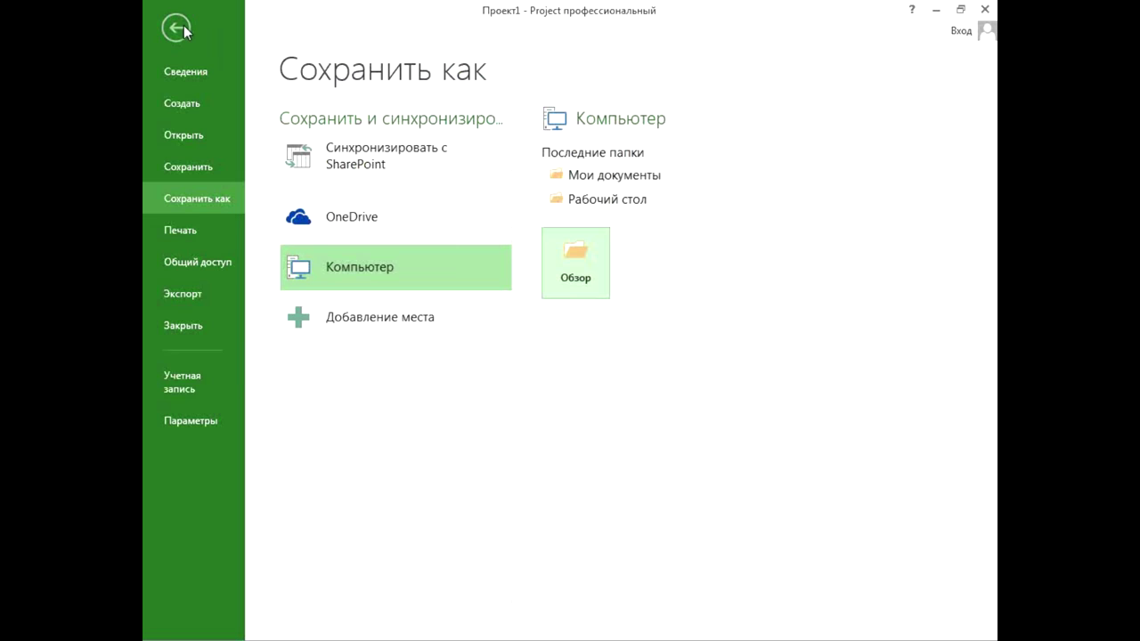
{"action": "left_click", "coordinate": [175, 26]}
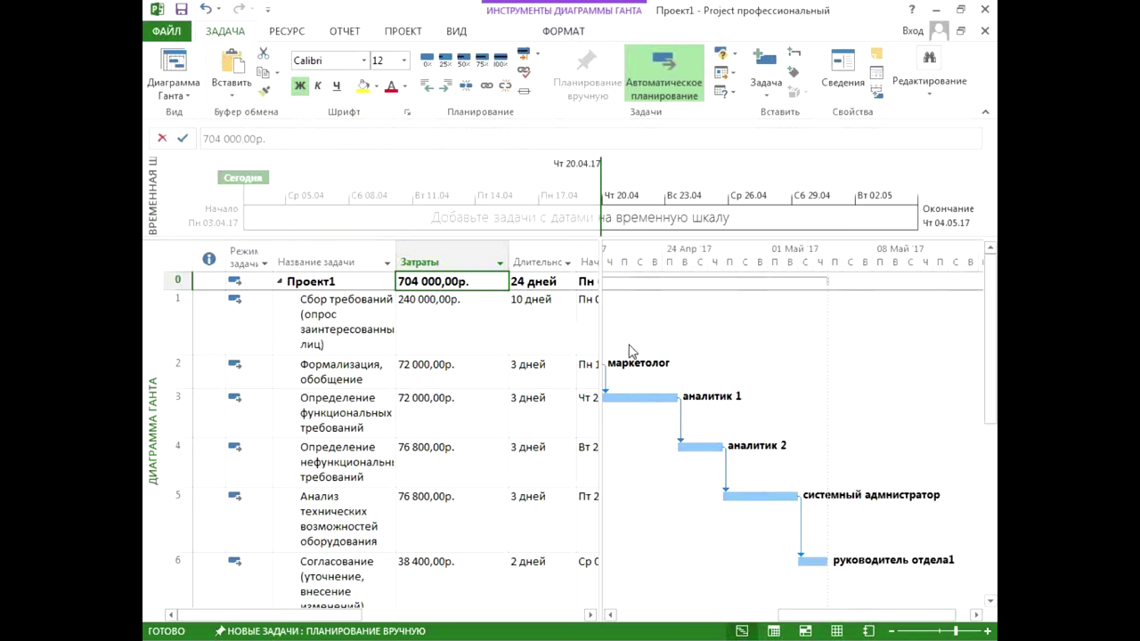
Step: Delete task rows 7 through 17, from the unnamed rows below Согласование to the end of the task list
{"action": "scroll", "coordinate": [502, 369], "scroll_direction": "down", "scroll_amount": 2}
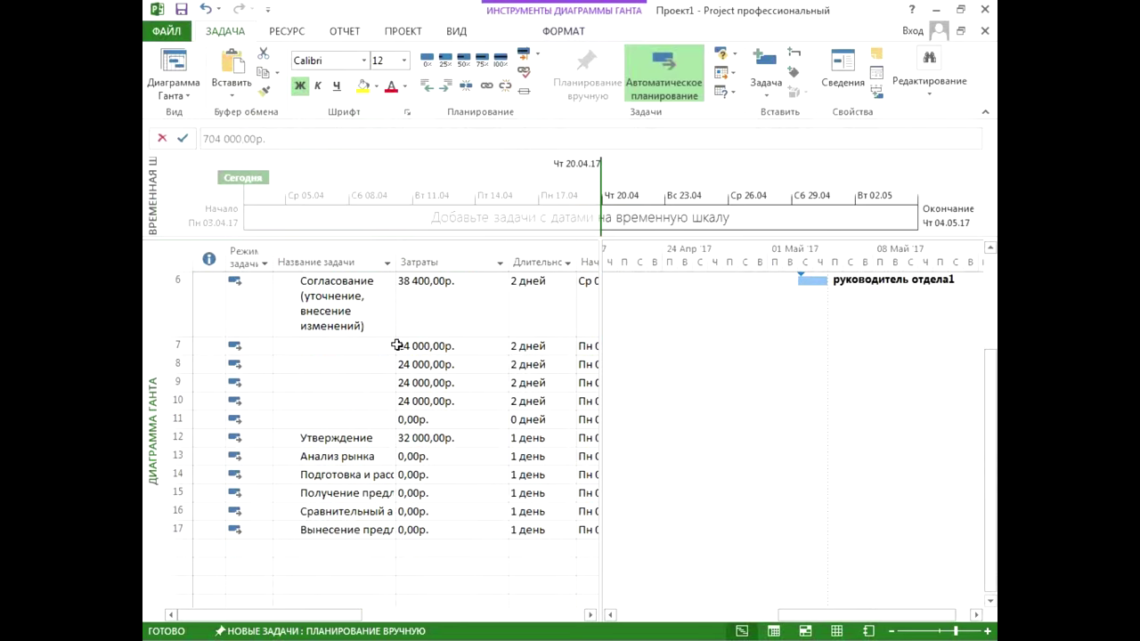
{"action": "left_click_drag", "start_coordinate": [189, 341], "coordinate": [178, 530]}
{"action": "key", "text": "Delete"}
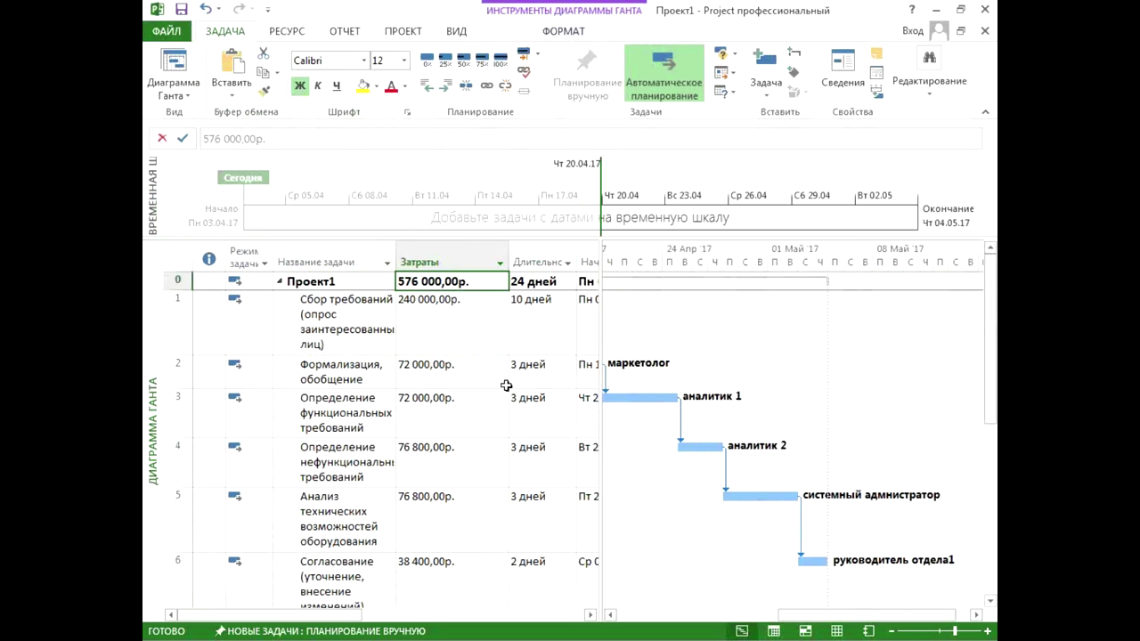
Step: Set the baseline (Базовый план) for the entire project
{"action": "left_click_drag", "start_coordinate": [830, 624], "coordinate": [781, 623]}
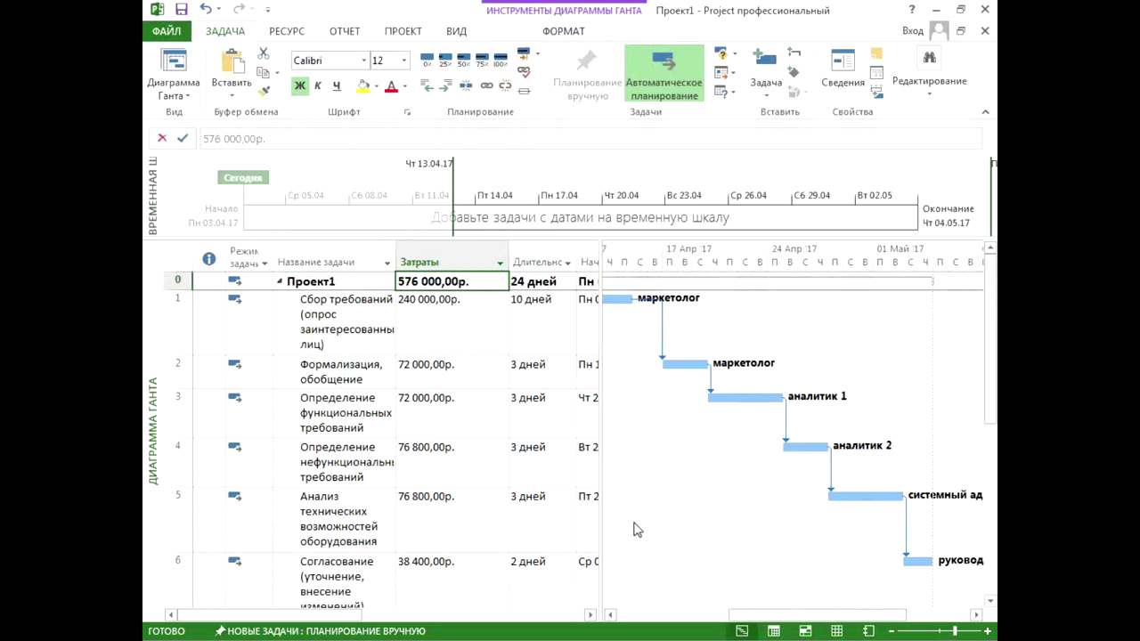
{"action": "left_click_drag", "start_coordinate": [603, 389], "coordinate": [583, 401]}
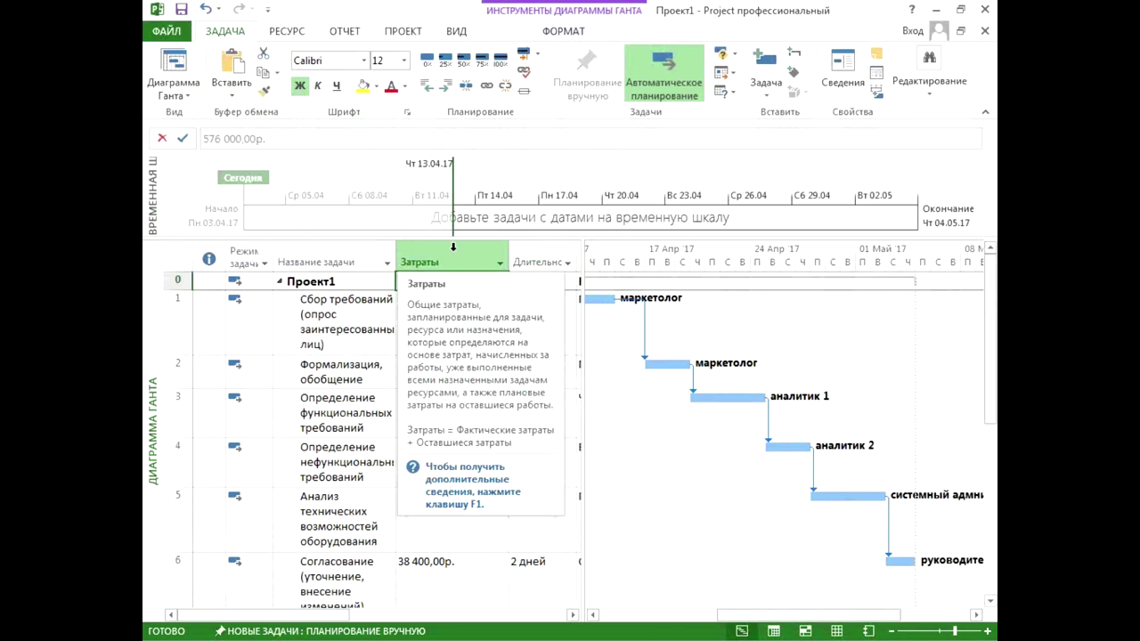
{"action": "left_click", "coordinate": [402, 34]}
{"action": "left_click", "coordinate": [560, 73]}
{"action": "left_click", "coordinate": [569, 94]}
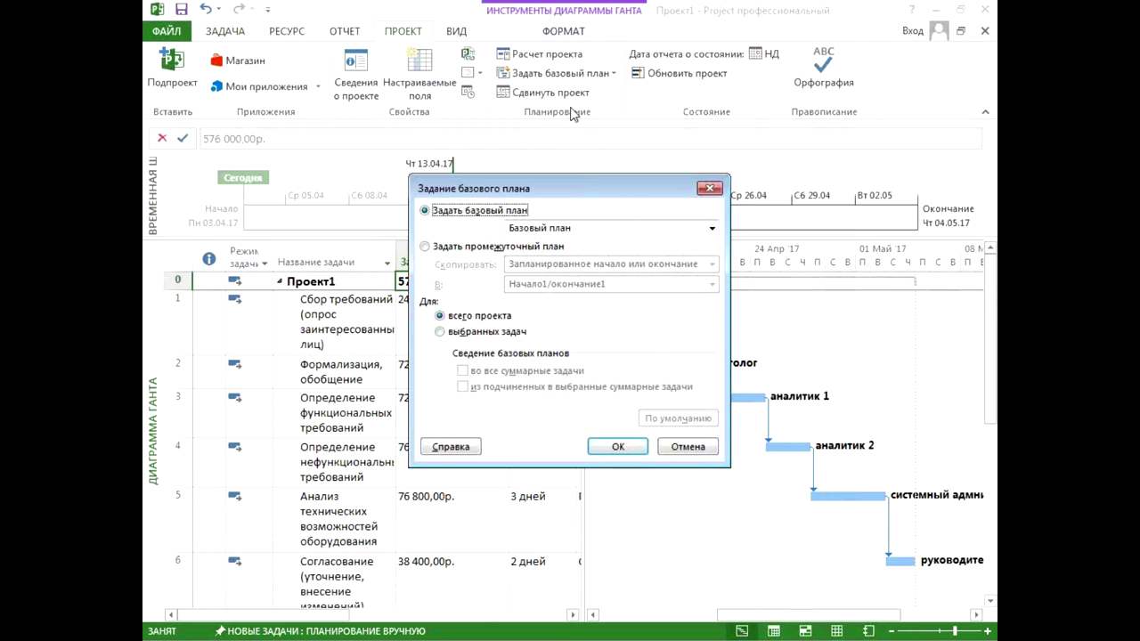
{"action": "left_click", "coordinate": [596, 446]}
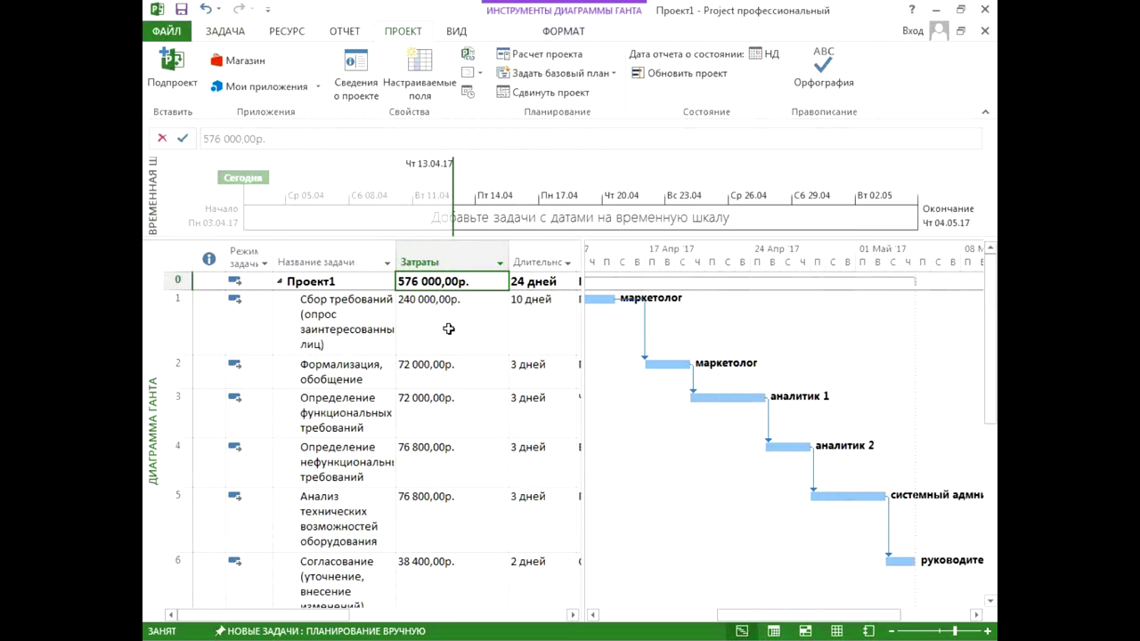
Step: Update work as complete through 24.04.17 for the entire project, with completion set between 0 and 100%
{"action": "left_click", "coordinate": [715, 78]}
{"action": "left_click", "coordinate": [784, 278]}
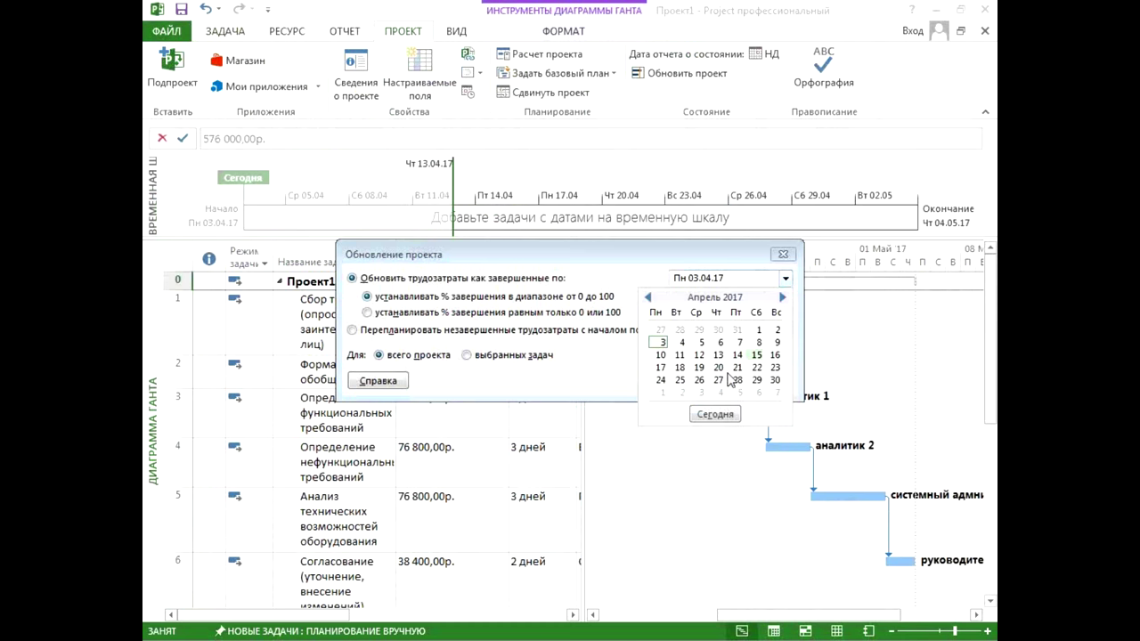
{"action": "left_click", "coordinate": [659, 381]}
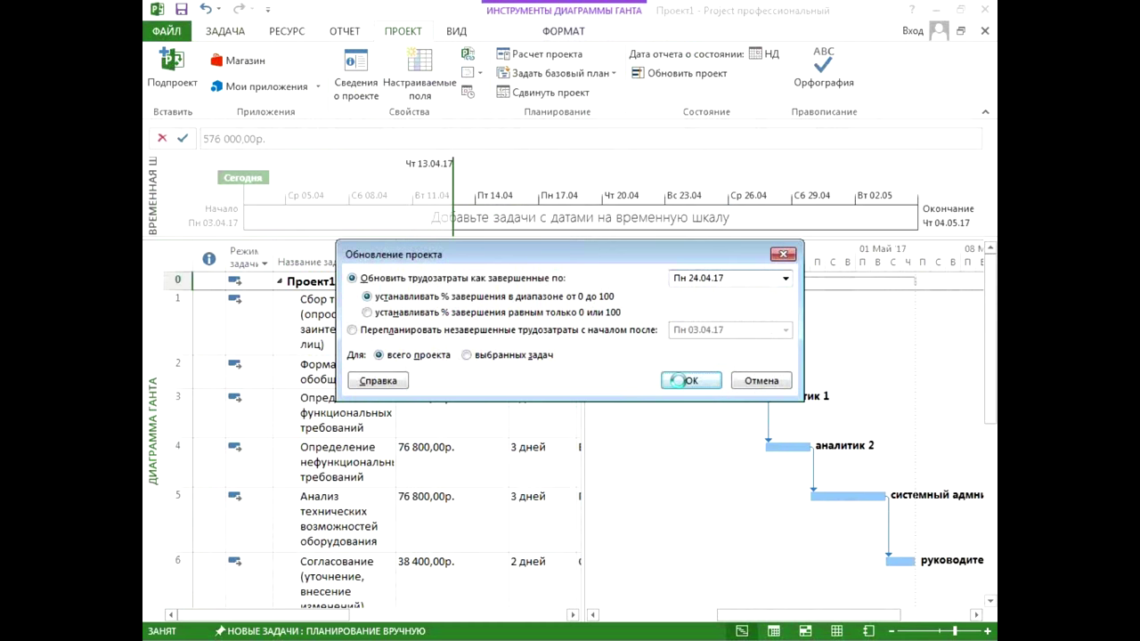
{"action": "left_click", "coordinate": [682, 379]}
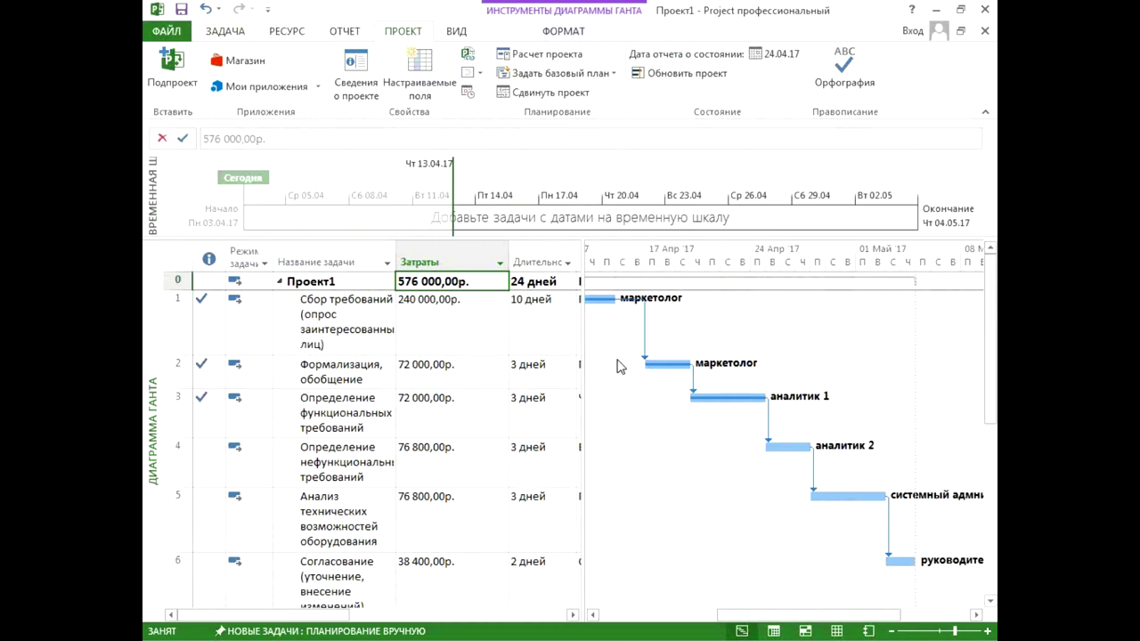
Step: Insert a % завершения column before the Затраты column and review each task's completion
{"action": "right_click", "coordinate": [459, 258]}
{"action": "left_click", "coordinate": [475, 375]}
{"action": "type", "text": "% завершения"}
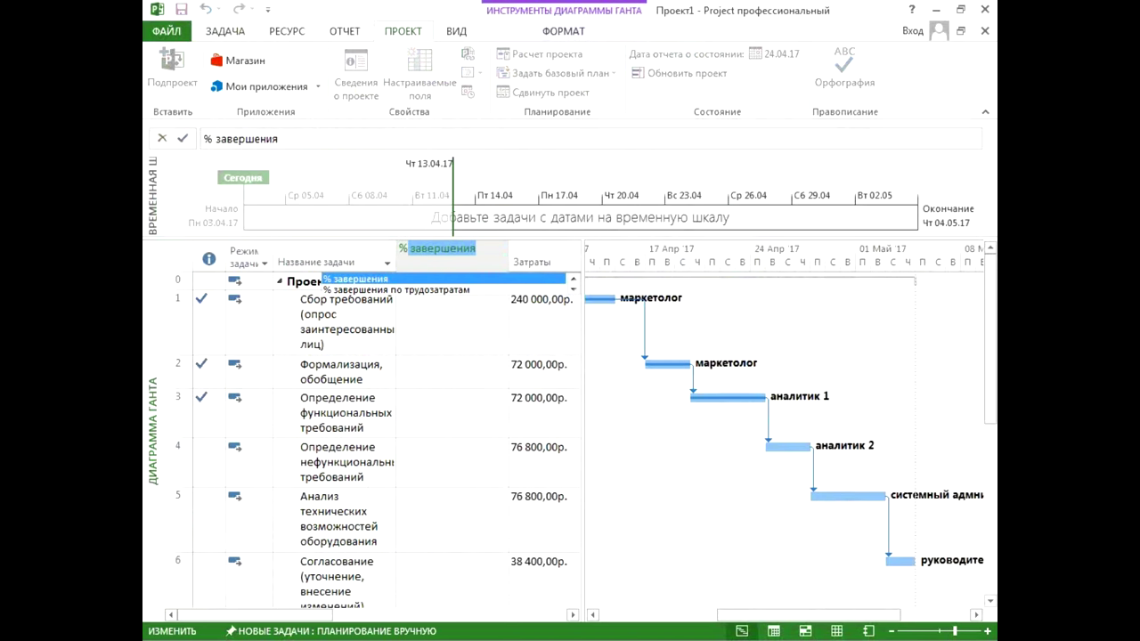
{"action": "key", "text": "Return"}
{"action": "left_click", "coordinate": [420, 404]}
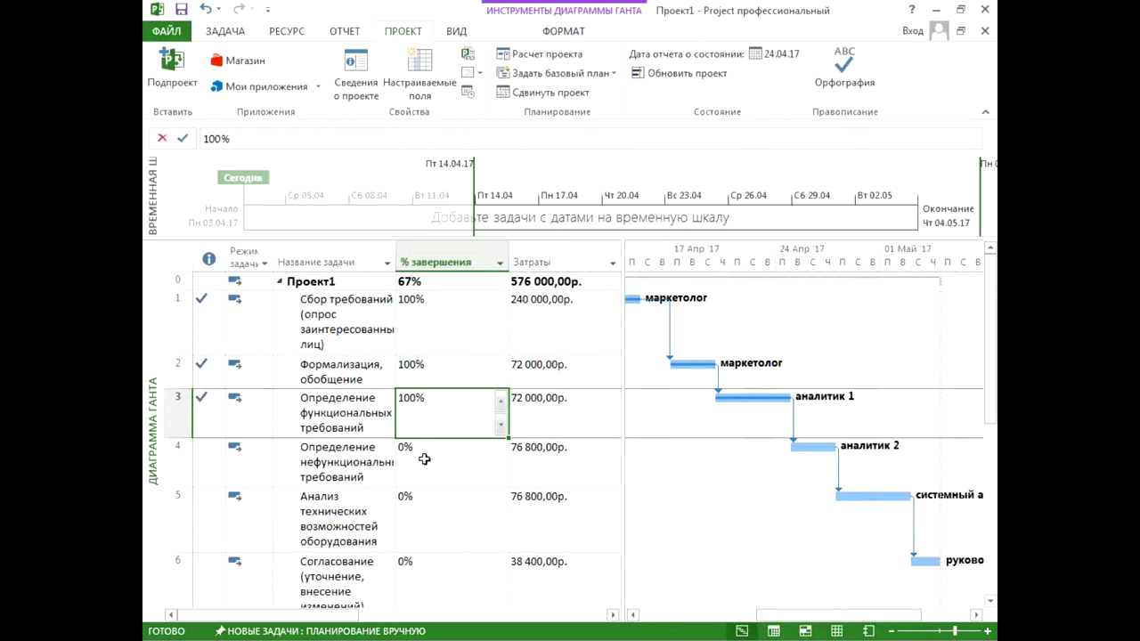
{"action": "left_click", "coordinate": [425, 459]}
{"action": "key", "text": "ctrl+Home"}
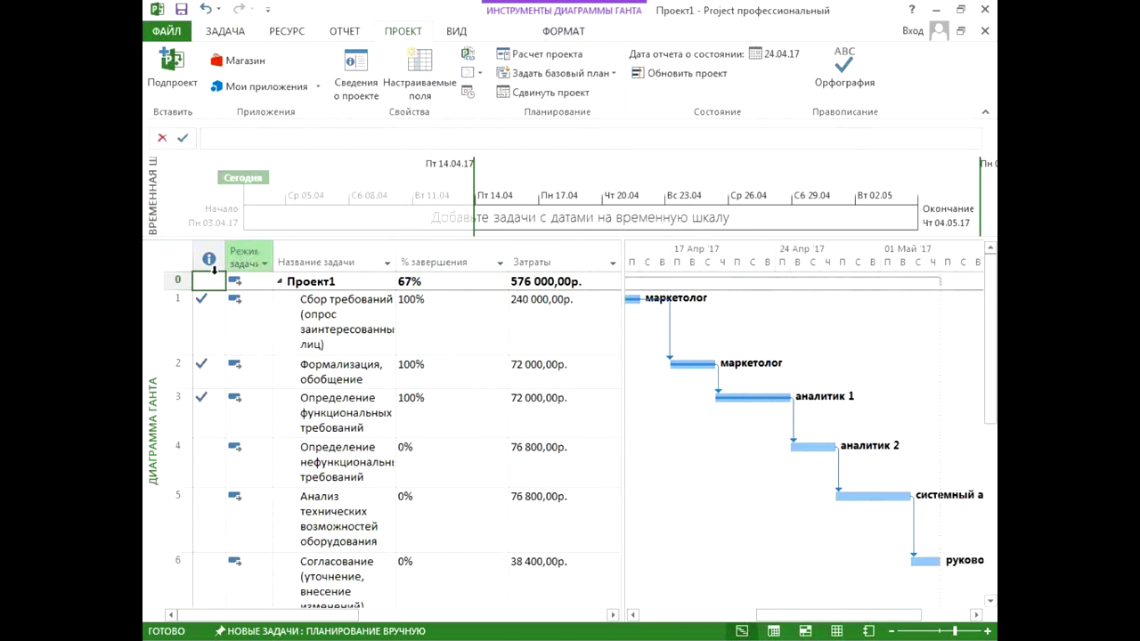
Step: Save the project as the Excel workbook Проект1.xlsx in the Документы library to start the export wizard
{"action": "left_click", "coordinate": [164, 32]}
{"action": "left_click", "coordinate": [171, 198]}
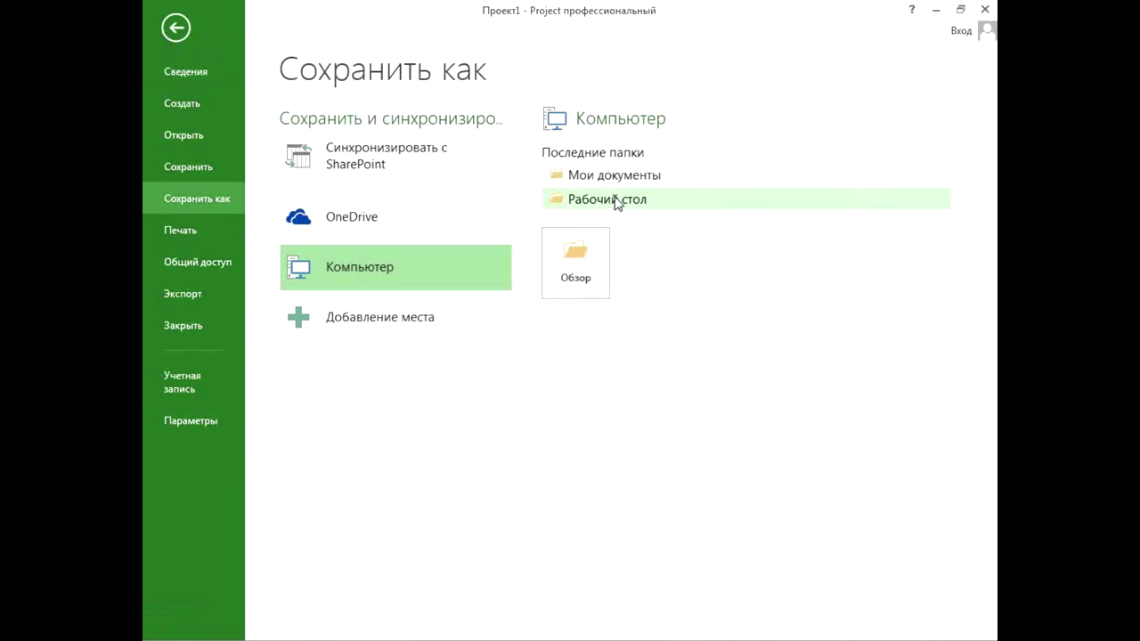
{"action": "left_click", "coordinate": [575, 259]}
{"action": "left_click", "coordinate": [453, 336]}
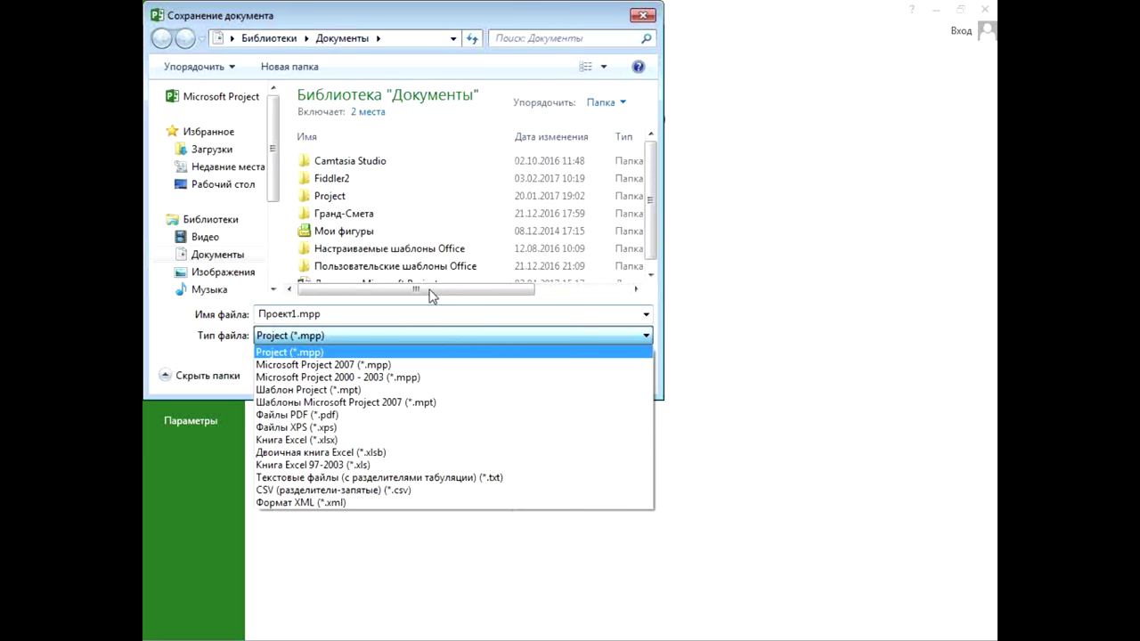
{"action": "left_click", "coordinate": [355, 441]}
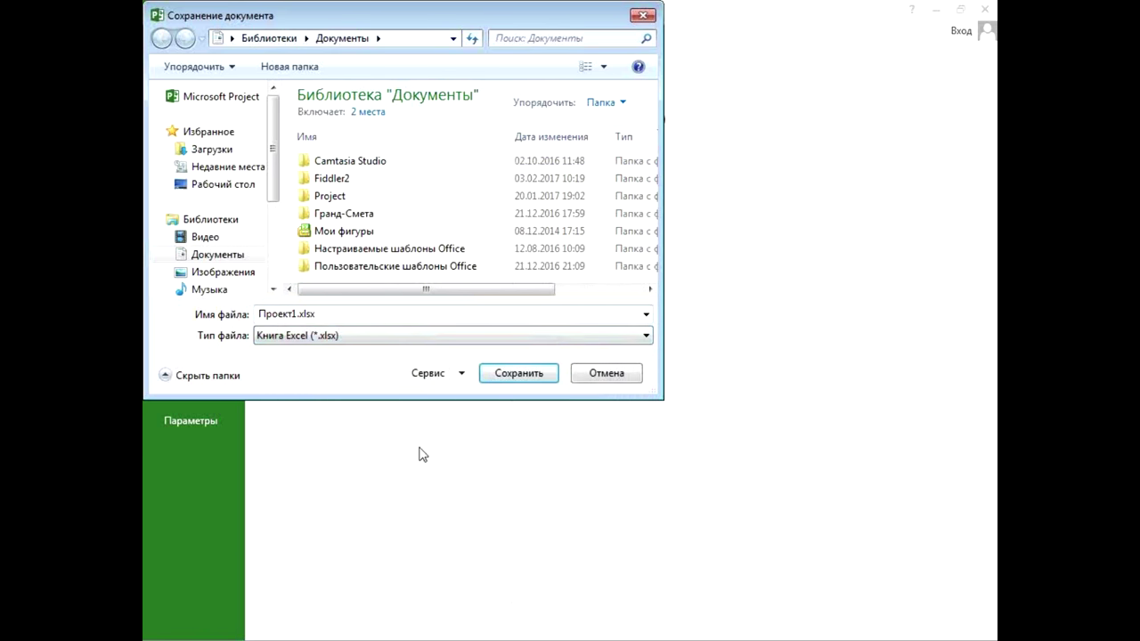
{"action": "left_click", "coordinate": [540, 377]}
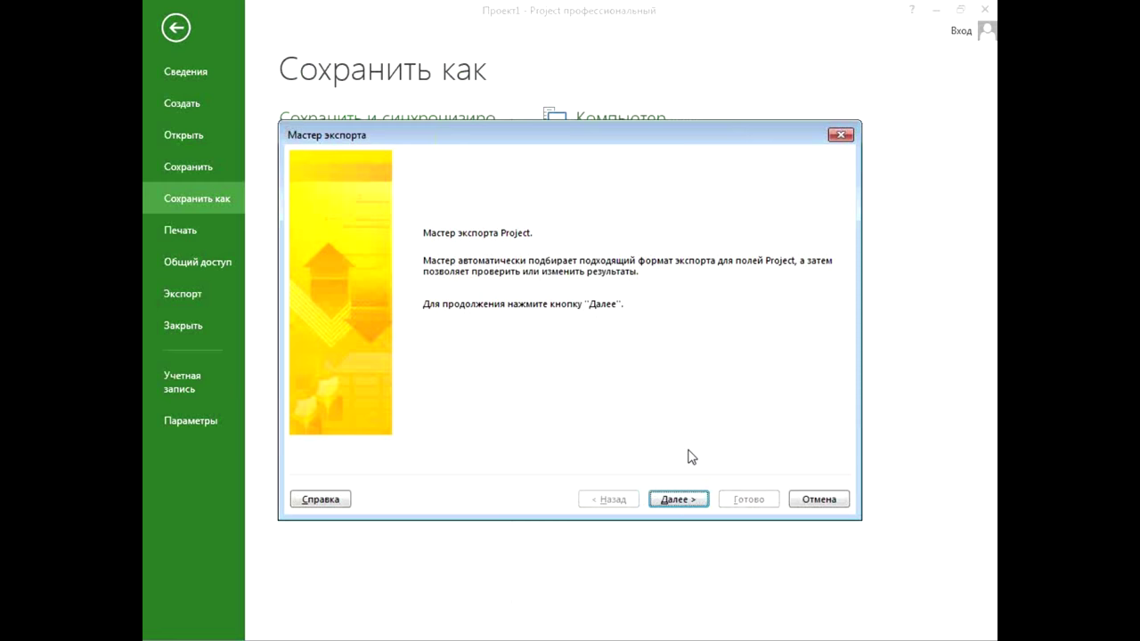
Step: Choose a new export map in the wizard and include the Задачи and Ресурсы data types
{"action": "left_click", "coordinate": [676, 501]}
{"action": "left_click", "coordinate": [445, 271]}
{"action": "left_click", "coordinate": [678, 501]}
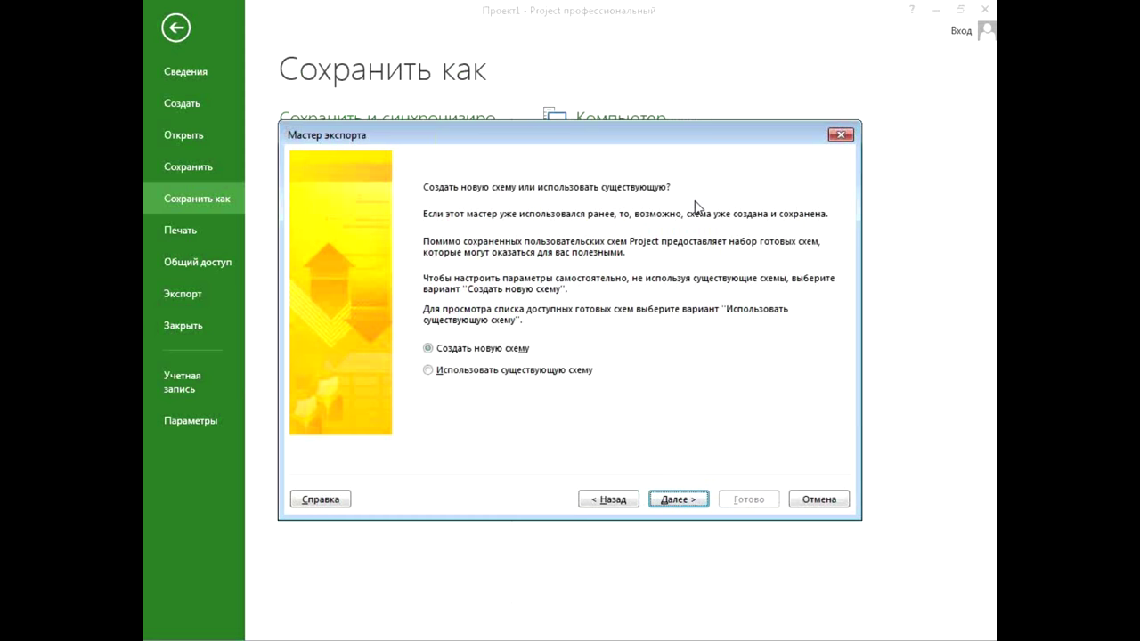
{"action": "left_click", "coordinate": [679, 501]}
{"action": "left_click", "coordinate": [444, 229]}
{"action": "left_click", "coordinate": [444, 245]}
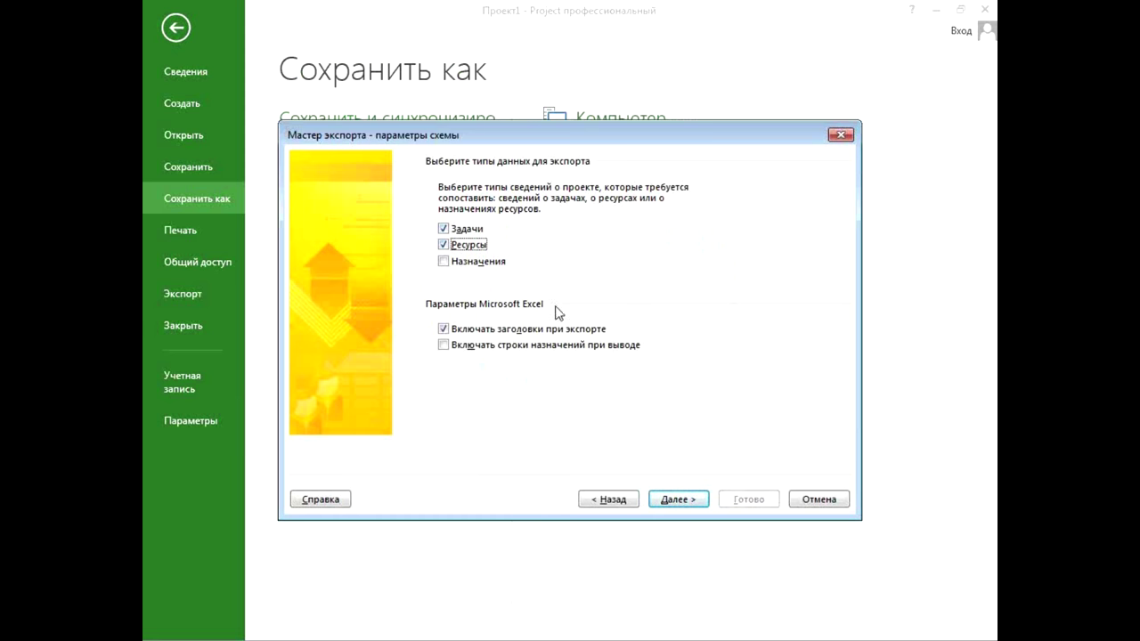
Step: Map the task fields for Таблица_задач1 from the Запись task table and check the % завершения mapping
{"action": "left_click", "coordinate": [677, 499]}
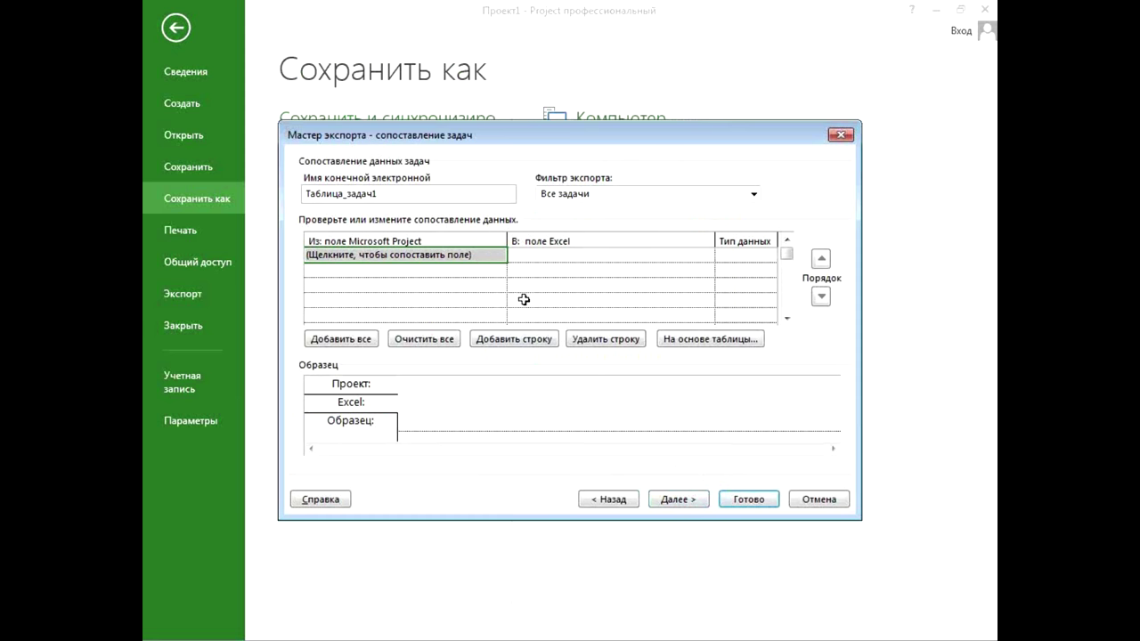
{"action": "left_click", "coordinate": [680, 340]}
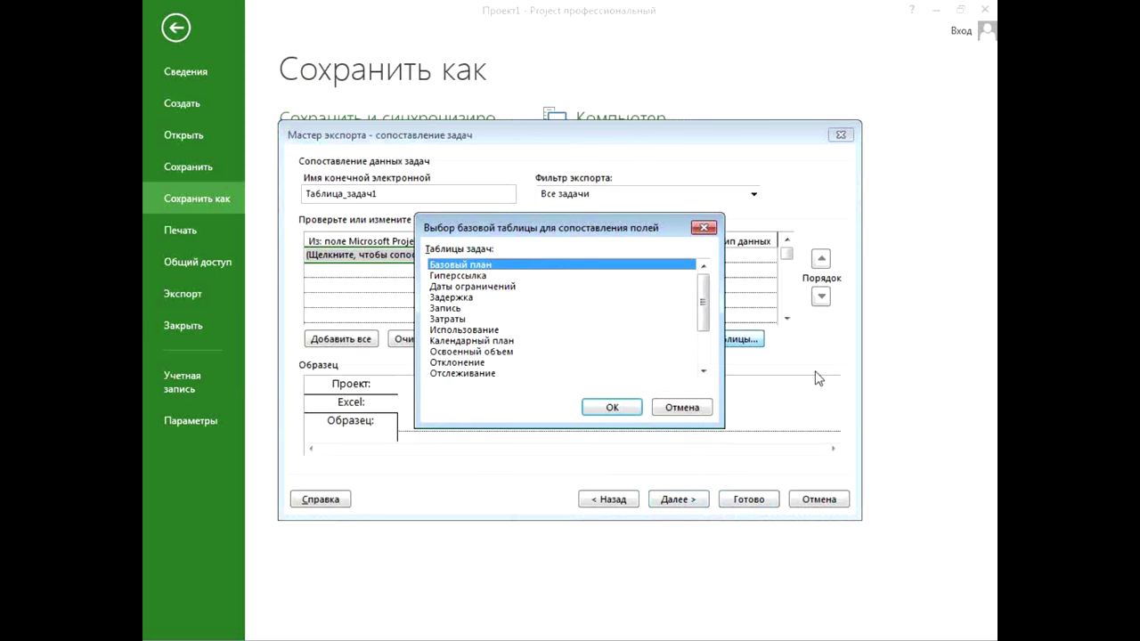
{"action": "left_click", "coordinate": [461, 310]}
{"action": "left_click", "coordinate": [609, 409]}
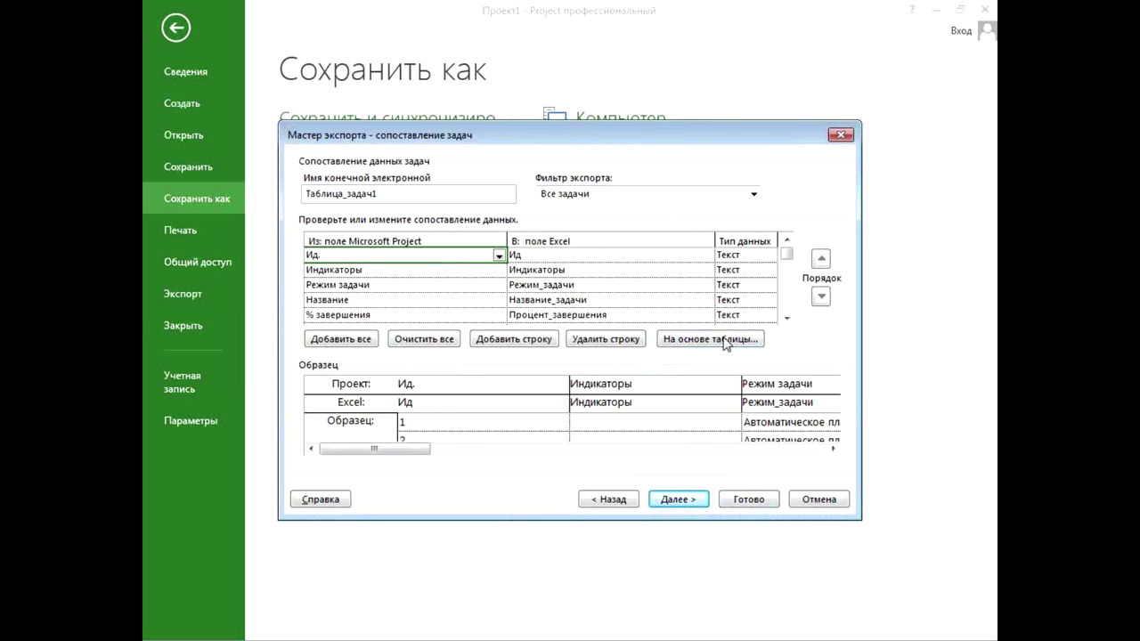
{"action": "left_click", "coordinate": [390, 315]}
{"action": "left_click", "coordinate": [546, 317]}
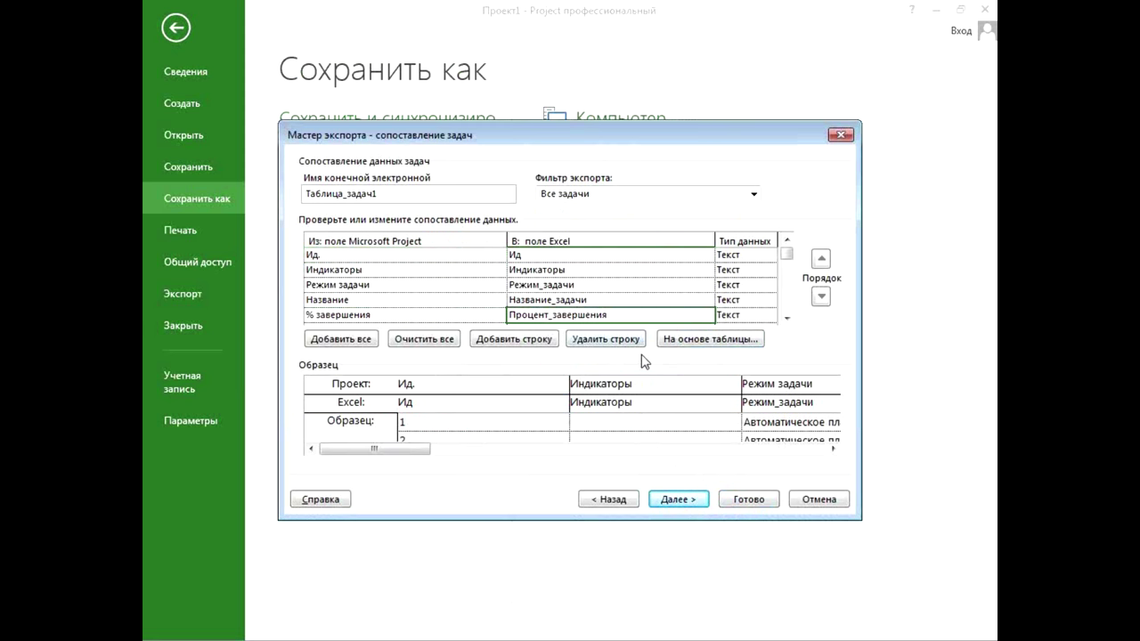
{"action": "left_click", "coordinate": [669, 498]}
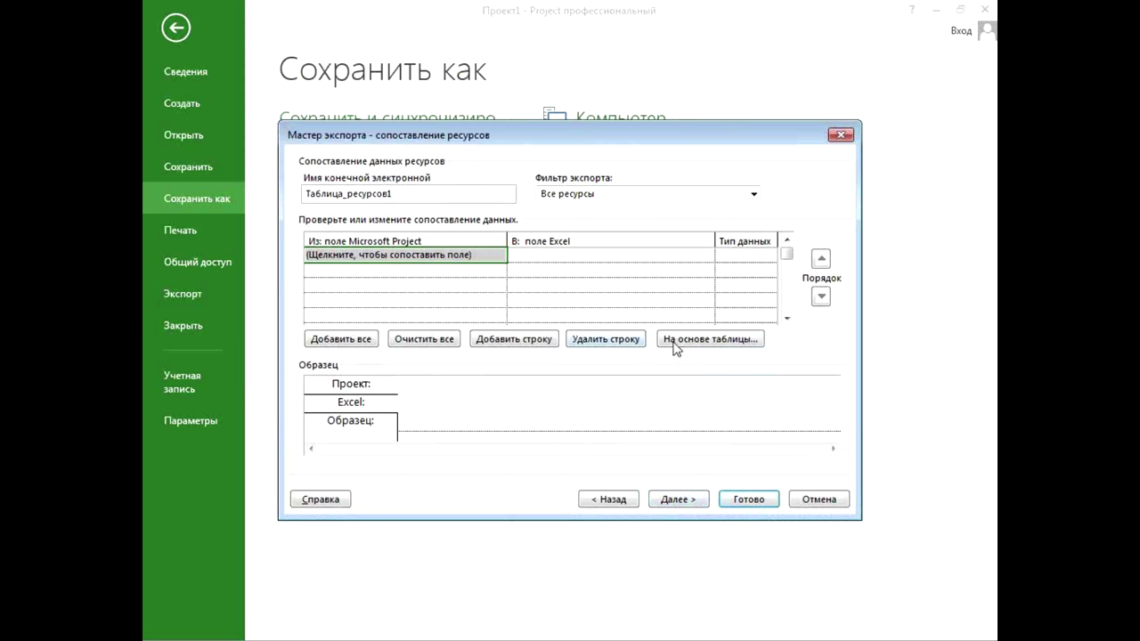
Step: Map the resource fields for Таблица_ресурсов1 from a resource table that includes Название, Тип and Единицы измерения материалов, and finish the export
{"action": "left_click", "coordinate": [712, 341]}
{"action": "left_click", "coordinate": [468, 305]}
{"action": "left_click", "coordinate": [614, 408]}
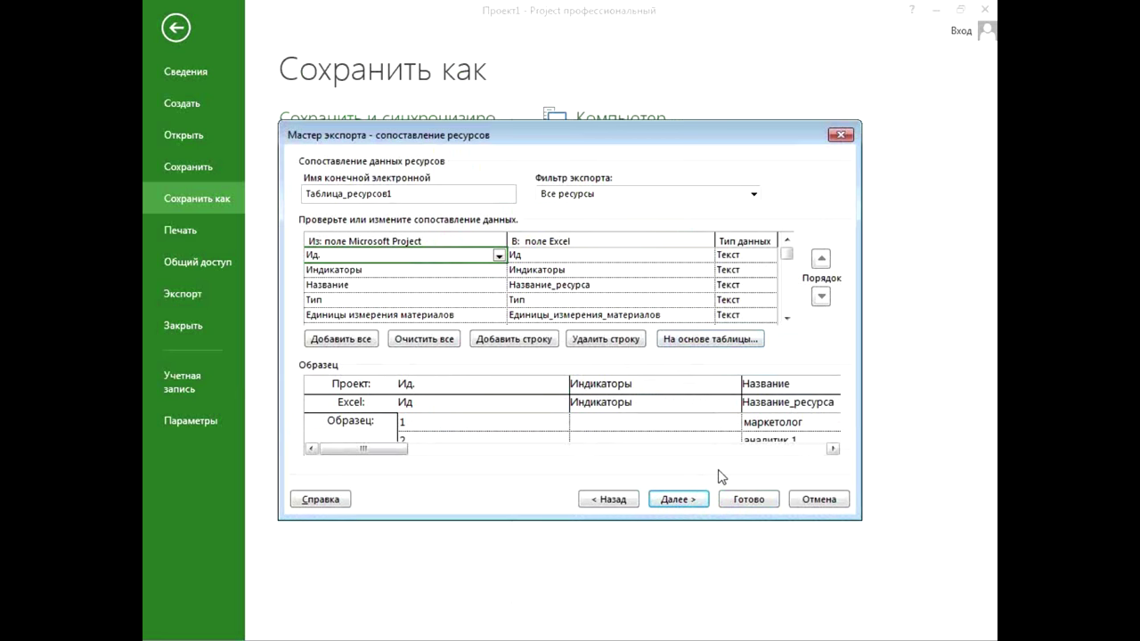
{"action": "left_click", "coordinate": [692, 499]}
{"action": "left_click", "coordinate": [743, 499]}
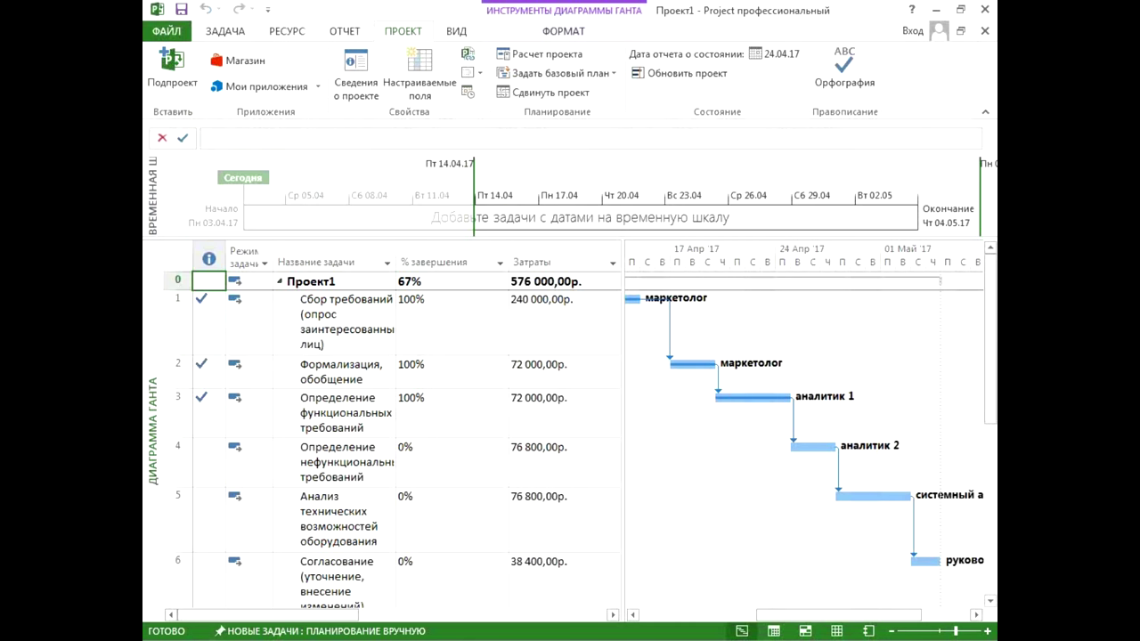
Step: Open the exported workbook Проект1.xlsx from the Документы library
{"action": "key", "text": "alt+Tab"}
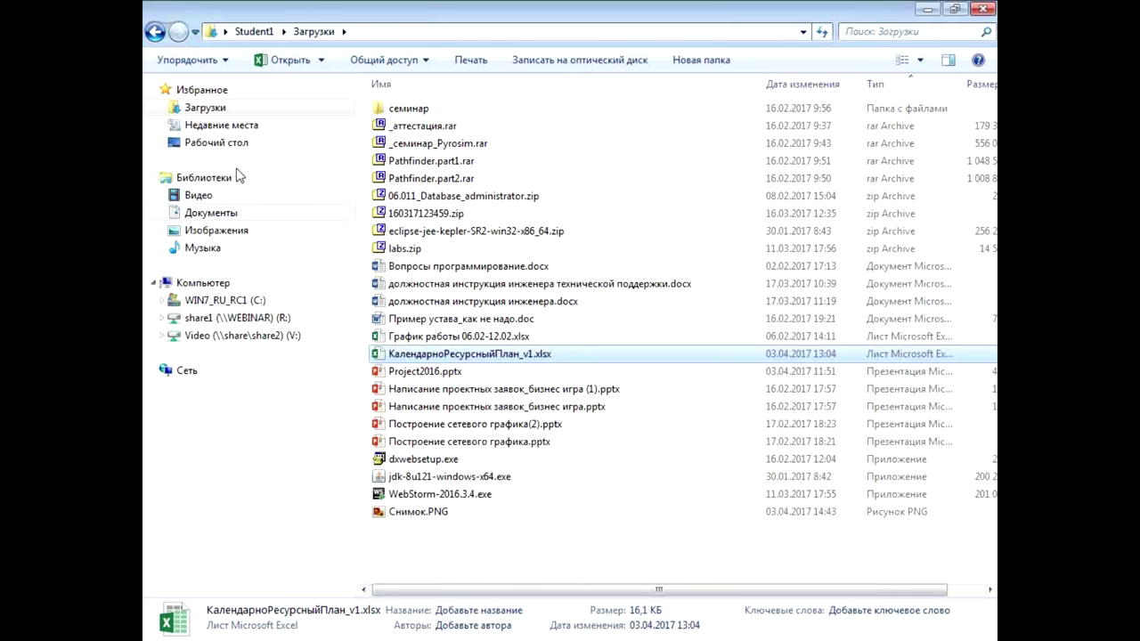
{"action": "left_click", "coordinate": [210, 214]}
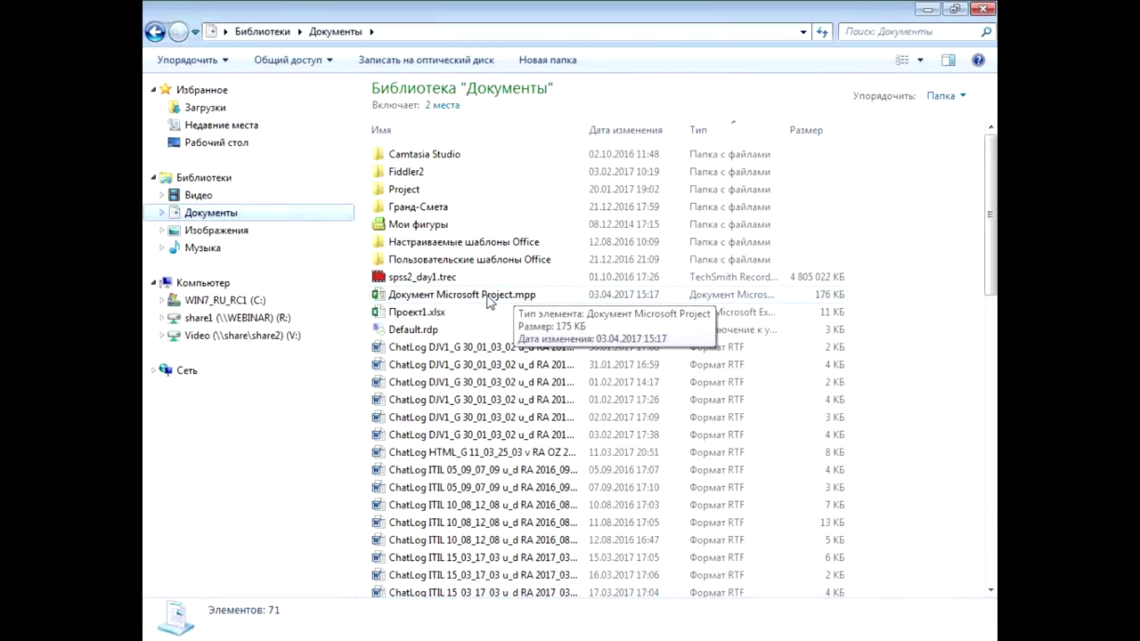
{"action": "left_click", "coordinate": [420, 312]}
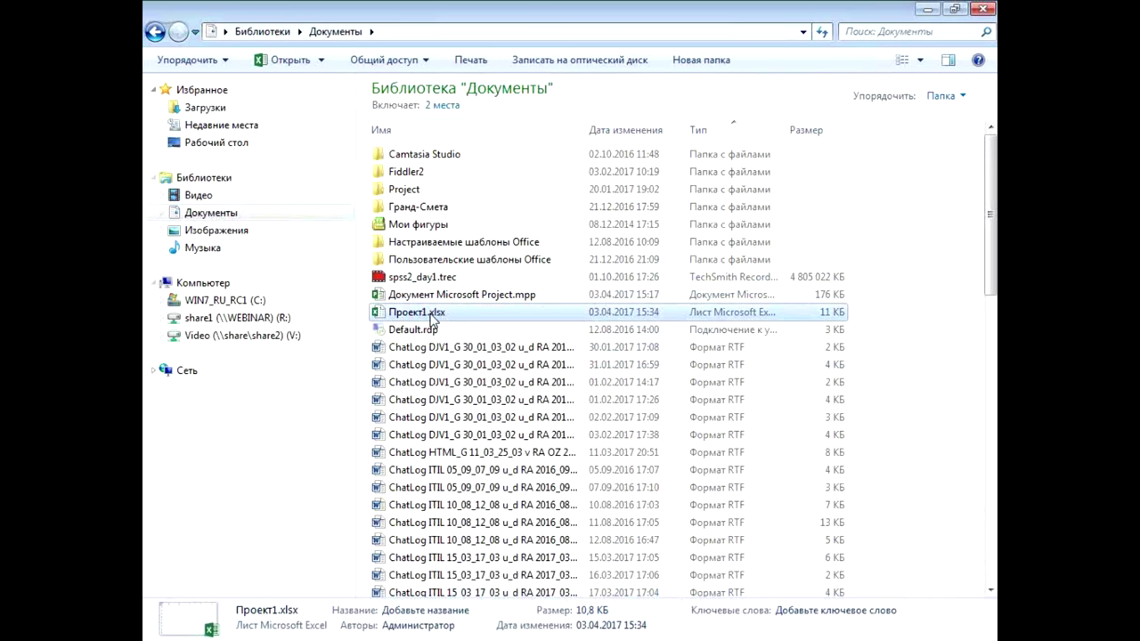
{"action": "double_click", "coordinate": [413, 316]}
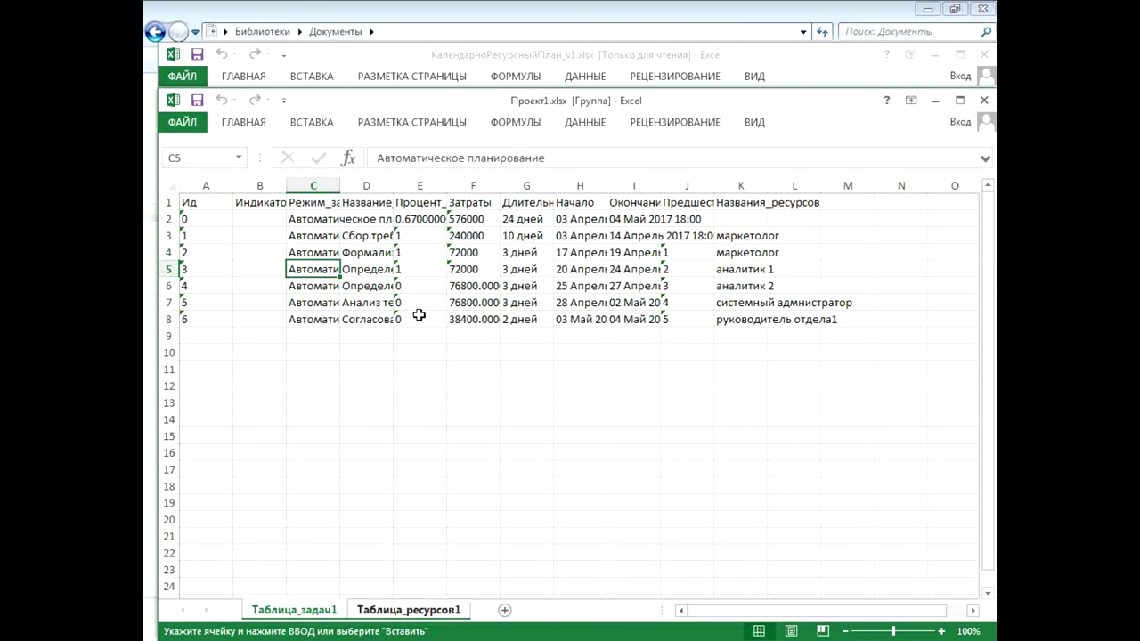
Step: Examine the exported planning modes and task IDs, temporarily widening the Режим_задачи column to read its values
{"action": "left_click", "coordinate": [322, 185]}
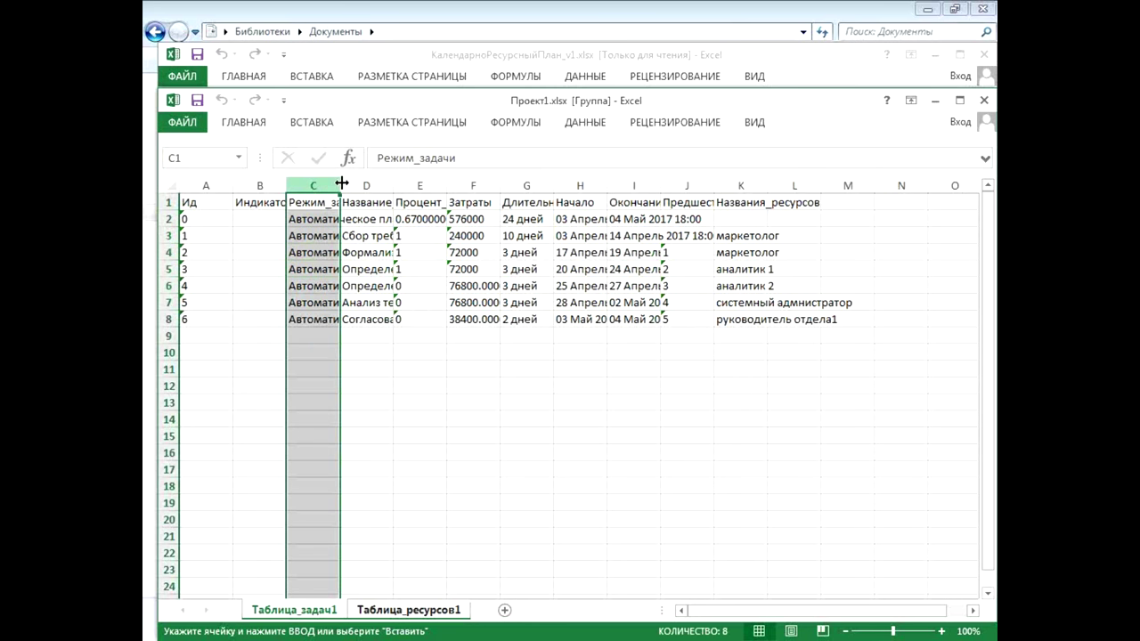
{"action": "left_click_drag", "start_coordinate": [339, 186], "coordinate": [545, 196]}
{"action": "left_click_drag", "start_coordinate": [422, 222], "coordinate": [422, 323]}
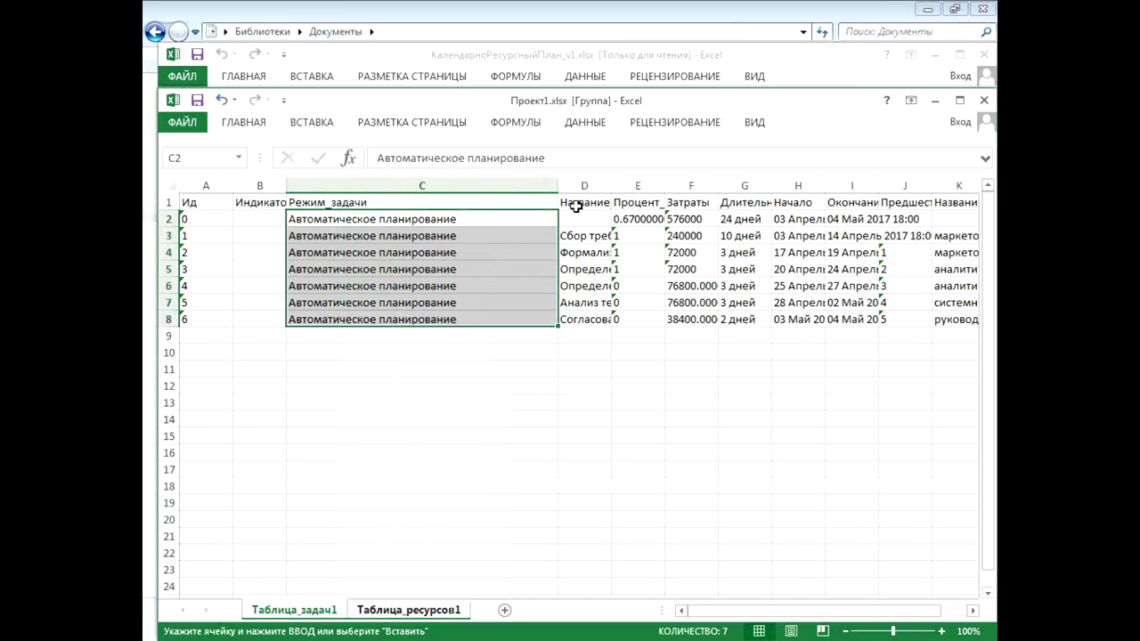
{"action": "left_click_drag", "start_coordinate": [555, 181], "coordinate": [347, 187]}
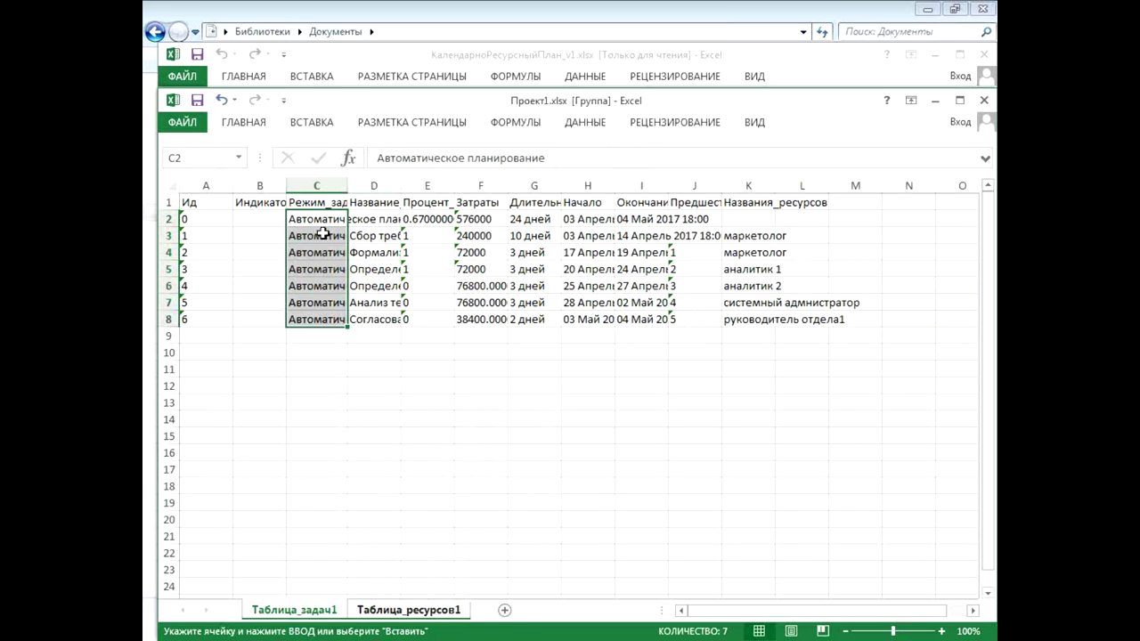
{"action": "left_click_drag", "start_coordinate": [227, 220], "coordinate": [210, 322]}
Step: Widen the Процент_завершения and Затраты columns to read completion, costs and durations, and view the Таблица_ресурсов1 sheet
{"action": "left_click_drag", "start_coordinate": [455, 189], "coordinate": [605, 188]}
{"action": "left_click_drag", "start_coordinate": [488, 220], "coordinate": [495, 320]}
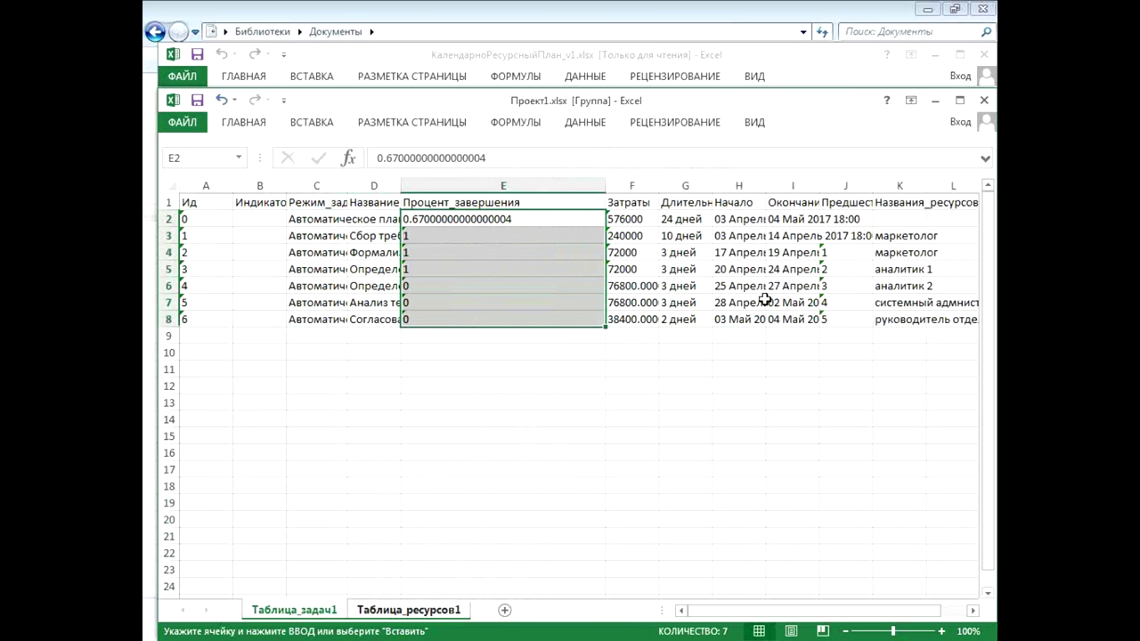
{"action": "left_click_drag", "start_coordinate": [604, 178], "coordinate": [503, 185]}
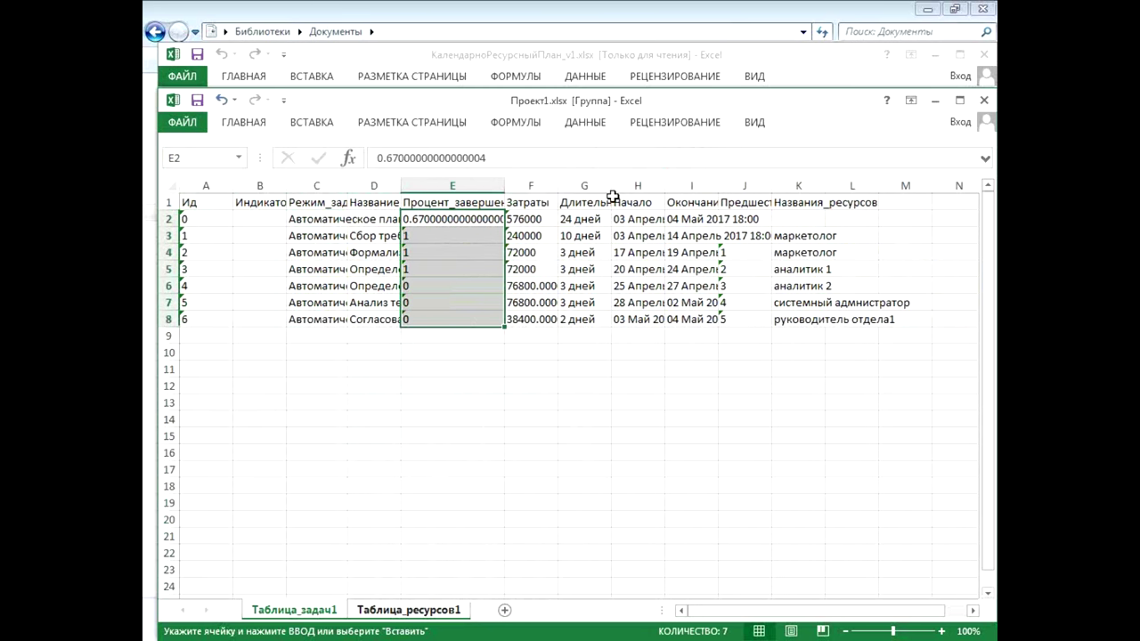
{"action": "double_click", "coordinate": [564, 186]}
{"action": "left_click_drag", "start_coordinate": [565, 219], "coordinate": [613, 320]}
{"action": "left_click_drag", "start_coordinate": [672, 219], "coordinate": [672, 336]}
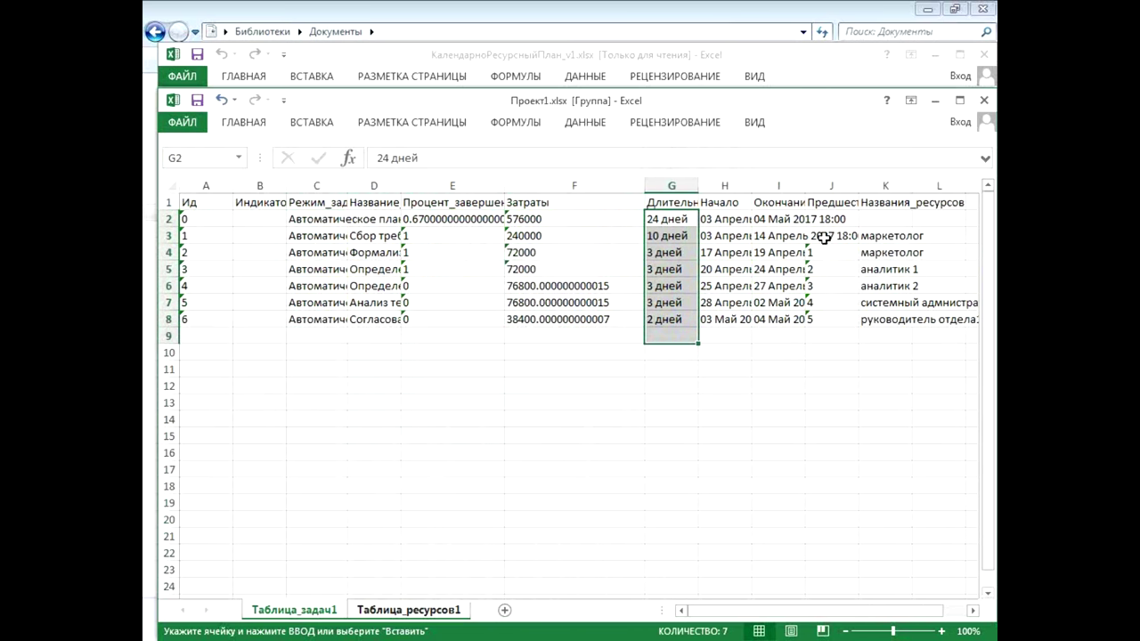
{"action": "left_click", "coordinate": [456, 608]}
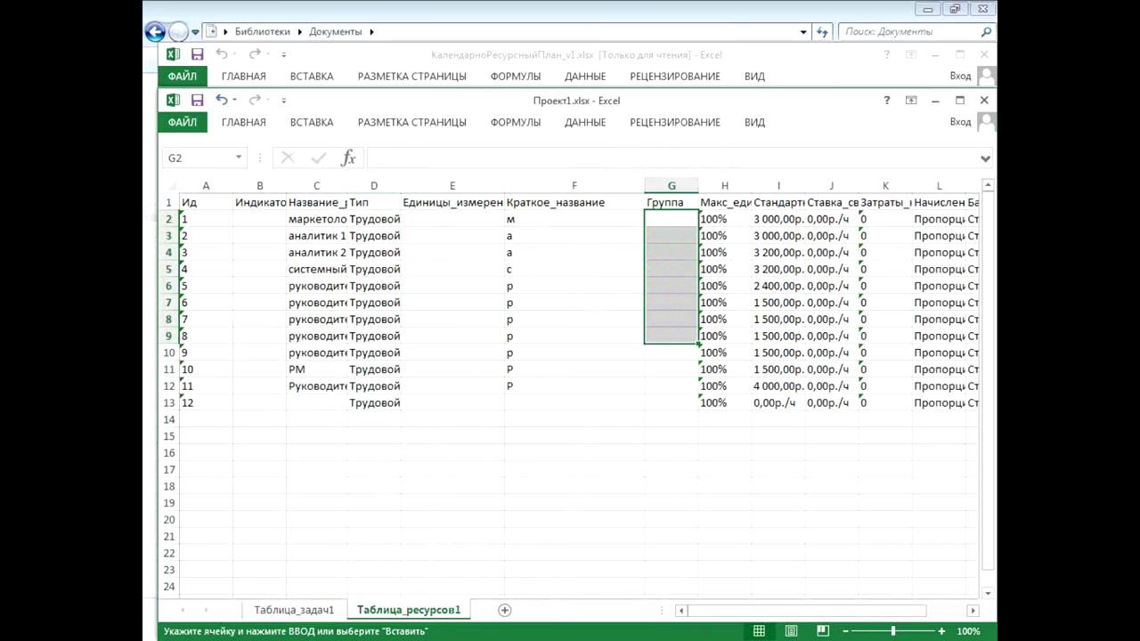
Step: Switch to Microsoft Project, widen the Gantt chart's table area, and select and copy the entire task table
{"action": "key", "text": "alt+Tab"}
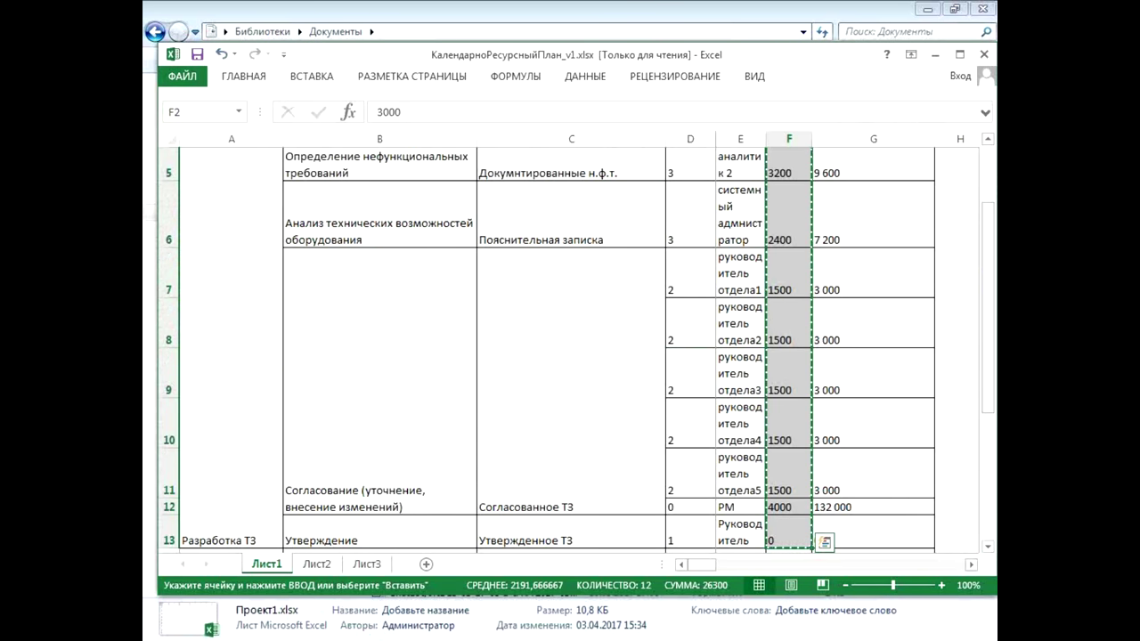
{"action": "key", "text": "alt+Tab"}
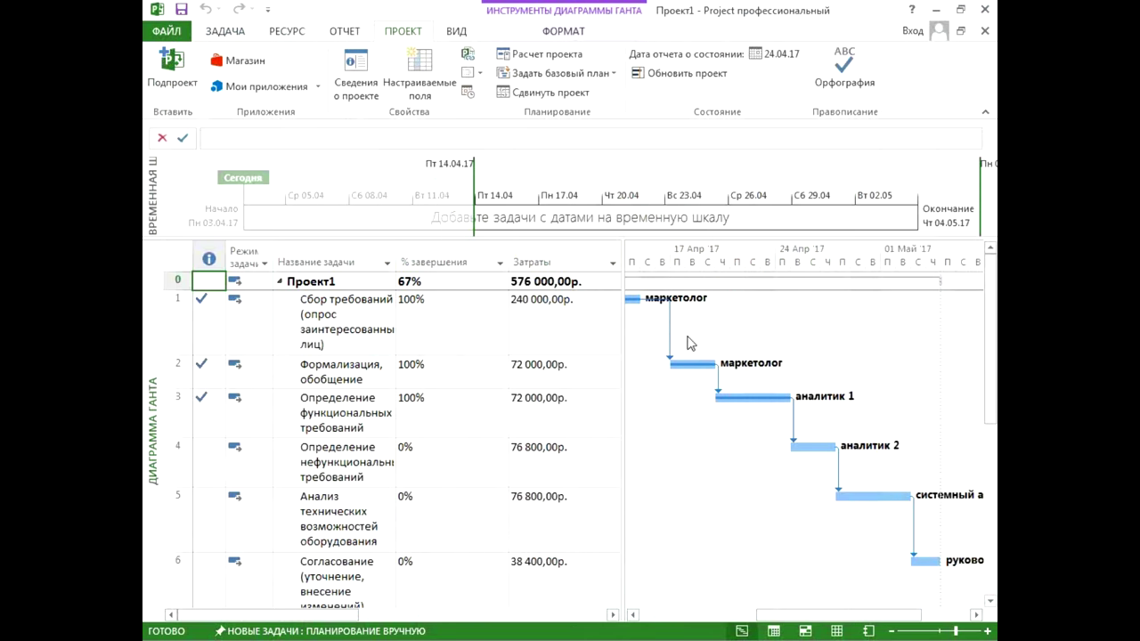
{"action": "left_click_drag", "start_coordinate": [618, 363], "coordinate": [830, 373]}
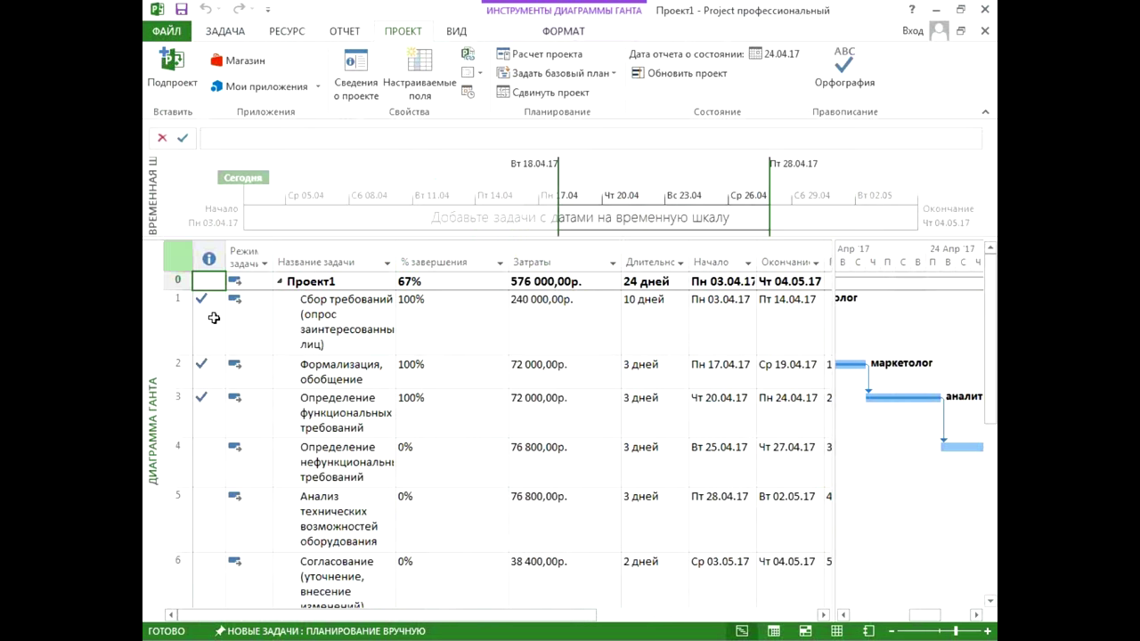
{"action": "left_click", "coordinate": [178, 258]}
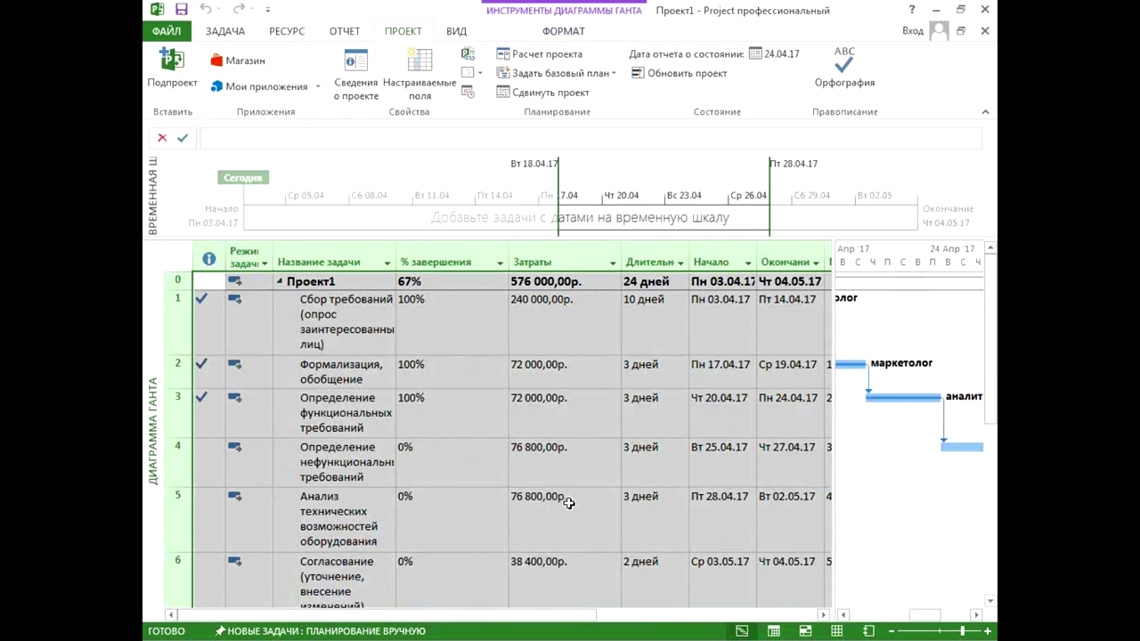
{"action": "left_click", "coordinate": [228, 27]}
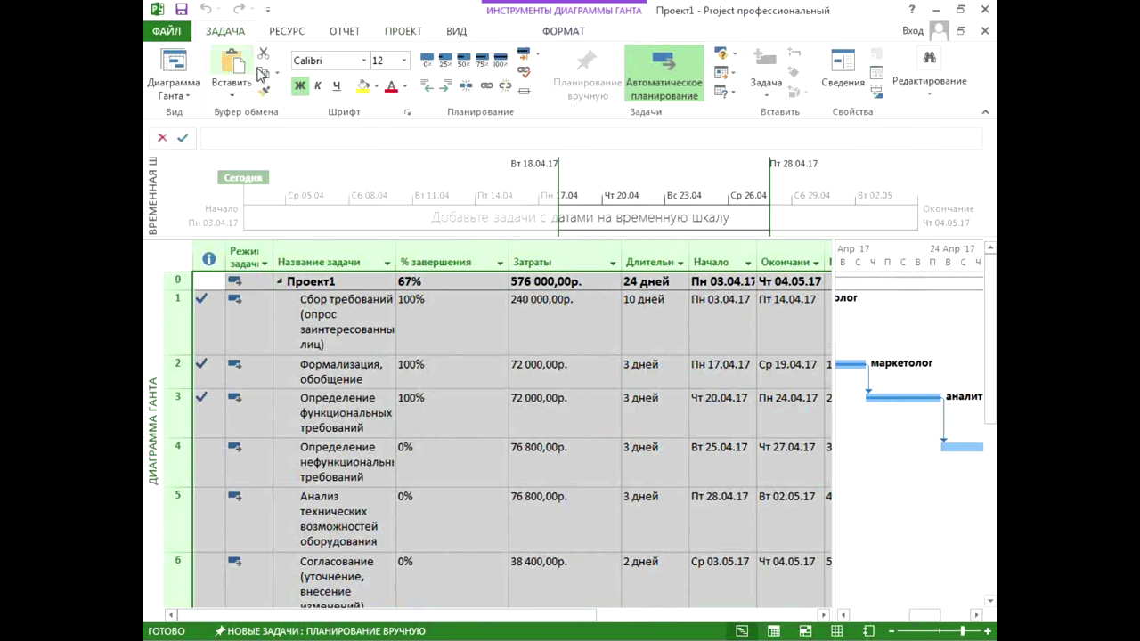
Step: Paste the copied task table at A1 of a new sheet in КалендарноРесурсныйПлан_v1.xlsx and auto-fit the Затраты column
{"action": "key", "text": "alt+Tab"}
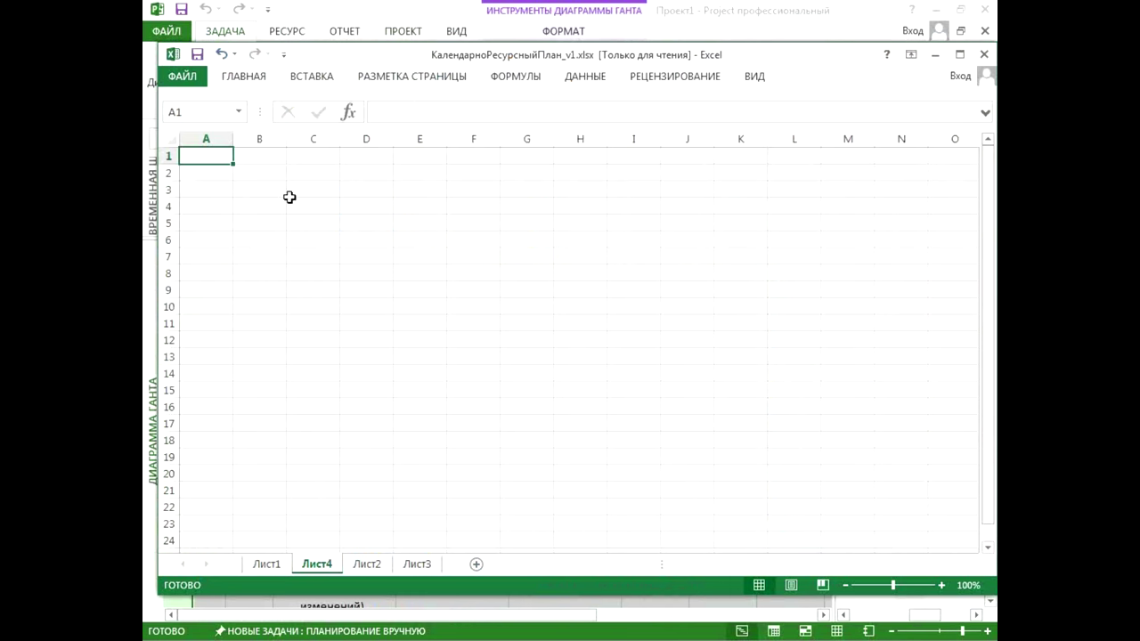
{"action": "key", "text": "ctrl+v"}
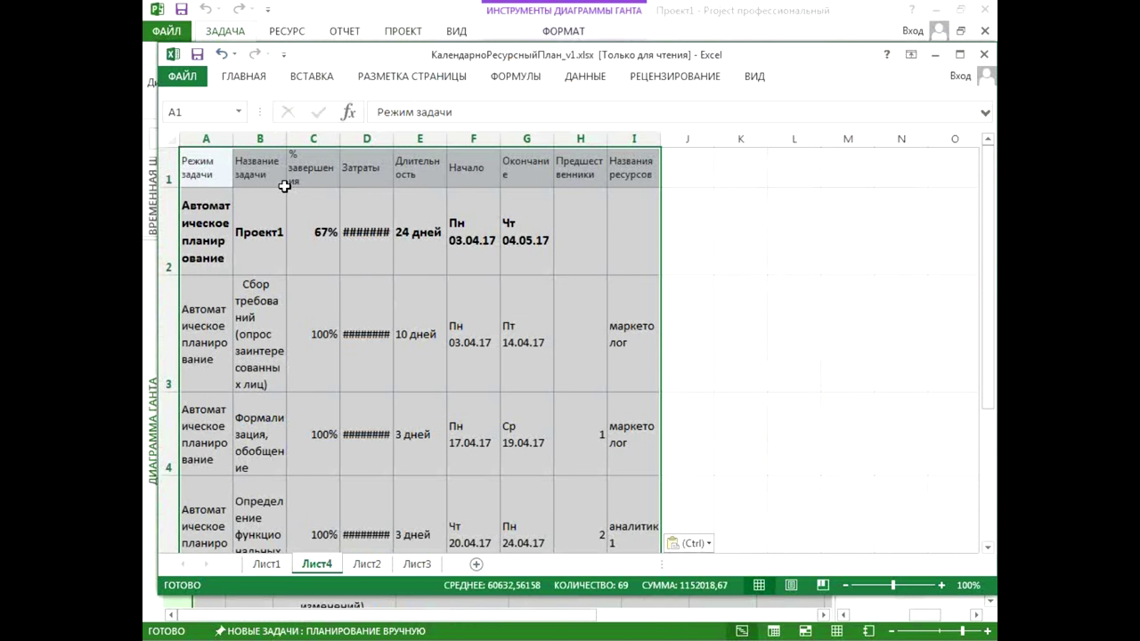
{"action": "double_click", "coordinate": [393, 140]}
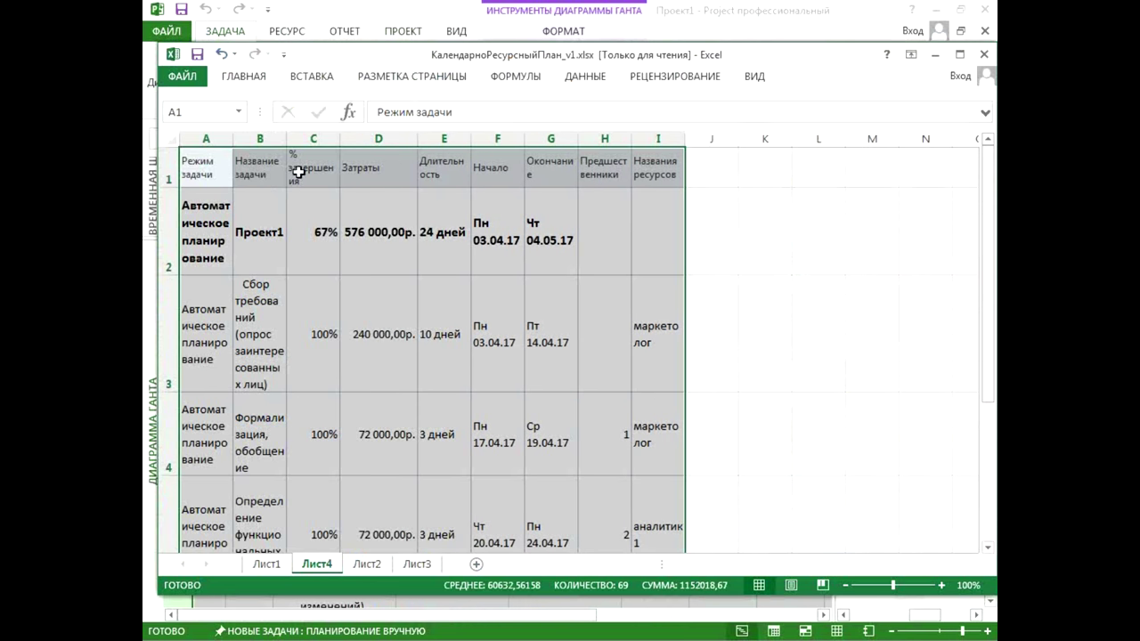
Step: Examine the pasted table on Лист4, including the Затраты total and the indentation before the task name in cell B3
{"action": "left_click", "coordinate": [210, 169]}
{"action": "left_click", "coordinate": [378, 229]}
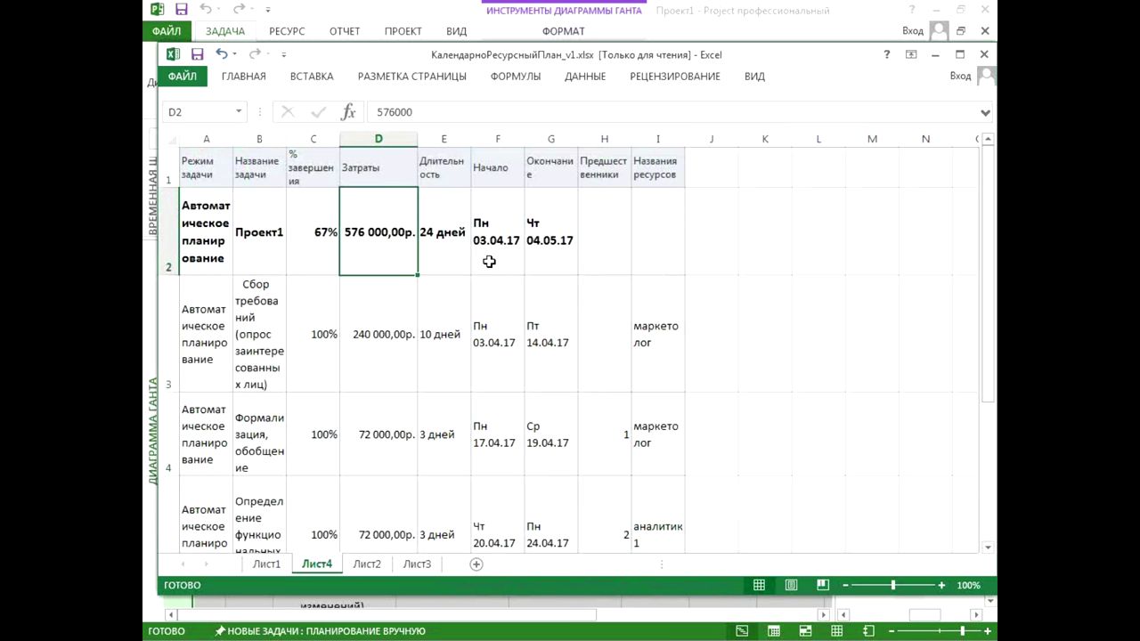
{"action": "scroll", "coordinate": [466, 262], "scroll_direction": "down", "scroll_amount": 6}
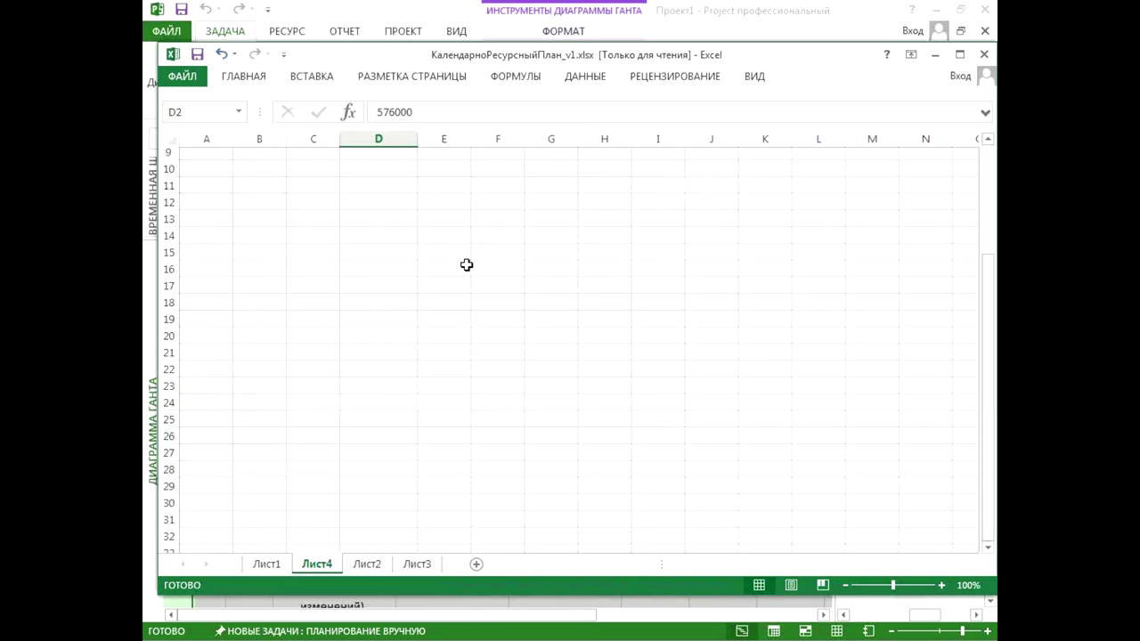
{"action": "scroll", "coordinate": [459, 267], "scroll_direction": "up", "scroll_amount": 6}
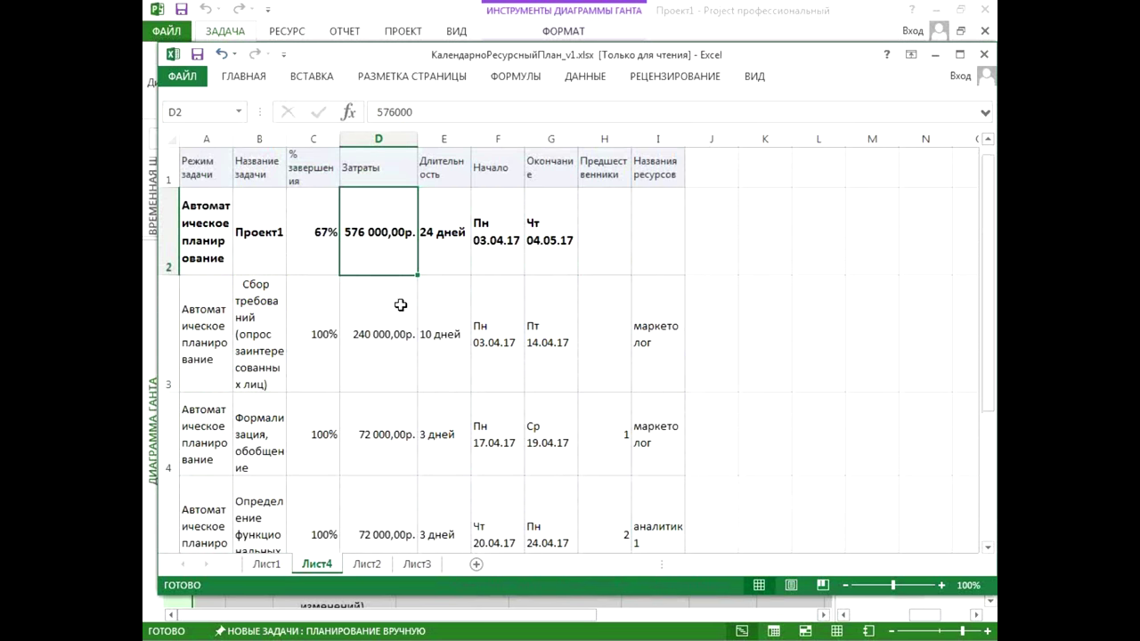
{"action": "left_click", "coordinate": [264, 333]}
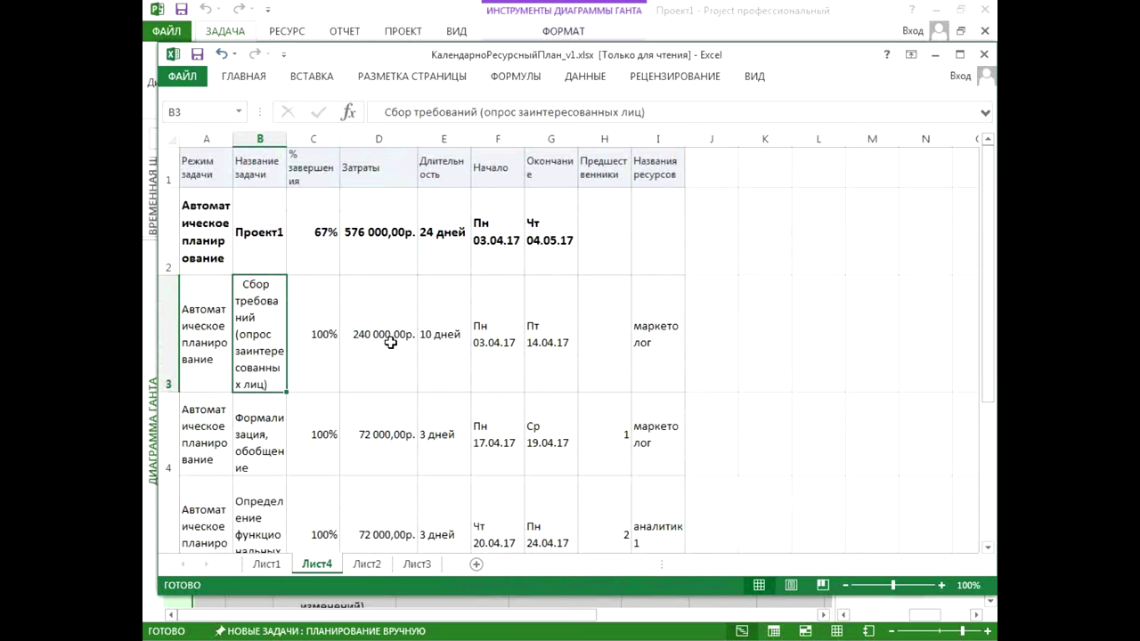
{"action": "left_click", "coordinate": [379, 112]}
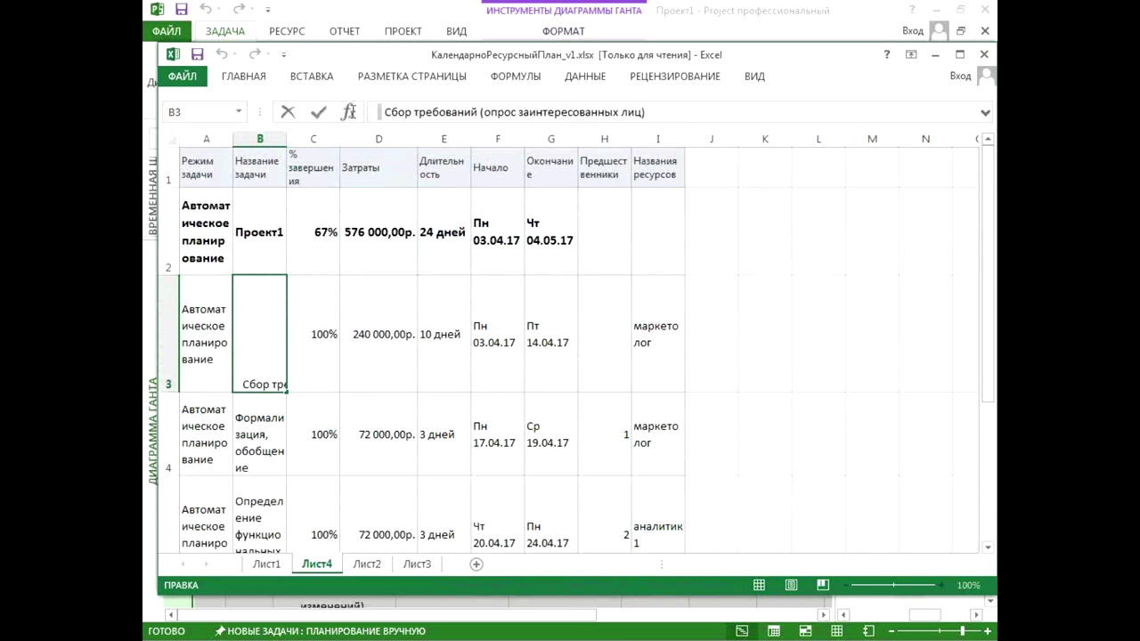
{"action": "left_click", "coordinate": [265, 230]}
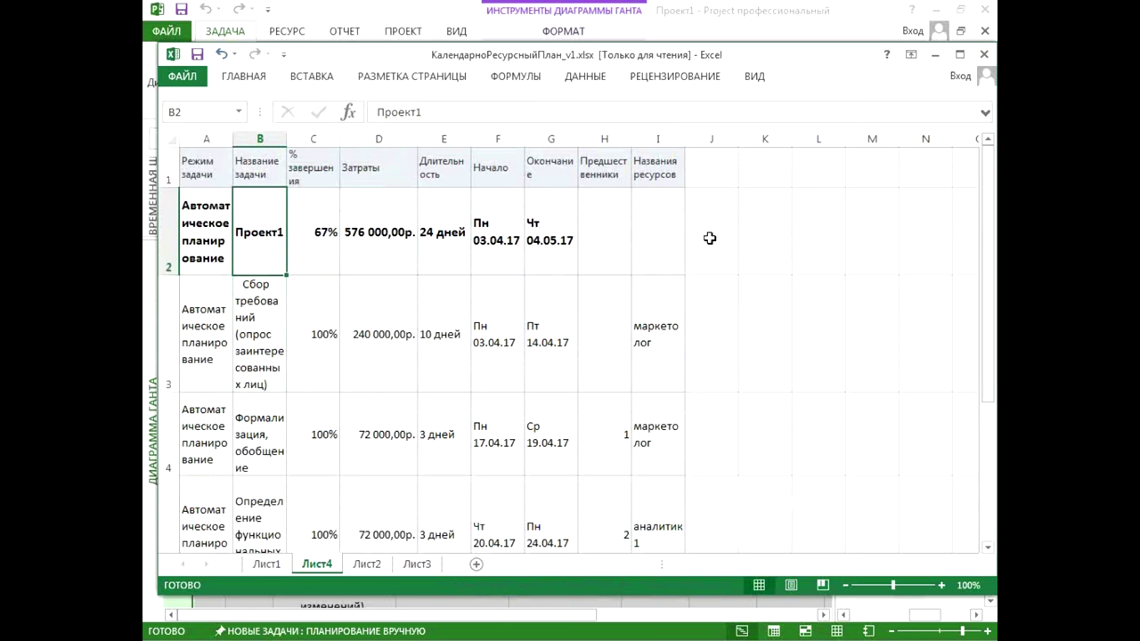
Step: Close КалендарноРесурсныйПлан_v1.xlsx, Проект1 and Документ Microsoft Project.mpp without saving the changes
{"action": "left_click", "coordinate": [983, 55]}
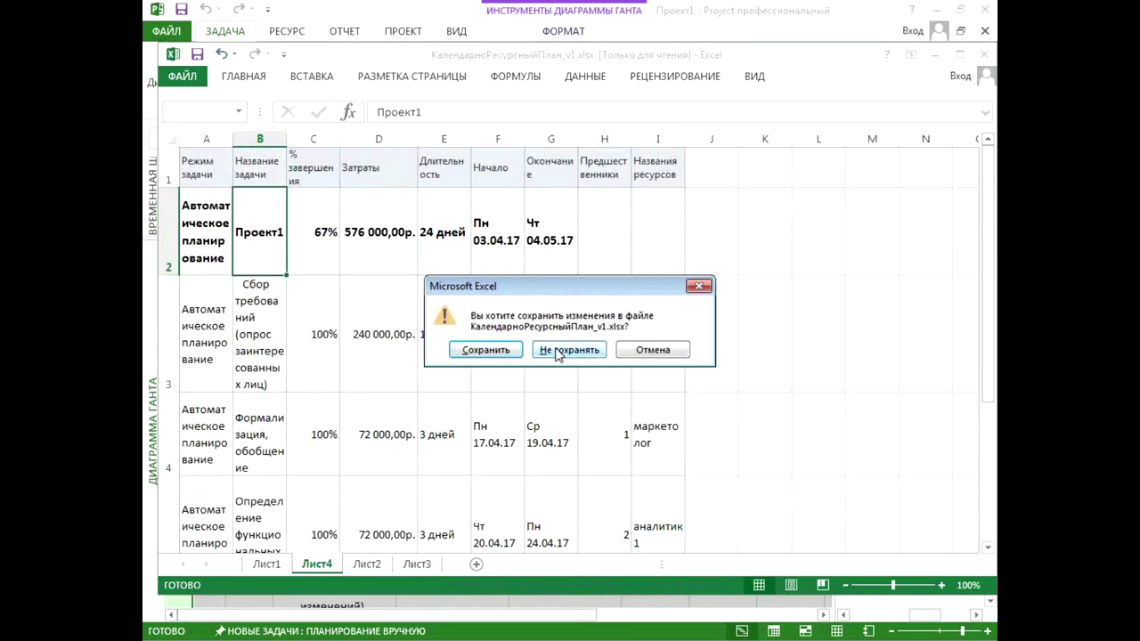
{"action": "left_click", "coordinate": [559, 351]}
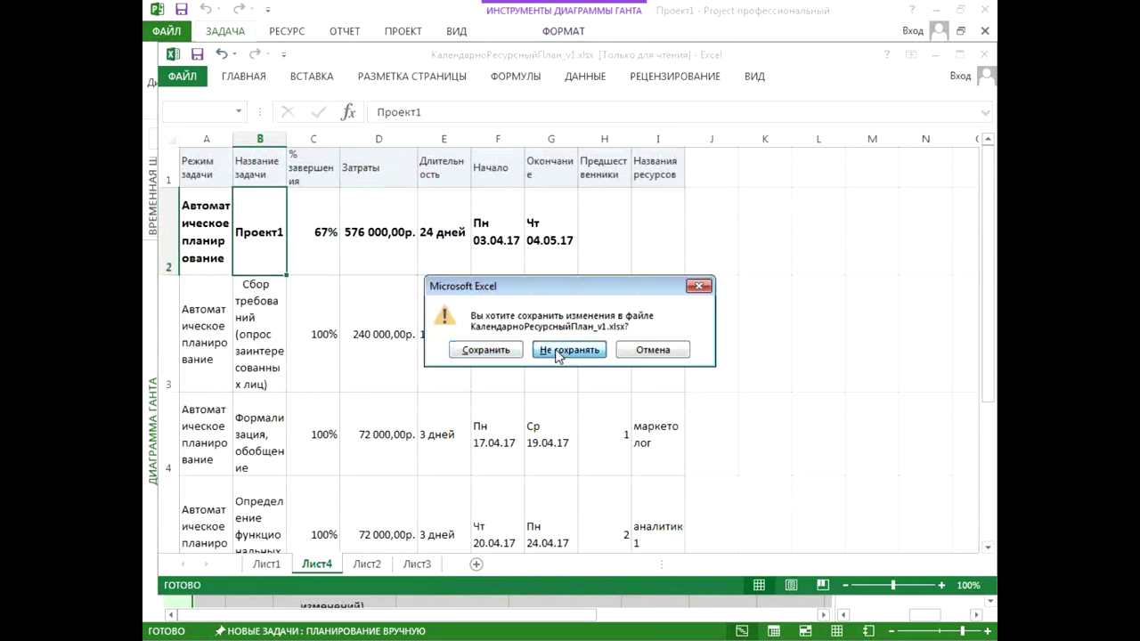
{"action": "left_click", "coordinate": [984, 34]}
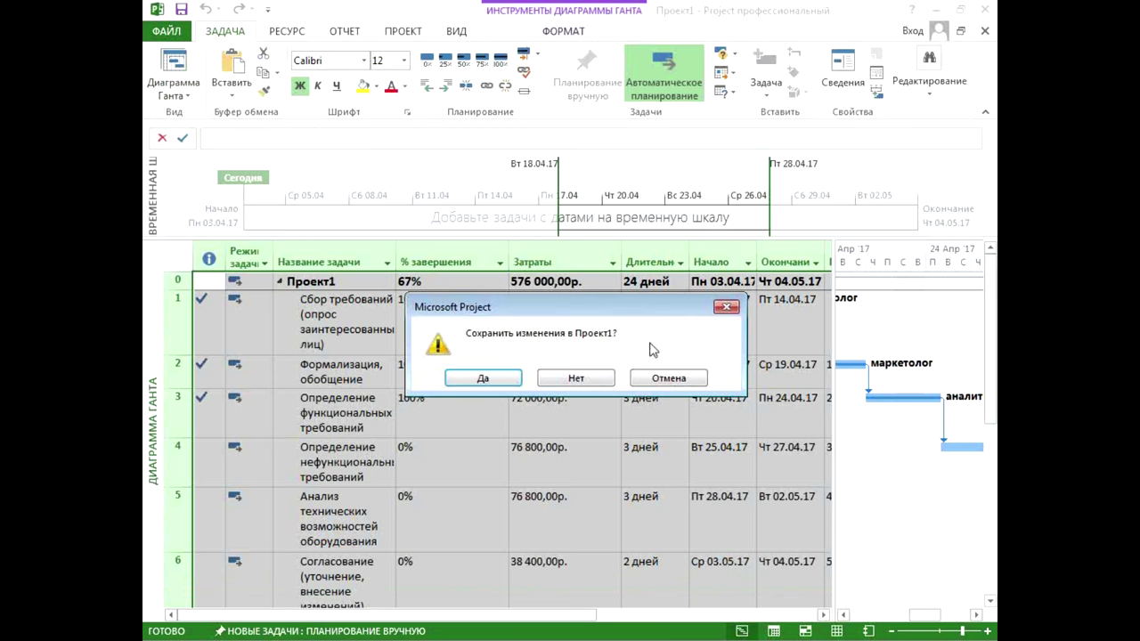
{"action": "left_click", "coordinate": [583, 381]}
{"action": "left_click", "coordinate": [985, 31]}
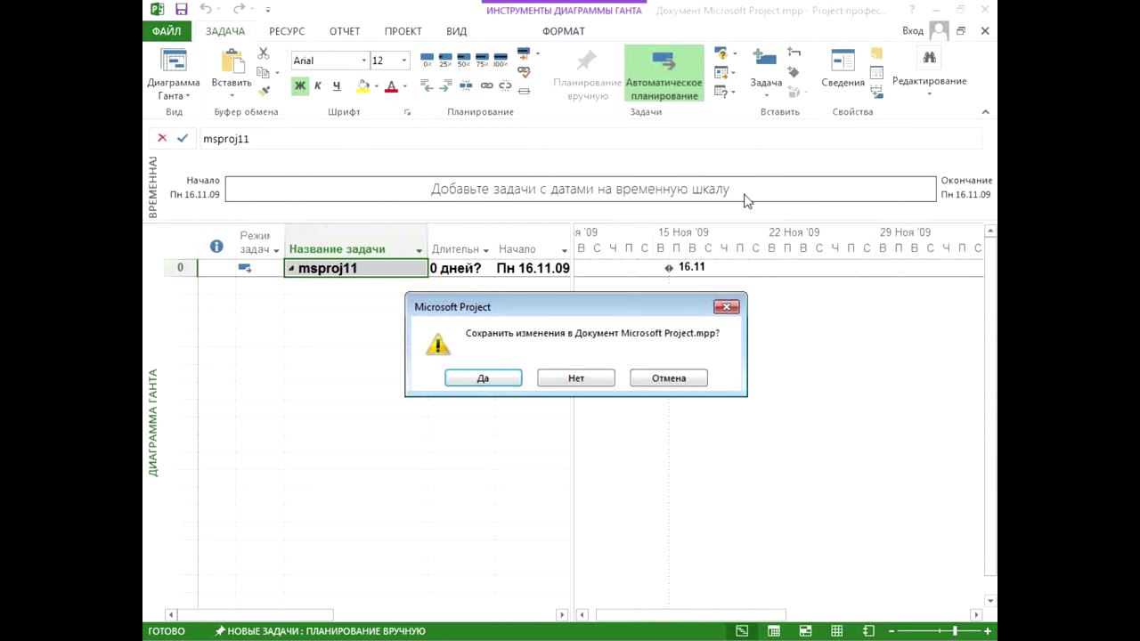
{"action": "left_click", "coordinate": [570, 375]}
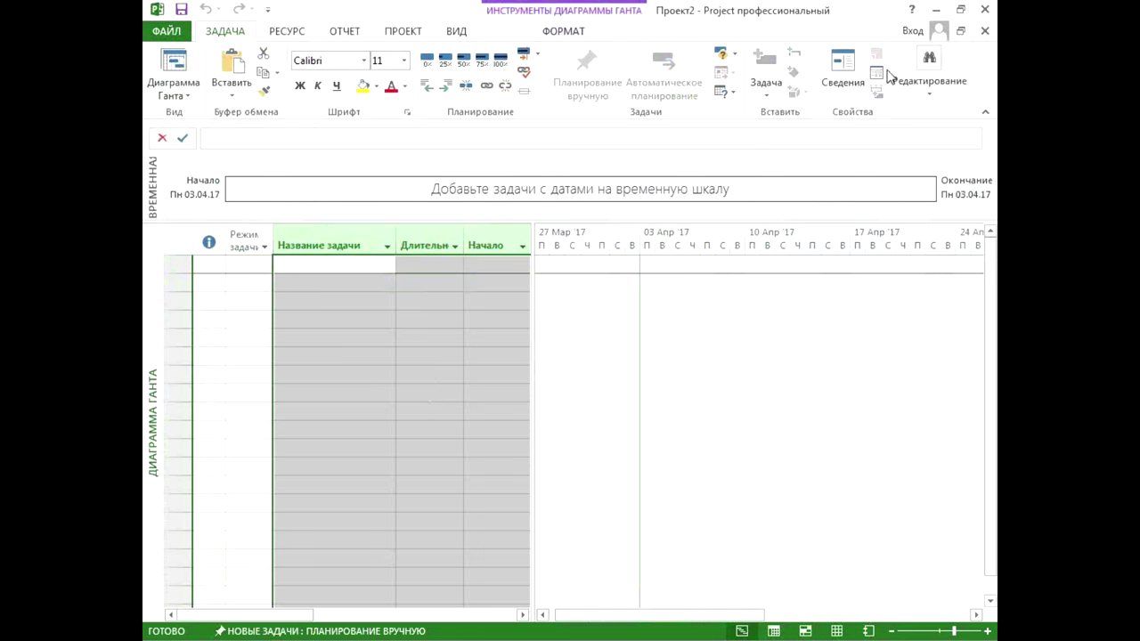
Step: In the project information for Проект2, set scheduling from the project finish date (даты окончания проекта), keeping the finish date Пн 03.04.17
{"action": "left_click", "coordinate": [221, 266]}
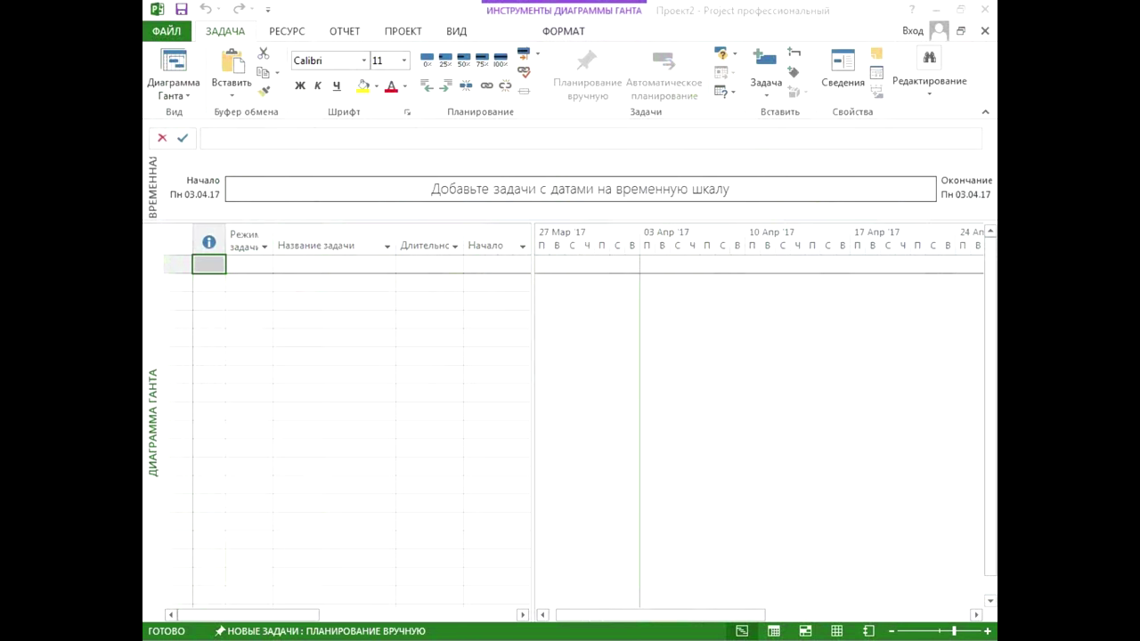
{"action": "left_click", "coordinate": [390, 32]}
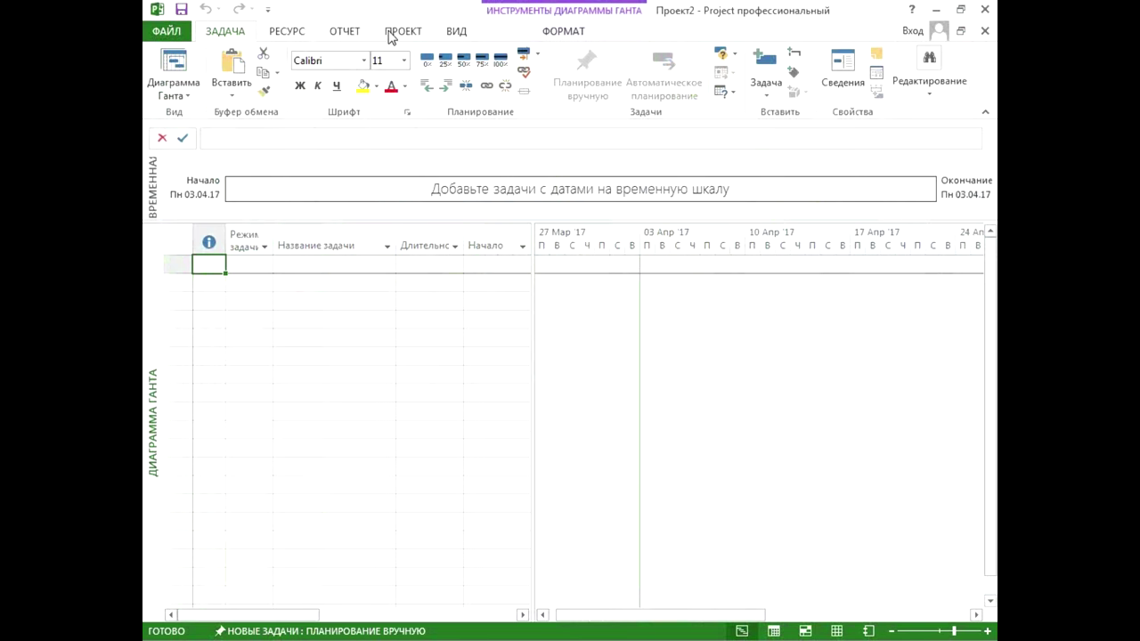
{"action": "left_click", "coordinate": [348, 76]}
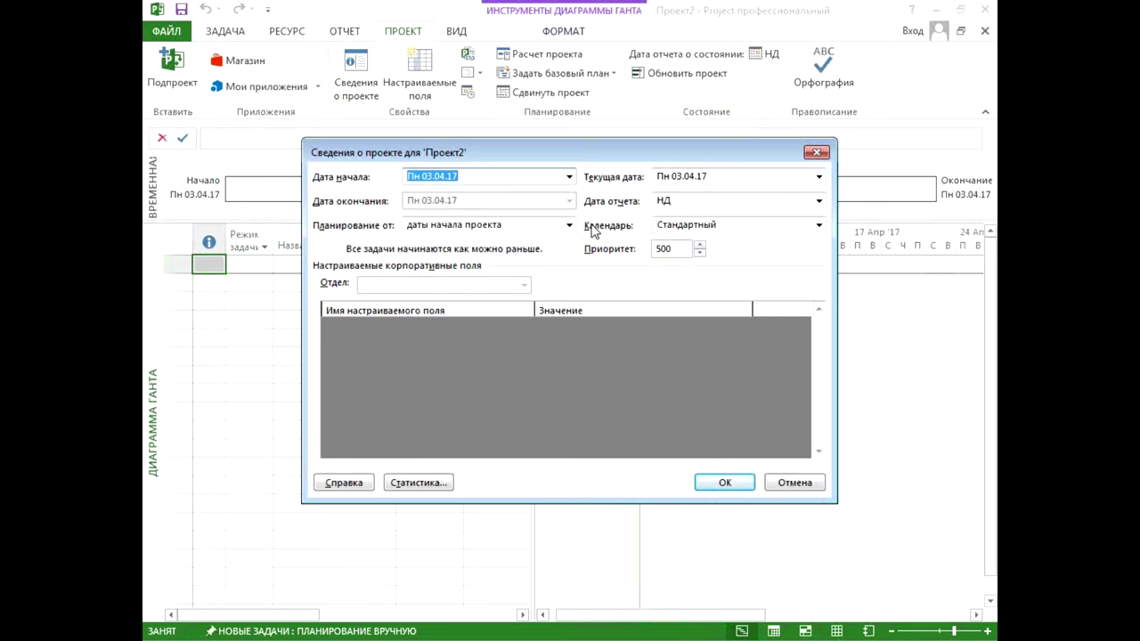
{"action": "left_click", "coordinate": [569, 226]}
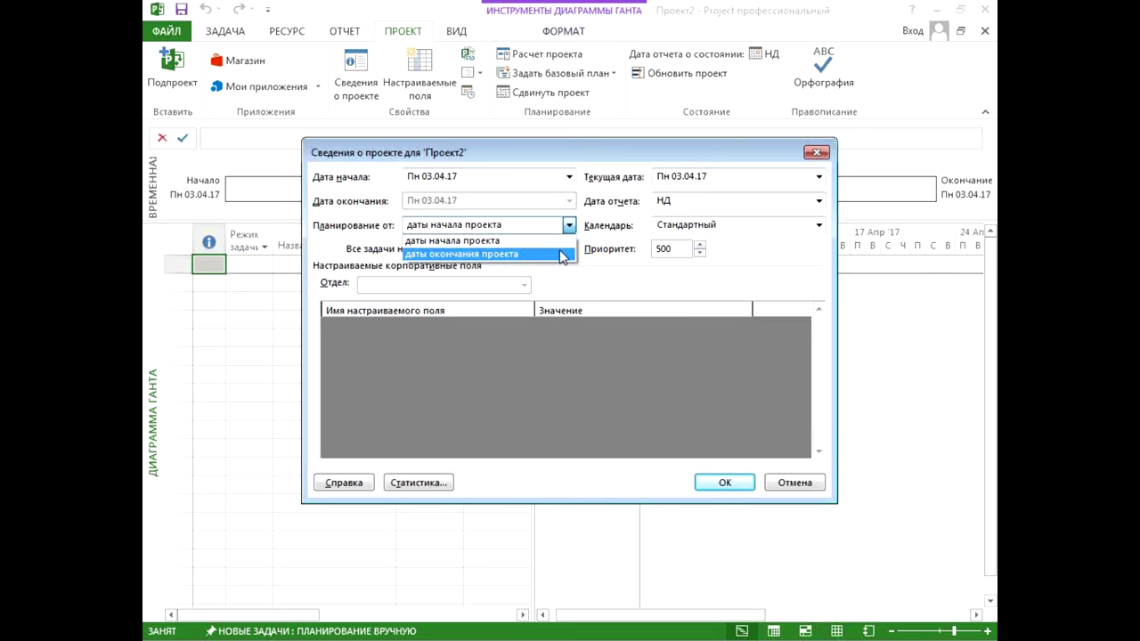
{"action": "left_click", "coordinate": [562, 253]}
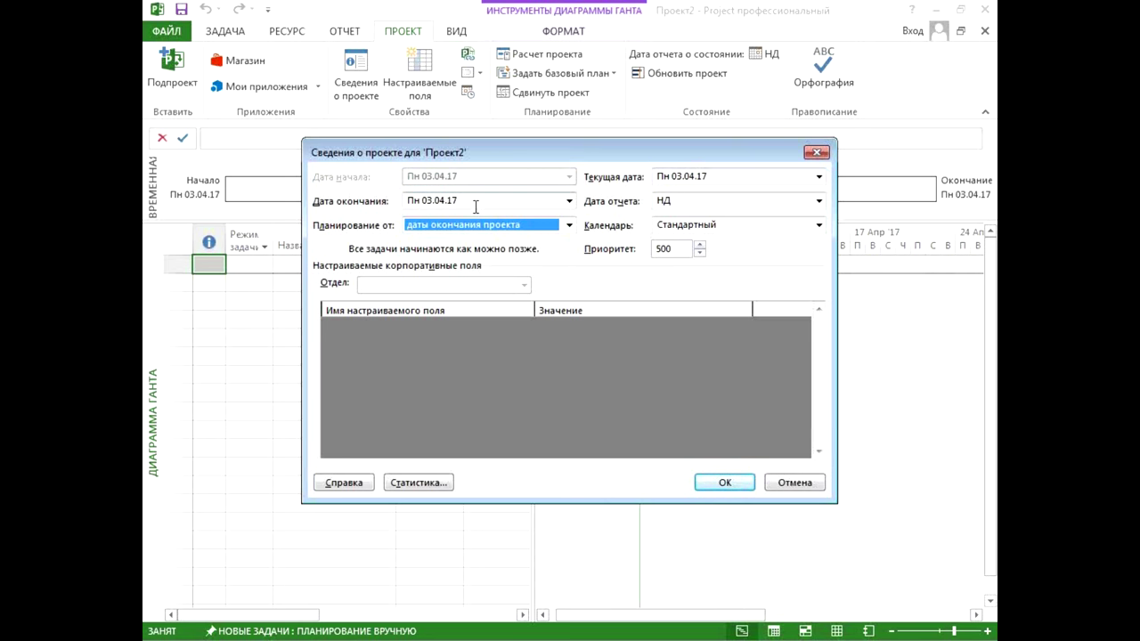
{"action": "left_click", "coordinate": [569, 203]}
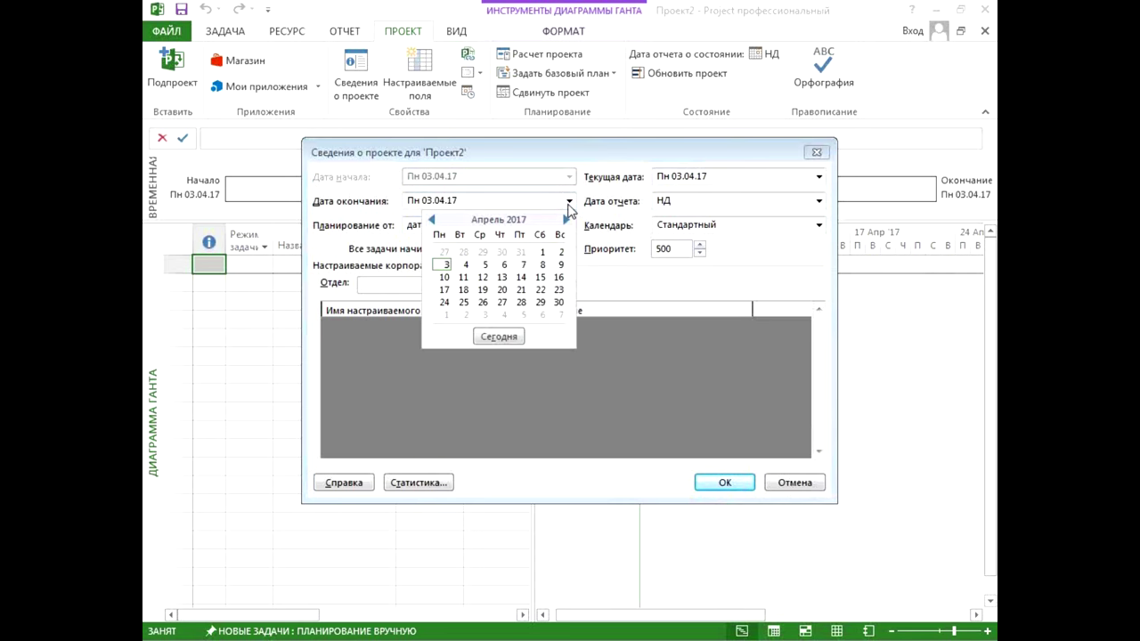
{"action": "left_click", "coordinate": [569, 203]}
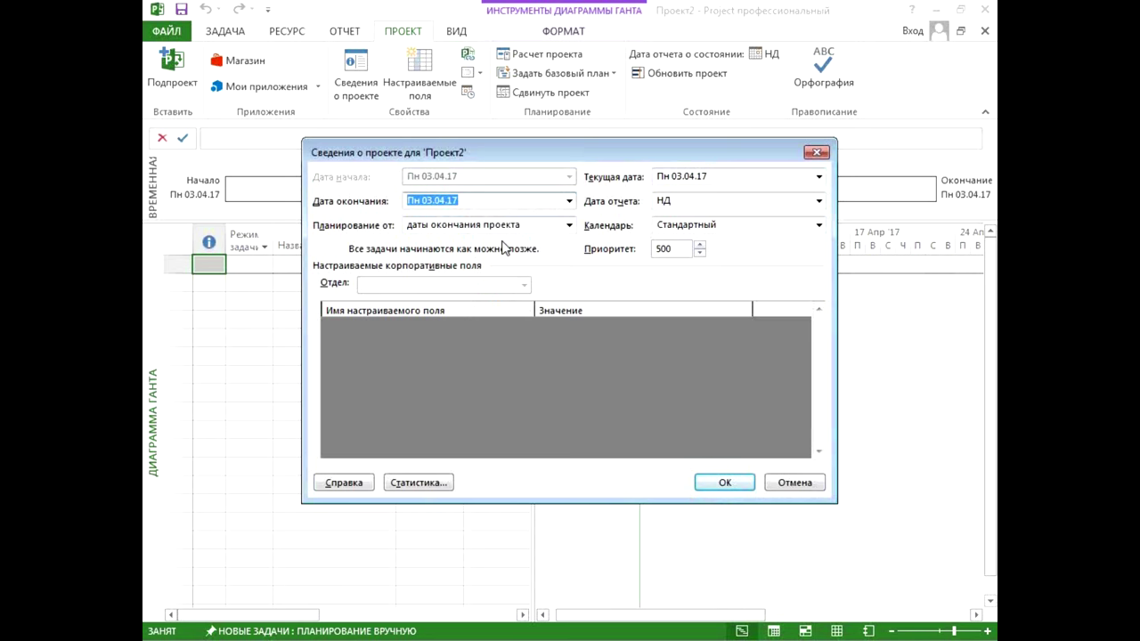
{"action": "left_click", "coordinate": [713, 482]}
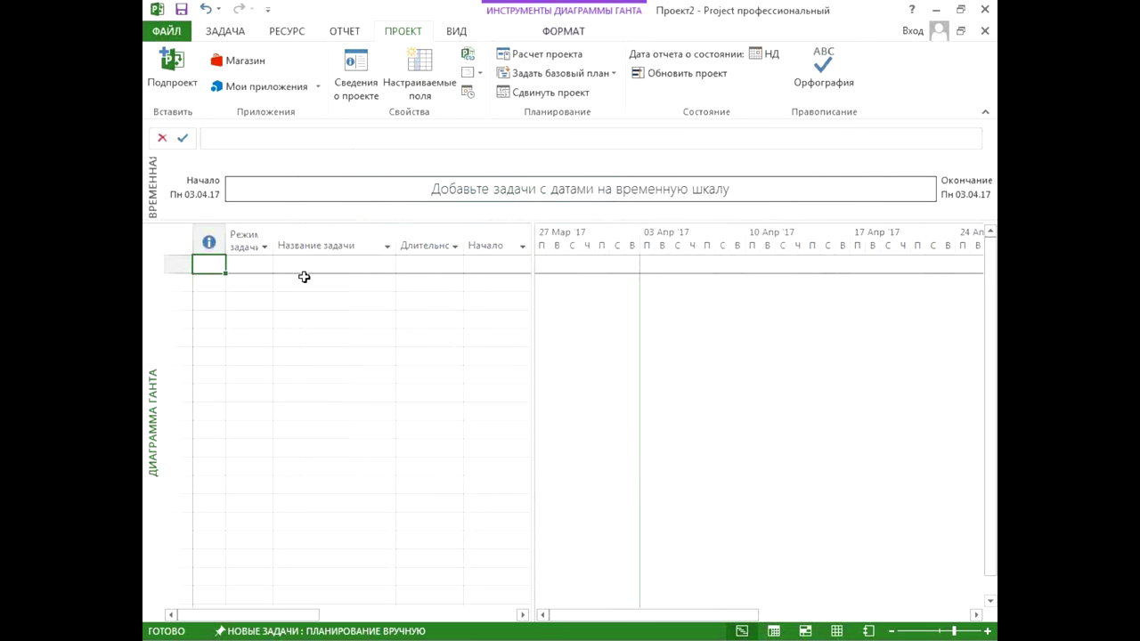
Step: Set new tasks to automatic scheduling and enter three tasks named 1, 2 and 3
{"action": "left_click", "coordinate": [294, 632]}
{"action": "left_click", "coordinate": [291, 591]}
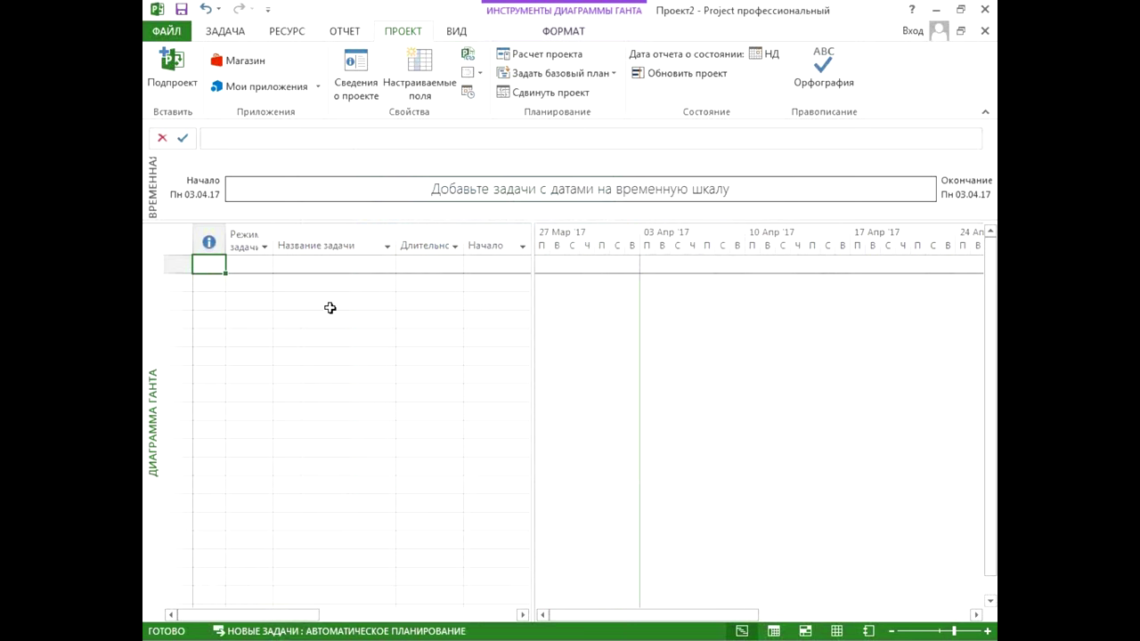
{"action": "left_click", "coordinate": [323, 266]}
{"action": "type", "text": "1"}
{"action": "key", "text": "Return"}
{"action": "type", "text": "2"}
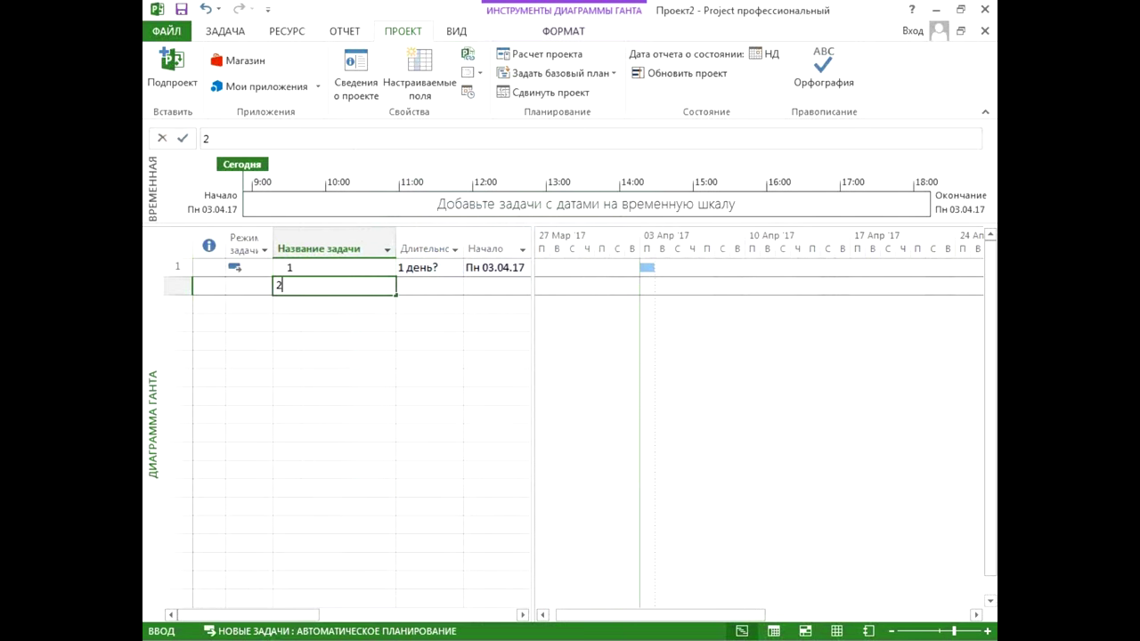
{"action": "key", "text": "Return"}
{"action": "type", "text": "3"}
{"action": "key", "text": "Return"}
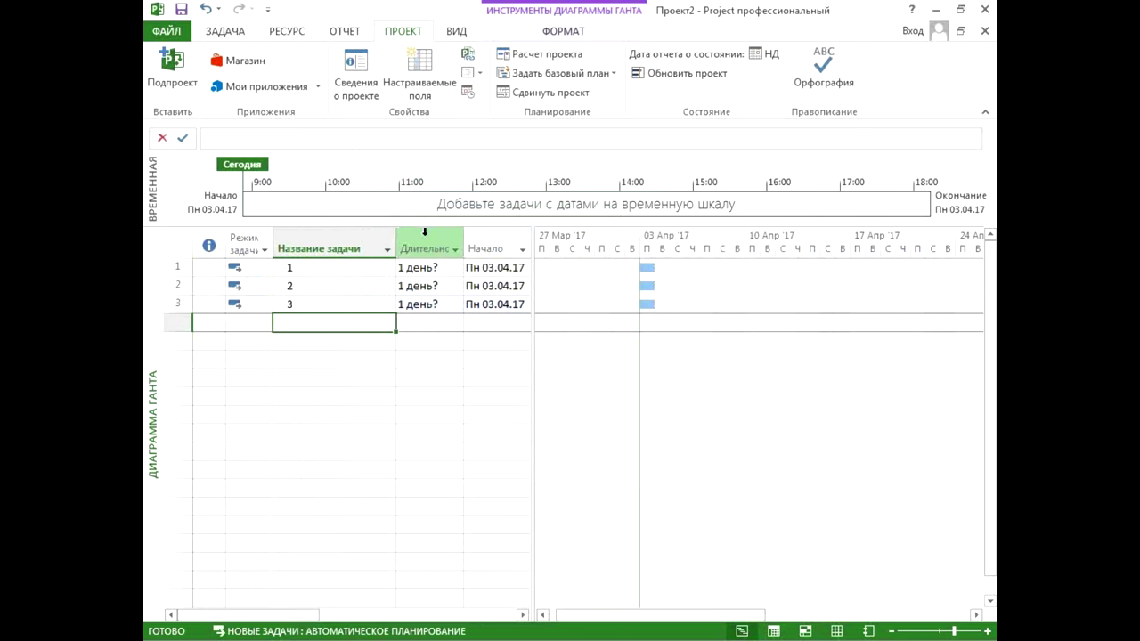
Step: Link tasks 1, 2 and 3 in sequence
{"action": "left_click_drag", "start_coordinate": [365, 268], "coordinate": [366, 307]}
{"action": "left_click", "coordinate": [226, 31]}
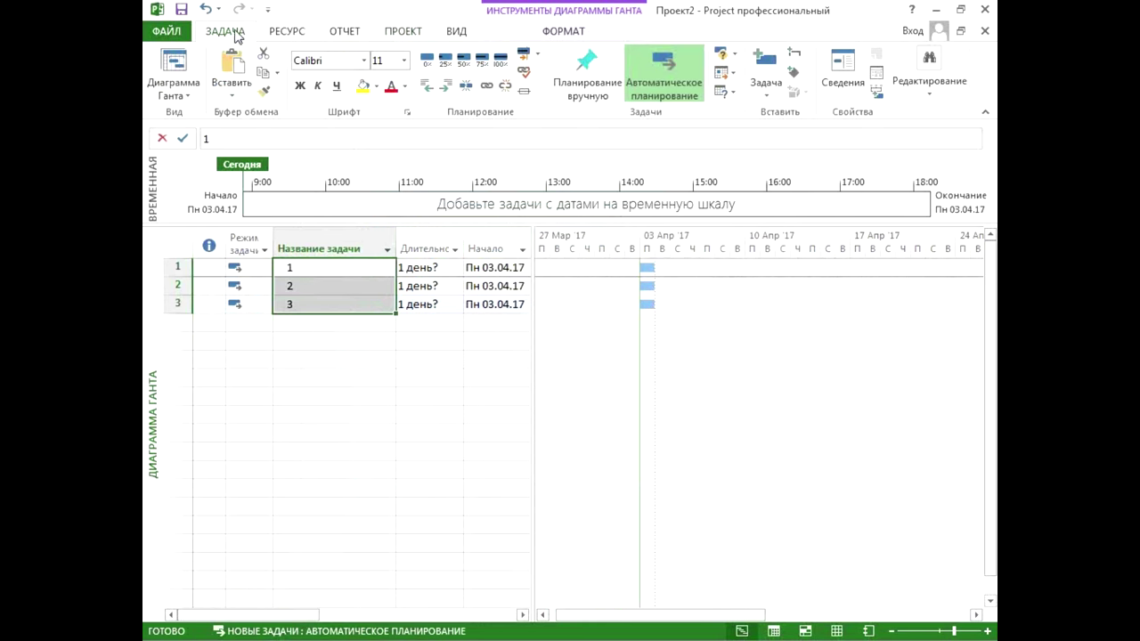
{"action": "left_click", "coordinate": [486, 86]}
{"action": "left_click_drag", "start_coordinate": [780, 615], "coordinate": [730, 618]}
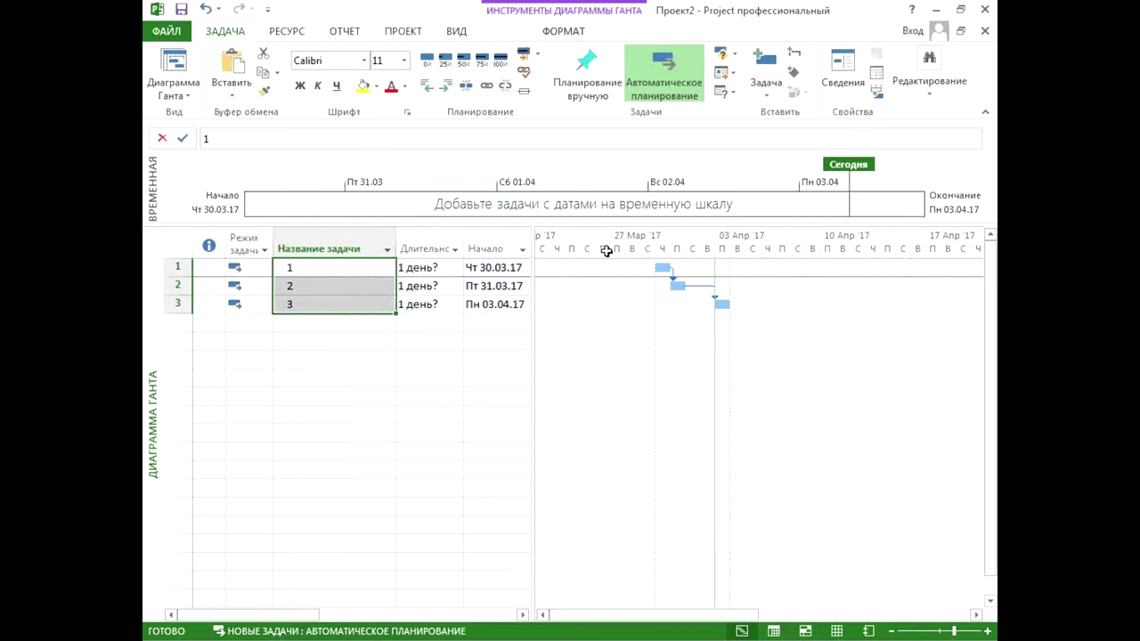
Step: Set the duration of tasks 1, 2 and 3 to 10 days each and check the start date of task 1
{"action": "left_click", "coordinate": [427, 265]}
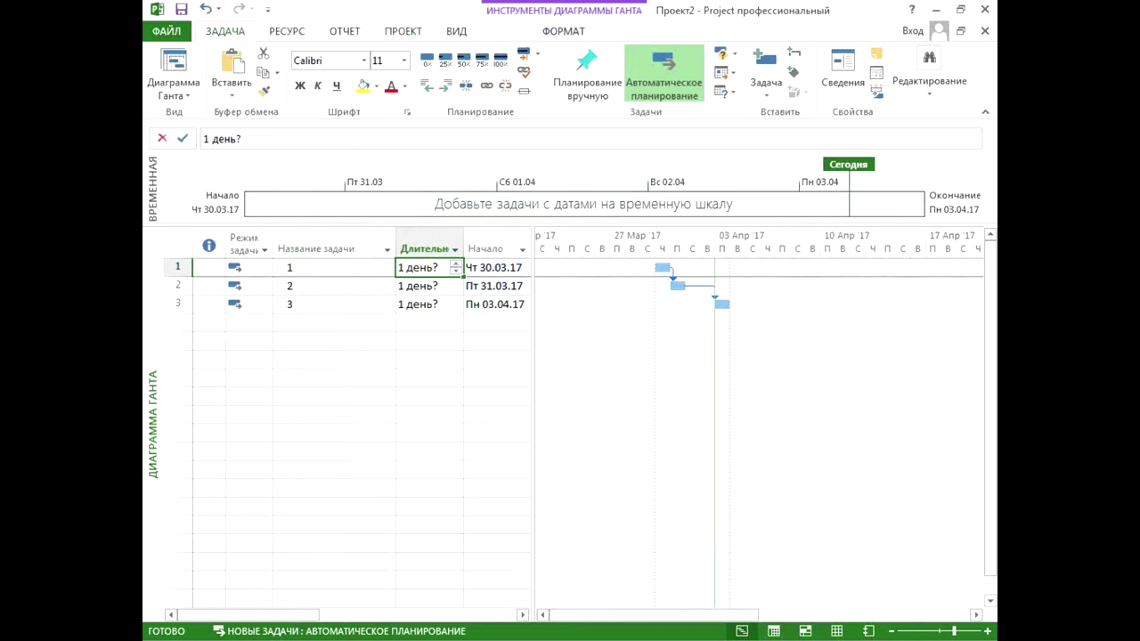
{"action": "type", "text": "10"}
{"action": "key", "text": "Return"}
{"action": "type", "text": "10"}
{"action": "key", "text": "Return"}
{"action": "type", "text": "10"}
{"action": "key", "text": "Return"}
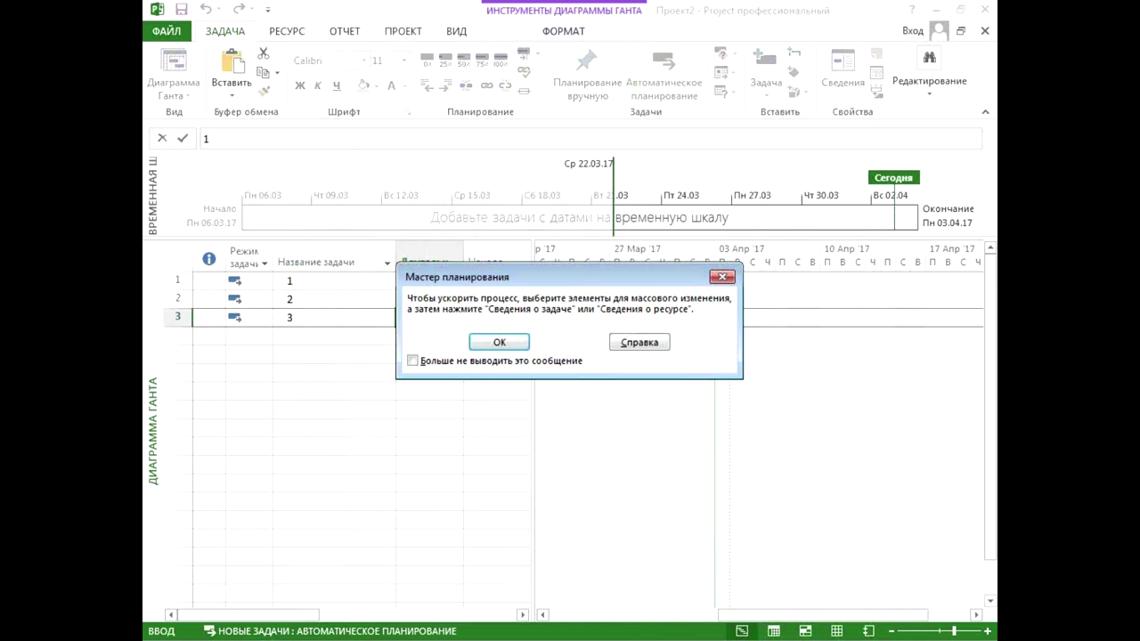
{"action": "key", "text": "Return"}
{"action": "left_click_drag", "start_coordinate": [821, 616], "coordinate": [583, 627]}
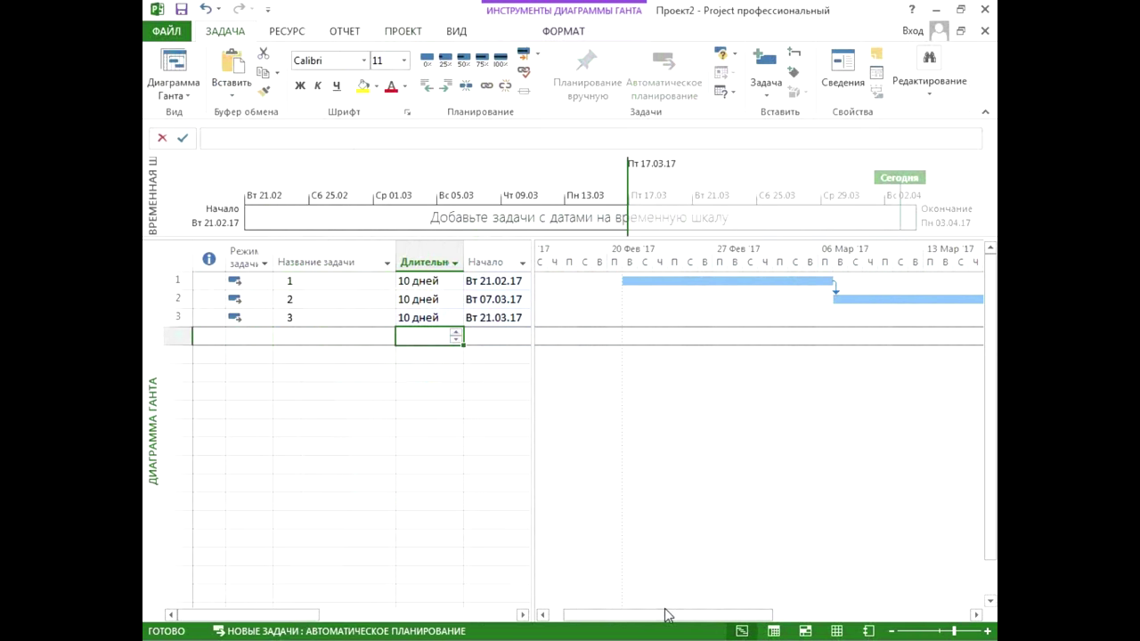
{"action": "left_click", "coordinate": [490, 283]}
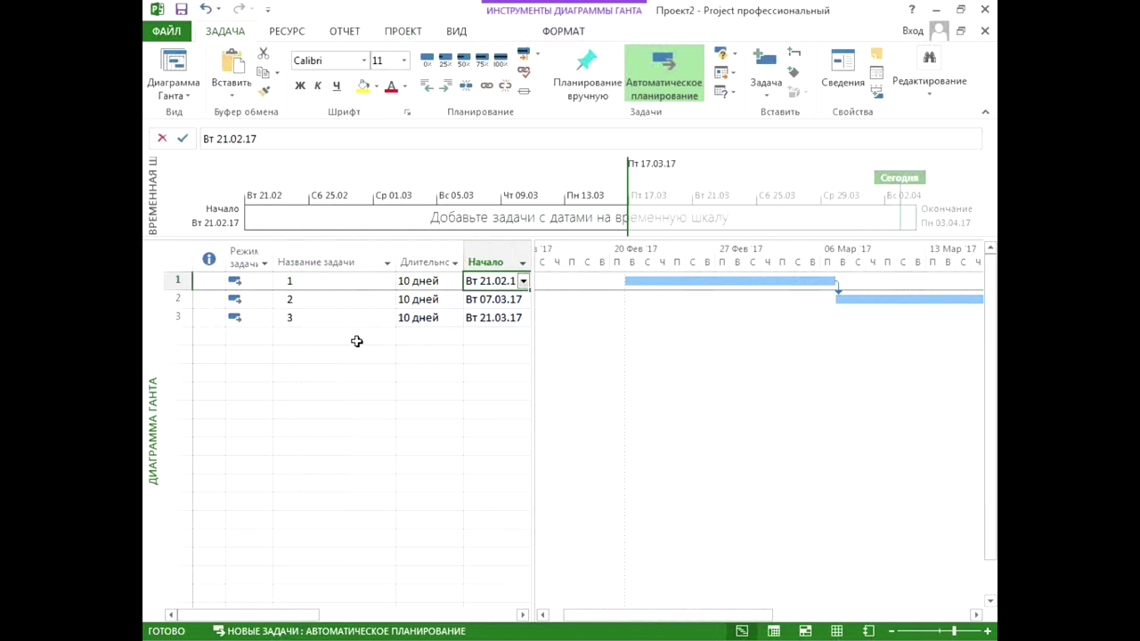
{"action": "right_click", "coordinate": [311, 263]}
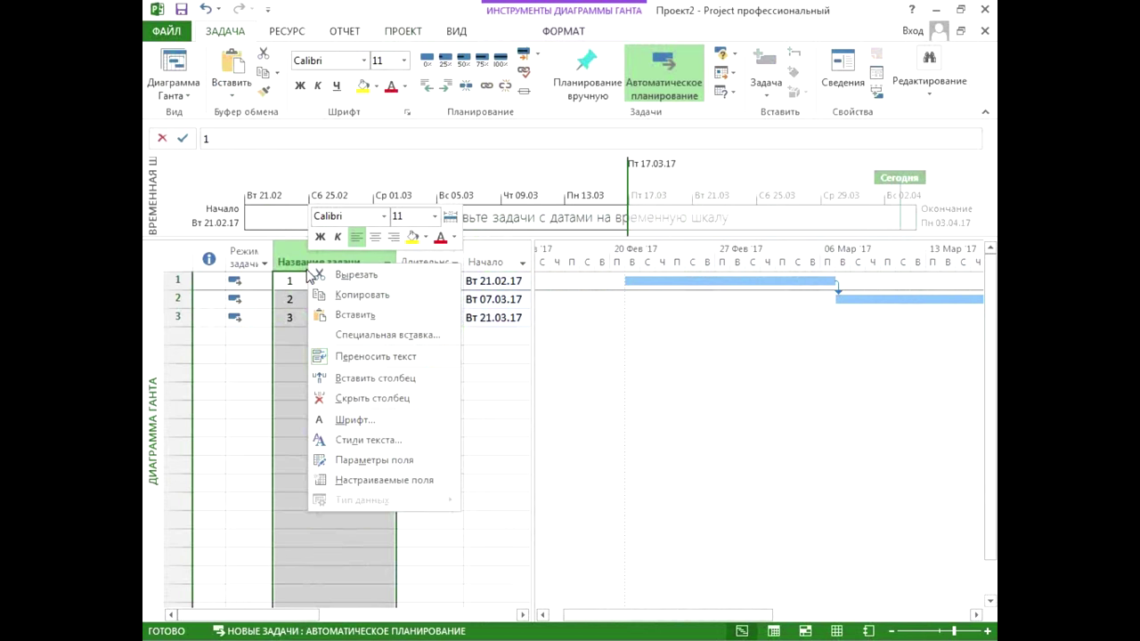
{"action": "left_click", "coordinate": [339, 381]}
{"action": "type", "text": "тип"}
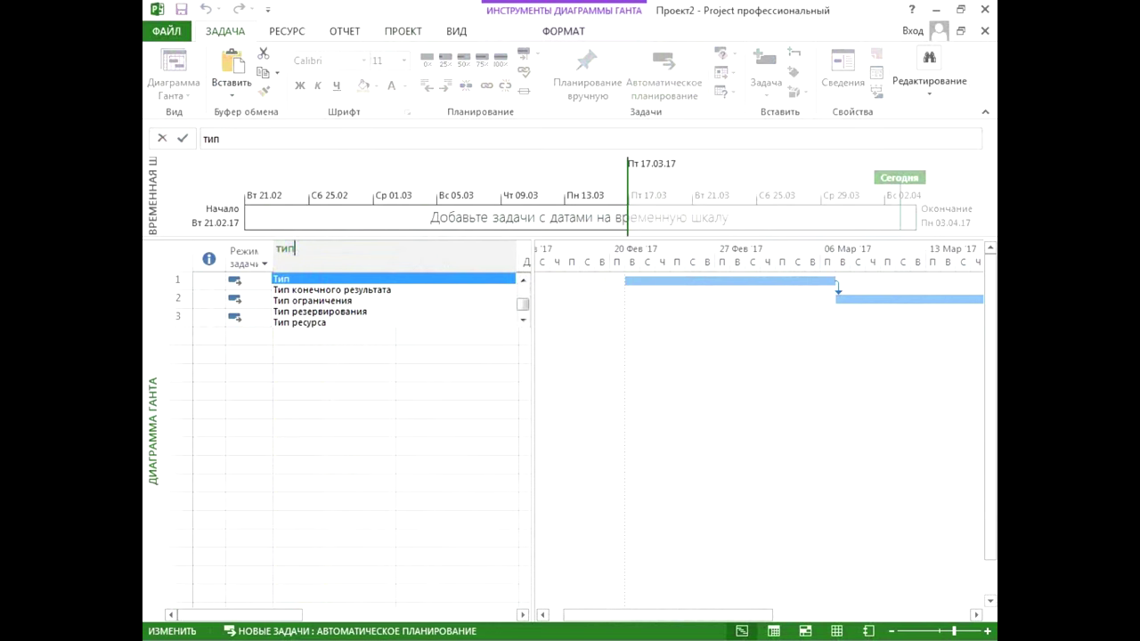
{"action": "key", "text": "Return"}
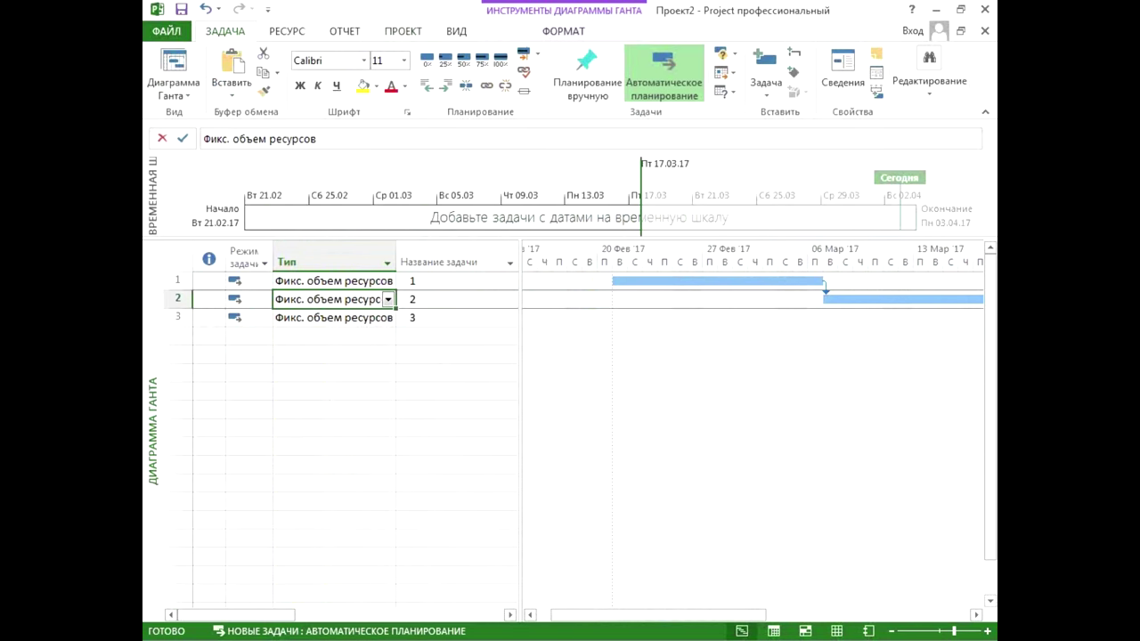
{"action": "key", "text": "ctrl+z"}
Step: Insert the Тип ограничения column before Название задачи and check the constraint of tasks 2 and 3
{"action": "right_click", "coordinate": [318, 258]}
{"action": "left_click", "coordinate": [361, 374]}
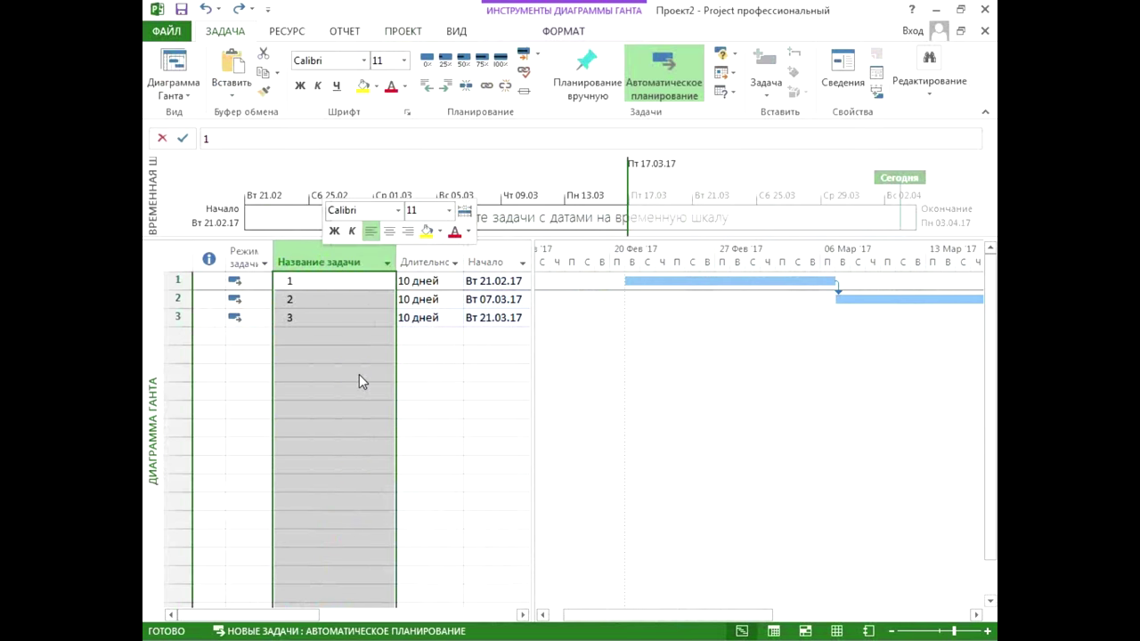
{"action": "type", "text": "тип"}
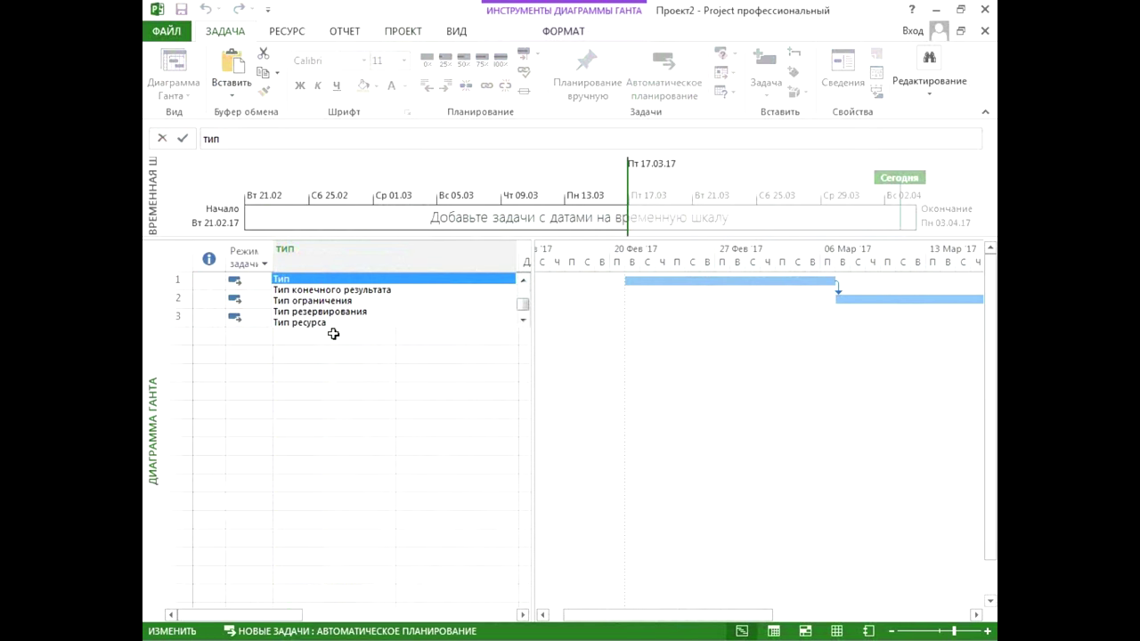
{"action": "left_click", "coordinate": [319, 305]}
{"action": "left_click", "coordinate": [331, 302]}
{"action": "left_click", "coordinate": [331, 323]}
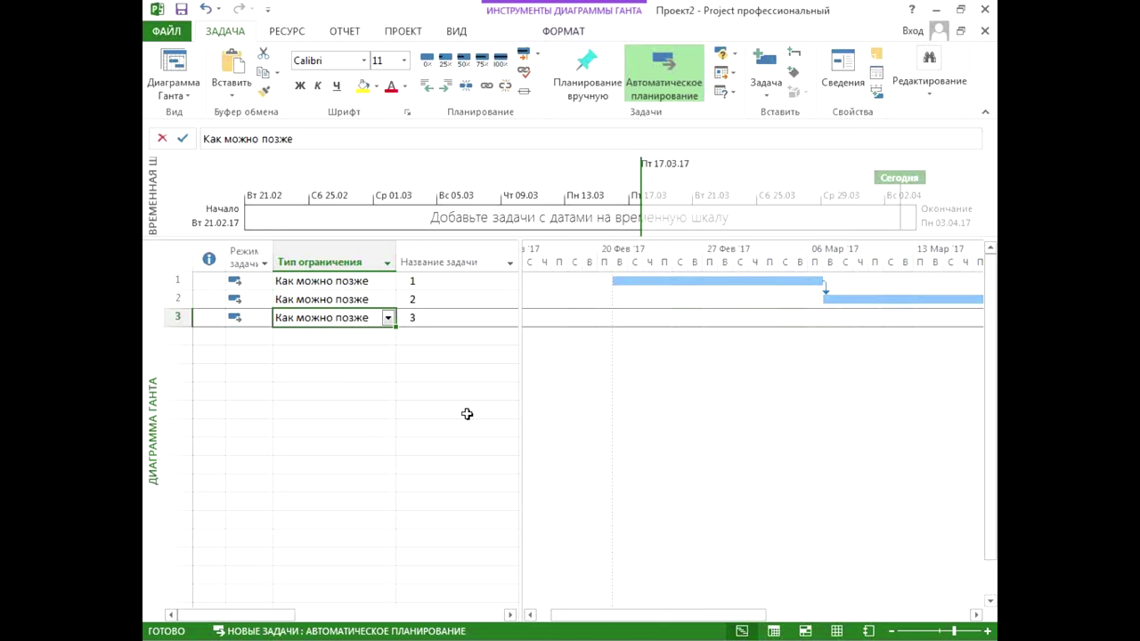
Step: Narrow the Название задачи column and widen the table area to show the task durations and start dates
{"action": "left_click_drag", "start_coordinate": [441, 283], "coordinate": [437, 320]}
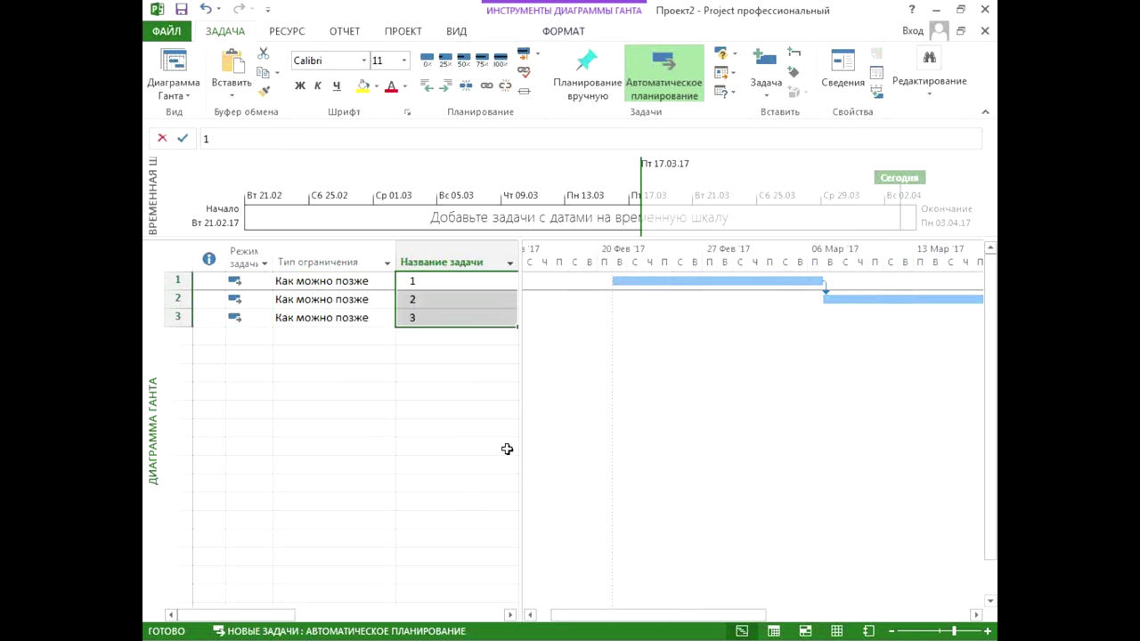
{"action": "left_click_drag", "start_coordinate": [520, 445], "coordinate": [580, 426]}
{"action": "left_click_drag", "start_coordinate": [519, 258], "coordinate": [479, 259]}
{"action": "left_click_drag", "start_coordinate": [581, 354], "coordinate": [637, 354]}
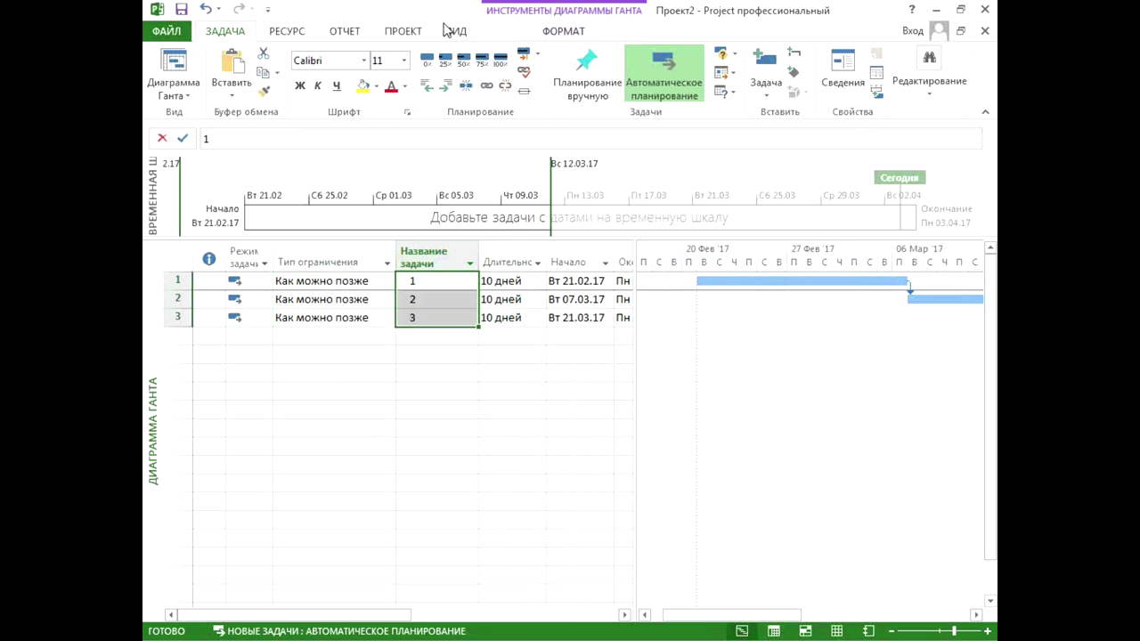
Step: Set a baseline (базовый план) for the project
{"action": "left_click", "coordinate": [415, 34]}
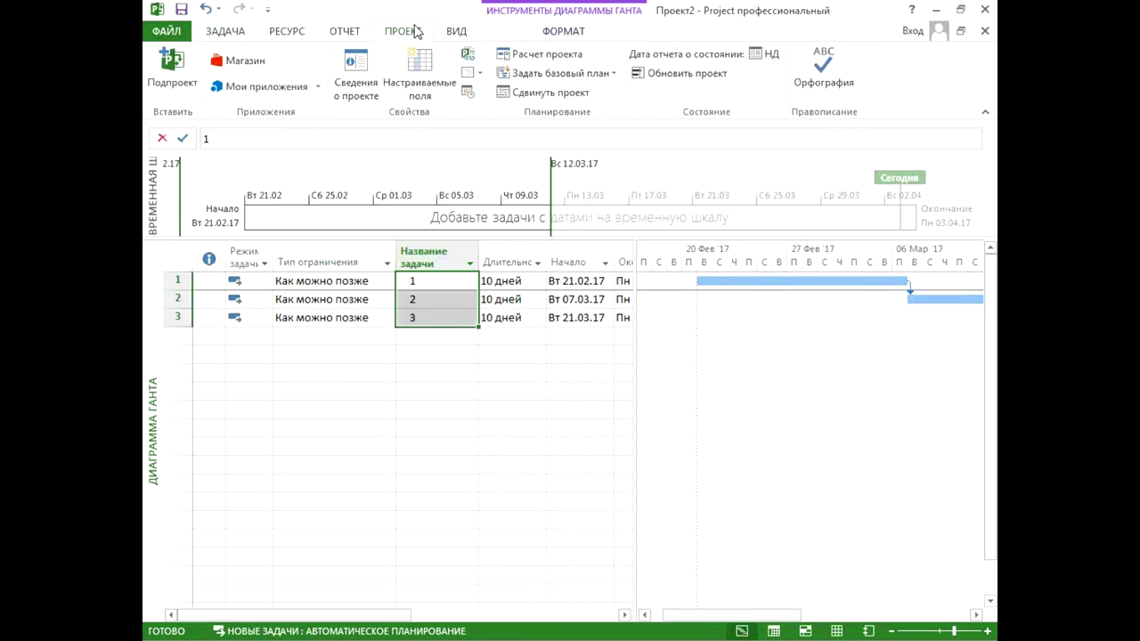
{"action": "left_click", "coordinate": [558, 73]}
{"action": "left_click", "coordinate": [561, 104]}
{"action": "left_click", "coordinate": [624, 448]}
Step: Widen the table area to show the predecessors and insert the Фактическая длительность column before Длительность
{"action": "left_click_drag", "start_coordinate": [632, 407], "coordinate": [750, 399]}
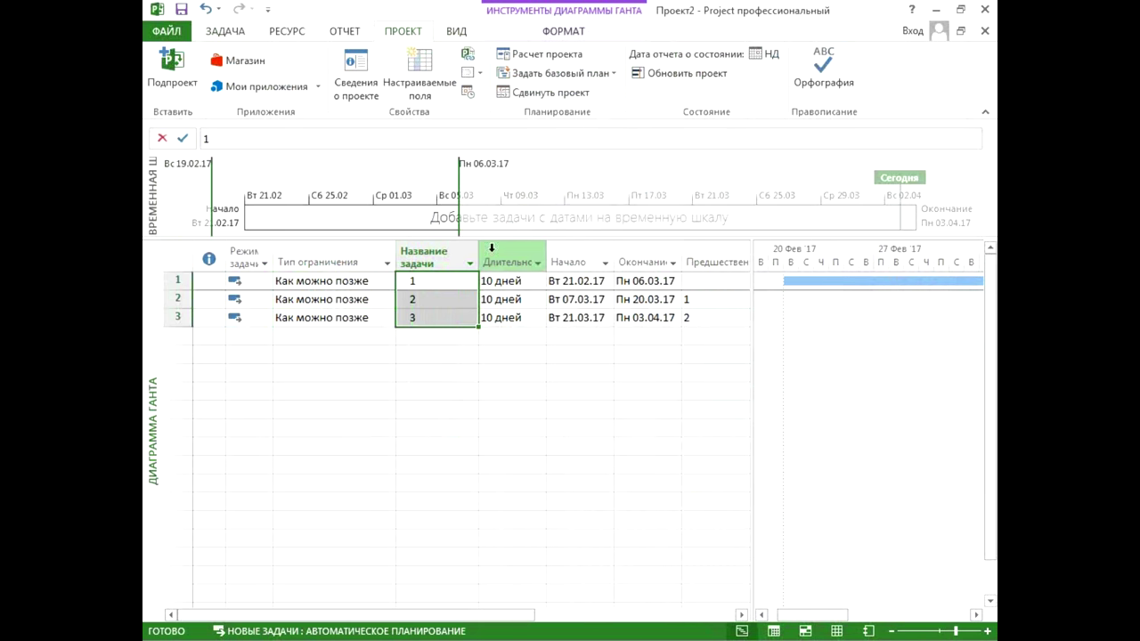
{"action": "right_click", "coordinate": [493, 253]}
{"action": "left_click", "coordinate": [525, 368]}
{"action": "type", "text": "факт. сверхурочн. тр-затраты"}
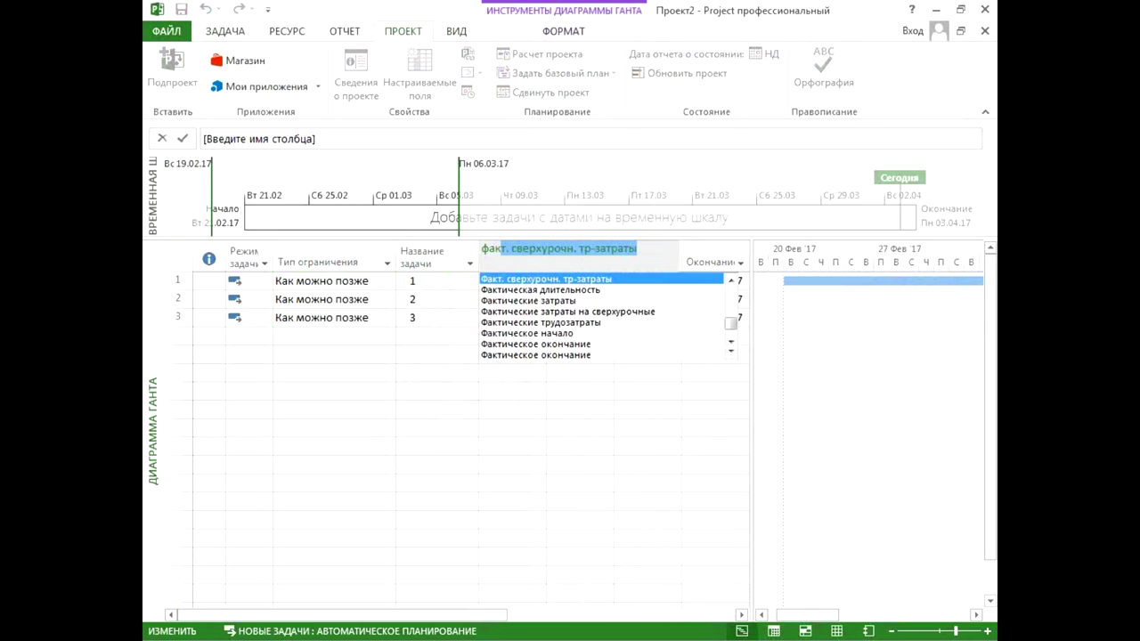
{"action": "left_click", "coordinate": [543, 289]}
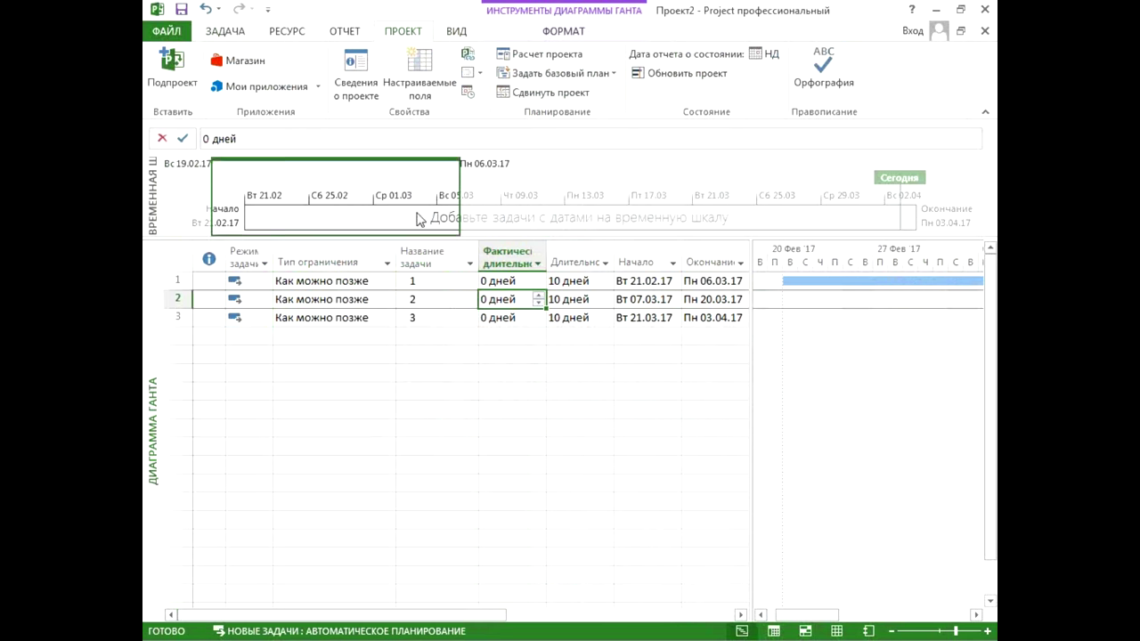
Step: Insert the Оставшаяся длительность column before Фактическая длительность in the task table
{"action": "left_click", "coordinate": [510, 256]}
{"action": "right_click", "coordinate": [509, 256]}
{"action": "left_click", "coordinate": [533, 359]}
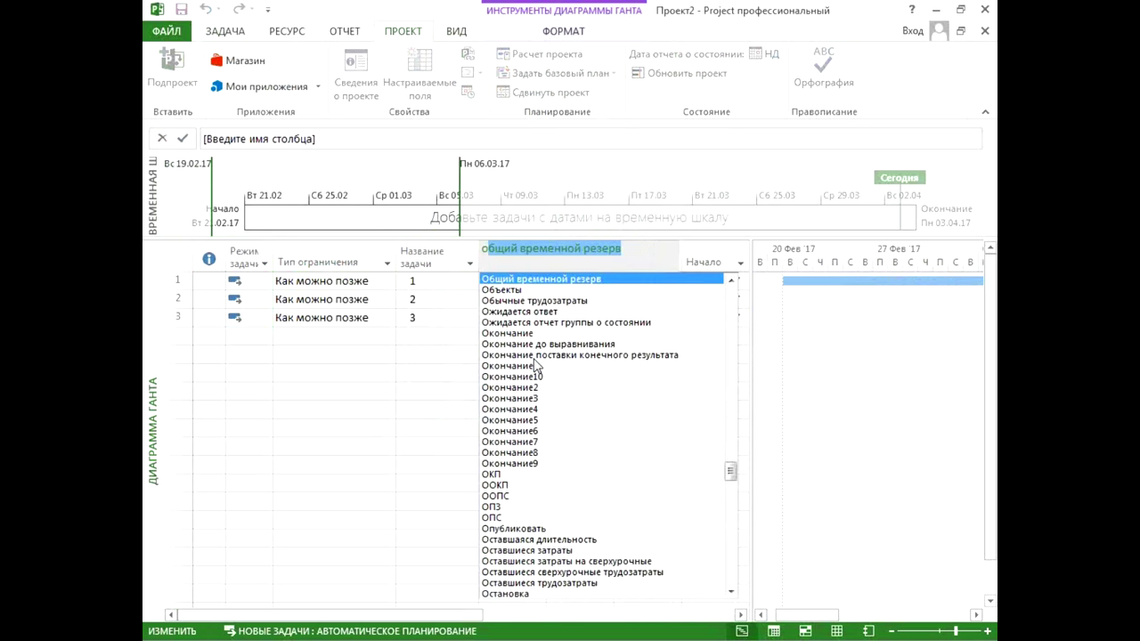
{"action": "type", "text": "оставшаяся длительность"}
{"action": "left_click", "coordinate": [500, 278]}
Step: Insert the % завершения column before Оставшаяся длительность
{"action": "right_click", "coordinate": [499, 267]}
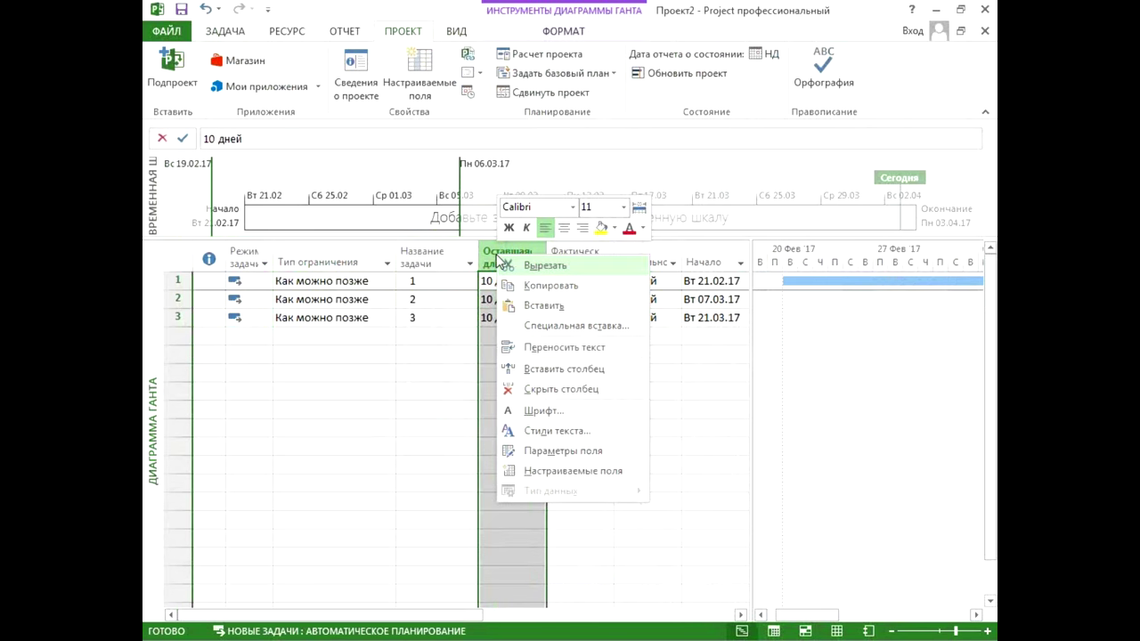
{"action": "left_click", "coordinate": [521, 366]}
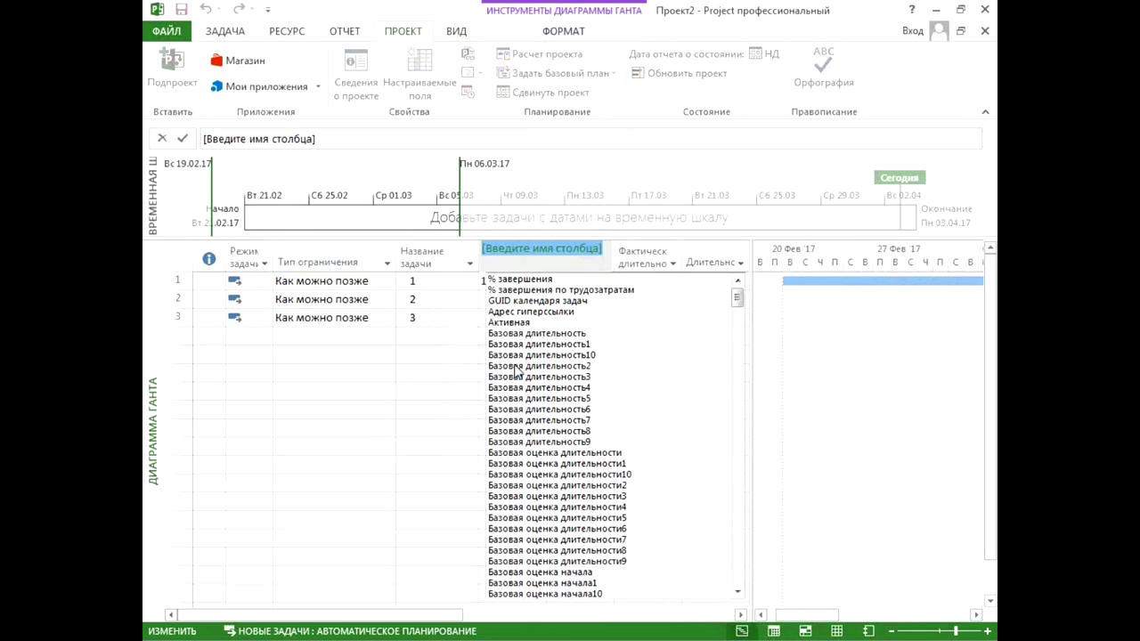
{"action": "type", "text": "% завершения"}
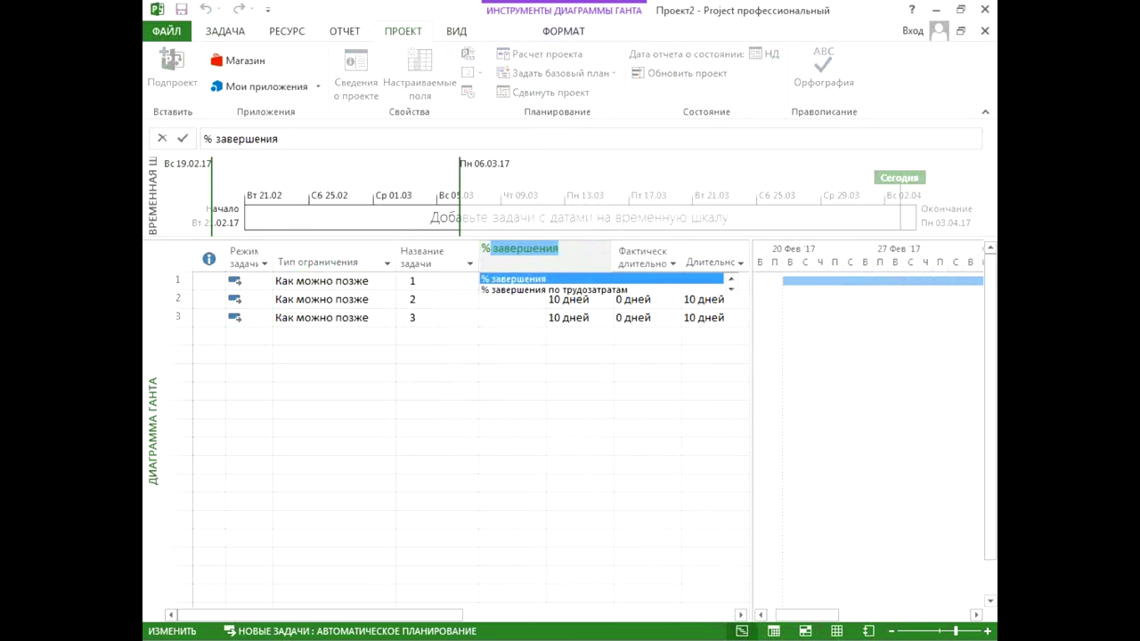
{"action": "key", "text": "Return"}
Step: Set the actual duration (Фактическая длительность) of task 1 to 5 days
{"action": "left_click", "coordinate": [636, 283]}
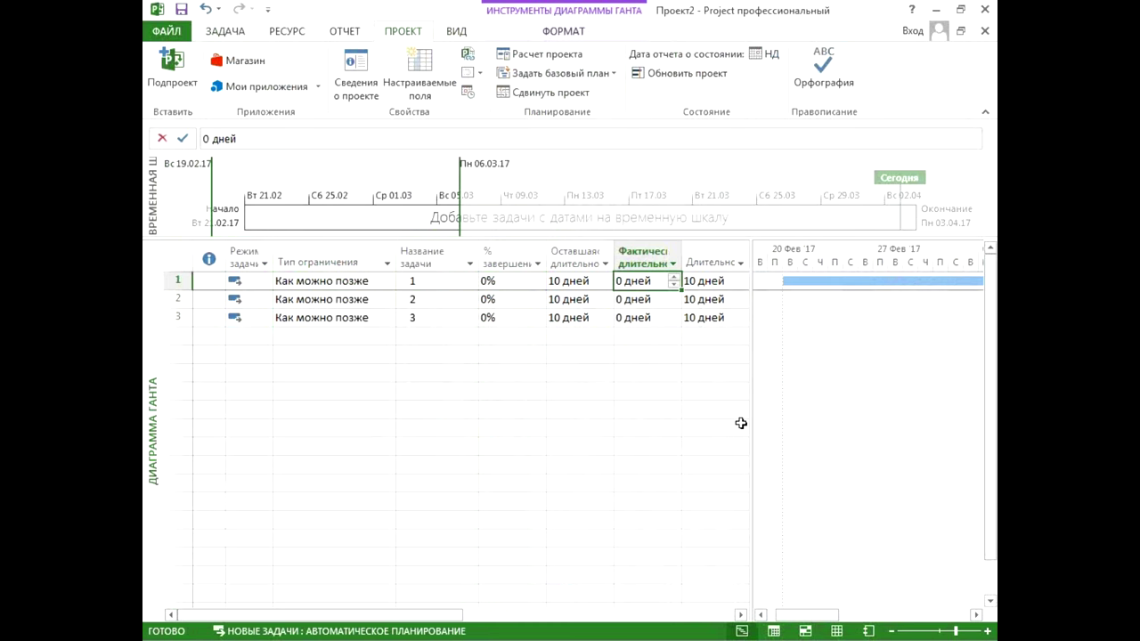
{"action": "type", "text": "5"}
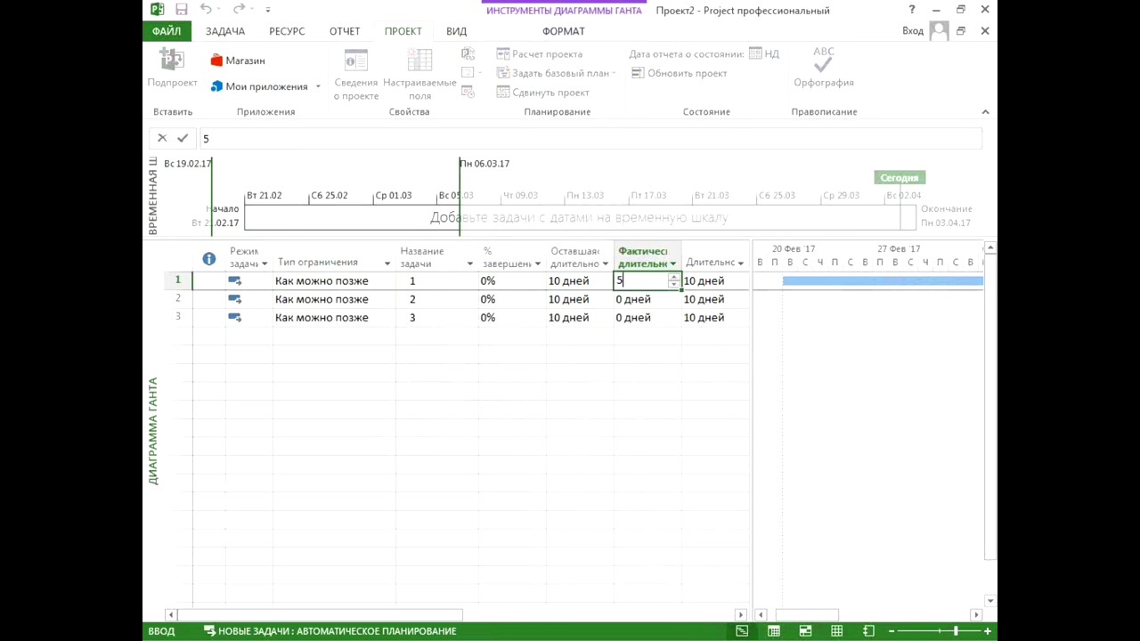
{"action": "key", "text": "Return"}
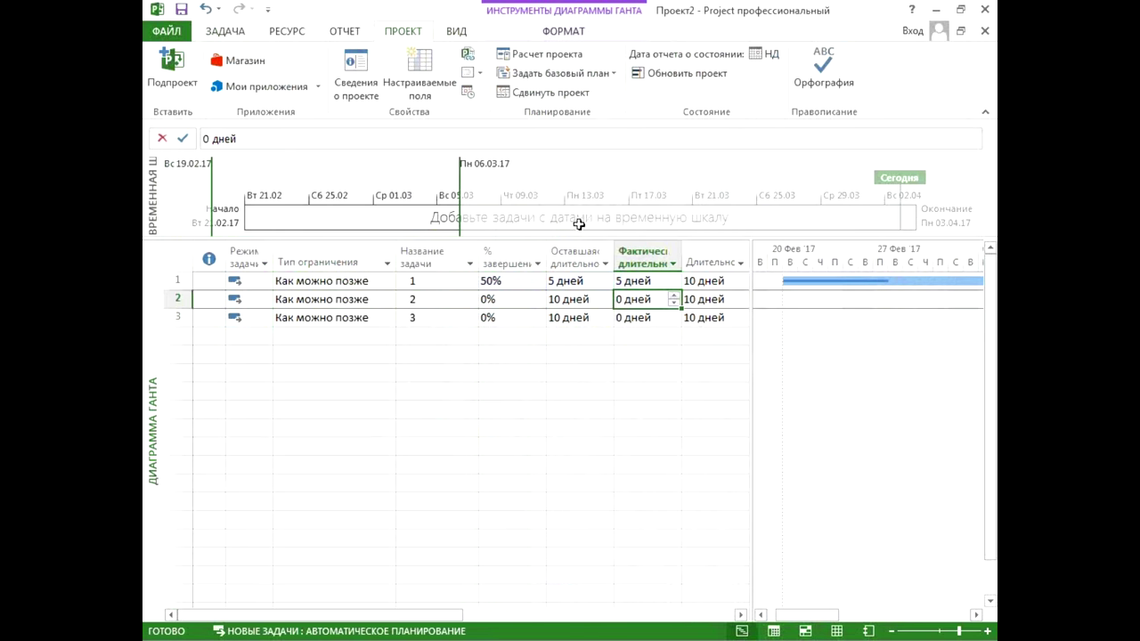
Step: Set the remaining duration (Оставшаяся длительность) of task 1 to 6 days and continue, allowing the scheduling conflict
{"action": "key", "text": "Up"}
{"action": "key", "text": "Left"}
{"action": "key", "text": "Left"}
{"action": "left_click", "coordinate": [591, 283]}
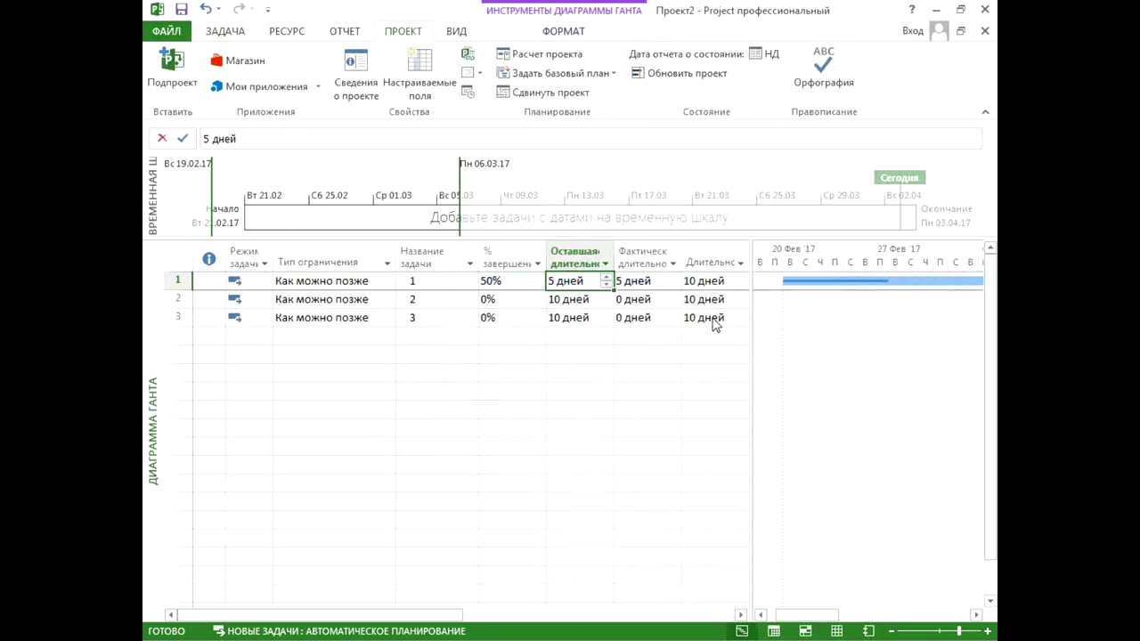
{"action": "left_click_drag", "start_coordinate": [752, 310], "coordinate": [731, 310]}
{"action": "left_click_drag", "start_coordinate": [797, 615], "coordinate": [824, 620]}
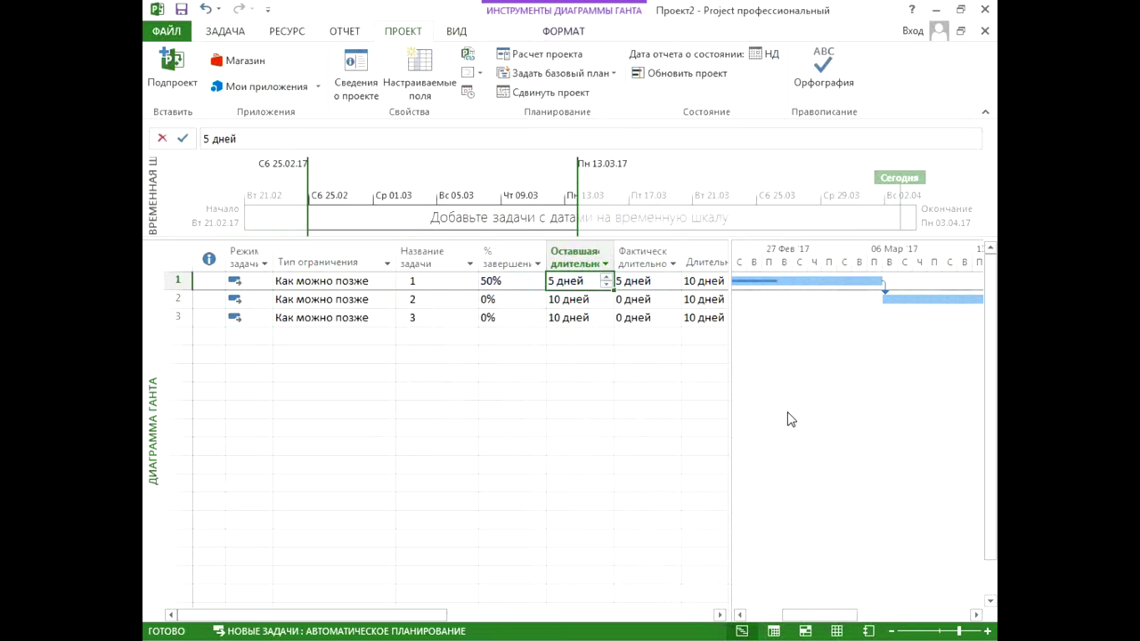
{"action": "type", "text": "6"}
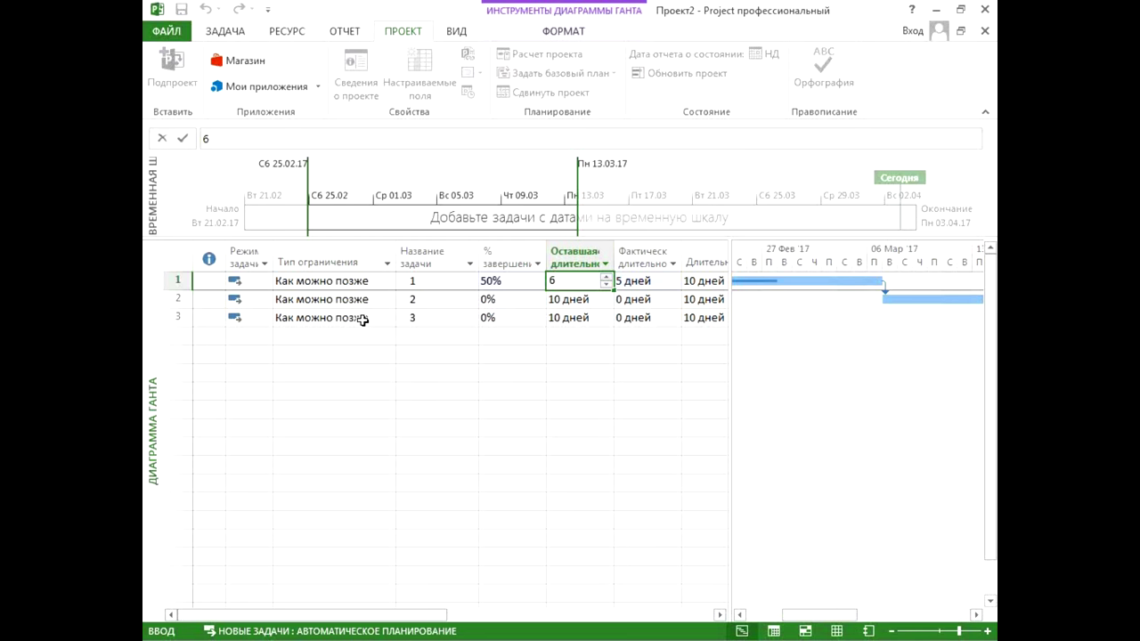
{"action": "key", "text": "Return"}
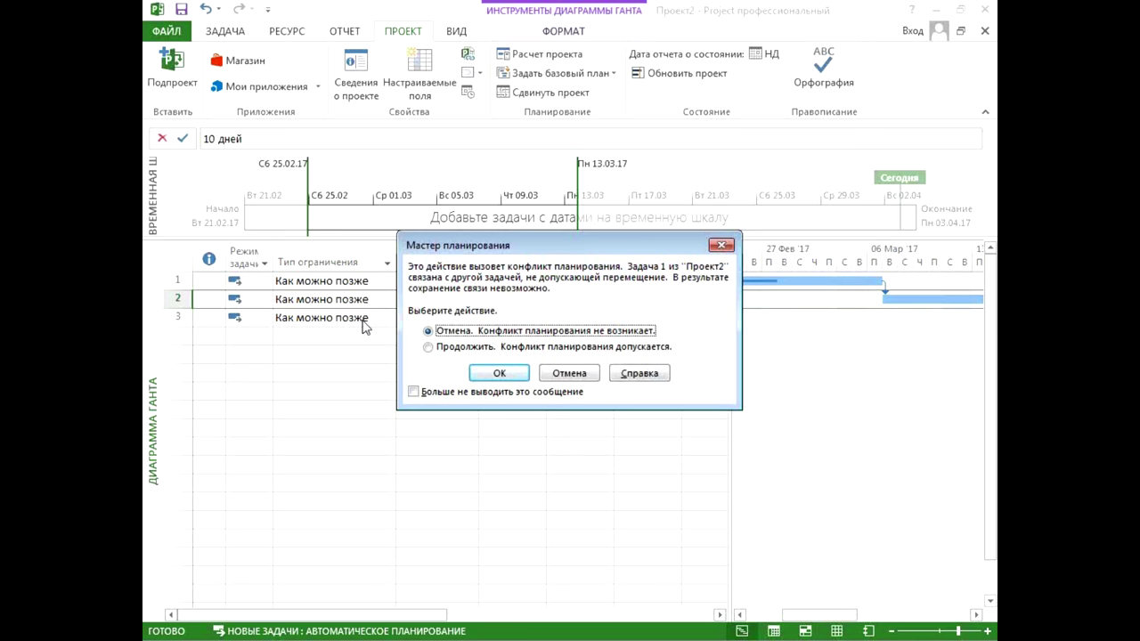
{"action": "left_click", "coordinate": [523, 348]}
{"action": "left_click", "coordinate": [511, 377]}
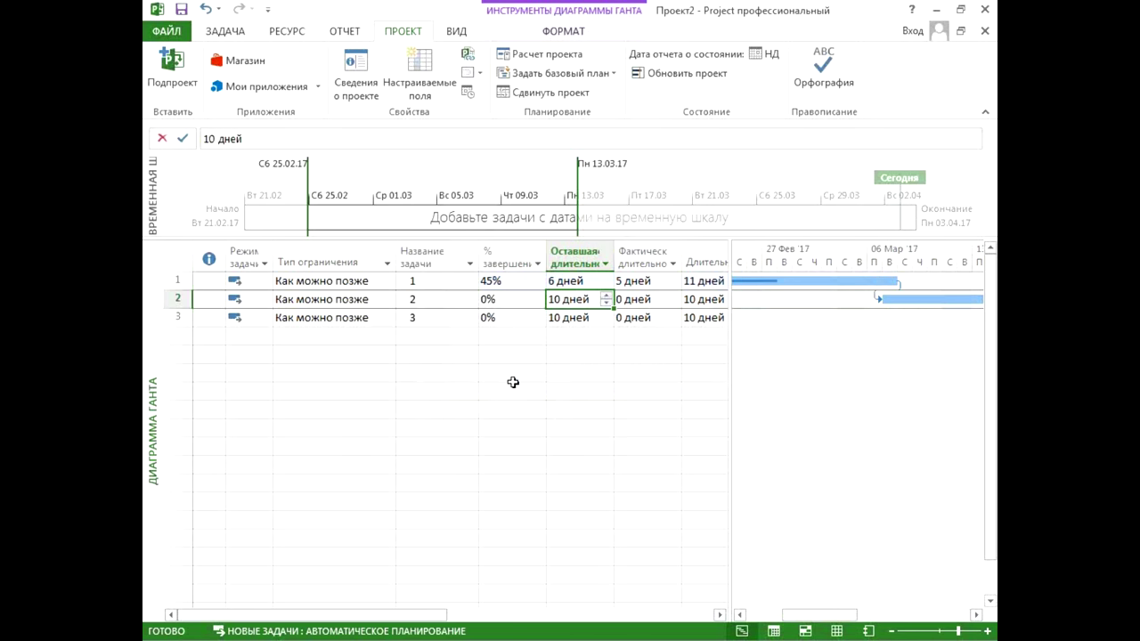
Step: Examine in the Gantt chart how the bars and links of tasks 1, 2 and 3 follow one another
{"action": "left_click_drag", "start_coordinate": [800, 616], "coordinate": [808, 618]}
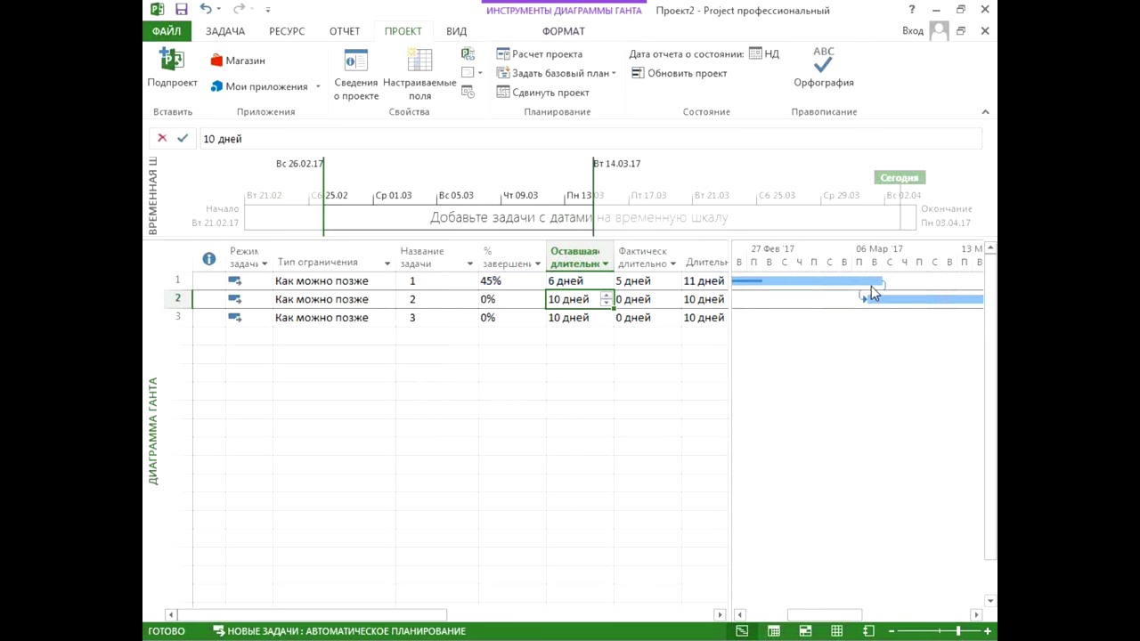
{"action": "left_click", "coordinate": [516, 280]}
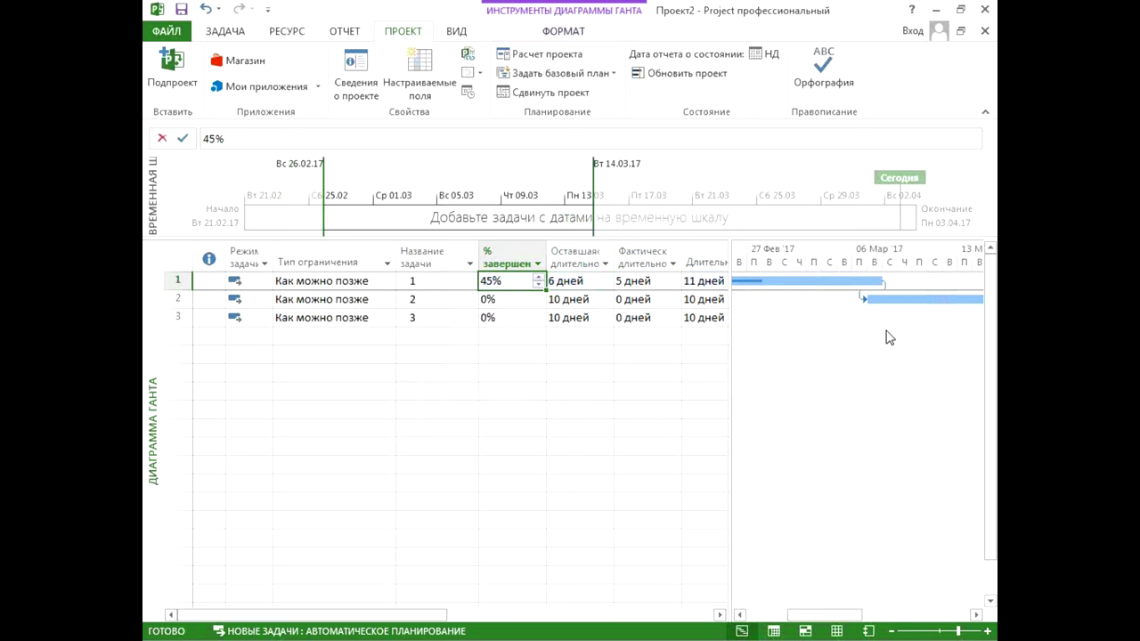
{"action": "scroll", "coordinate": [881, 344], "scroll_direction": "down", "scroll_amount": 1}
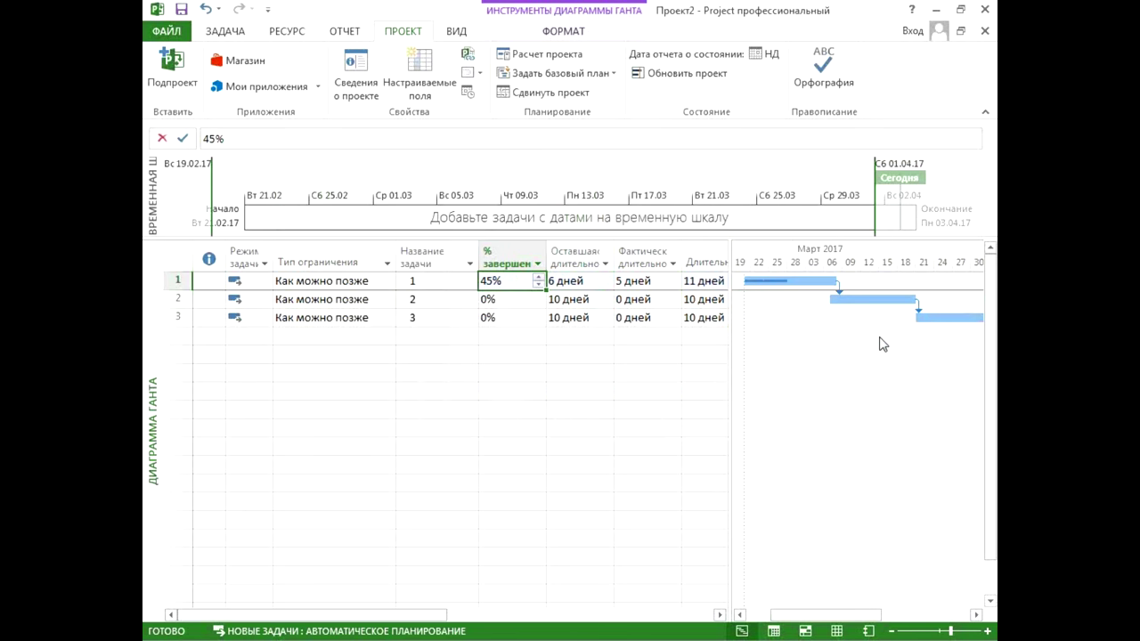
{"action": "scroll", "coordinate": [882, 344], "scroll_direction": "up", "scroll_amount": 1}
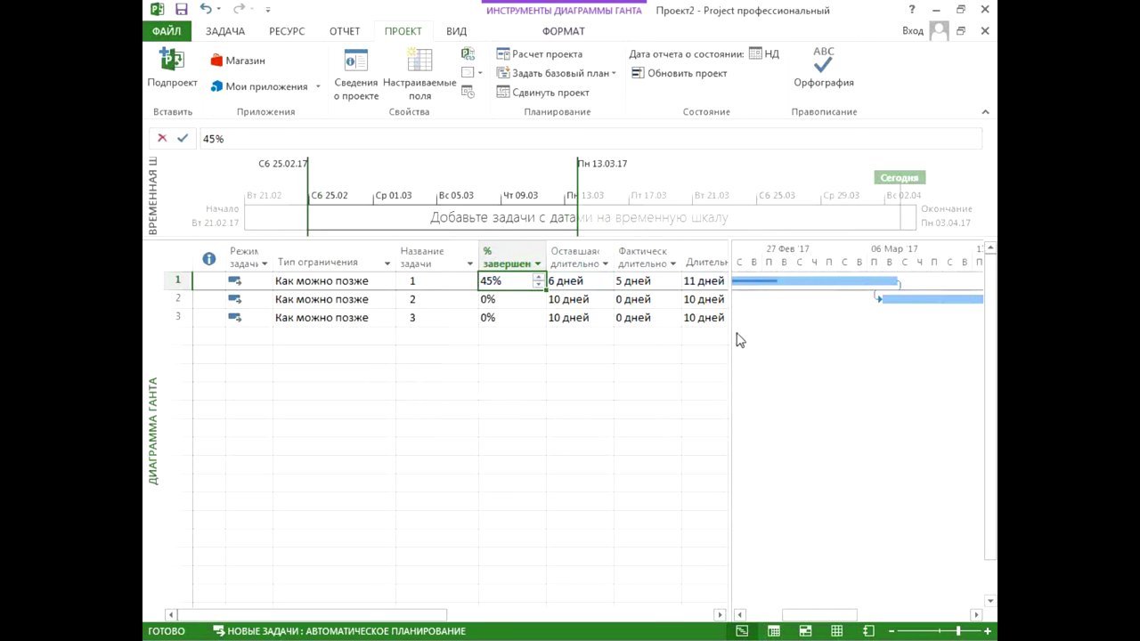
{"action": "left_click_drag", "start_coordinate": [841, 617], "coordinate": [902, 602]}
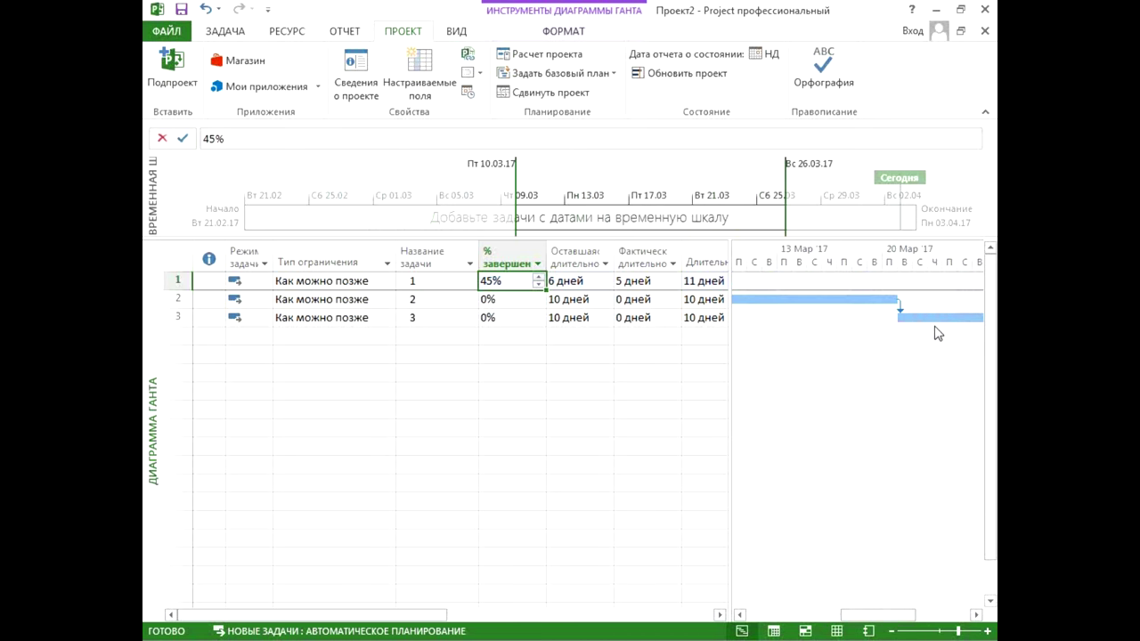
{"action": "left_click_drag", "start_coordinate": [878, 614], "coordinate": [816, 614]}
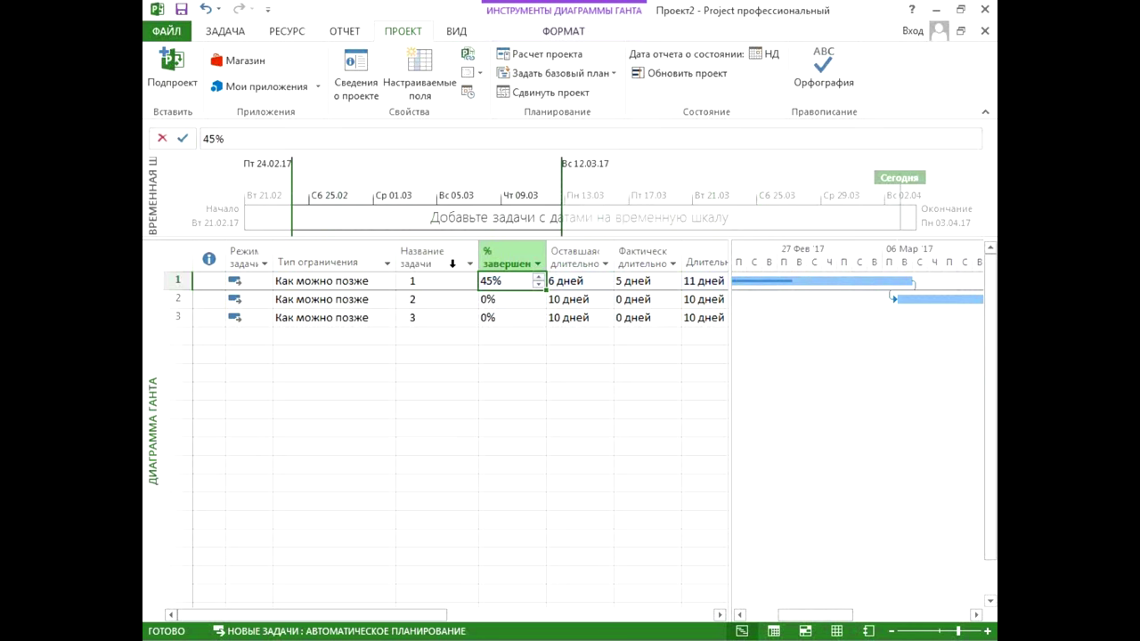
Step: Insert the Общий временной резерв column before % завершения
{"action": "right_click", "coordinate": [522, 257]}
{"action": "left_click", "coordinate": [573, 378]}
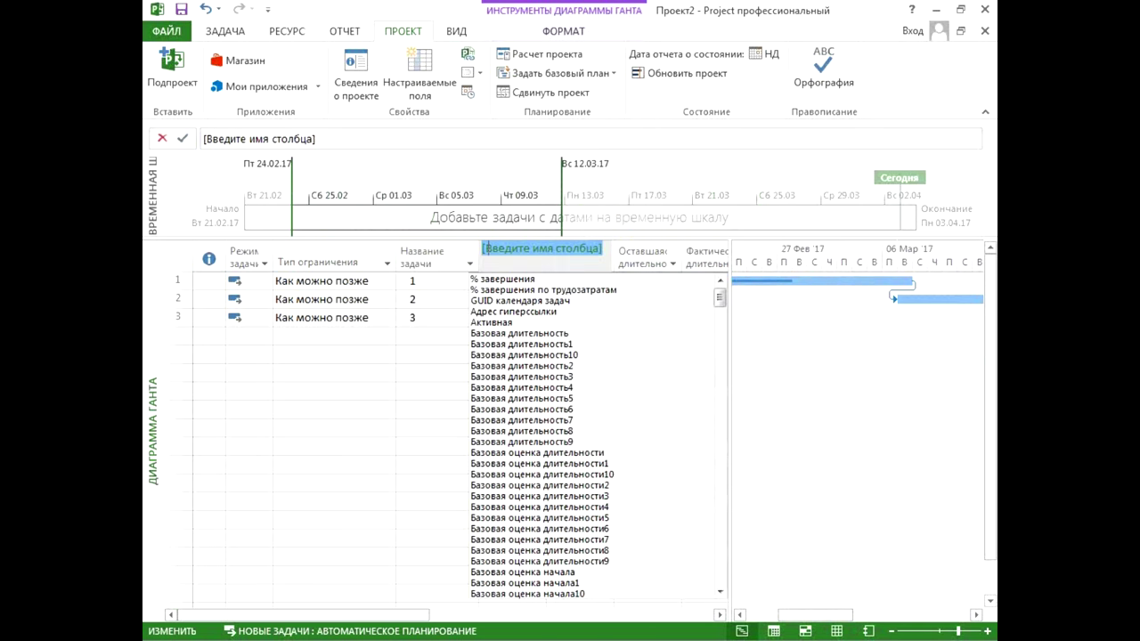
{"action": "type", "text": "оьб"}
{"action": "key", "text": "BackSpace"}
{"action": "key", "text": "BackSpace"}
{"action": "type", "text": "б"}
{"action": "key", "text": "Down"}
{"action": "key", "text": "Return"}
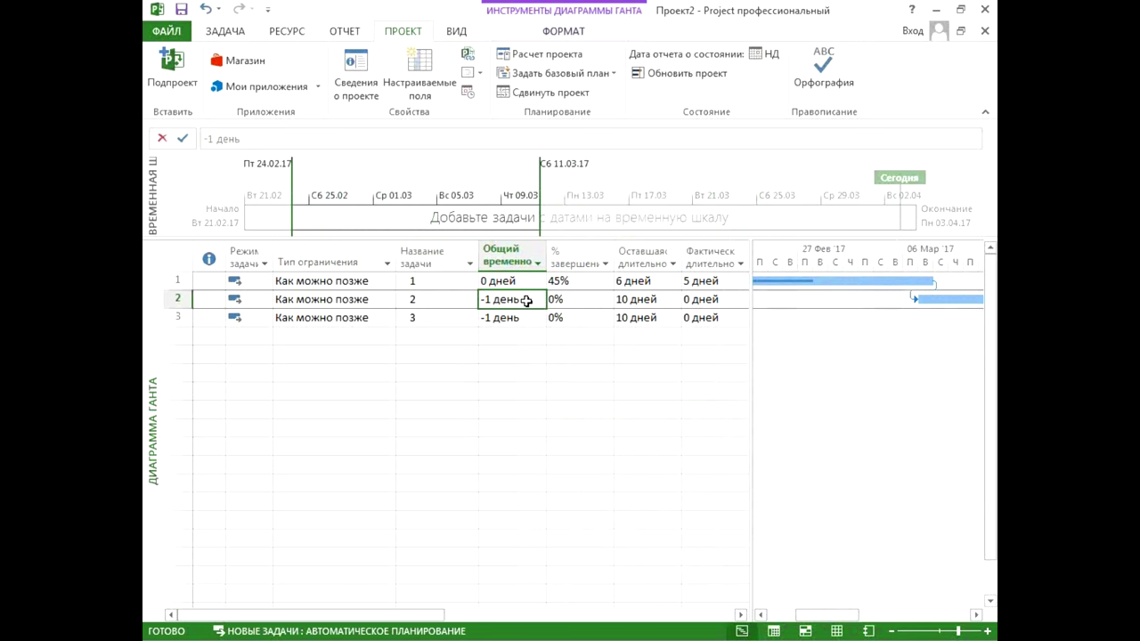
Step: Insert the Отклонение окончания column before Общий временной резерв and check the finish variance of tasks 3 and 1
{"action": "left_click", "coordinate": [505, 252]}
{"action": "right_click", "coordinate": [505, 252]}
{"action": "left_click", "coordinate": [535, 366]}
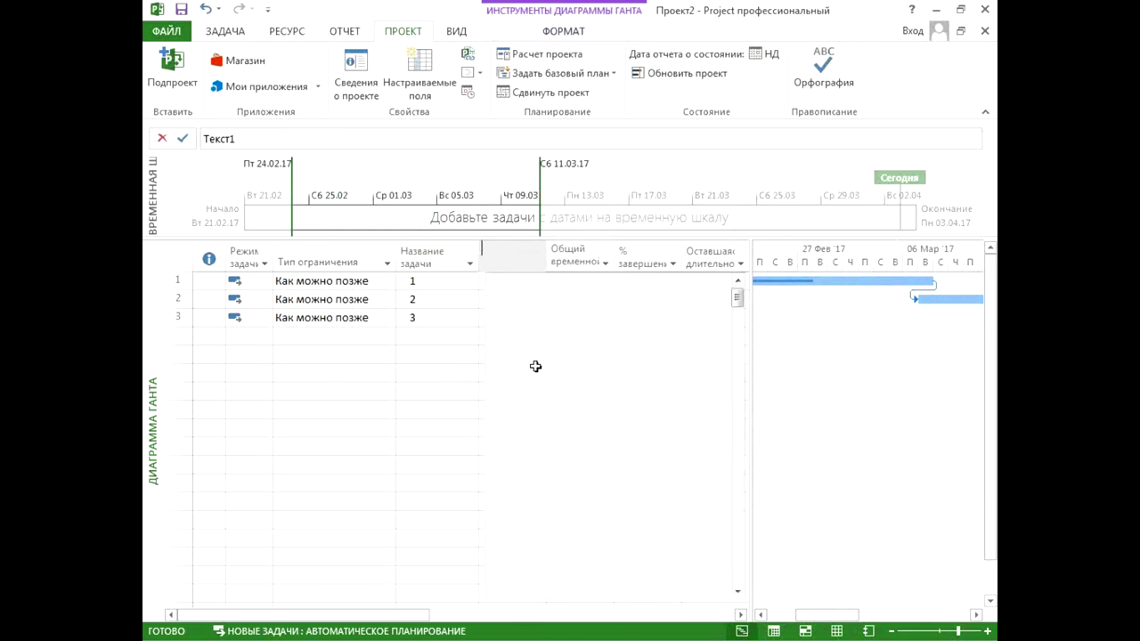
{"action": "type", "text": "онение окончания"}
{"action": "key", "text": "Down"}
{"action": "key", "text": "Down"}
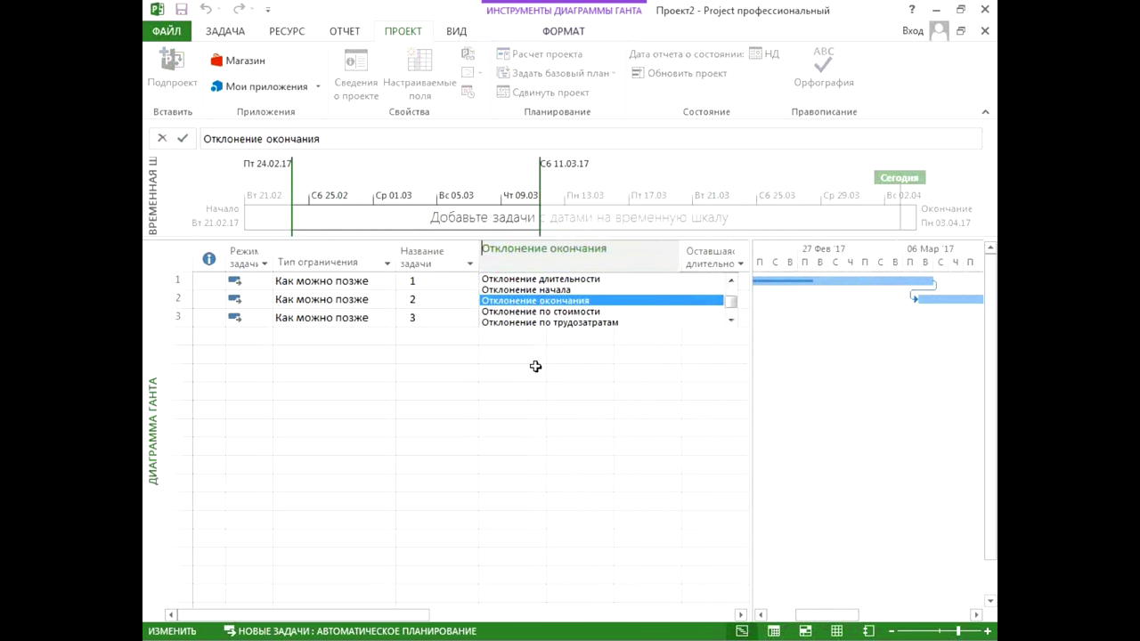
{"action": "key", "text": "Return"}
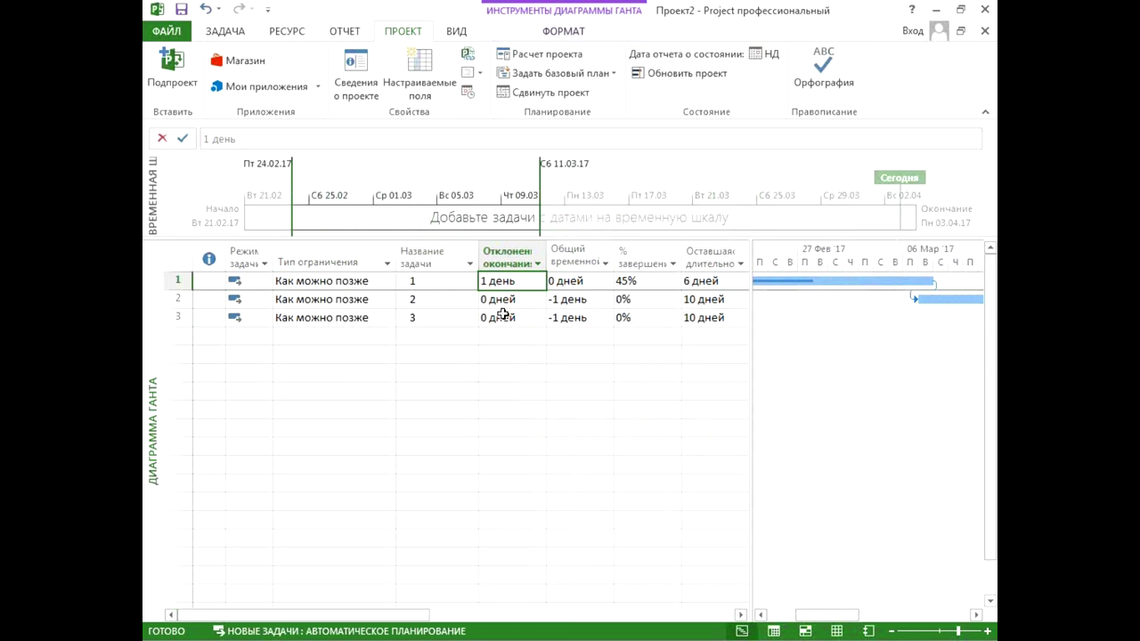
{"action": "left_click", "coordinate": [514, 316]}
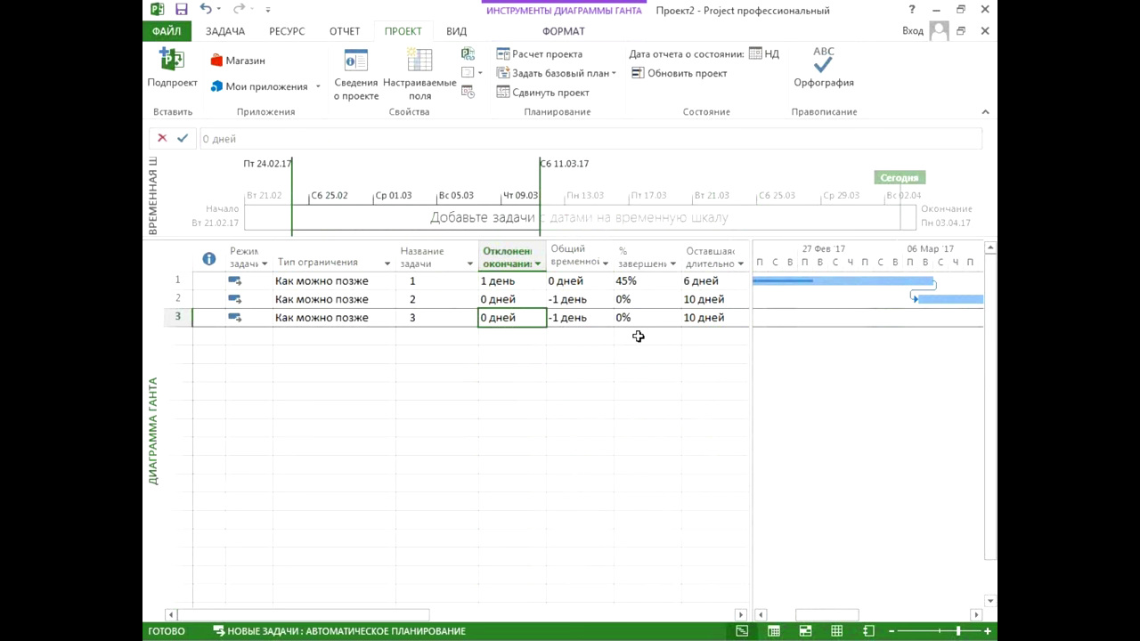
{"action": "left_click", "coordinate": [503, 282]}
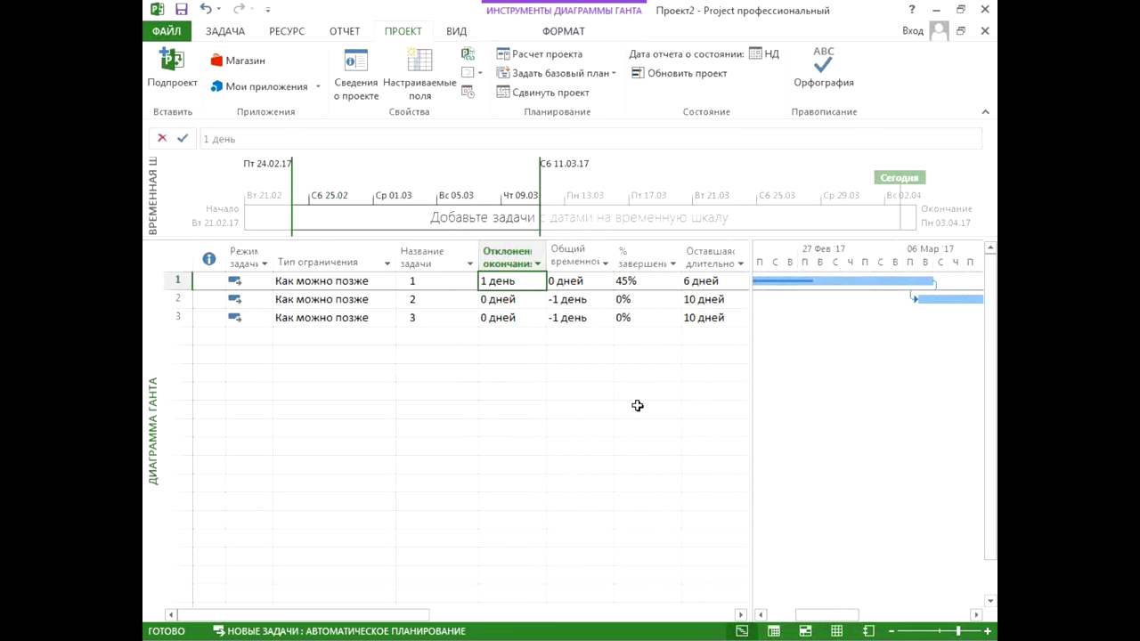
Step: Create a new blank project and select its first task name cell
{"action": "left_click", "coordinate": [183, 36]}
{"action": "left_click", "coordinate": [210, 114]}
{"action": "left_click", "coordinate": [330, 211]}
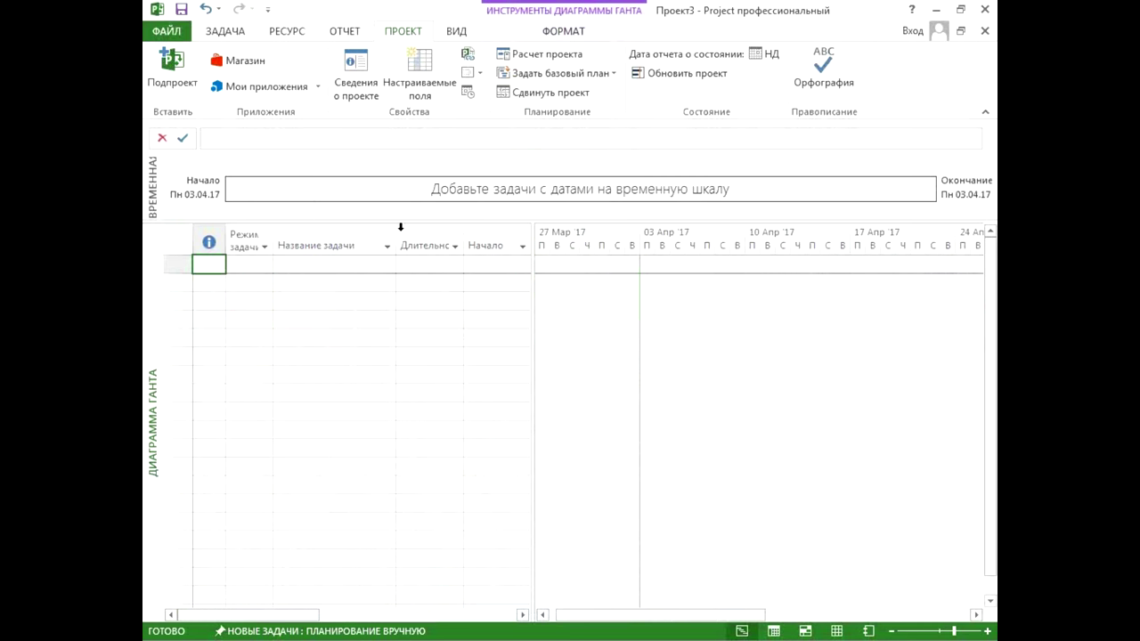
{"action": "left_click", "coordinate": [354, 267]}
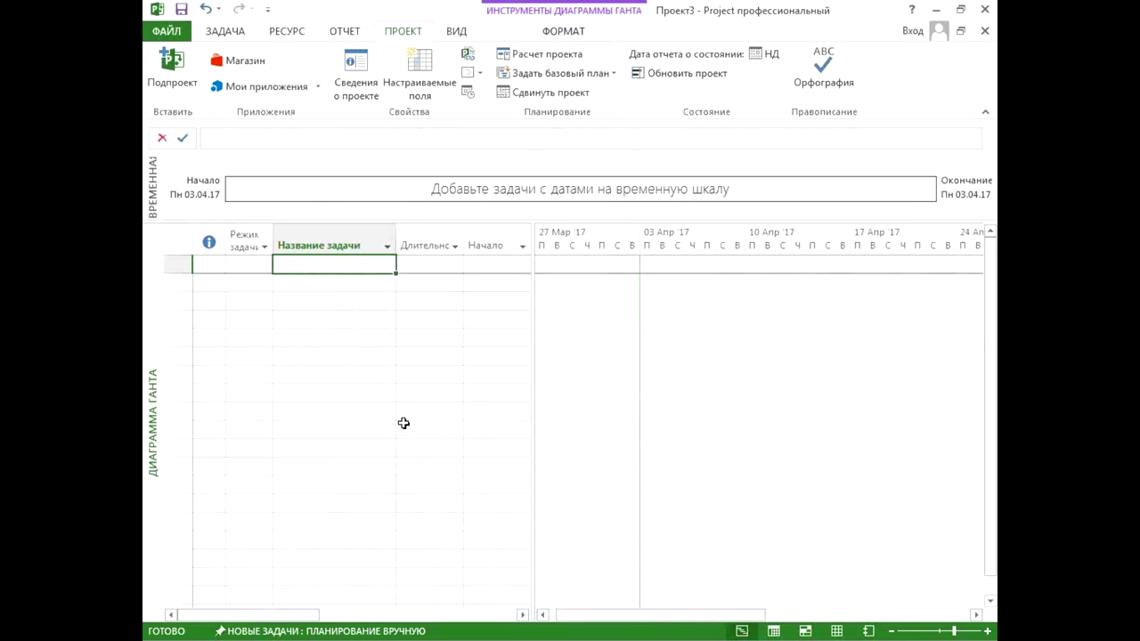
Step: Set the project's start date to 20.02.17 in the project information
{"action": "left_click", "coordinate": [356, 63]}
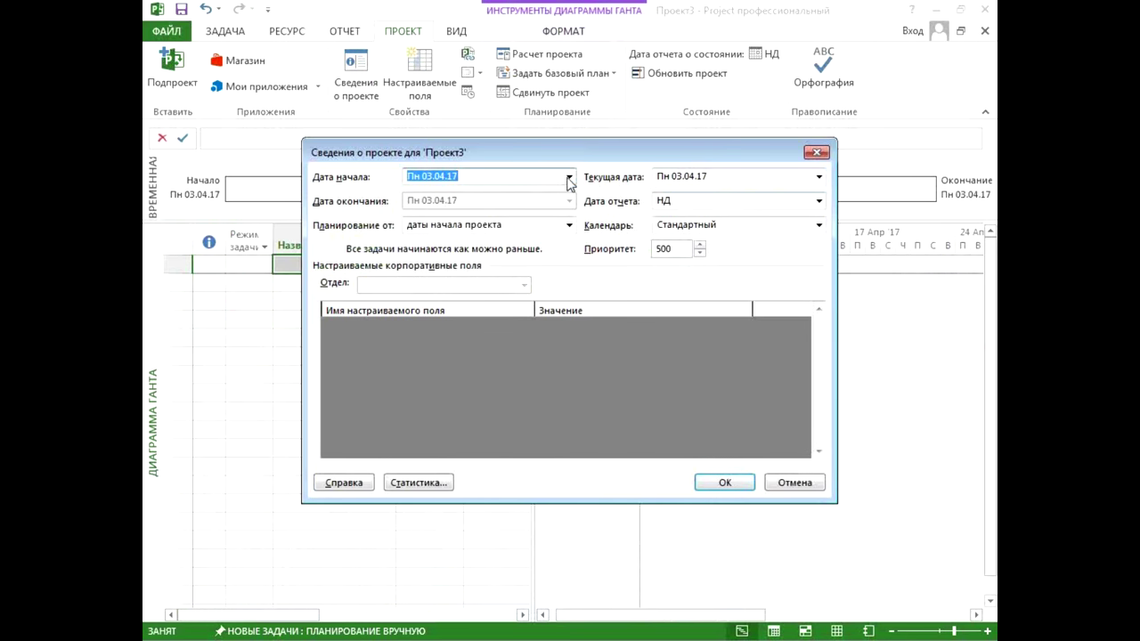
{"action": "left_click", "coordinate": [569, 177]}
{"action": "left_click", "coordinate": [430, 195]}
{"action": "left_click", "coordinate": [431, 195]}
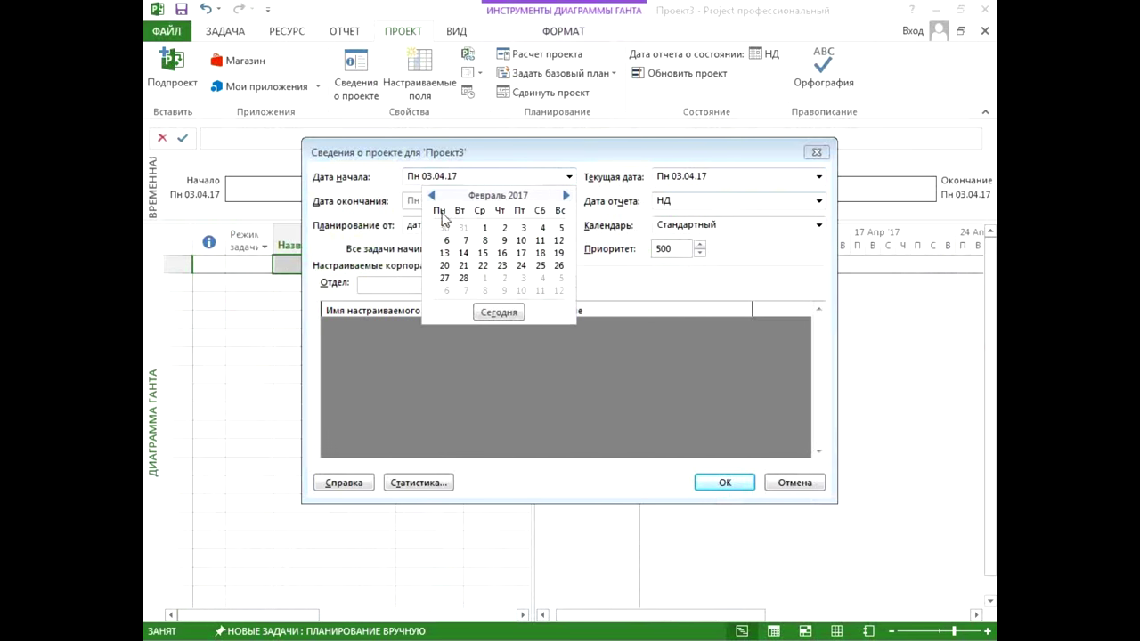
{"action": "left_click", "coordinate": [444, 265]}
{"action": "left_click", "coordinate": [703, 481]}
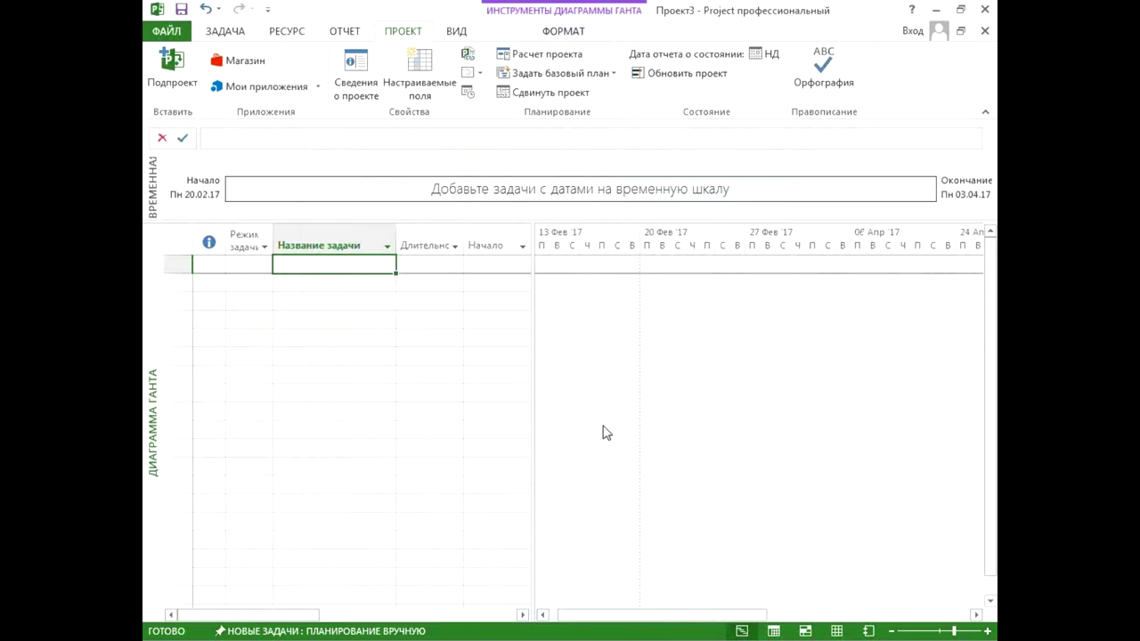
Step: Switch new tasks to automatic scheduling and enter three tasks named 1, 2 and 3
{"action": "left_click", "coordinate": [285, 630]}
{"action": "left_click", "coordinate": [279, 591]}
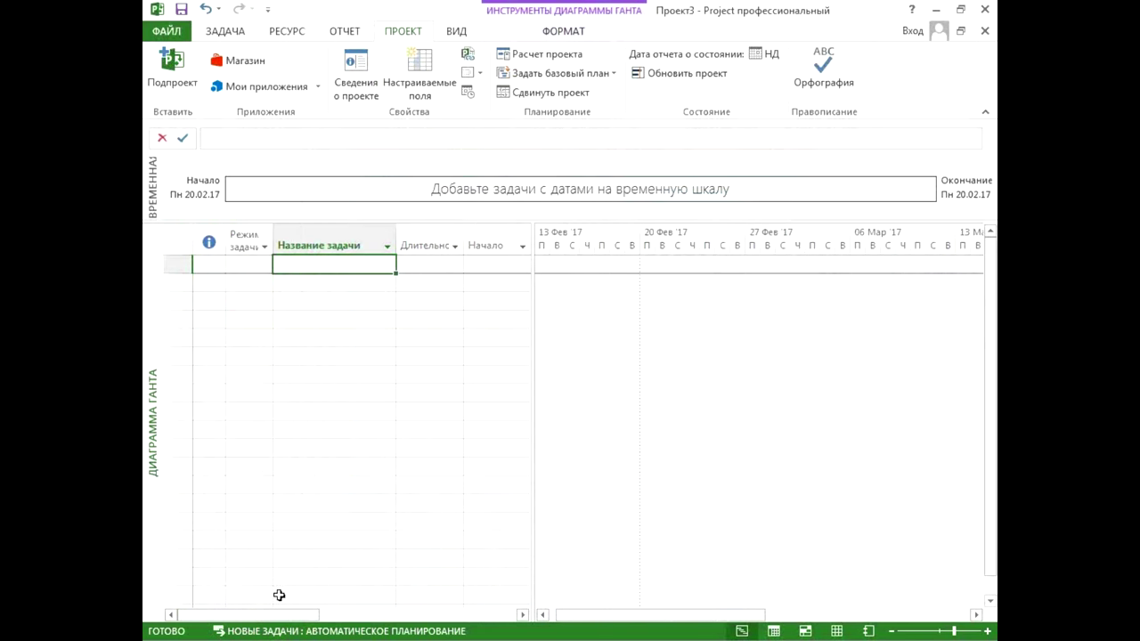
{"action": "type", "text": "1"}
{"action": "key", "text": "Return"}
{"action": "type", "text": "2"}
{"action": "key", "text": "Return"}
{"action": "type", "text": "3"}
{"action": "key", "text": "Return"}
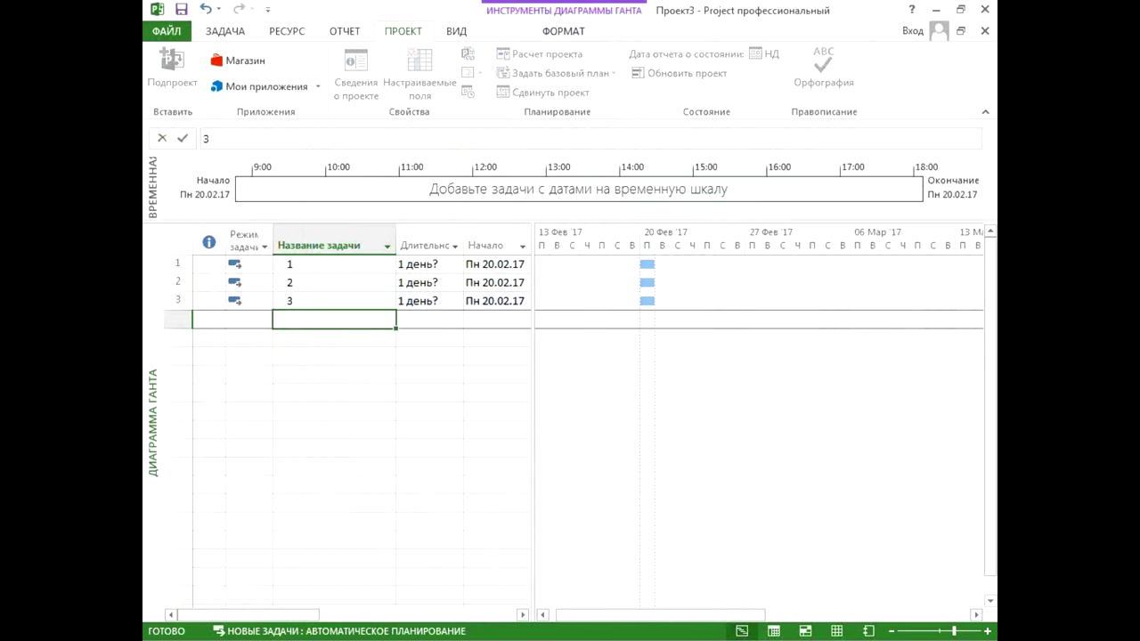
Step: Set the duration of tasks 1, 2 and 3 to 10 days and link the three tasks in sequence
{"action": "left_click", "coordinate": [413, 264]}
{"action": "type", "text": "10"}
{"action": "key", "text": "Return"}
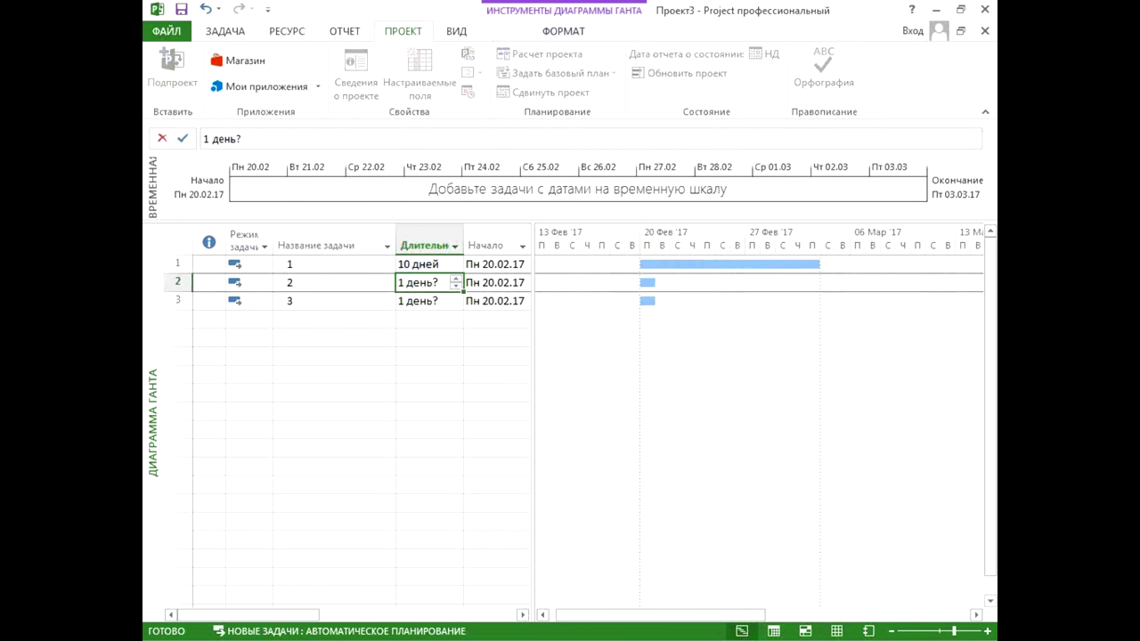
{"action": "left_click", "coordinate": [445, 265]}
{"action": "left_click_drag", "start_coordinate": [461, 273], "coordinate": [460, 305]}
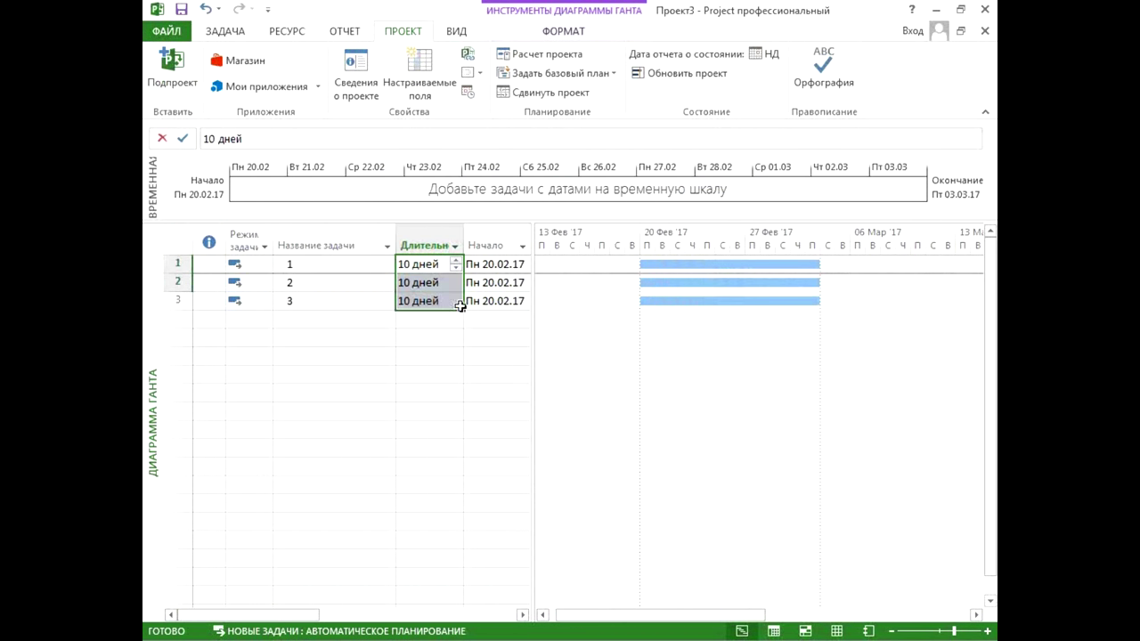
{"action": "left_click", "coordinate": [229, 30]}
{"action": "left_click", "coordinate": [486, 86]}
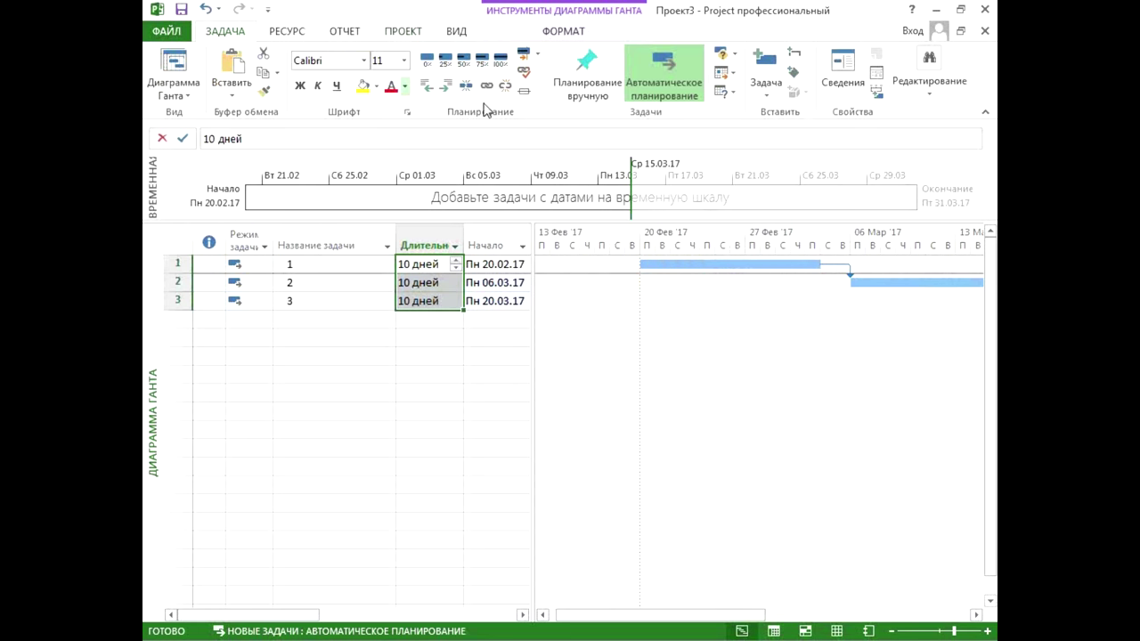
Step: Widen the task table to show the finish date column and check the finish date of task 3
{"action": "left_click", "coordinate": [410, 372]}
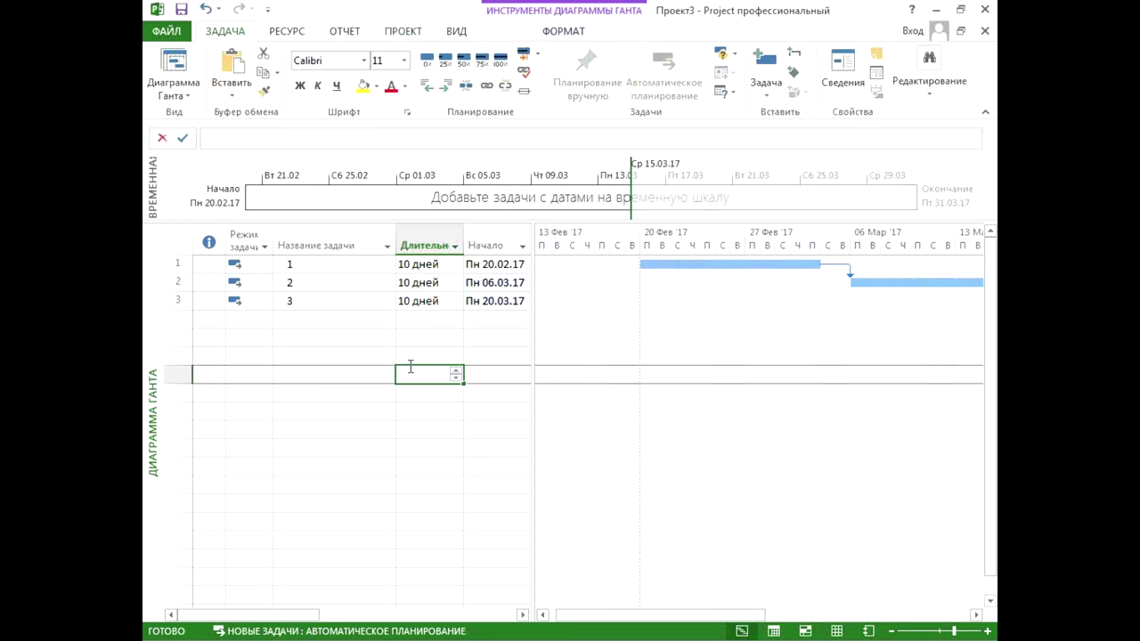
{"action": "left_click", "coordinate": [343, 264]}
{"action": "left_click_drag", "start_coordinate": [540, 339], "coordinate": [597, 341]}
{"action": "left_click", "coordinate": [574, 301]}
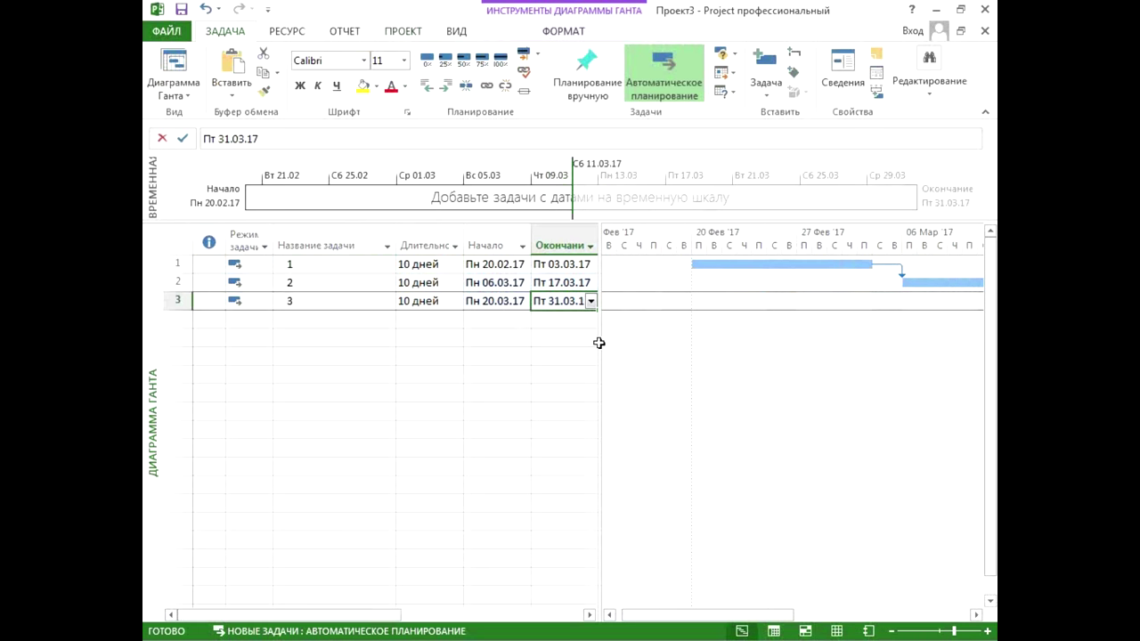
{"action": "left_click", "coordinate": [371, 266]}
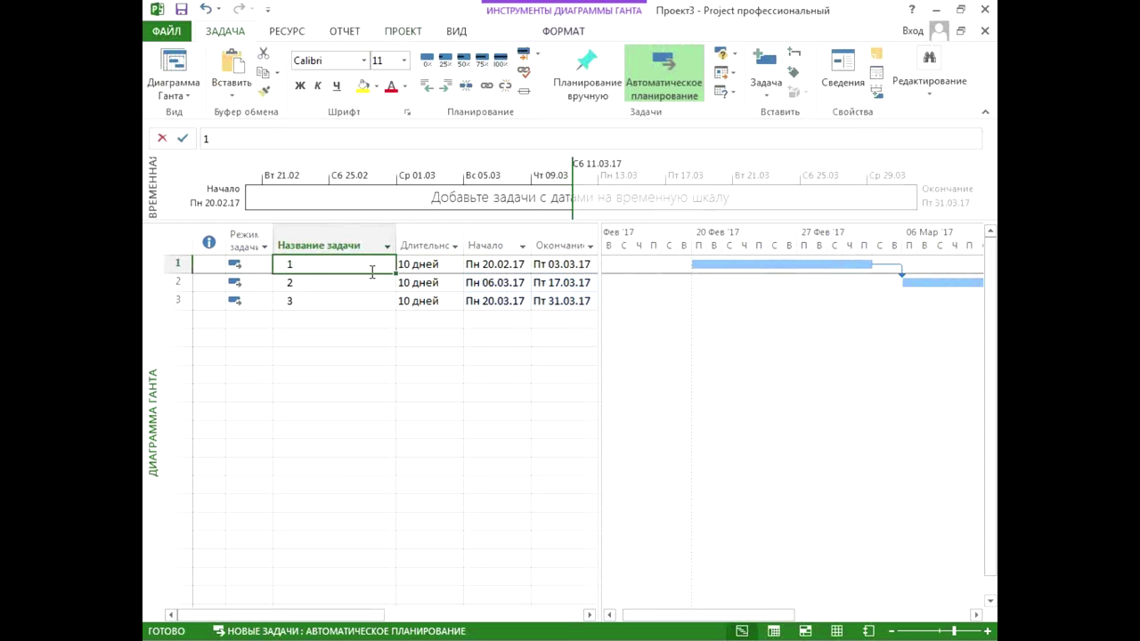
Step: Set the project's start date to 21.02.17 in the project information
{"action": "left_click", "coordinate": [481, 264]}
{"action": "left_click", "coordinate": [344, 33]}
{"action": "left_click", "coordinate": [415, 33]}
{"action": "left_click", "coordinate": [356, 73]}
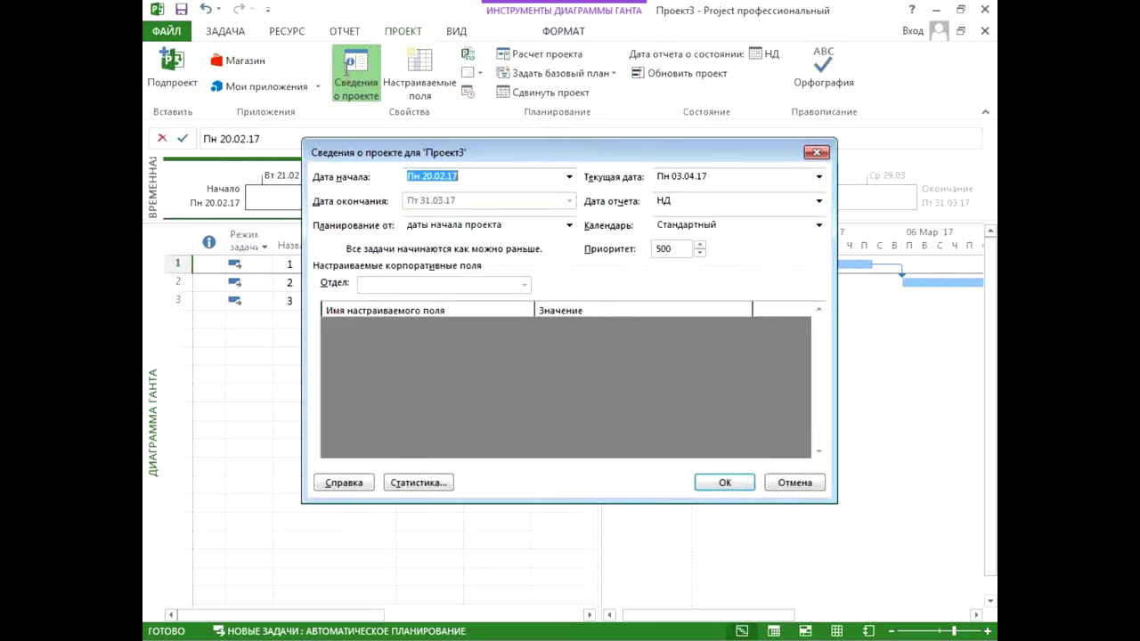
{"action": "left_click", "coordinate": [568, 177]}
{"action": "left_click", "coordinate": [463, 266]}
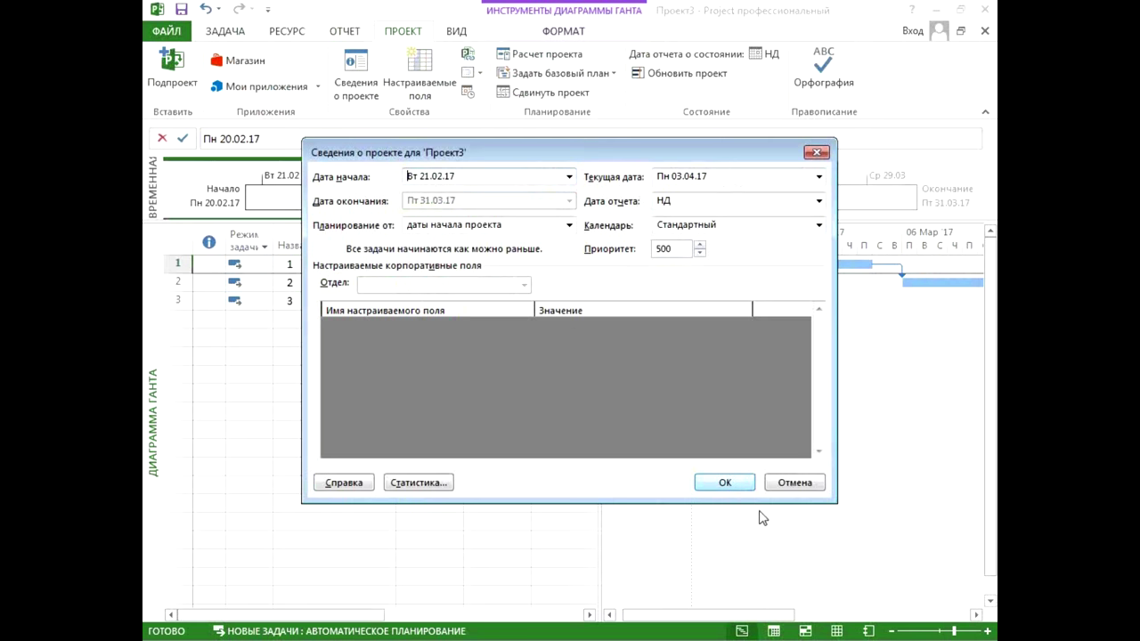
{"action": "left_click", "coordinate": [733, 483]}
{"action": "left_click", "coordinate": [570, 317]}
{"action": "left_click", "coordinate": [378, 284]}
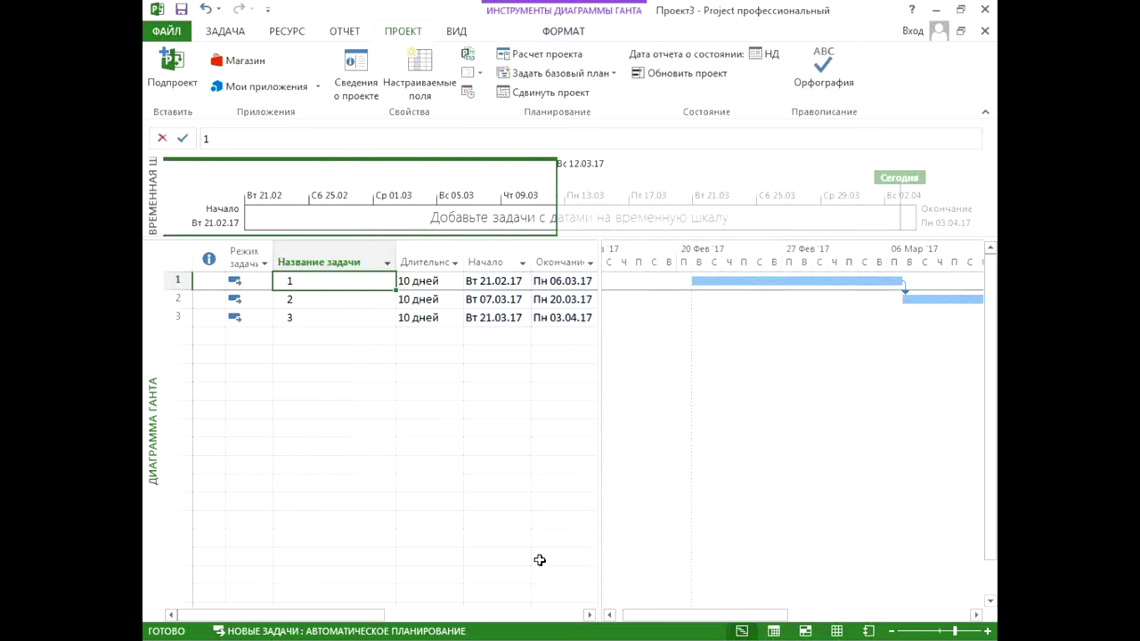
Step: Insert a "Тип ограничения" column before the task name column
{"action": "left_click", "coordinate": [287, 258]}
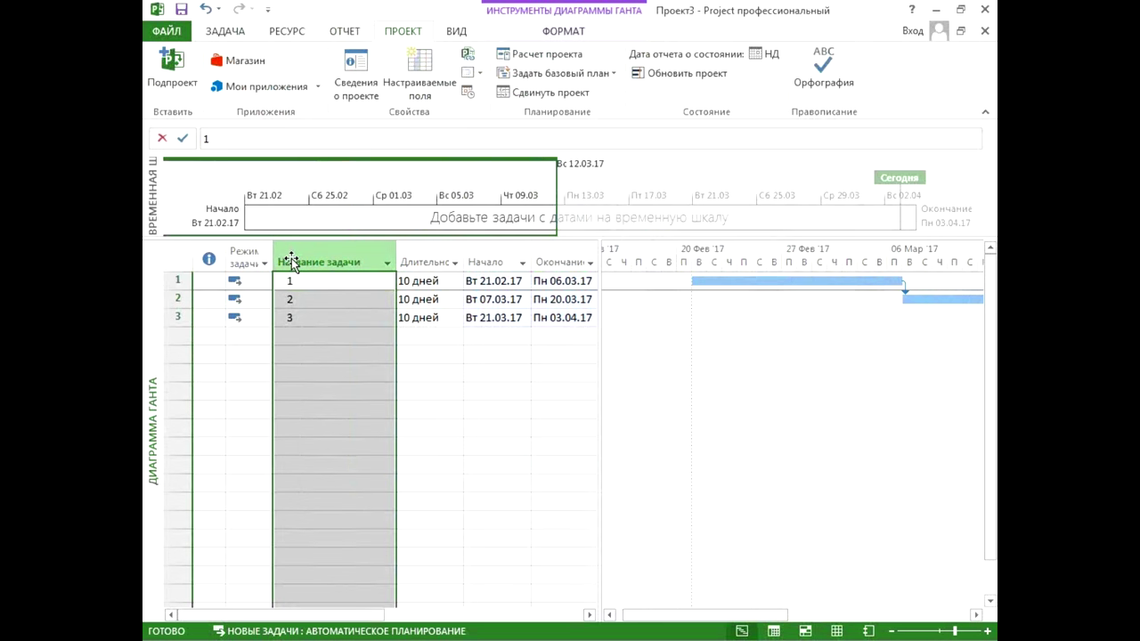
{"action": "right_click", "coordinate": [294, 260]}
{"action": "left_click", "coordinate": [359, 374]}
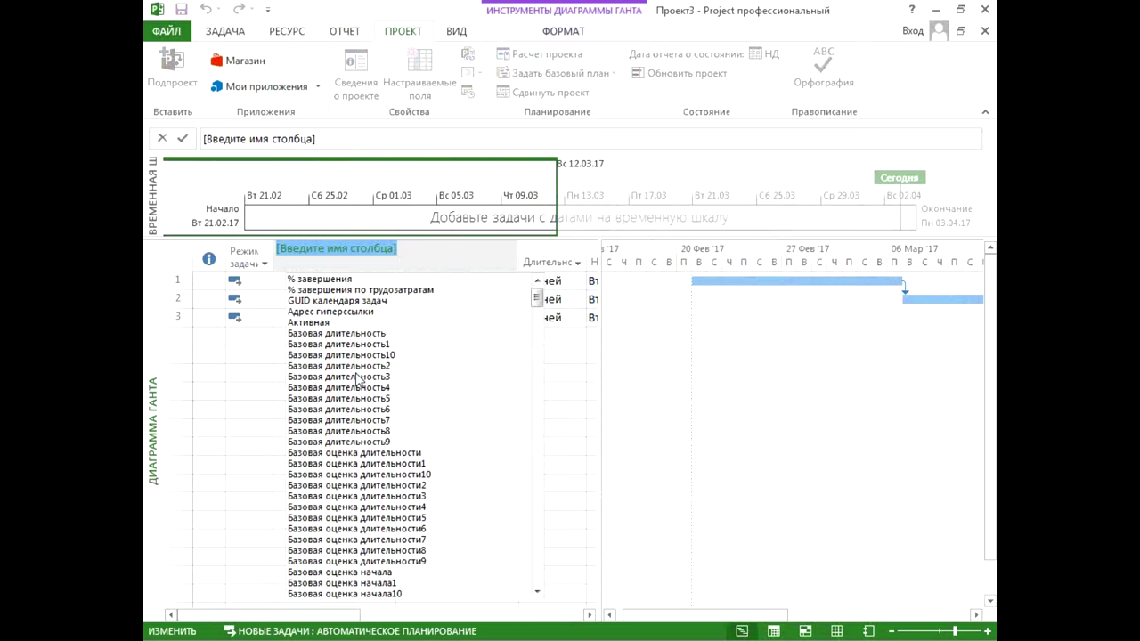
{"action": "type", "text": "ти"}
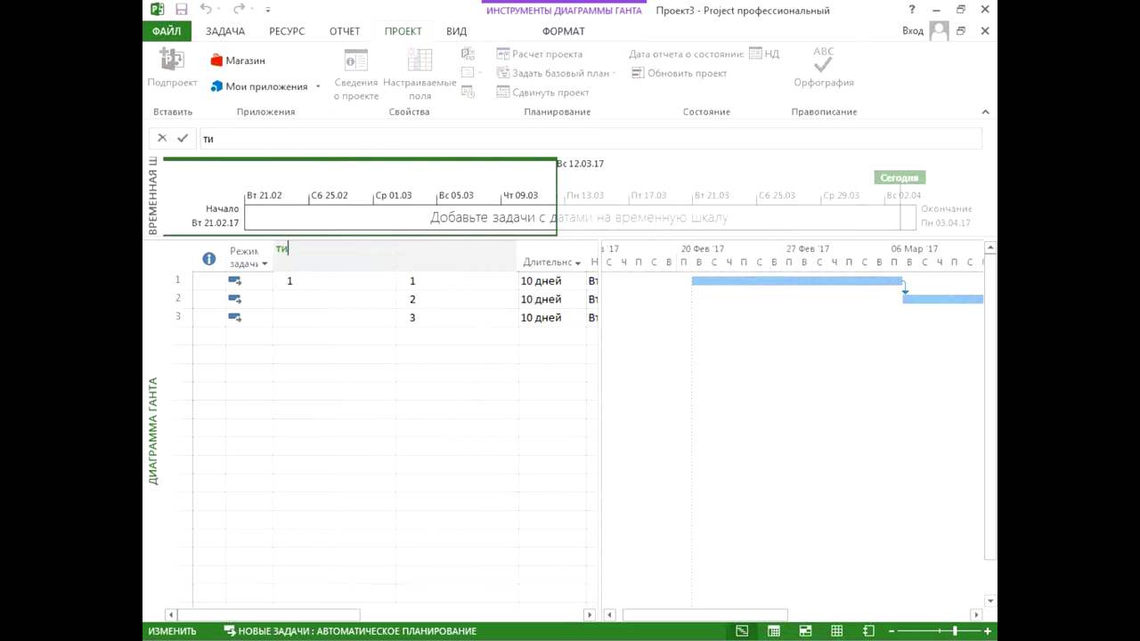
{"action": "type", "text": "оп"}
{"action": "key", "text": "Down"}
{"action": "key", "text": "Down"}
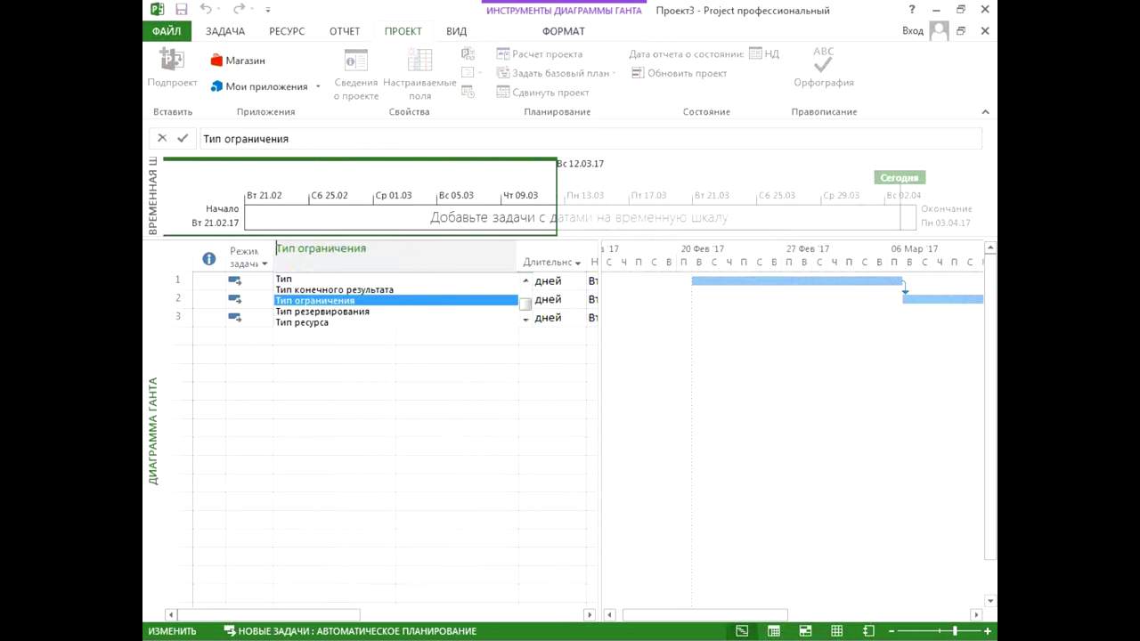
{"action": "key", "text": "Return"}
{"action": "left_click", "coordinate": [379, 271]}
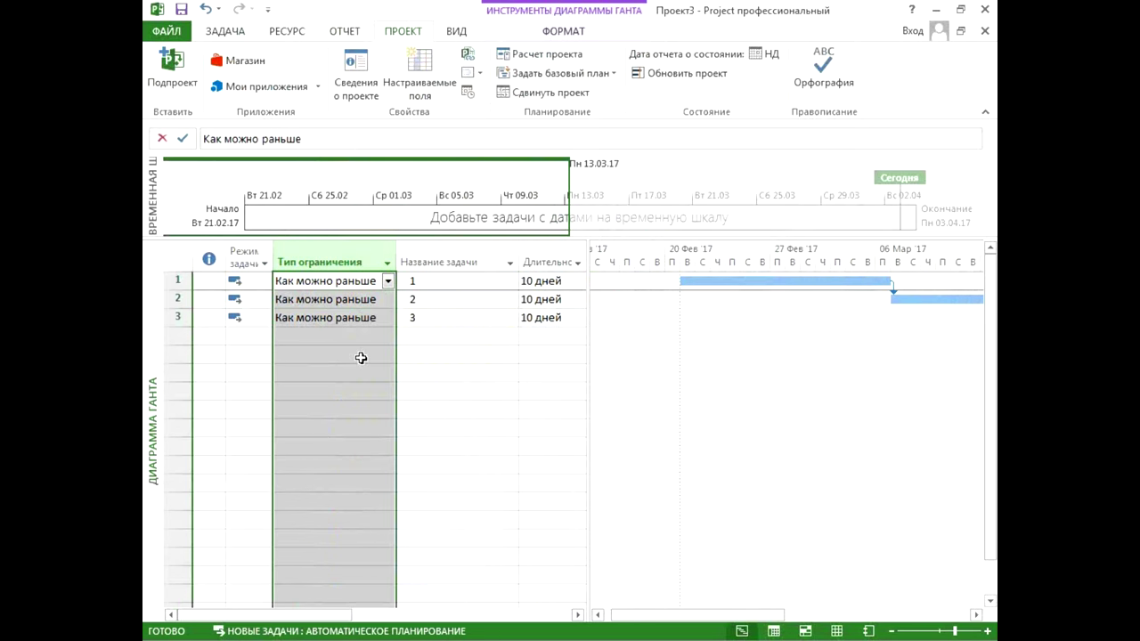
Step: Insert a "Крайний срок" column before the constraint type column
{"action": "right_click", "coordinate": [299, 262]}
{"action": "left_click", "coordinate": [338, 376]}
{"action": "type", "text": "крайний срок"}
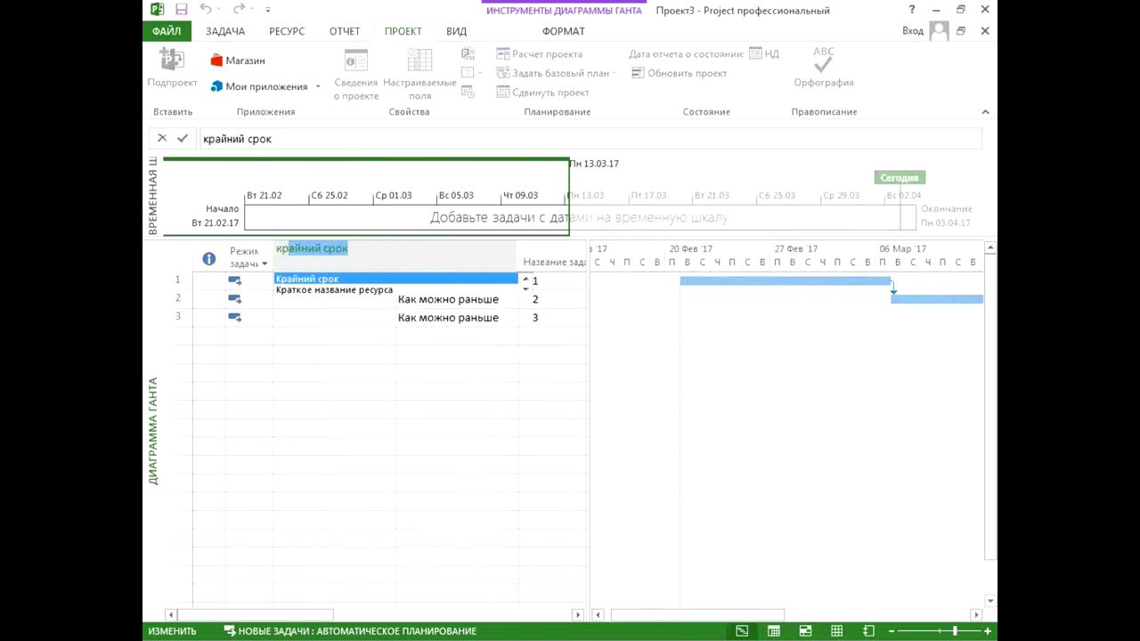
{"action": "key", "text": "Return"}
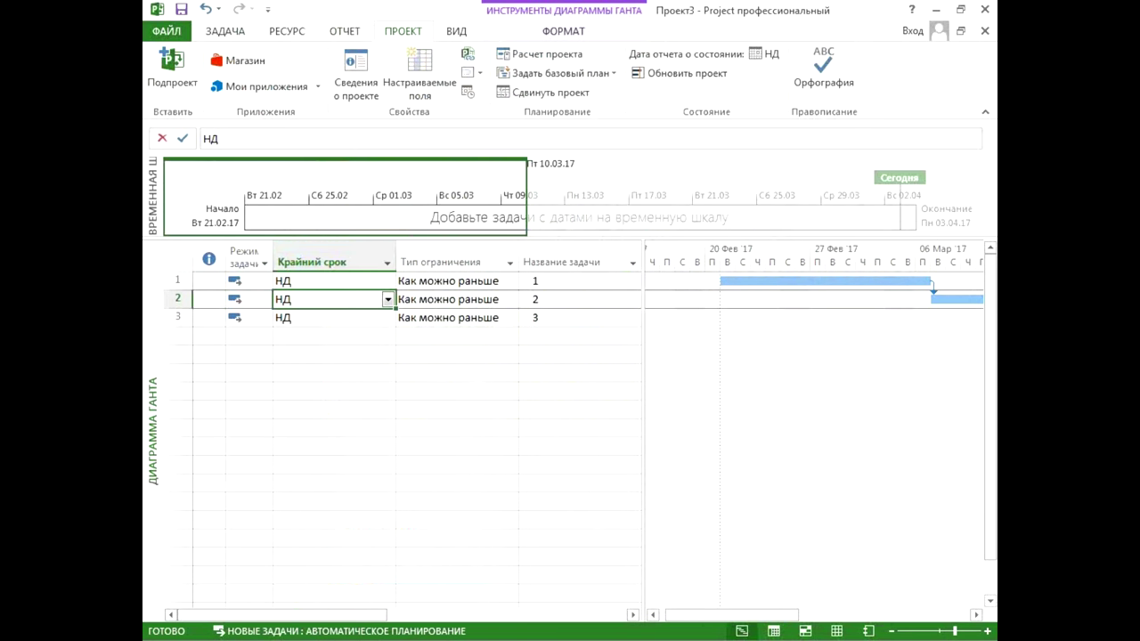
Step: Set the deadline of task 3 to 03.04.17 and view its marker on the Gantt chart
{"action": "left_click", "coordinate": [365, 319]}
{"action": "left_click", "coordinate": [388, 317]}
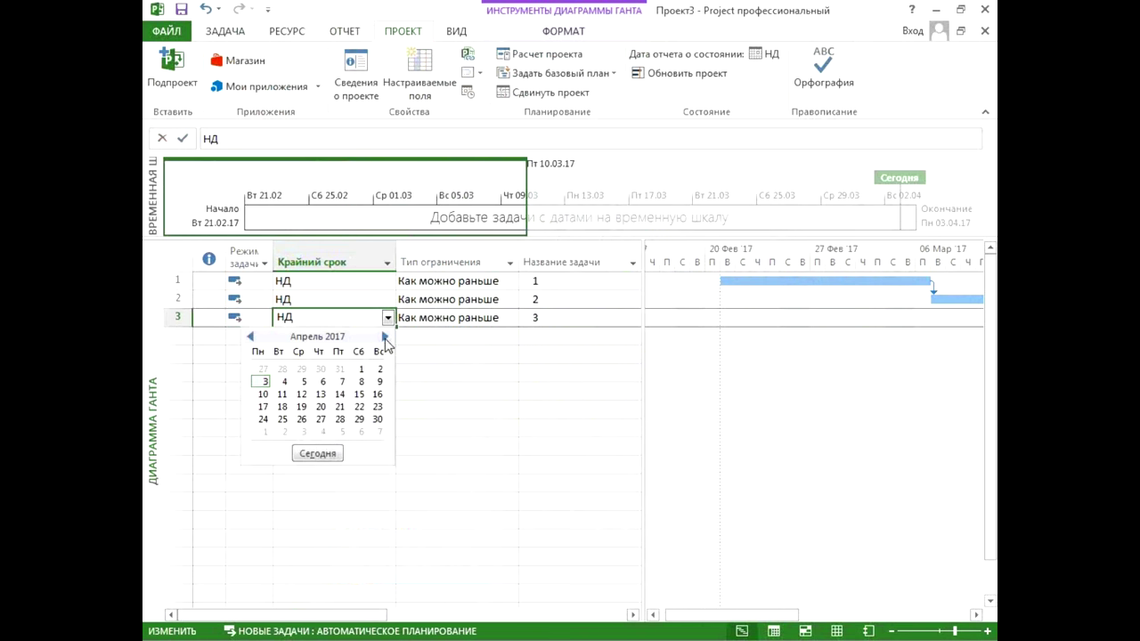
{"action": "left_click", "coordinate": [264, 382]}
{"action": "left_click", "coordinate": [381, 387]}
{"action": "left_click", "coordinate": [351, 328]}
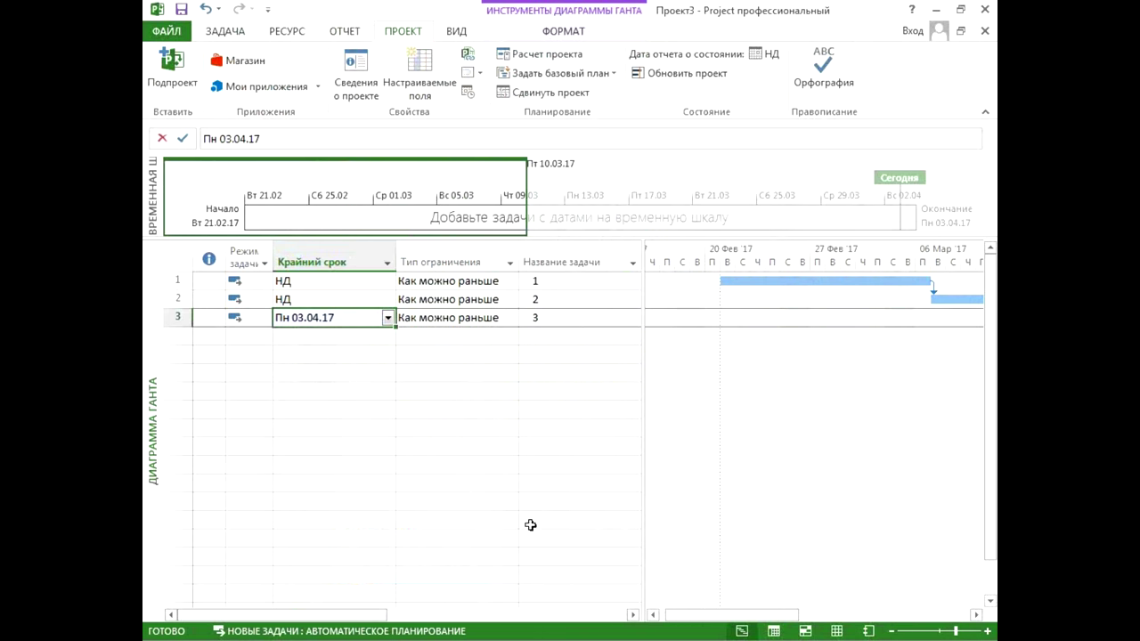
{"action": "left_click_drag", "start_coordinate": [725, 614], "coordinate": [910, 613]}
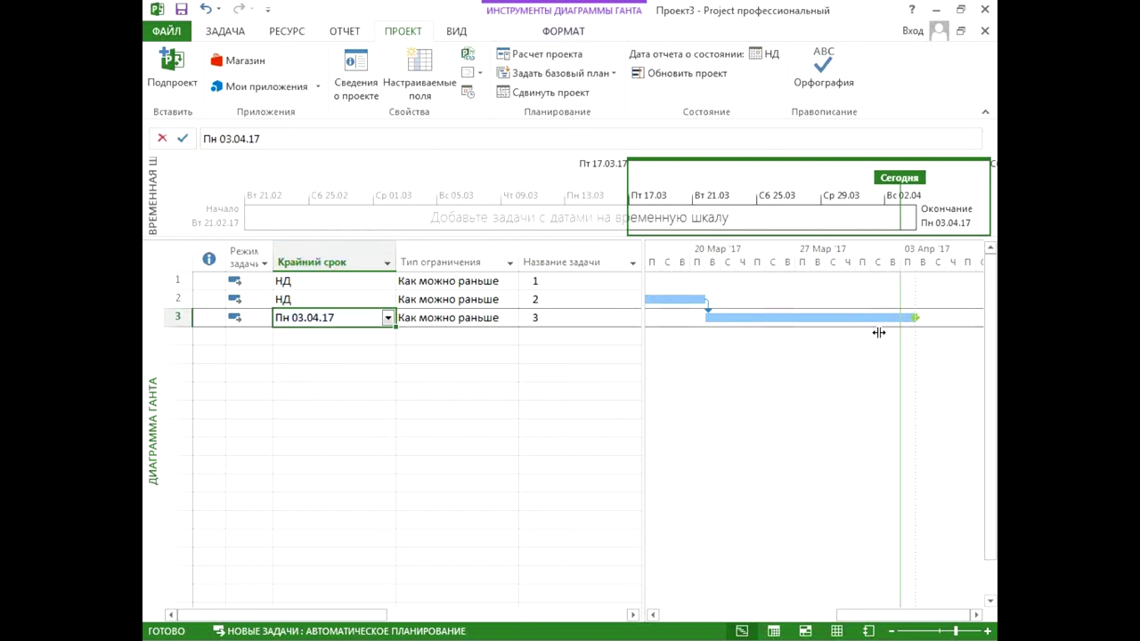
Step: Save a baseline for the project
{"action": "left_click", "coordinate": [347, 261]}
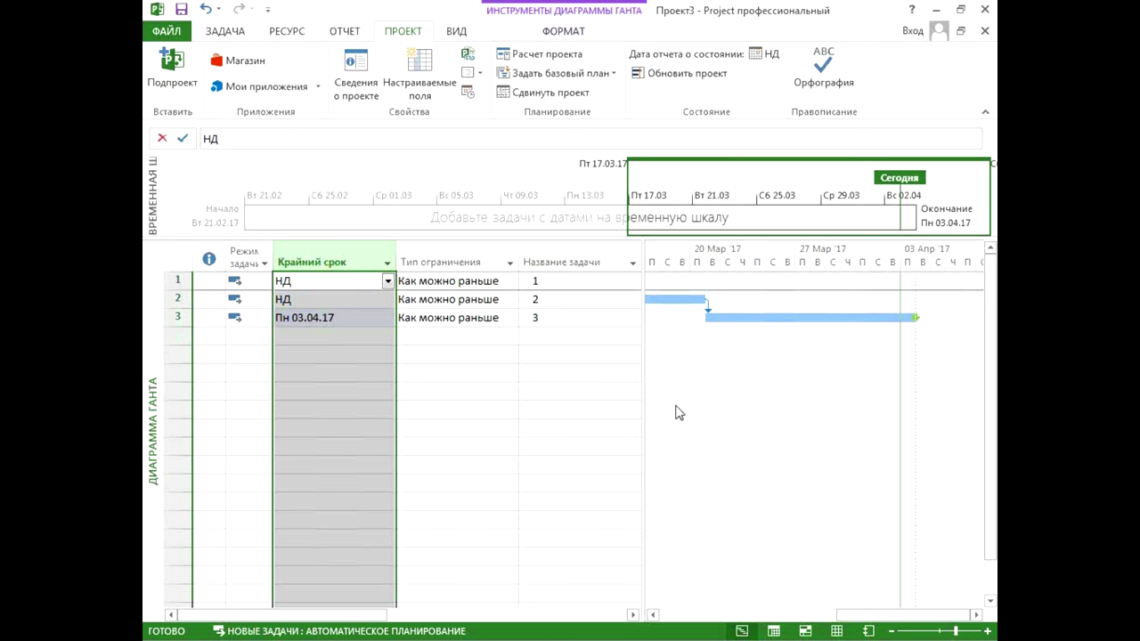
{"action": "left_click", "coordinate": [659, 74]}
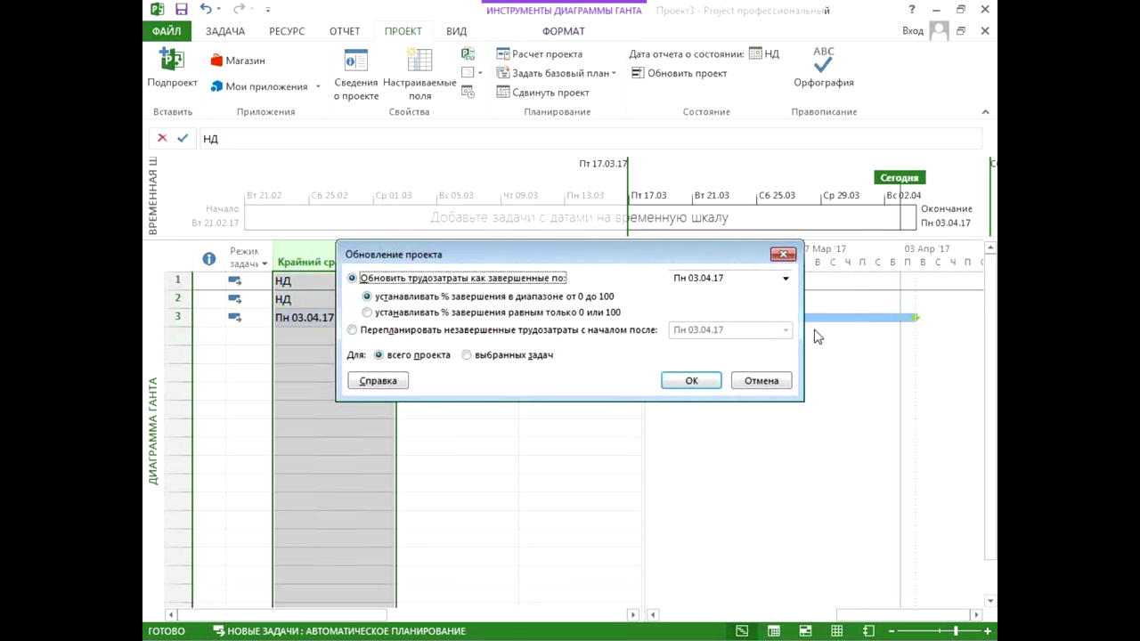
{"action": "key", "text": "Escape"}
{"action": "left_click", "coordinate": [602, 77]}
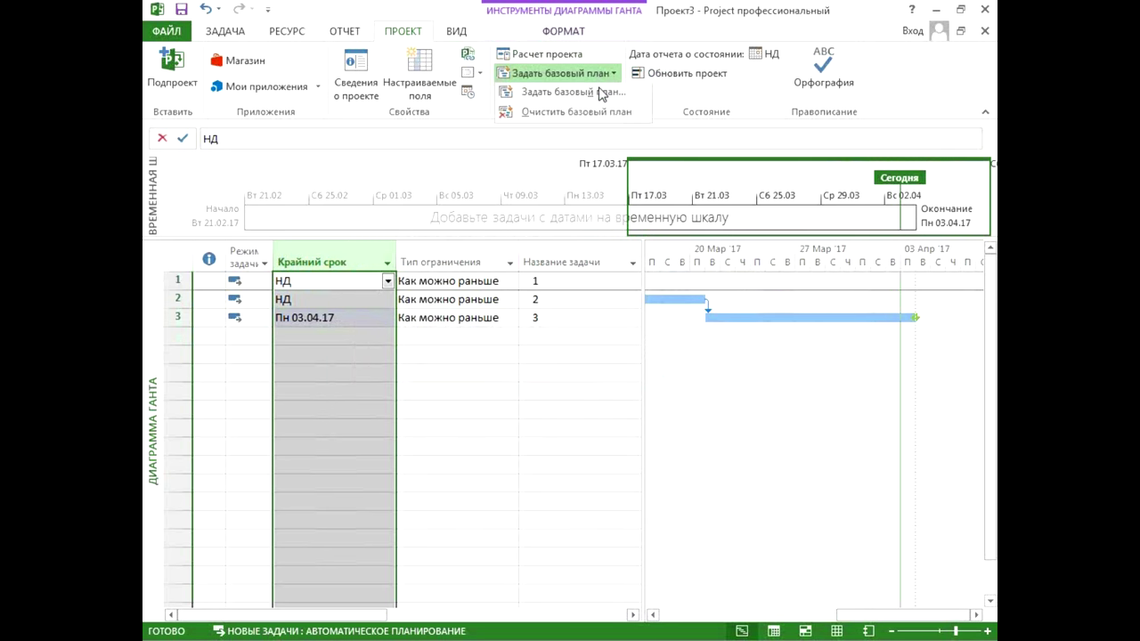
{"action": "left_click", "coordinate": [603, 100]}
{"action": "left_click", "coordinate": [617, 446]}
Step: Widen the task table and insert a "Фактическая длительность" column before the duration column
{"action": "left_click_drag", "start_coordinate": [648, 416], "coordinate": [780, 412]}
{"action": "right_click", "coordinate": [674, 259]}
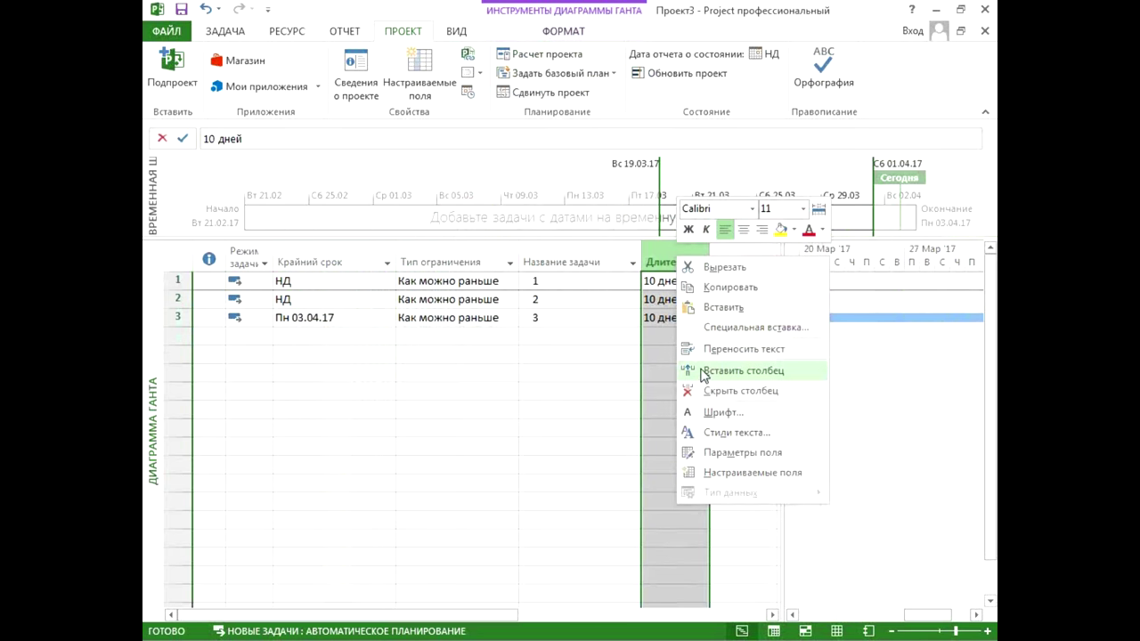
{"action": "left_click", "coordinate": [700, 370]}
{"action": "type", "text": "факт. сверхурочн. тр-затраты"}
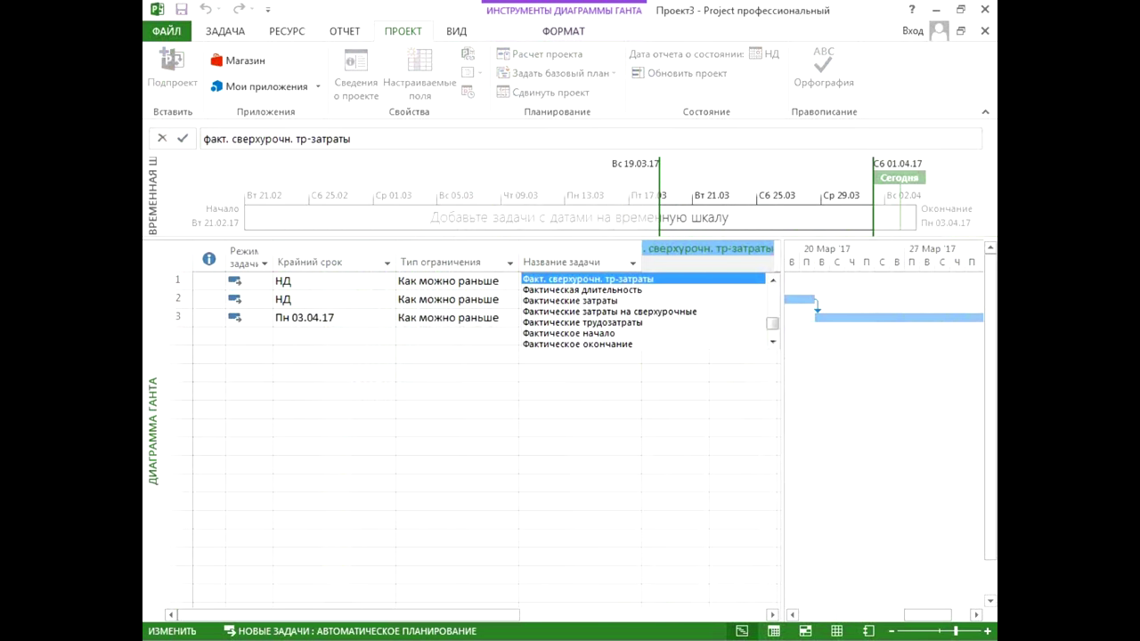
{"action": "left_click", "coordinate": [581, 289]}
Step: Insert a "Оставшаяся длительность" column before the actual duration column
{"action": "right_click", "coordinate": [663, 258]}
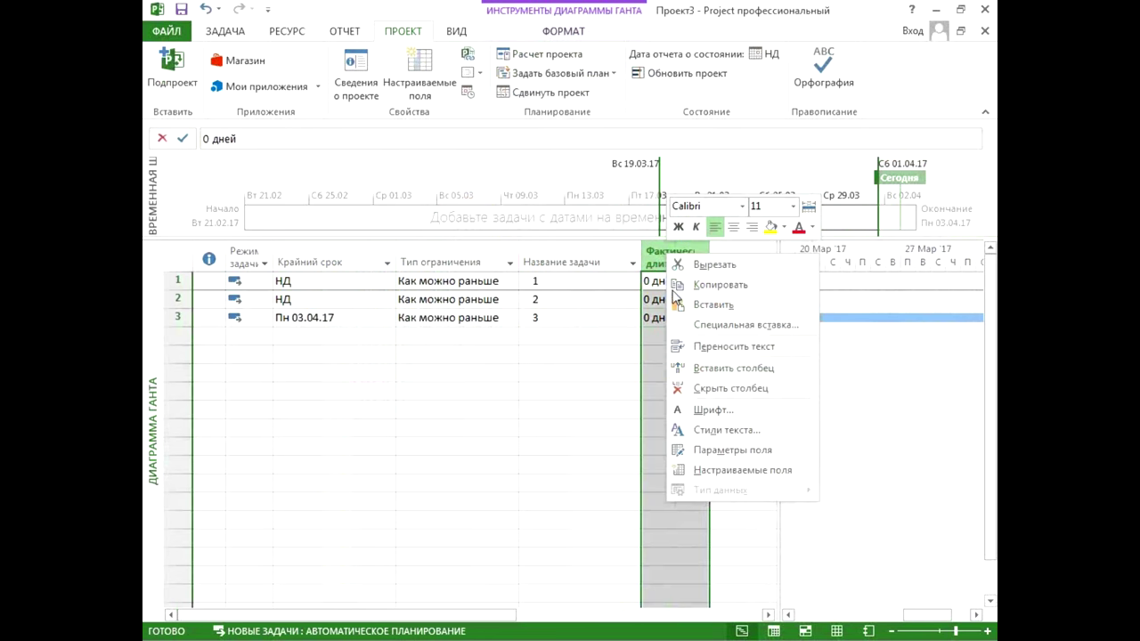
{"action": "left_click", "coordinate": [688, 369]}
{"action": "type", "text": "ост"}
{"action": "key", "text": "Return"}
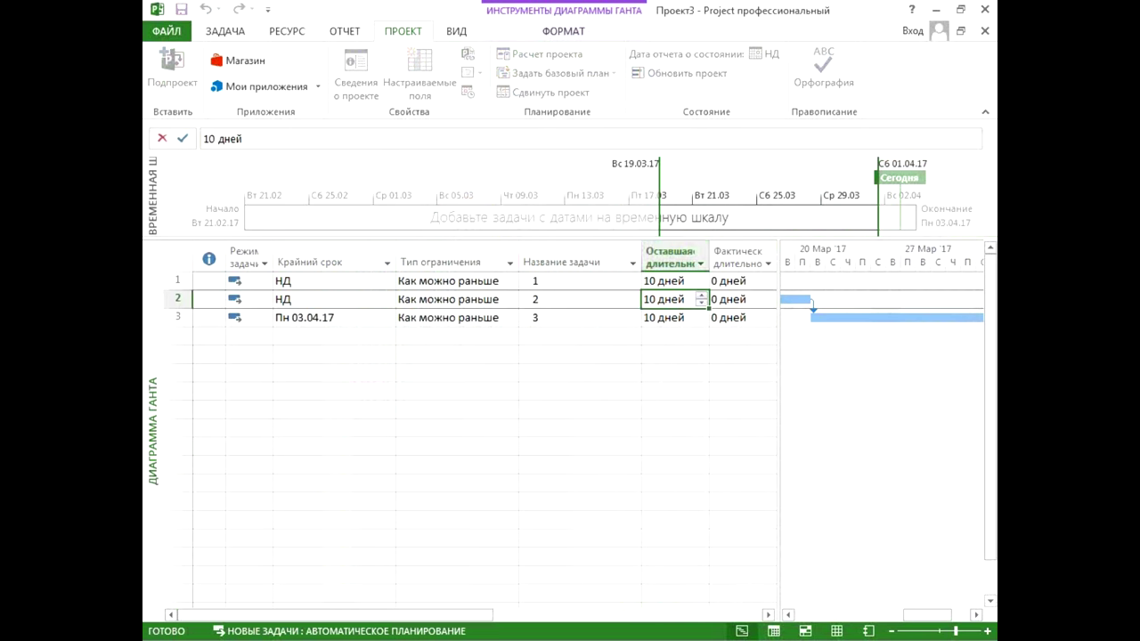
Step: Insert a "% завершения" column before the remaining duration column
{"action": "right_click", "coordinate": [675, 254]}
{"action": "left_click", "coordinate": [700, 370]}
{"action": "type", "text": "% завершен"}
{"action": "key", "text": "Return"}
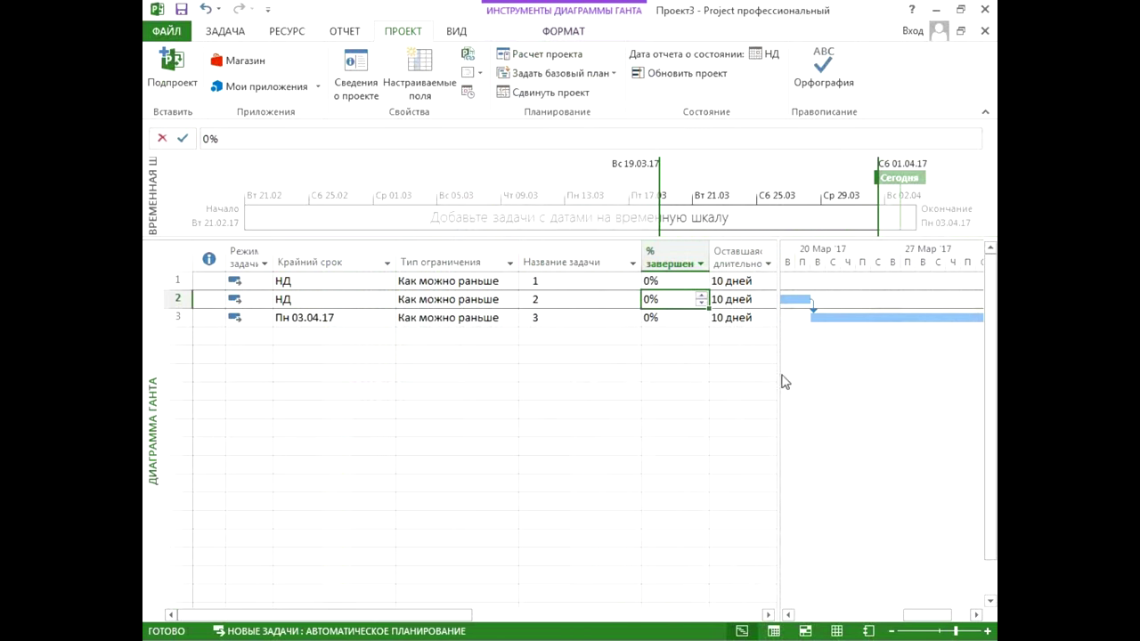
Step: Widen the task table to show the actual duration column and set the actual duration of task 1 to 5 days
{"action": "left_click_drag", "start_coordinate": [781, 376], "coordinate": [852, 360]}
{"action": "left_click", "coordinate": [812, 291]}
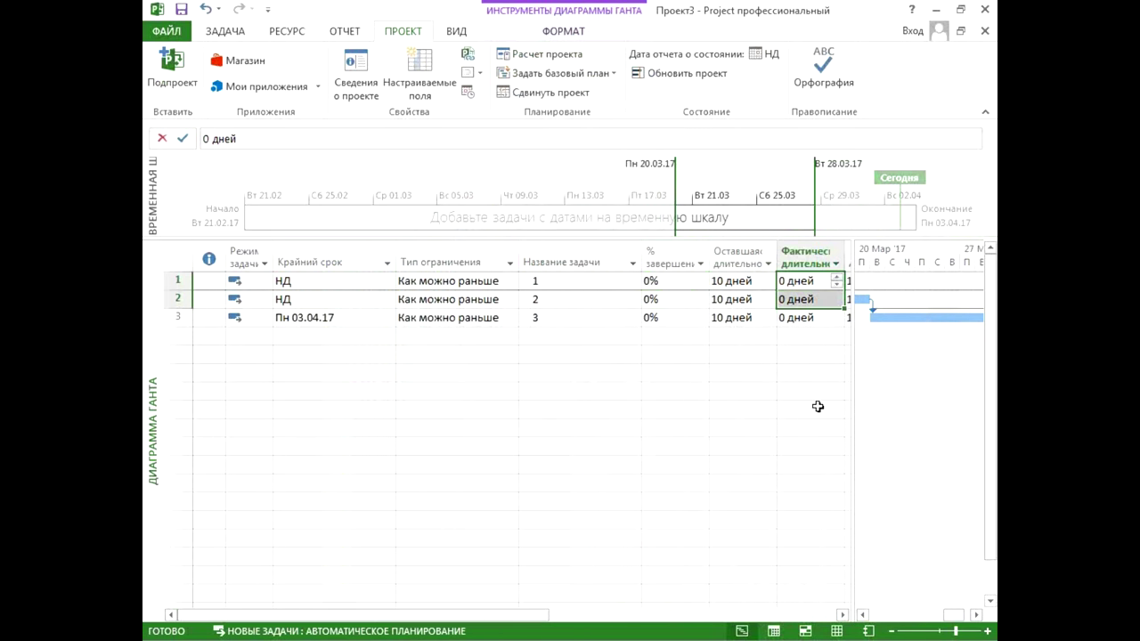
{"action": "left_click", "coordinate": [818, 407]}
{"action": "left_click", "coordinate": [808, 285]}
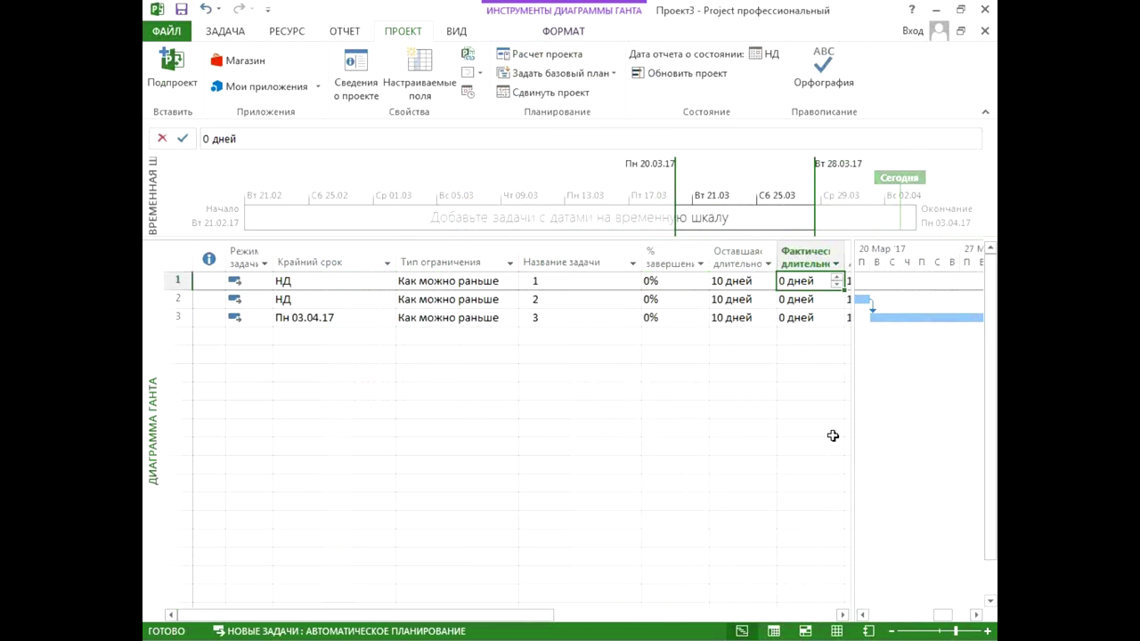
{"action": "type", "text": "5"}
{"action": "key", "text": "Return"}
{"action": "key", "text": "Up"}
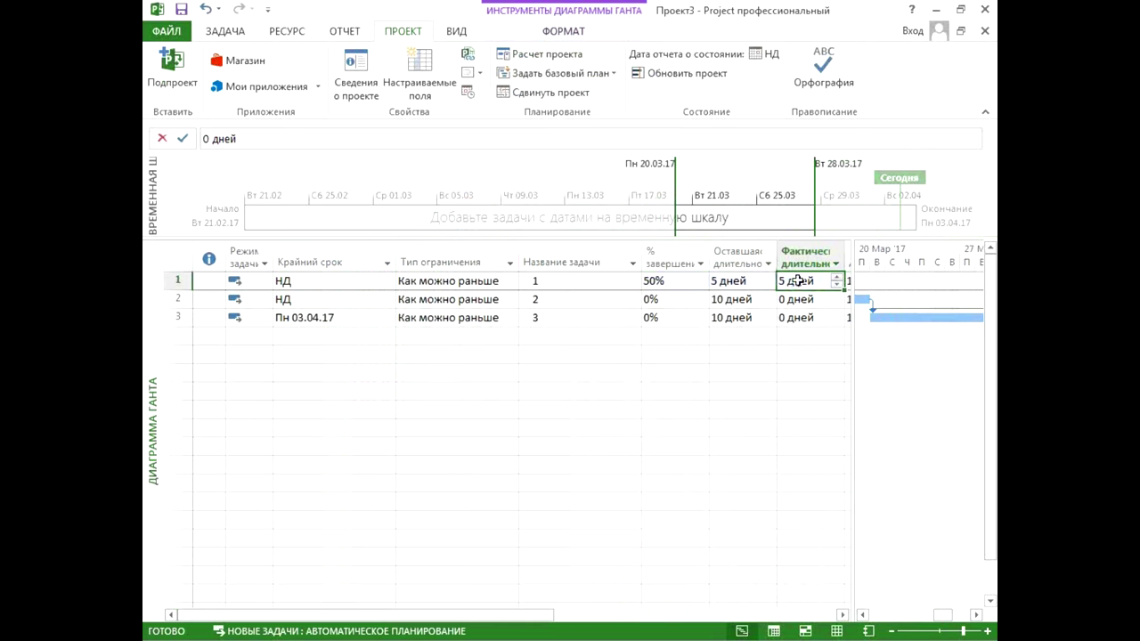
Step: Set the remaining duration of task 1 to 6 days and check its completion percentage
{"action": "key", "text": "Left"}
{"action": "type", "text": "6"}
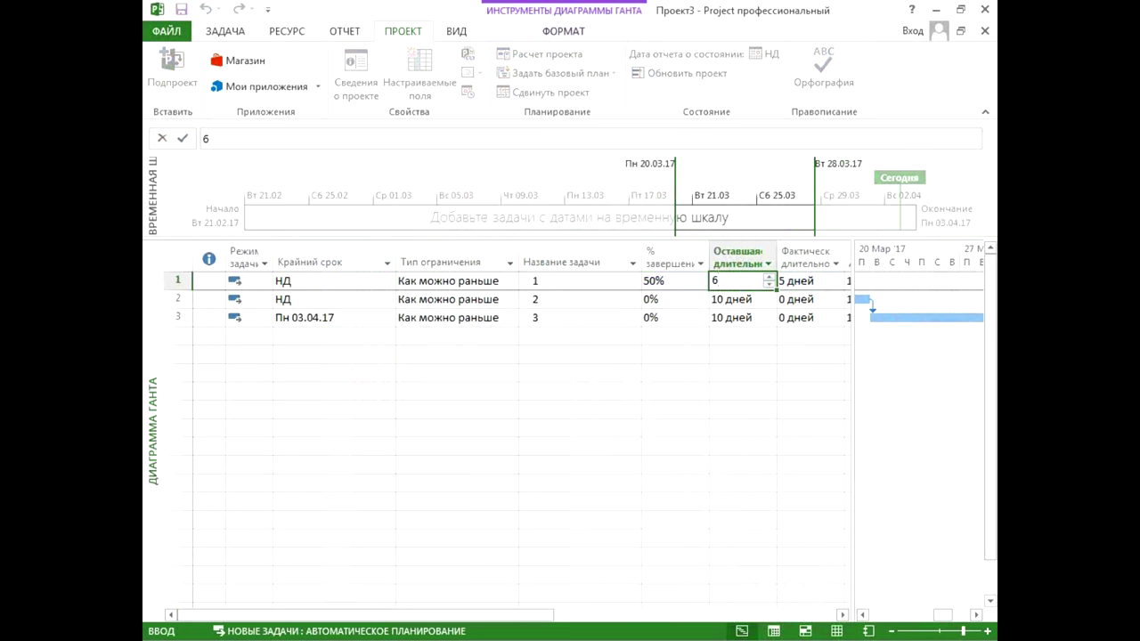
{"action": "key", "text": "Return"}
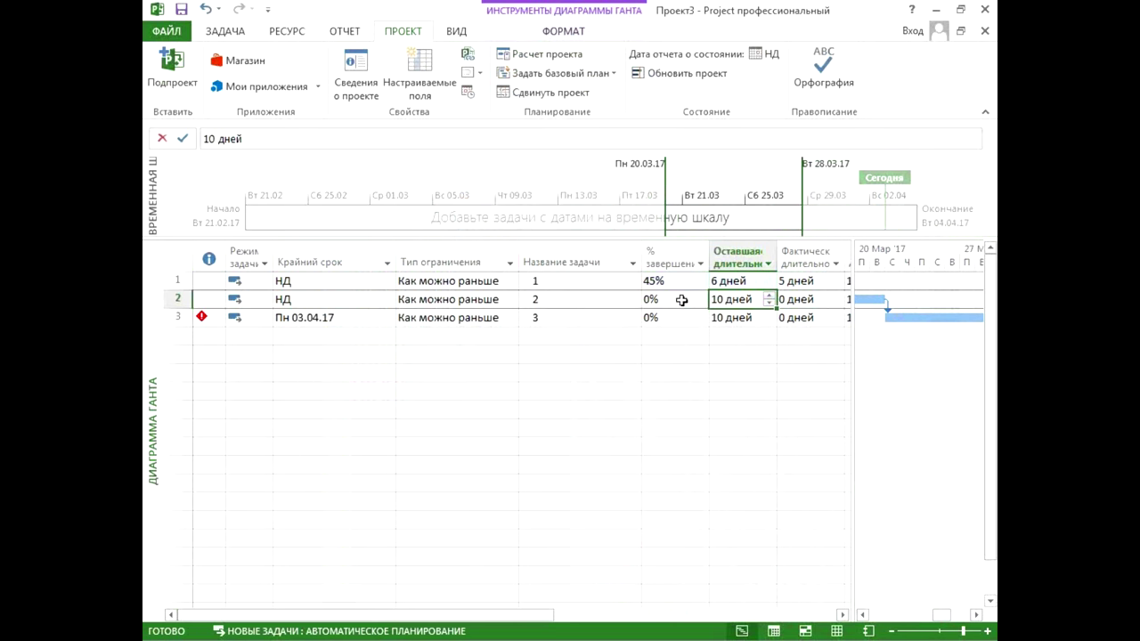
{"action": "left_click", "coordinate": [661, 281]}
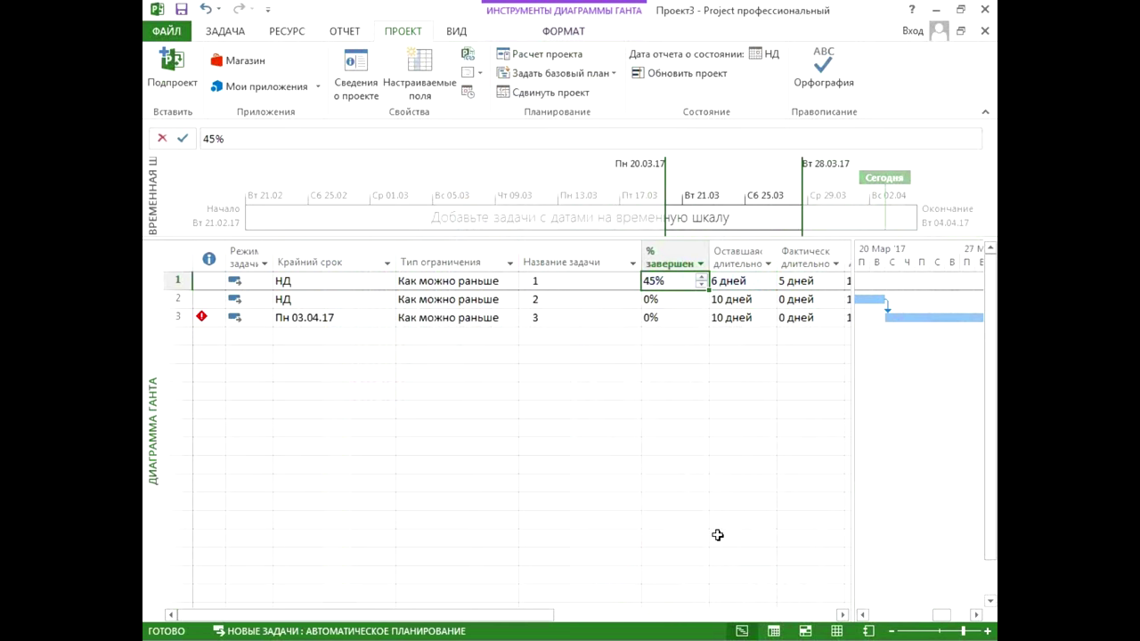
Step: Insert a "Отклонение окончания" column before the percent complete column
{"action": "right_click", "coordinate": [663, 257]}
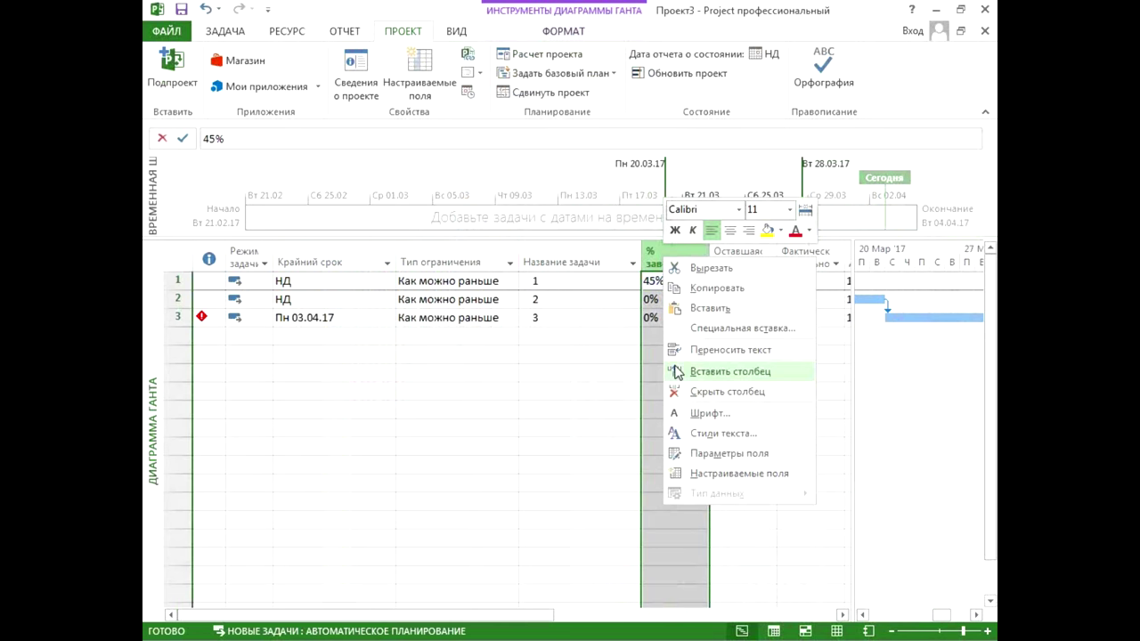
{"action": "left_click", "coordinate": [677, 372]}
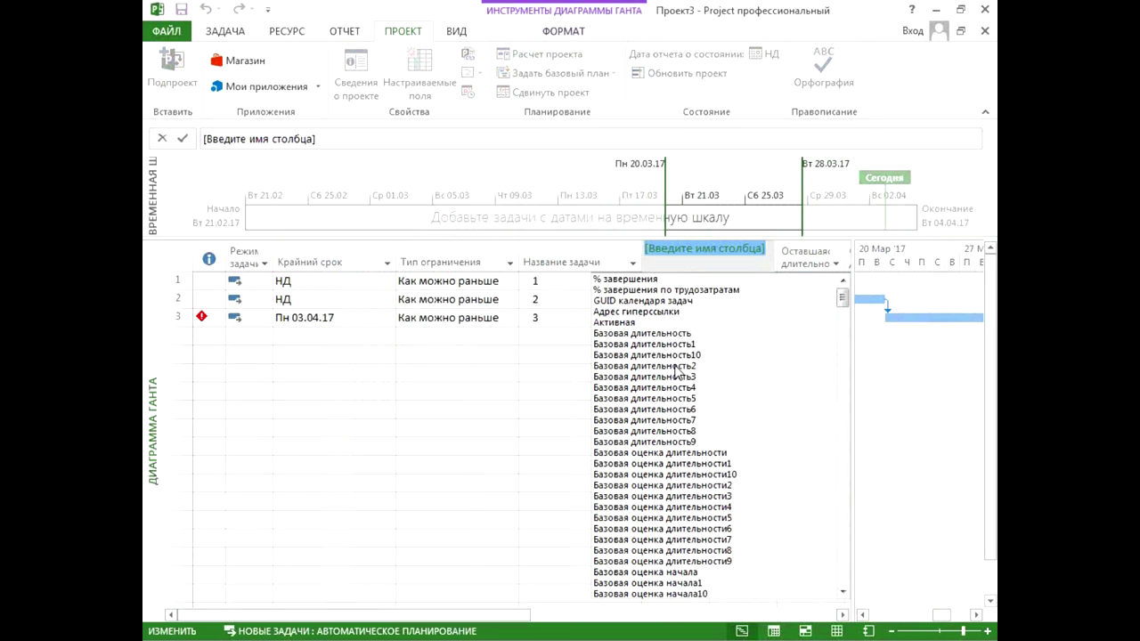
{"action": "type", "text": "отк"}
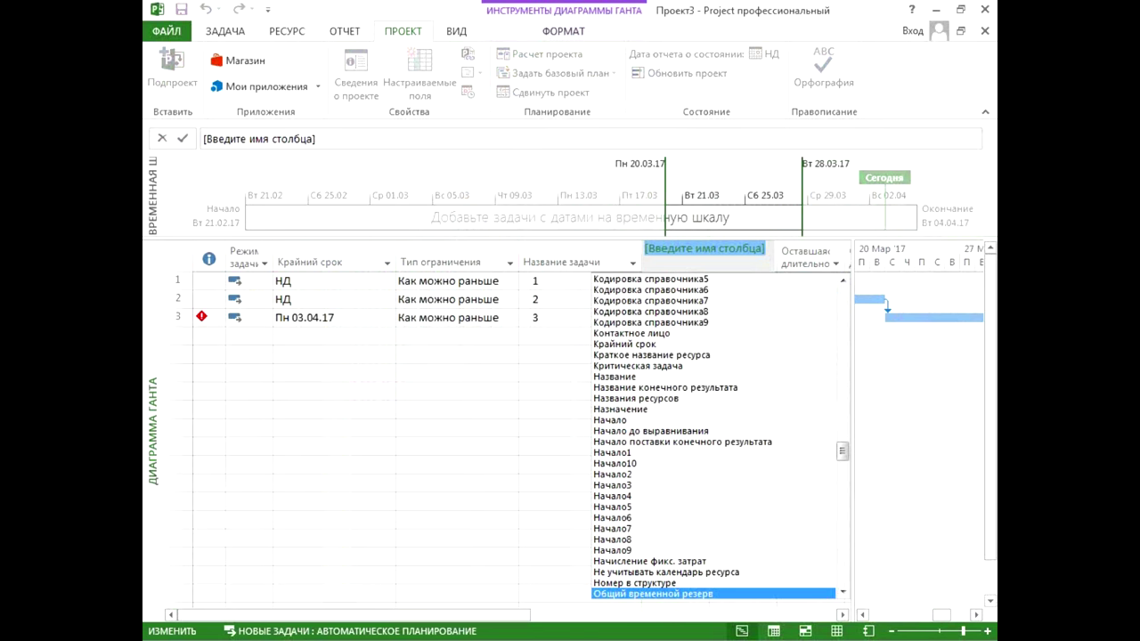
{"action": "key", "text": "Down"}
{"action": "key", "text": "Down"}
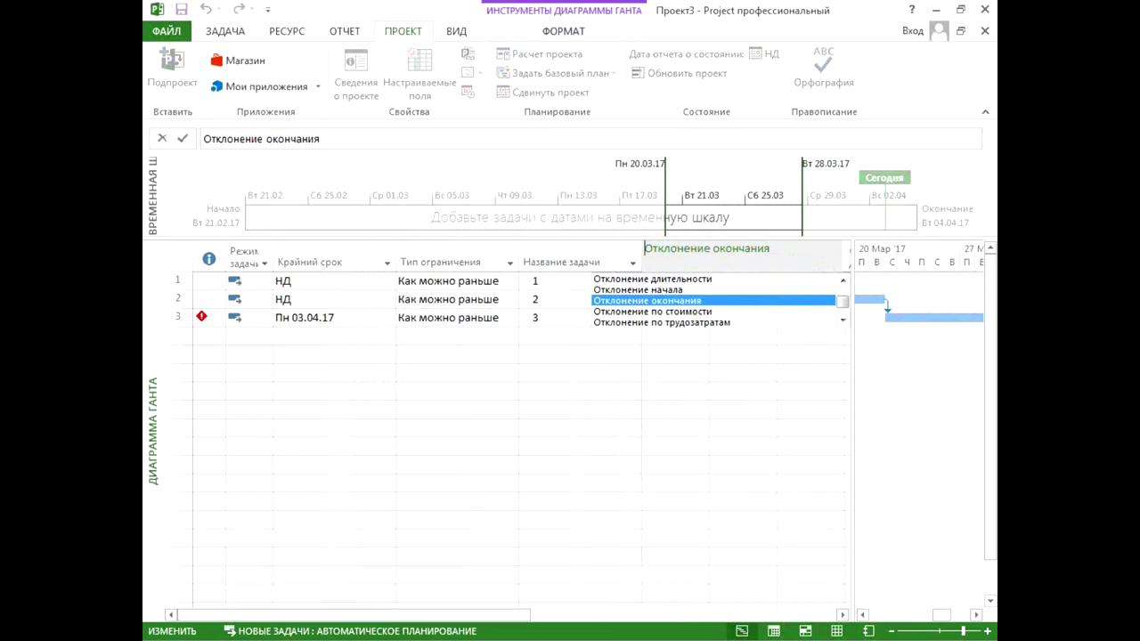
{"action": "key", "text": "Return"}
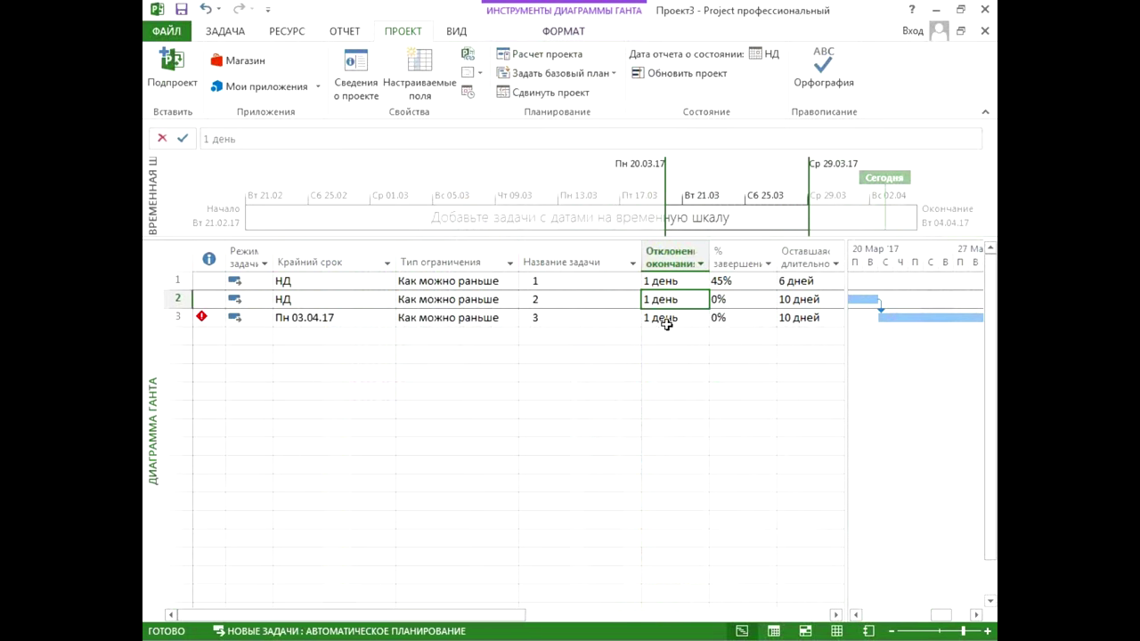
Step: Examine the finish variance of tasks 1 to 3, the indicator of task 3 and its bar on the Gantt chart
{"action": "left_click_drag", "start_coordinate": [666, 324], "coordinate": [676, 283]}
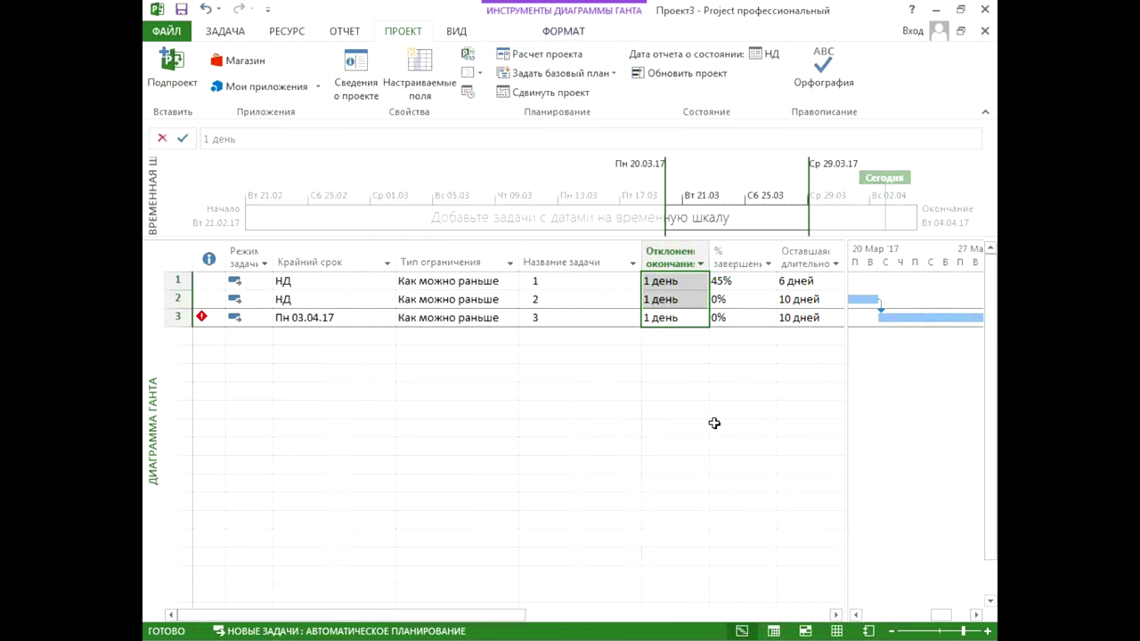
{"action": "left_click", "coordinate": [206, 319]}
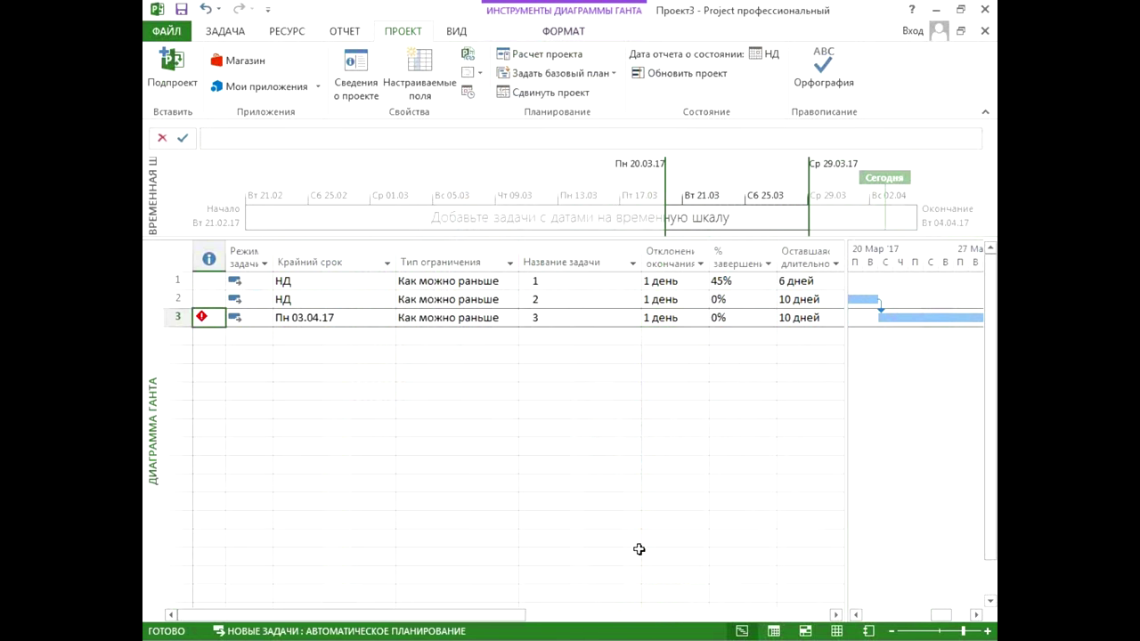
{"action": "left_click_drag", "start_coordinate": [846, 511], "coordinate": [752, 512]}
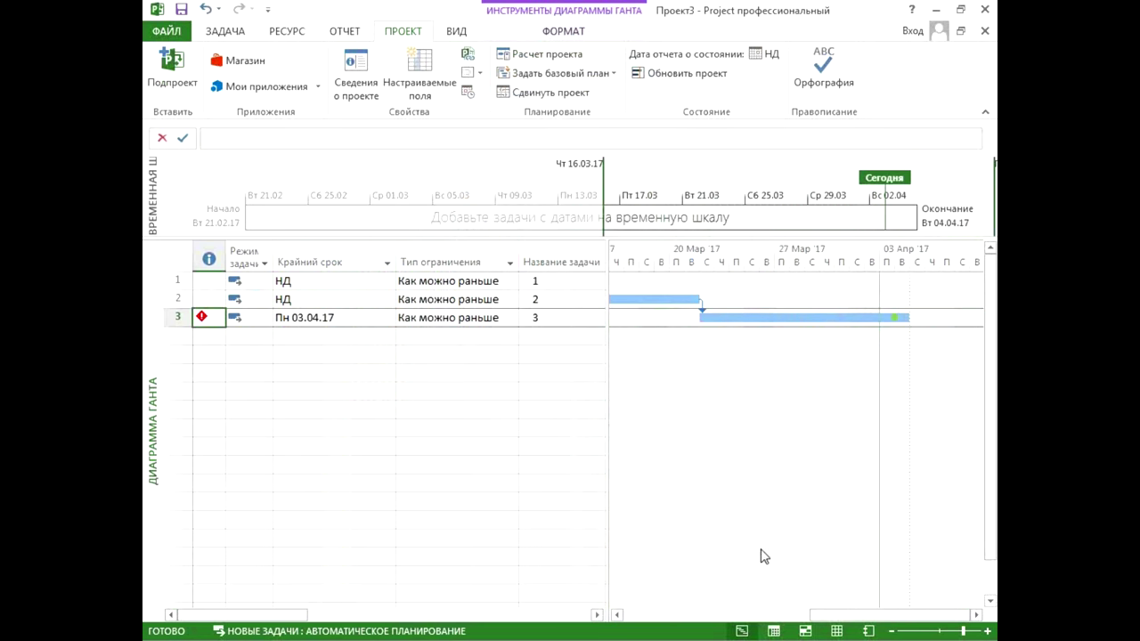
{"action": "left_click_drag", "start_coordinate": [610, 458], "coordinate": [804, 445]}
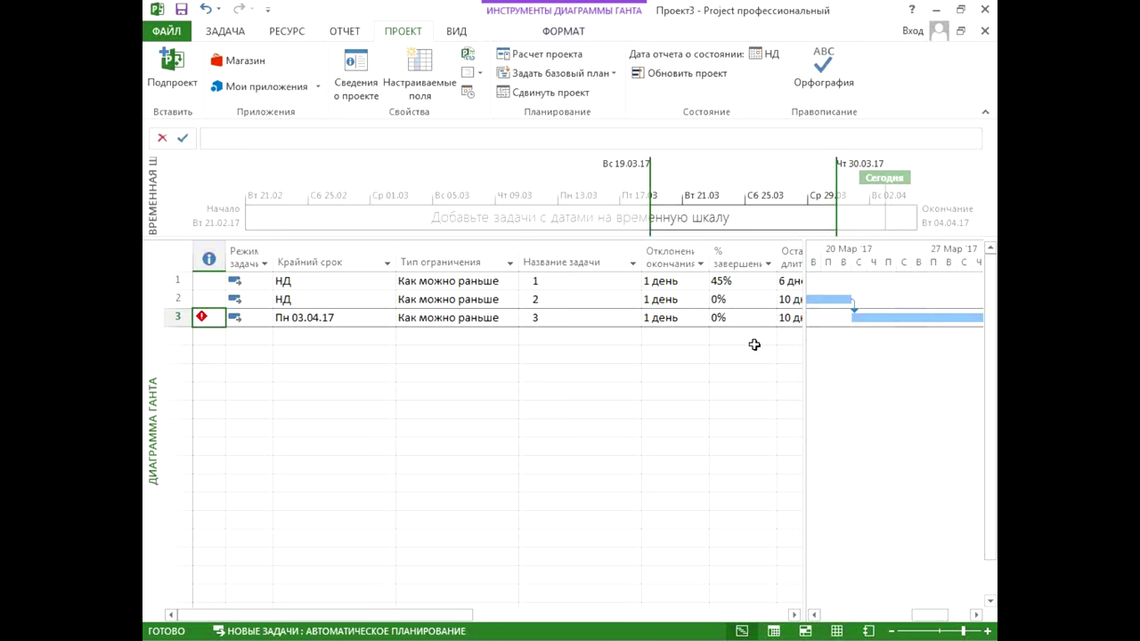
Step: Review the constraint types of all three tasks and the deadline of task 3 in Проект3
{"action": "left_click_drag", "start_coordinate": [499, 285], "coordinate": [498, 319]}
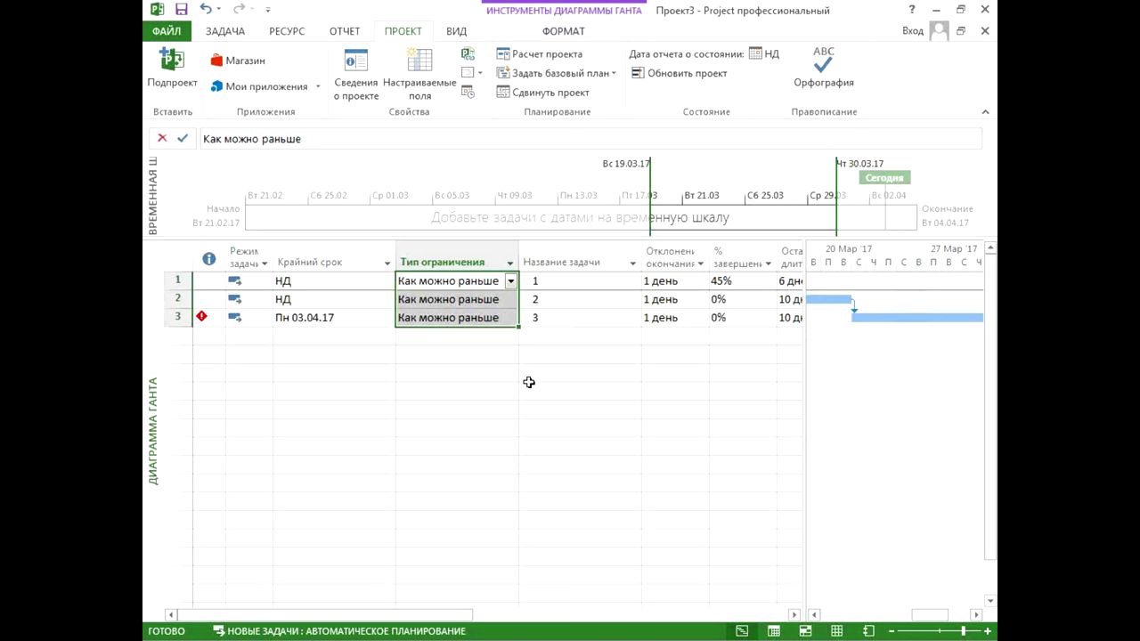
{"action": "mouse_move", "coordinate": [479, 620]}
{"action": "left_mouse_down"}
{"action": "mouse_move", "coordinate": [512, 621]}
{"action": "mouse_move", "coordinate": [481, 621]}
{"action": "left_mouse_up"}
{"action": "left_click", "coordinate": [341, 318]}
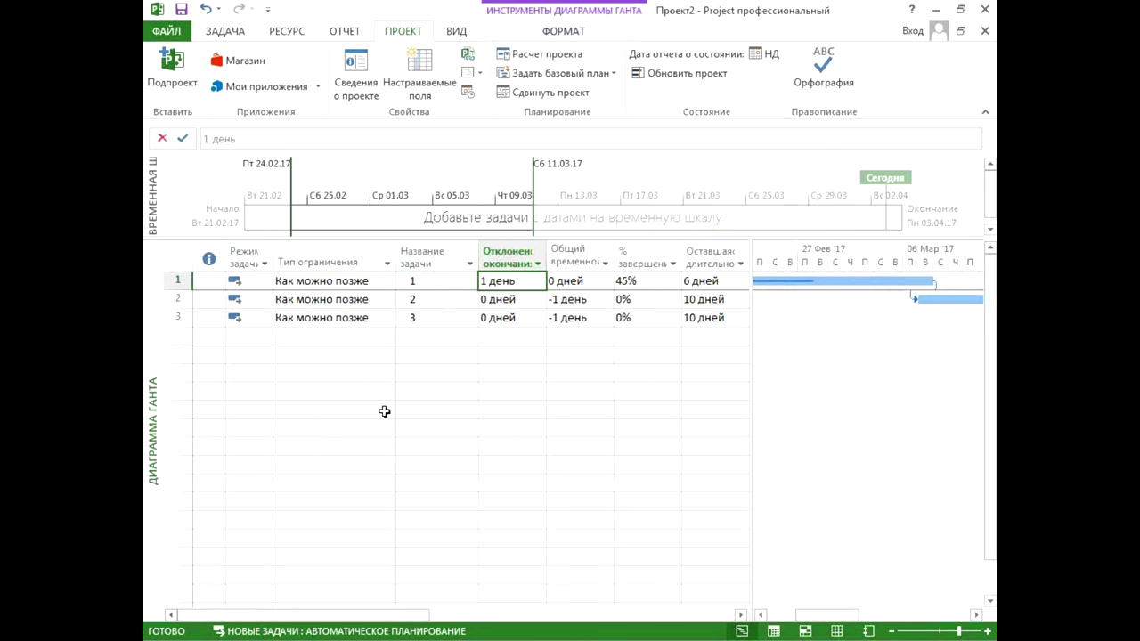
Step: Switch to Проект2 and check the constraint types of its tasks and the scheduling direction in the project information
{"action": "left_click_drag", "start_coordinate": [371, 280], "coordinate": [380, 326]}
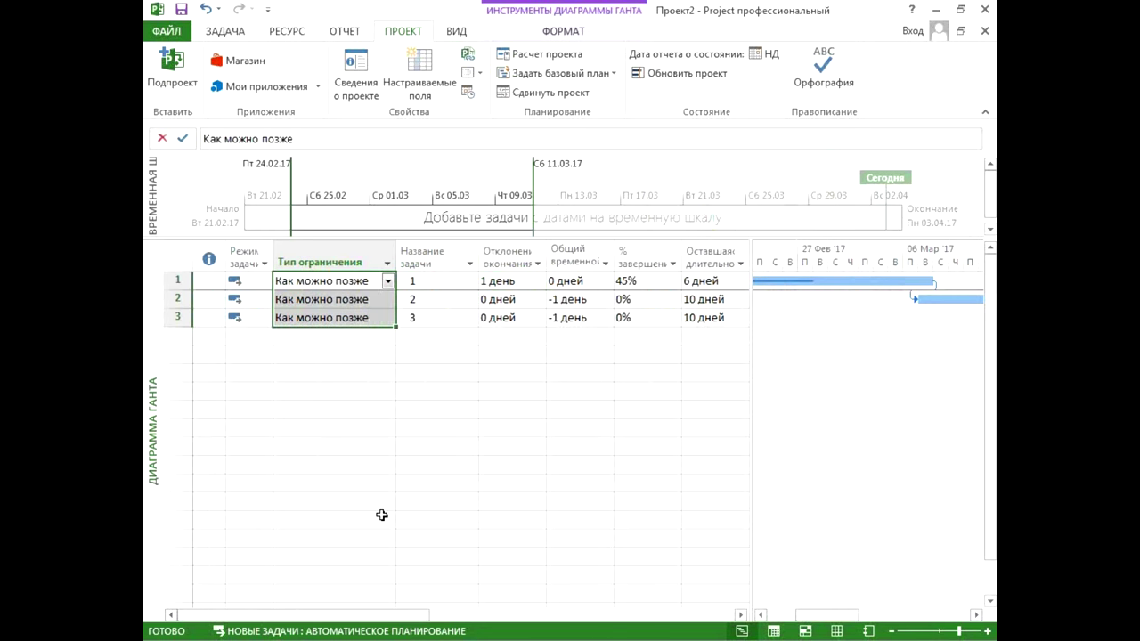
{"action": "left_click", "coordinate": [421, 80]}
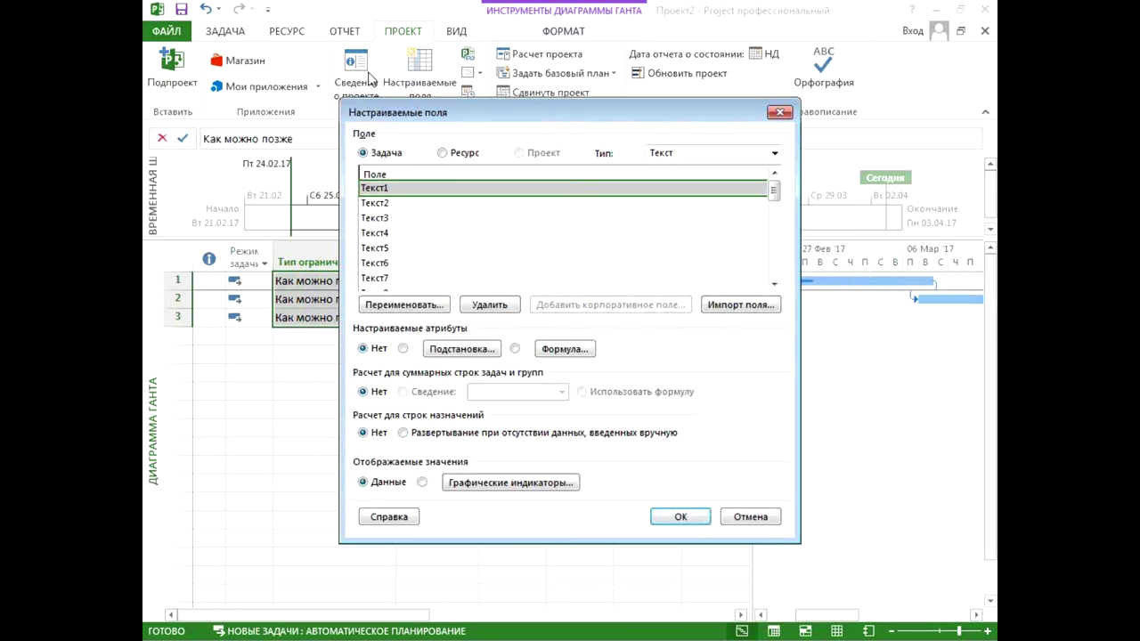
{"action": "key", "text": "Escape"}
{"action": "left_click", "coordinate": [355, 76]}
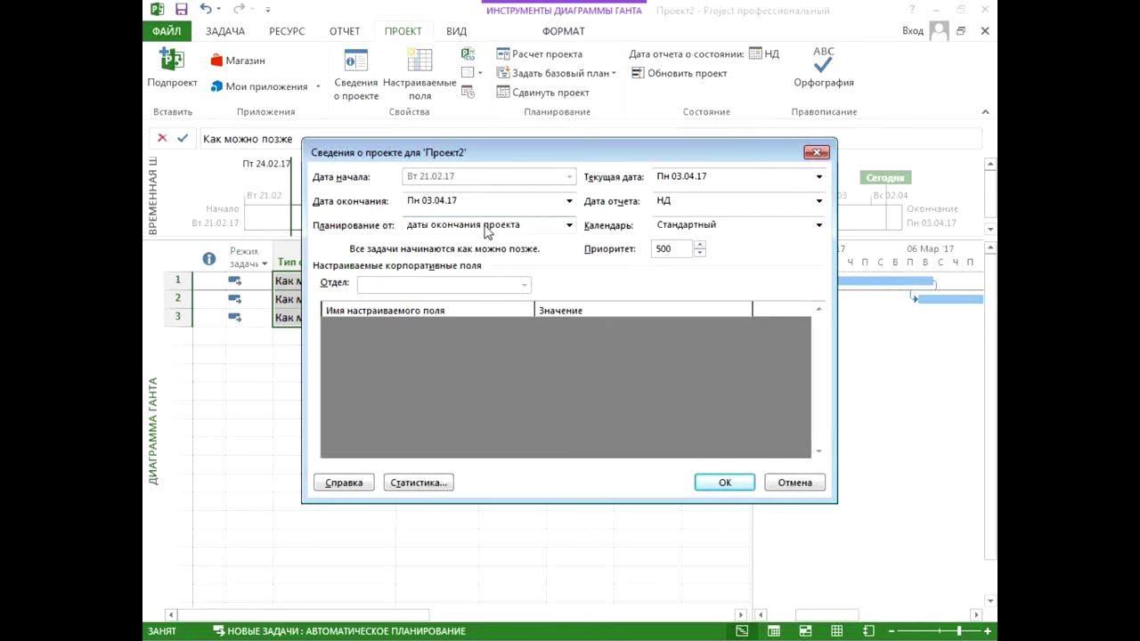
{"action": "key", "text": "Return"}
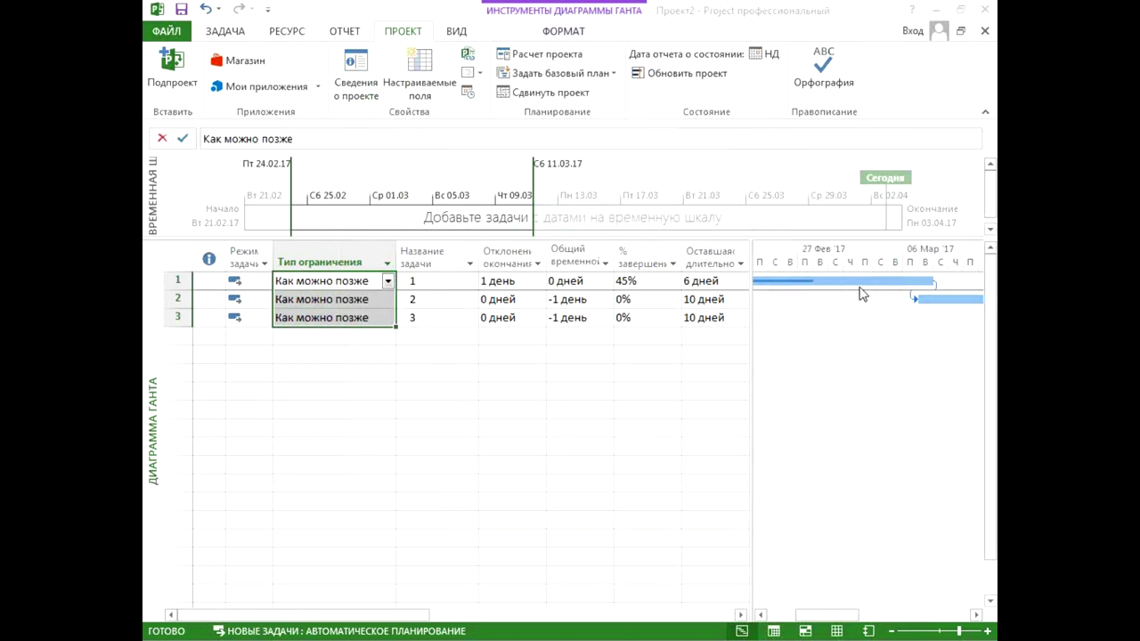
Step: Examine the link between tasks 1 and 2 on the Gantt chart of Проект2 back to the project start
{"action": "mouse_move", "coordinate": [912, 302]}
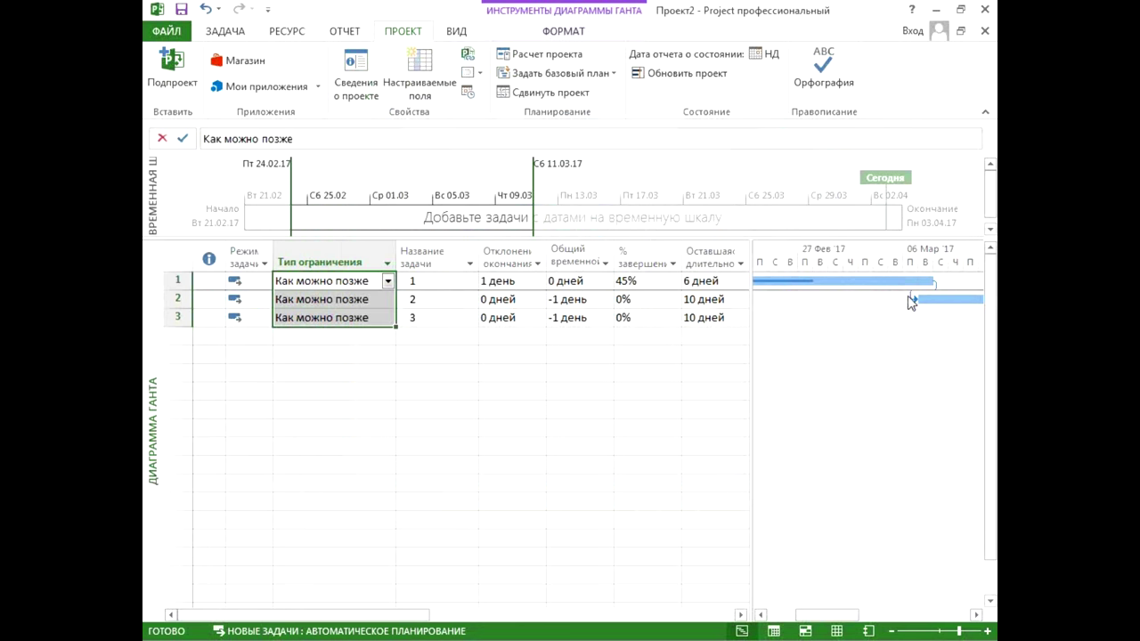
{"action": "left_click_drag", "start_coordinate": [751, 402], "coordinate": [506, 411]}
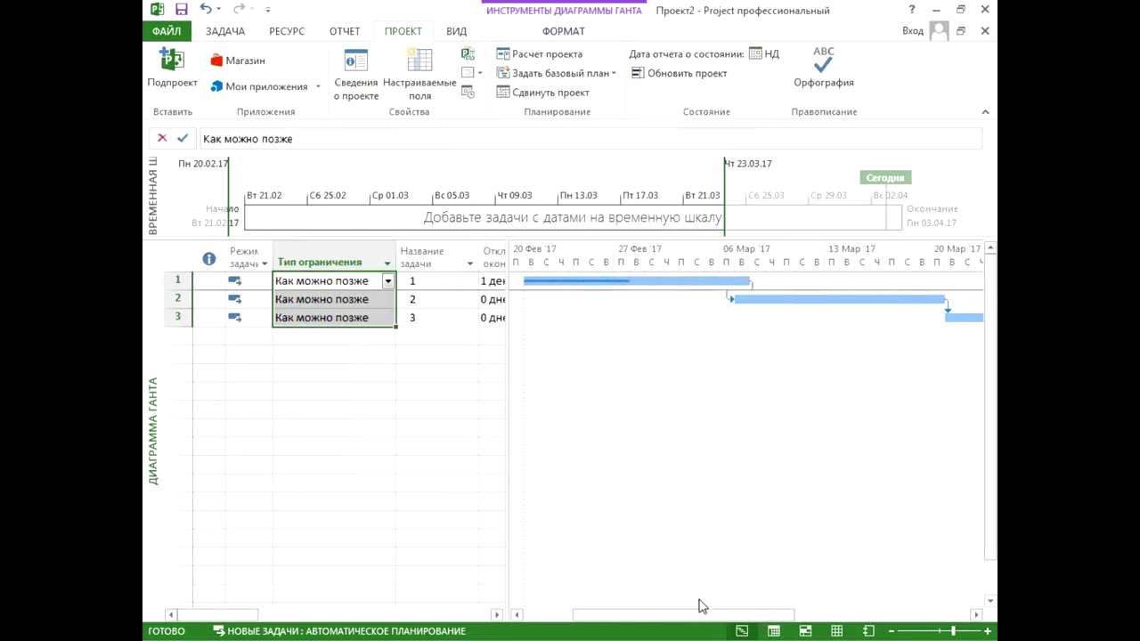
{"action": "left_click_drag", "start_coordinate": [700, 612], "coordinate": [656, 616]}
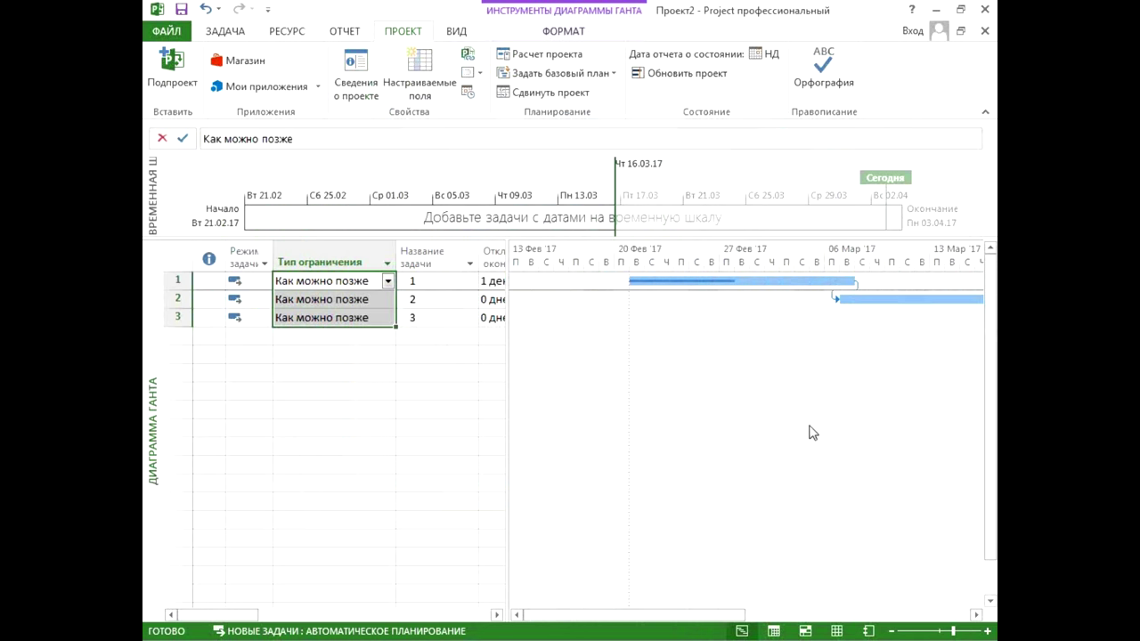
{"action": "left_click_drag", "start_coordinate": [512, 532], "coordinate": [622, 534]}
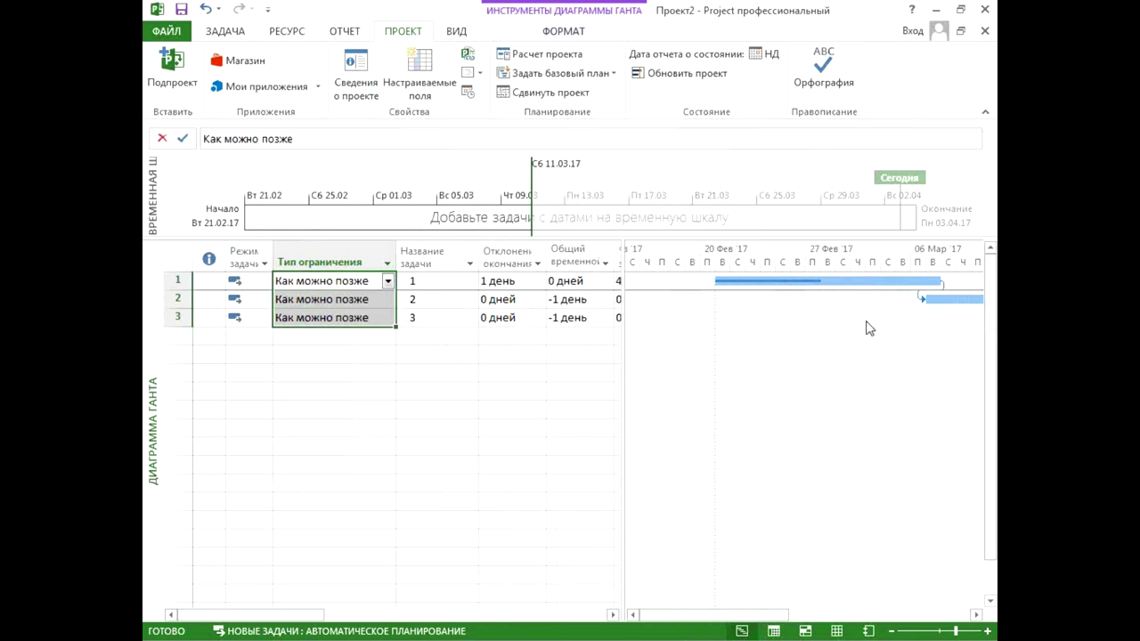
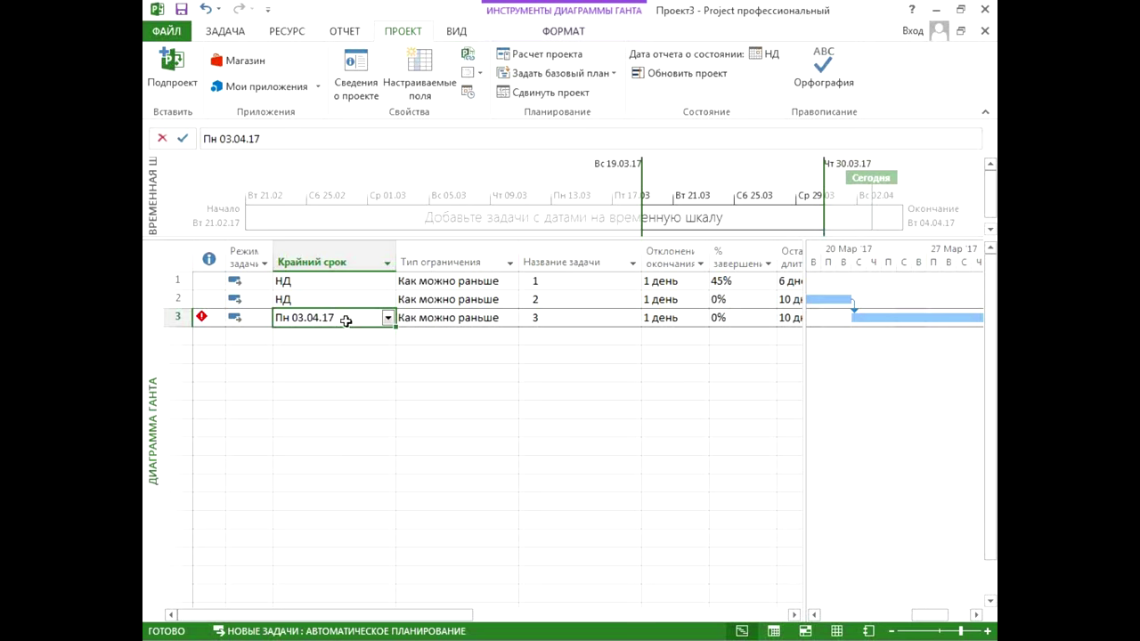
Step: Return to Проект3 and compare the finish variance of task 3 with its deadline and the "Крайний срок" column
{"action": "left_click", "coordinate": [679, 320]}
{"action": "left_click", "coordinate": [366, 319], "text": "ctrl"}
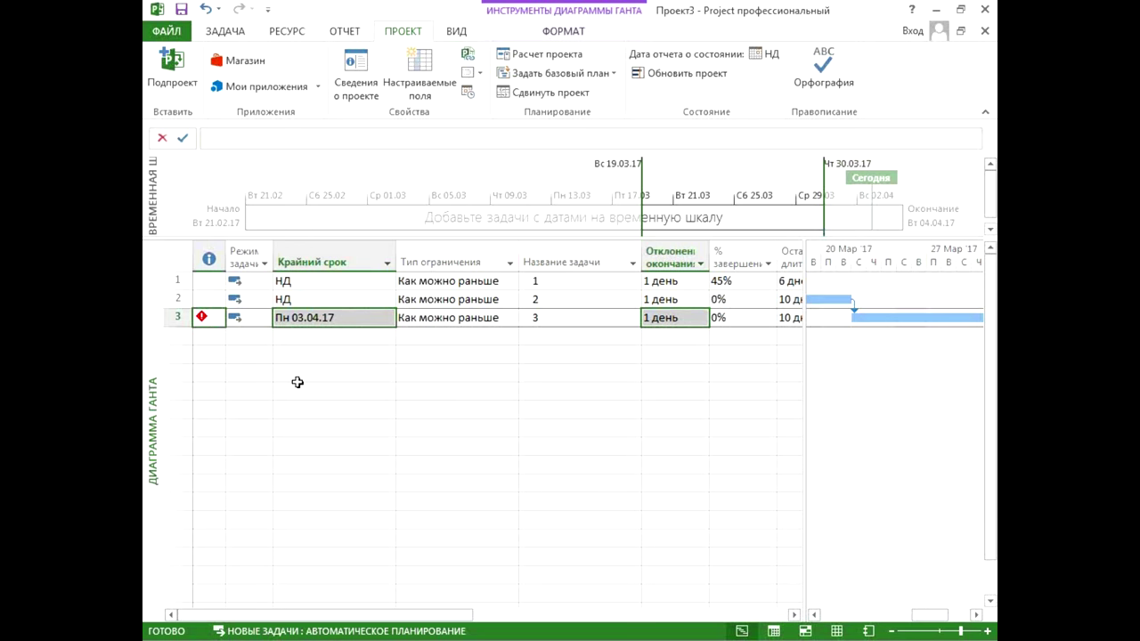
{"action": "left_click", "coordinate": [320, 263]}
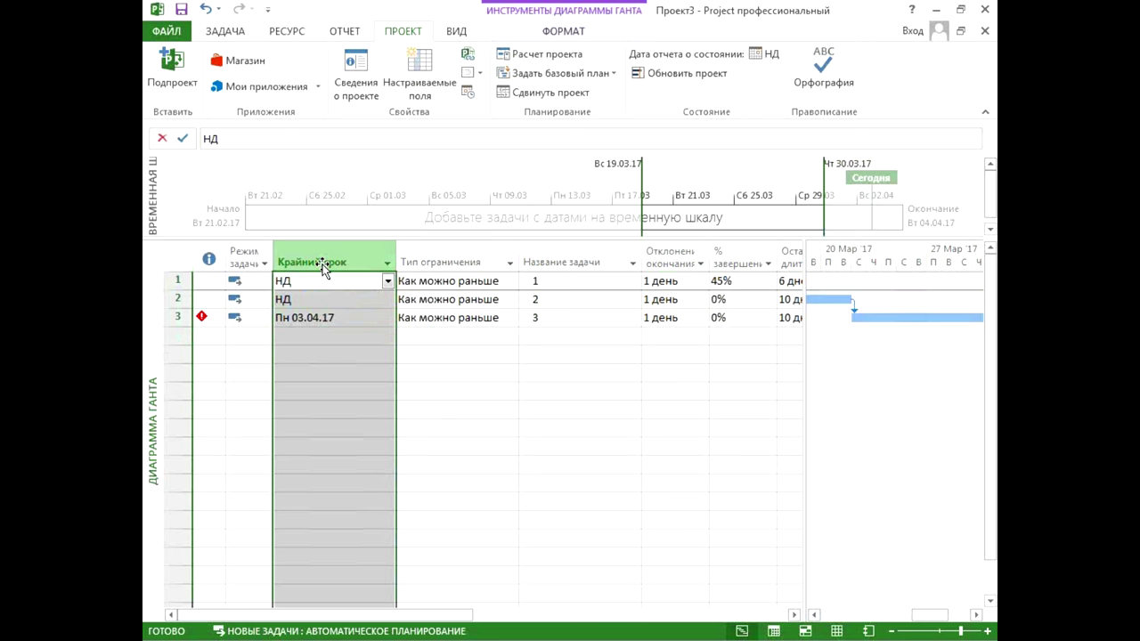
Step: Close Проект3 and Проект2 without saving their changes
{"action": "left_click", "coordinate": [983, 33]}
{"action": "left_click", "coordinate": [575, 378]}
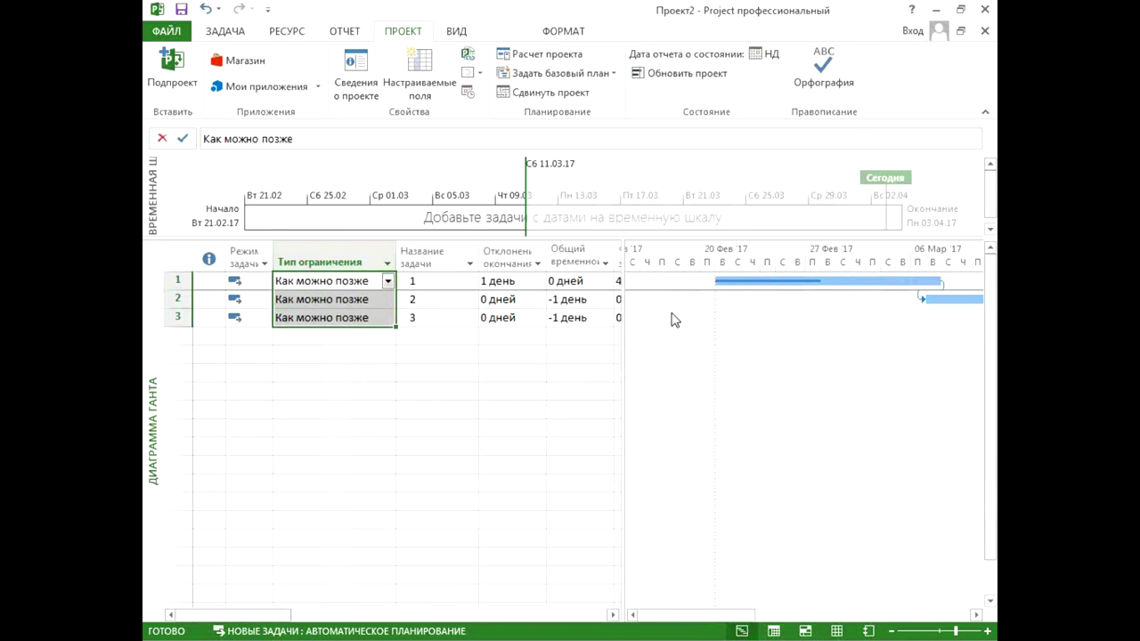
{"action": "left_click", "coordinate": [984, 30]}
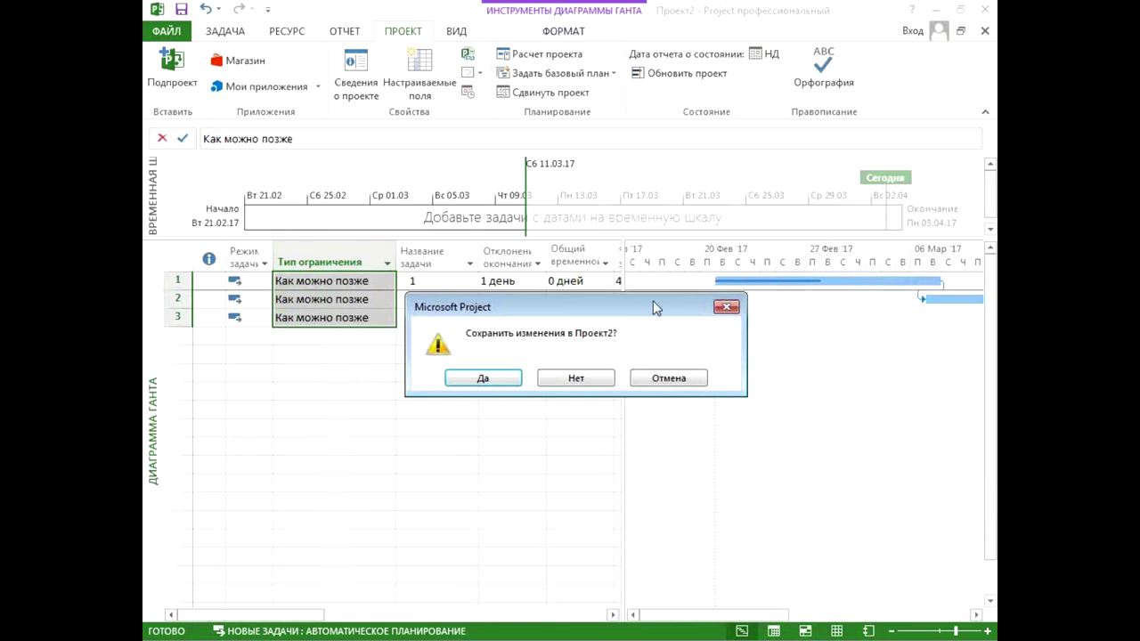
{"action": "left_click", "coordinate": [579, 378]}
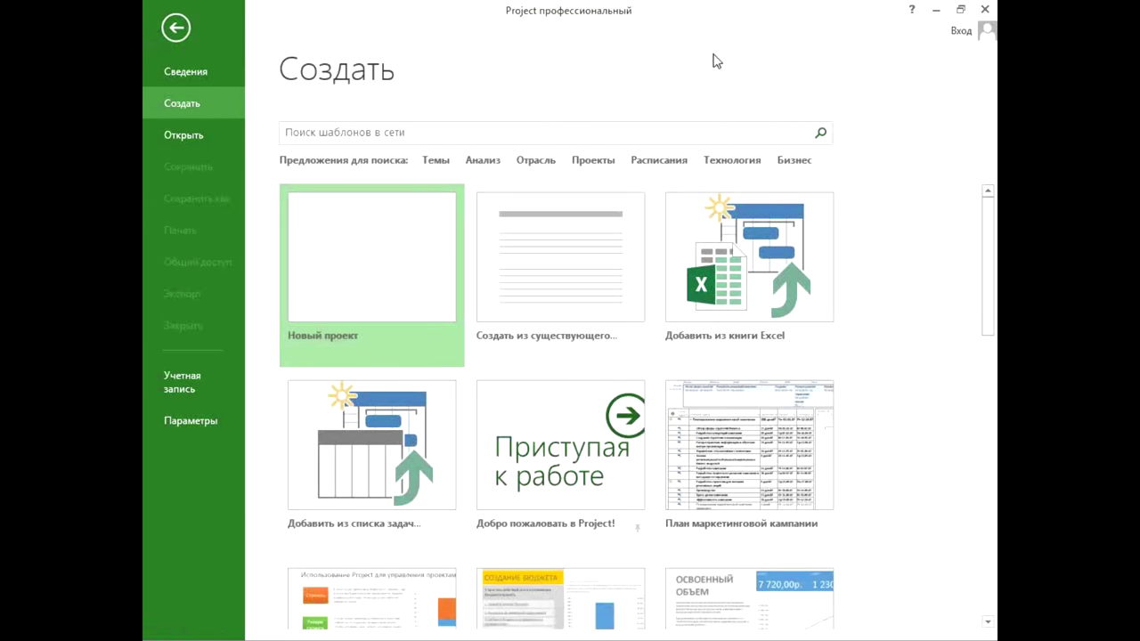
Step: Create a new blank project and review its start date, scheduling direction and calendar in the project information
{"action": "left_click", "coordinate": [307, 258]}
{"action": "left_click", "coordinate": [365, 84]}
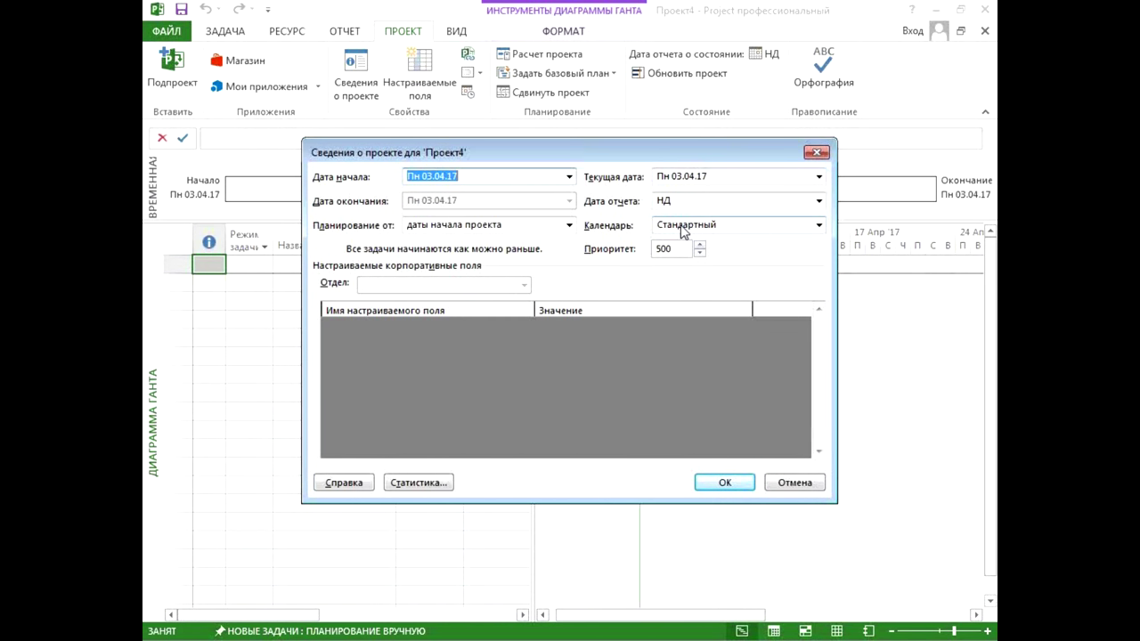
{"action": "key", "text": "Return"}
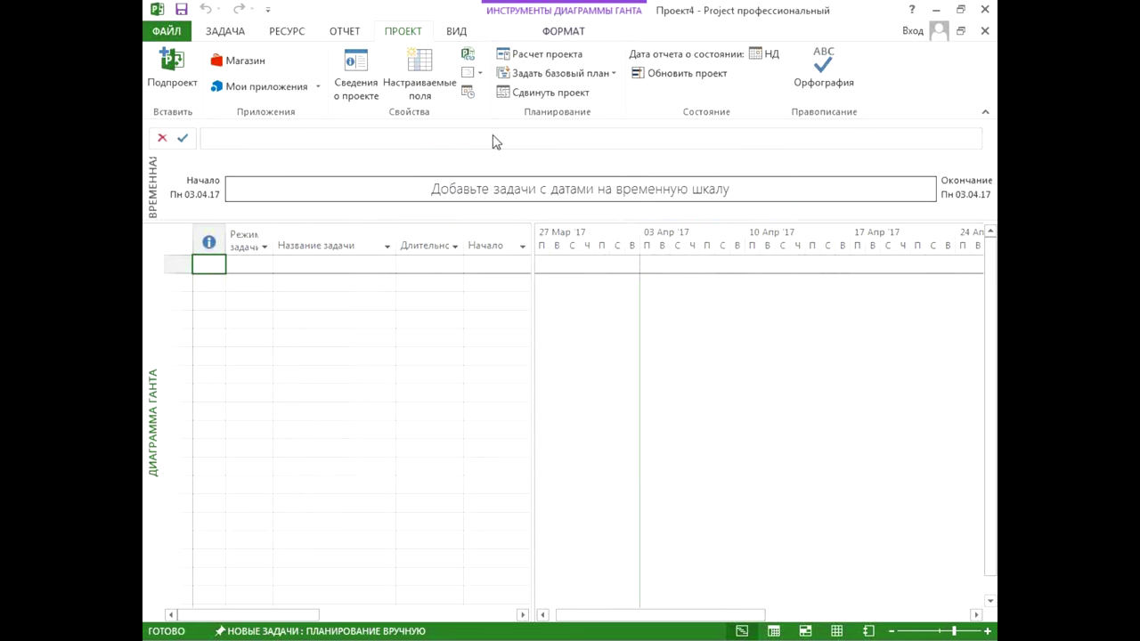
Step: Open the working time settings of the "Стандартный" calendar and check the working hours for 6 and 7 April 2017
{"action": "left_click", "coordinate": [466, 92]}
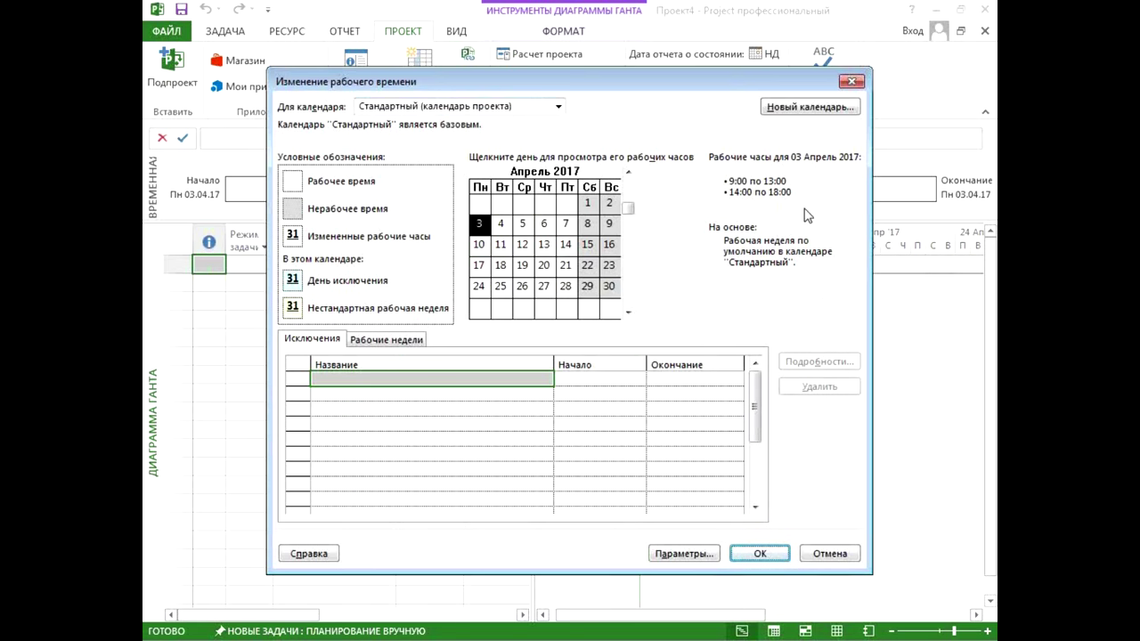
{"action": "left_click", "coordinate": [541, 227]}
{"action": "left_click", "coordinate": [567, 230]}
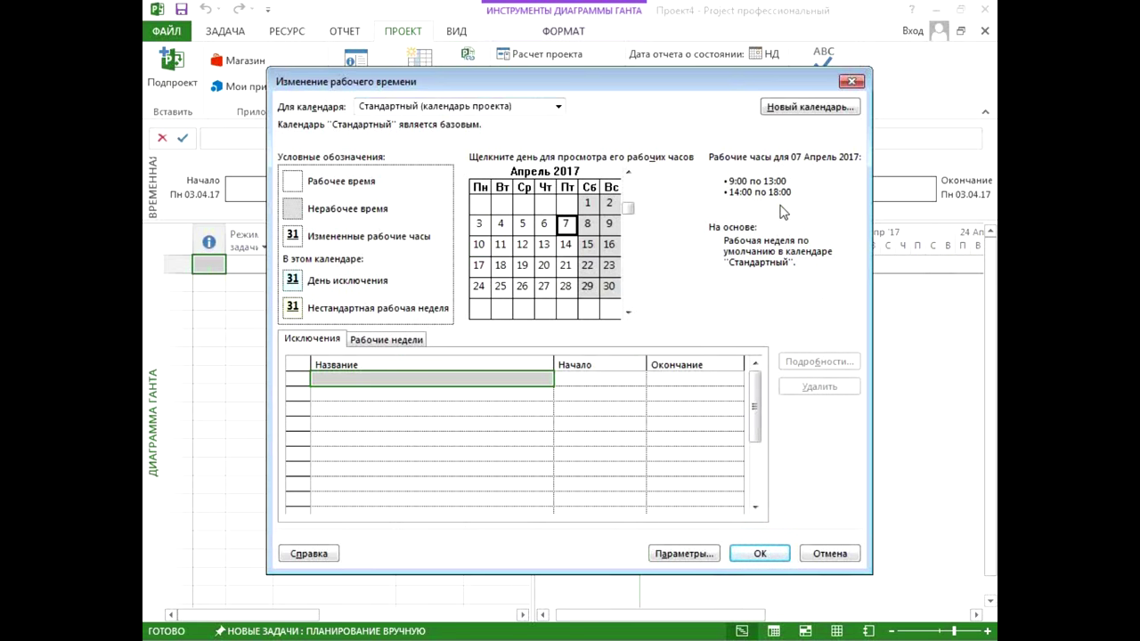
Step: In the calendar's default working week, set the end of Friday's second working period to 16:00 and check the hours for 14 April 2017
{"action": "left_click", "coordinate": [410, 339]}
{"action": "double_click", "coordinate": [411, 379]}
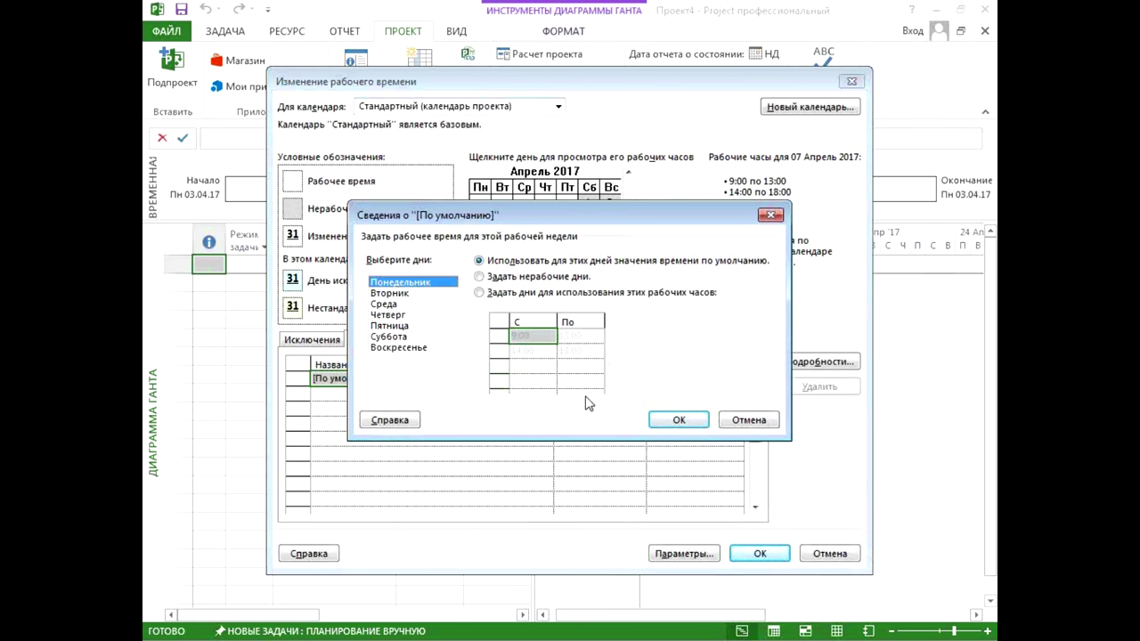
{"action": "left_click", "coordinate": [410, 326]}
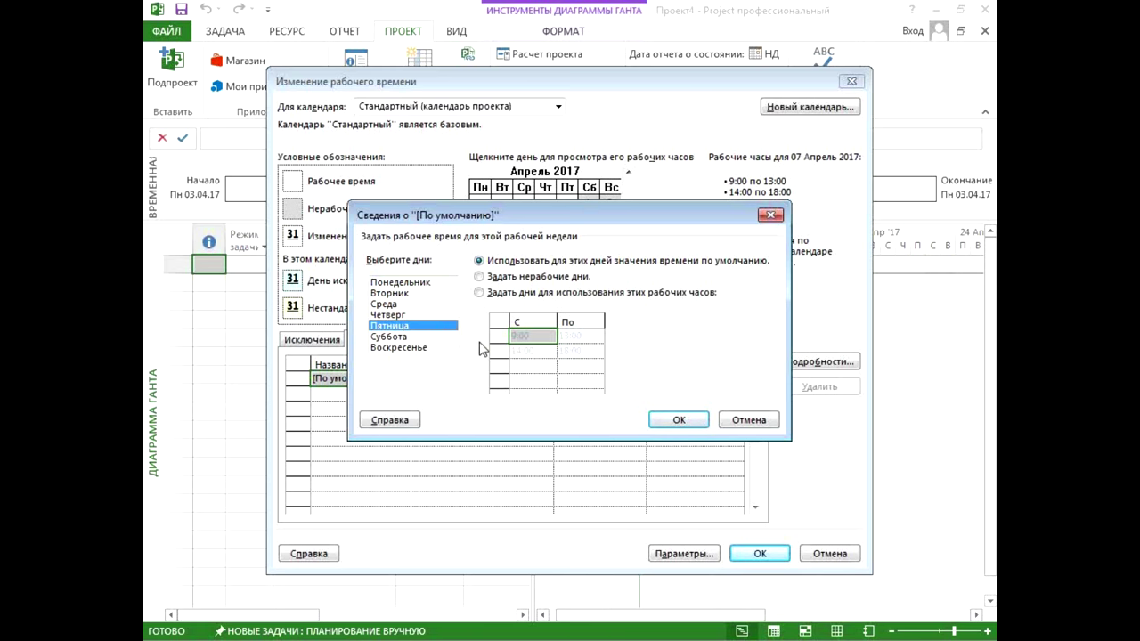
{"action": "left_click", "coordinate": [516, 292]}
{"action": "left_click", "coordinate": [594, 352]}
{"action": "type", "text": "16:00"}
{"action": "key", "text": "Return"}
{"action": "left_click", "coordinate": [702, 418]}
{"action": "left_click", "coordinate": [566, 244]}
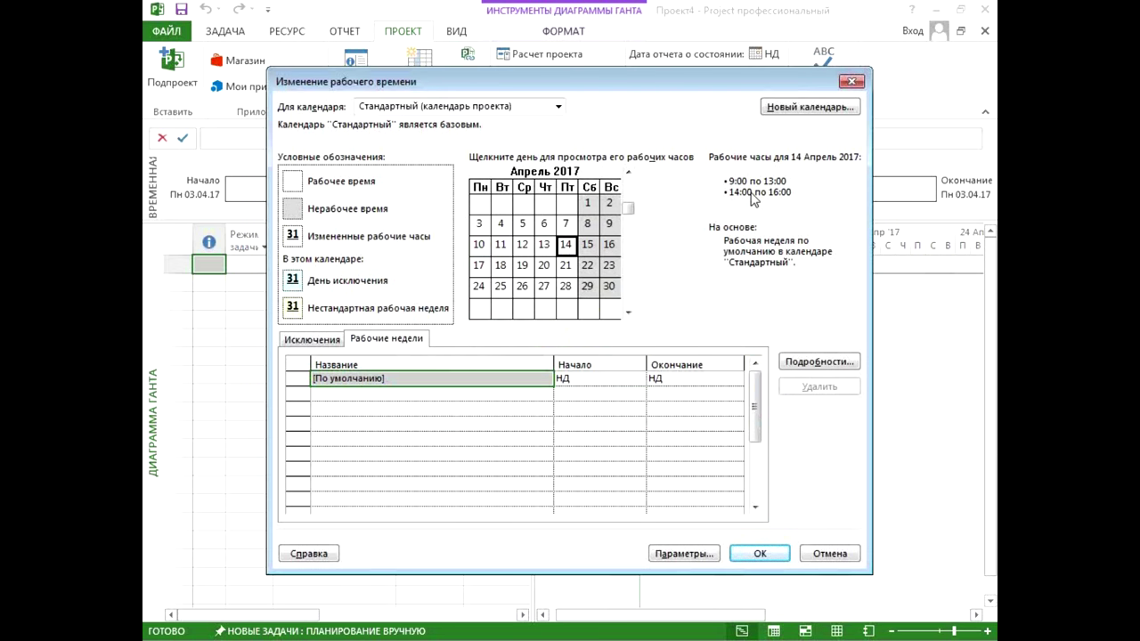
Step: Check the working hours of 21, 6 and 3 April in the Стандартный calendar, then accept the working-time settings
{"action": "left_click", "coordinate": [566, 267]}
{"action": "left_click", "coordinate": [545, 225]}
{"action": "left_click", "coordinate": [479, 224]}
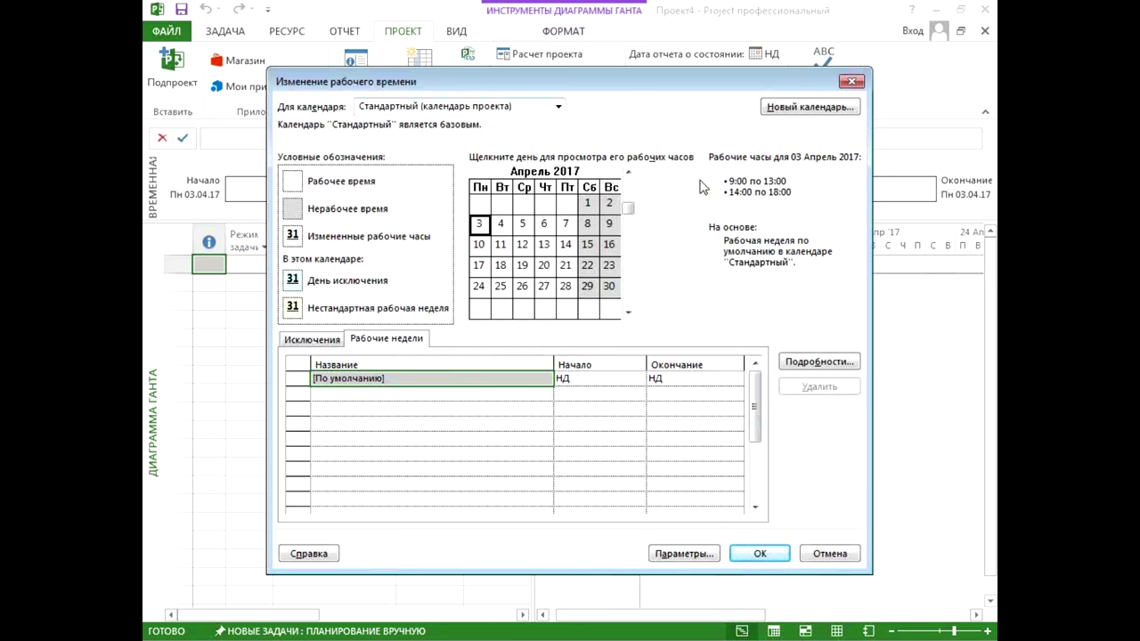
{"action": "left_click", "coordinate": [759, 553]}
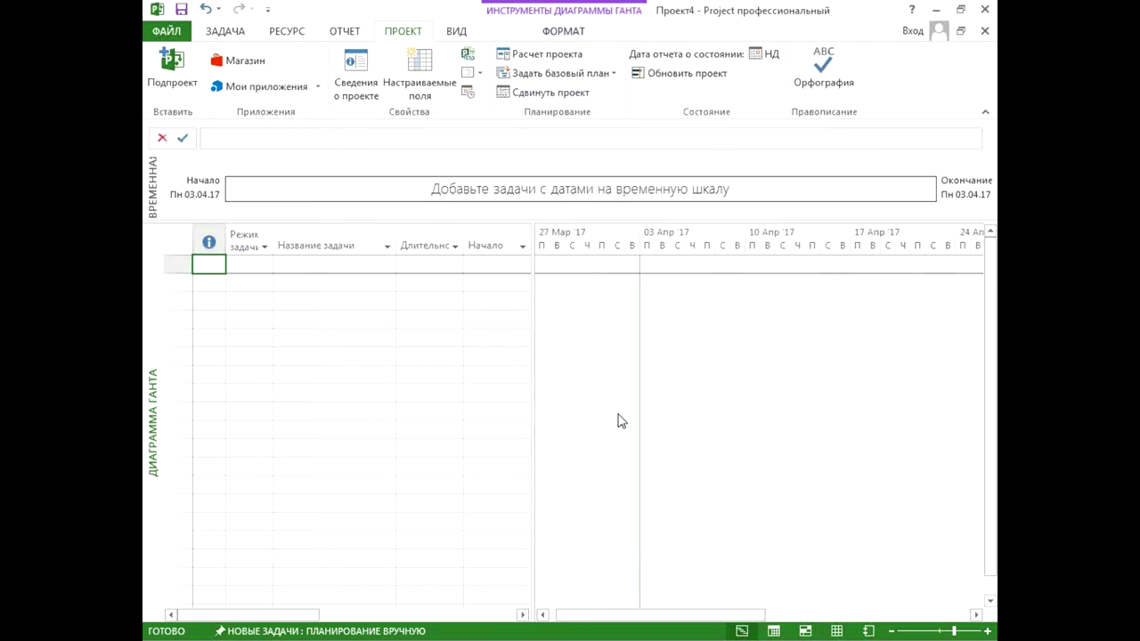
Step: Create a task set to Автоматическое планирование in the first row of the Gantt chart table
{"action": "left_click", "coordinate": [249, 267]}
{"action": "left_click", "coordinate": [264, 268]}
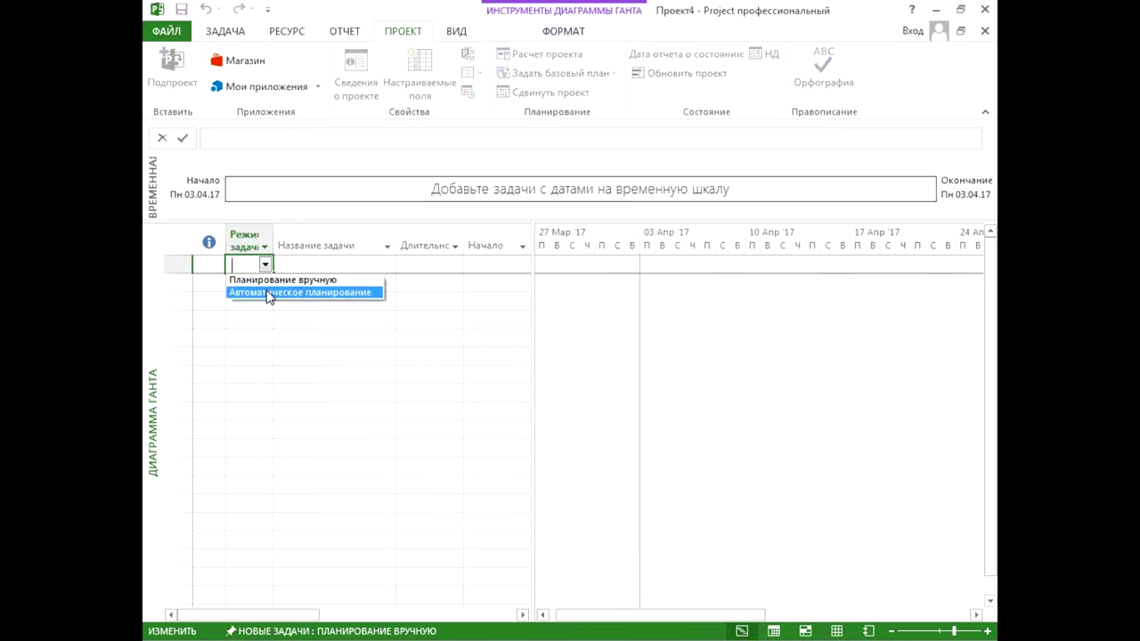
{"action": "left_click", "coordinate": [286, 297]}
{"action": "left_click", "coordinate": [356, 365]}
{"action": "left_click", "coordinate": [445, 270]}
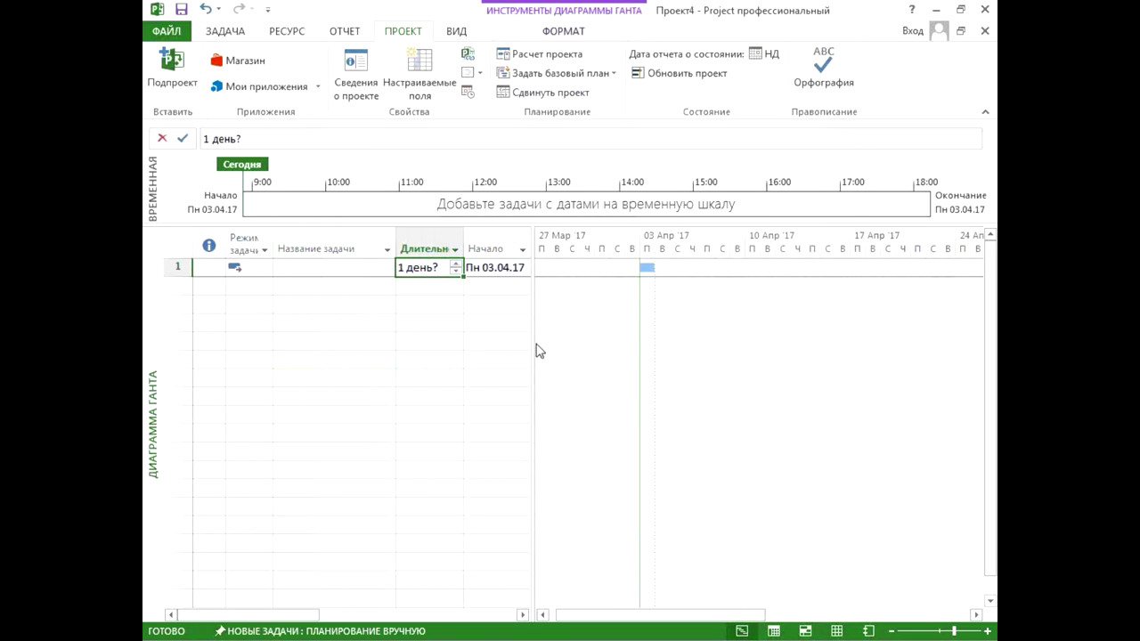
Step: Widen the task table to show the finish date column and set the first task's duration to 5 days
{"action": "left_click_drag", "start_coordinate": [649, 341], "coordinate": [649, 341]}
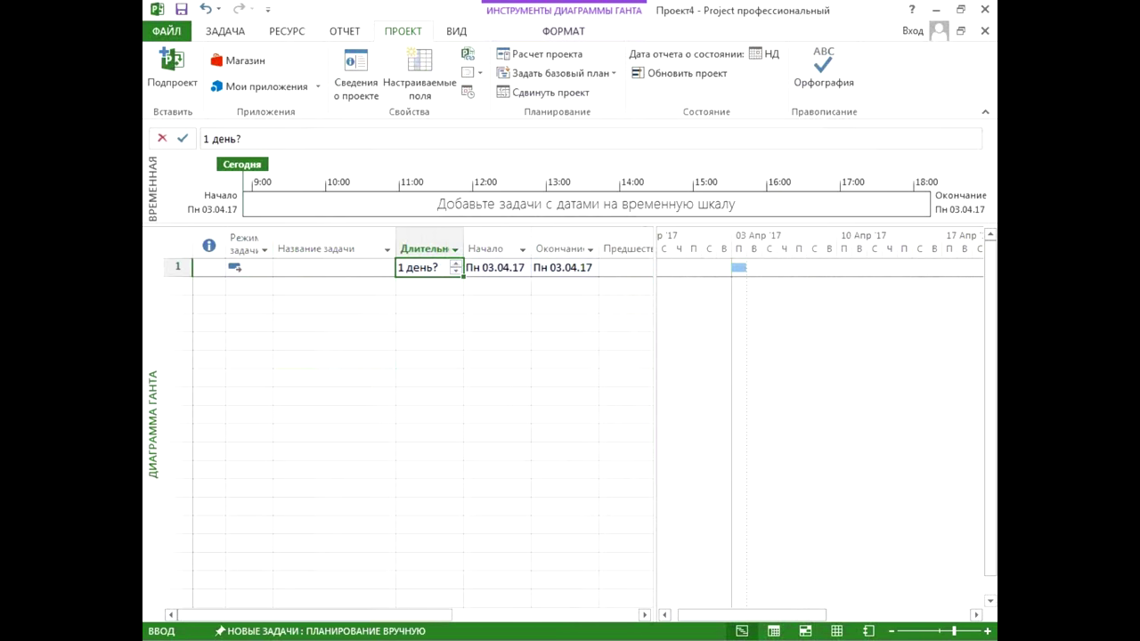
{"action": "type", "text": "5"}
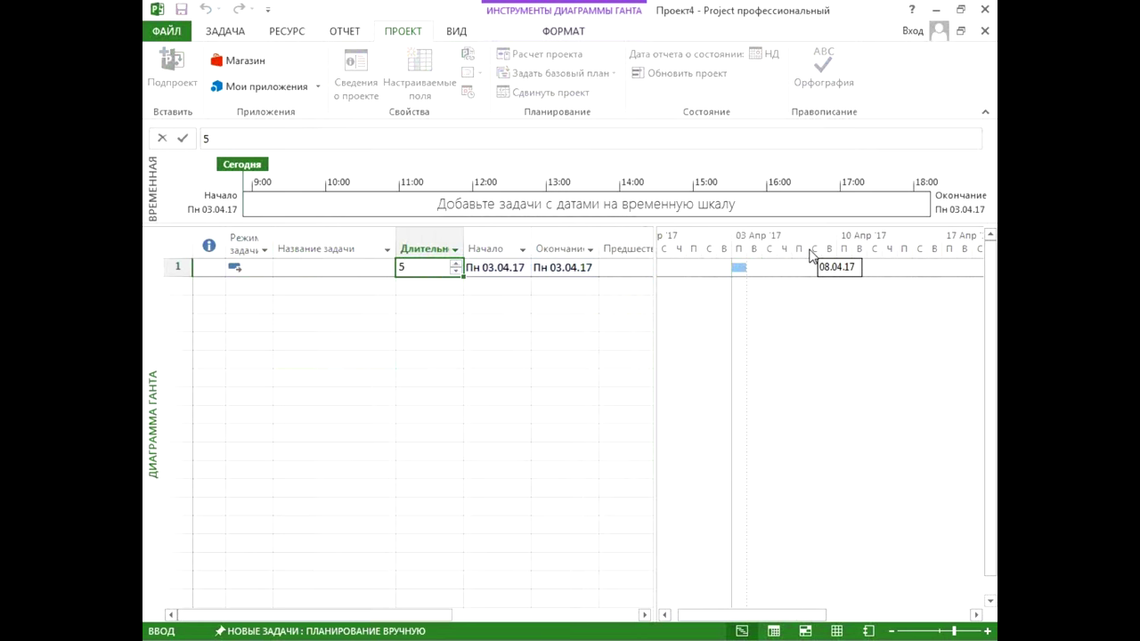
{"action": "key", "text": "Return"}
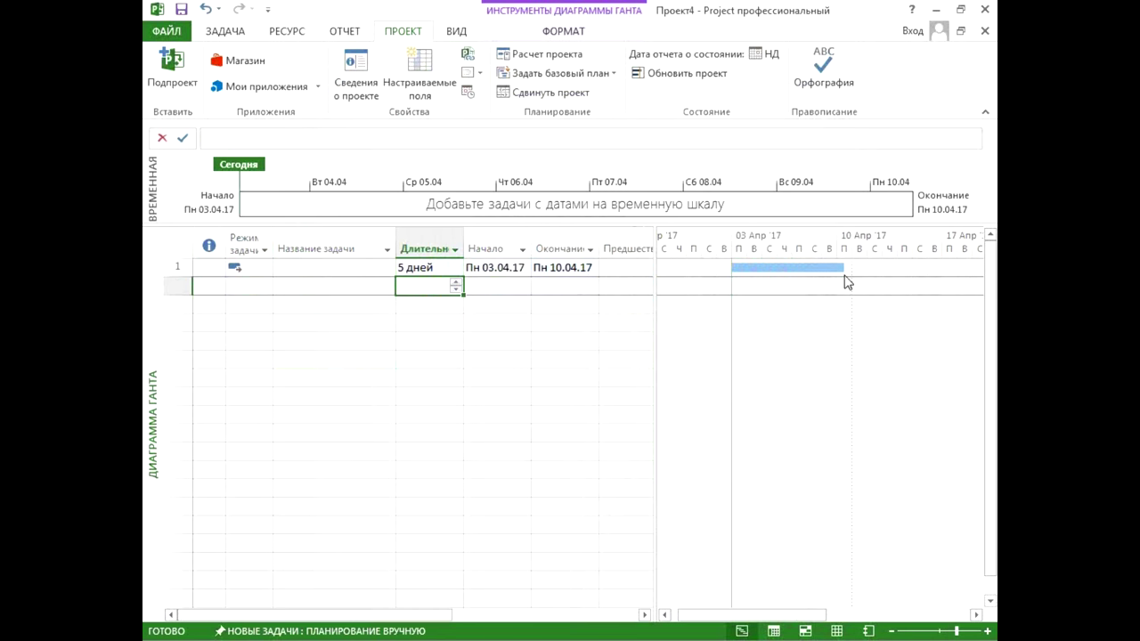
Step: Review the calendar options for Проект4 in the schedule settings against the task's duration and dates, leaving the options unchanged
{"action": "left_click", "coordinate": [161, 34]}
{"action": "left_click", "coordinate": [198, 425]}
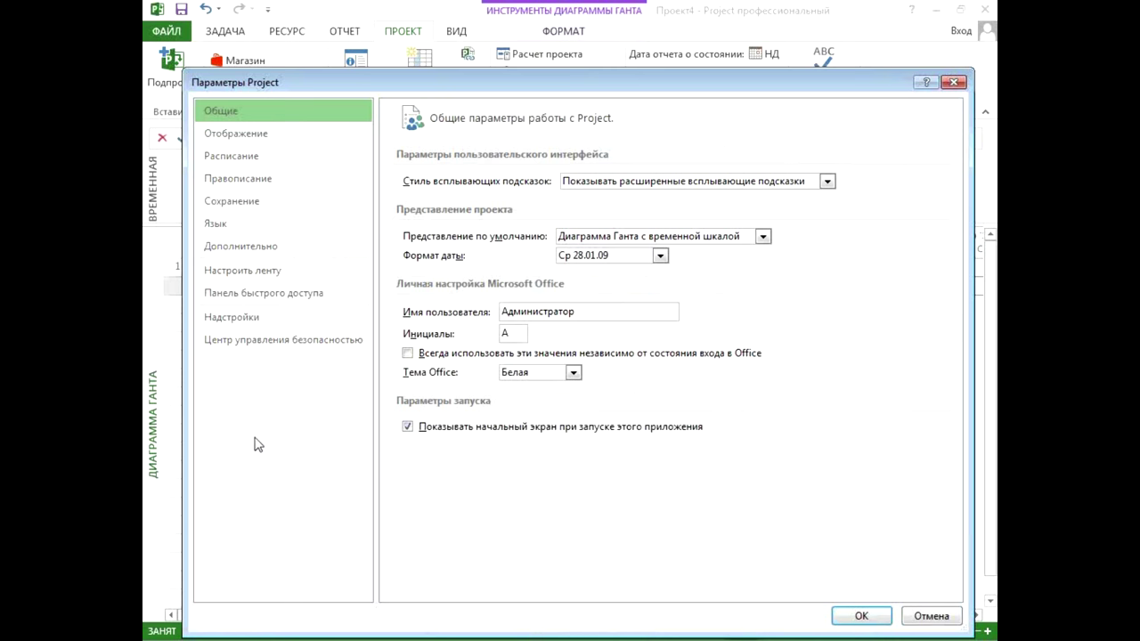
{"action": "left_click", "coordinate": [268, 158]}
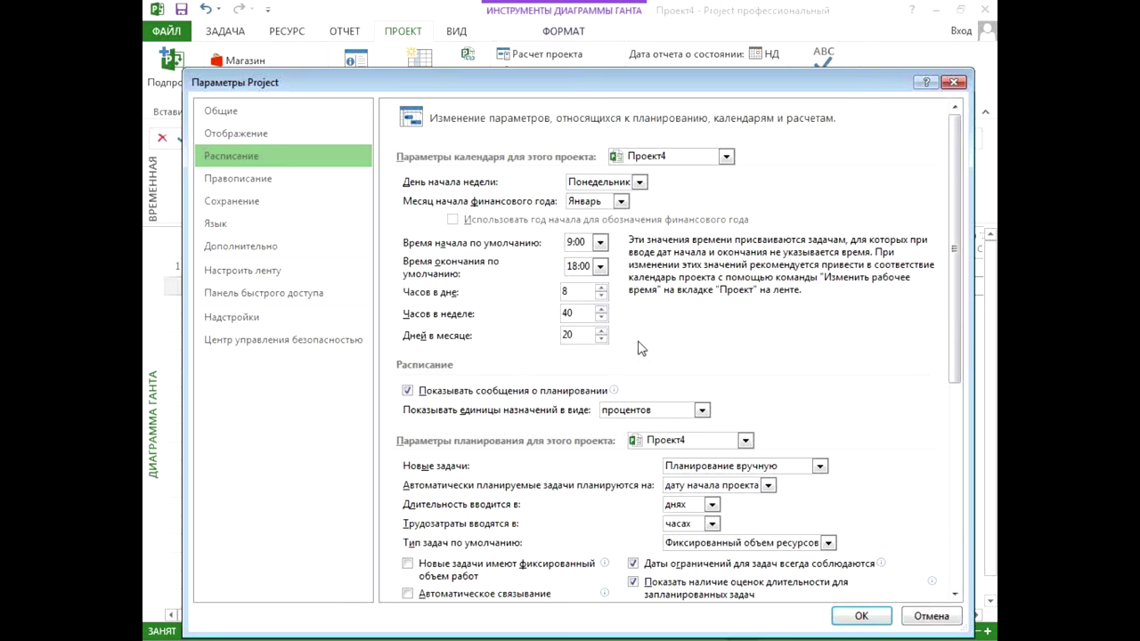
{"action": "left_click", "coordinate": [700, 159]}
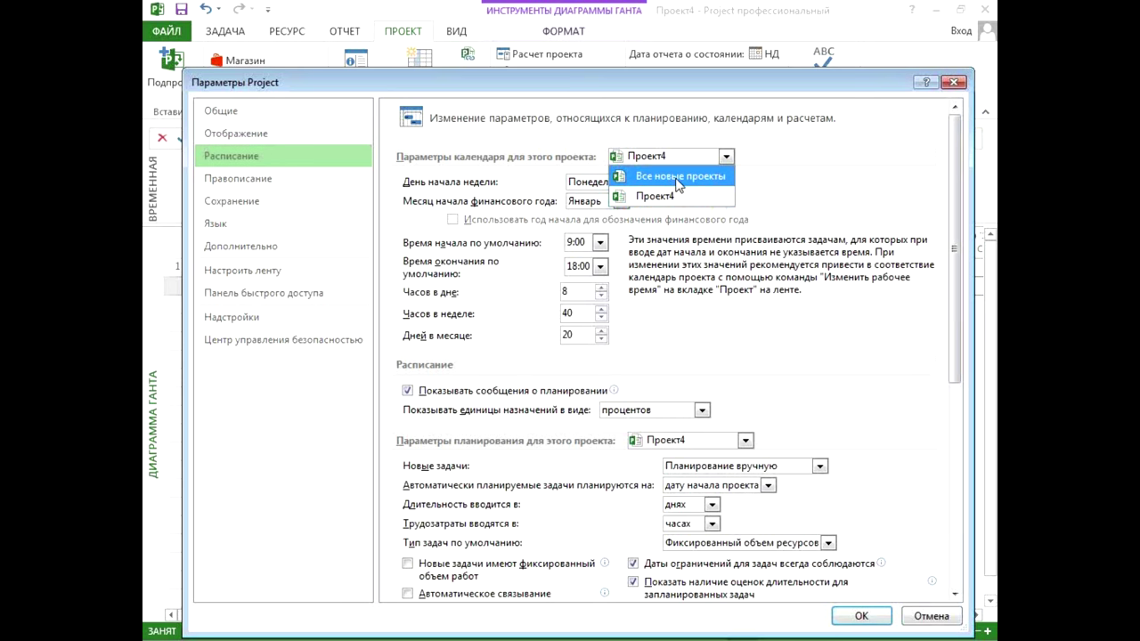
{"action": "left_click", "coordinate": [659, 196]}
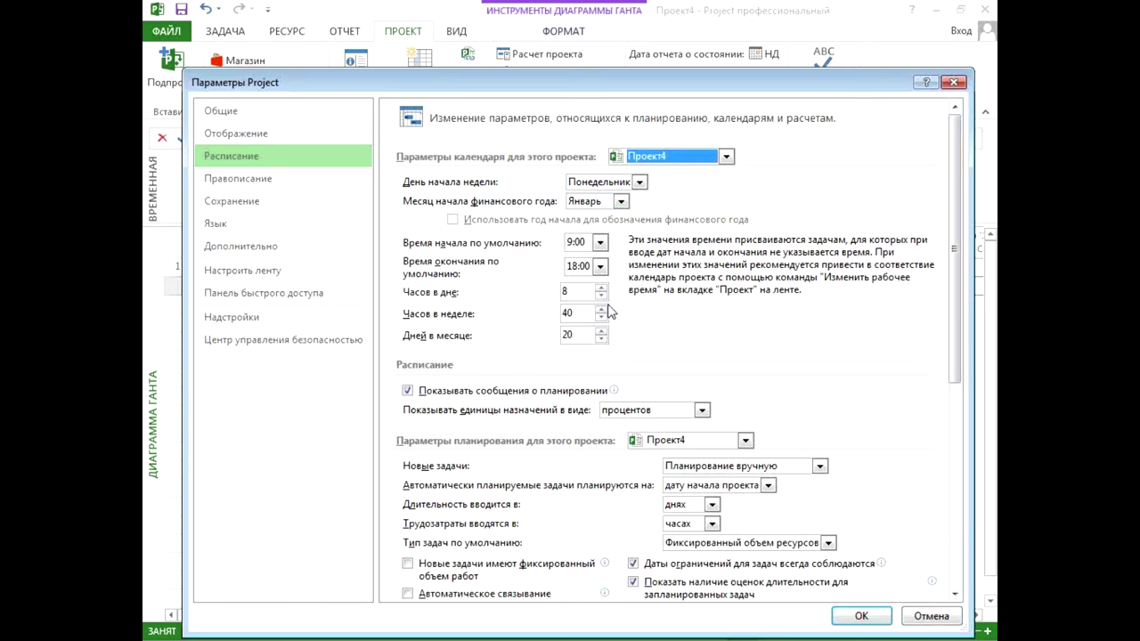
{"action": "left_click_drag", "start_coordinate": [650, 92], "coordinate": [621, 346]}
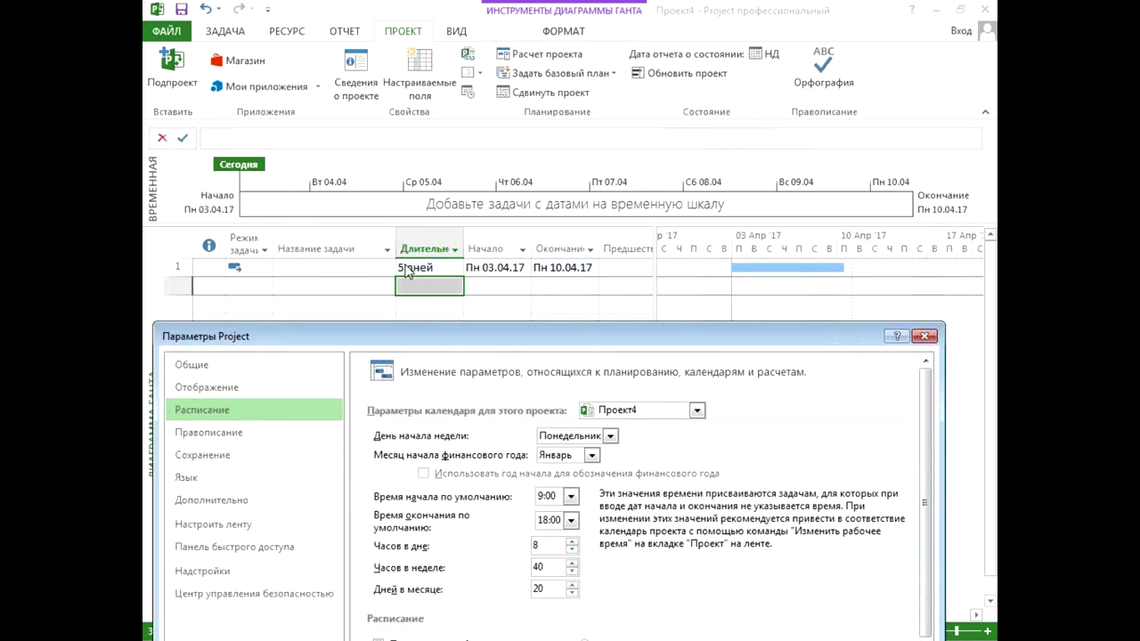
{"action": "left_click", "coordinate": [924, 336]}
Step: Check the working hours of 7 April 2017 in the Стандартный calendar against the task's dates
{"action": "left_click", "coordinate": [498, 267]}
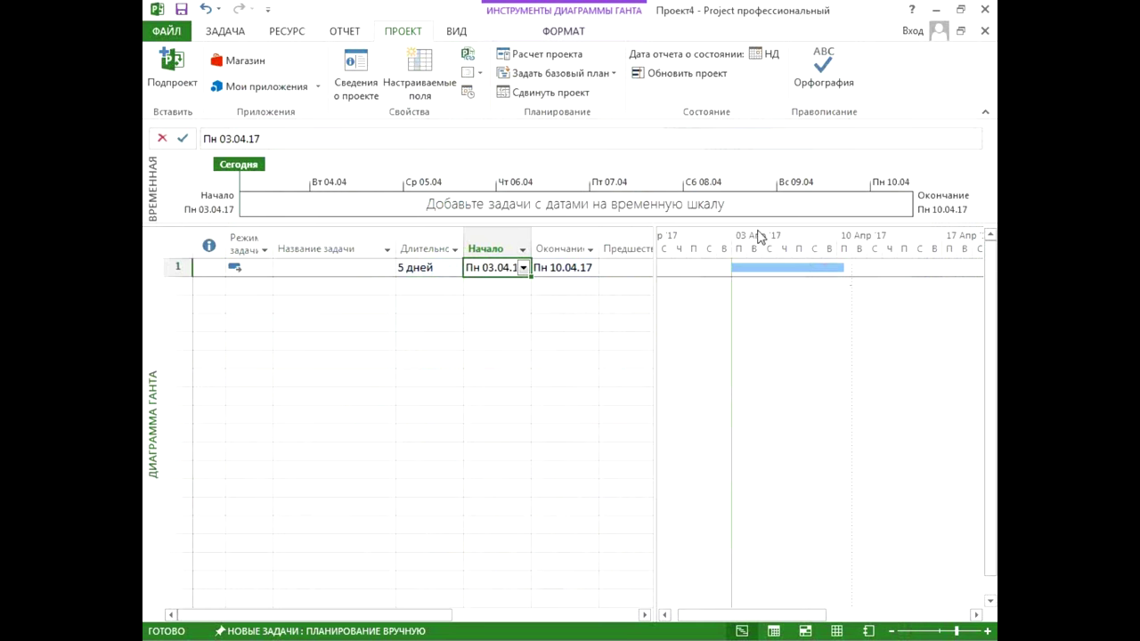
{"action": "left_click", "coordinate": [467, 92]}
{"action": "left_click", "coordinate": [565, 224]}
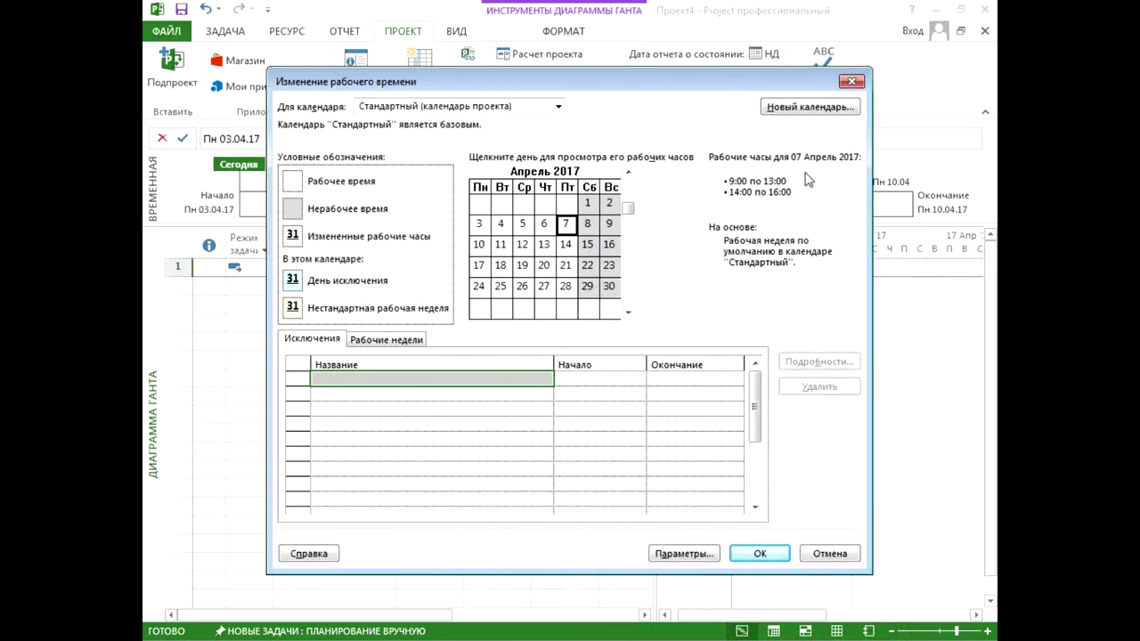
{"action": "left_click", "coordinate": [853, 81]}
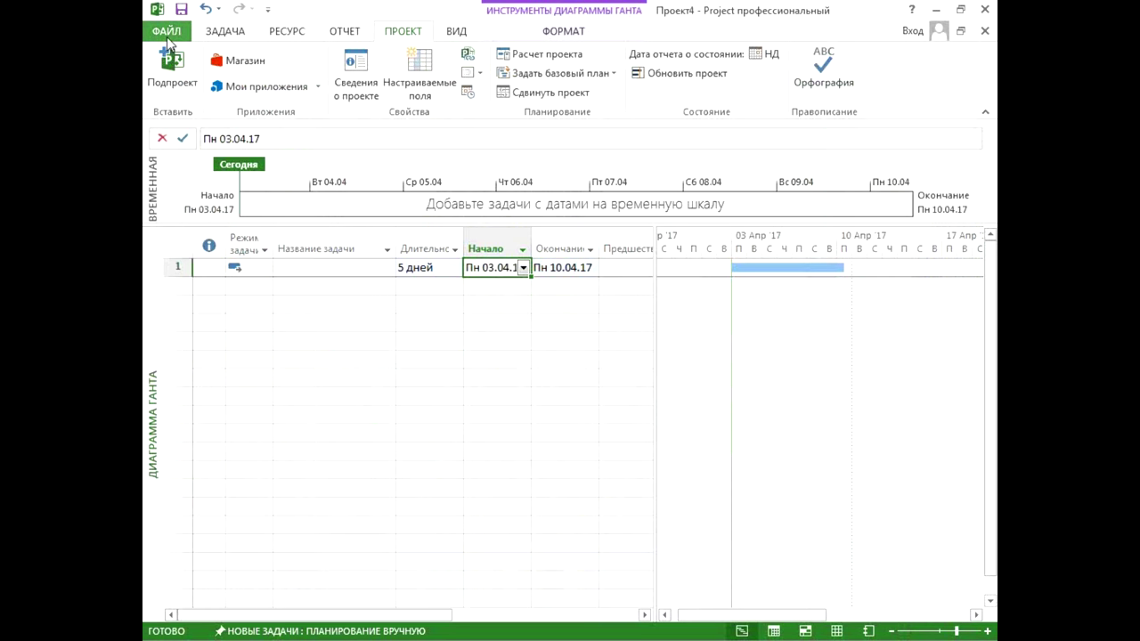
{"action": "left_click", "coordinate": [469, 93]}
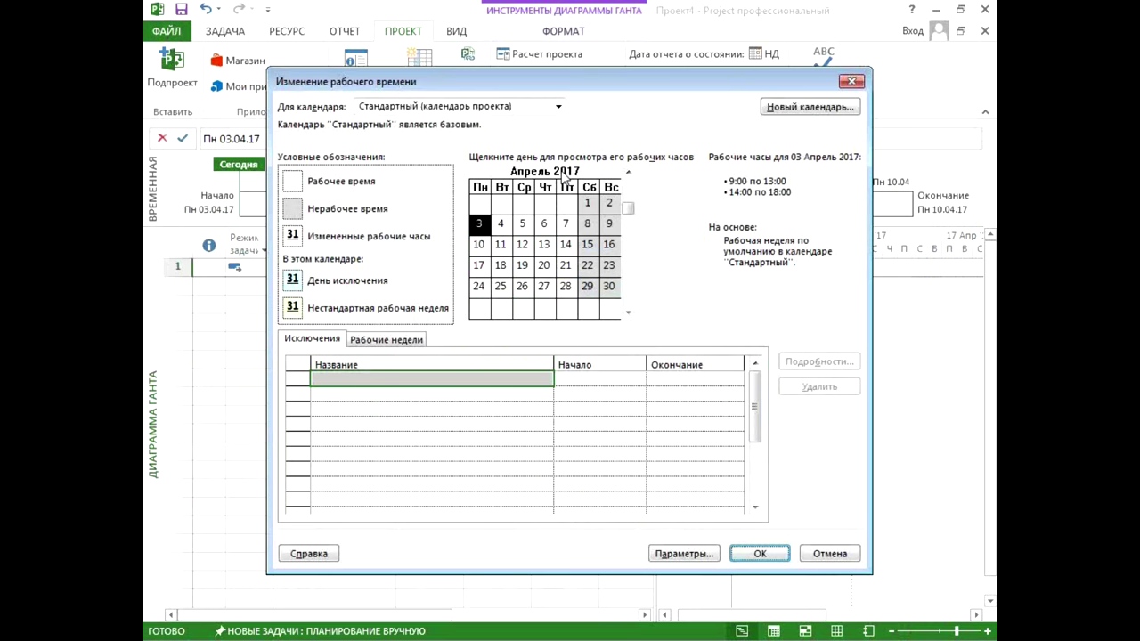
{"action": "left_click", "coordinate": [565, 223]}
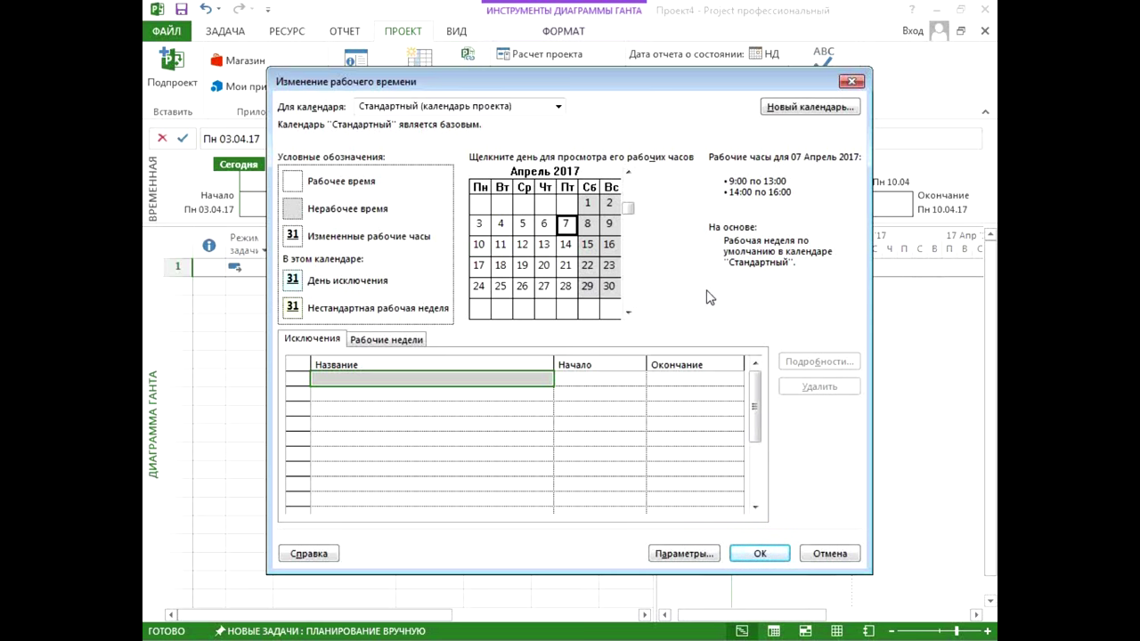
{"action": "left_click", "coordinate": [852, 81]}
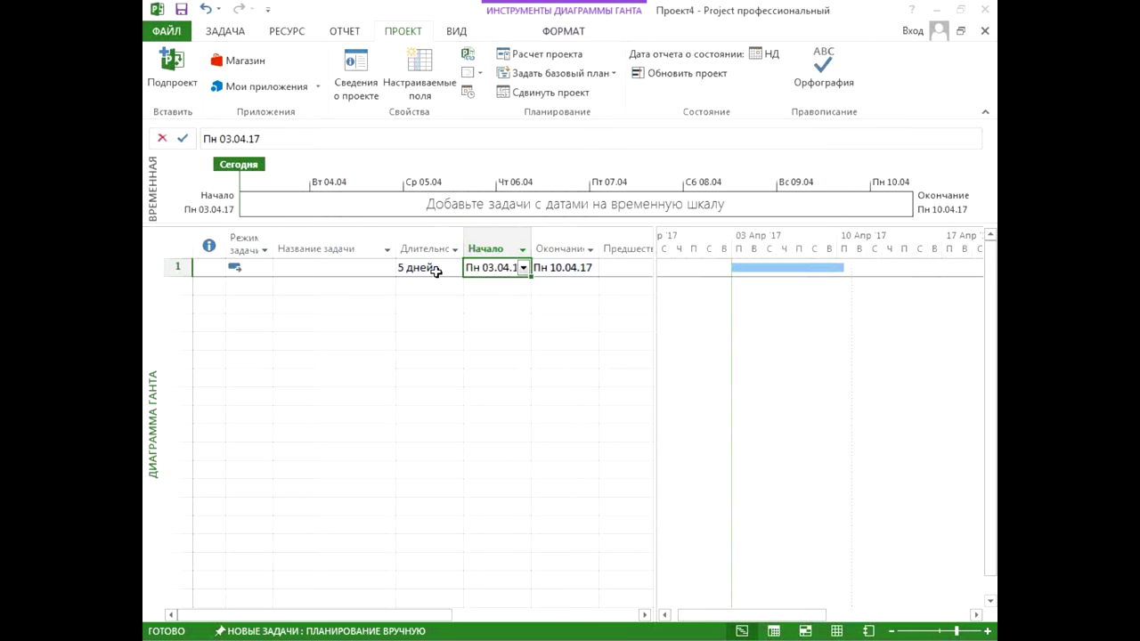
Step: Review the hours of Friday 7 April and the work weeks list of the Стандартный calendar for the task's duration
{"action": "left_click", "coordinate": [435, 270]}
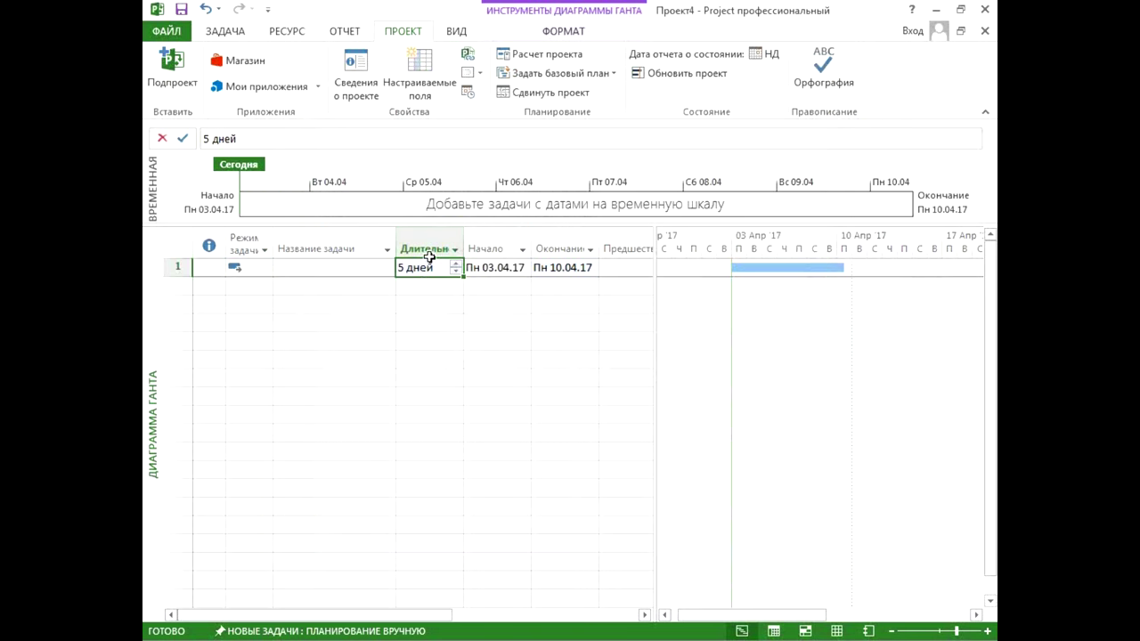
{"action": "left_click", "coordinate": [467, 92]}
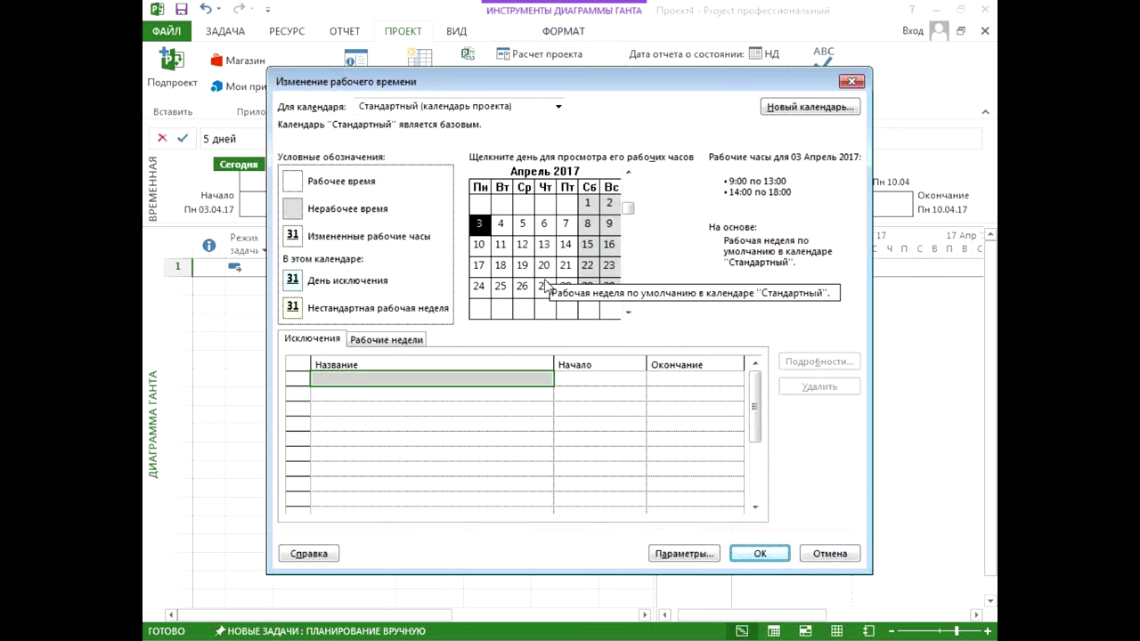
{"action": "left_click", "coordinate": [567, 225]}
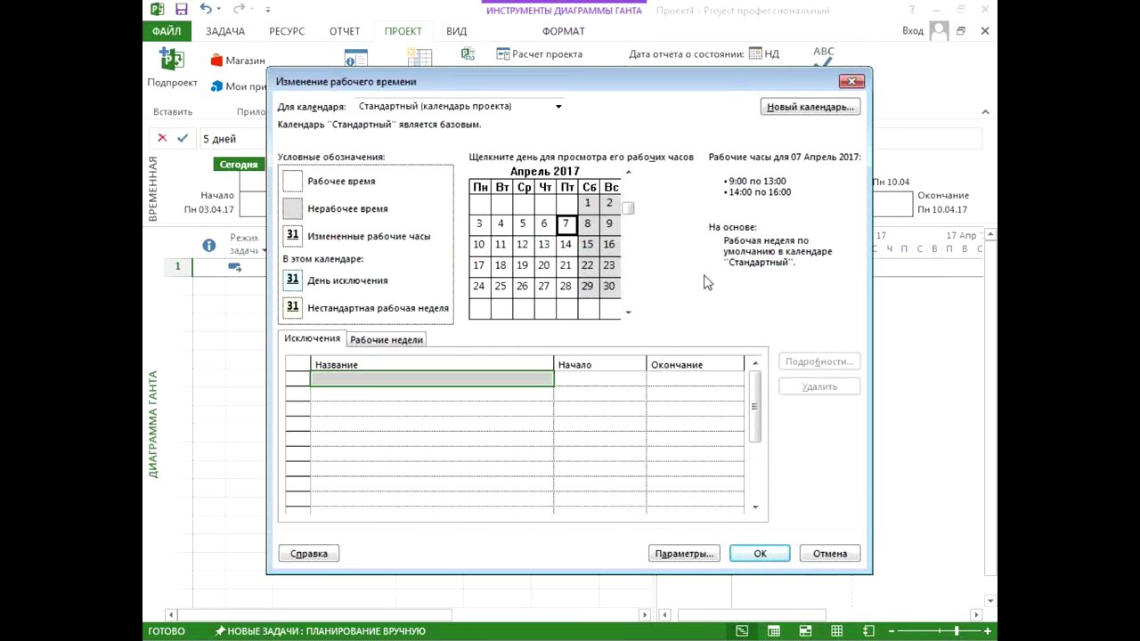
{"action": "left_click", "coordinate": [417, 339]}
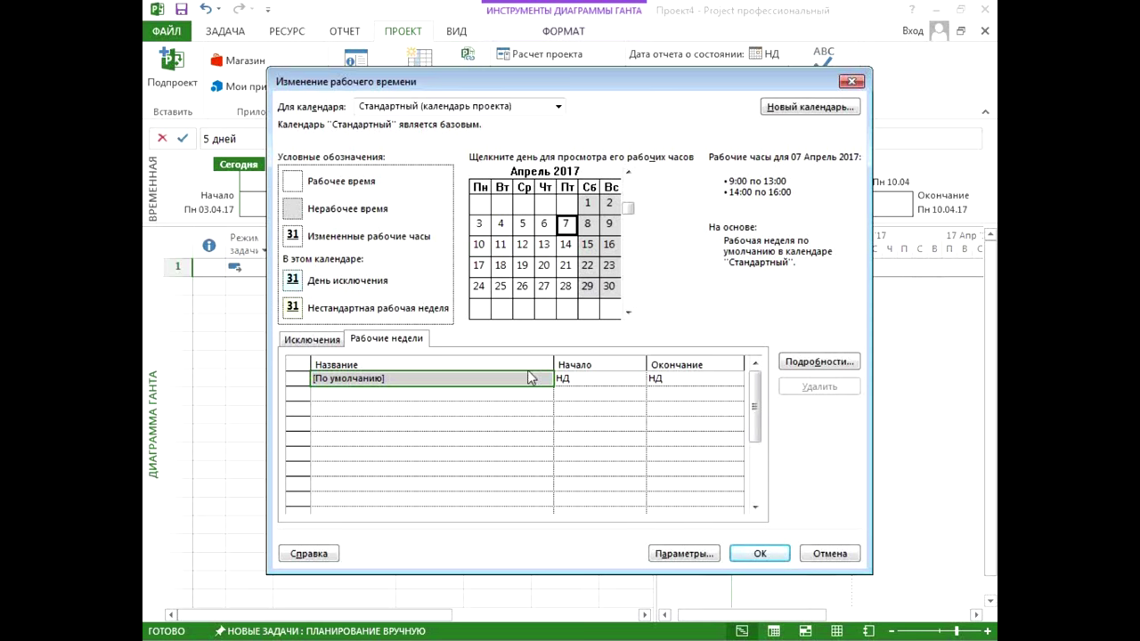
{"action": "left_click", "coordinate": [855, 81]}
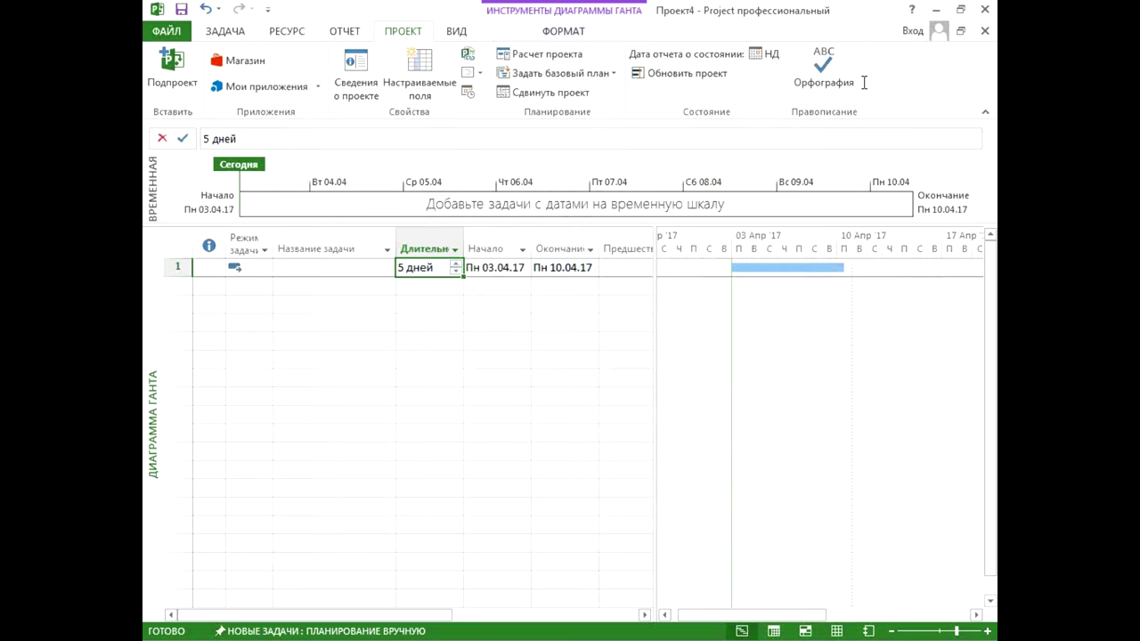
Step: Delete the 5-day task from the Gantt chart table
{"action": "left_click", "coordinate": [178, 267]}
{"action": "key", "text": "Delete"}
{"action": "left_click", "coordinate": [282, 296]}
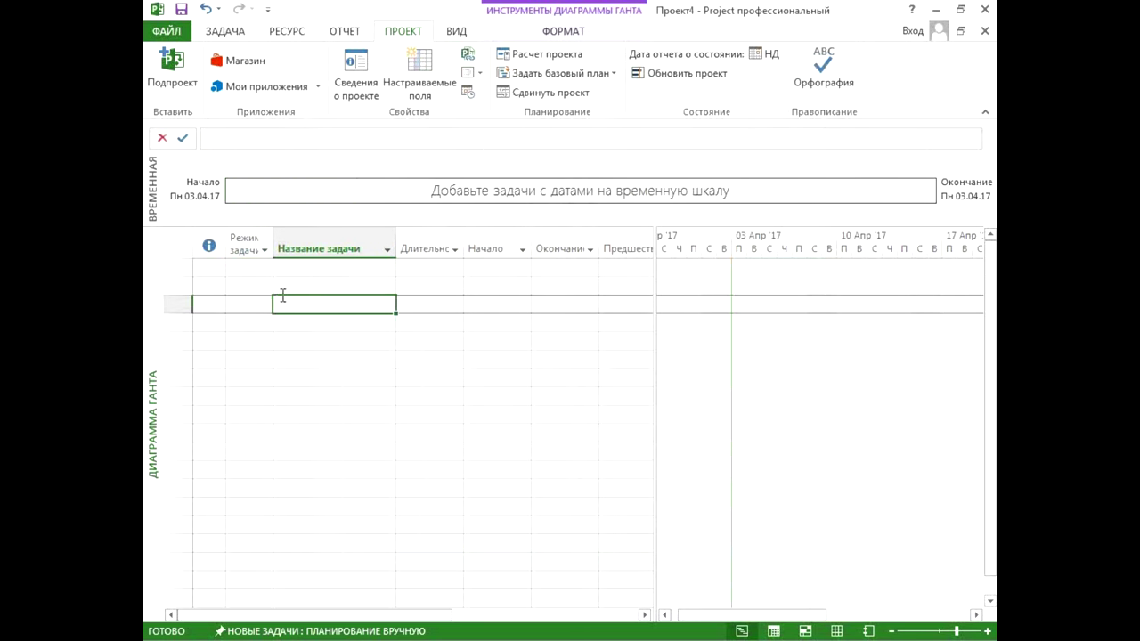
{"action": "left_click", "coordinate": [290, 268]}
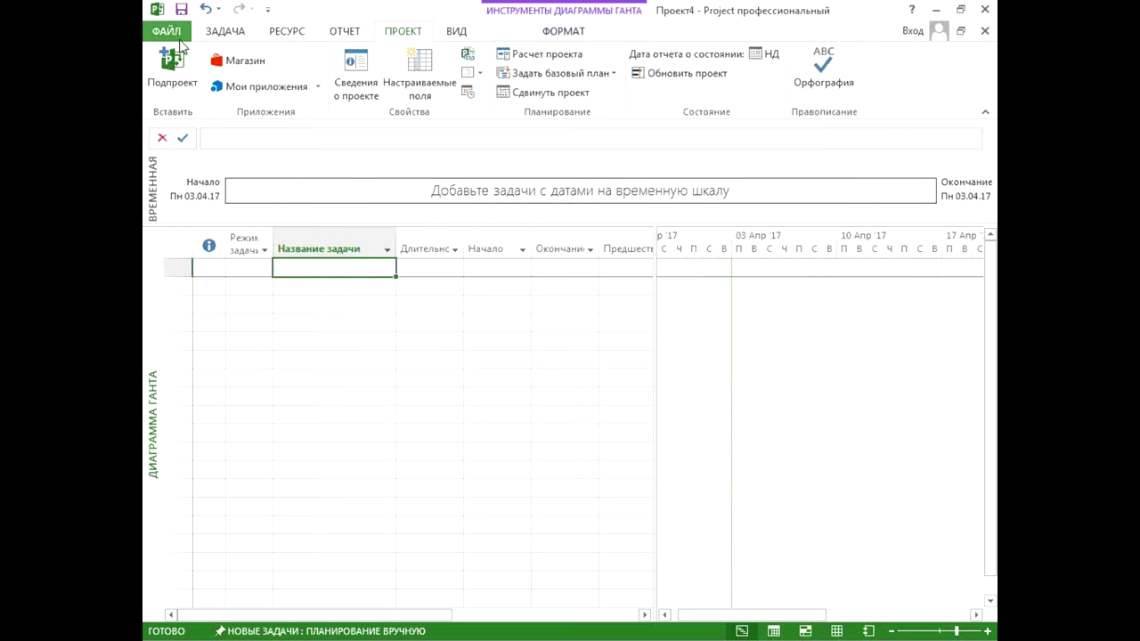
Step: Set the project calendar of Проект4 to 24 часа in the project information
{"action": "left_click", "coordinate": [356, 81]}
{"action": "left_click", "coordinate": [741, 226]}
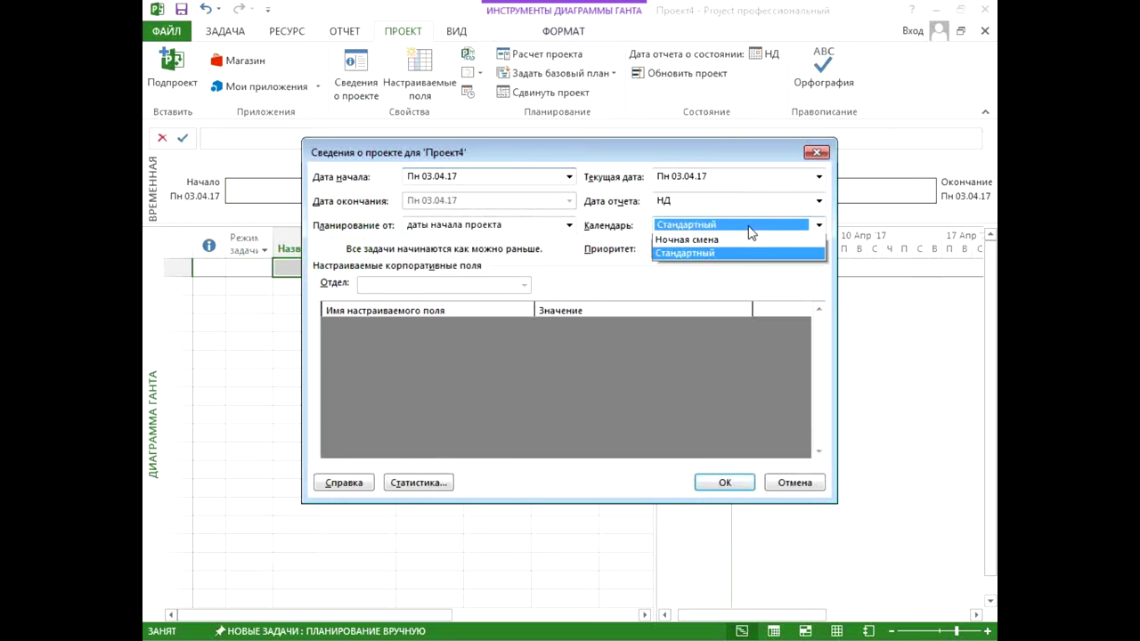
{"action": "left_click", "coordinate": [740, 241]}
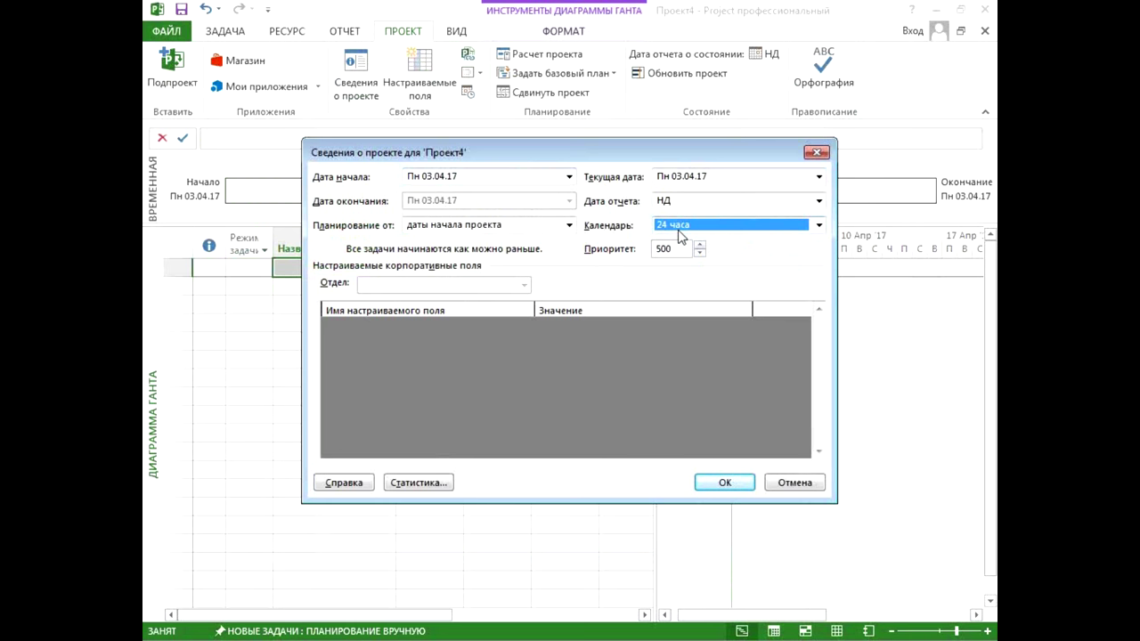
{"action": "left_click", "coordinate": [726, 484]}
Step: Create a task with Автоматическое планирование in the first row and set its duration to 15 days
{"action": "left_click", "coordinate": [254, 268]}
{"action": "left_click", "coordinate": [264, 268]}
{"action": "left_click", "coordinate": [270, 300]}
{"action": "left_click", "coordinate": [346, 264]}
{"action": "left_click", "coordinate": [447, 272]}
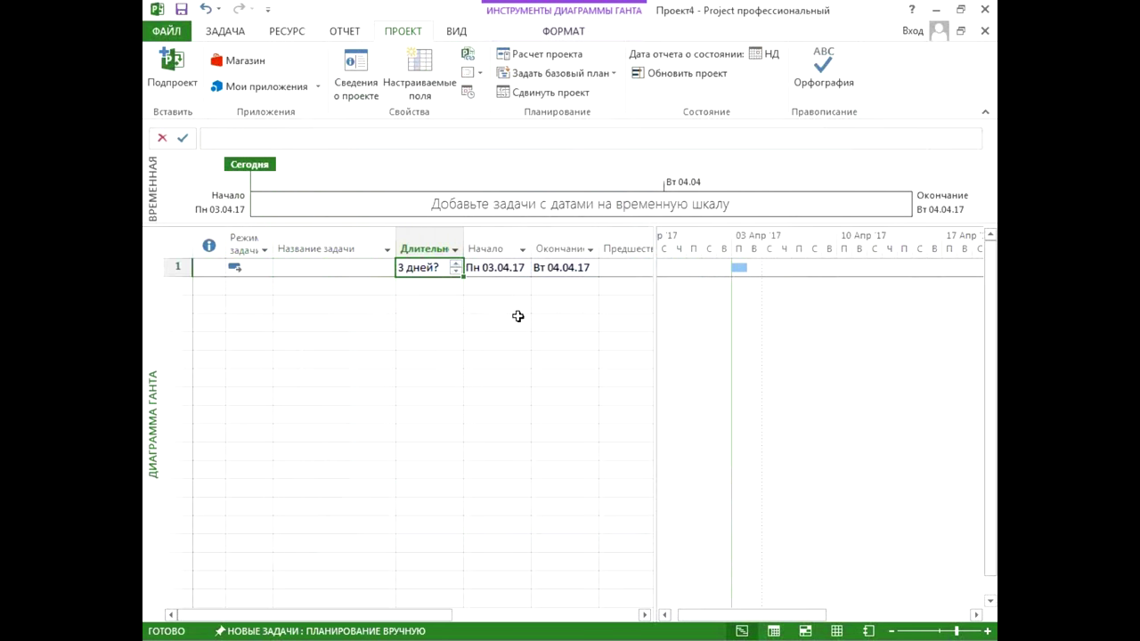
{"action": "type", "text": "15"}
{"action": "key", "text": "Return"}
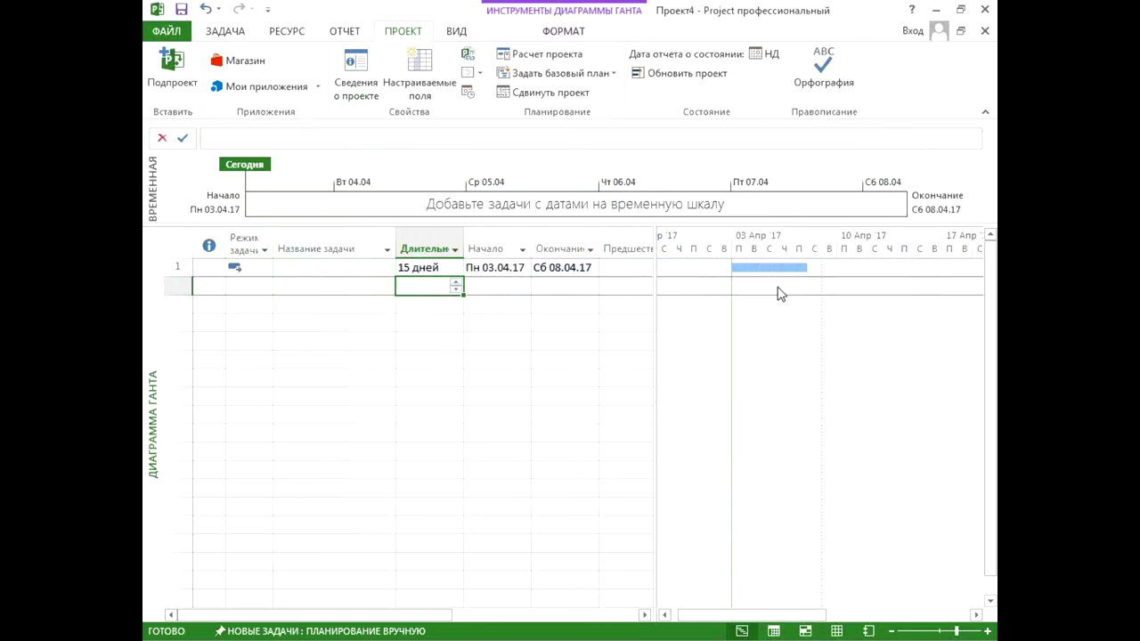
Step: Examine the task's start and finish dates and duration, and check the calendar assigned in the project information
{"action": "left_click_drag", "start_coordinate": [501, 267], "coordinate": [541, 265]}
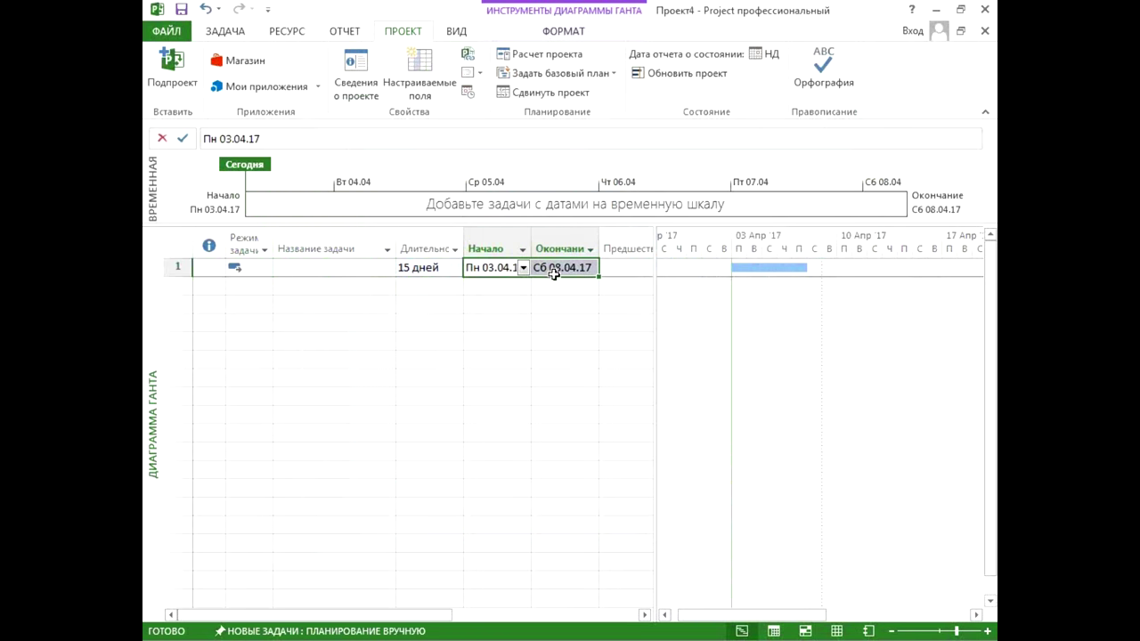
{"action": "left_click", "coordinate": [434, 271]}
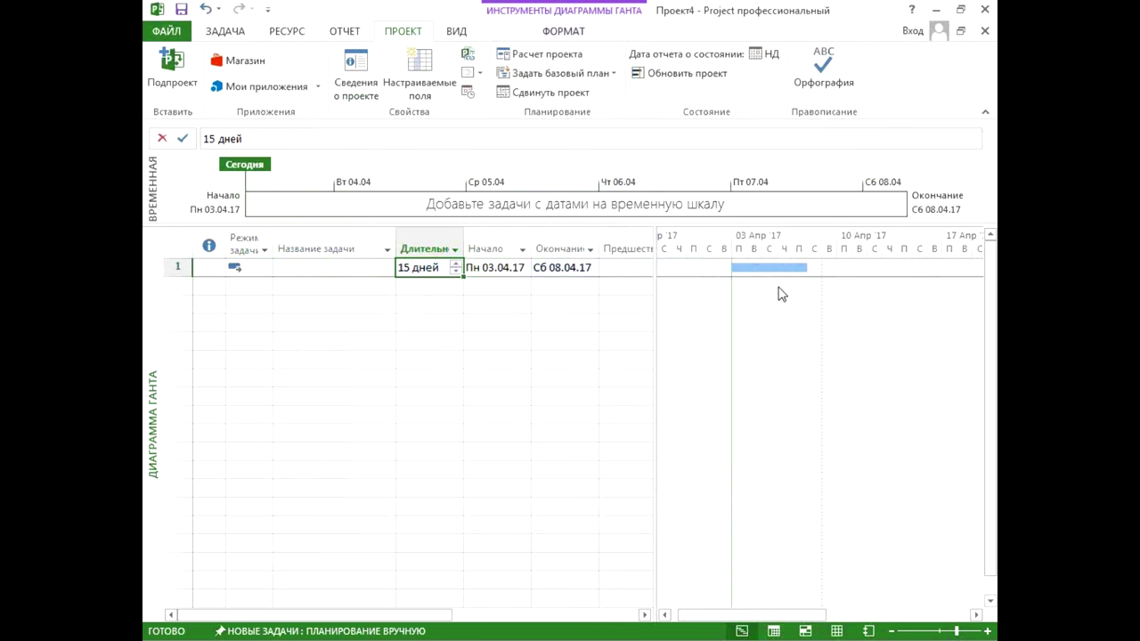
{"action": "left_click", "coordinate": [366, 91]}
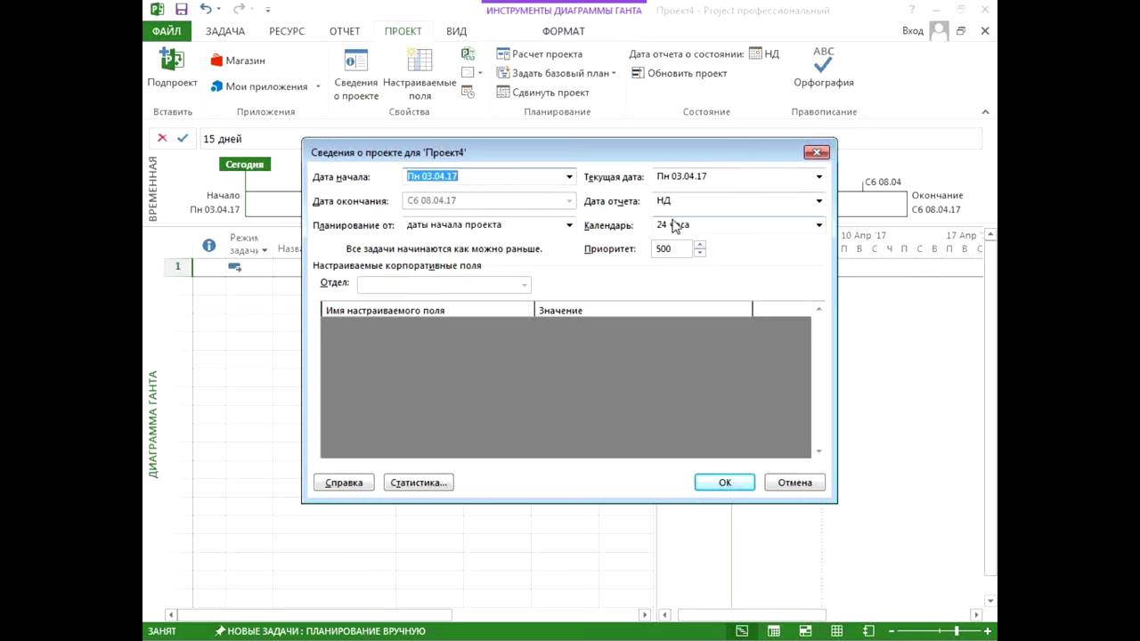
{"action": "key", "text": "Return"}
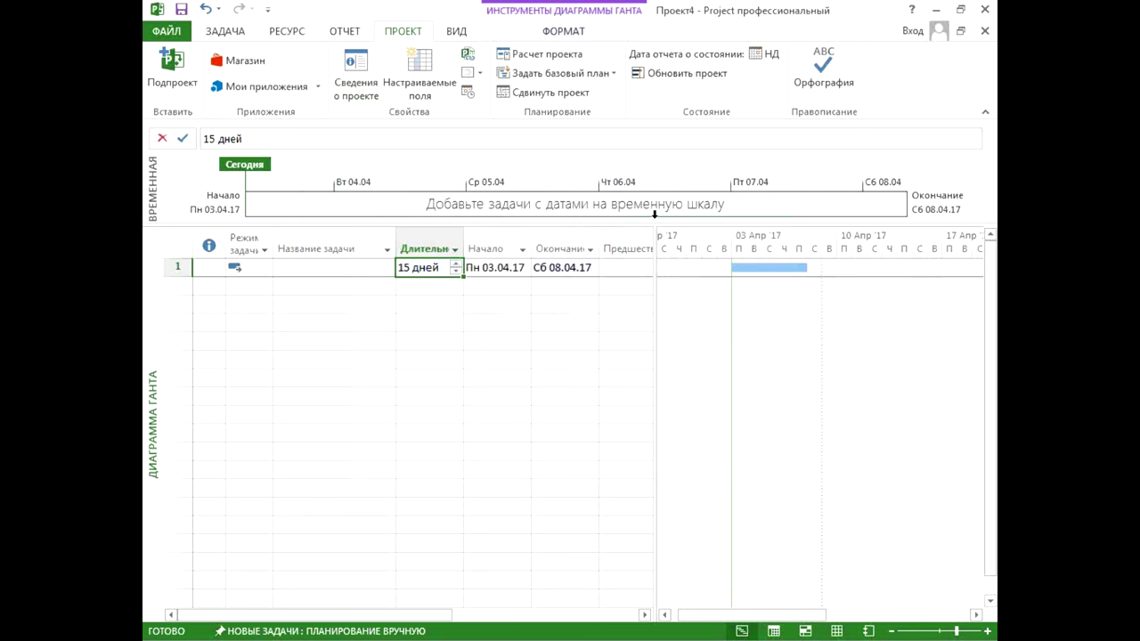
Step: Check the Часов в дне setting in the Расписание options of Проект4 against the 15-day task's Gantt bar
{"action": "left_click", "coordinate": [166, 32]}
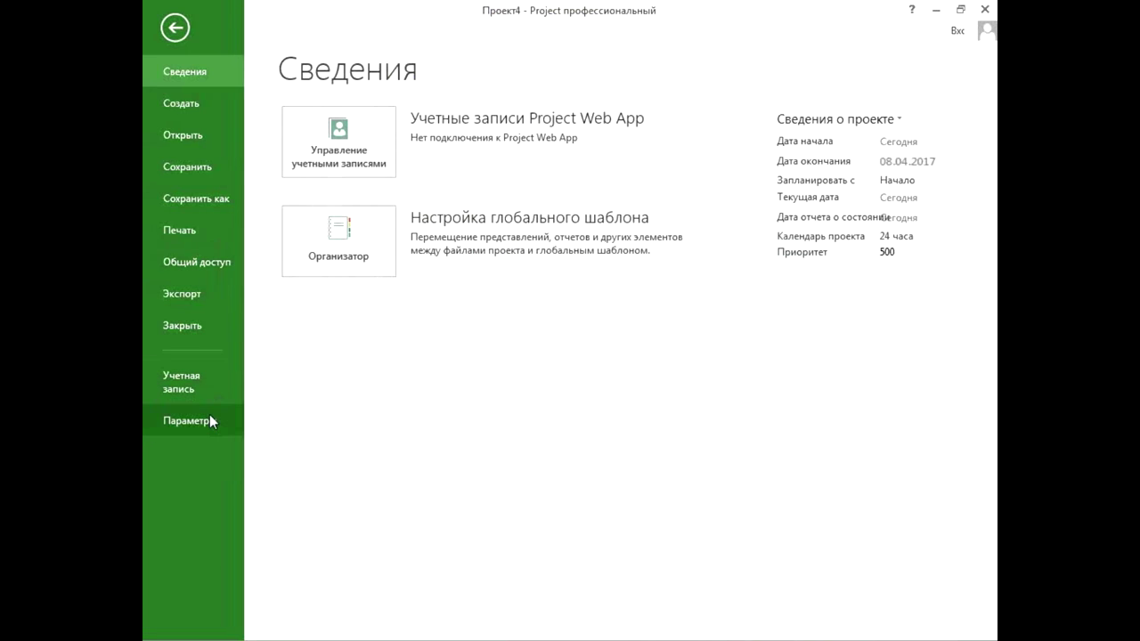
{"action": "left_click", "coordinate": [209, 416]}
{"action": "left_click", "coordinate": [299, 165]}
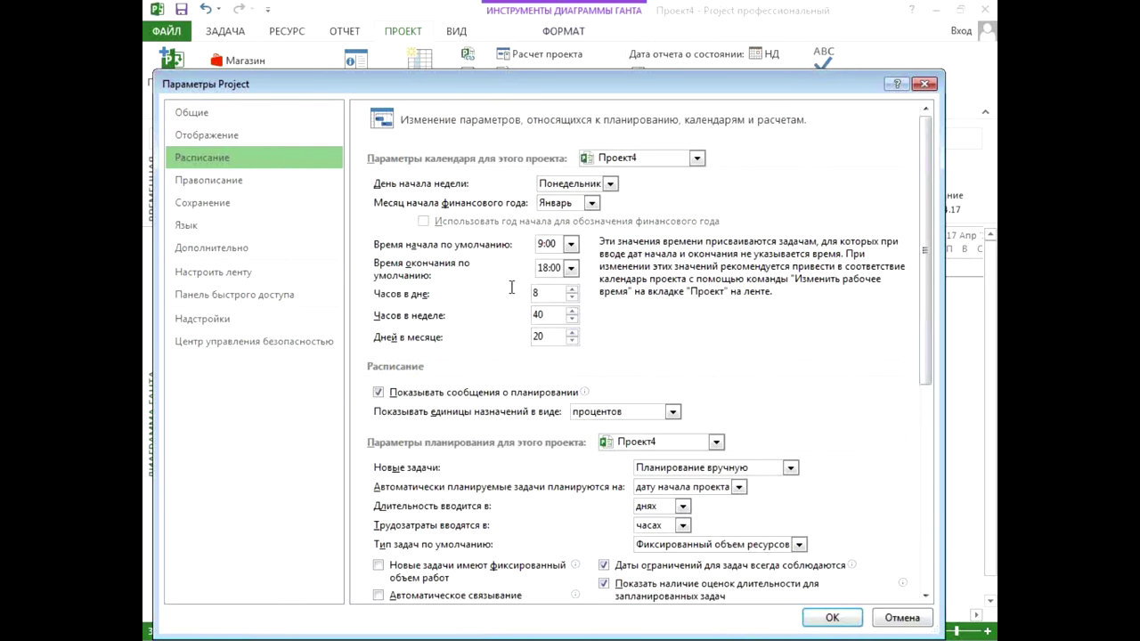
{"action": "key", "text": "alt+н"}
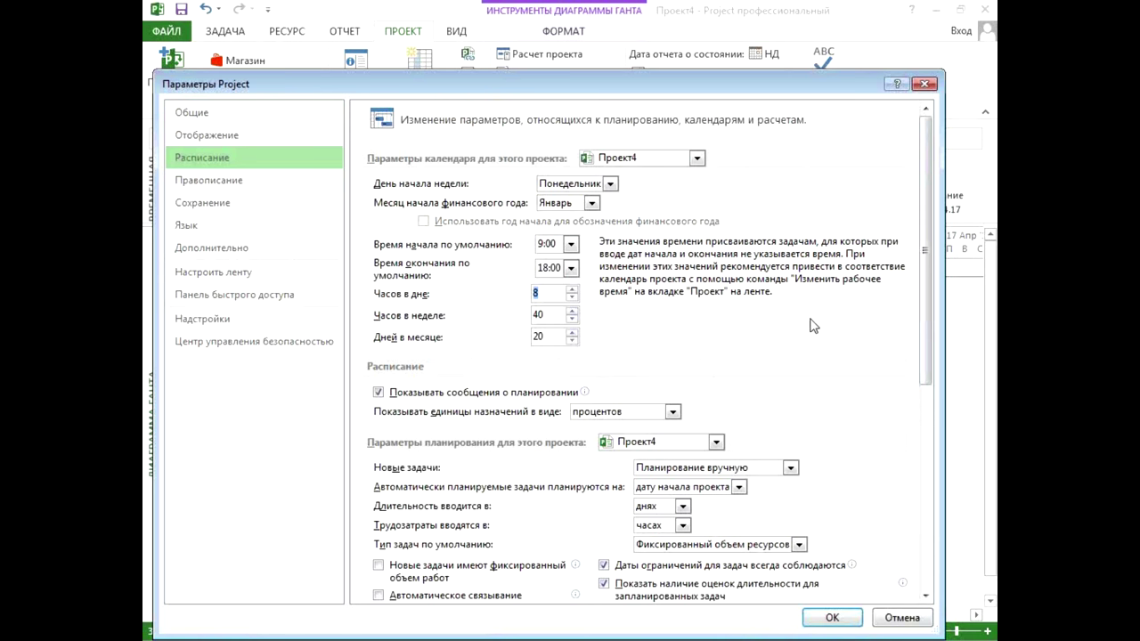
{"action": "left_click_drag", "start_coordinate": [750, 78], "coordinate": [755, 319]}
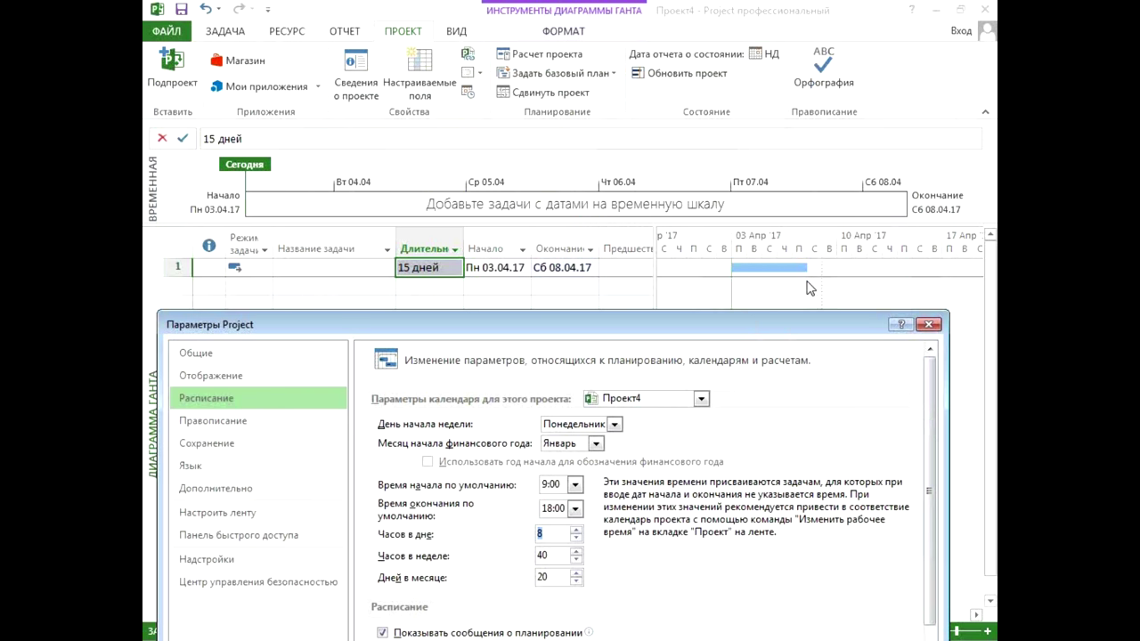
{"action": "left_click", "coordinate": [928, 325]}
Step: Delete the 15-day task from the first row of the Gantt chart table
{"action": "left_click", "coordinate": [180, 265]}
{"action": "key", "text": "Delete"}
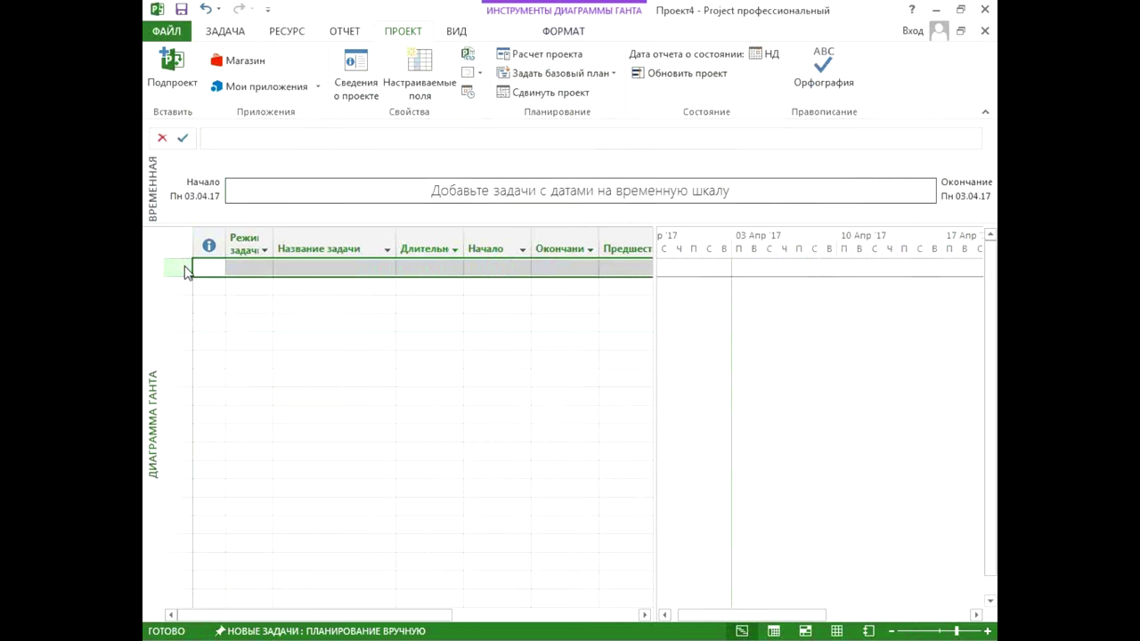
{"action": "left_click", "coordinate": [355, 269]}
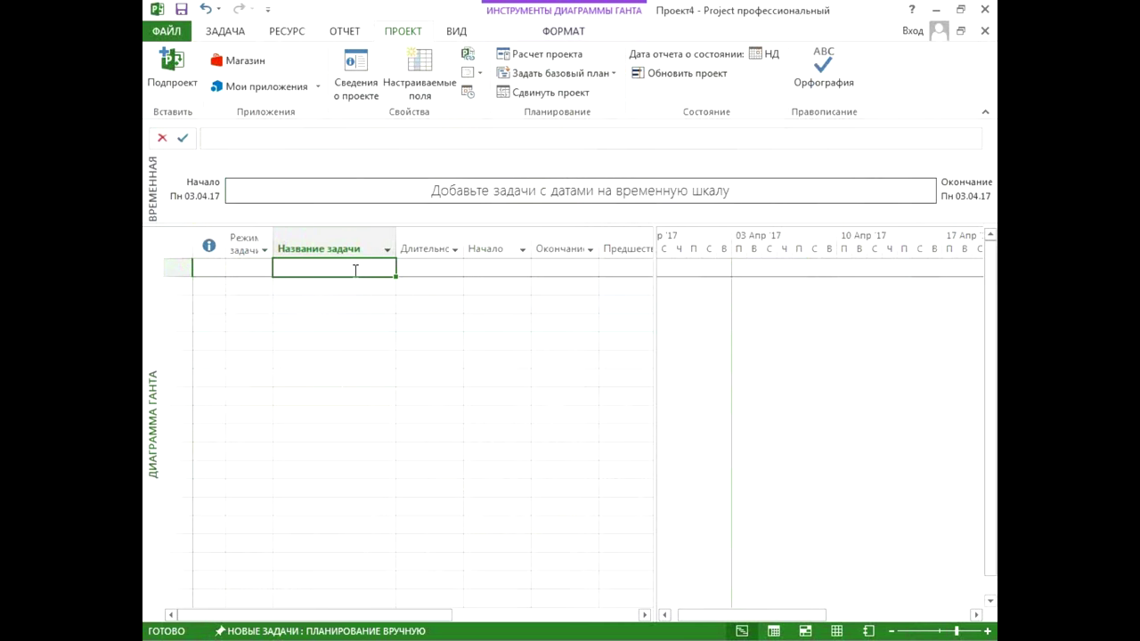
Step: Set Часов в дне to 24 in the Расписание options of Проект4
{"action": "left_click", "coordinate": [166, 31]}
{"action": "left_click", "coordinate": [191, 419]}
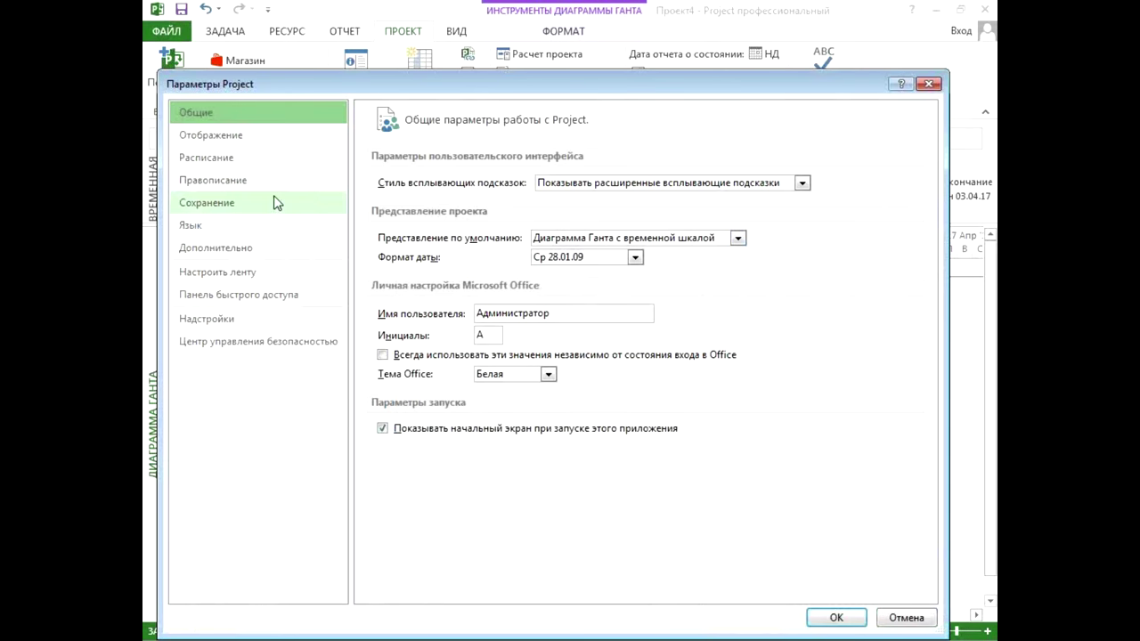
{"action": "left_click", "coordinate": [206, 157]}
{"action": "double_click", "coordinate": [543, 292]}
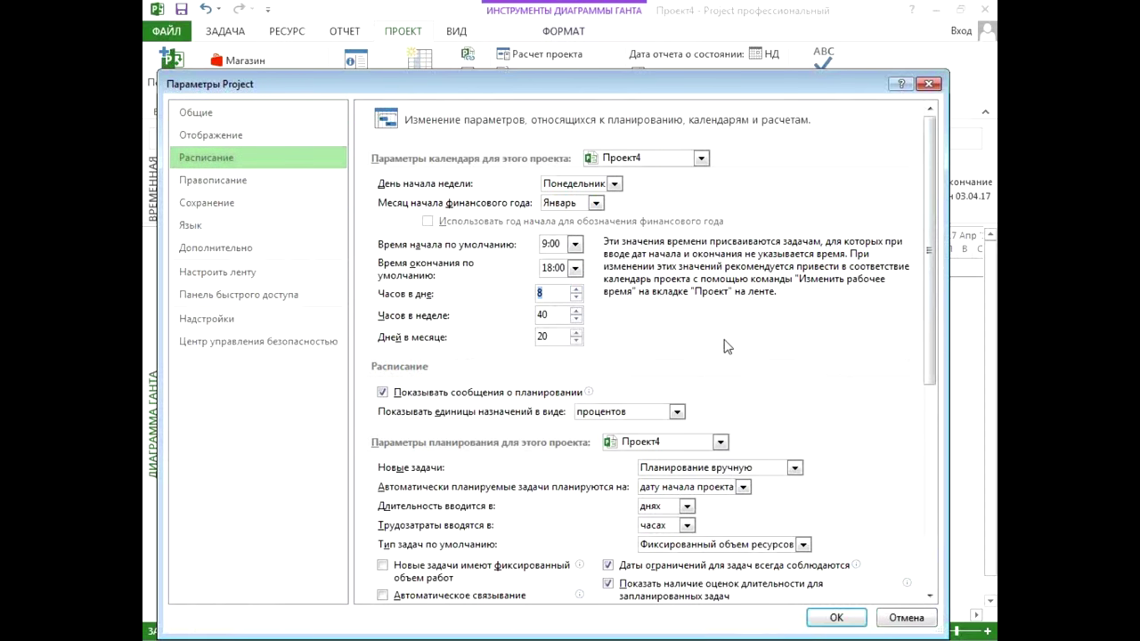
{"action": "type", "text": "24"}
{"action": "left_click", "coordinate": [834, 618]}
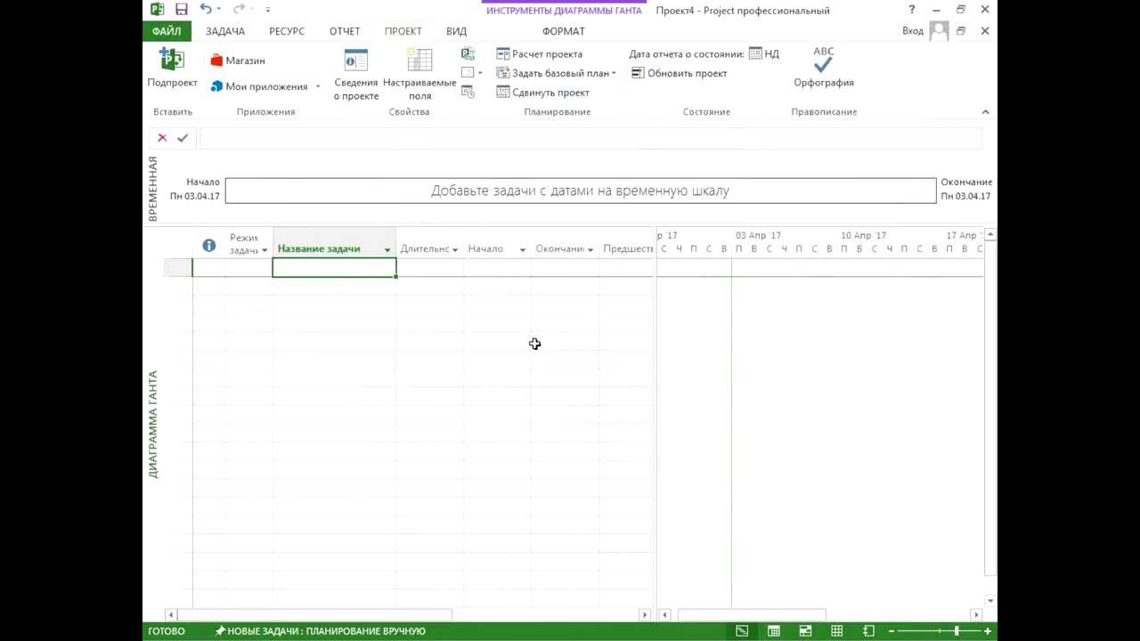
Step: Create a task with Автоматическое планирование in the empty first row and give it a duration of 15 days
{"action": "left_click", "coordinate": [250, 268]}
{"action": "left_click", "coordinate": [266, 267]}
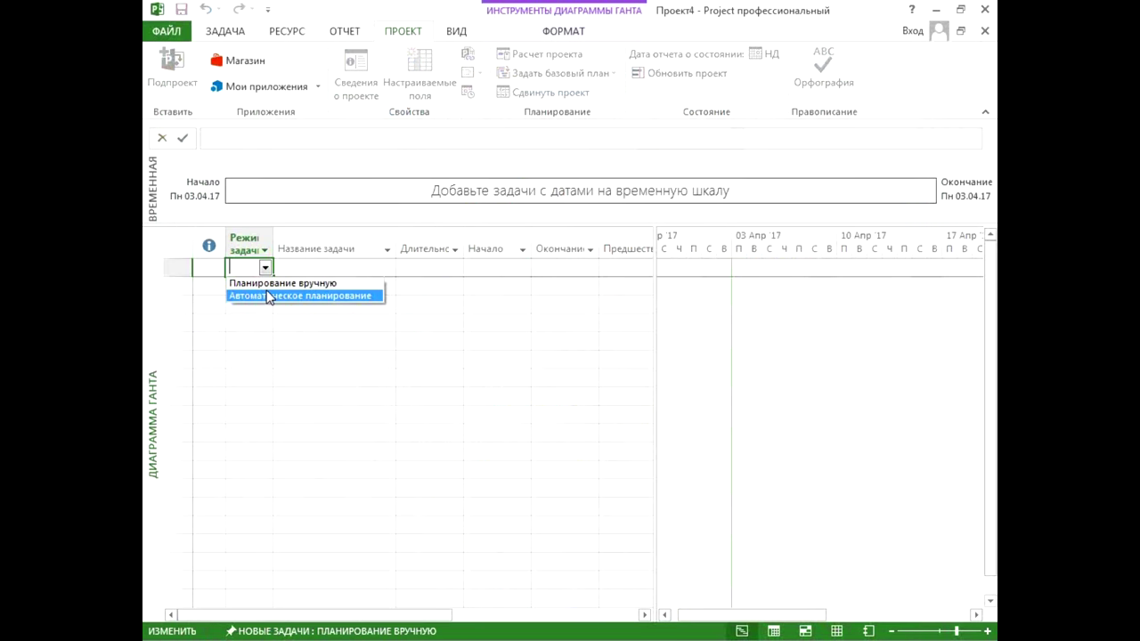
{"action": "left_click", "coordinate": [294, 289]}
{"action": "left_click", "coordinate": [424, 267]}
{"action": "type", "text": "15"}
{"action": "key", "text": "Return"}
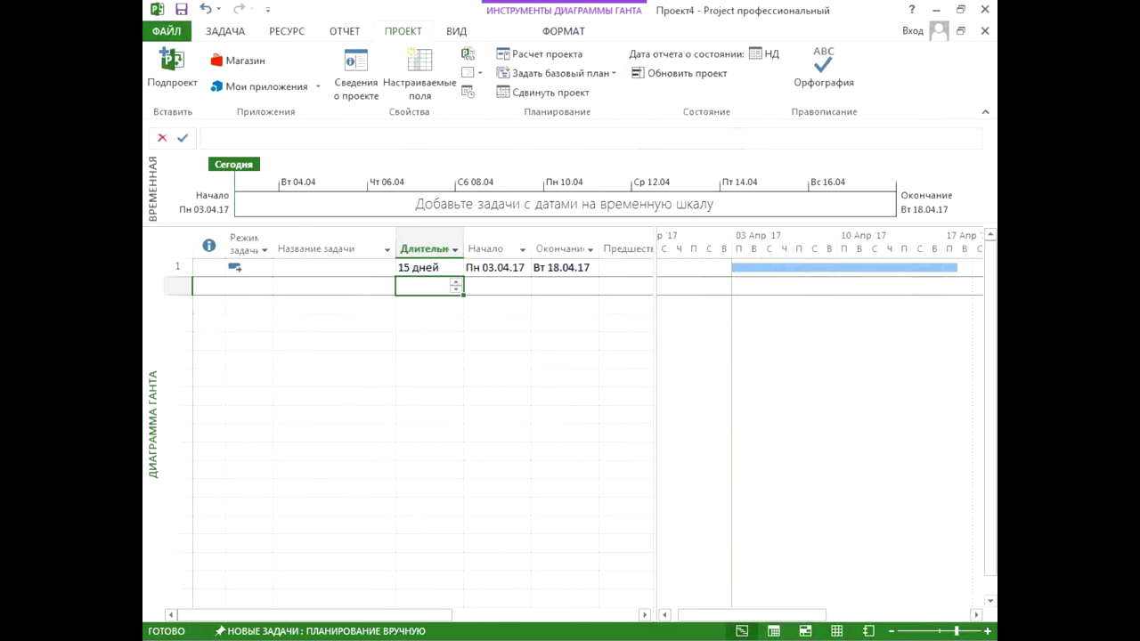
Step: Examine the new task's bar and duration, and check the project calendar in the working time settings and project information
{"action": "left_click", "coordinate": [908, 269]}
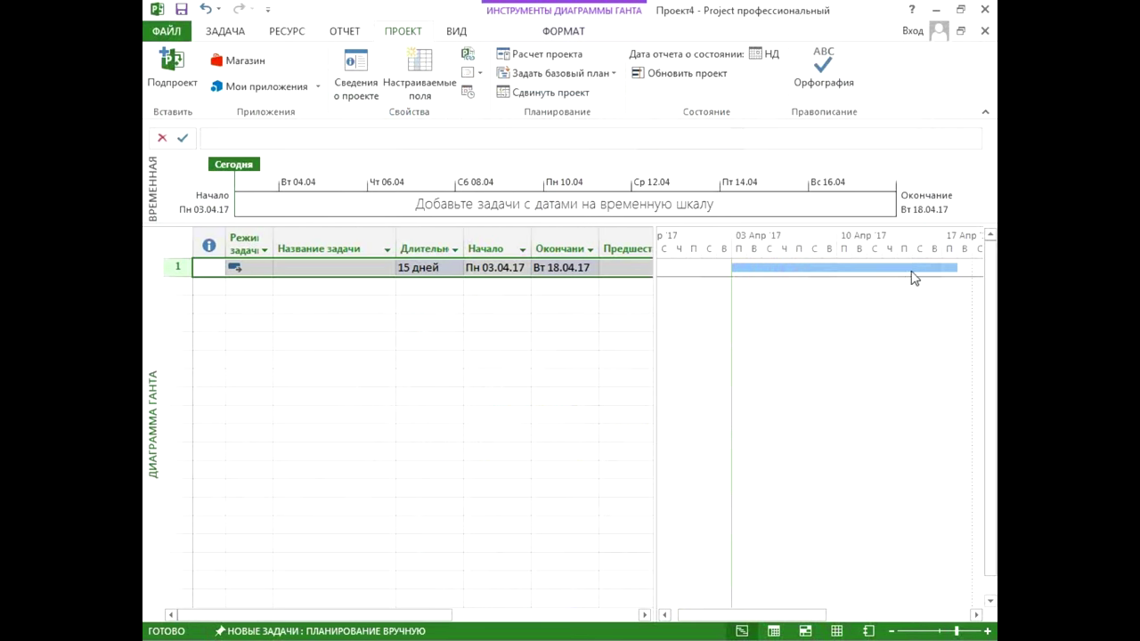
{"action": "left_click", "coordinate": [429, 268]}
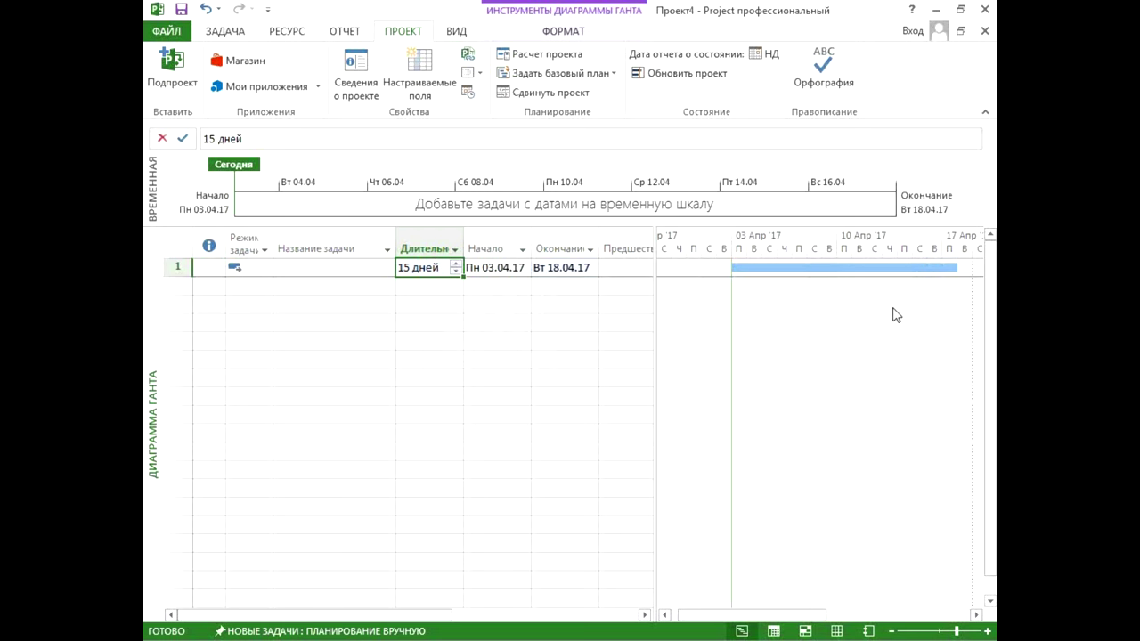
{"action": "left_click", "coordinate": [467, 93]}
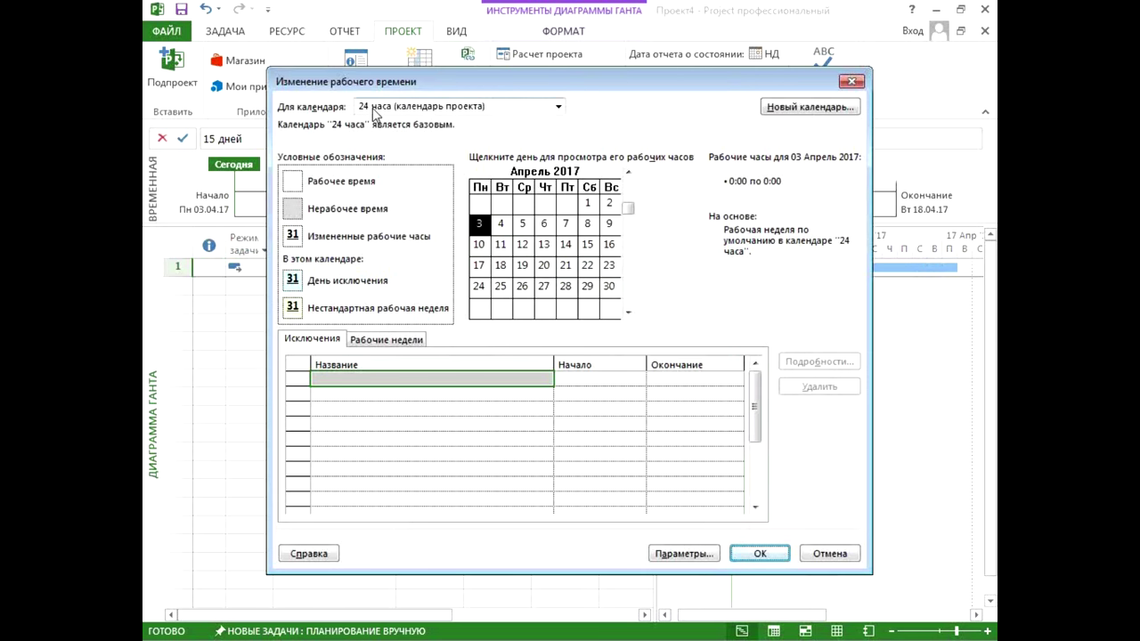
{"action": "key", "text": "Escape"}
{"action": "left_click", "coordinate": [357, 80]}
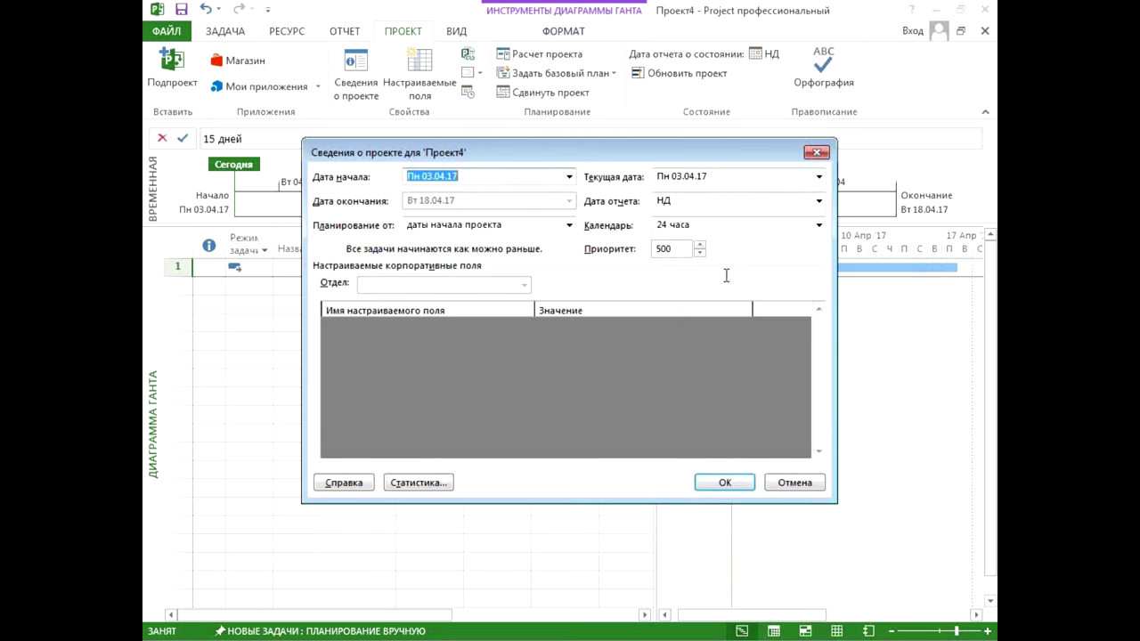
{"action": "key", "text": "Return"}
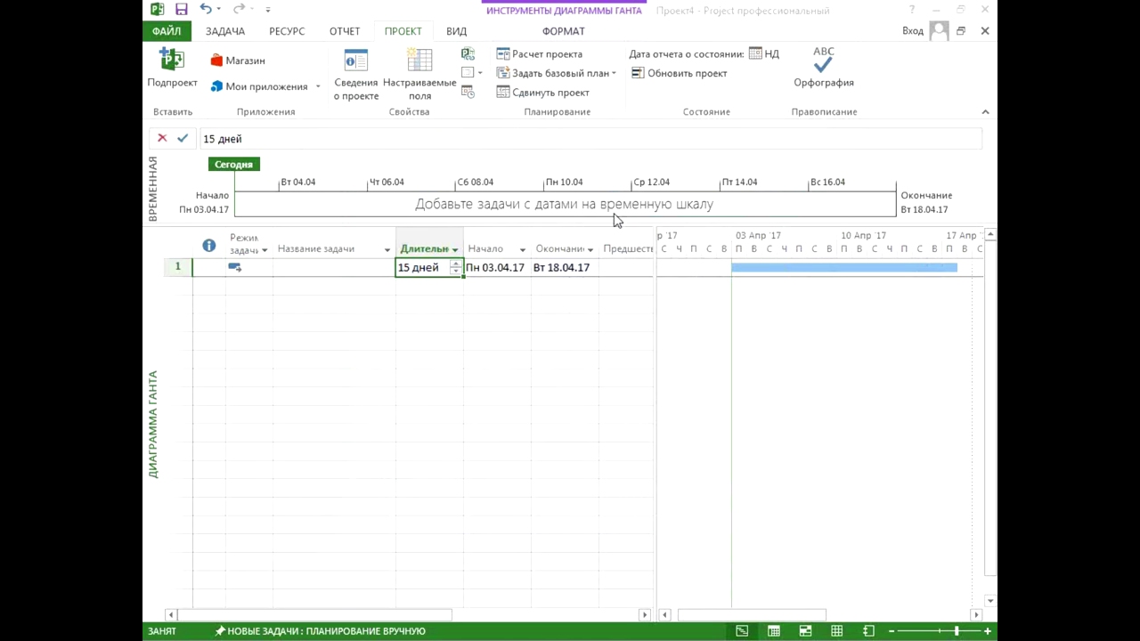
Step: Check the Часов в неделе value in the Расписание options without changing it
{"action": "left_click", "coordinate": [165, 30]}
{"action": "left_click", "coordinate": [203, 419]}
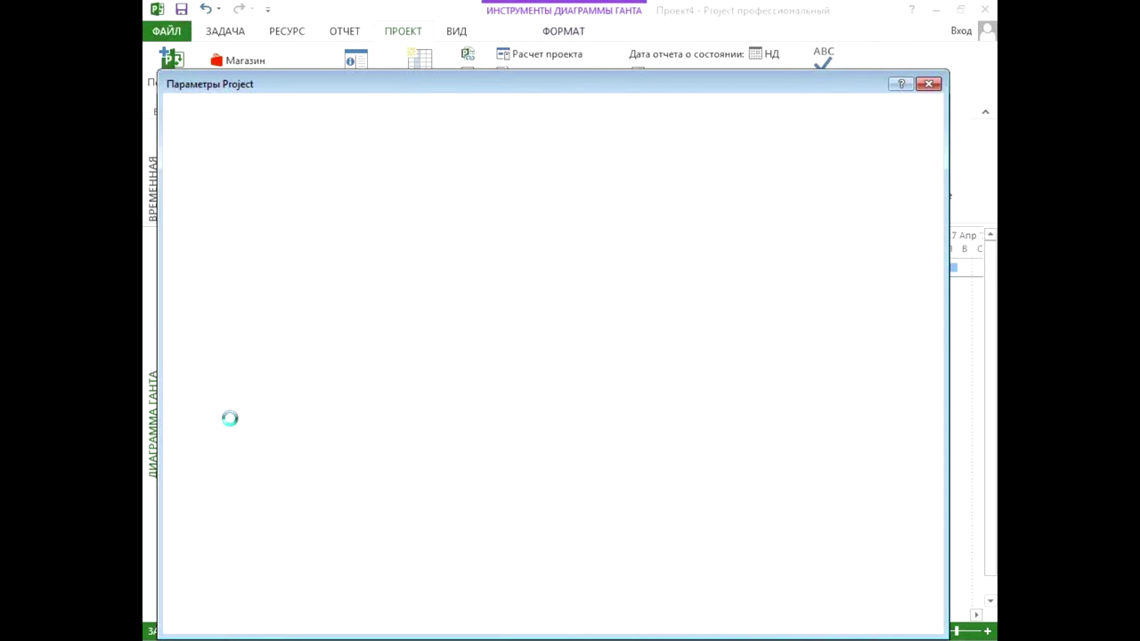
{"action": "left_click", "coordinate": [290, 153]}
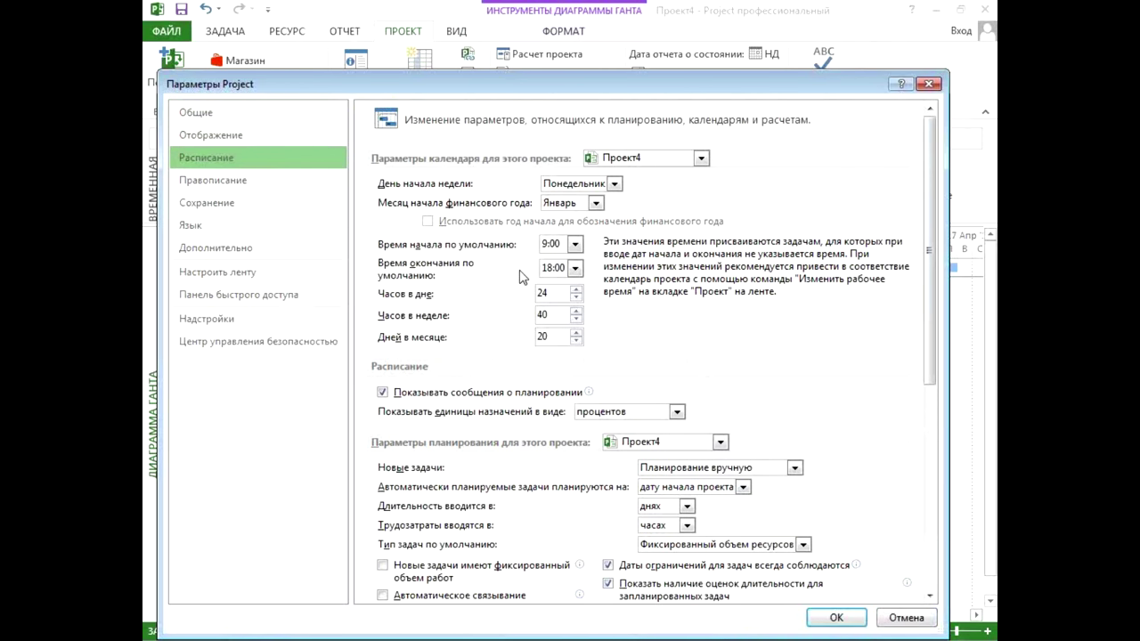
{"action": "double_click", "coordinate": [548, 313]}
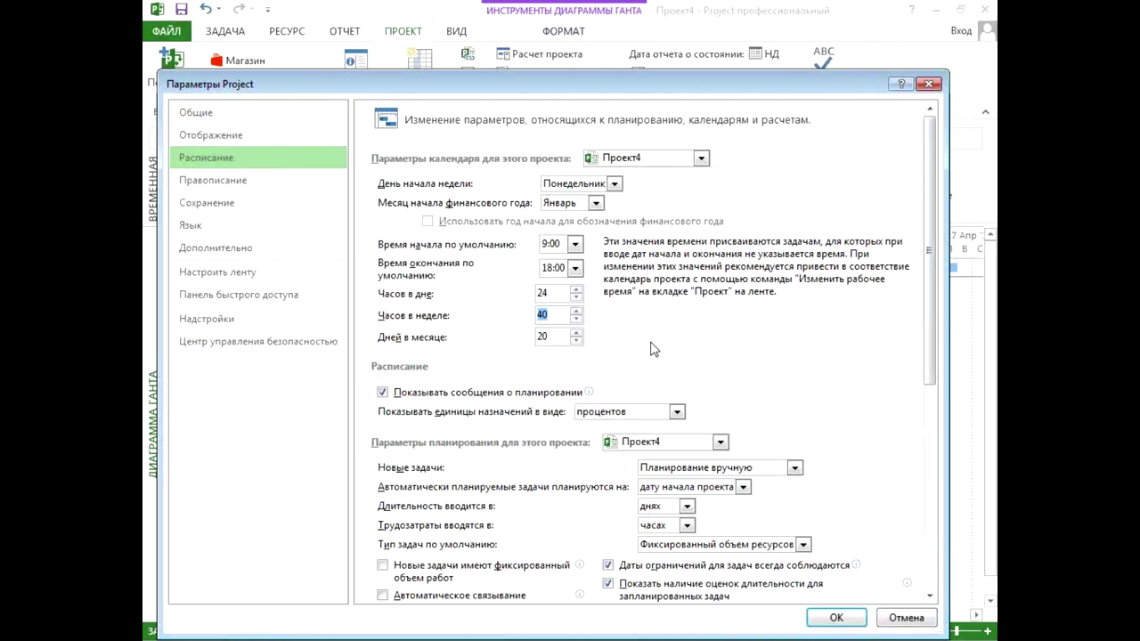
{"action": "left_click", "coordinate": [928, 84]}
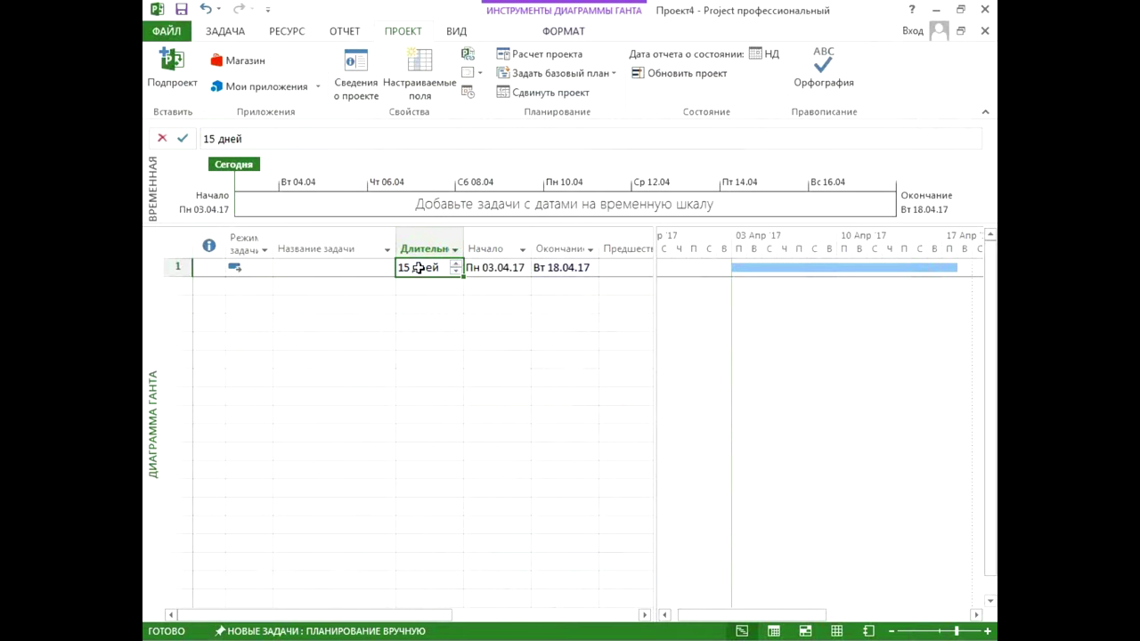
Step: Add a second task with Автоматическое планирование and set its duration to 3 нед
{"action": "left_click", "coordinate": [252, 286]}
{"action": "left_click", "coordinate": [266, 286]}
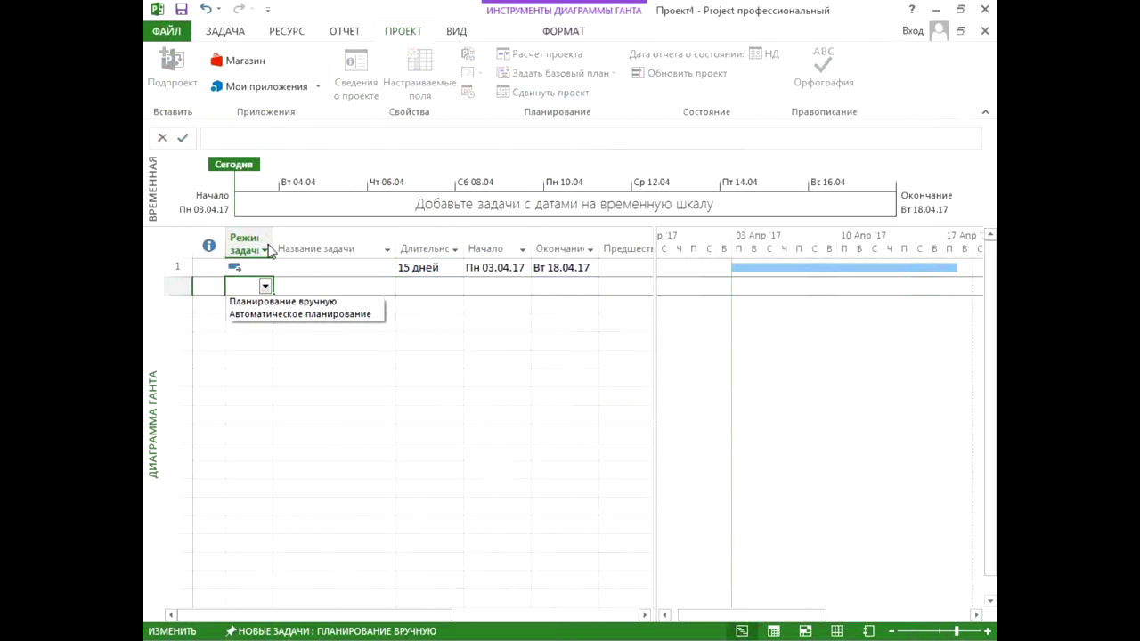
{"action": "left_click", "coordinate": [267, 313]}
{"action": "left_click", "coordinate": [415, 287]}
{"action": "type", "text": "3нед"}
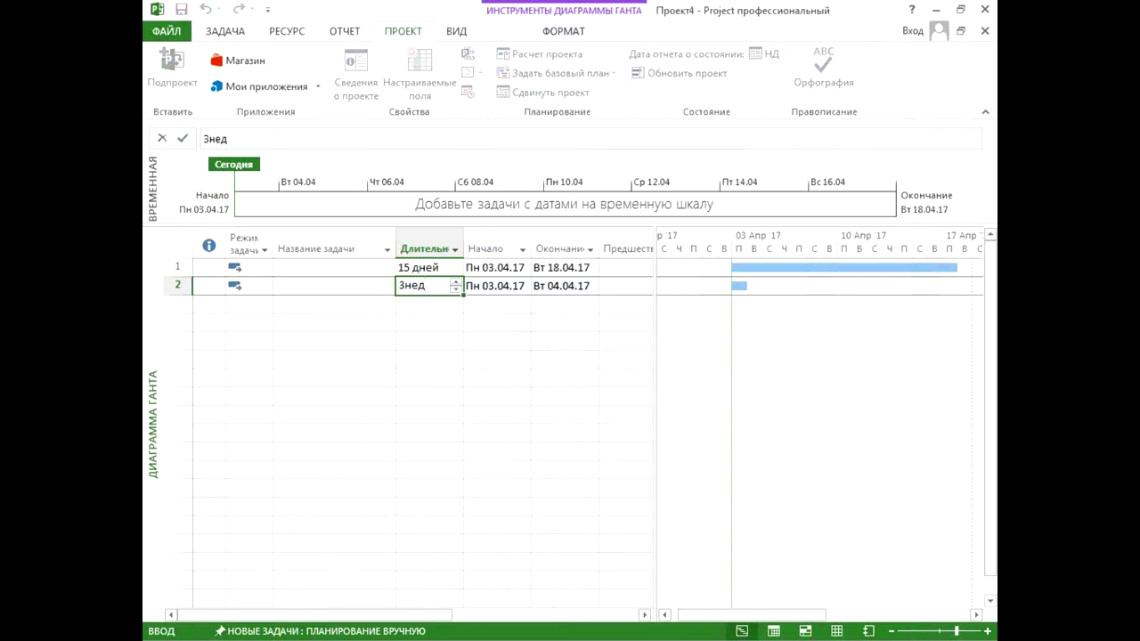
{"action": "key", "text": "Return"}
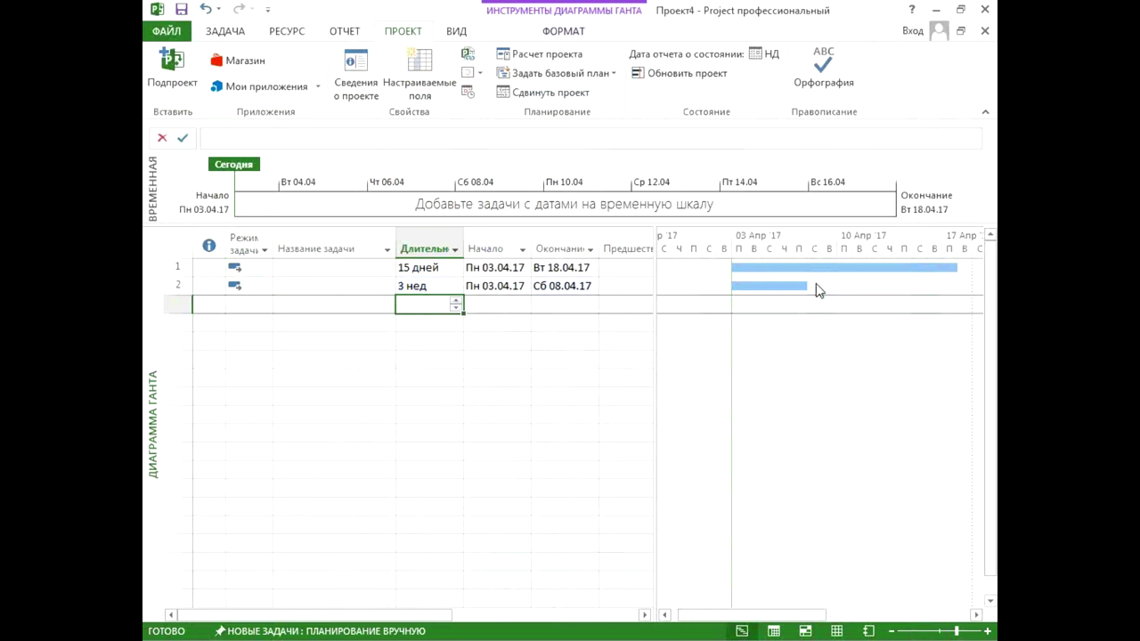
Step: Compare the durations and bars of both tasks with the Часов в дне and Часов в неделе values in the Расписание options
{"action": "left_click_drag", "start_coordinate": [408, 267], "coordinate": [411, 288]}
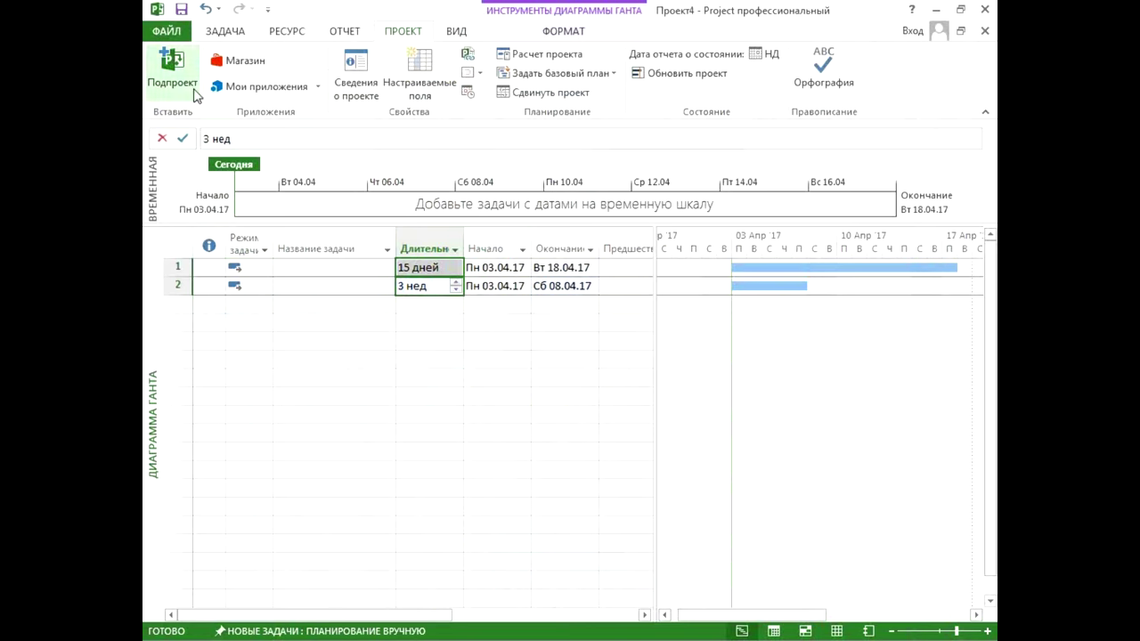
{"action": "left_click", "coordinate": [168, 32]}
{"action": "left_click", "coordinate": [197, 415]}
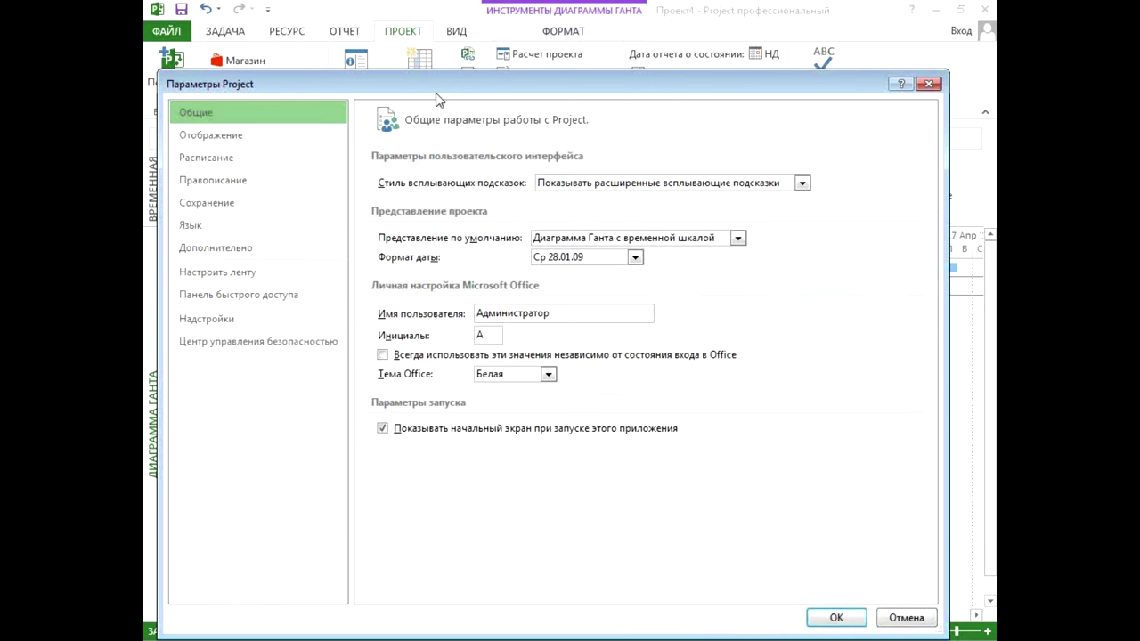
{"action": "left_click", "coordinate": [301, 454]}
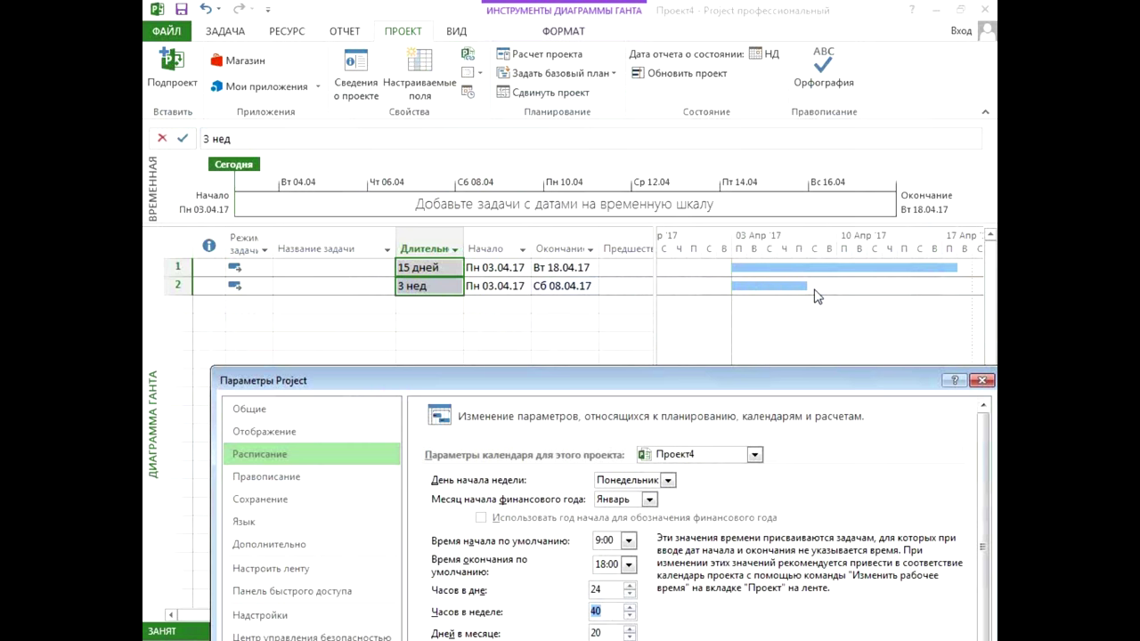
{"action": "left_click_drag", "start_coordinate": [793, 386], "coordinate": [794, 322]}
{"action": "double_click", "coordinate": [609, 526]}
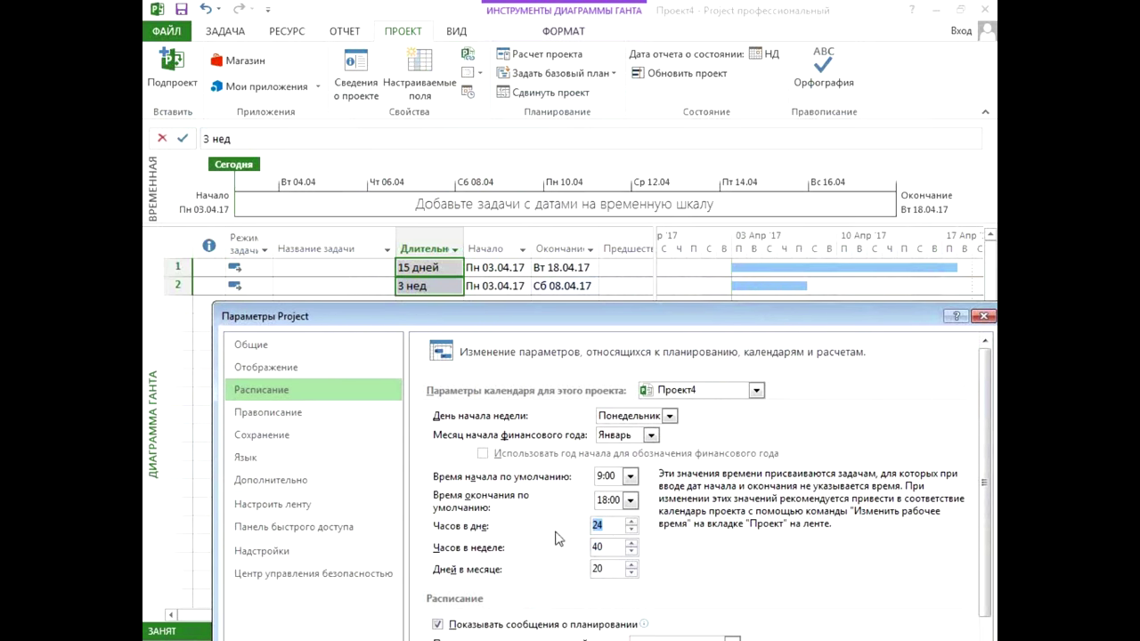
{"action": "key", "text": "Tab"}
{"action": "double_click", "coordinate": [612, 525]}
{"action": "key", "text": "Tab"}
{"action": "double_click", "coordinate": [610, 526]}
{"action": "key", "text": "Tab"}
{"action": "left_click", "coordinate": [983, 316]}
{"action": "left_click", "coordinate": [437, 267]}
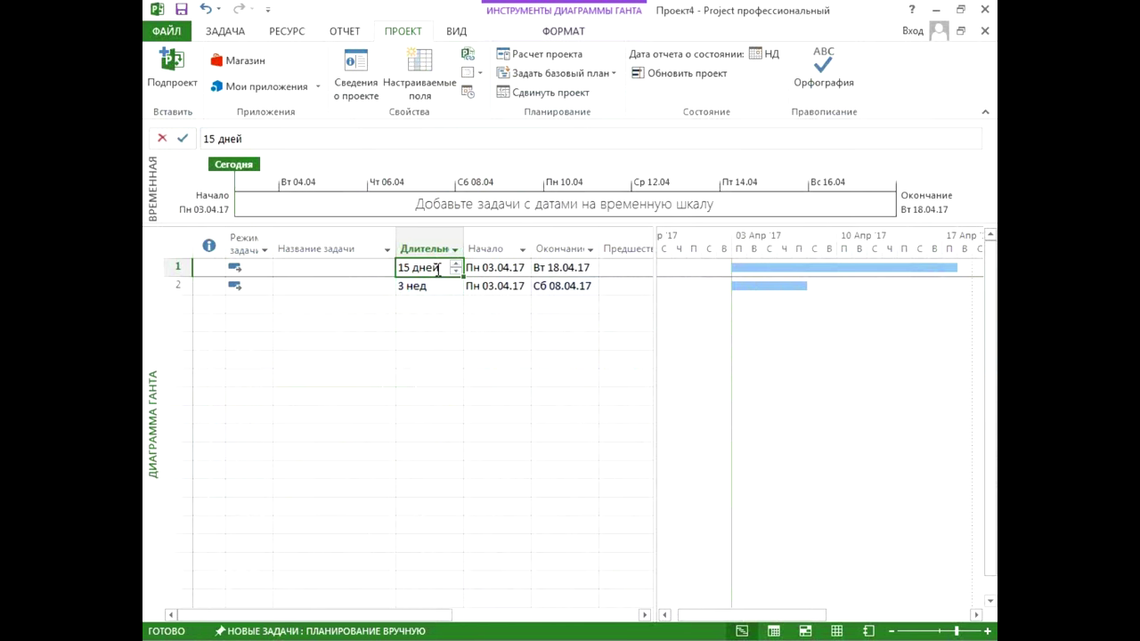
Step: Check the Дней в месяце value in the Расписание options of Проект4
{"action": "left_click", "coordinate": [169, 31]}
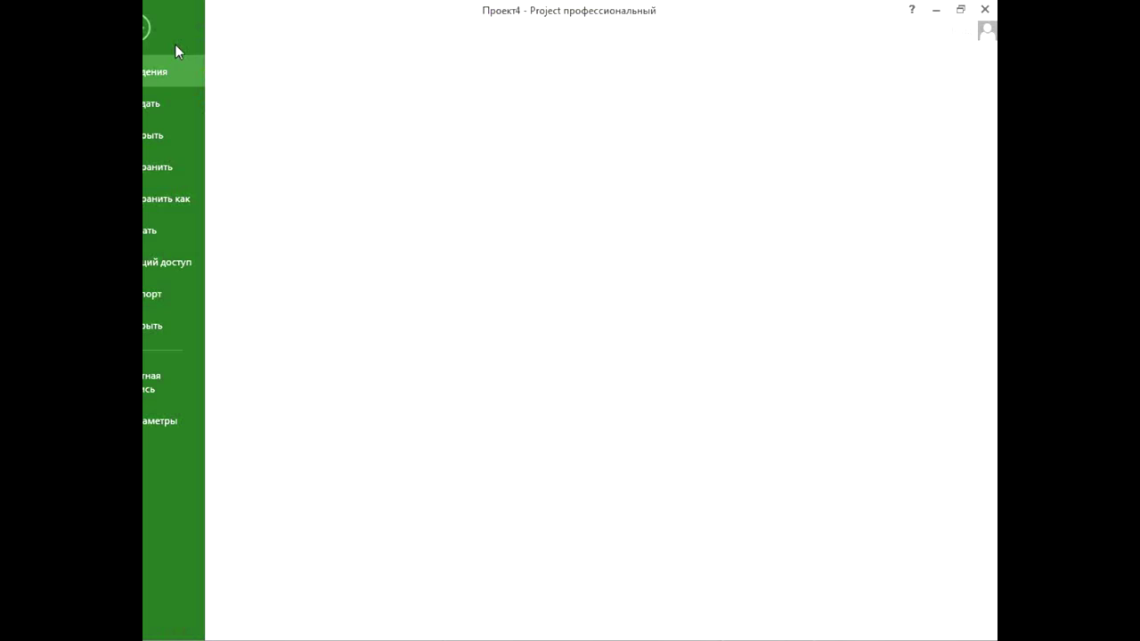
{"action": "left_click", "coordinate": [214, 415]}
{"action": "left_click", "coordinate": [293, 160]}
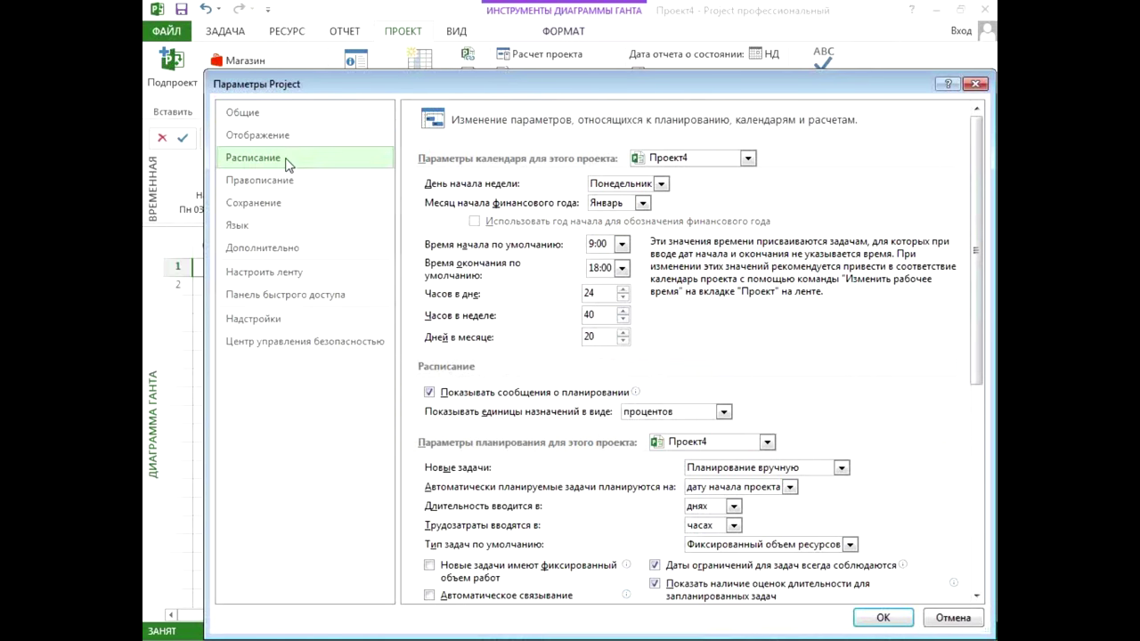
{"action": "double_click", "coordinate": [602, 336]}
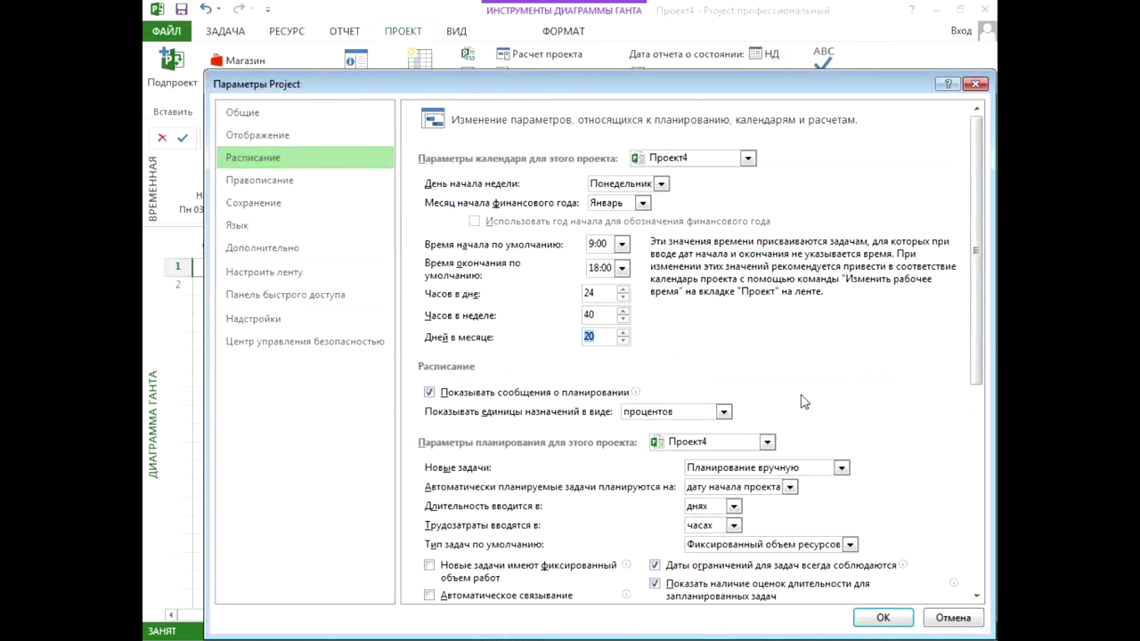
{"action": "left_click", "coordinate": [606, 338]}
{"action": "left_click", "coordinate": [976, 84]}
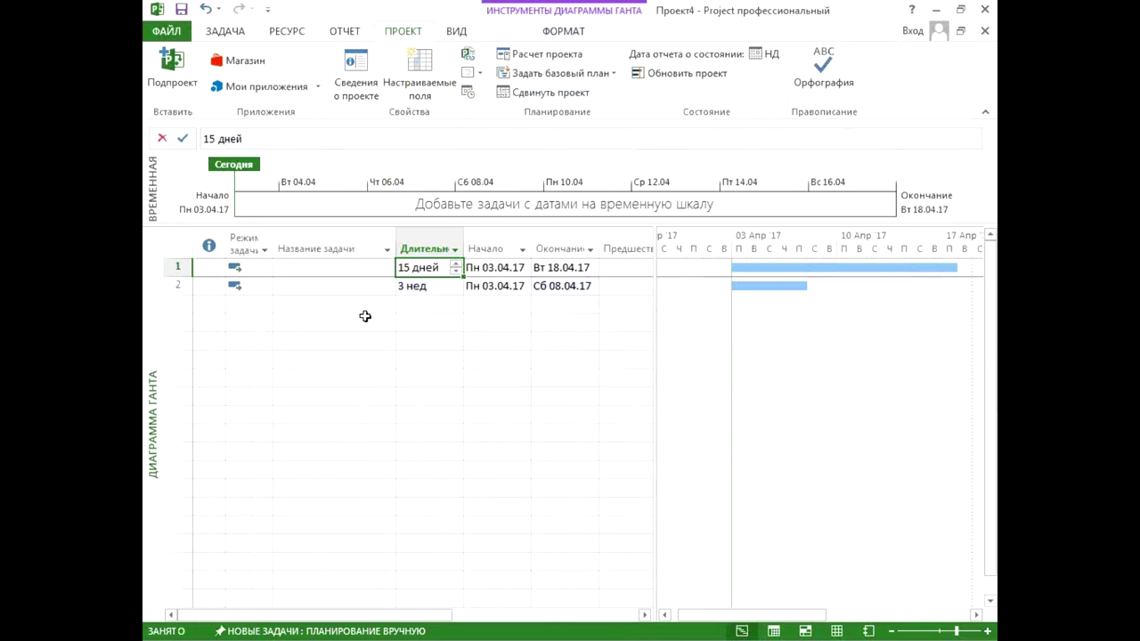
Step: Add a third task with Автоматическое планирование and set its duration to 1,5 мес
{"action": "left_click", "coordinate": [352, 305]}
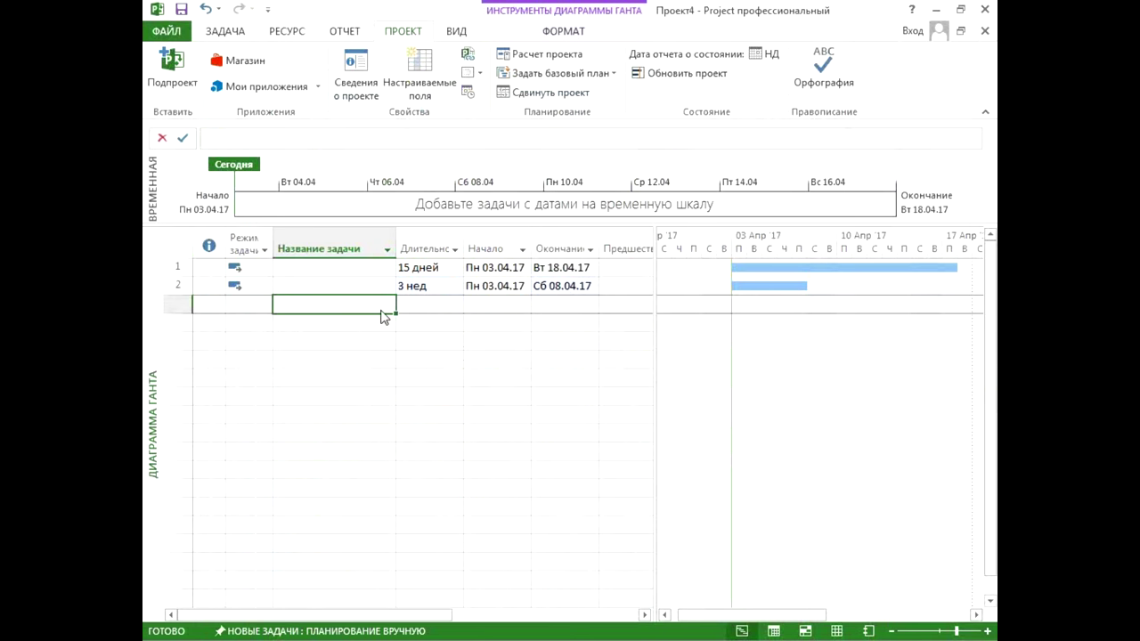
{"action": "left_click", "coordinate": [255, 303]}
{"action": "left_click", "coordinate": [264, 305]}
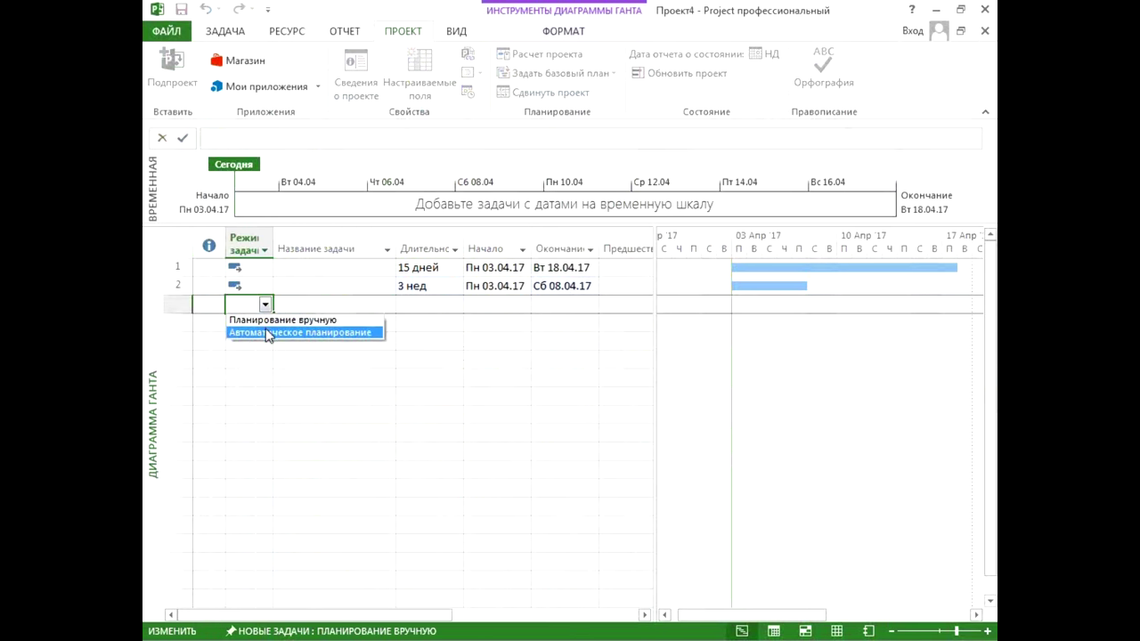
{"action": "left_click", "coordinate": [265, 333]}
{"action": "left_click", "coordinate": [430, 304]}
{"action": "type", "text": "1,5мес"}
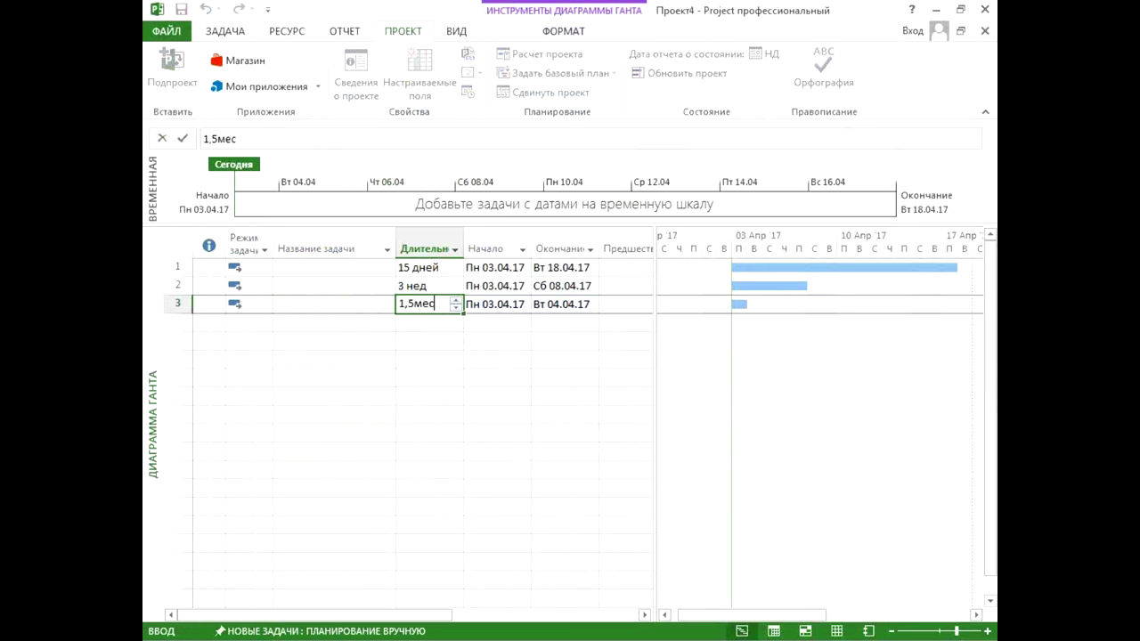
{"action": "left_click_drag", "start_coordinate": [412, 304], "coordinate": [446, 306]}
{"action": "mouse_move", "coordinate": [874, 267]}
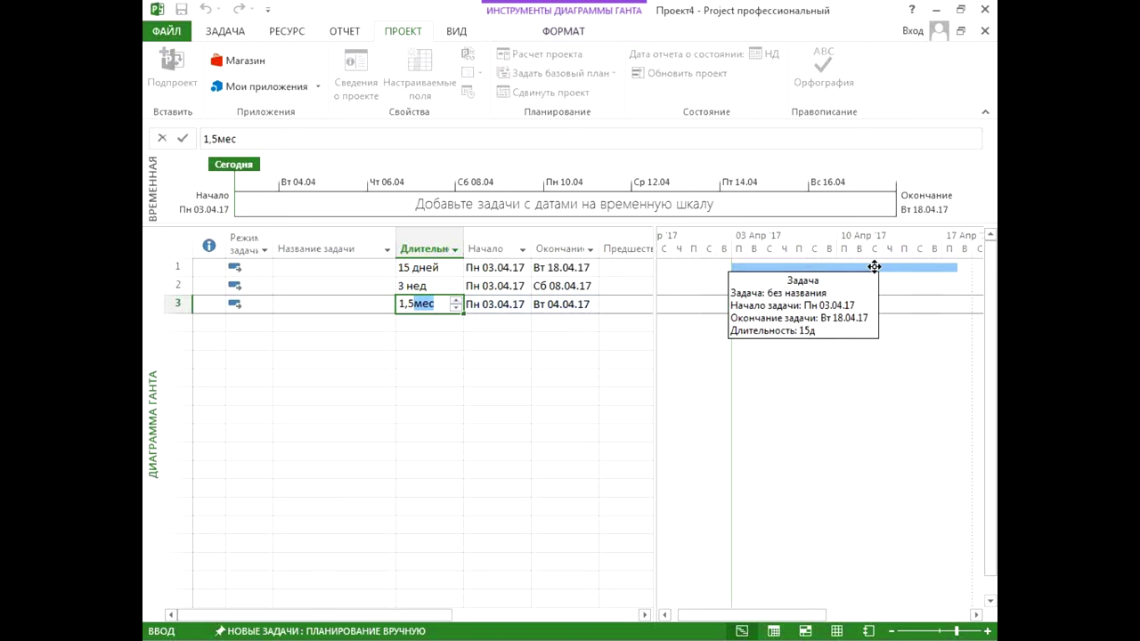
{"action": "key", "text": "Return"}
{"action": "left_click_drag", "start_coordinate": [738, 615], "coordinate": [771, 613]}
{"action": "left_click", "coordinate": [429, 317]}
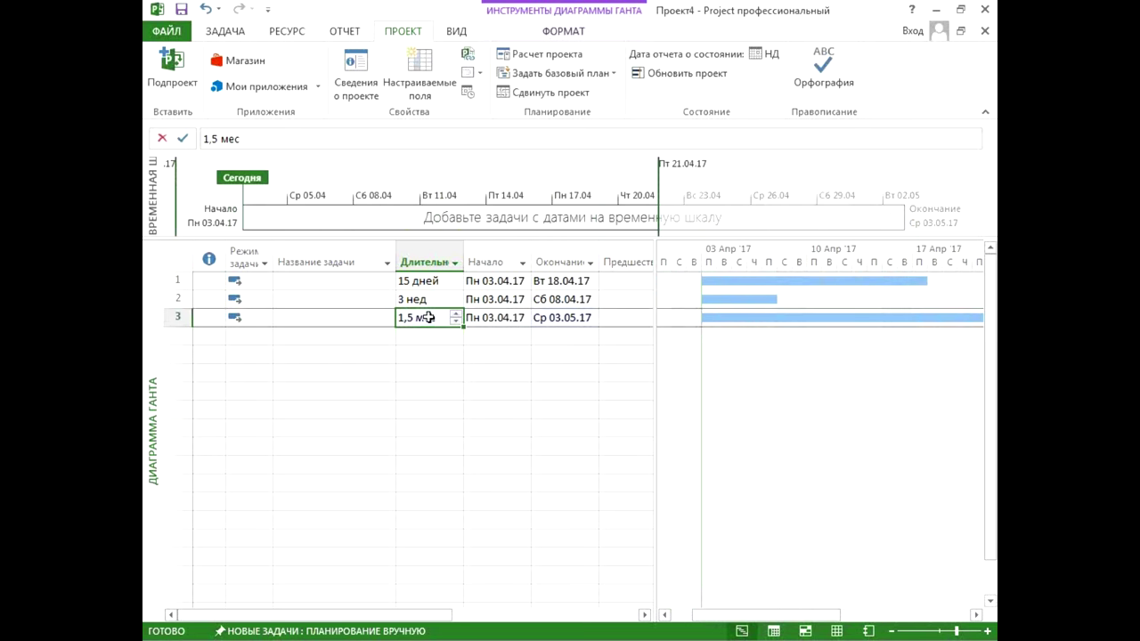
Step: Review the Часов в неделе and Дней в месяце values in the Расписание options without changing them
{"action": "left_click", "coordinate": [171, 31]}
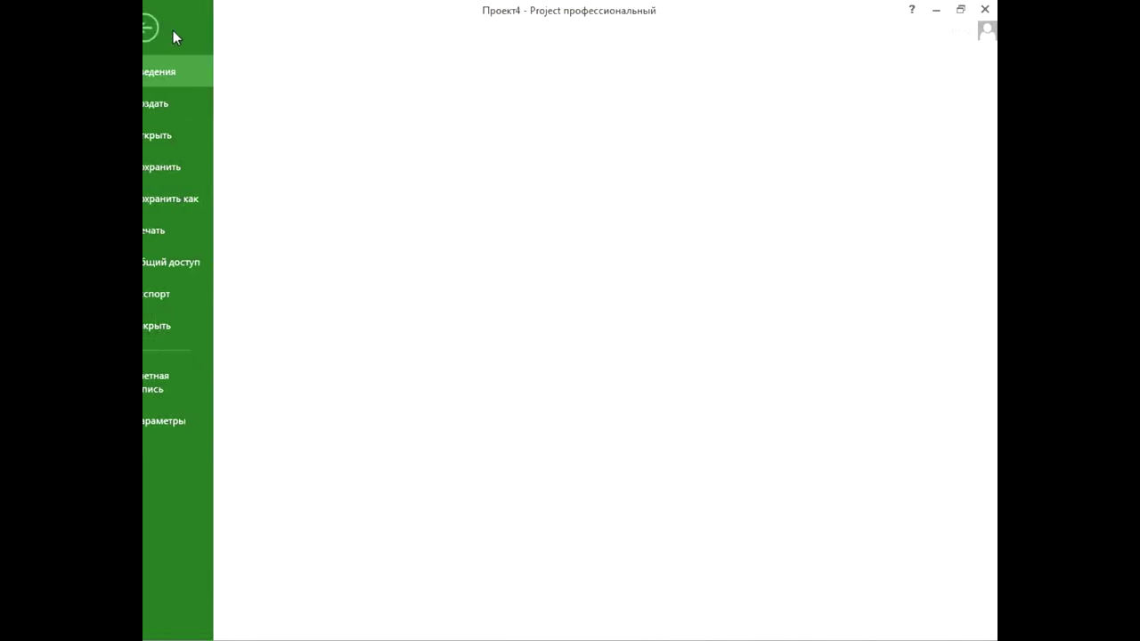
{"action": "left_click", "coordinate": [207, 419]}
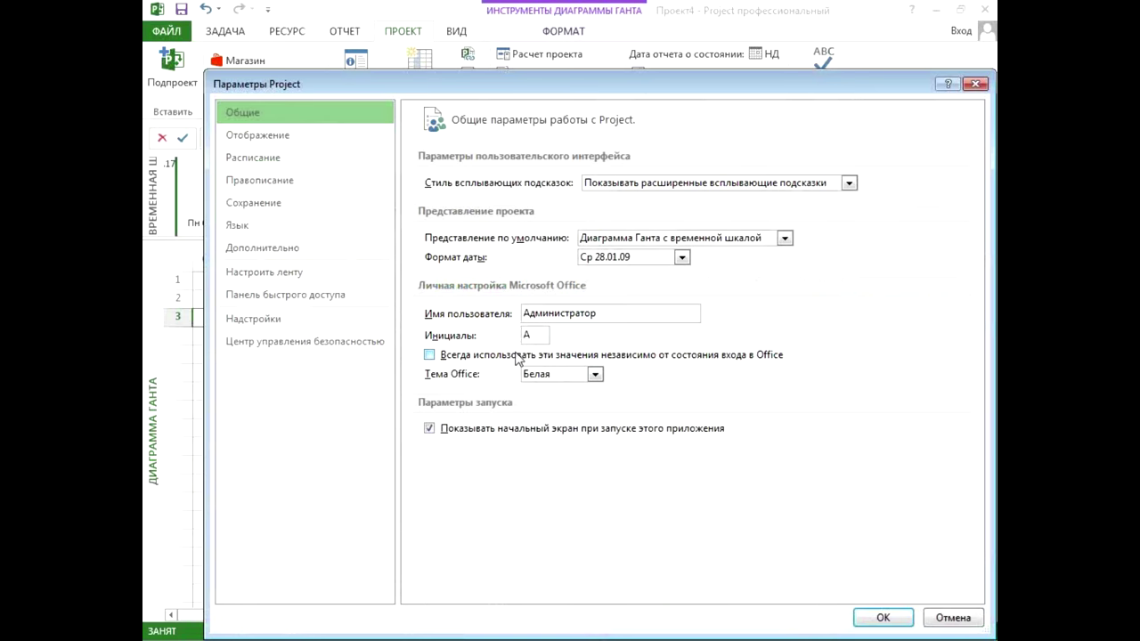
{"action": "left_click", "coordinate": [299, 167]}
{"action": "double_click", "coordinate": [589, 315]}
{"action": "double_click", "coordinate": [592, 337]}
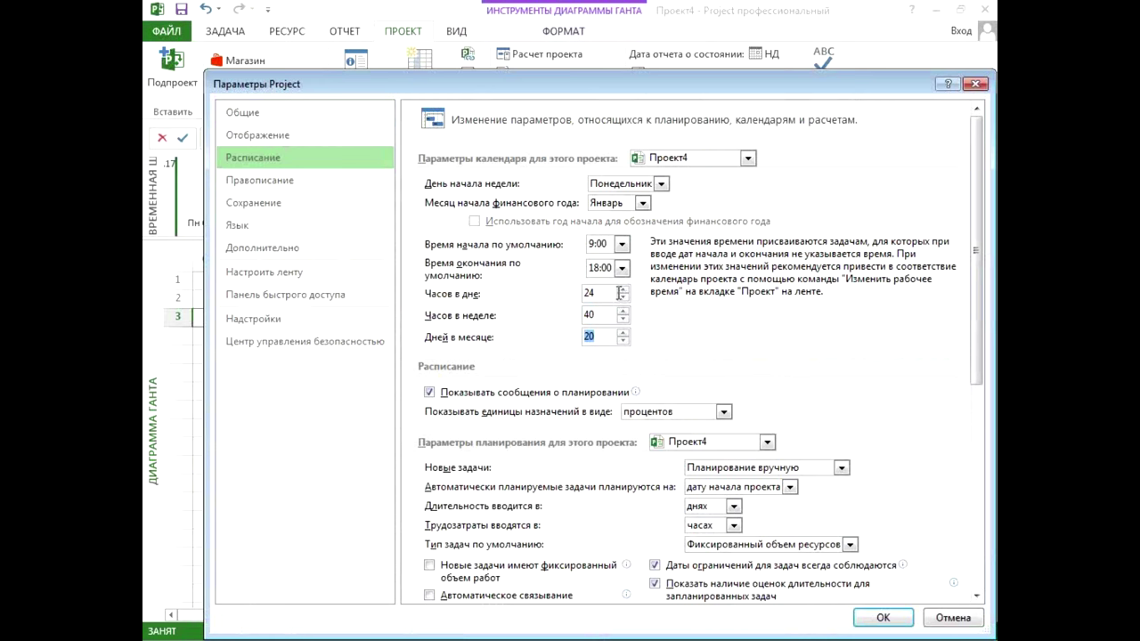
{"action": "left_click", "coordinate": [976, 83]}
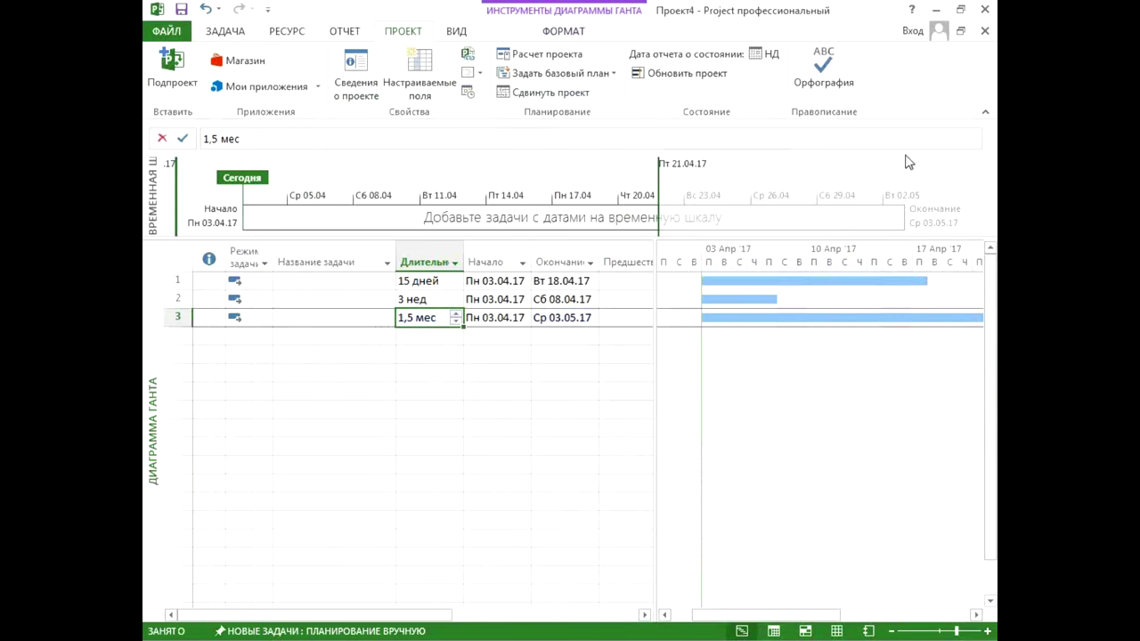
Step: Compare the durations of the three tasks and check which calendar is assigned in the project information
{"action": "left_click_drag", "start_coordinate": [426, 281], "coordinate": [465, 406]}
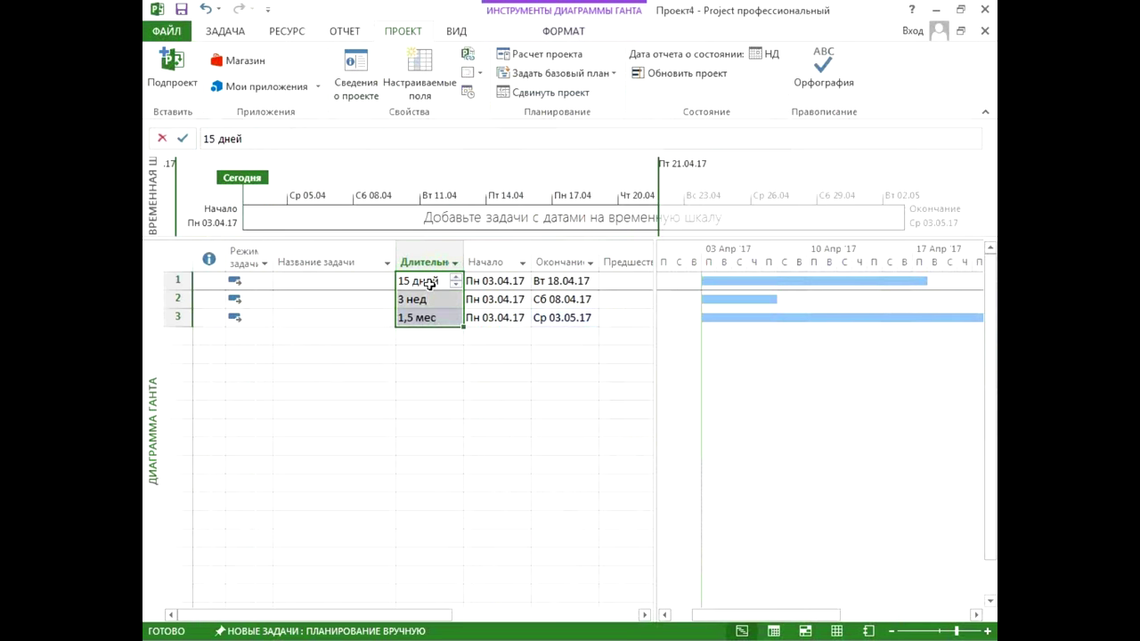
{"action": "left_click", "coordinate": [354, 71]}
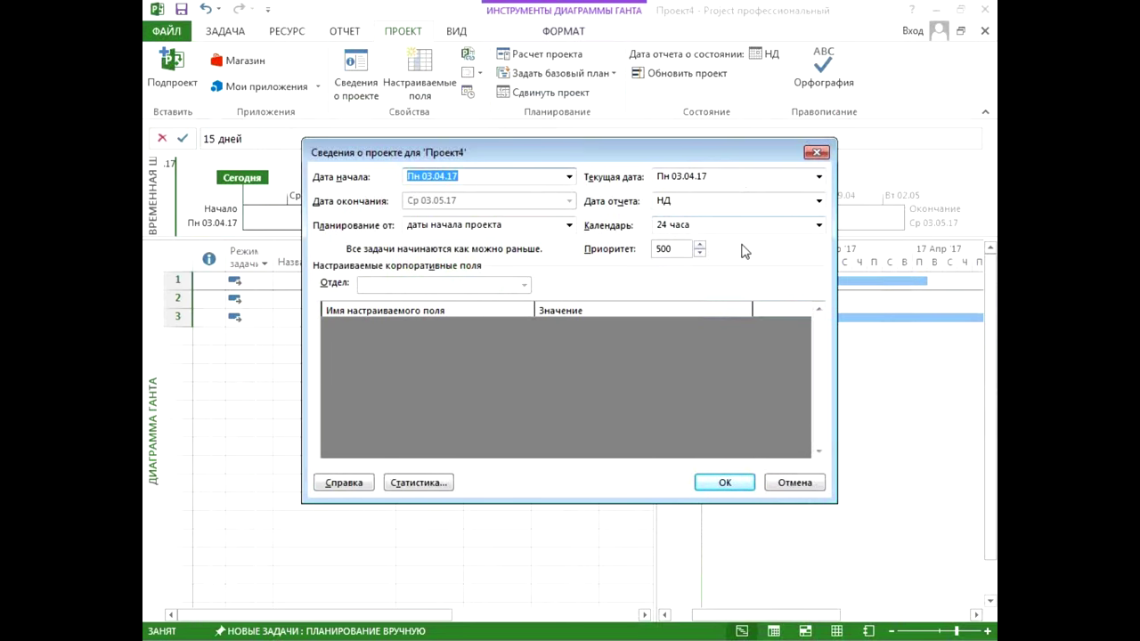
{"action": "key", "text": "Escape"}
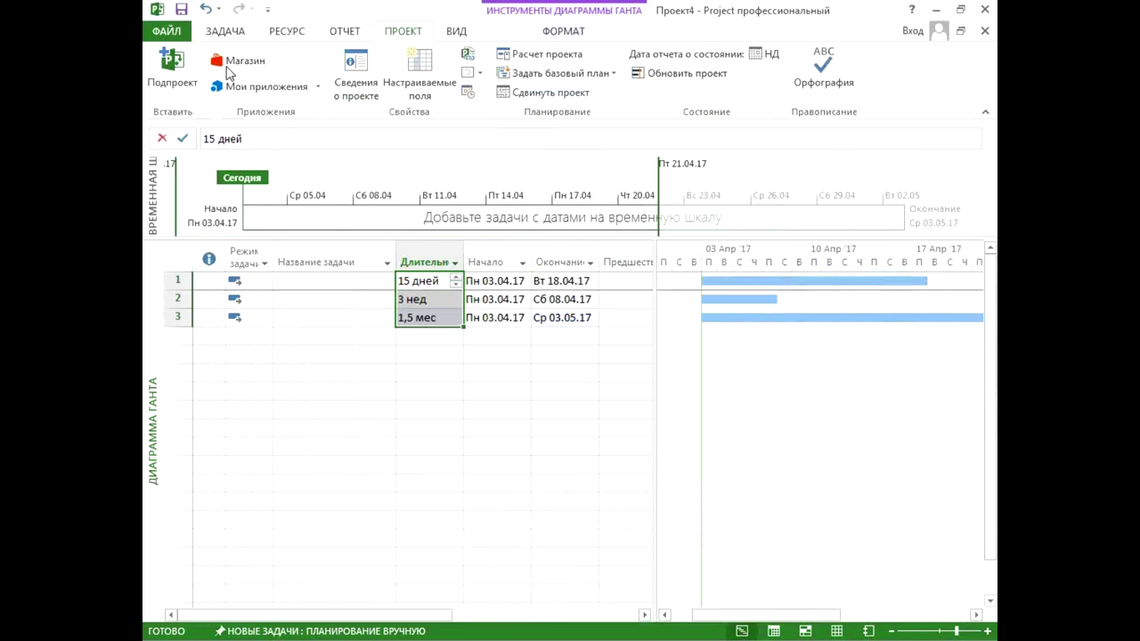
Step: Review the default start and end times and working-hour values in the Расписание options of Проект4
{"action": "left_click", "coordinate": [167, 31]}
{"action": "left_click", "coordinate": [211, 418]}
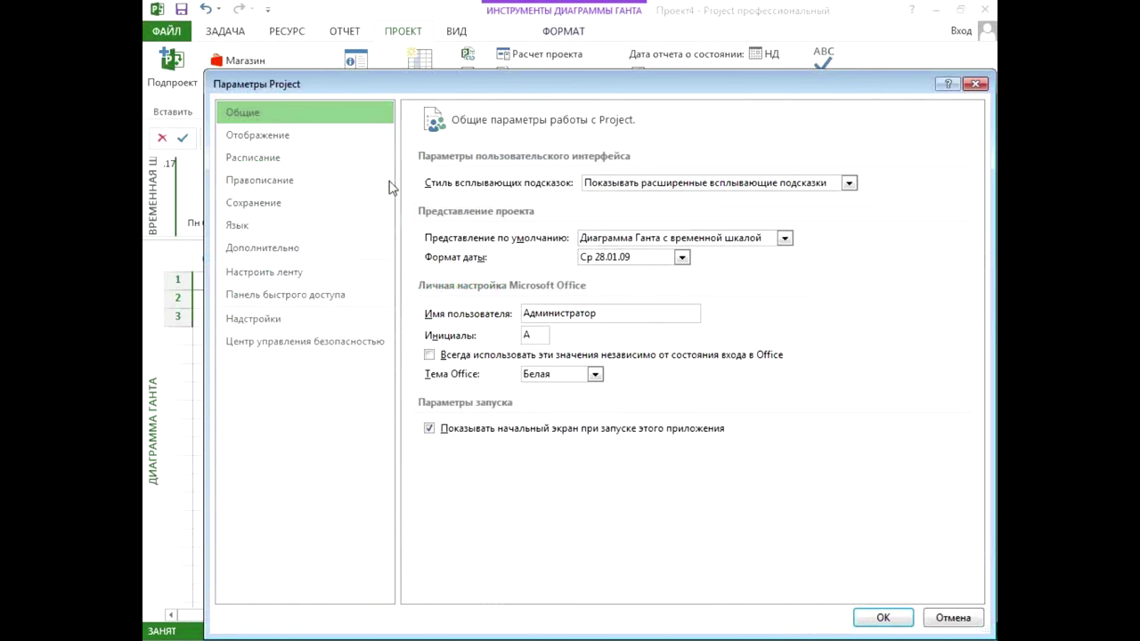
{"action": "left_click", "coordinate": [316, 168]}
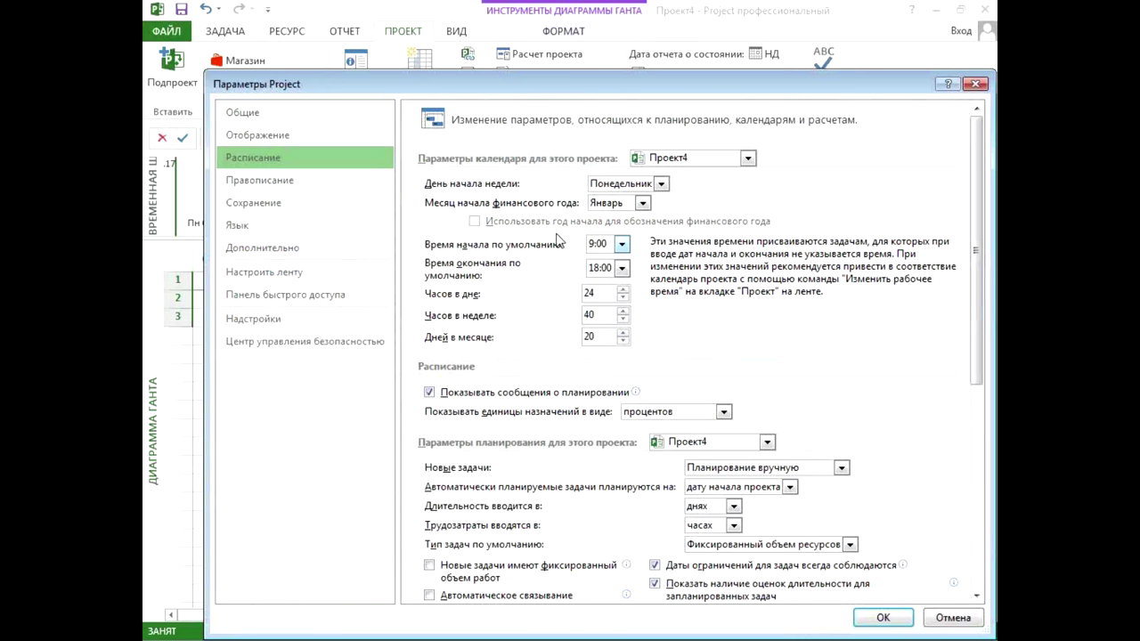
{"action": "left_click", "coordinate": [975, 84]}
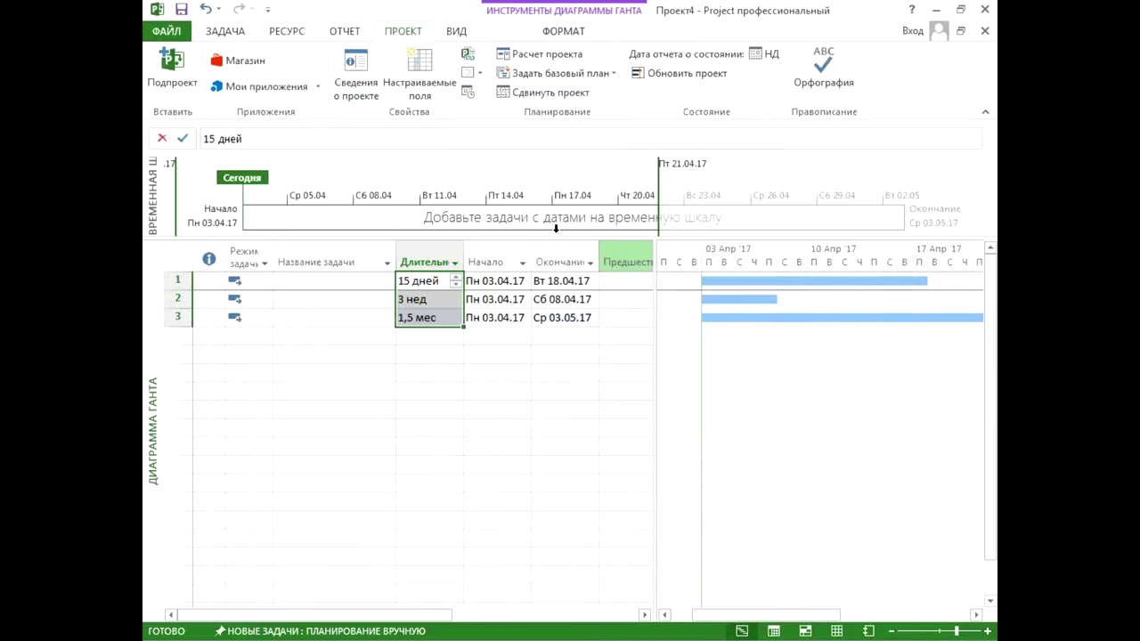
Step: Close Проект4 without saving and create a new blank project
{"action": "left_click", "coordinate": [984, 30]}
{"action": "left_click", "coordinate": [576, 378]}
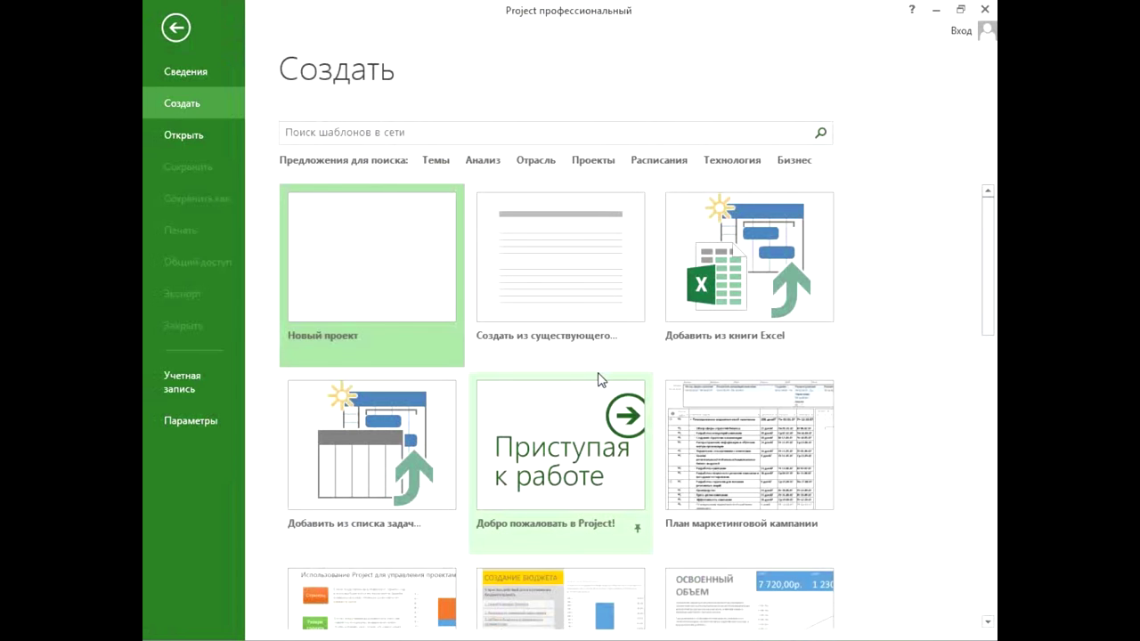
{"action": "left_click", "coordinate": [420, 293]}
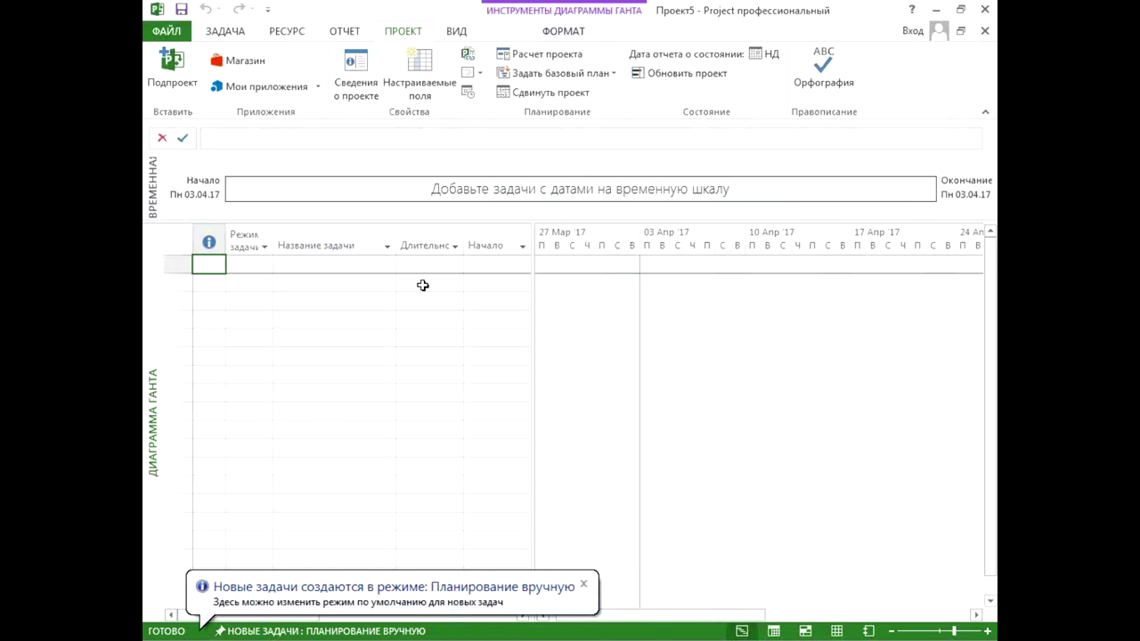
Step: Check the calendar parameters of the new project in the Расписание options
{"action": "left_click", "coordinate": [178, 31]}
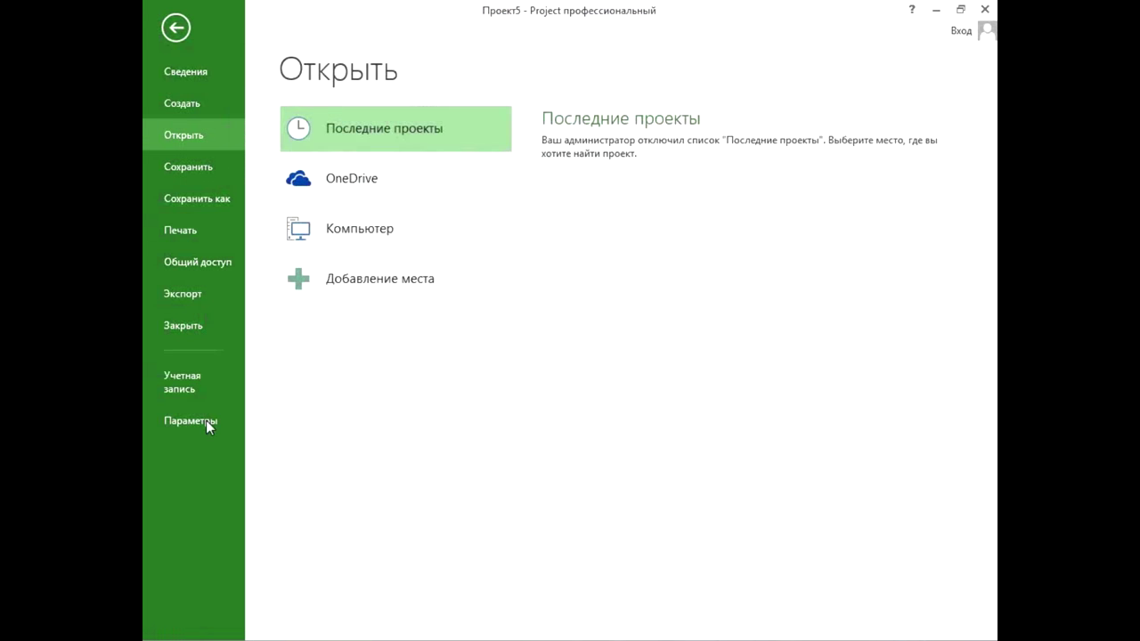
{"action": "left_click", "coordinate": [205, 421]}
{"action": "left_click", "coordinate": [296, 160]}
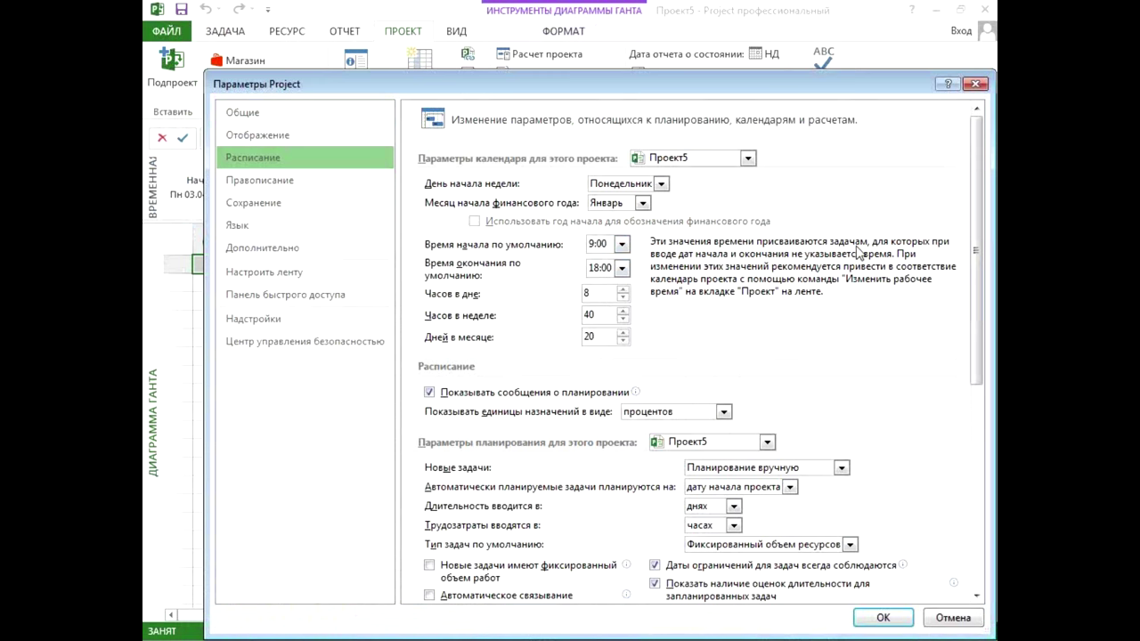
{"action": "key", "text": "Return"}
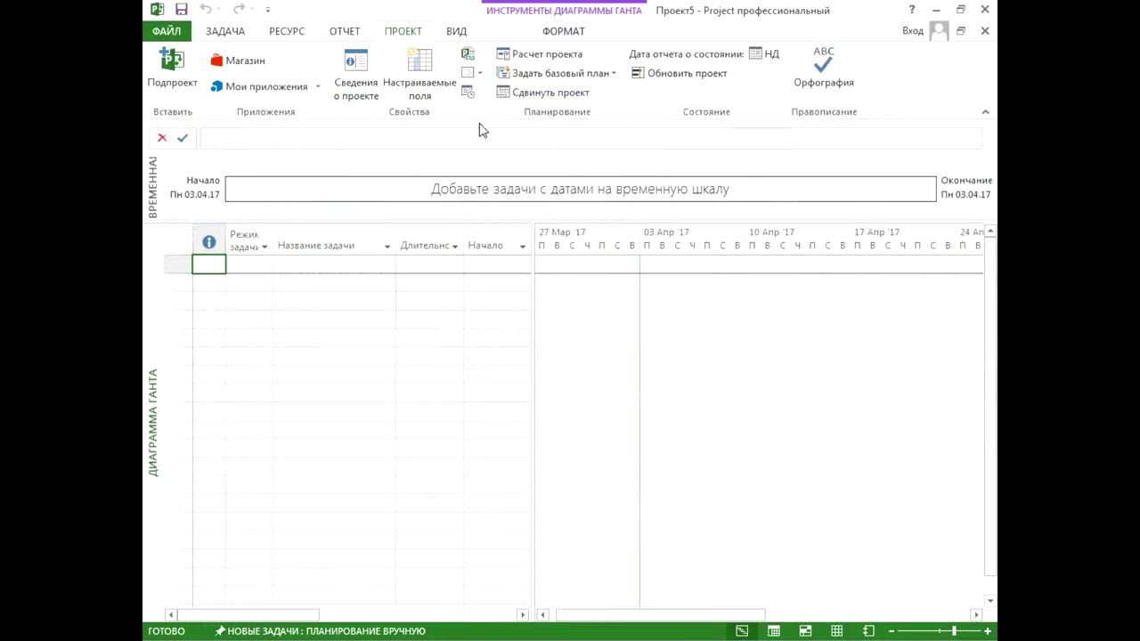
Step: Check the working hours of 11 April 2017 in the Стандартный calendar
{"action": "left_click", "coordinate": [467, 93]}
{"action": "left_click", "coordinate": [500, 244]}
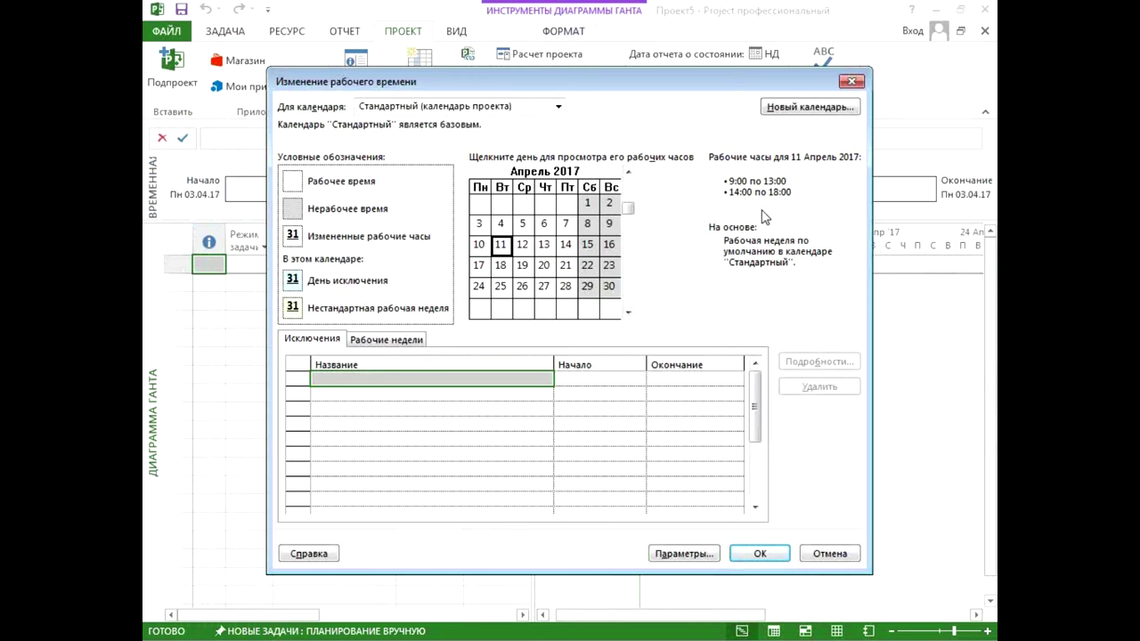
{"action": "key", "text": "Return"}
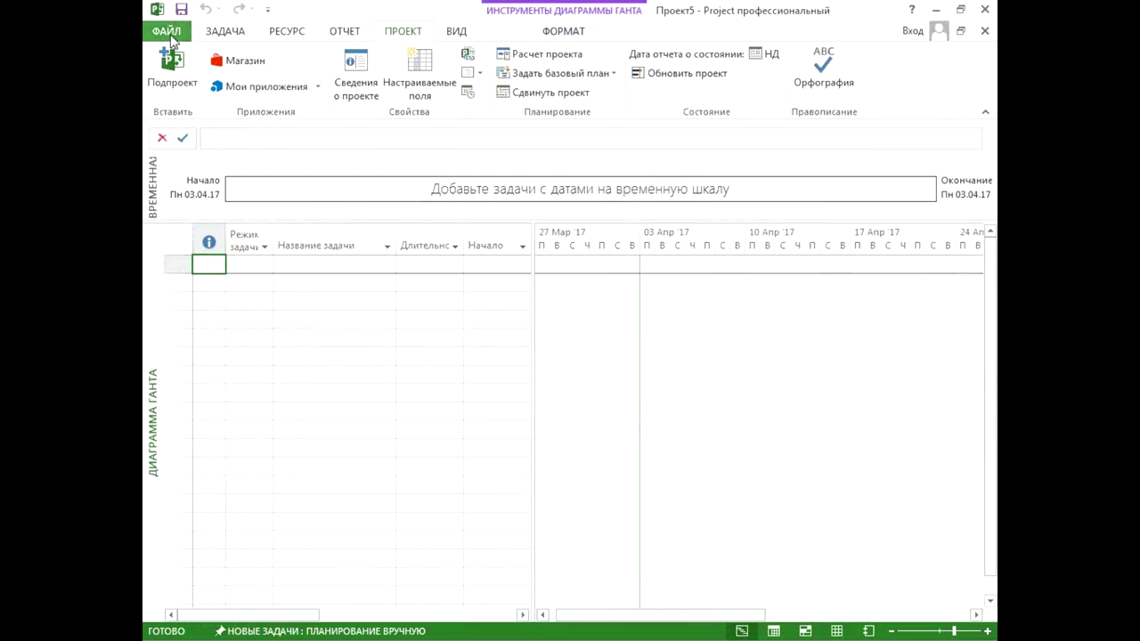
Step: Compare the default times and hours in the Расписание options of Проект5 with the Стандартный calendar's working hours
{"action": "left_click", "coordinate": [172, 34]}
{"action": "left_click", "coordinate": [190, 421]}
{"action": "left_click", "coordinate": [253, 157]}
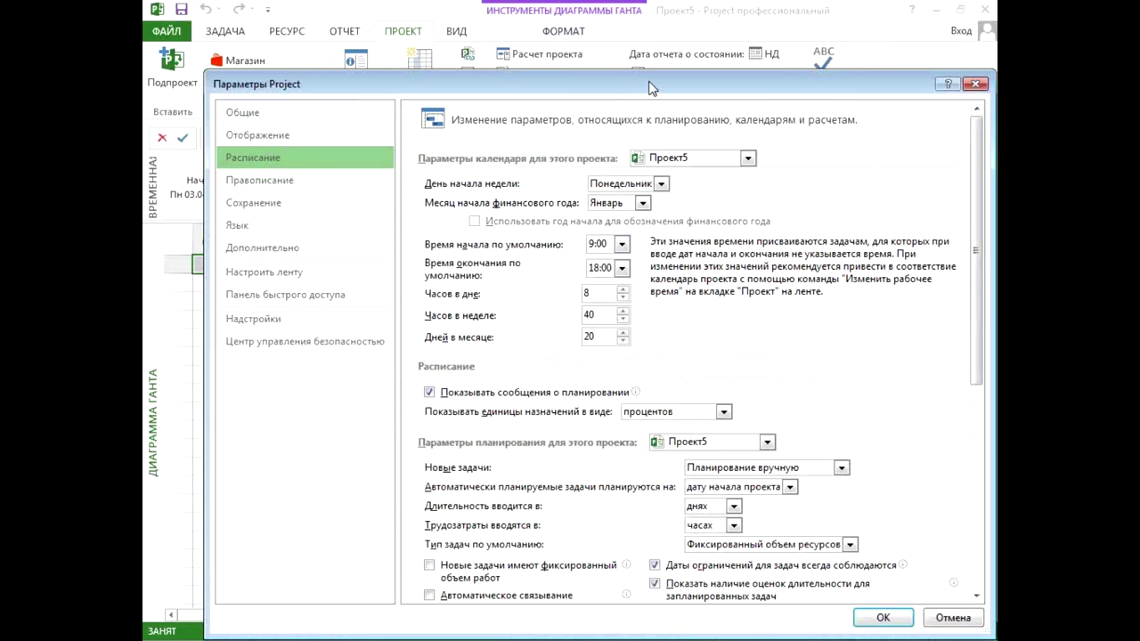
{"action": "left_click_drag", "start_coordinate": [649, 82], "coordinate": [638, 140]}
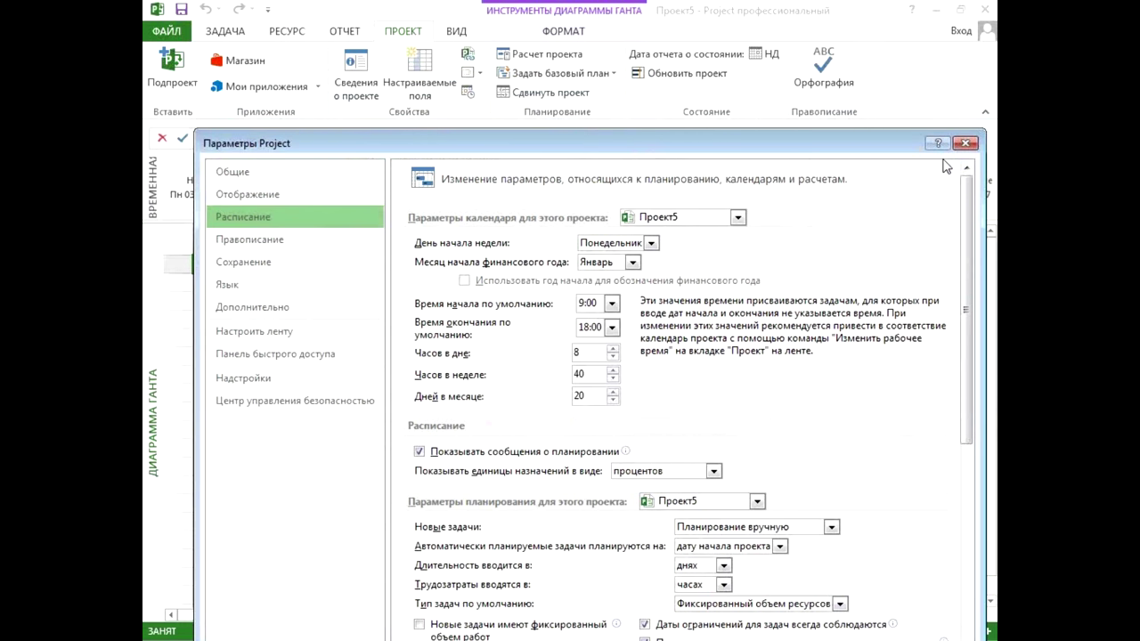
{"action": "left_click", "coordinate": [964, 142]}
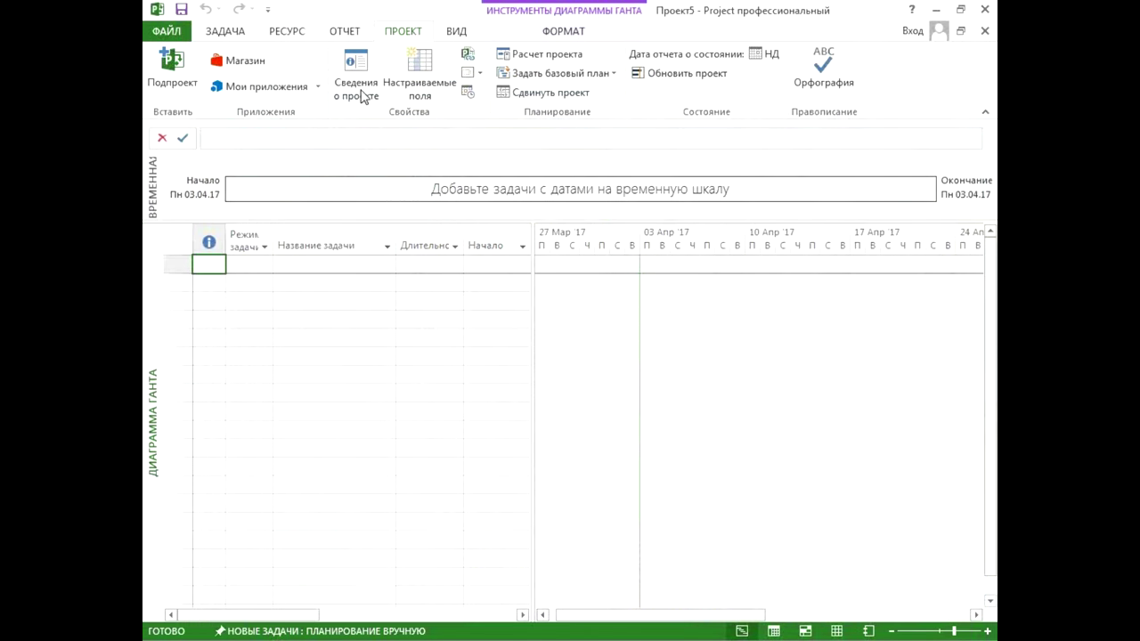
{"action": "left_click", "coordinate": [356, 85]}
{"action": "left_click", "coordinate": [722, 223]}
{"action": "left_click", "coordinate": [704, 241]}
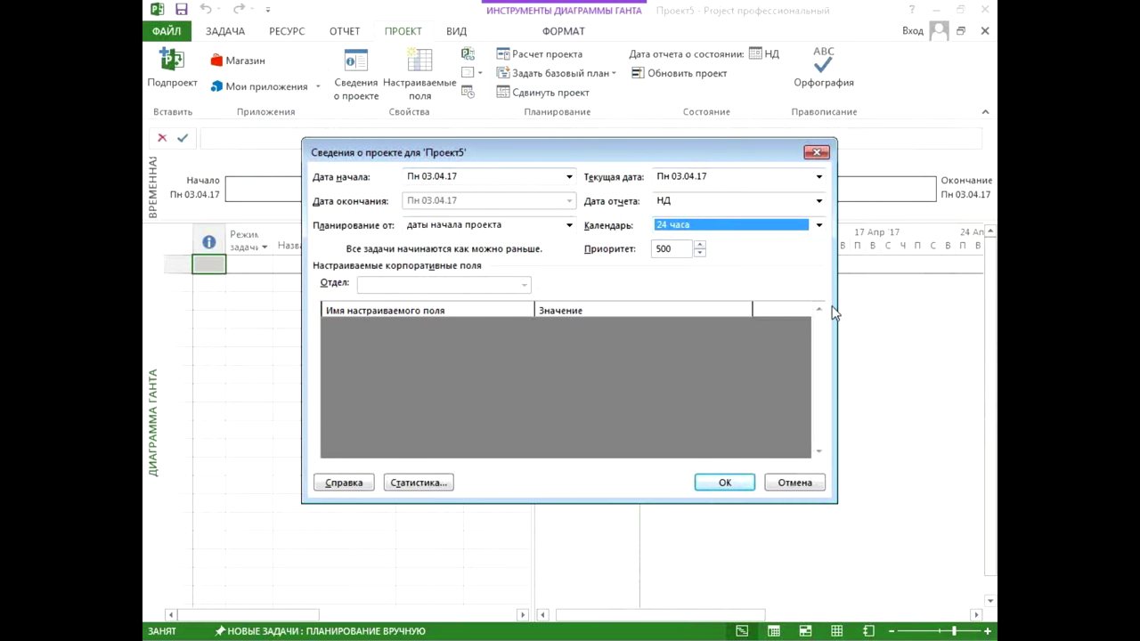
{"action": "key", "text": "Escape"}
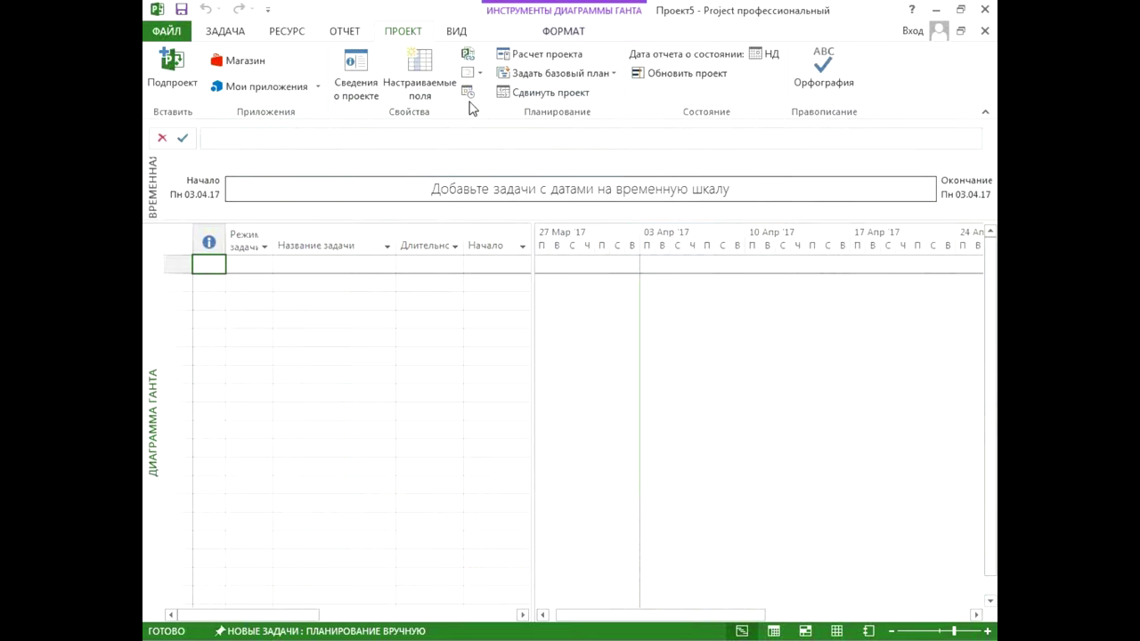
Step: Display the 24 часа calendar in the working time settings and check its working hours for 20 April 2017
{"action": "left_click", "coordinate": [467, 93]}
{"action": "left_click", "coordinate": [495, 107]}
{"action": "left_click", "coordinate": [494, 120]}
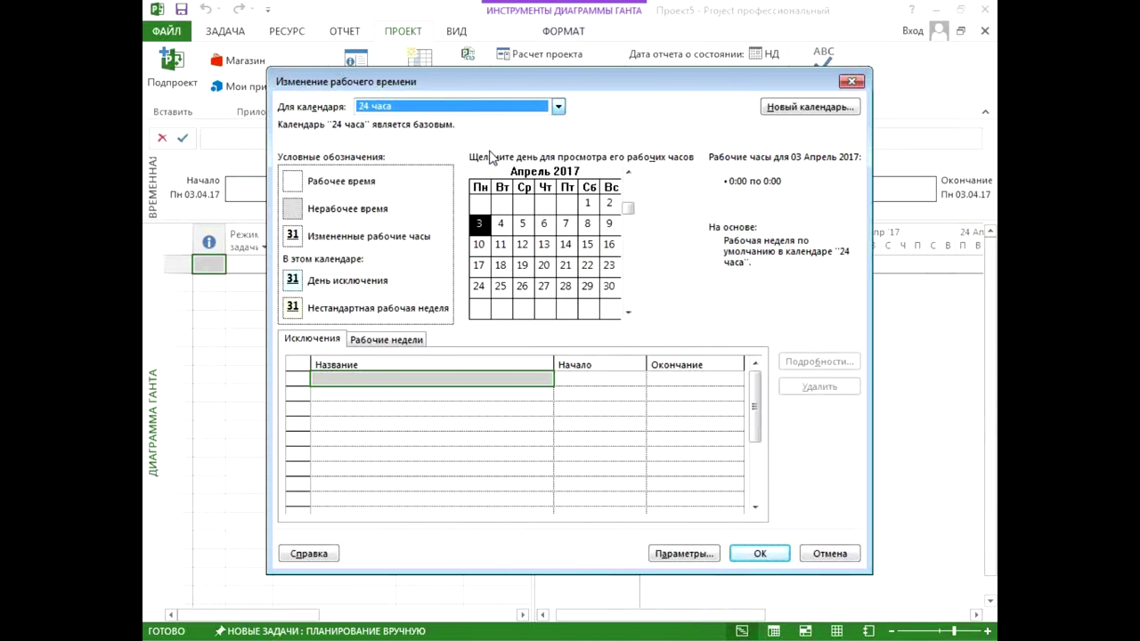
{"action": "left_click", "coordinate": [545, 265]}
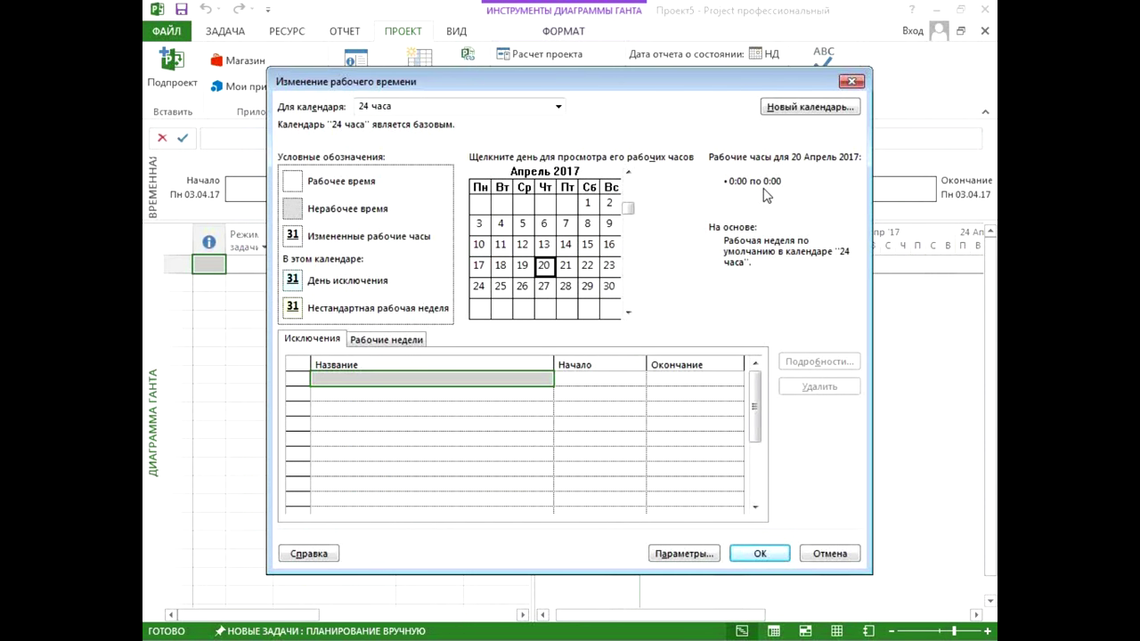
Step: Examine the Расписание options alongside the 24 часа calendar, including the available values for Время начала по умолчанию
{"action": "left_click", "coordinate": [694, 554]}
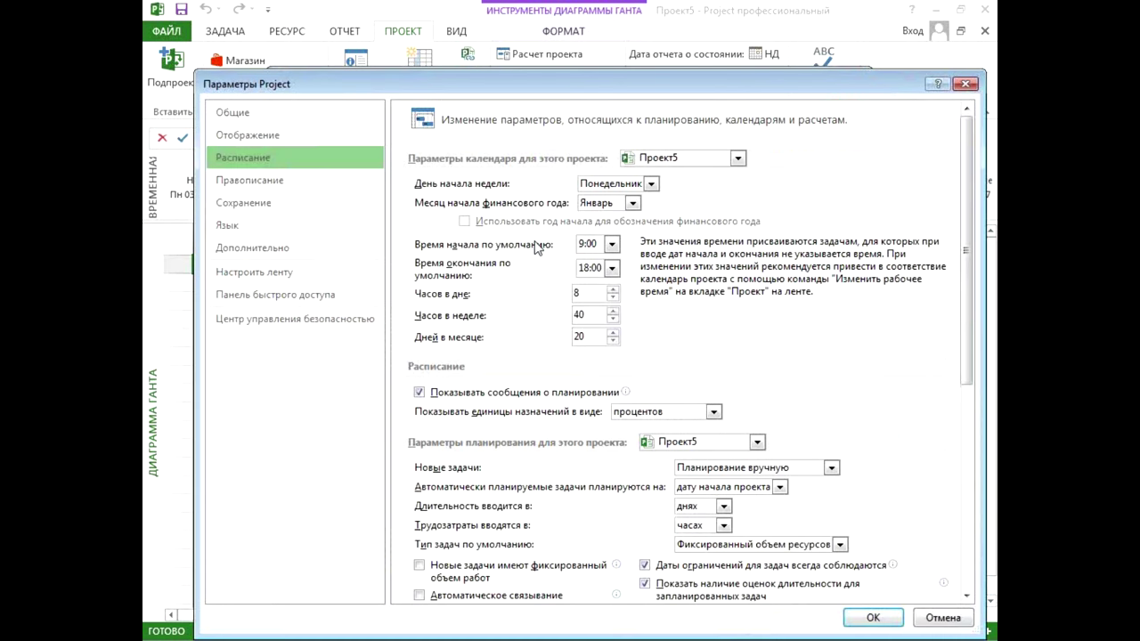
{"action": "left_click_drag", "start_coordinate": [633, 84], "coordinate": [650, 248]}
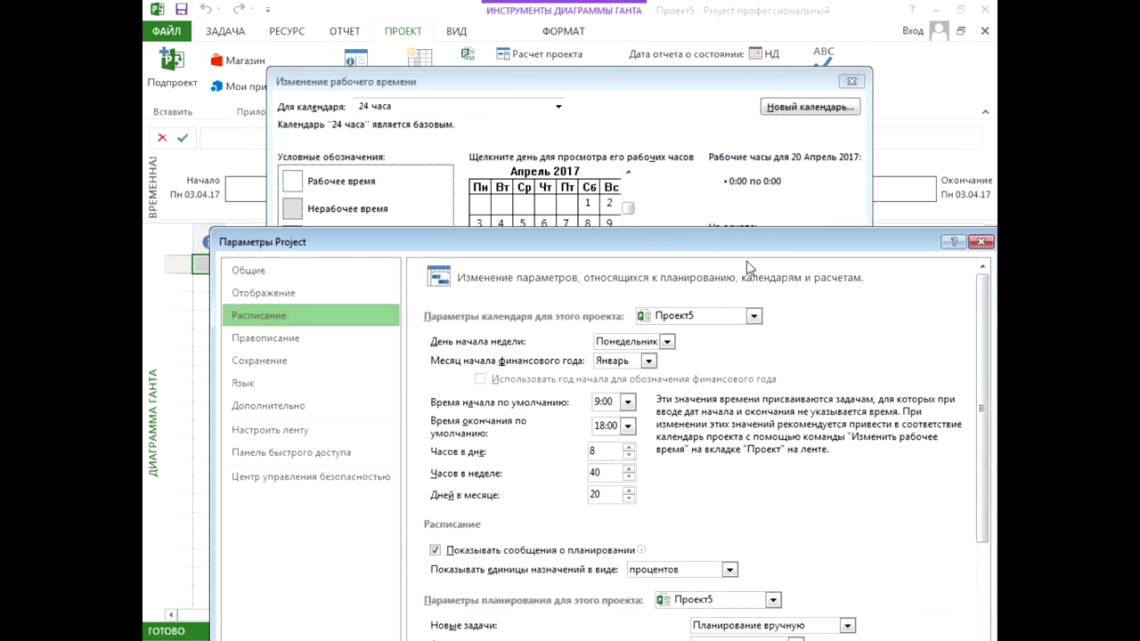
{"action": "left_click", "coordinate": [627, 402]}
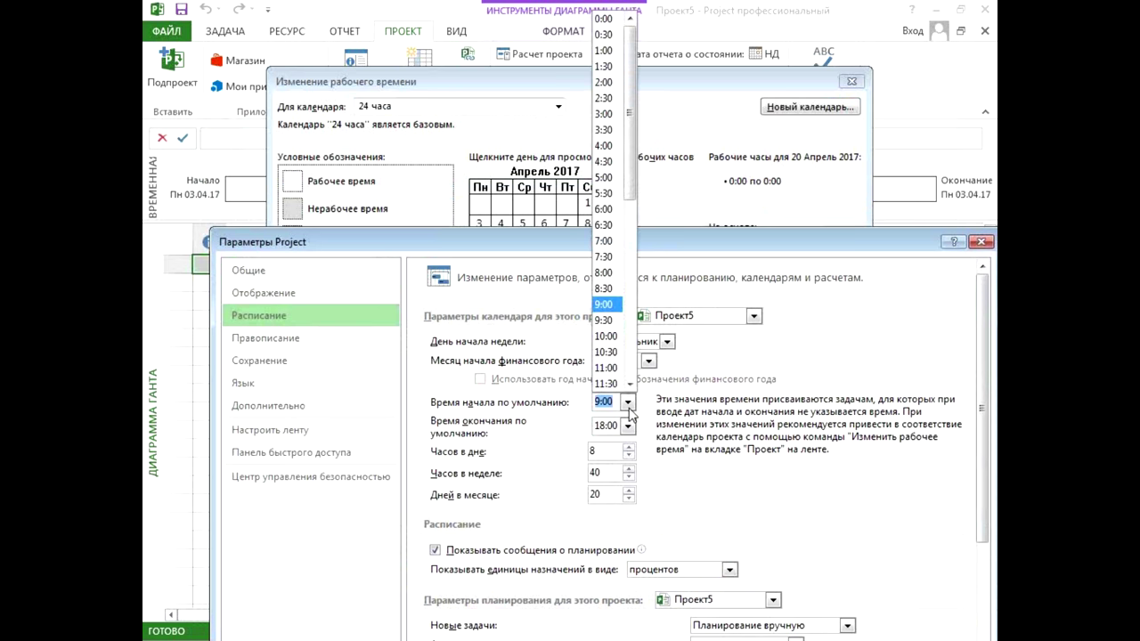
{"action": "left_click", "coordinate": [628, 402]}
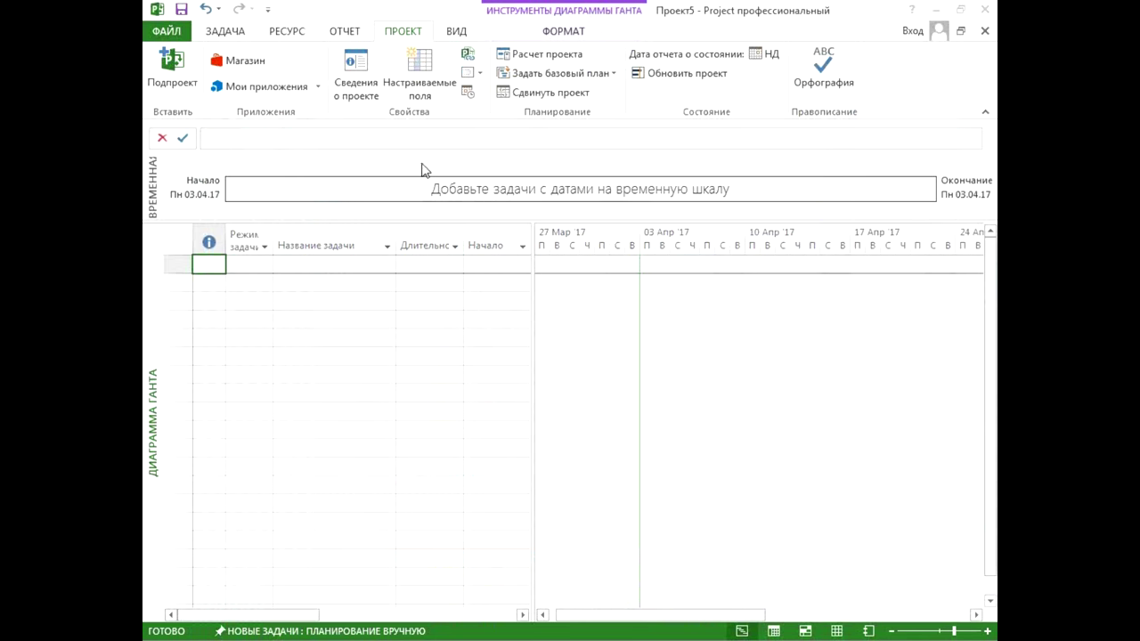
Step: Set Планирование от to даты окончания проекта in the project information of Проект5
{"action": "left_click", "coordinate": [350, 93]}
{"action": "left_click", "coordinate": [442, 227]}
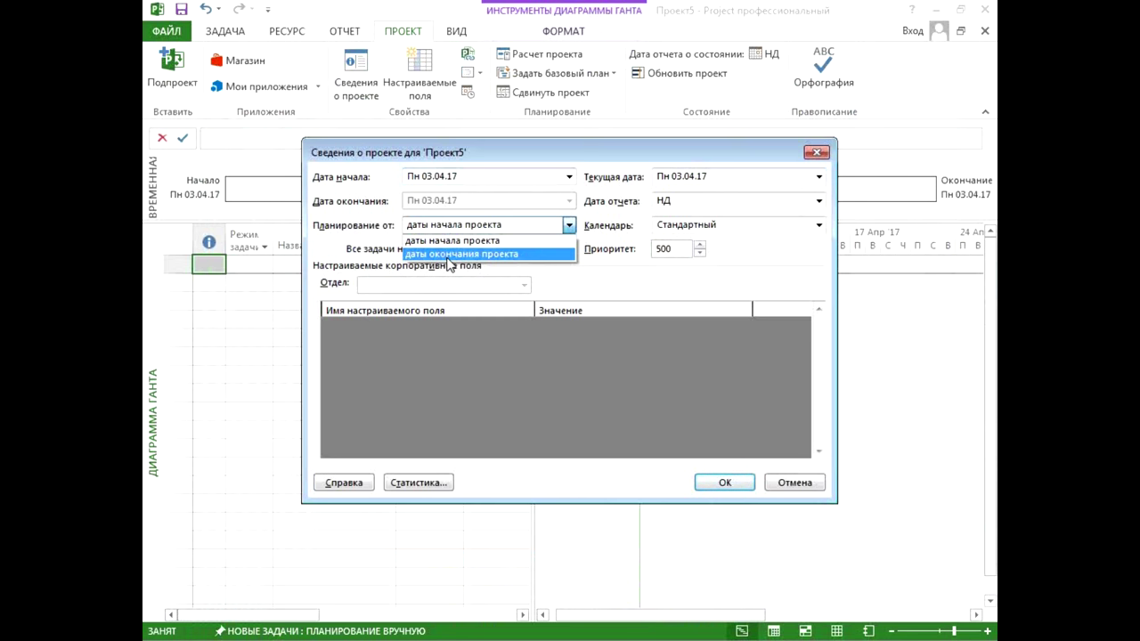
{"action": "left_click", "coordinate": [448, 256]}
{"action": "key", "text": "Return"}
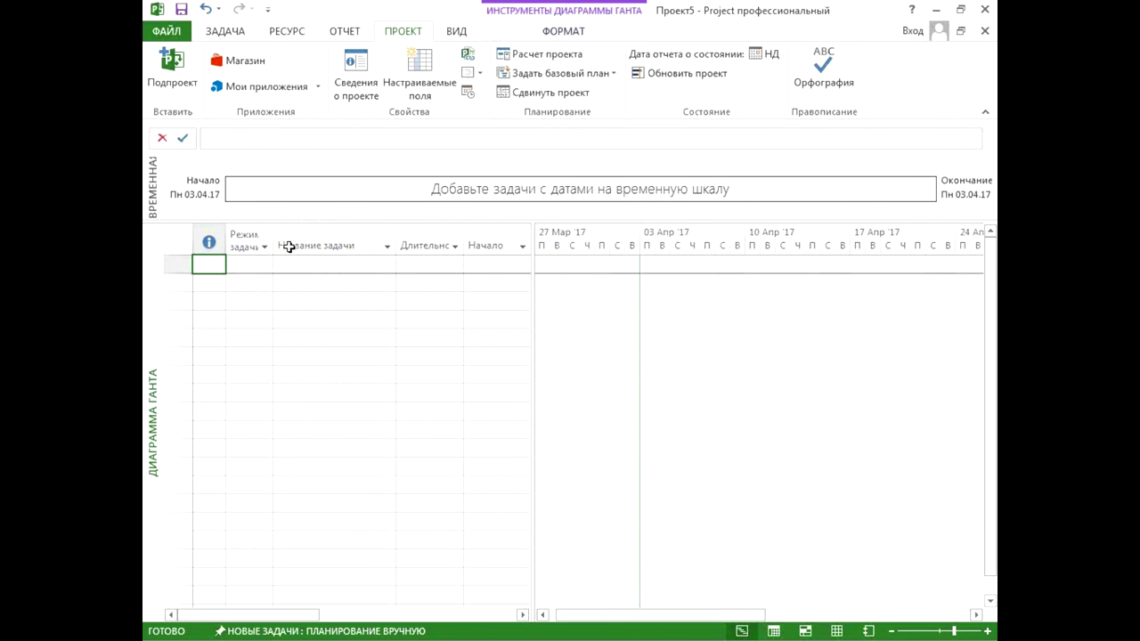
Step: Create the first task with Автоматическое планирование as its mode and widen the table area to include the Окончание column
{"action": "left_click", "coordinate": [265, 266]}
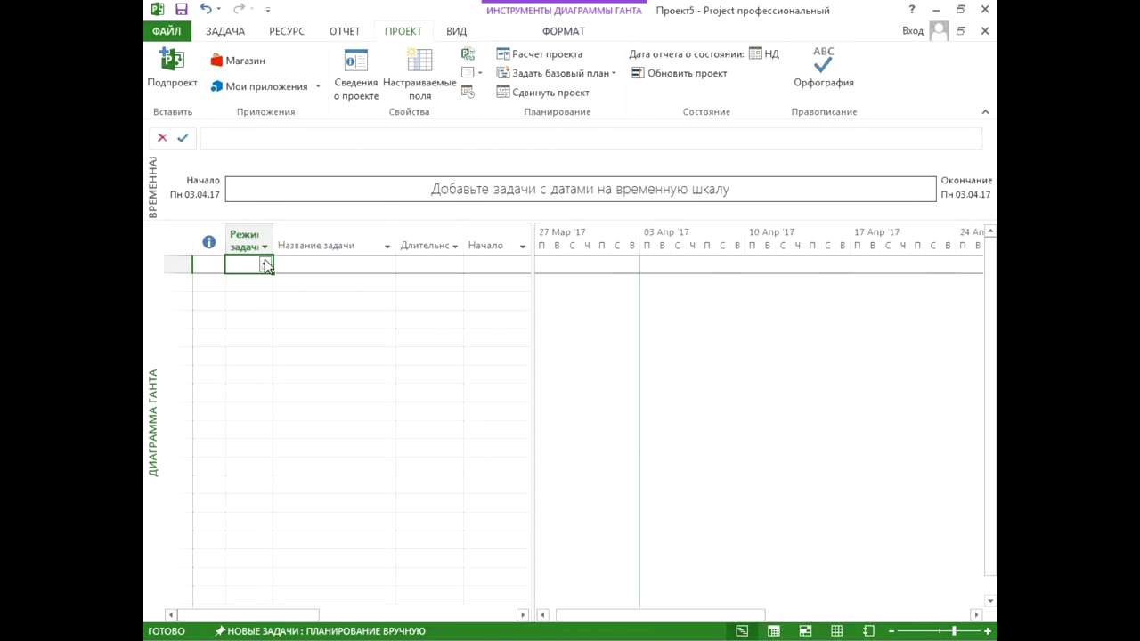
{"action": "left_click", "coordinate": [265, 266]}
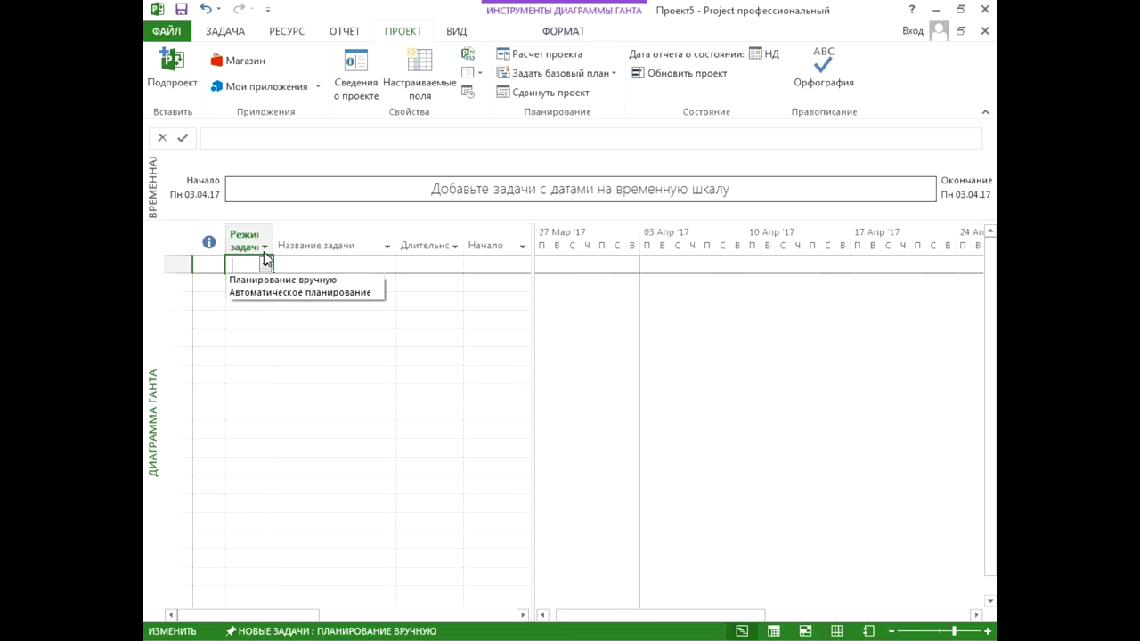
{"action": "left_click", "coordinate": [259, 294]}
{"action": "left_click_drag", "start_coordinate": [532, 338], "coordinate": [616, 335]}
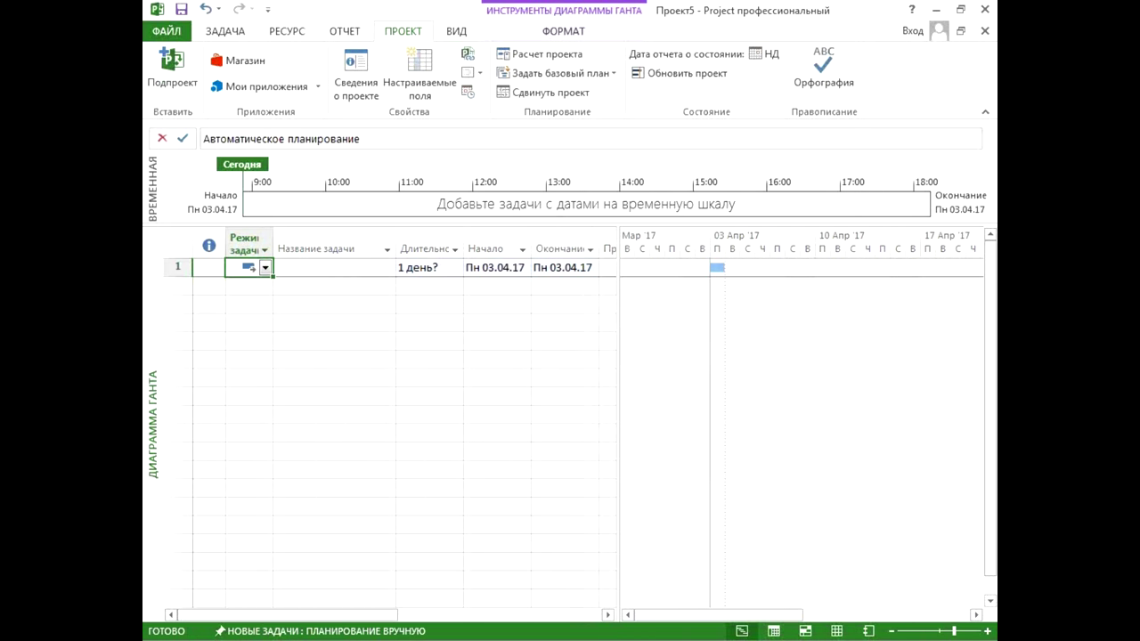
Step: Set the project's date format to Ср 28.01.09 12:33 so that dates include the time
{"action": "left_click", "coordinate": [168, 31]}
{"action": "left_click", "coordinate": [188, 426]}
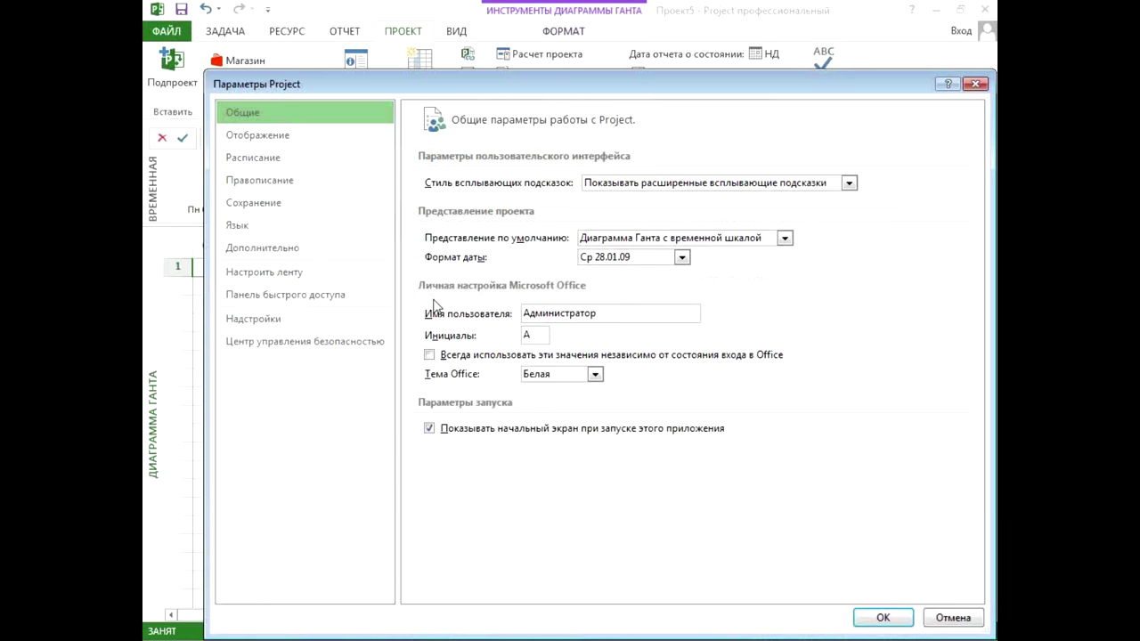
{"action": "left_click", "coordinate": [654, 257]}
{"action": "left_click", "coordinate": [650, 417]}
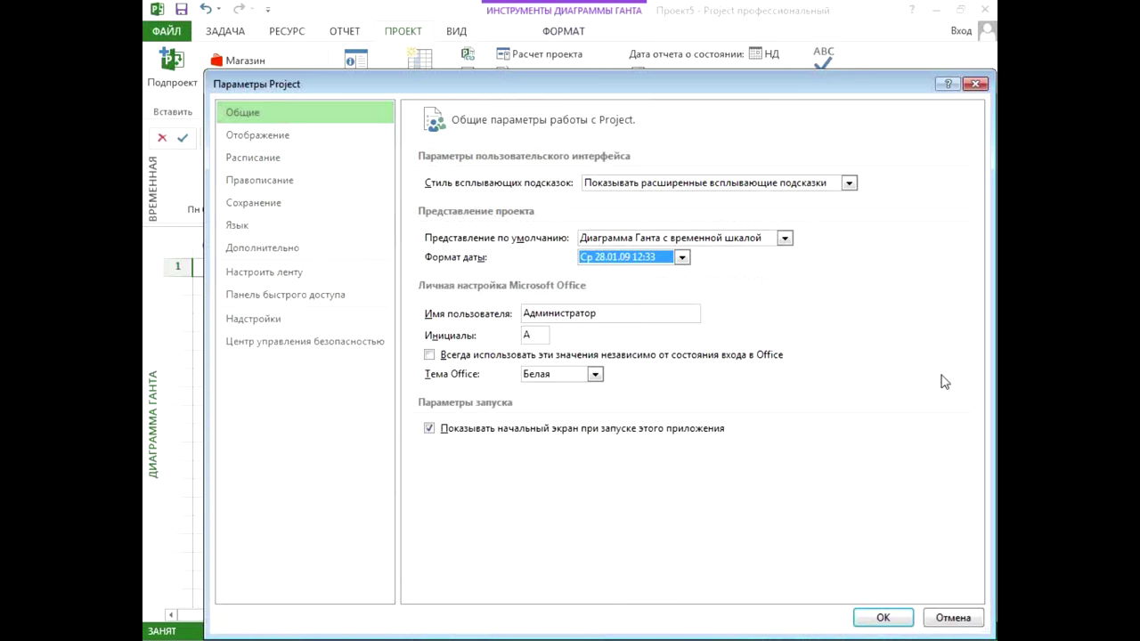
{"action": "left_click", "coordinate": [881, 616]}
Step: Widen the Начало and Окончание columns and the table area, and check the first task's start and finish times
{"action": "left_click_drag", "start_coordinate": [527, 239], "coordinate": [553, 238]}
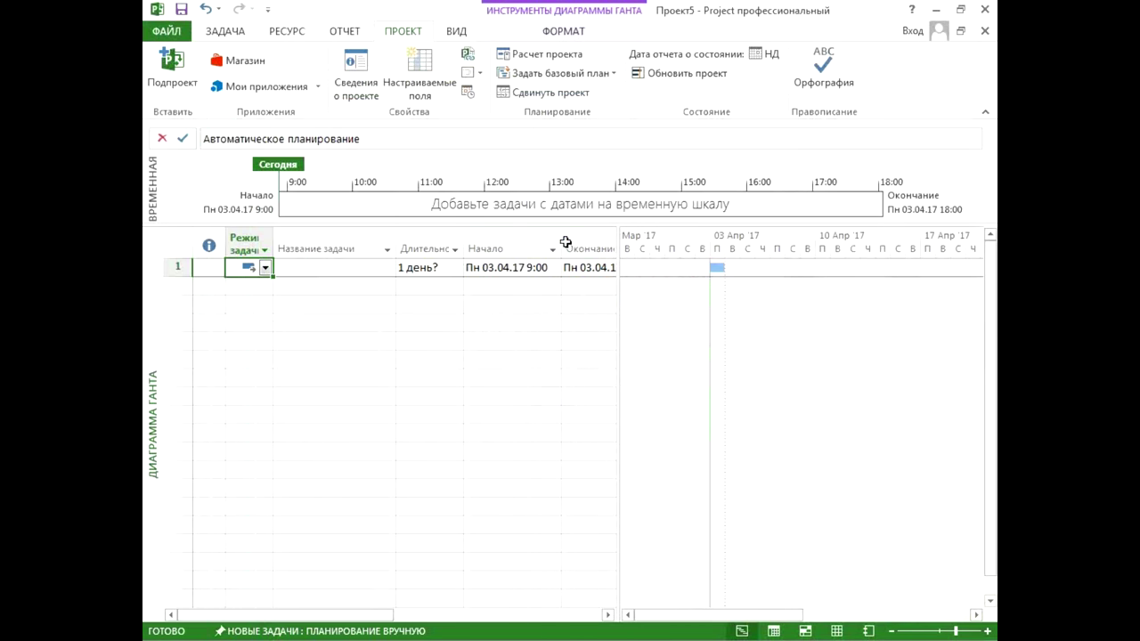
{"action": "left_click_drag", "start_coordinate": [620, 285], "coordinate": [742, 285]}
{"action": "left_click_drag", "start_coordinate": [641, 243], "coordinate": [668, 243]}
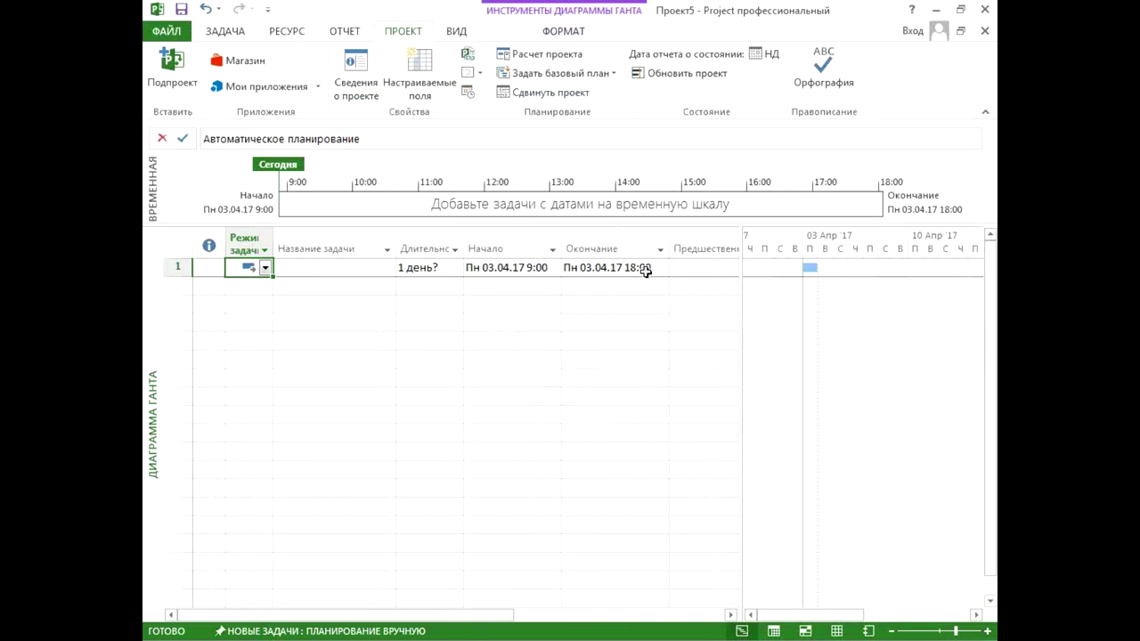
{"action": "left_click", "coordinate": [646, 269]}
{"action": "left_click", "coordinate": [502, 267]}
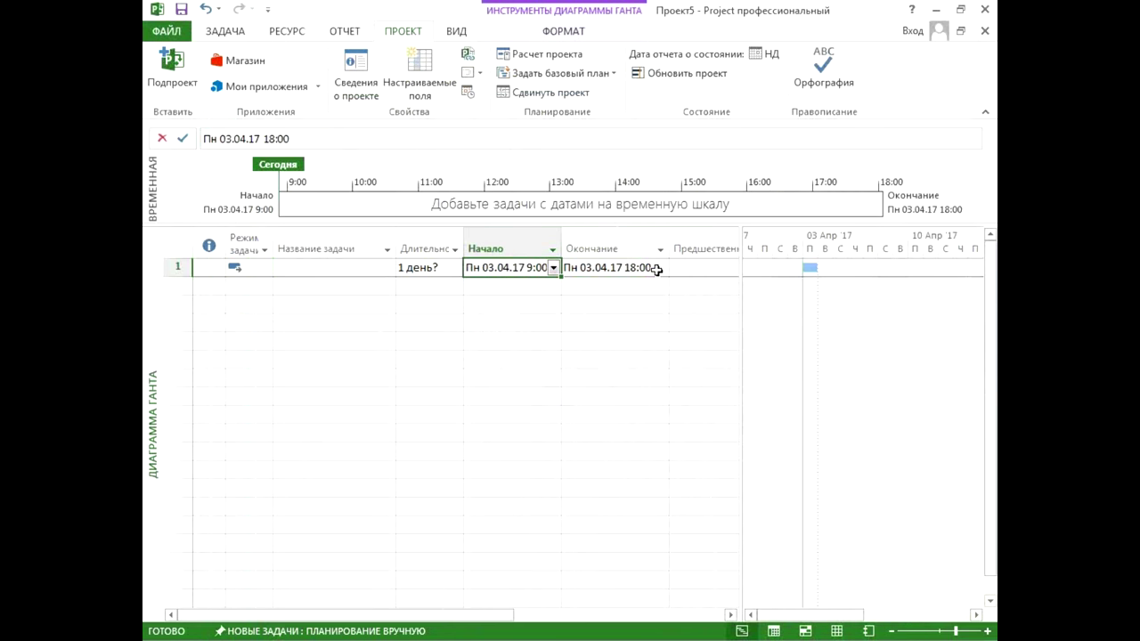
Step: Copy the automatic scheduling mode to rows 2–5 and set the five tasks' durations to 2, 4, 5, 8 and 10 days
{"action": "left_click", "coordinate": [267, 269]}
{"action": "left_click_drag", "start_coordinate": [272, 276], "coordinate": [271, 351]}
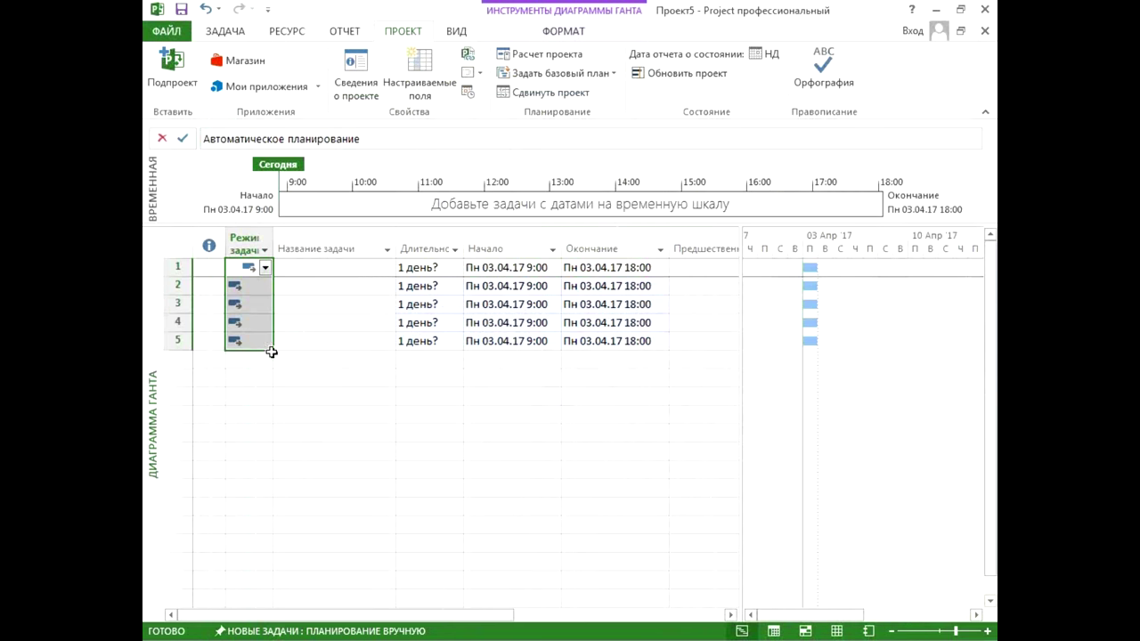
{"action": "left_click", "coordinate": [417, 269]}
{"action": "type", "text": "2"}
{"action": "key", "text": "Return"}
{"action": "type", "text": "4"}
{"action": "key", "text": "Return"}
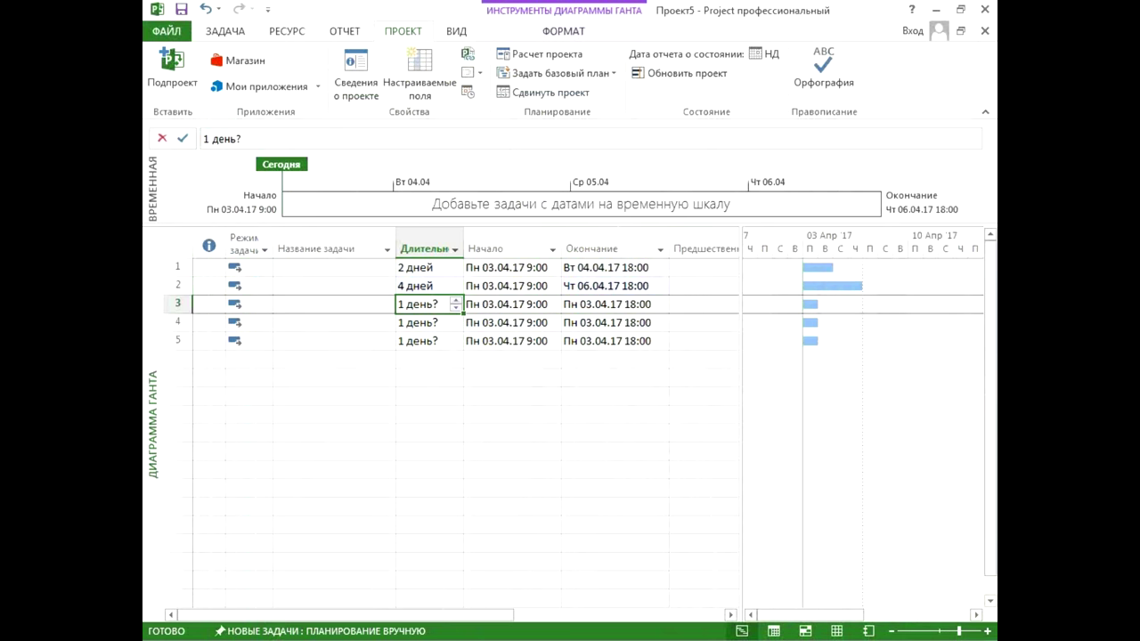
{"action": "type", "text": "5"}
{"action": "key", "text": "Return"}
{"action": "type", "text": "8"}
{"action": "key", "text": "Return"}
{"action": "type", "text": "10"}
{"action": "key", "text": "Return"}
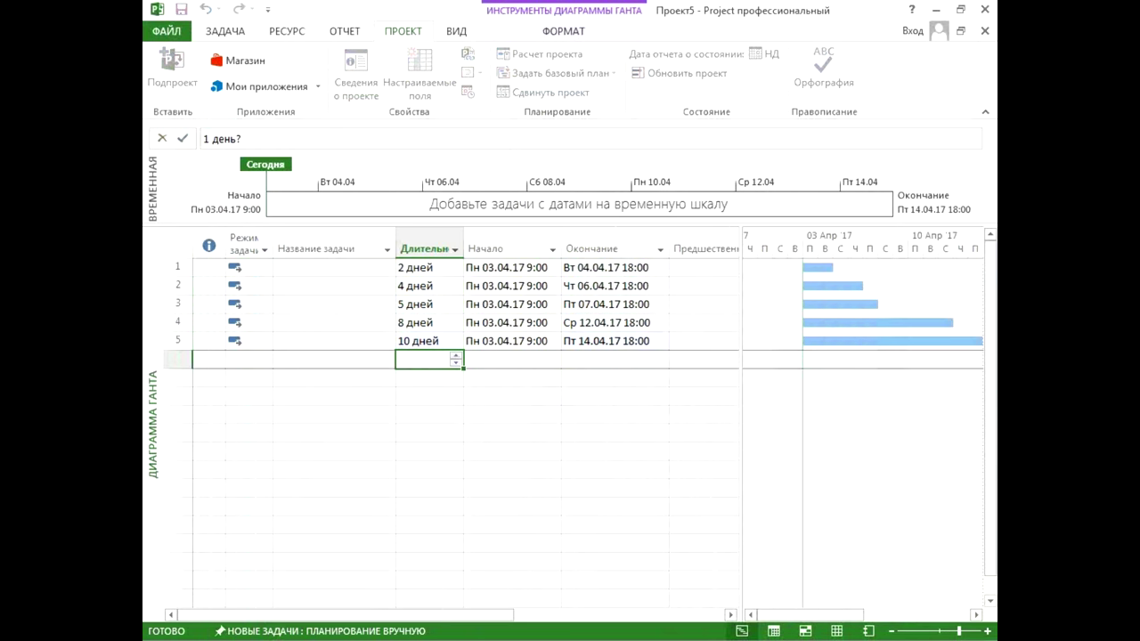
Step: Examine the start and finish dates and times of all five tasks
{"action": "left_click_drag", "start_coordinate": [543, 267], "coordinate": [598, 405]}
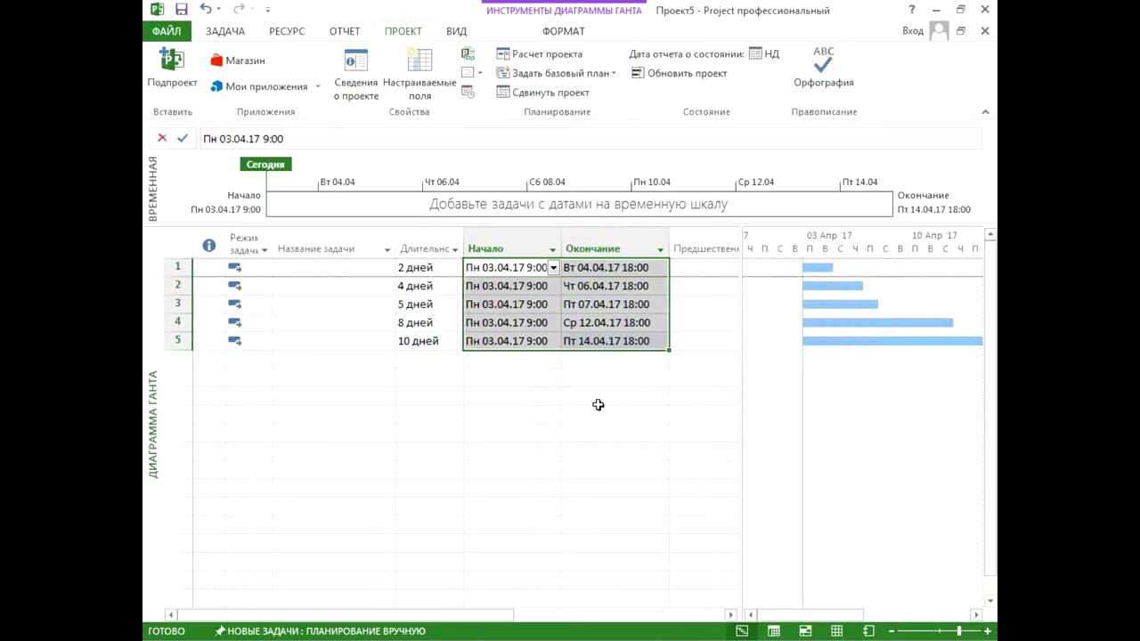
{"action": "left_click", "coordinate": [490, 237]}
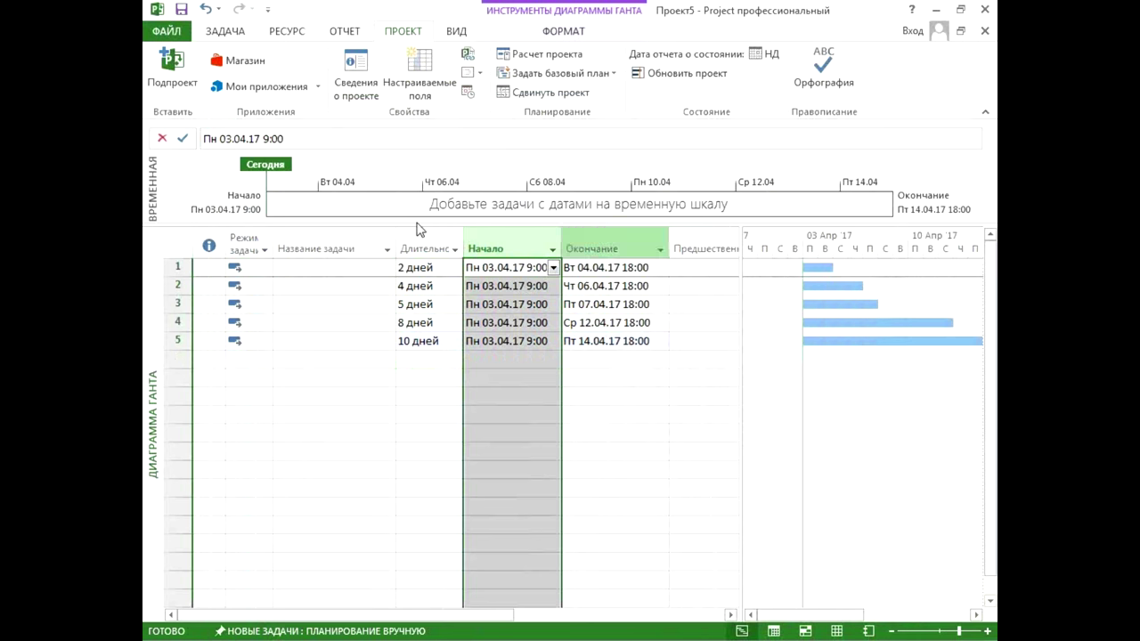
{"action": "left_click", "coordinate": [535, 269]}
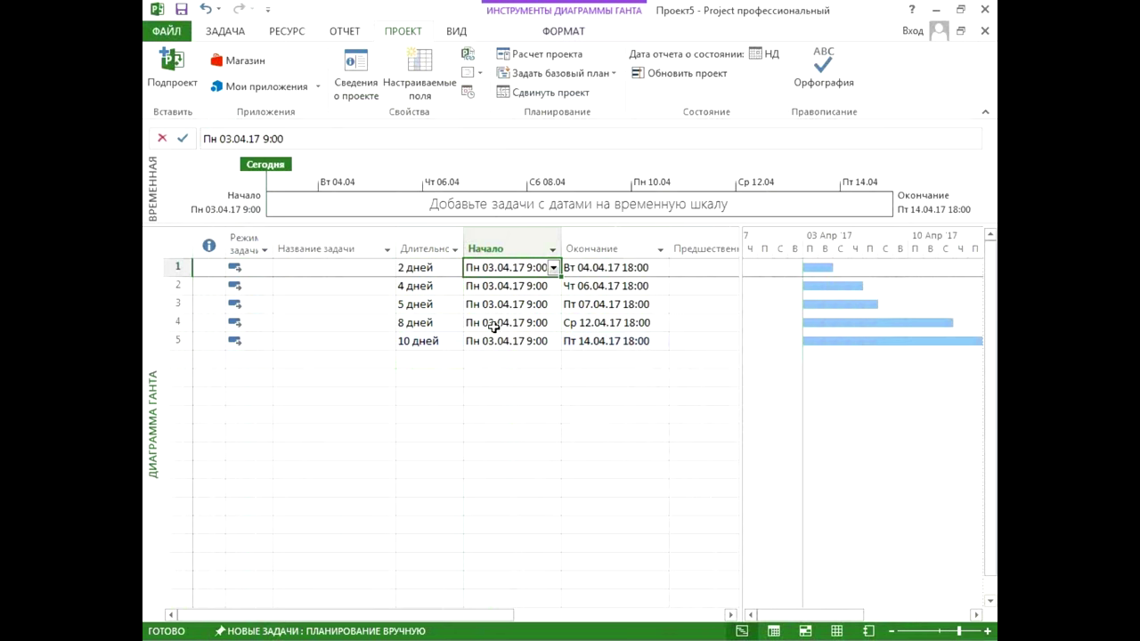
Step: Set Monday to Friday in the Стандартный calendar's default work week to working hours 8:00–13:00 and 14:00–17:00
{"action": "left_click", "coordinate": [472, 94]}
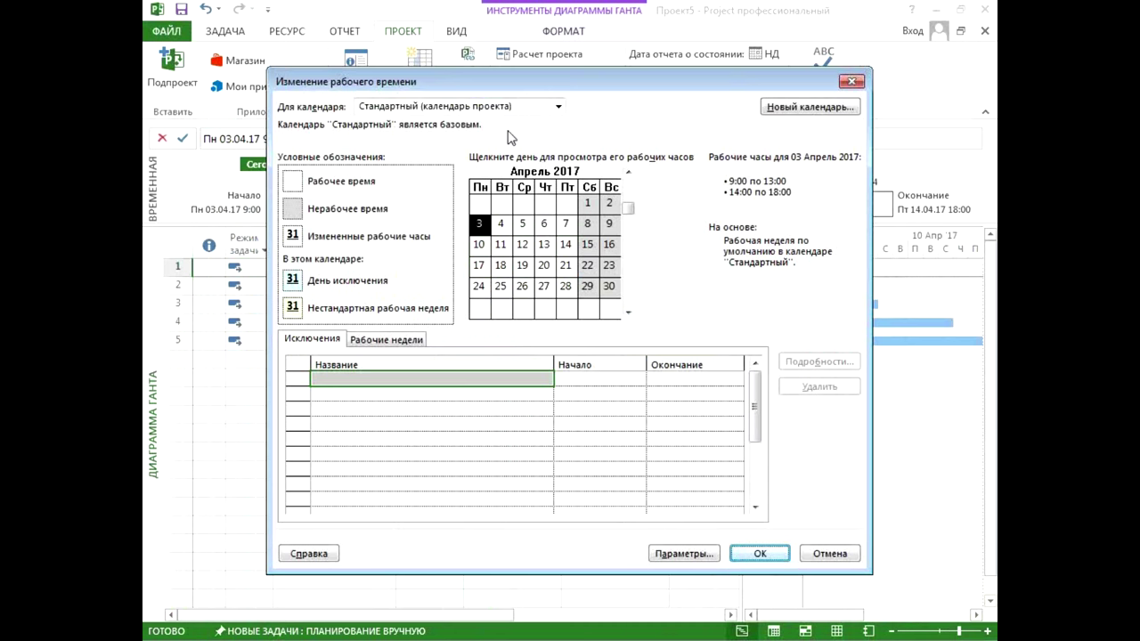
{"action": "left_click", "coordinate": [405, 340]}
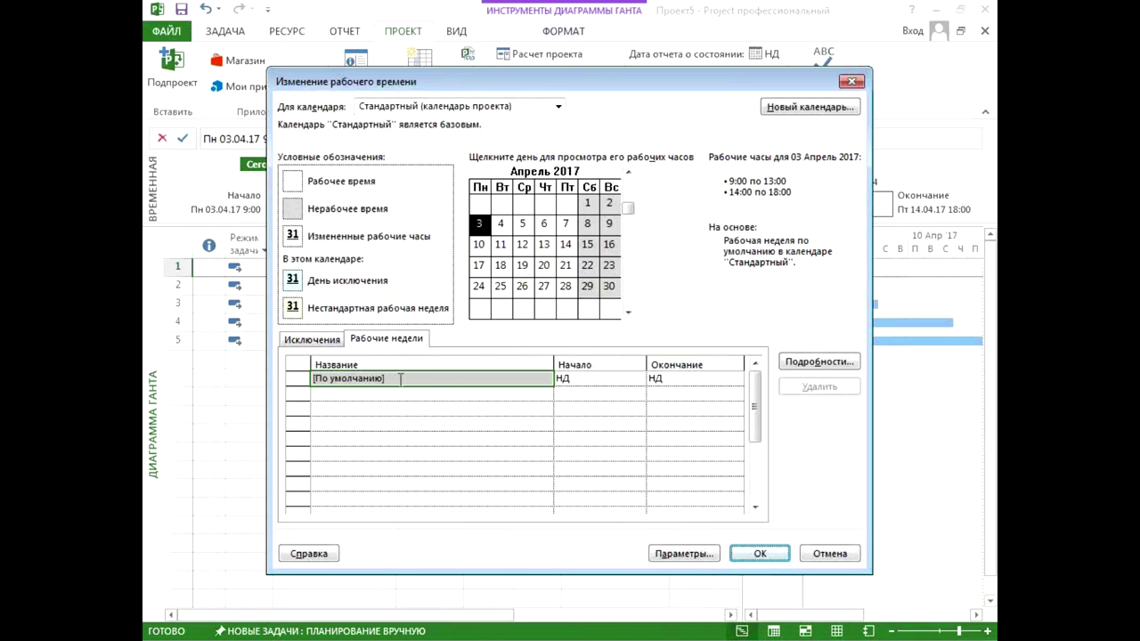
{"action": "double_click", "coordinate": [400, 379]}
{"action": "left_click", "coordinate": [400, 325], "text": "shift"}
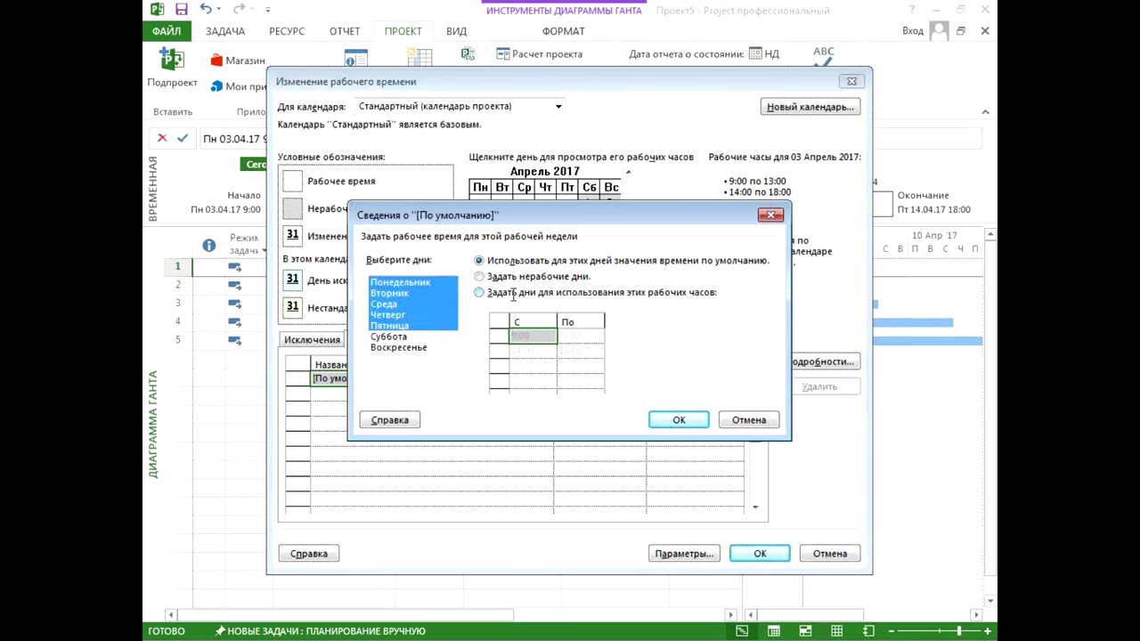
{"action": "left_click", "coordinate": [521, 335]}
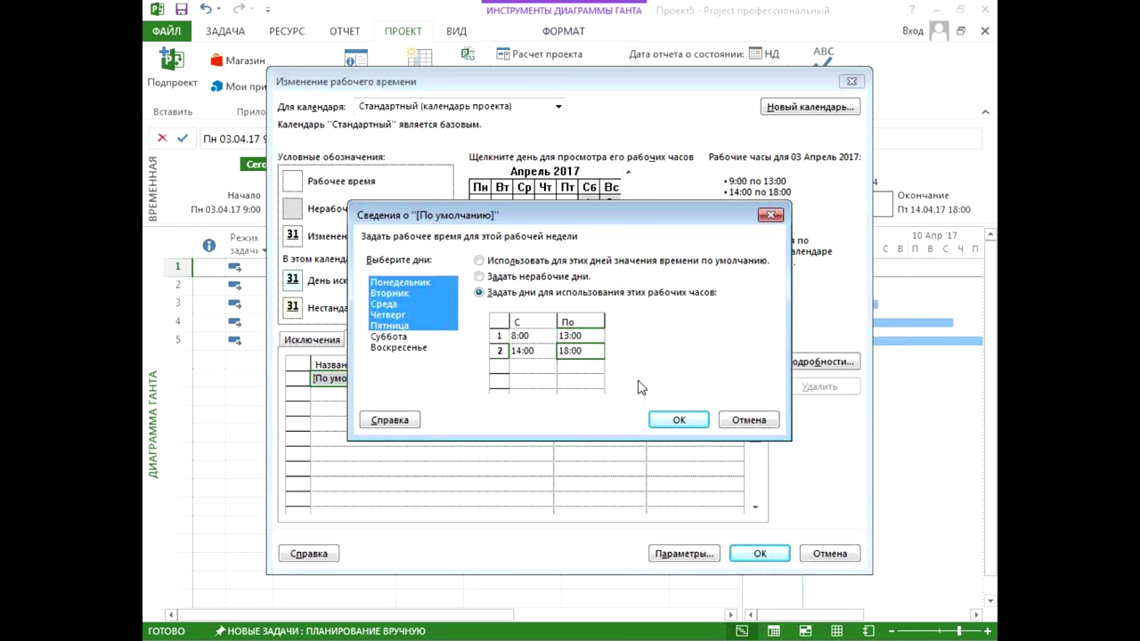
{"action": "type", "text": "17:00"}
{"action": "left_click", "coordinate": [581, 372]}
{"action": "left_click", "coordinate": [668, 419]}
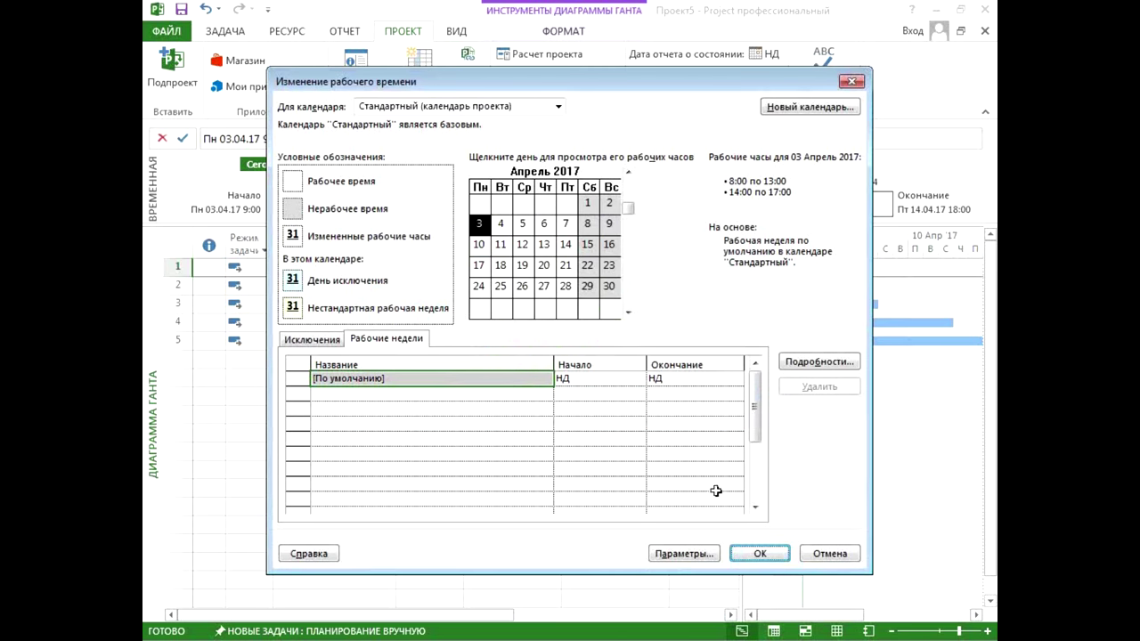
{"action": "left_click", "coordinate": [754, 546]}
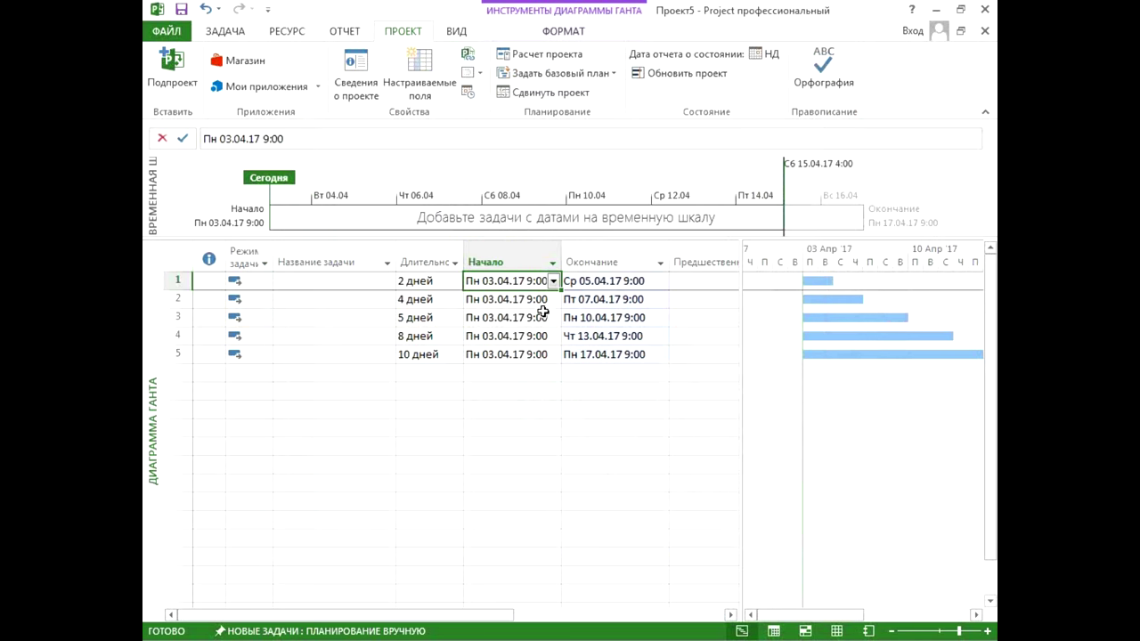
Step: Set the first task's duration to 1 day and check its start and finish times
{"action": "left_click_drag", "start_coordinate": [535, 281], "coordinate": [568, 282]}
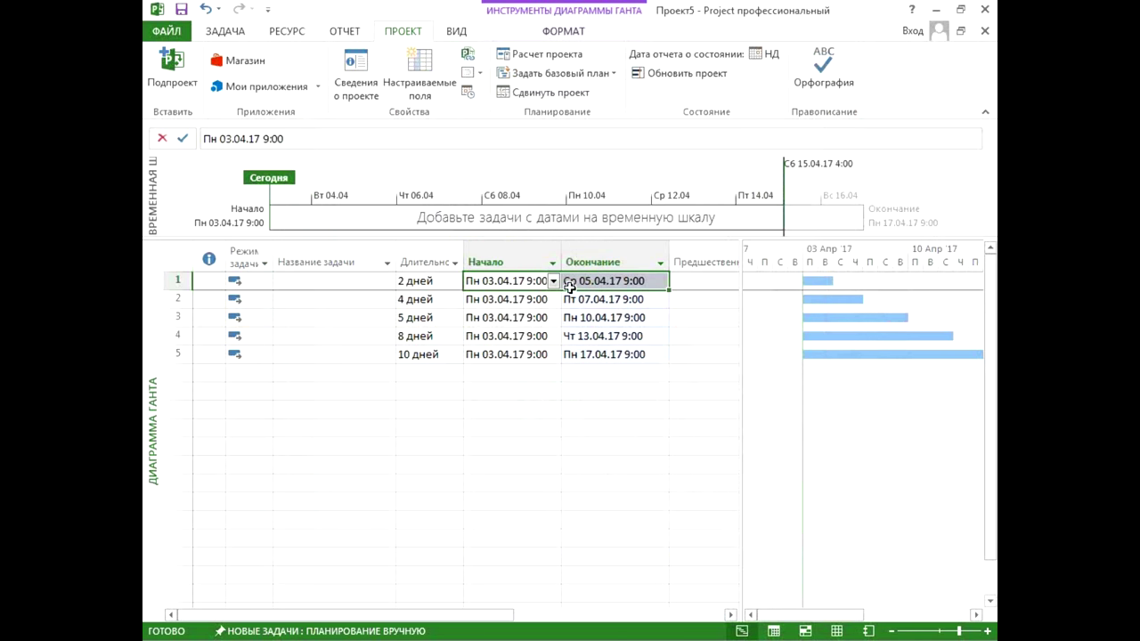
{"action": "key", "text": "Left"}
{"action": "type", "text": "1"}
{"action": "key", "text": "Return"}
{"action": "left_click", "coordinate": [537, 278]}
{"action": "left_click_drag", "start_coordinate": [536, 279], "coordinate": [607, 280]}
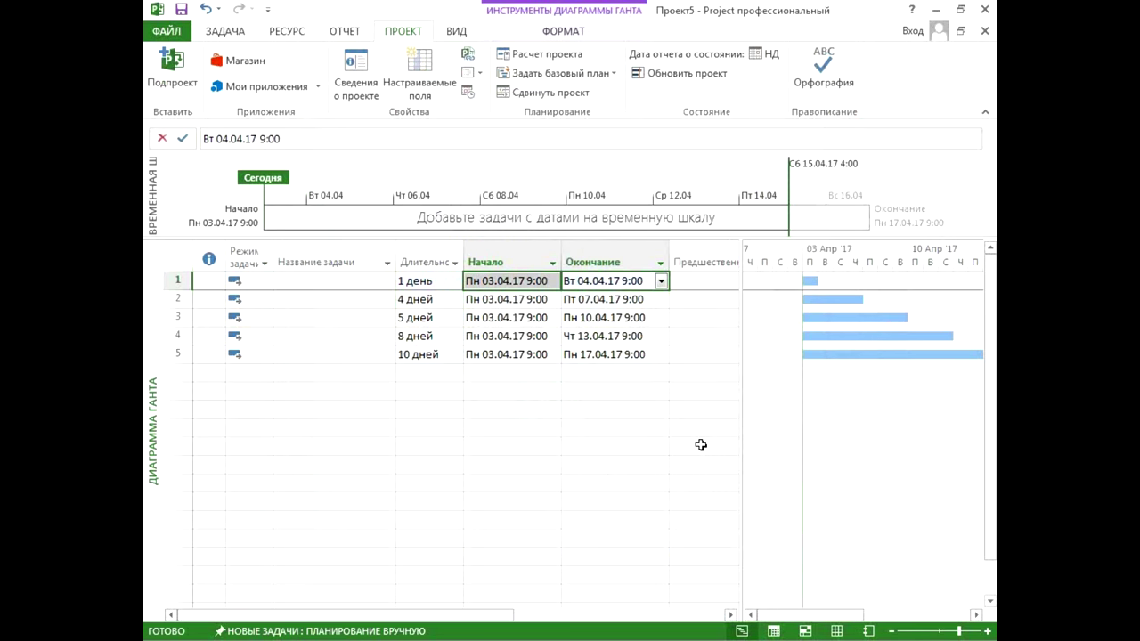
Step: Set Время начала по умолчанию to 8:00 in the Расписание options of Проект5
{"action": "left_click", "coordinate": [177, 29]}
{"action": "left_click", "coordinate": [186, 421]}
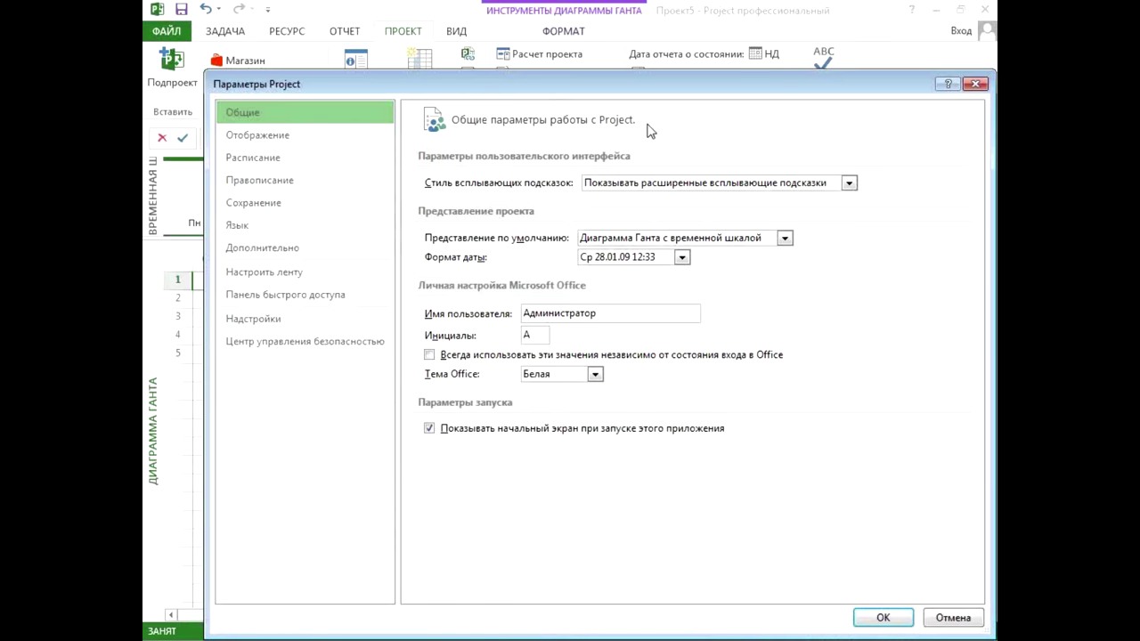
{"action": "left_click", "coordinate": [297, 158]}
{"action": "left_click", "coordinate": [622, 244]}
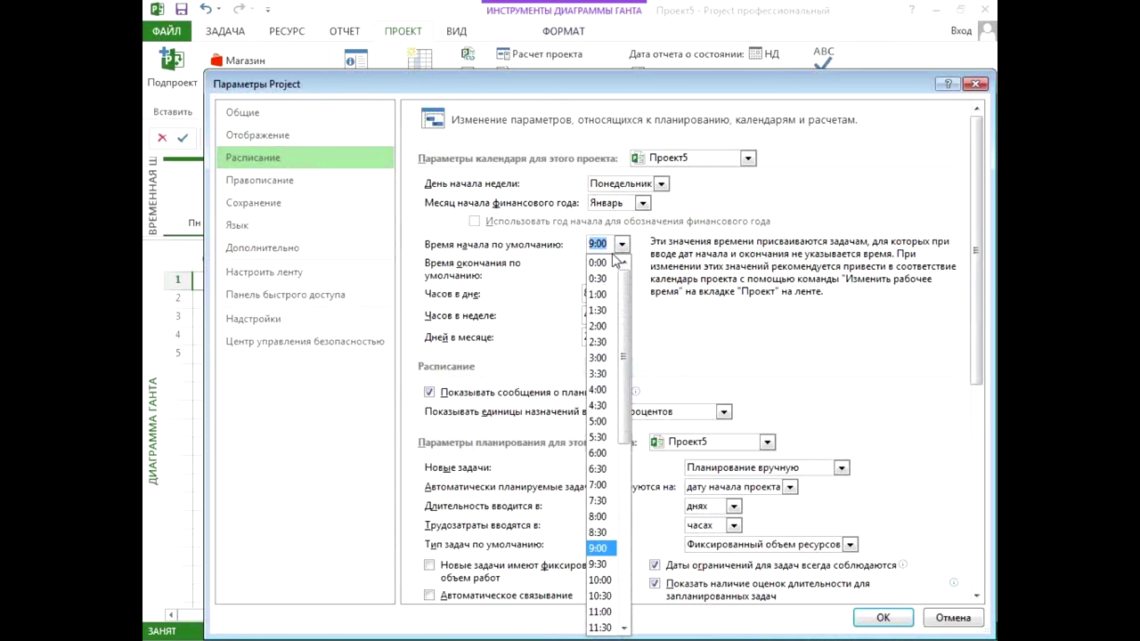
{"action": "left_click", "coordinate": [597, 520]}
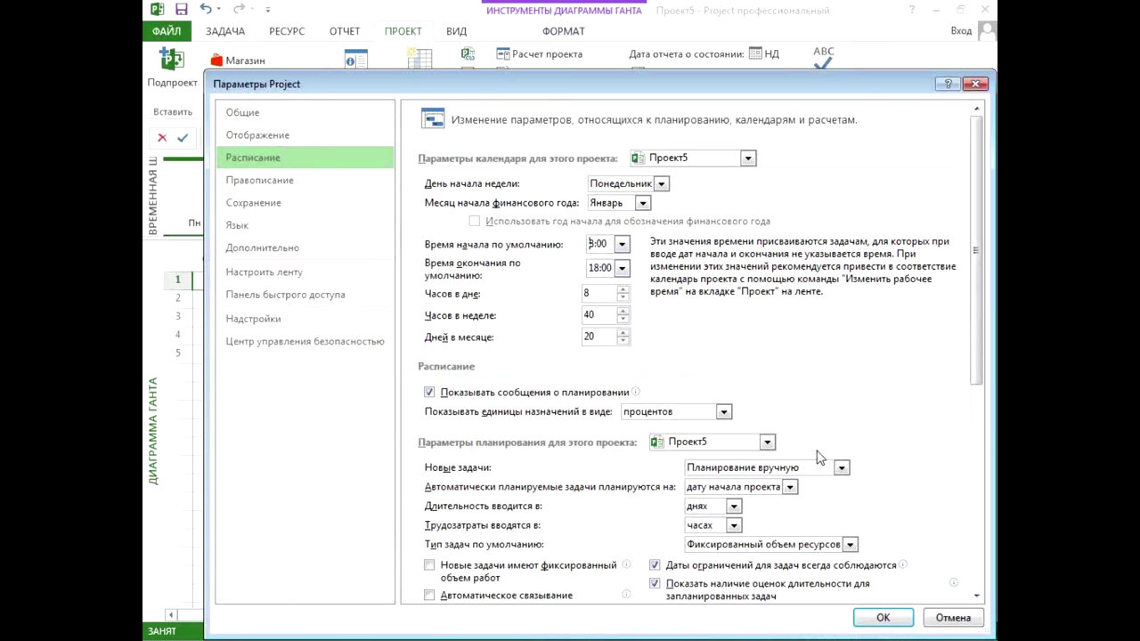
{"action": "left_click", "coordinate": [878, 618]}
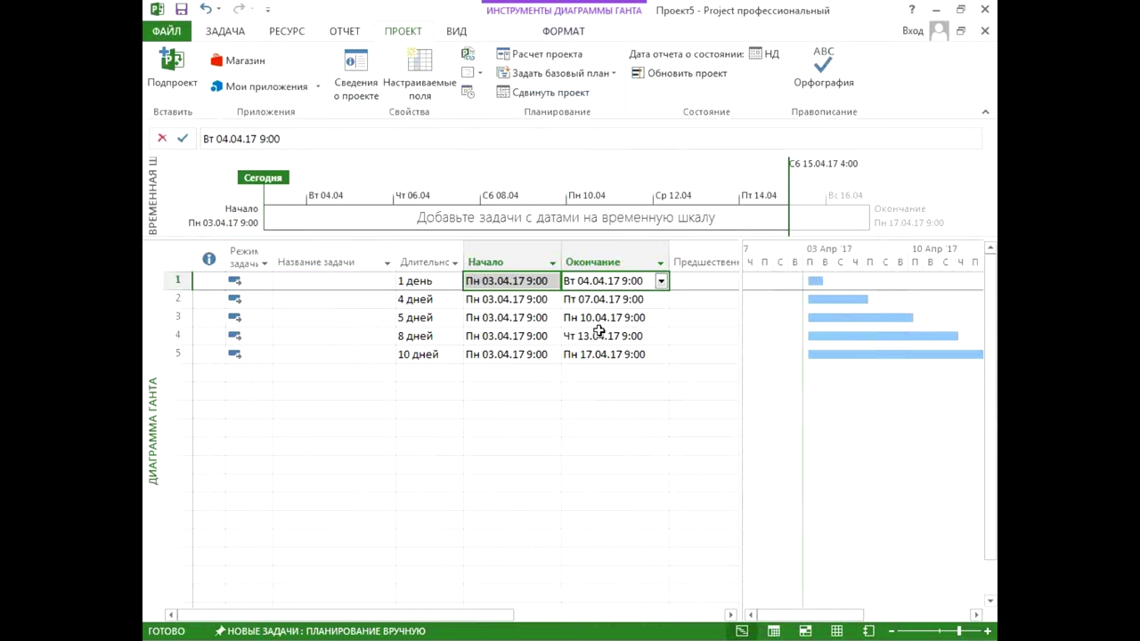
Step: Set the project's Дата начала to Пн 03.04.17 8:00 in the project information
{"action": "left_click", "coordinate": [492, 259]}
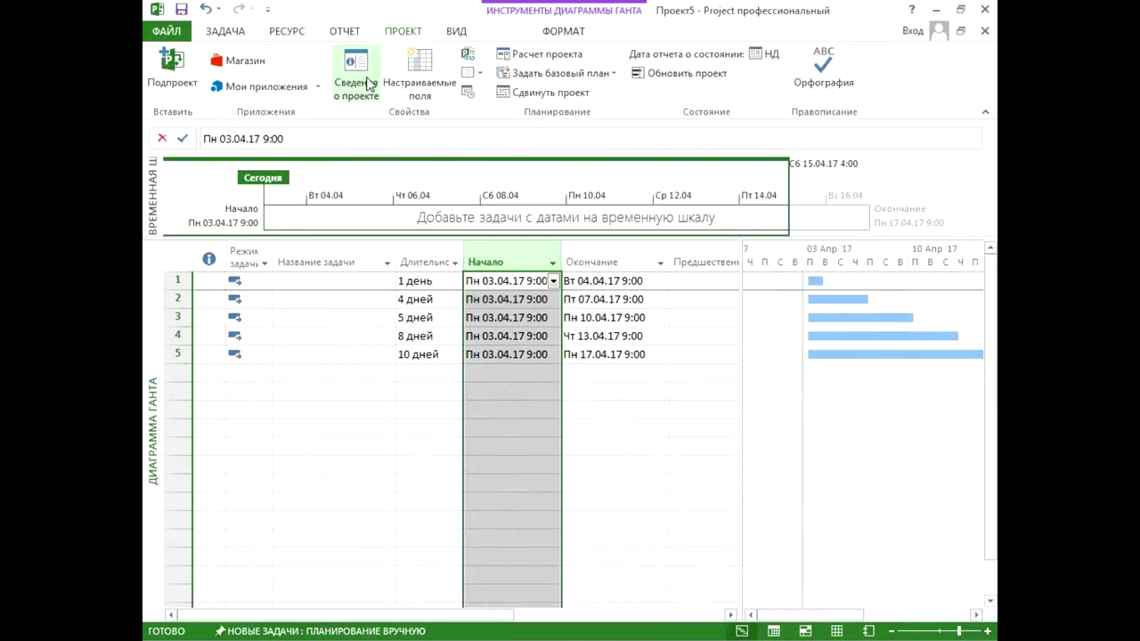
{"action": "left_click", "coordinate": [367, 83]}
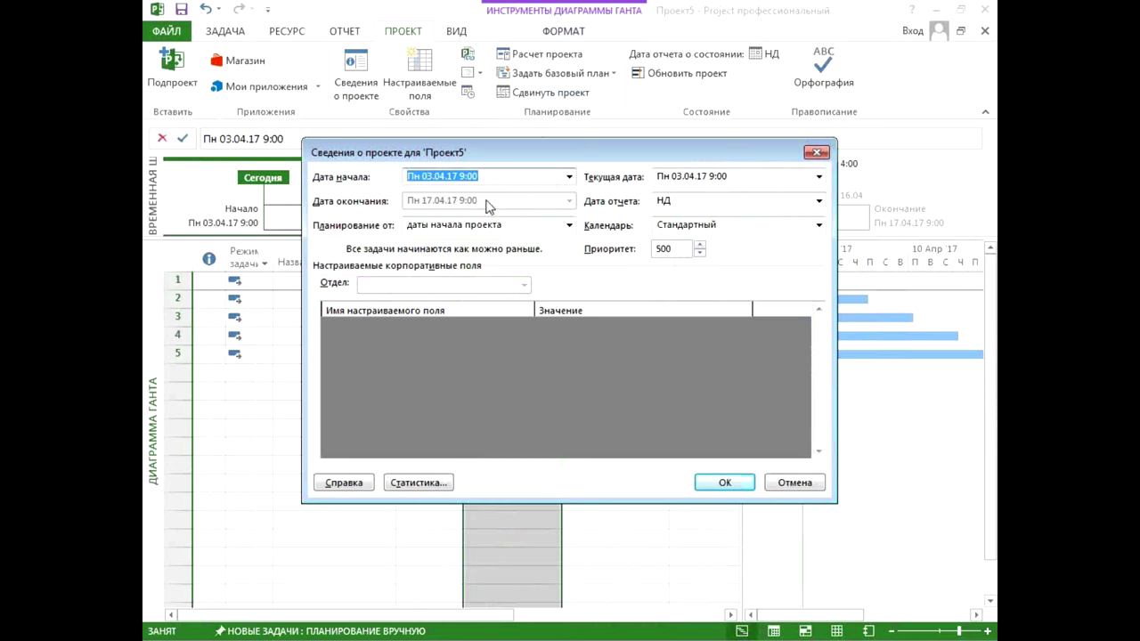
{"action": "left_click", "coordinate": [471, 176]}
{"action": "key", "text": "BackSpace"}
{"action": "type", "text": "8"}
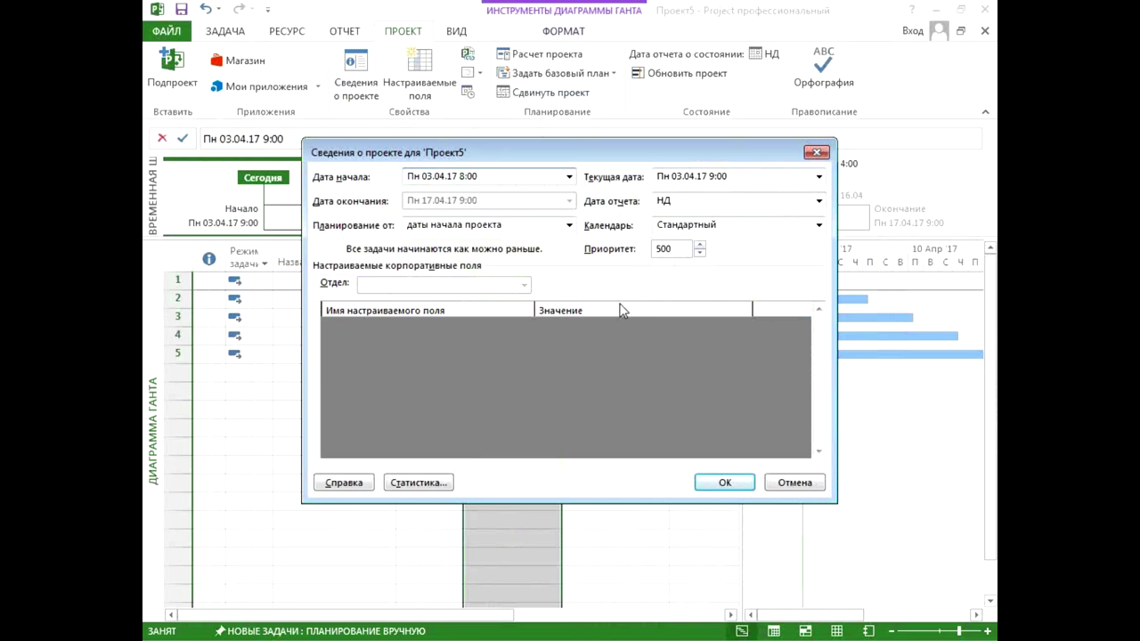
{"action": "left_click", "coordinate": [705, 486]}
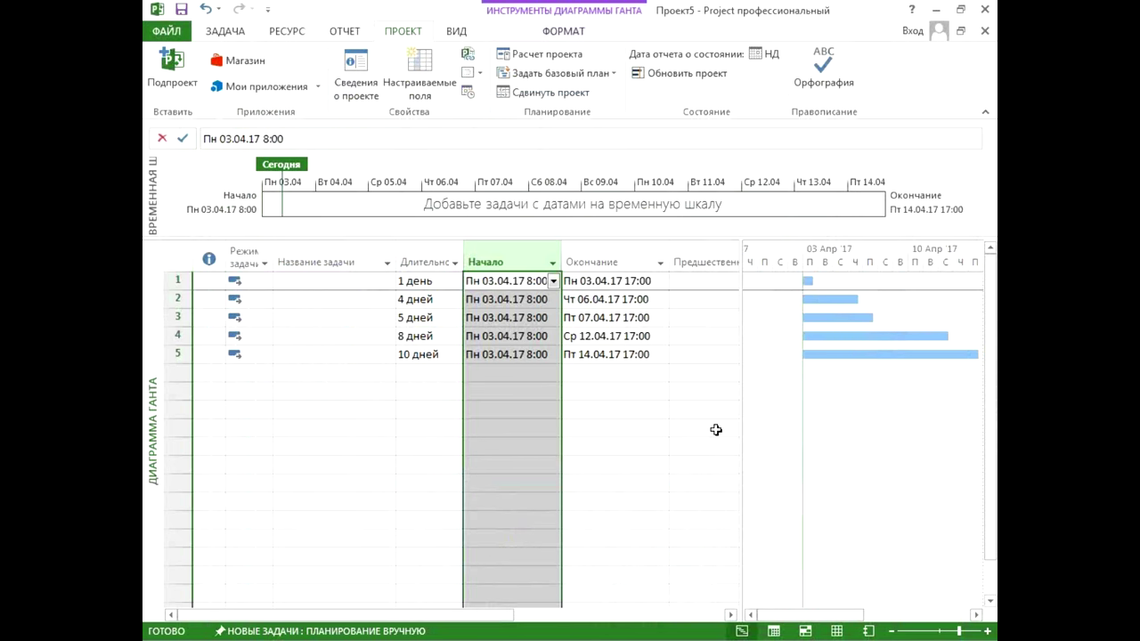
Step: Compare the first task's start and finish times with the Стандартный calendar's working hours and the default start time in the Расписание options
{"action": "left_click", "coordinate": [515, 278]}
{"action": "left_click", "coordinate": [606, 280]}
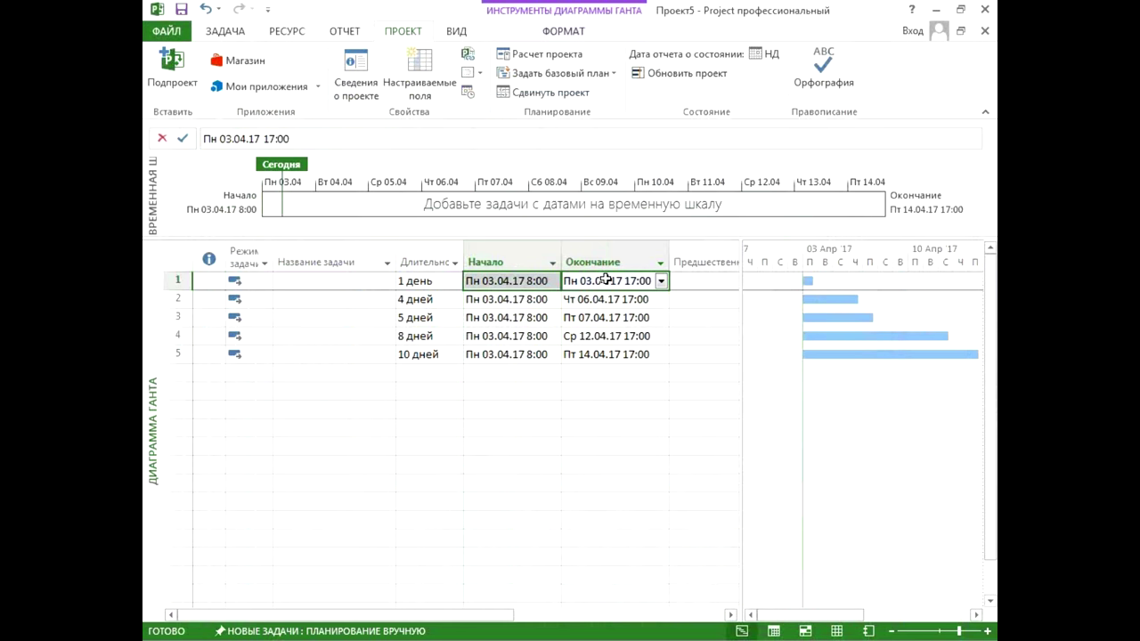
{"action": "left_click", "coordinate": [468, 91]}
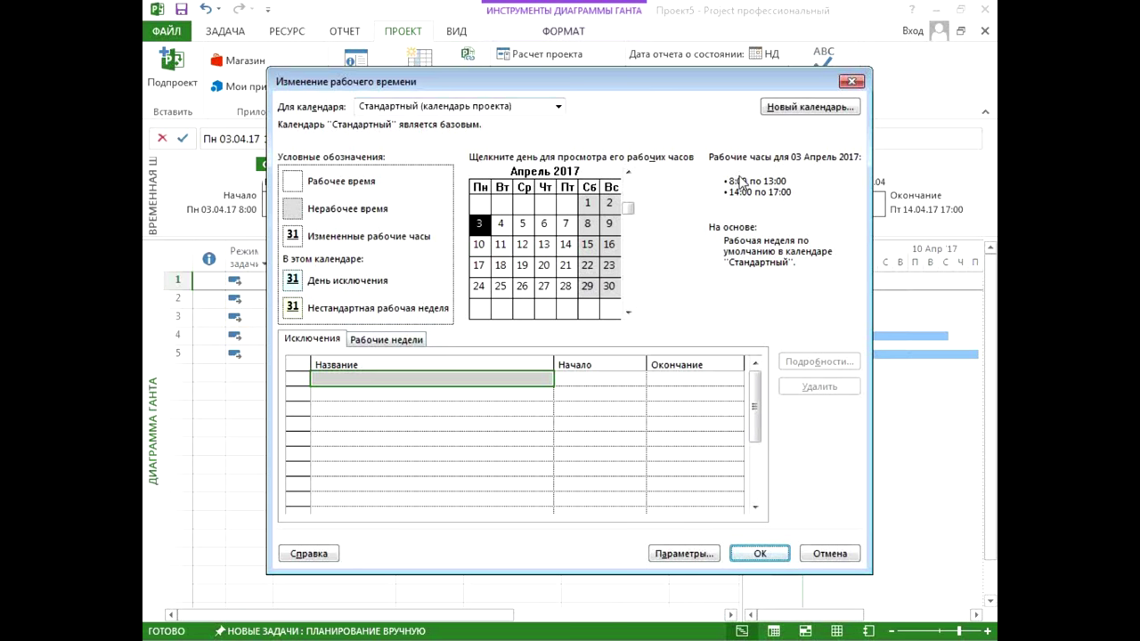
{"action": "left_click", "coordinate": [703, 556]}
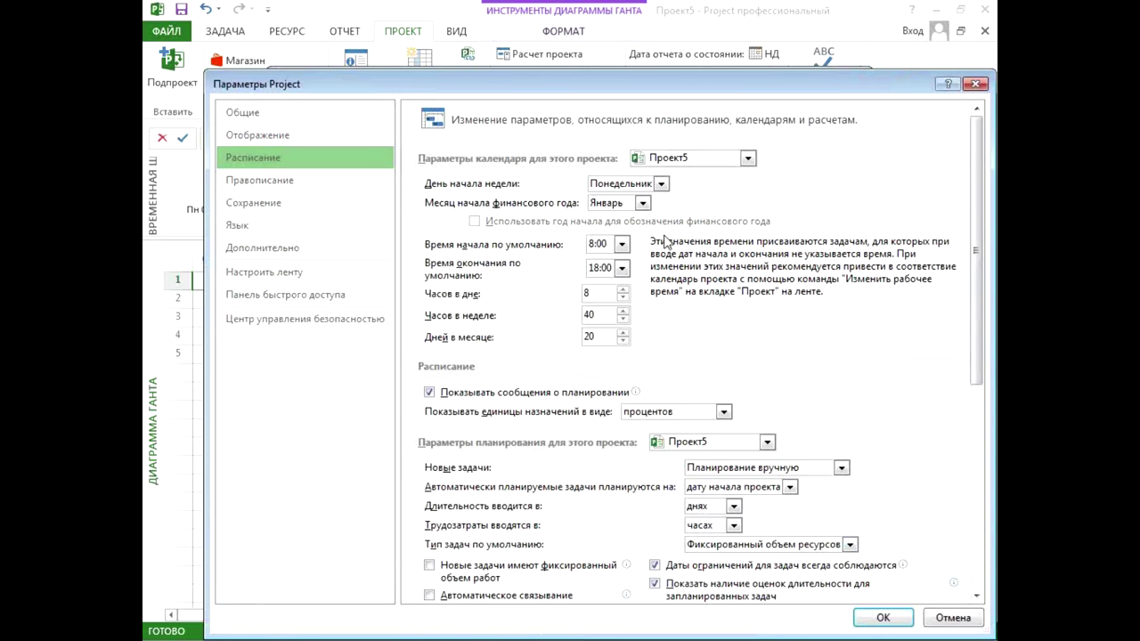
{"action": "double_click", "coordinate": [609, 242]}
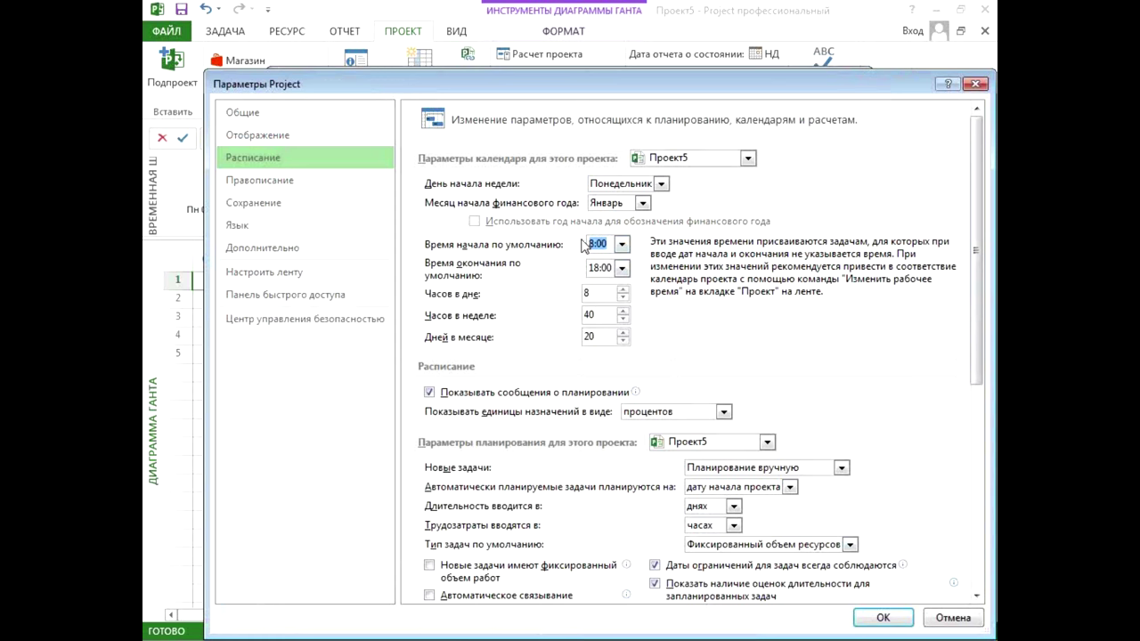
{"action": "key", "text": "Return"}
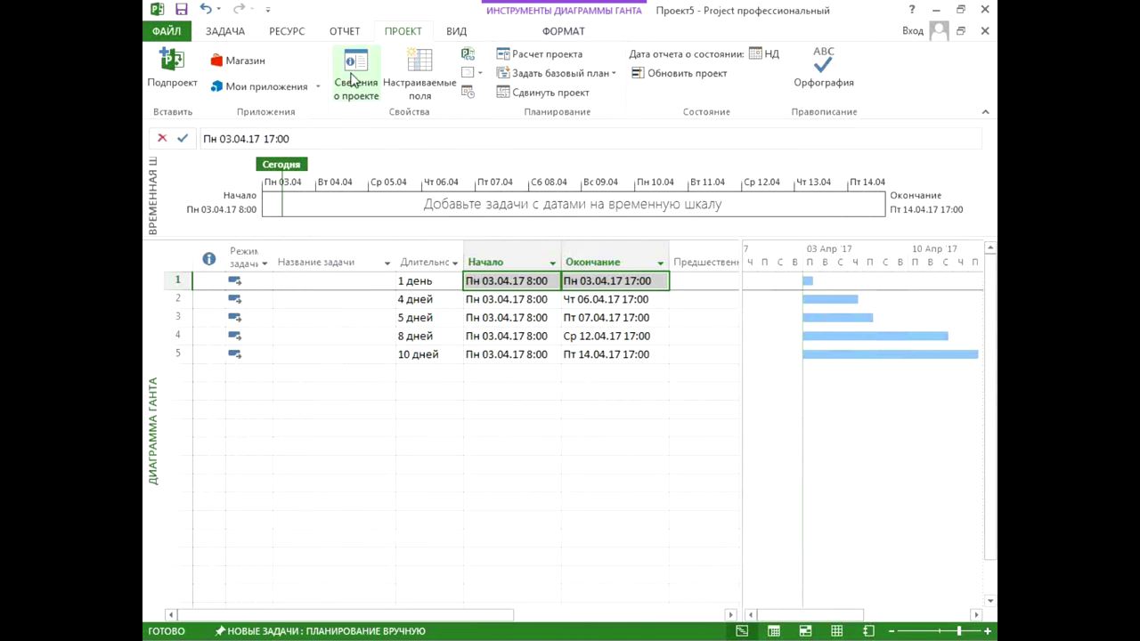
Step: Compare the project's start date and the Стандартный calendar's working hours with the start times of all five tasks
{"action": "left_click", "coordinate": [356, 76]}
{"action": "left_click", "coordinate": [484, 180]}
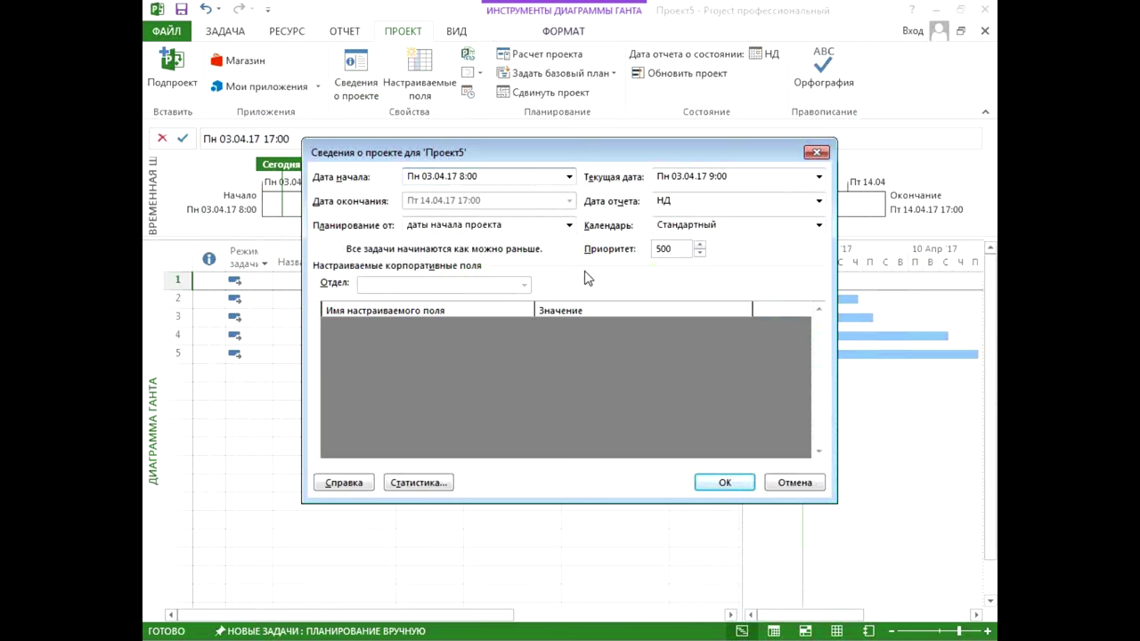
{"action": "key", "text": "Return"}
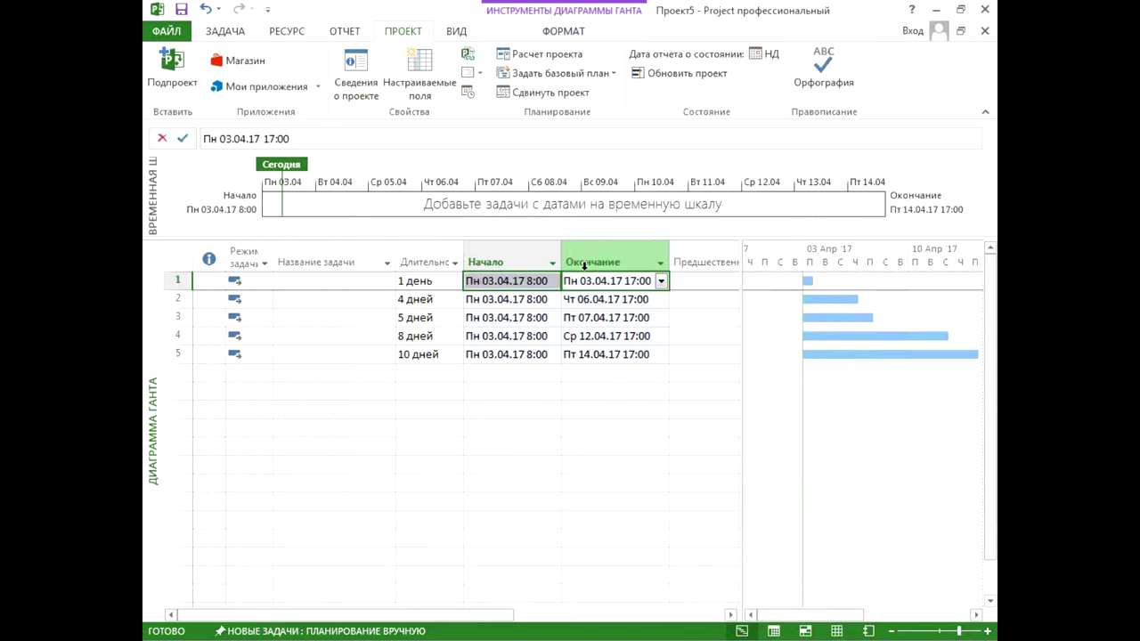
{"action": "left_click", "coordinate": [358, 280]}
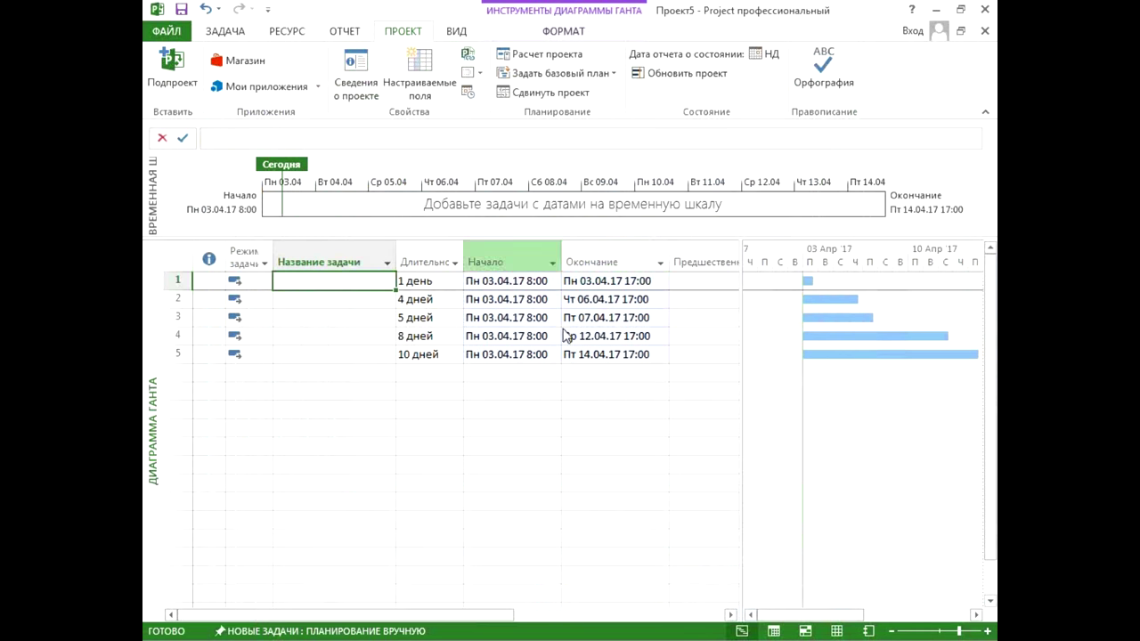
{"action": "left_click", "coordinate": [467, 95]}
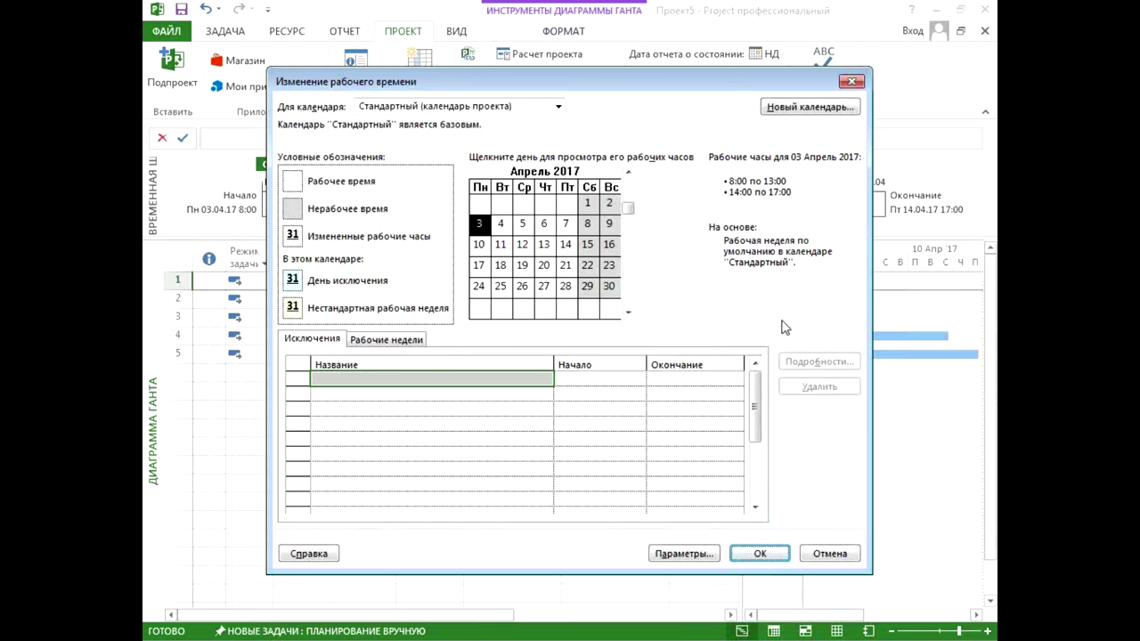
{"action": "left_click", "coordinate": [850, 81]}
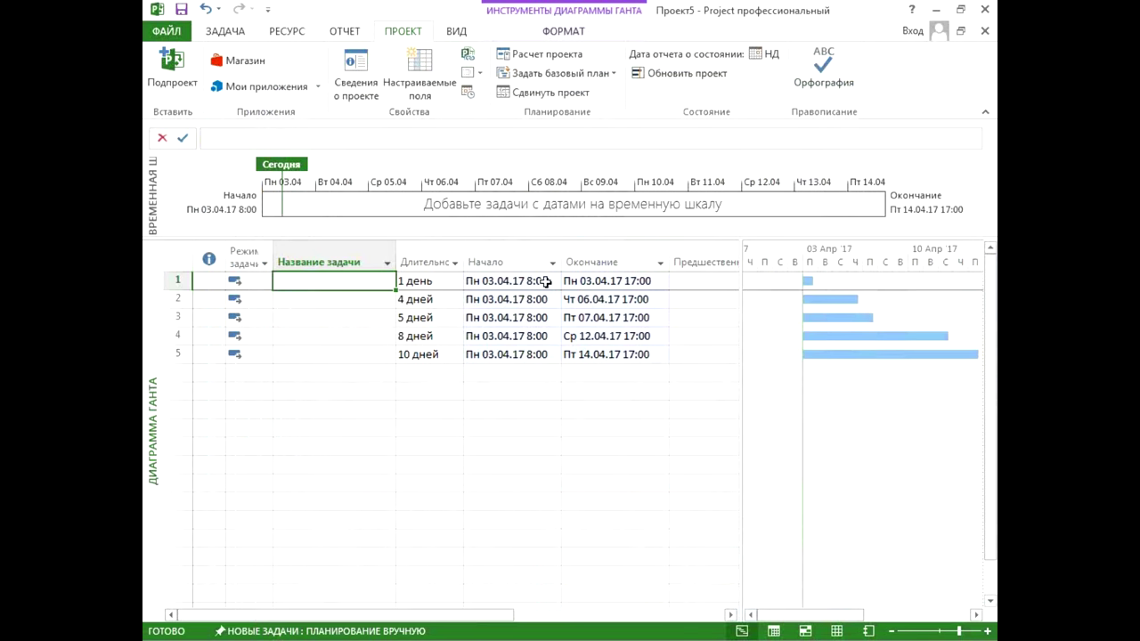
{"action": "left_click_drag", "start_coordinate": [545, 282], "coordinate": [531, 354]}
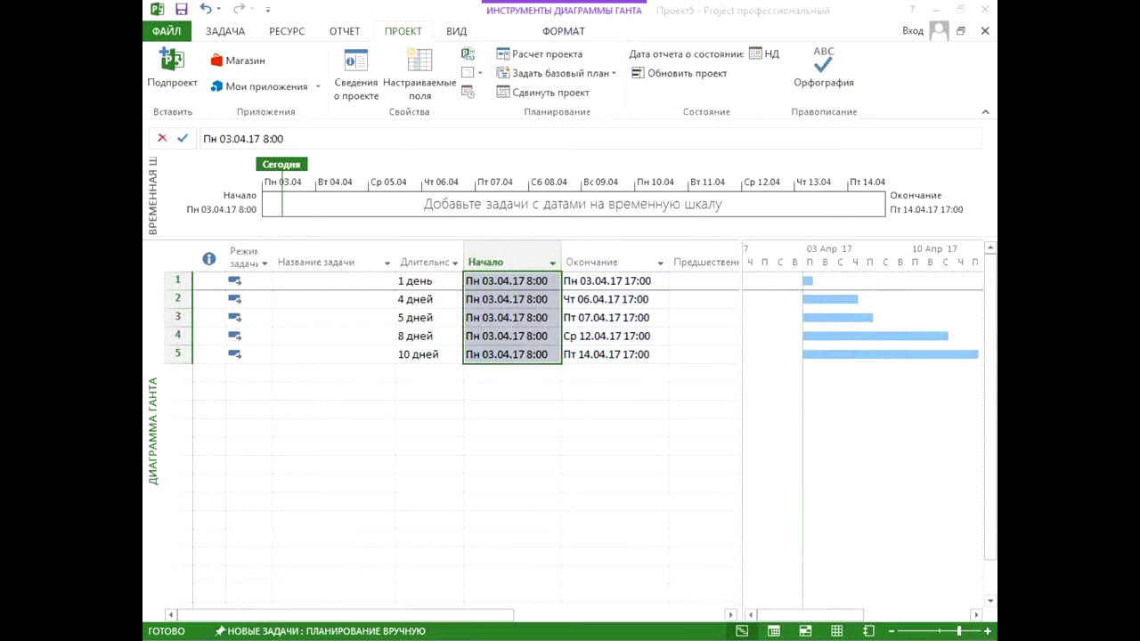
Step: Review the new project templates and the Сохранение options for the project file format and default location
{"action": "left_click", "coordinate": [185, 31]}
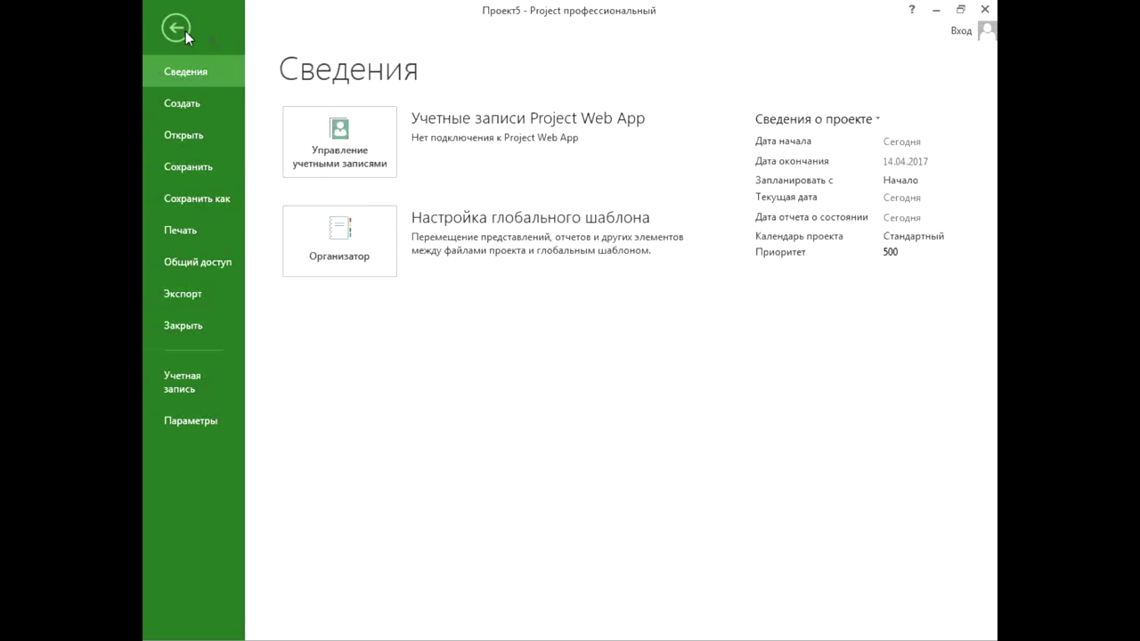
{"action": "left_click", "coordinate": [169, 105]}
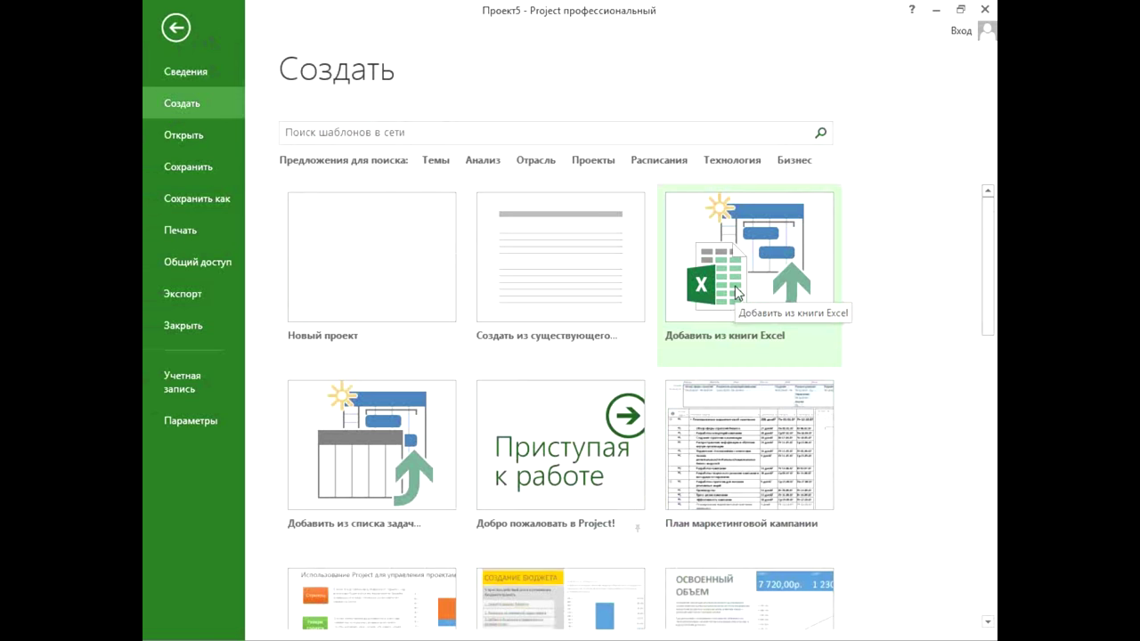
{"action": "left_click", "coordinate": [210, 419]}
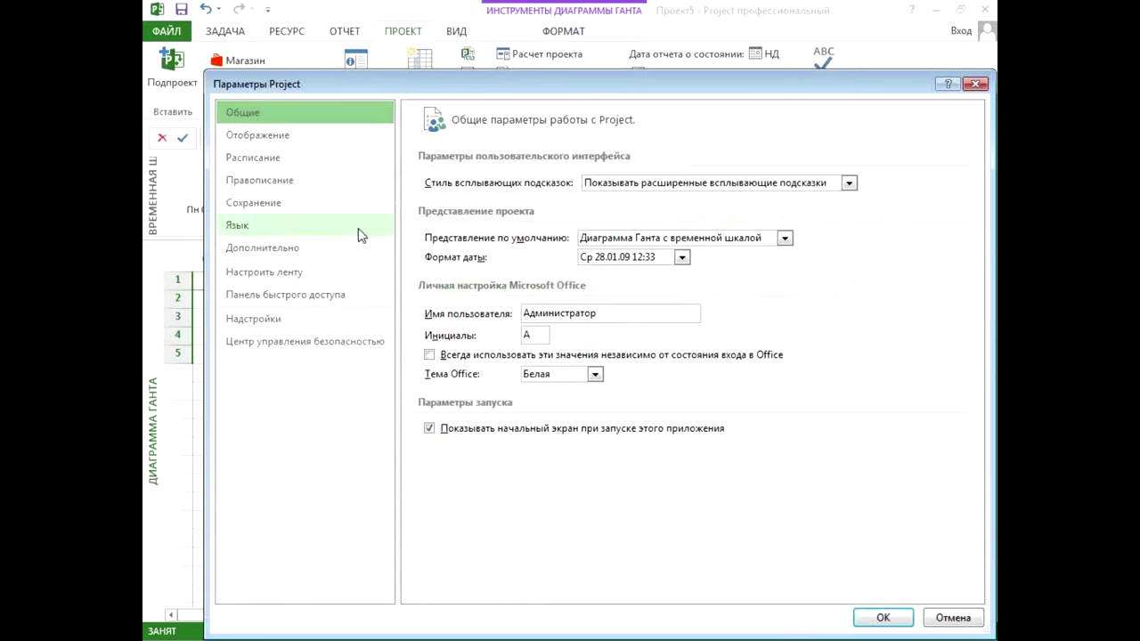
{"action": "left_click", "coordinate": [304, 204]}
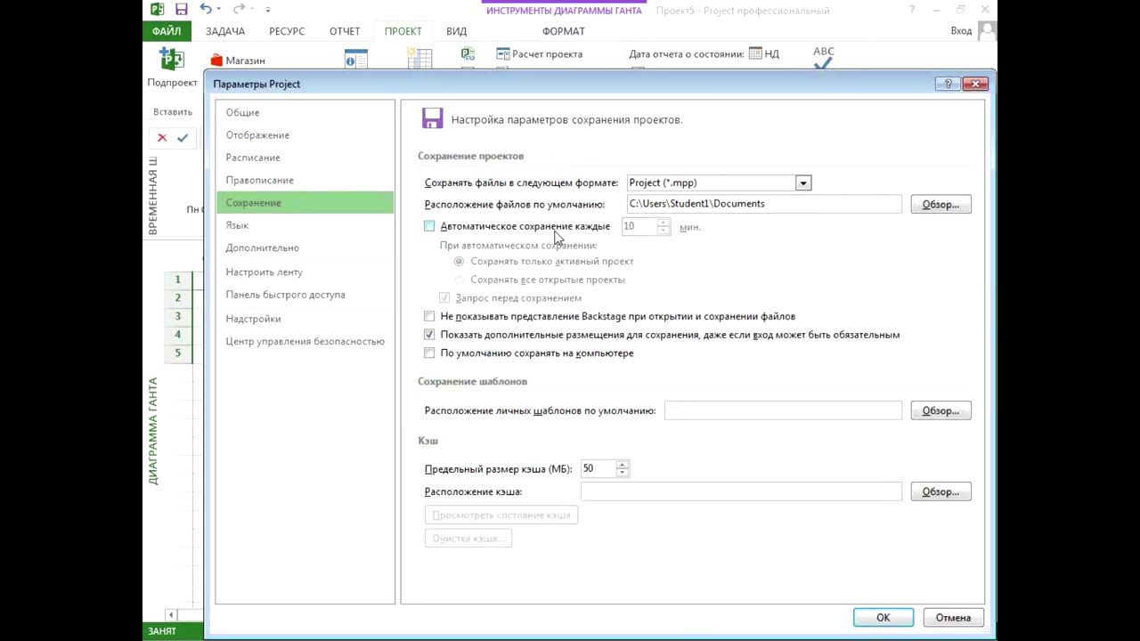
{"action": "key", "text": "Escape"}
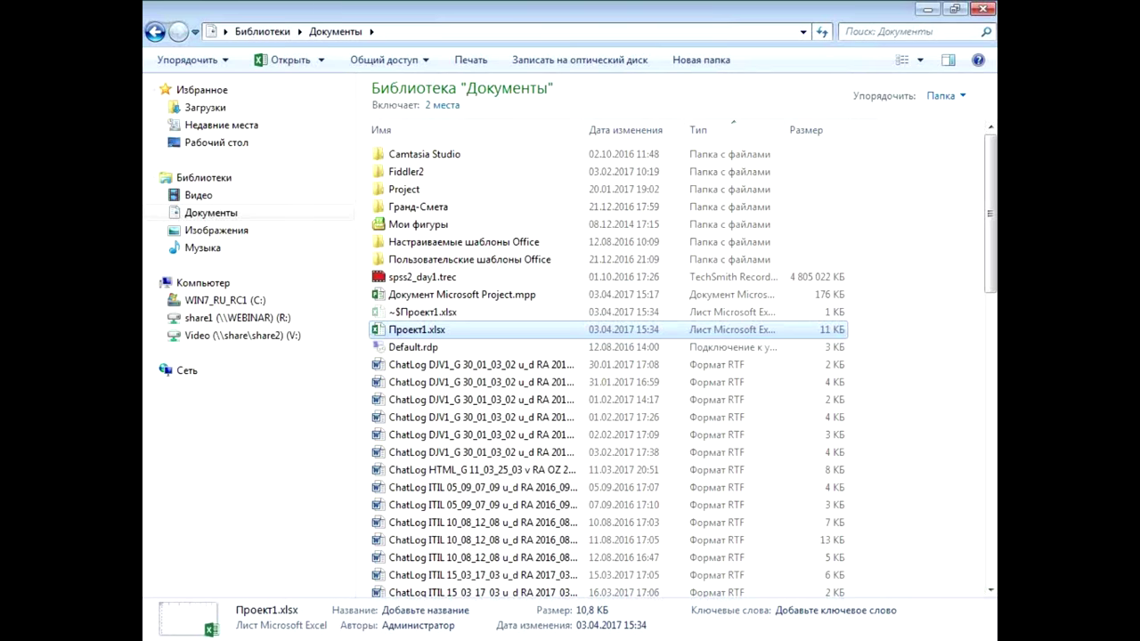
Step: Switch to Windows Explorer and look at the option for creating a Документ Microsoft Project in the Документы library
{"action": "right_click", "coordinate": [926, 299]}
{"action": "mouse_move", "coordinate": [853, 507]}
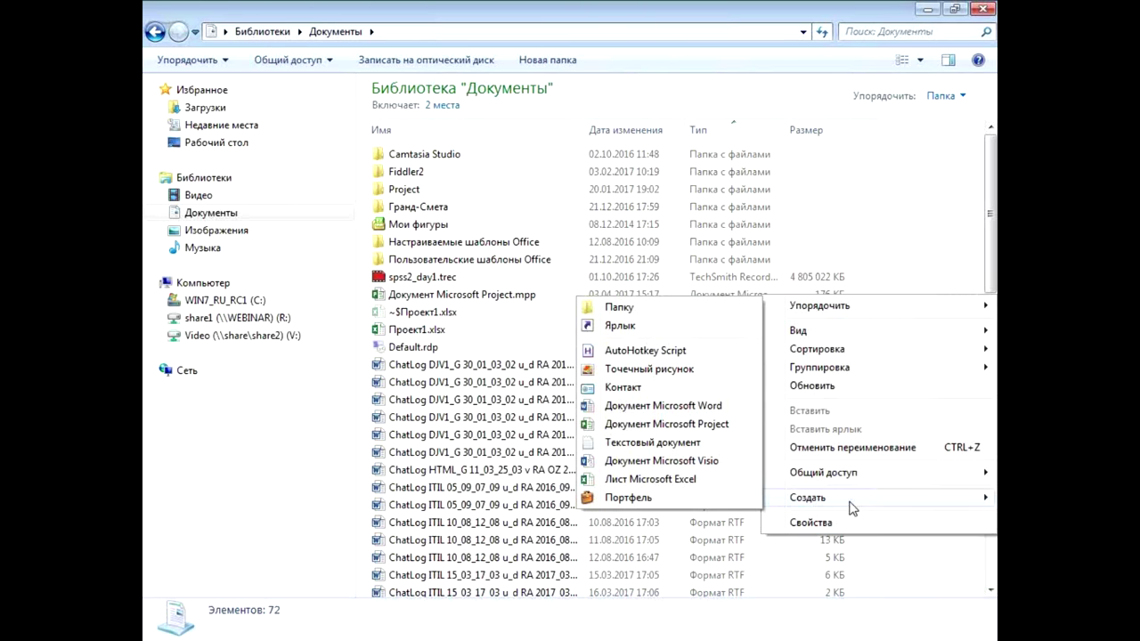
{"action": "left_click", "coordinate": [623, 425]}
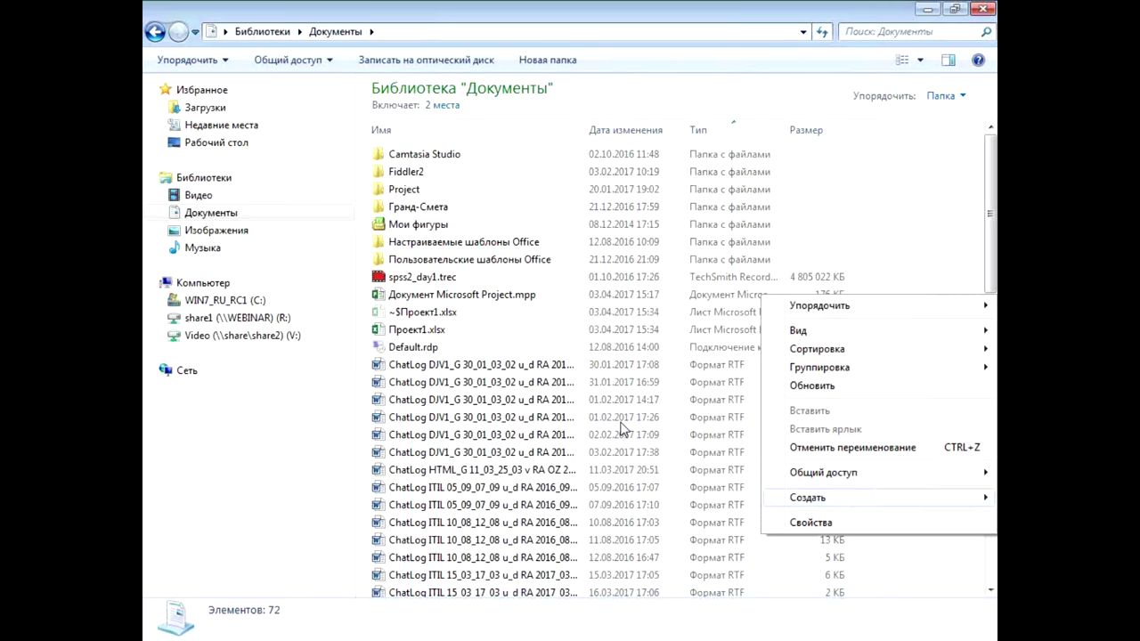
{"action": "left_click", "coordinate": [928, 10]}
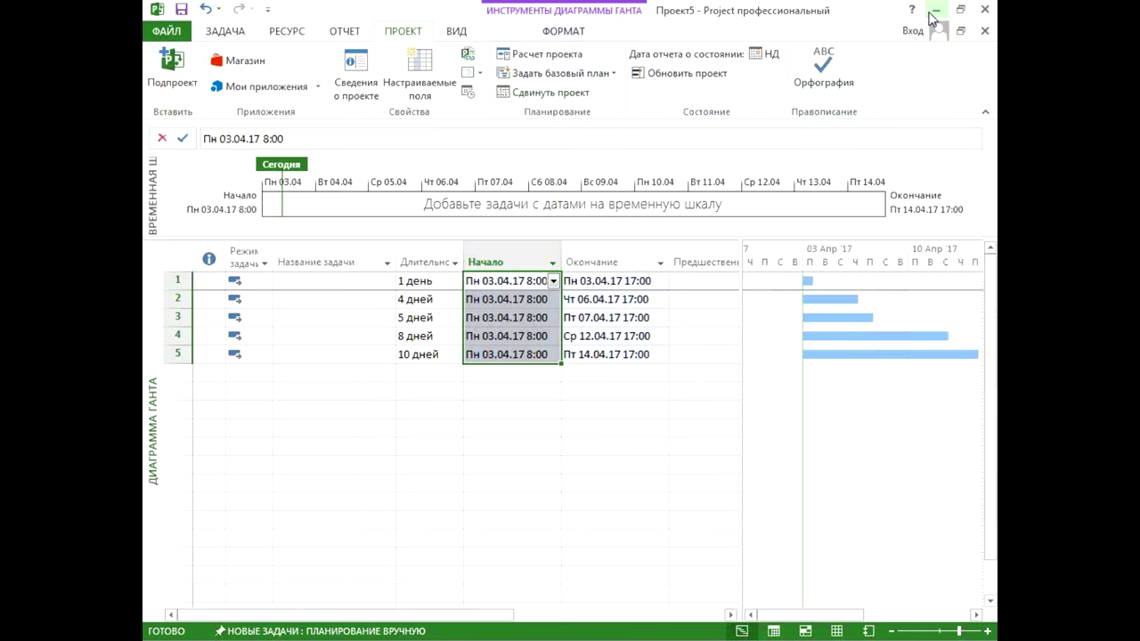
Step: Examine the Планирование от choices, даты начала проекта and даты окончания проекта, in the project information
{"action": "left_click", "coordinate": [356, 75]}
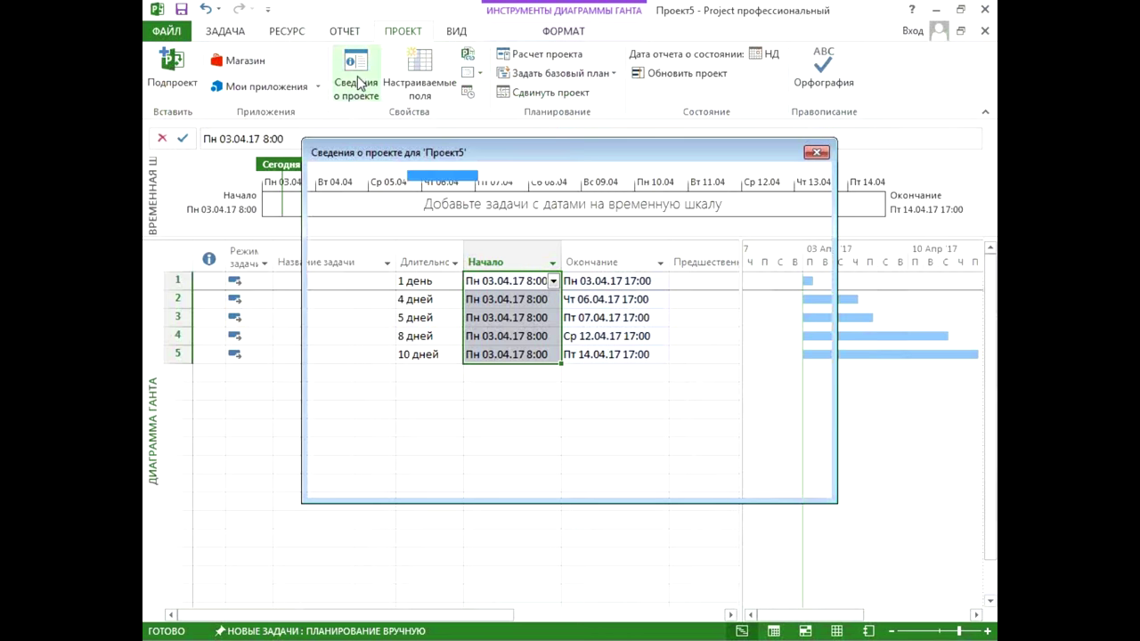
{"action": "left_click", "coordinate": [446, 230]}
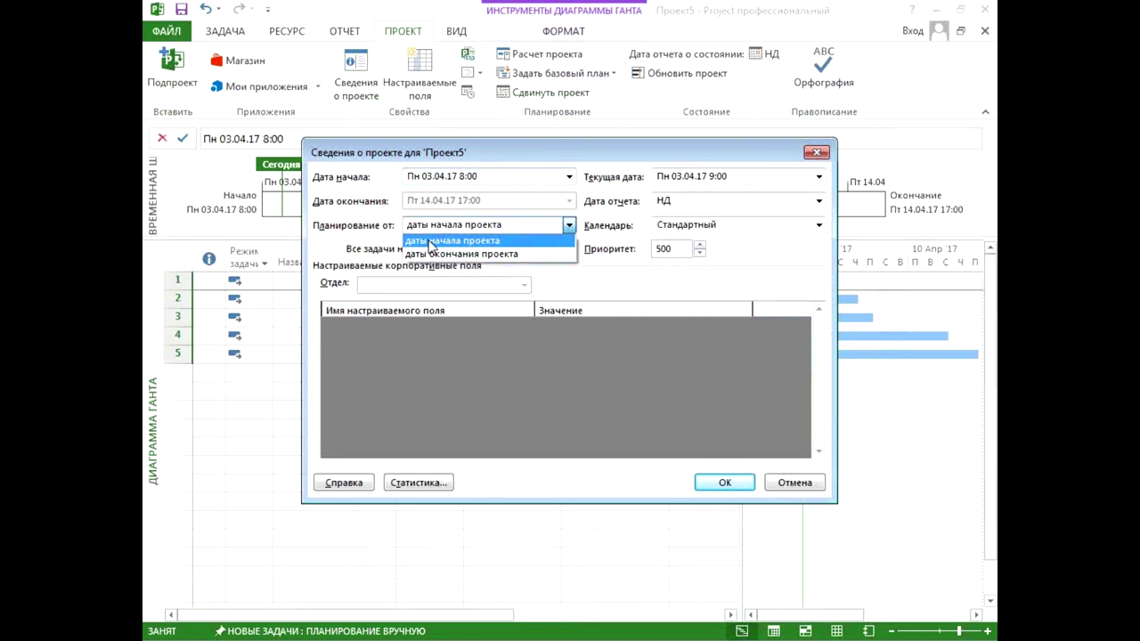
{"action": "left_click", "coordinate": [431, 255]}
{"action": "key", "text": "Return"}
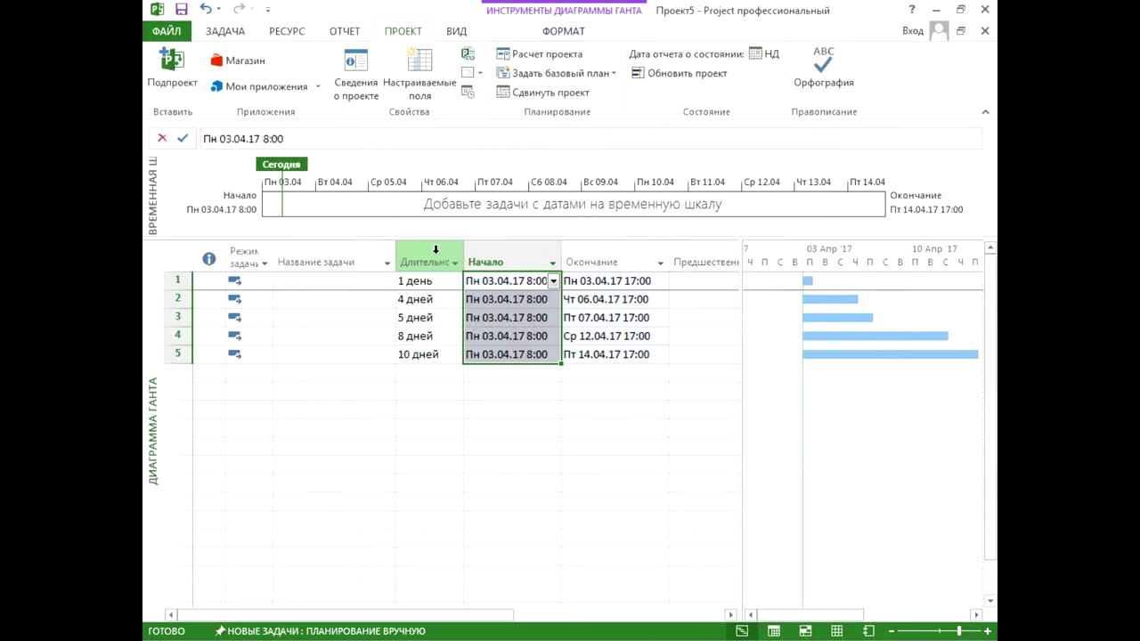
Step: Insert a Крайний срок column before Название задачи in the Gantt chart table
{"action": "left_click", "coordinate": [289, 254]}
{"action": "right_click", "coordinate": [288, 253]}
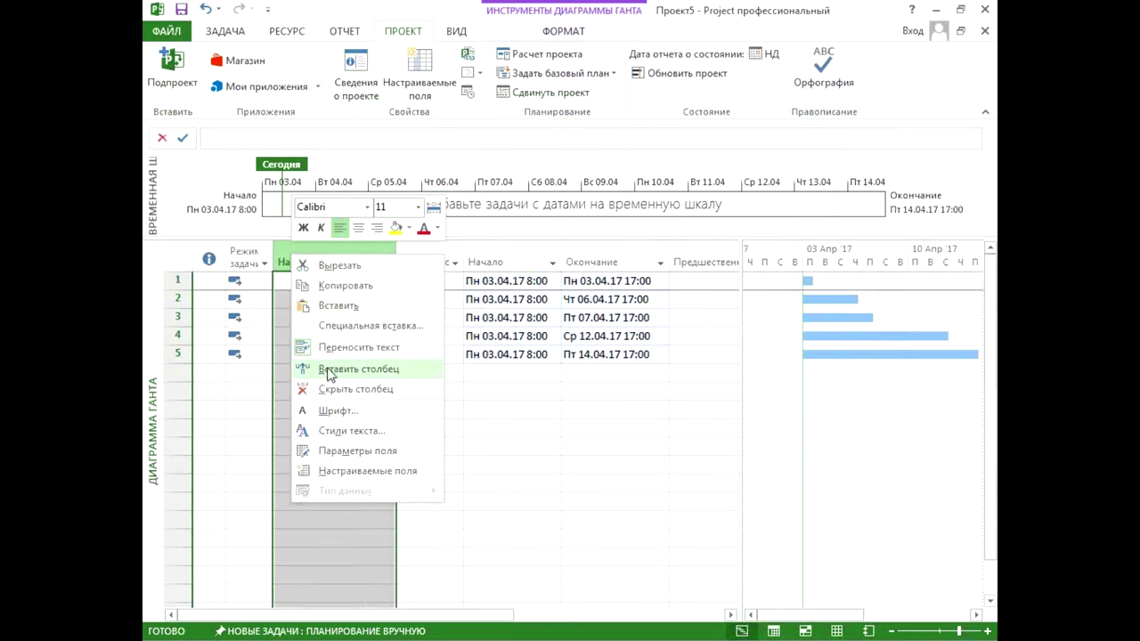
{"action": "left_click", "coordinate": [329, 349]}
{"action": "type", "text": "крайний срок"}
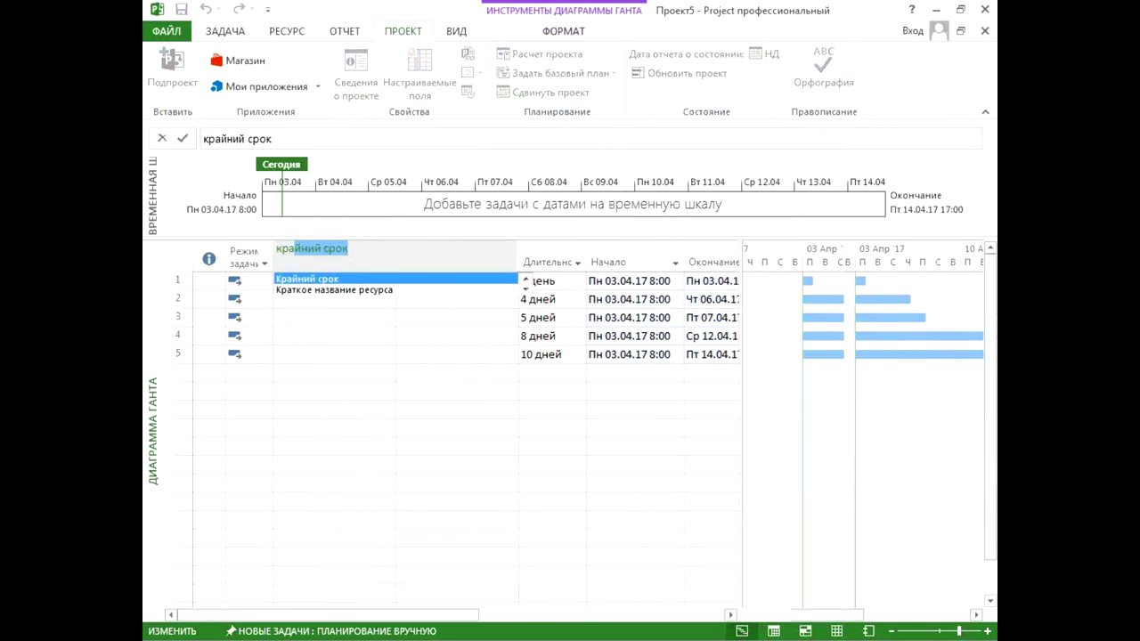
{"action": "key", "text": "Return"}
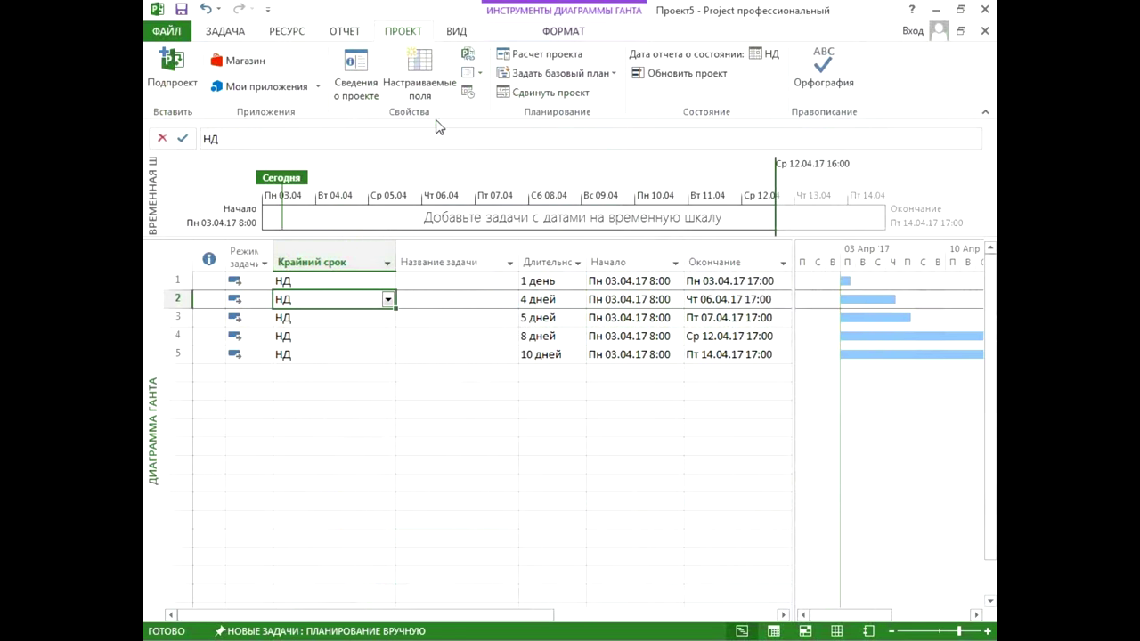
Step: Check the scheduling settings in the project information against the tasks' Длительность and Начало columns
{"action": "left_click", "coordinate": [356, 82]}
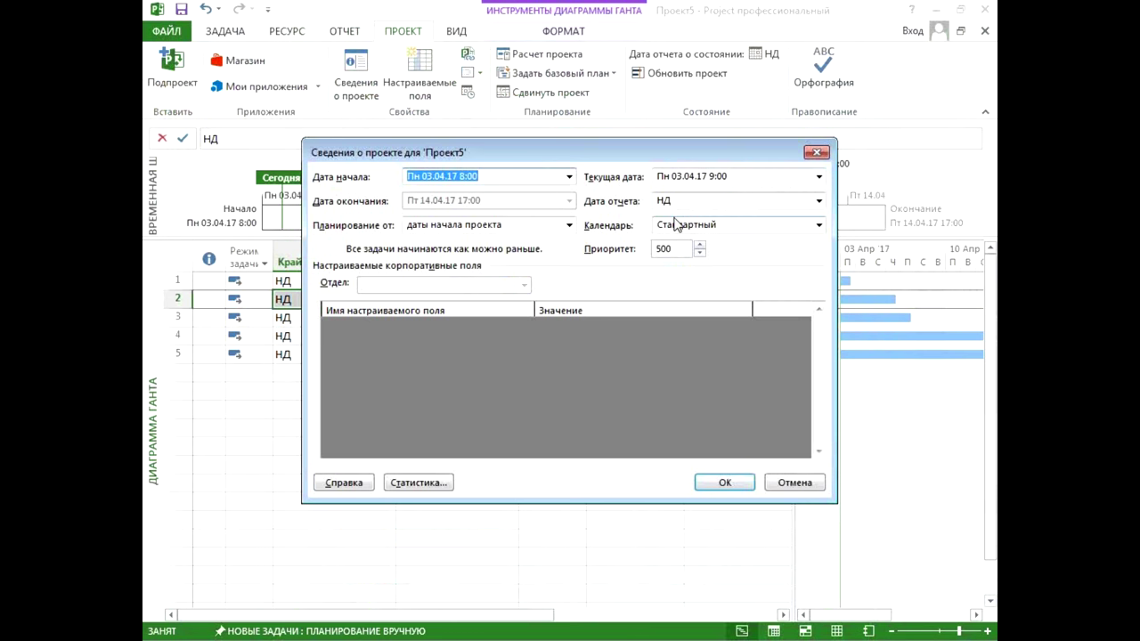
{"action": "key", "text": "Escape"}
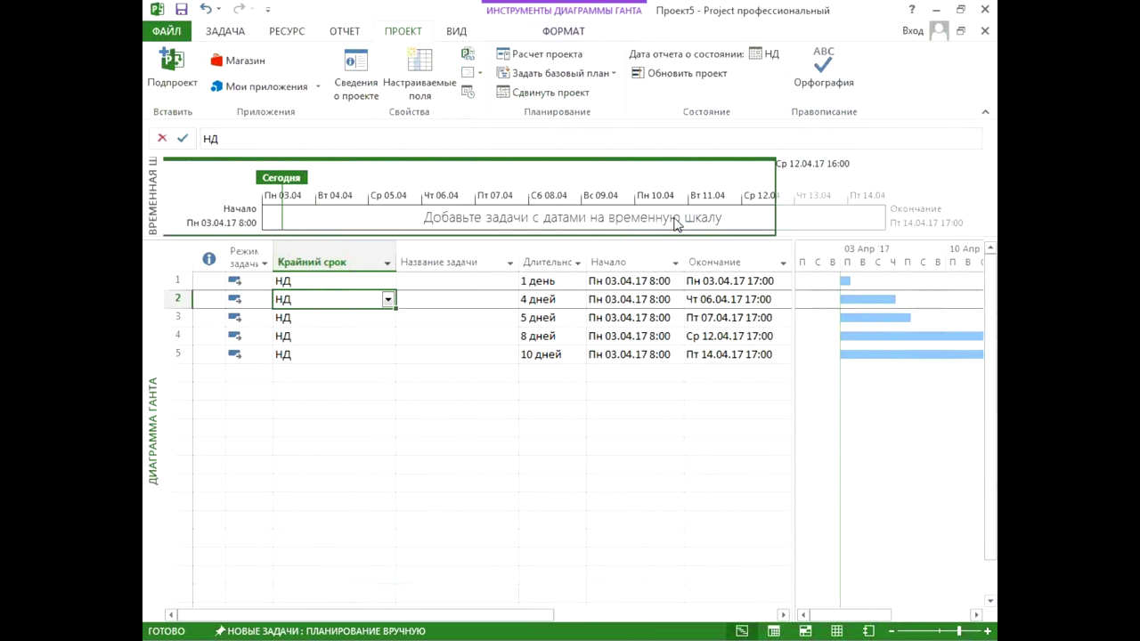
{"action": "left_click", "coordinate": [547, 262]}
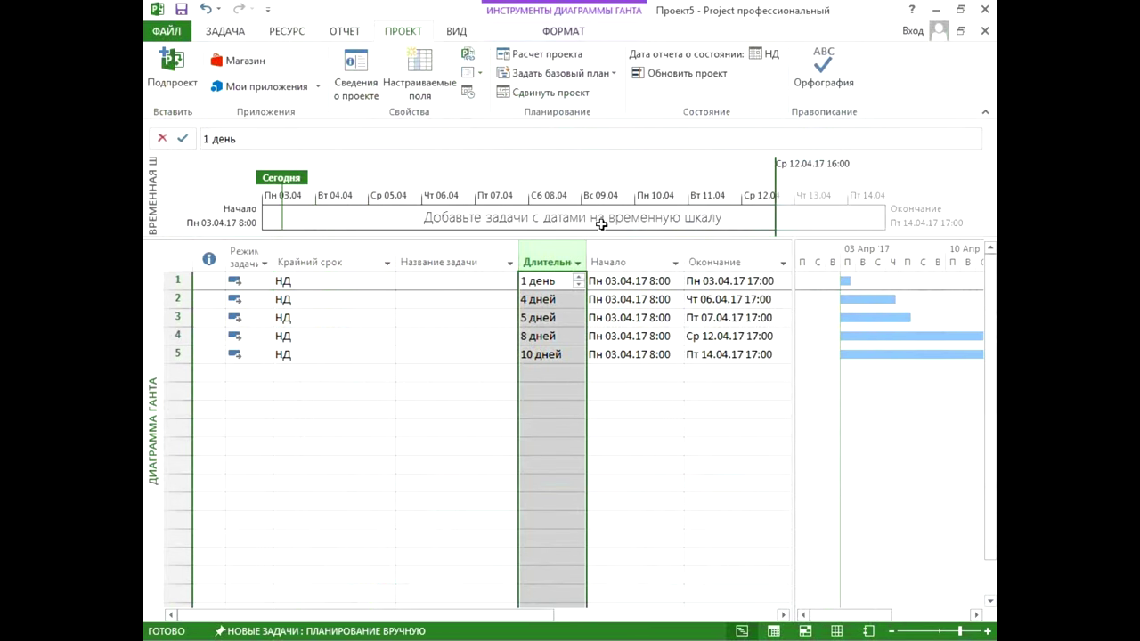
{"action": "left_click", "coordinate": [627, 261]}
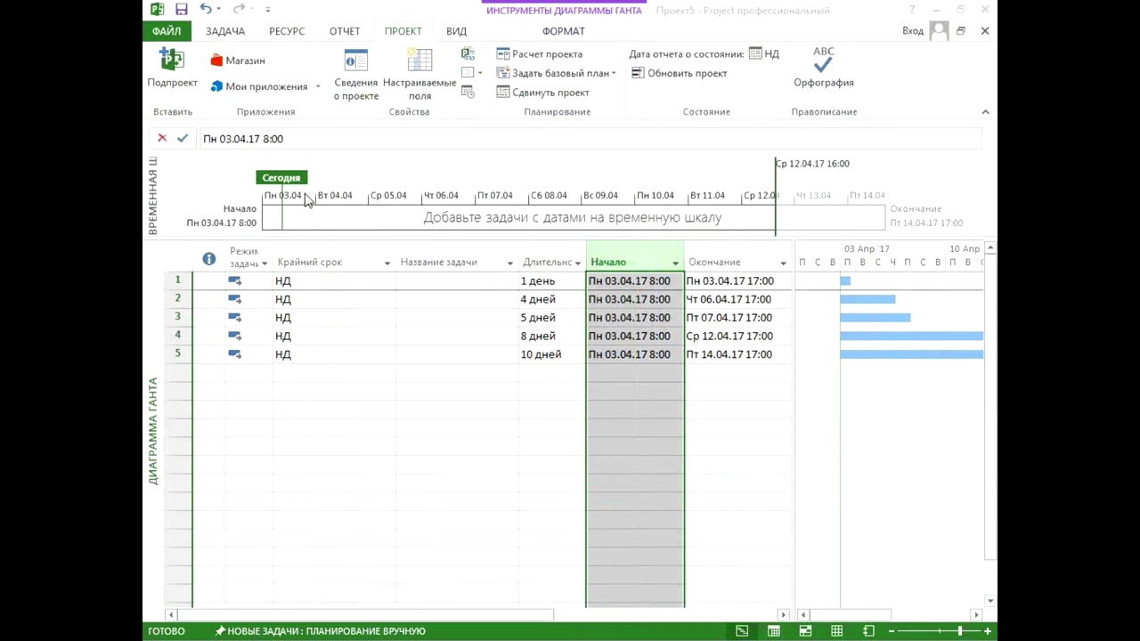
{"action": "right_click", "coordinate": [417, 262]}
{"action": "left_click", "coordinate": [457, 370]}
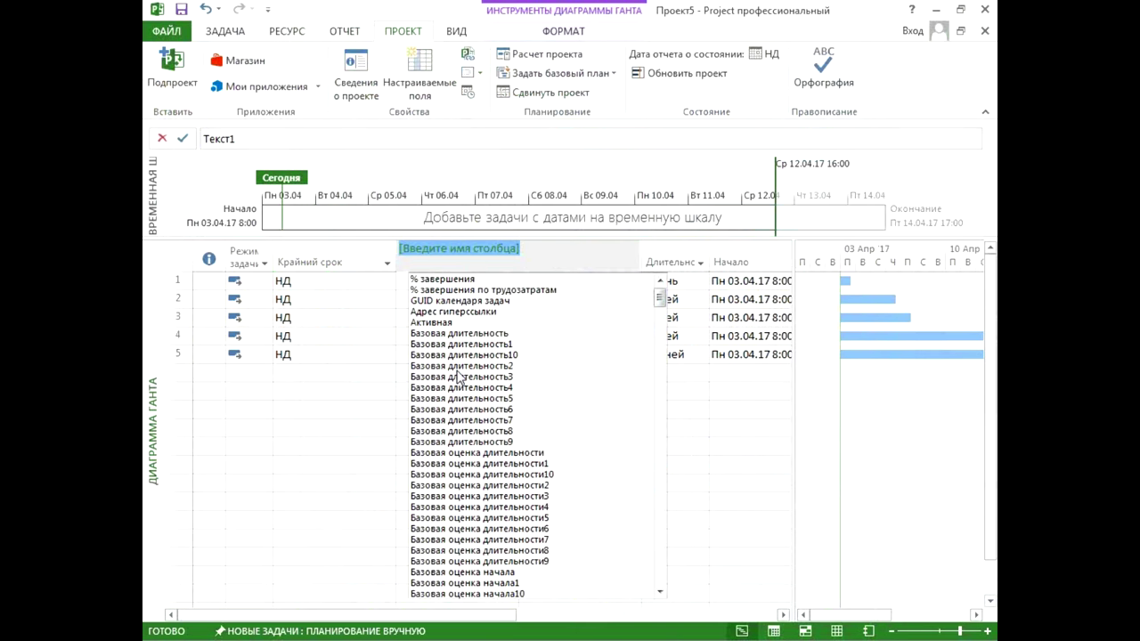
{"action": "key", "text": "Escape"}
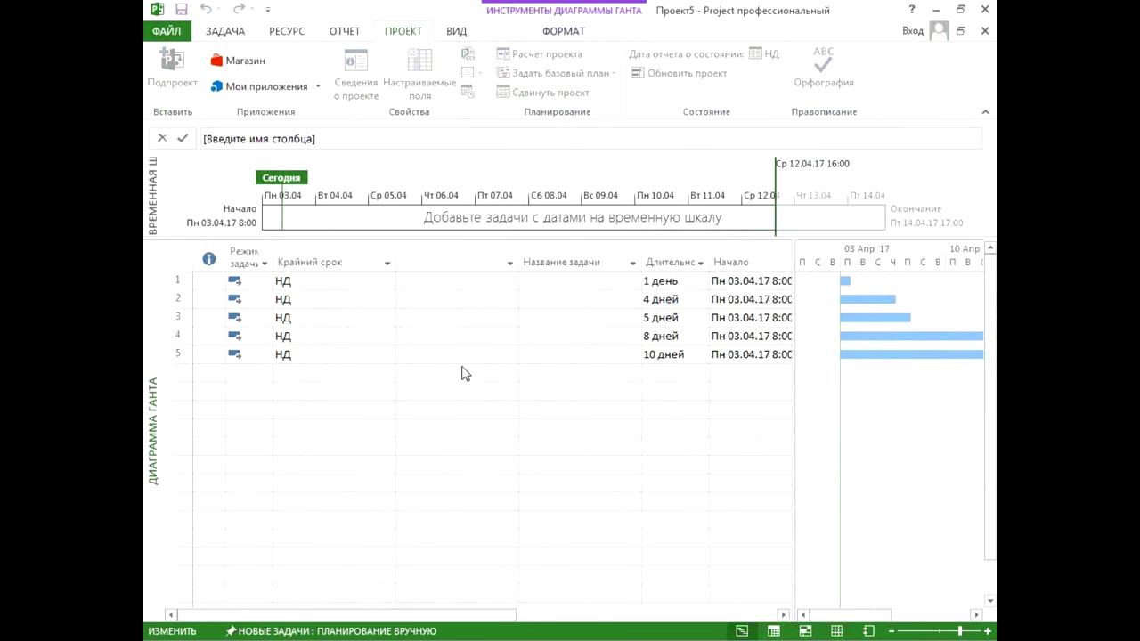
Step: Show the Лист ресурсов view and add a resource named Исполнитель
{"action": "right_click", "coordinate": [159, 318]}
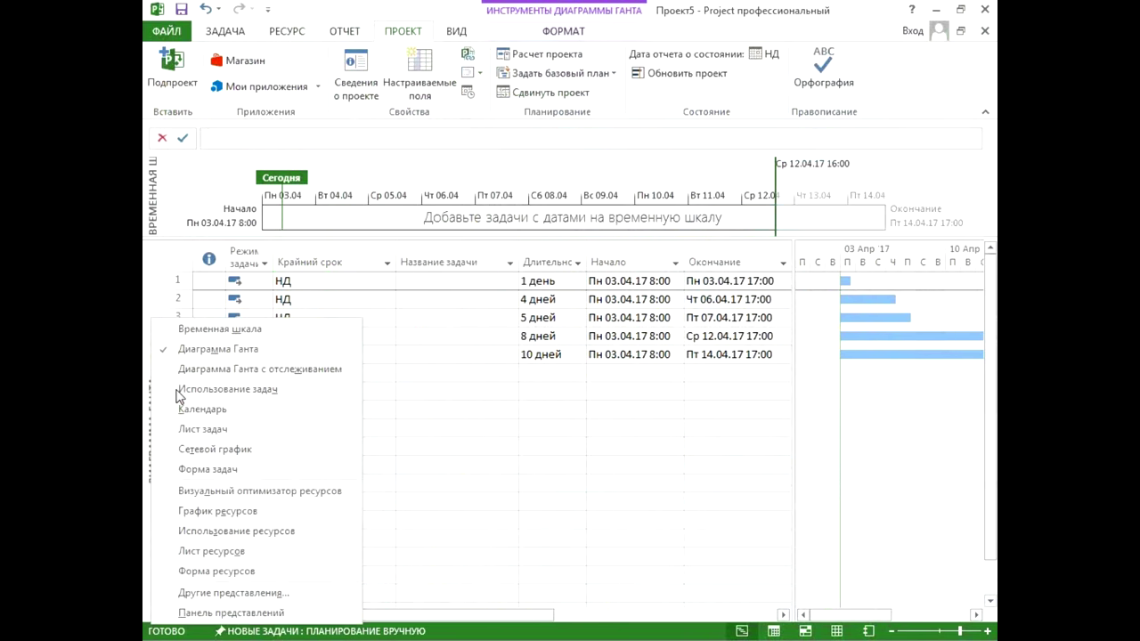
{"action": "left_click", "coordinate": [216, 550]}
{"action": "left_click", "coordinate": [311, 294]}
{"action": "type", "text": "Исполнитель"}
{"action": "key", "text": "Return"}
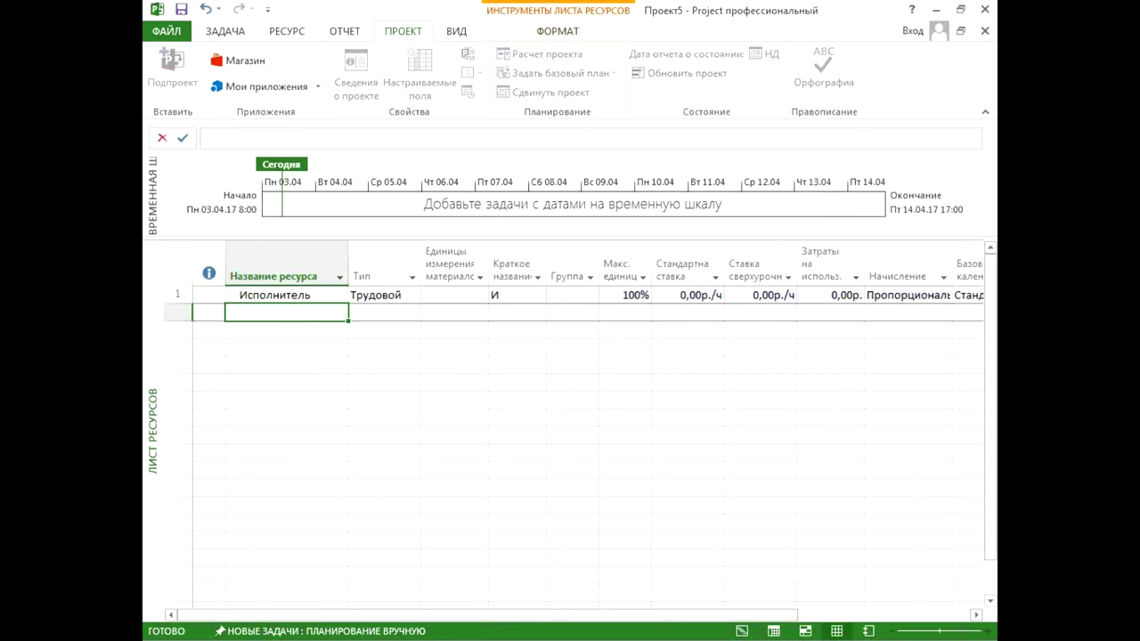
Step: Show the Использование задач view and insert a Тип column before Трудозатраты
{"action": "right_click", "coordinate": [148, 321]}
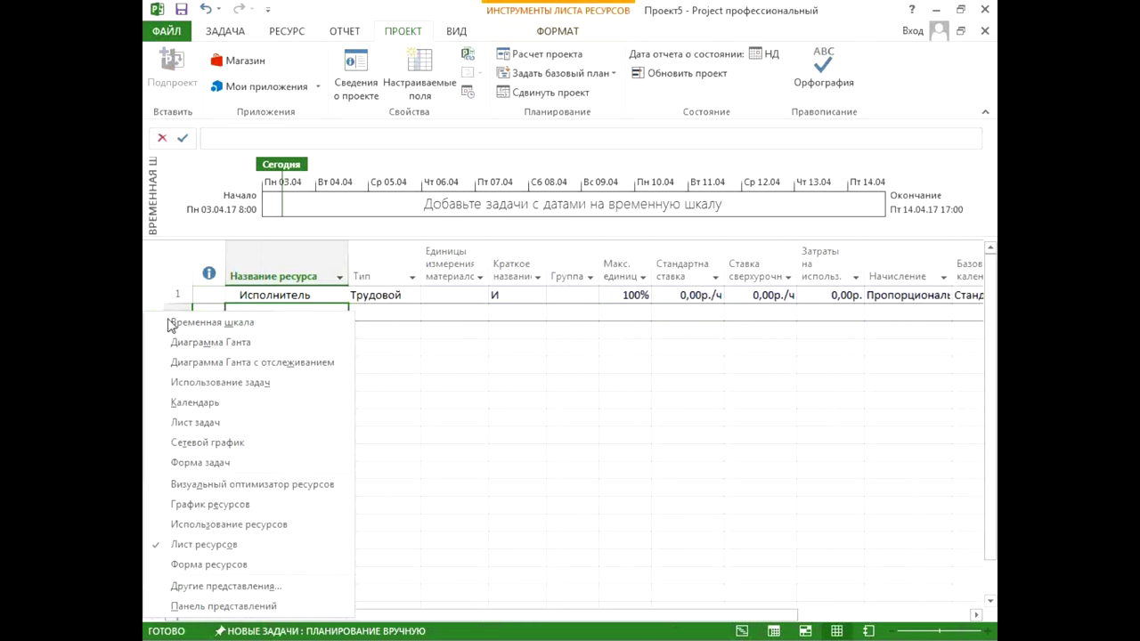
{"action": "left_click", "coordinate": [183, 384]}
{"action": "right_click", "coordinate": [419, 260]}
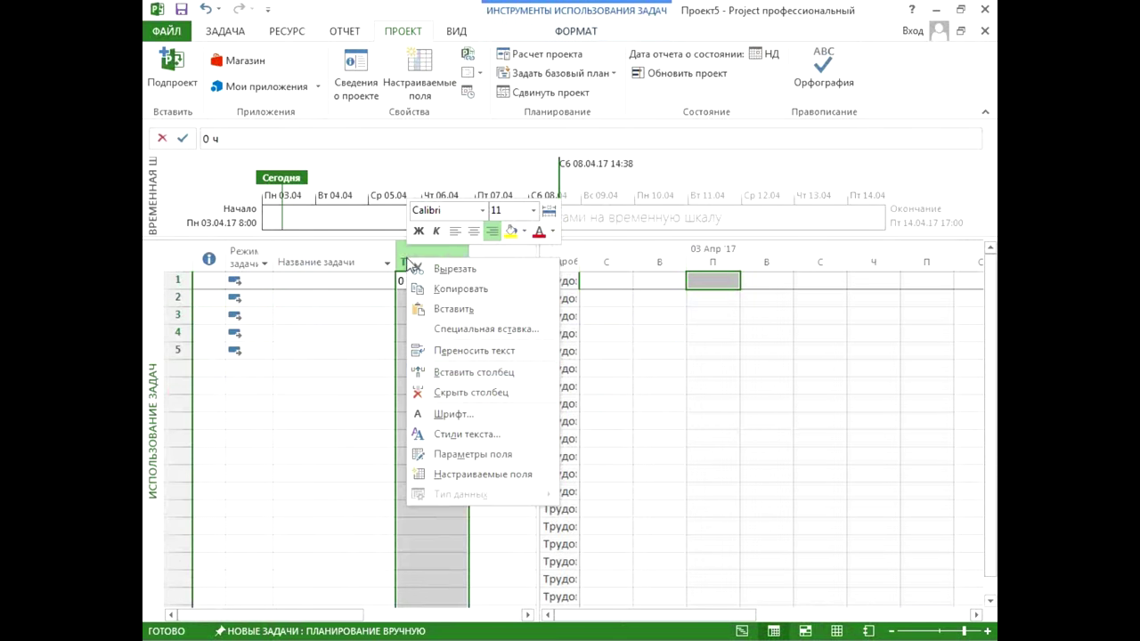
{"action": "left_click", "coordinate": [437, 381]}
{"action": "type", "text": "Тип"}
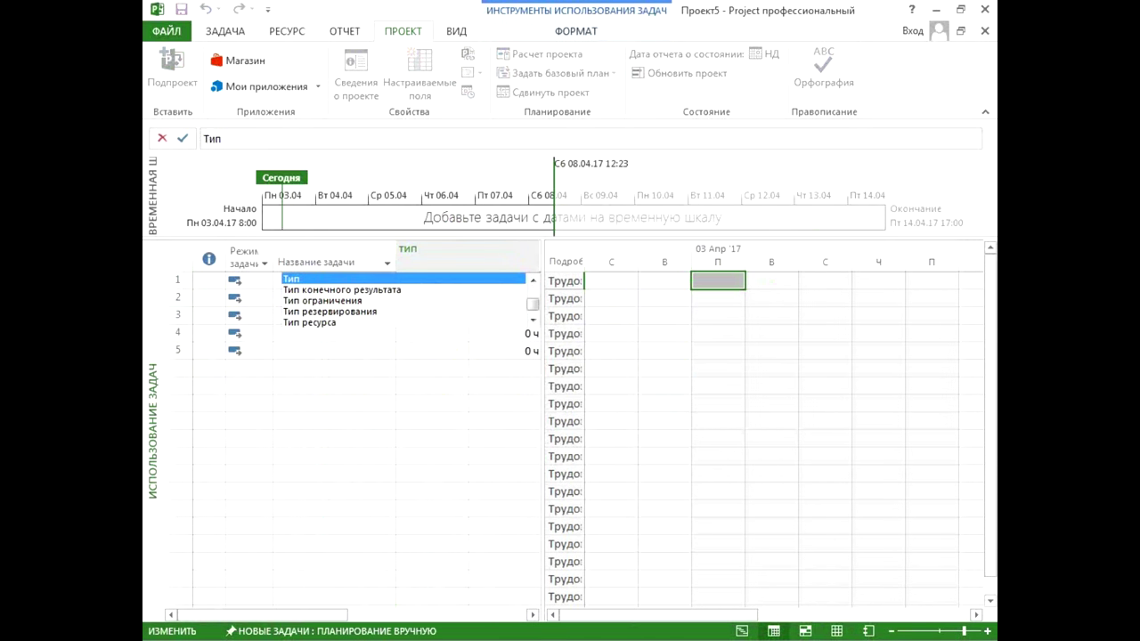
{"action": "key", "text": "Return"}
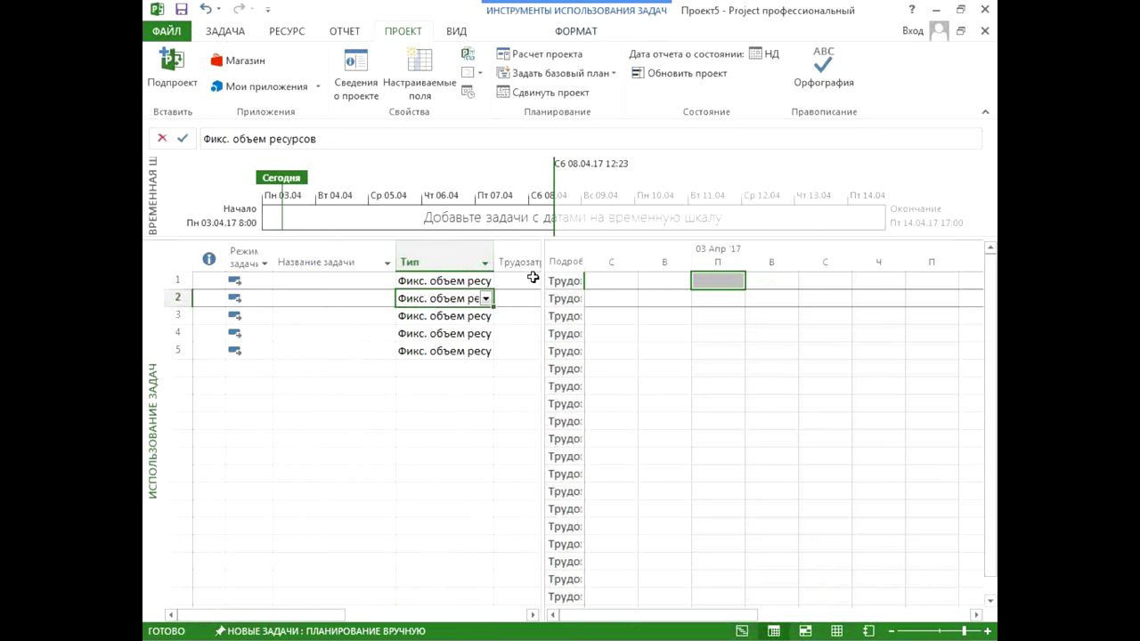
Step: Widen the table area of the task usage view and insert a Единицы назначения column before Трудозатраты
{"action": "left_click_drag", "start_coordinate": [542, 285], "coordinate": [697, 285]}
{"action": "left_click", "coordinate": [525, 262]}
{"action": "right_click", "coordinate": [537, 260]}
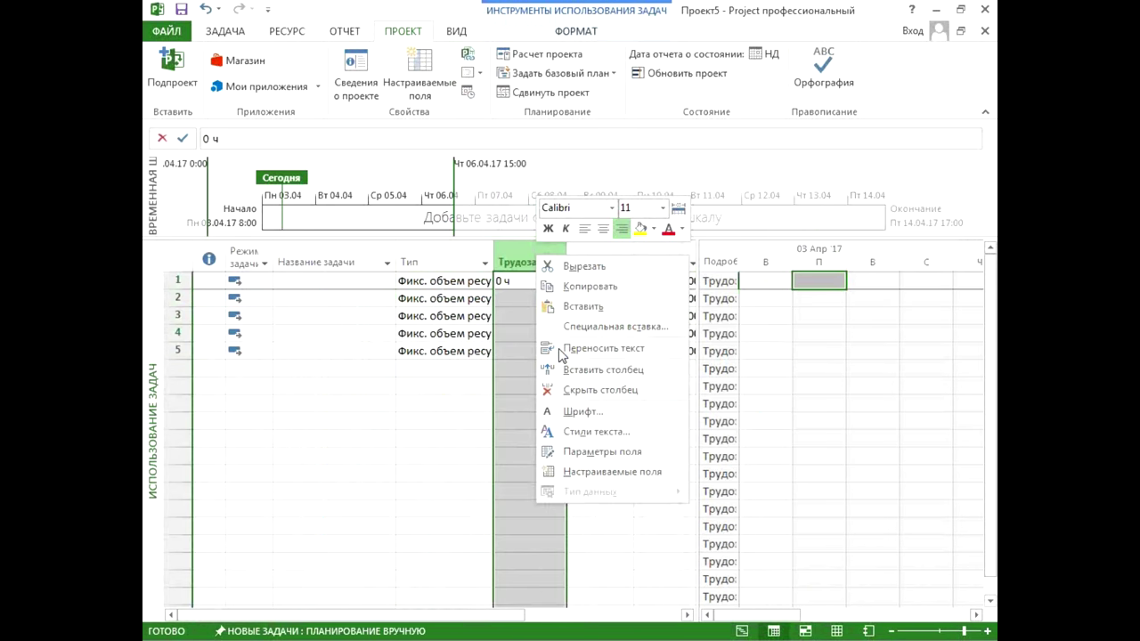
{"action": "left_click", "coordinate": [561, 369]}
{"action": "type", "text": "ен"}
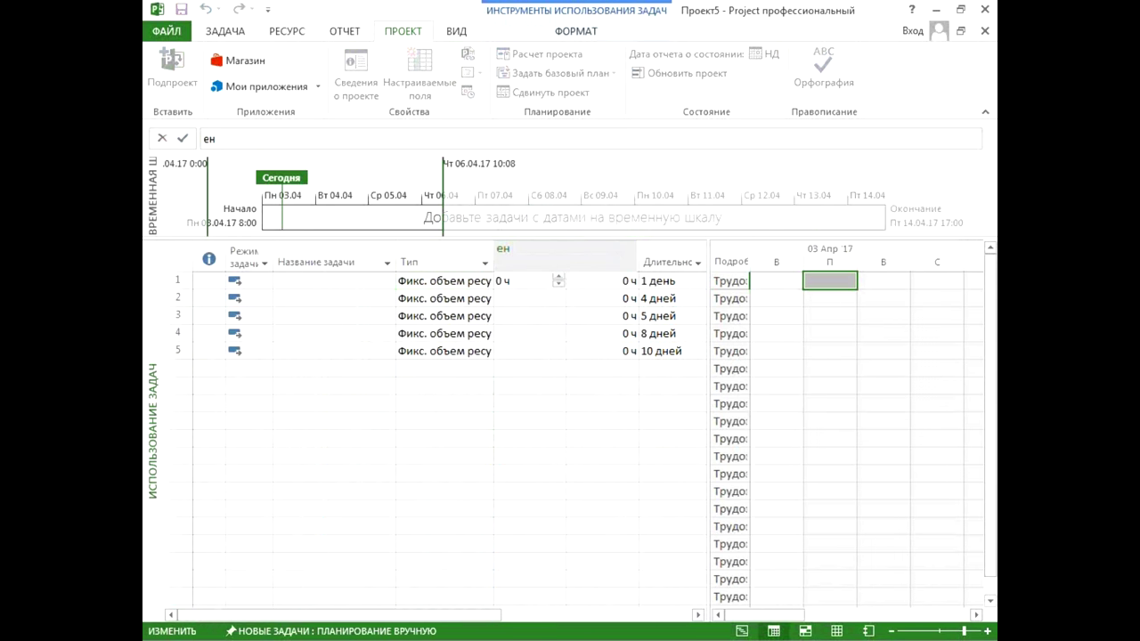
{"action": "key", "text": "BackSpace"}
{"action": "type", "text": "диницы назначения"}
{"action": "key", "text": "Return"}
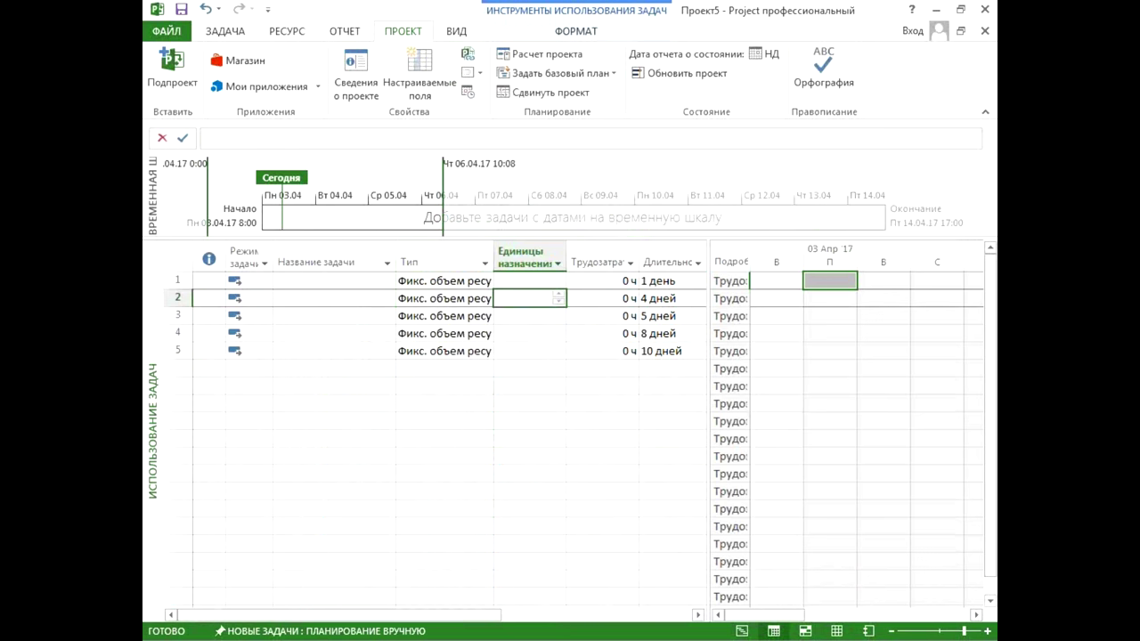
Step: Assign the resource Исполнитель to the first task
{"action": "left_click", "coordinate": [478, 279]}
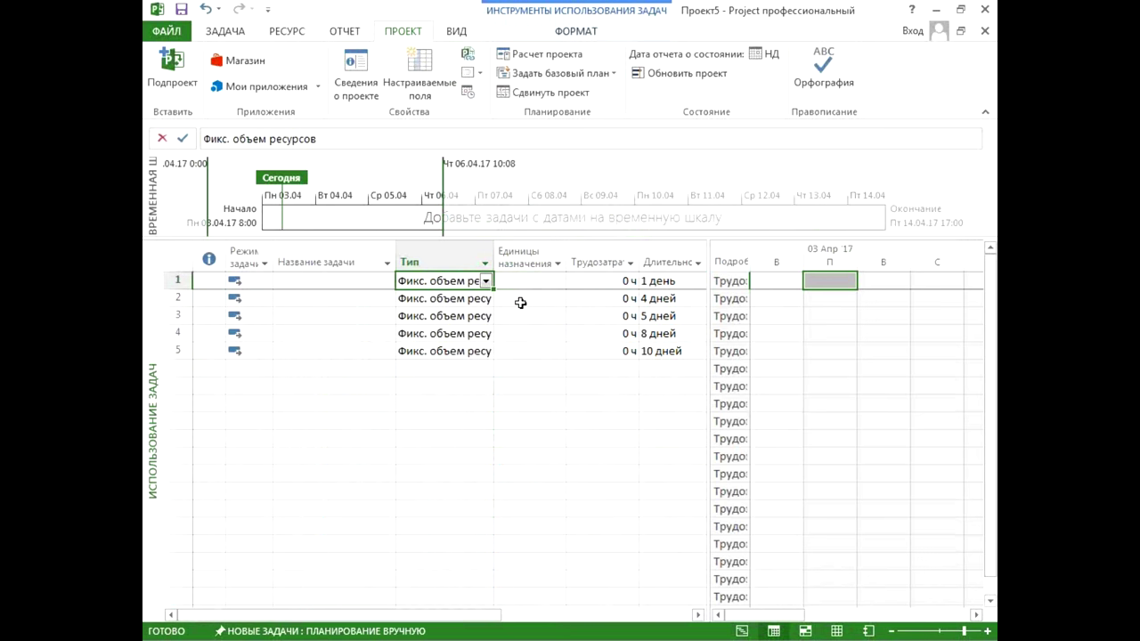
{"action": "left_click", "coordinate": [343, 275]}
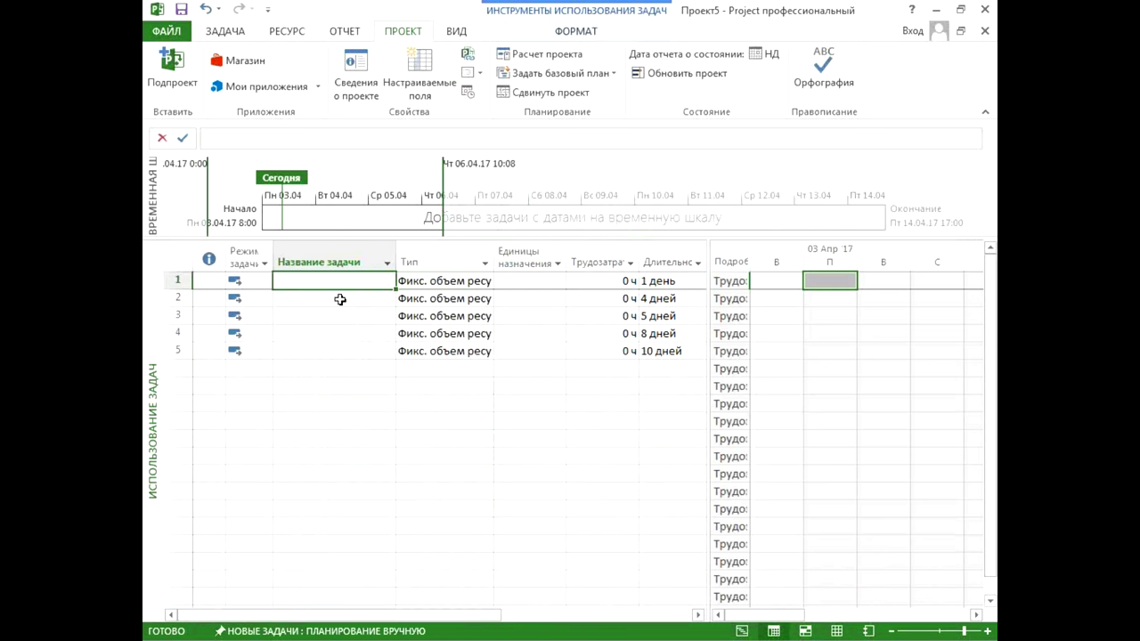
{"action": "left_click", "coordinate": [660, 283]}
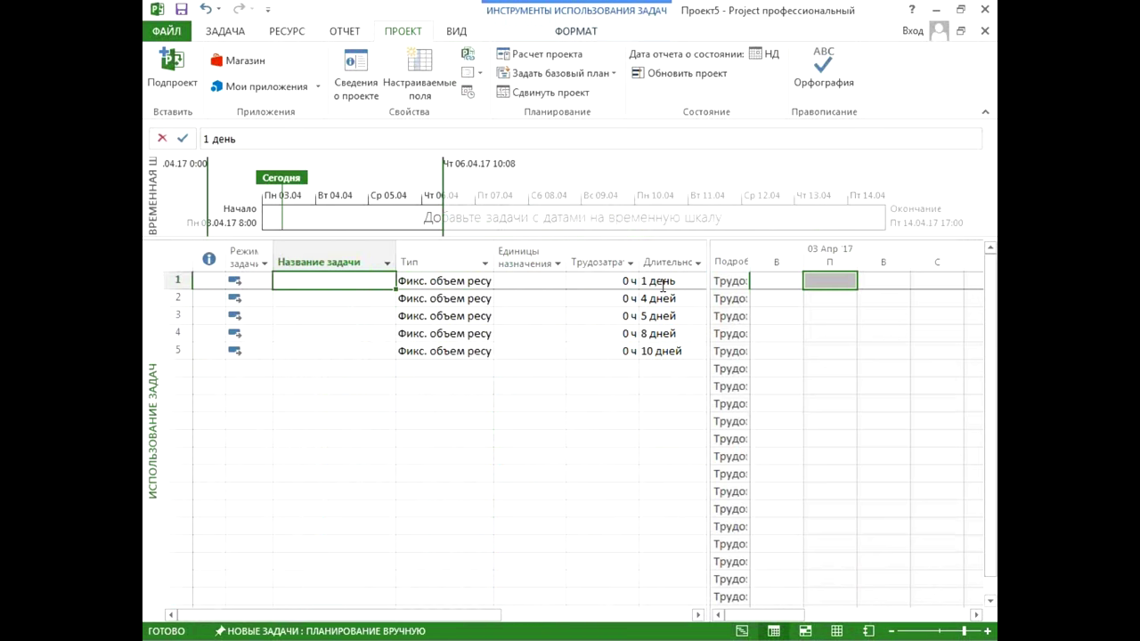
{"action": "left_click", "coordinate": [344, 280]}
{"action": "left_click", "coordinate": [286, 31]}
{"action": "left_click", "coordinate": [295, 78]}
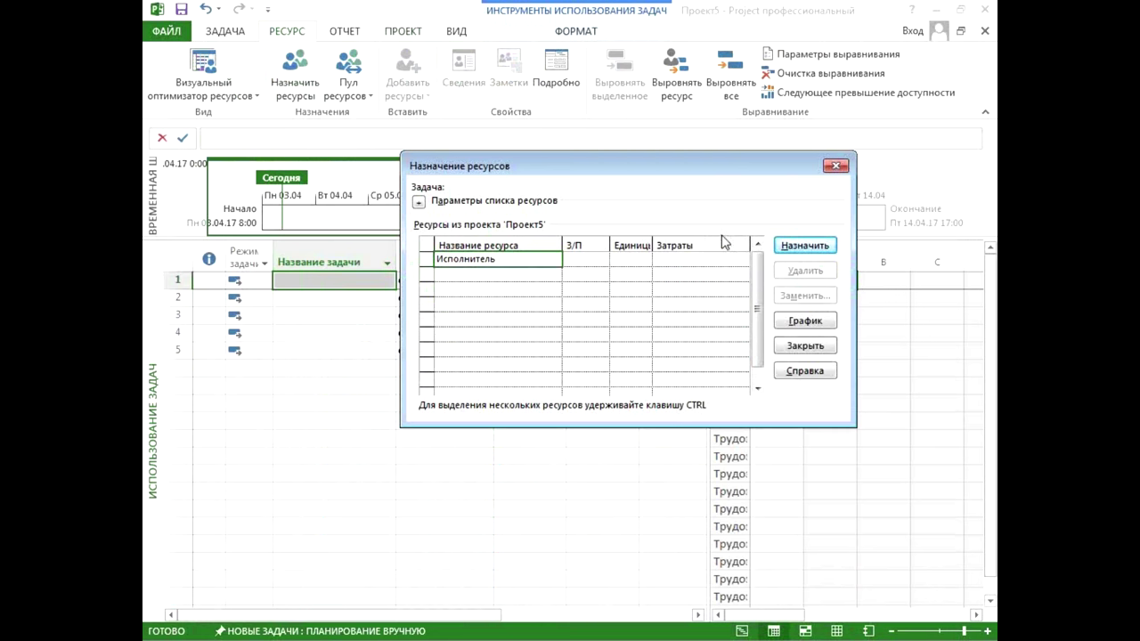
{"action": "left_click", "coordinate": [805, 245]}
{"action": "left_click", "coordinate": [835, 166]}
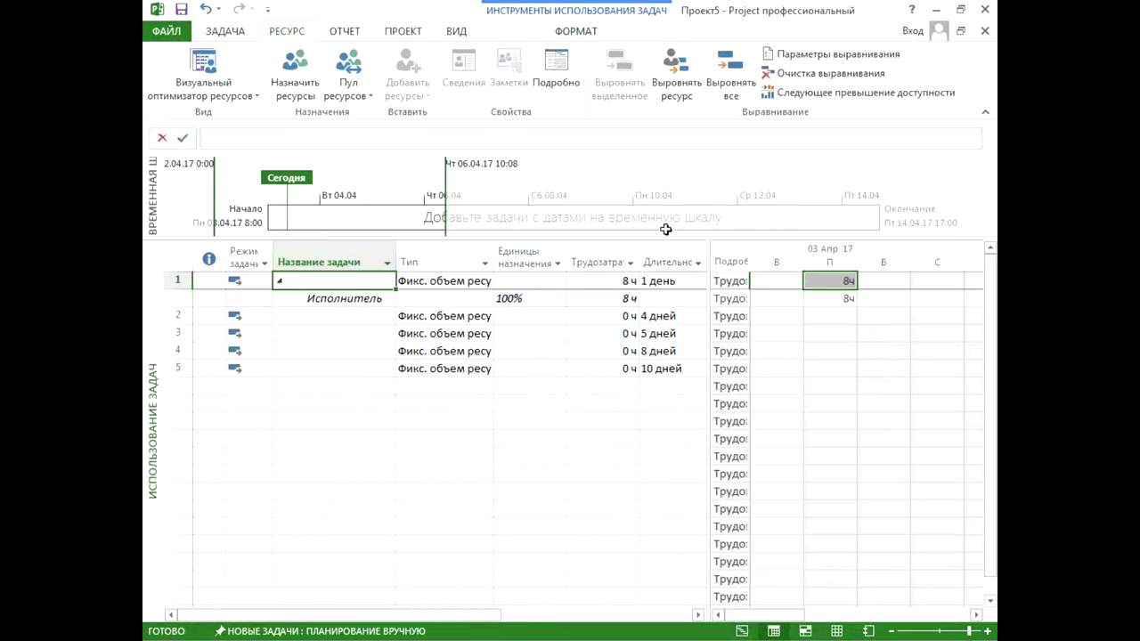
Step: Try 50% assignment units for Исполнитель on the first task, check the task's duration, and undo the change
{"action": "left_click", "coordinate": [336, 299]}
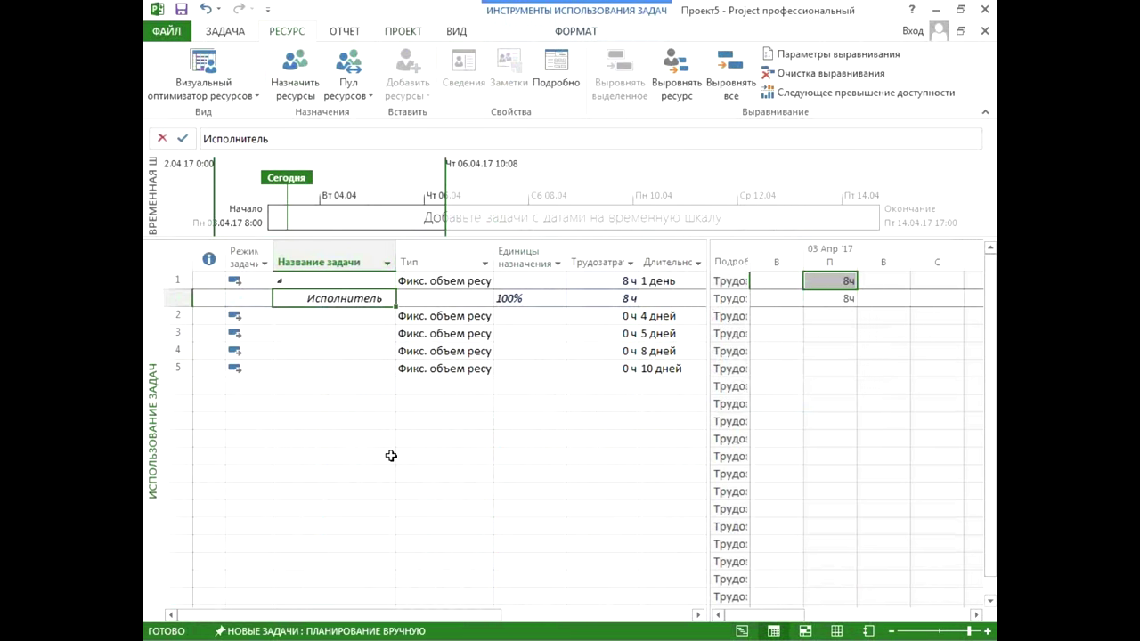
{"action": "left_click", "coordinate": [523, 301]}
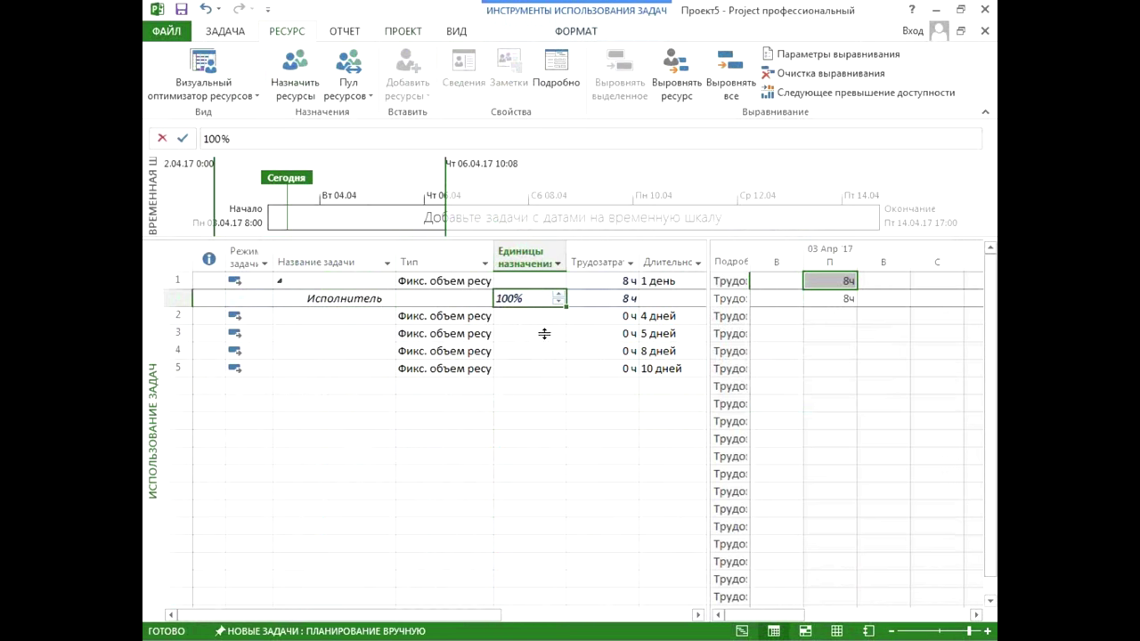
{"action": "left_click_drag", "start_coordinate": [656, 281], "coordinate": [501, 297]}
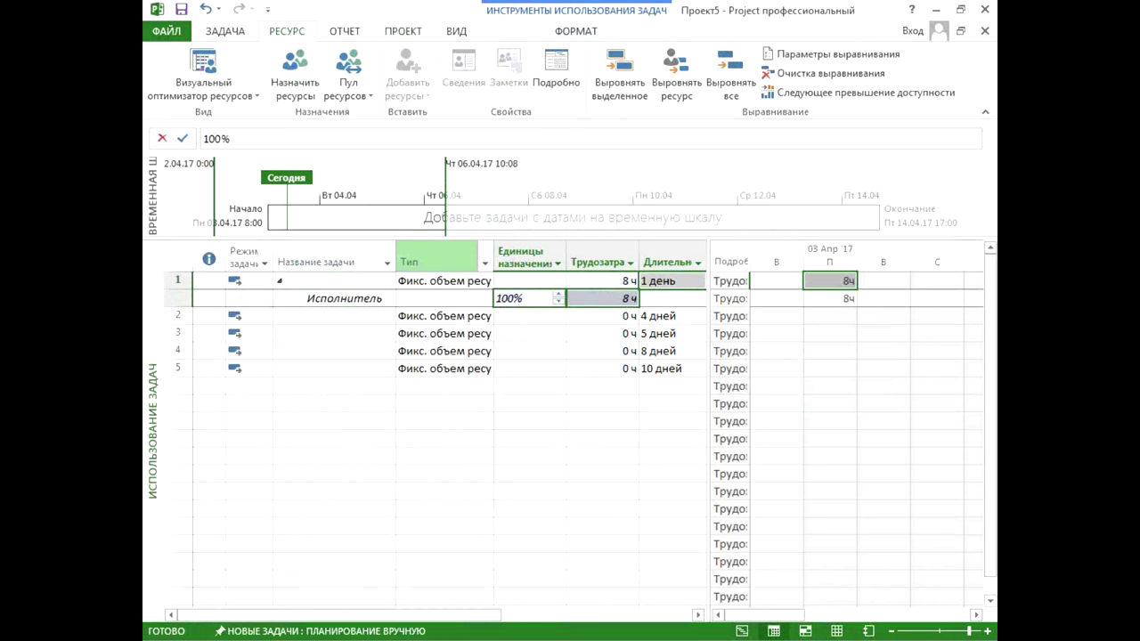
{"action": "left_click", "coordinate": [529, 301]}
{"action": "type", "text": "5"}
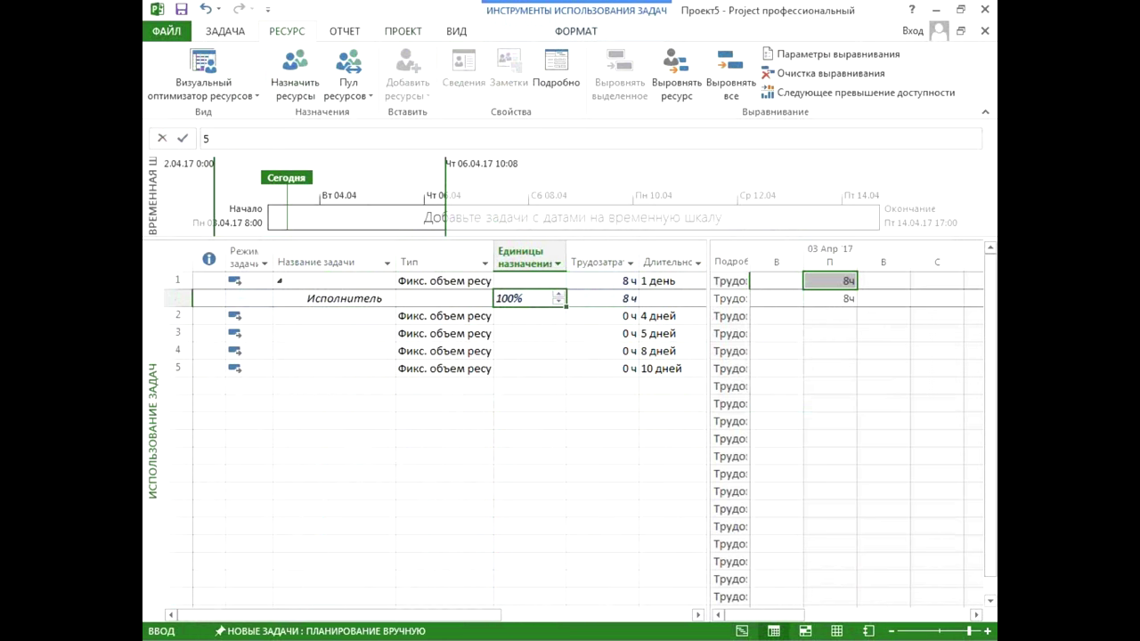
{"action": "type", "text": "0"}
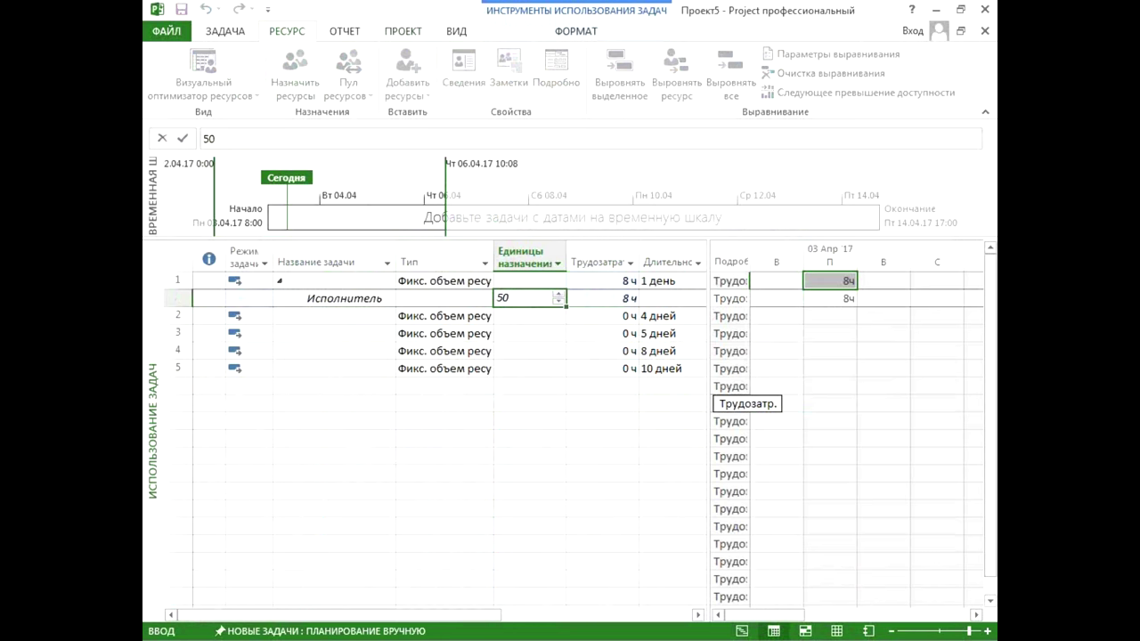
{"action": "key", "text": "Return"}
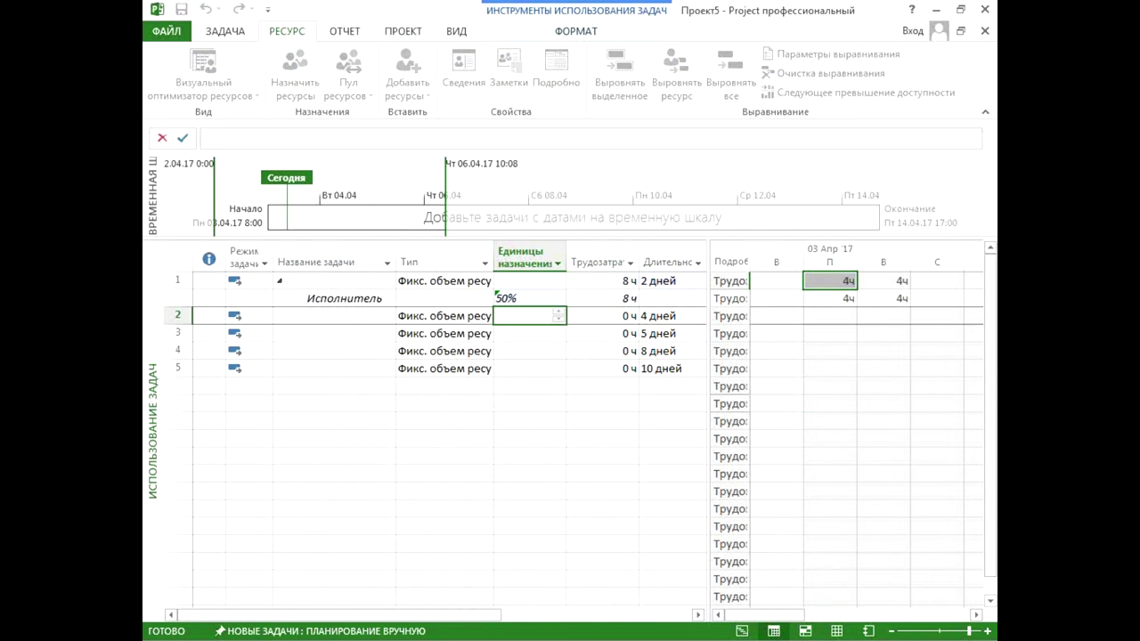
{"action": "left_click", "coordinate": [672, 281]}
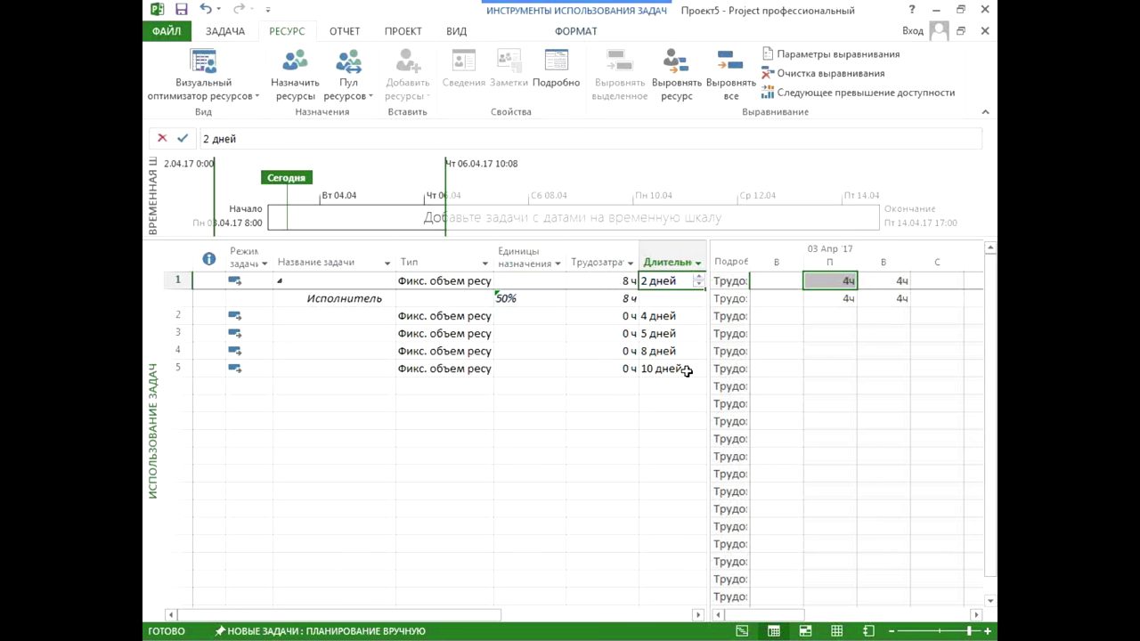
{"action": "key", "text": "ctrl+z"}
Step: Name the first task 1
{"action": "left_click", "coordinate": [467, 280]}
{"action": "left_click", "coordinate": [486, 281]}
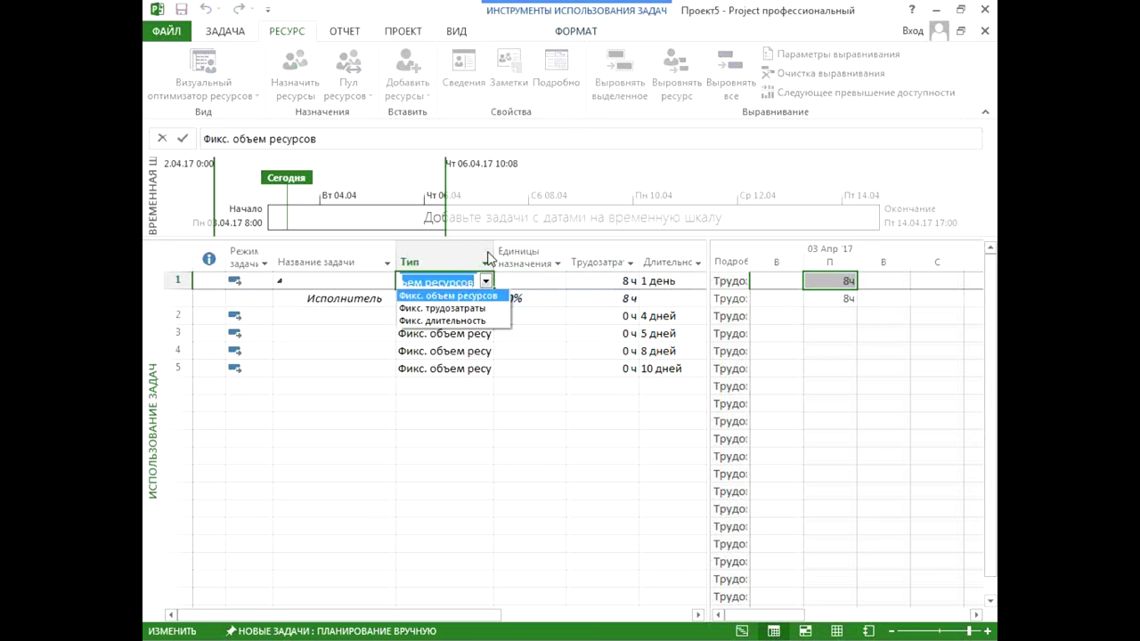
{"action": "left_click", "coordinate": [318, 280]}
{"action": "type", "text": "1"}
{"action": "key", "text": "Return"}
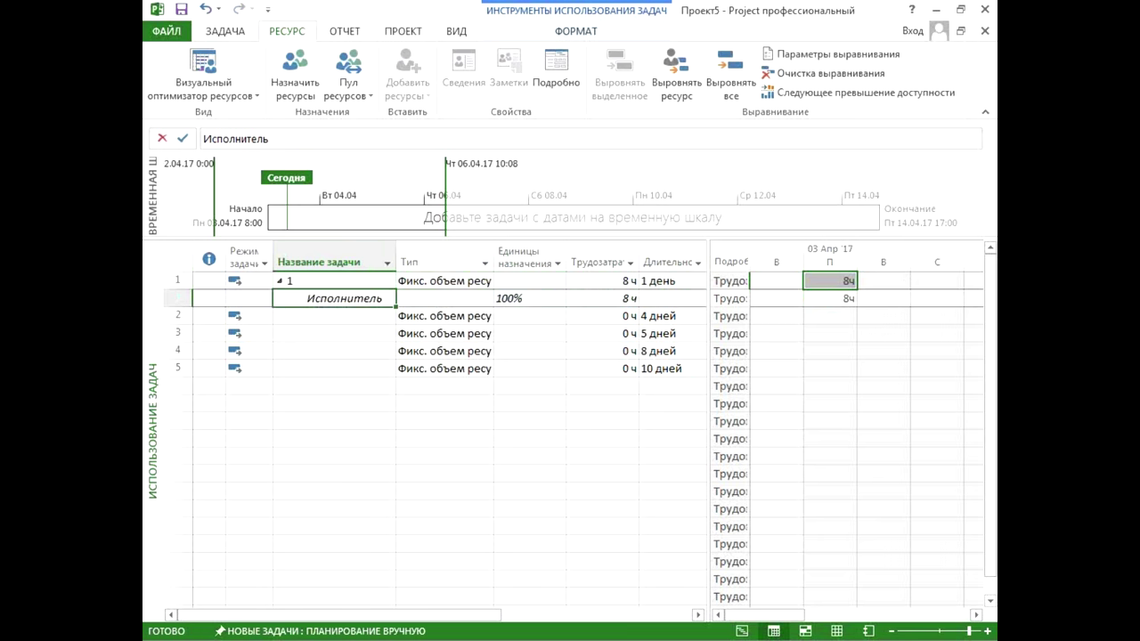
Step: Change the type of task 1 to Фикс. длительность
{"action": "left_click", "coordinate": [369, 281]}
{"action": "left_click", "coordinate": [433, 280]}
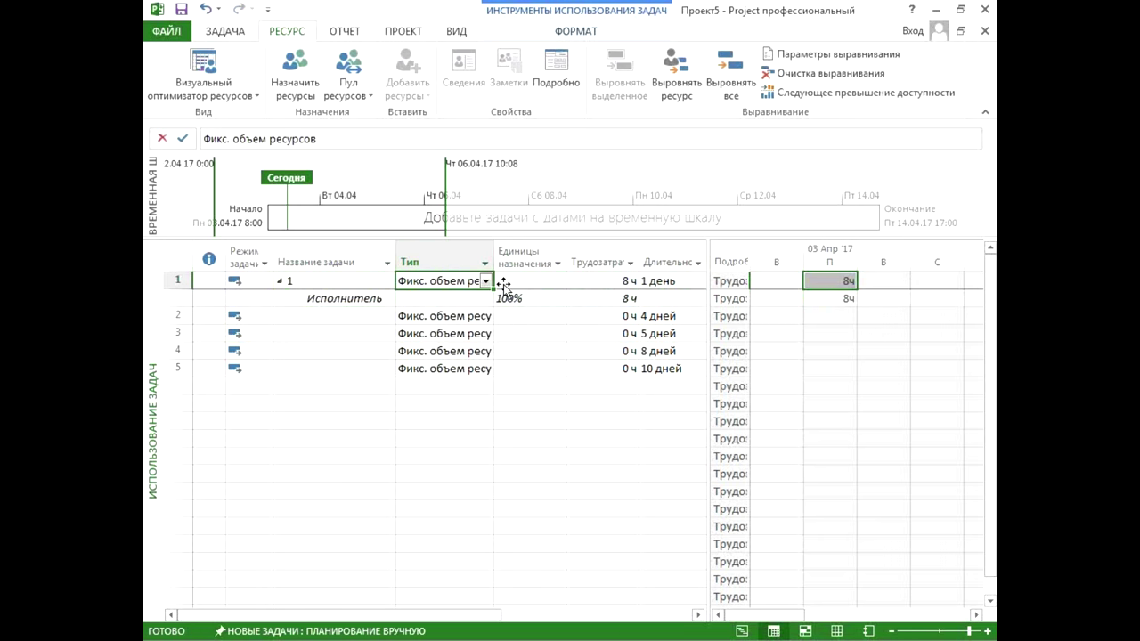
{"action": "left_click", "coordinate": [485, 281]}
{"action": "left_click", "coordinate": [470, 322]}
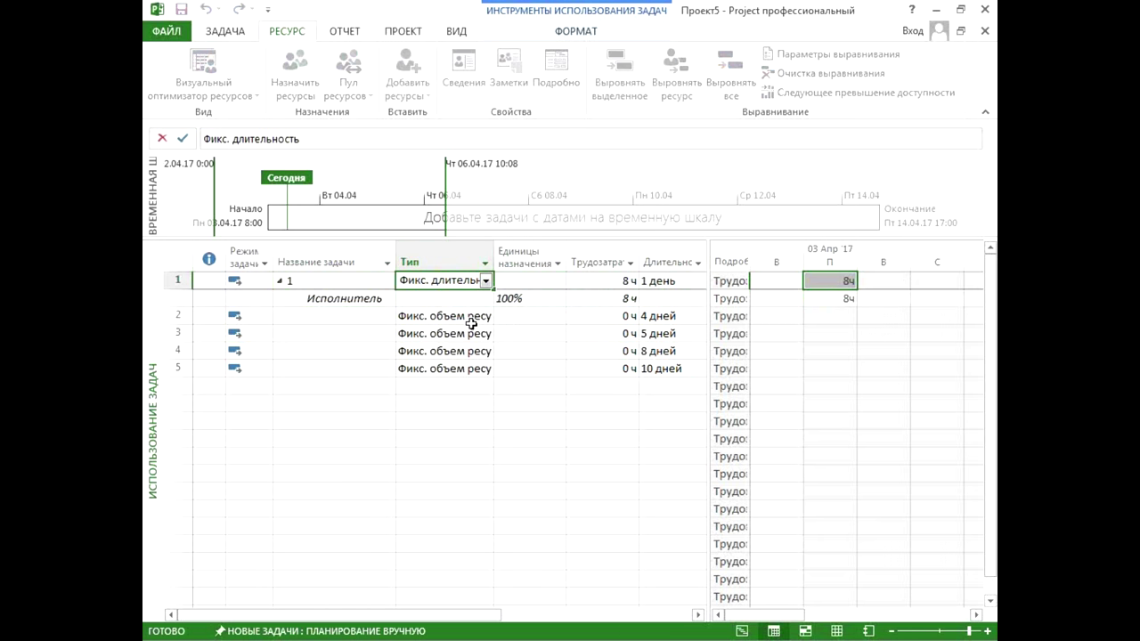
Step: Set Исполнитель's Единицы назначения on the fixed-duration task 1 to 50%
{"action": "left_click", "coordinate": [538, 298]}
{"action": "type", "text": "5"}
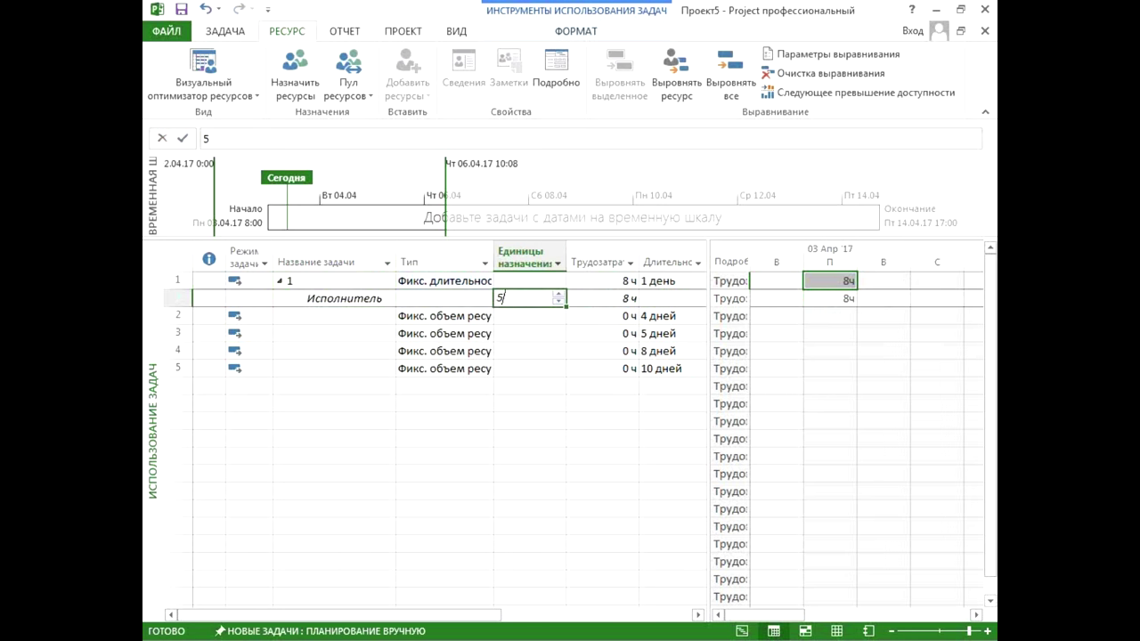
{"action": "type", "text": "0"}
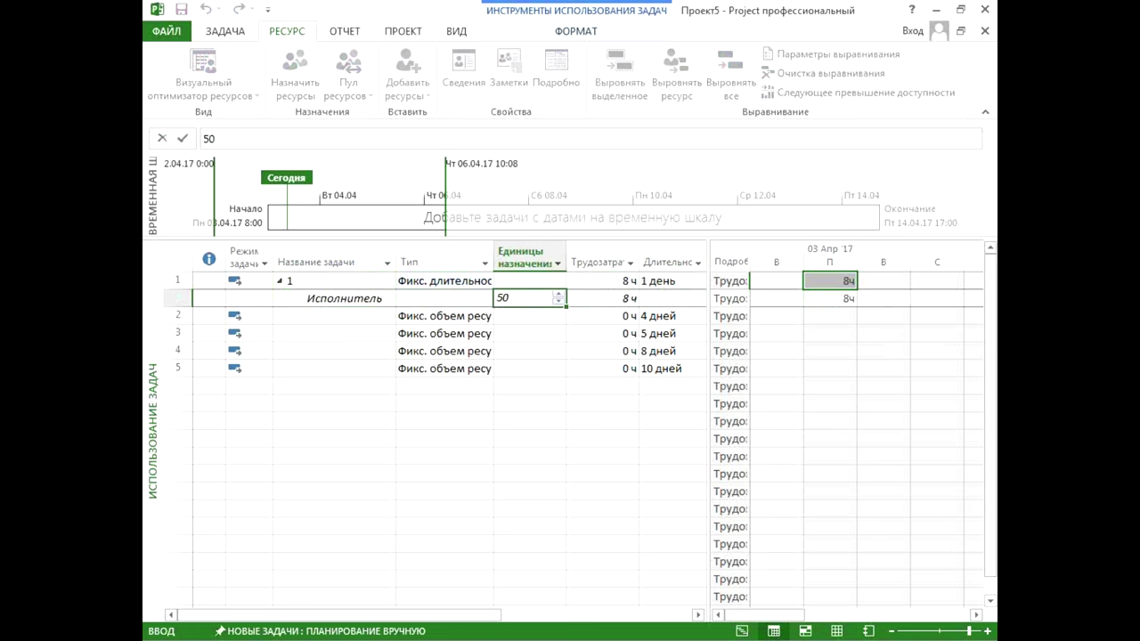
{"action": "key", "text": "Return"}
{"action": "left_click", "coordinate": [615, 300]}
{"action": "left_click", "coordinate": [546, 297]}
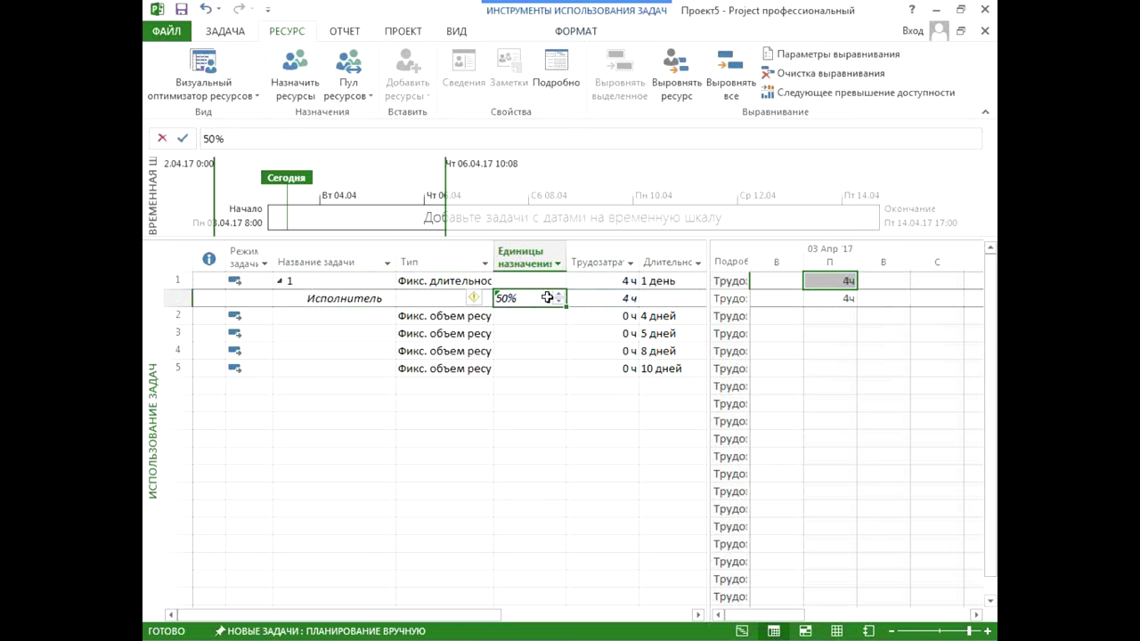
Step: Assign the resource Исполнитель to the second task
{"action": "left_click", "coordinate": [443, 317]}
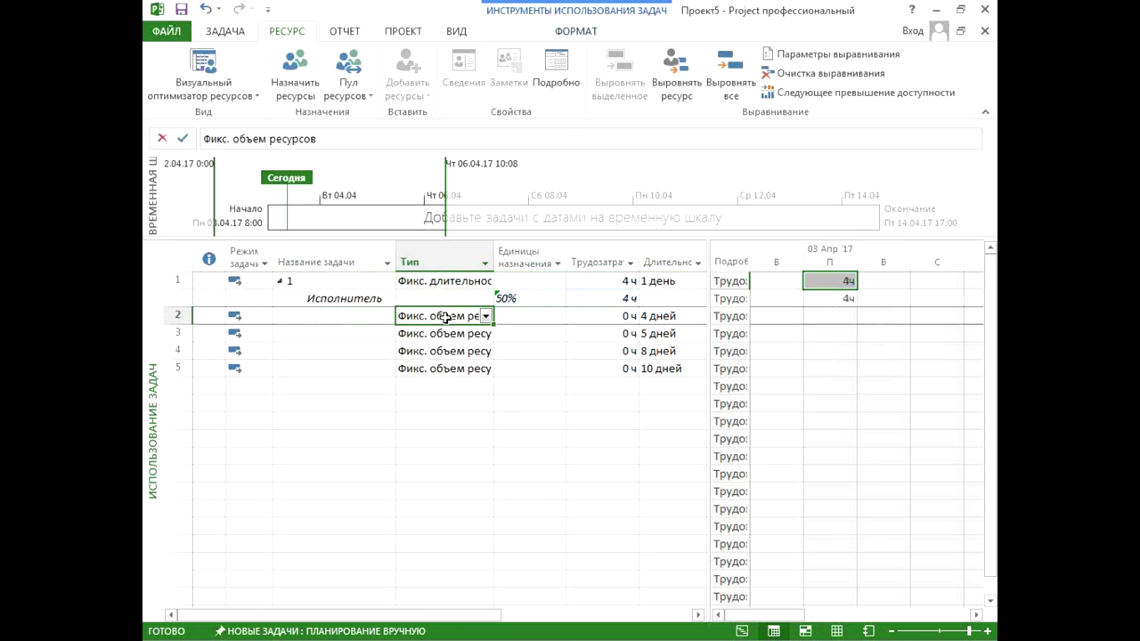
{"action": "left_click", "coordinate": [276, 70]}
{"action": "left_click", "coordinate": [804, 245]}
{"action": "left_click", "coordinate": [835, 166]}
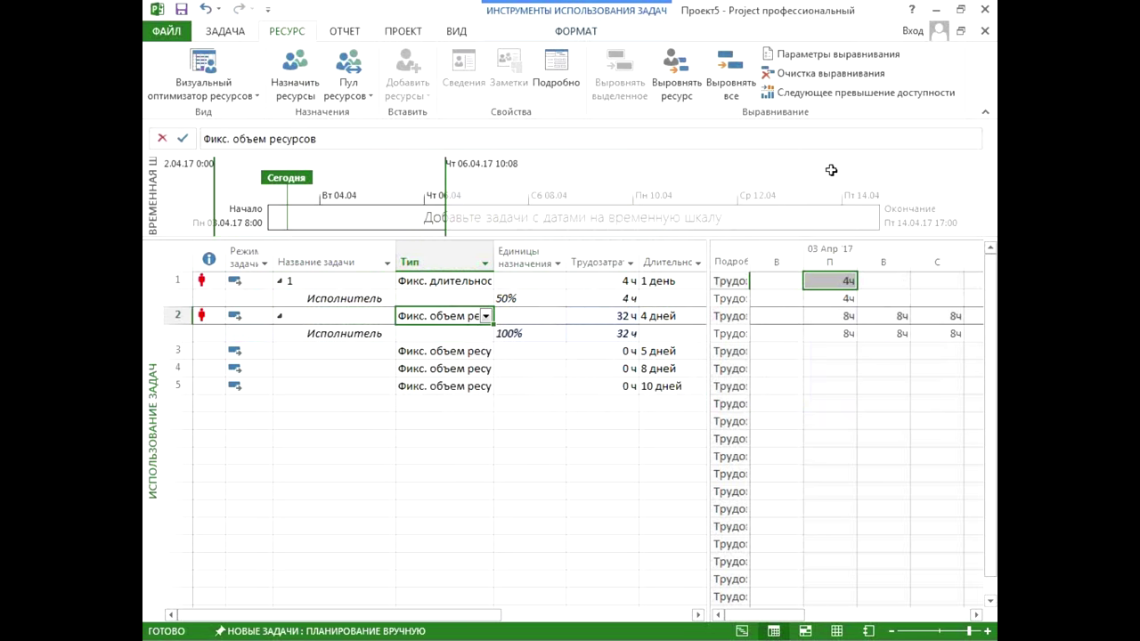
{"action": "left_click", "coordinate": [362, 329]}
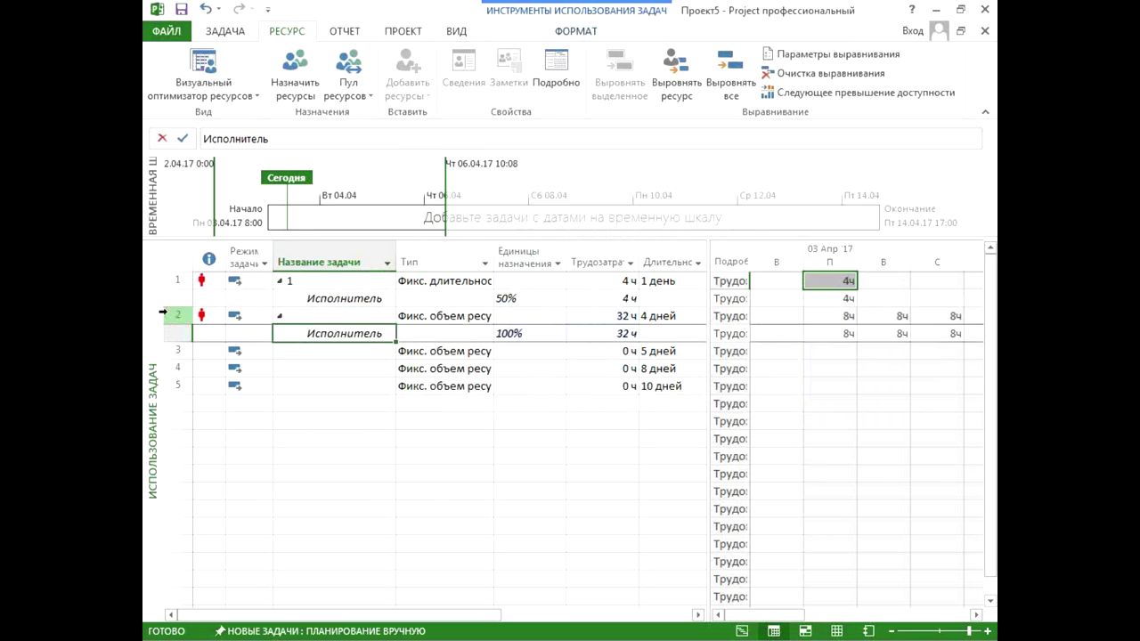
Step: Name the second task 2
{"action": "left_click", "coordinate": [323, 285]}
{"action": "left_click", "coordinate": [327, 313]}
{"action": "type", "text": "2"}
{"action": "key", "text": "Return"}
Step: Link tasks 1 and 2 so that task 2 follows task 1
{"action": "key", "text": "Up"}
{"action": "key", "text": "Up"}
{"action": "key", "text": "Up"}
{"action": "left_click", "coordinate": [328, 315], "text": "shift"}
{"action": "left_click", "coordinate": [225, 31]}
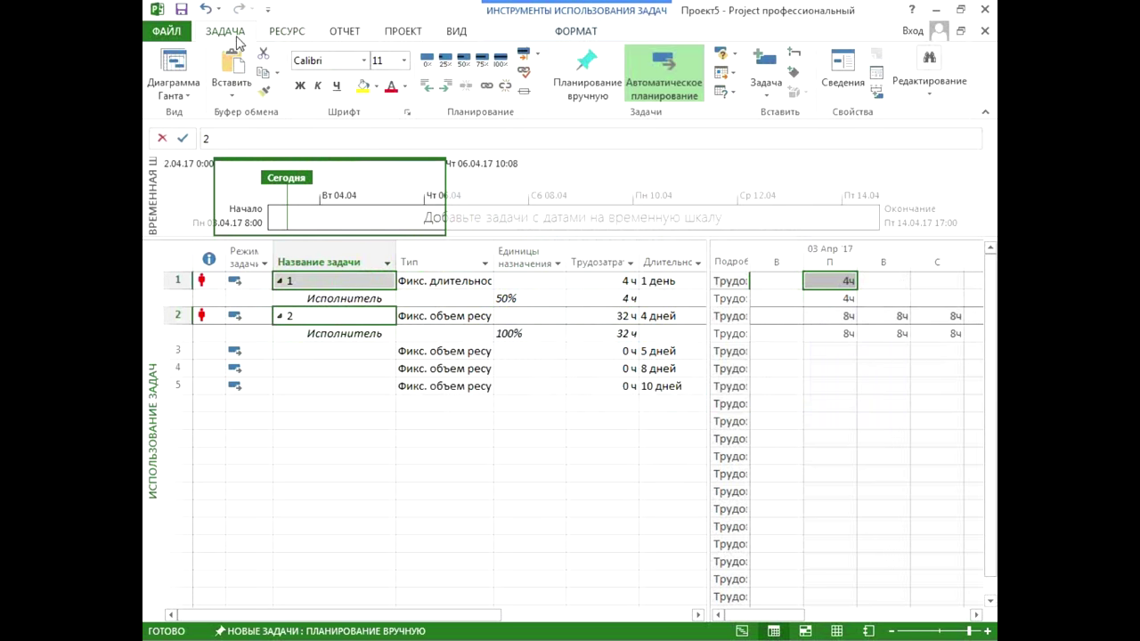
{"action": "left_click", "coordinate": [526, 369]}
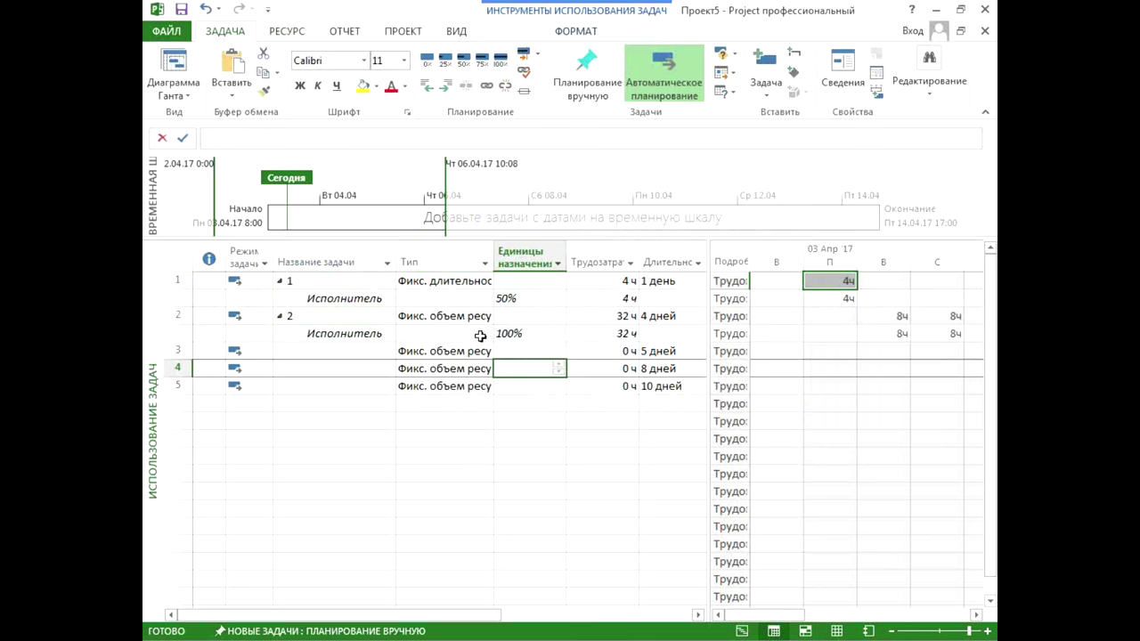
Step: Widen the Тип column and enlarge the table area to reveal the columns after Длительность
{"action": "left_click", "coordinate": [479, 319]}
{"action": "left_click", "coordinate": [461, 256]}
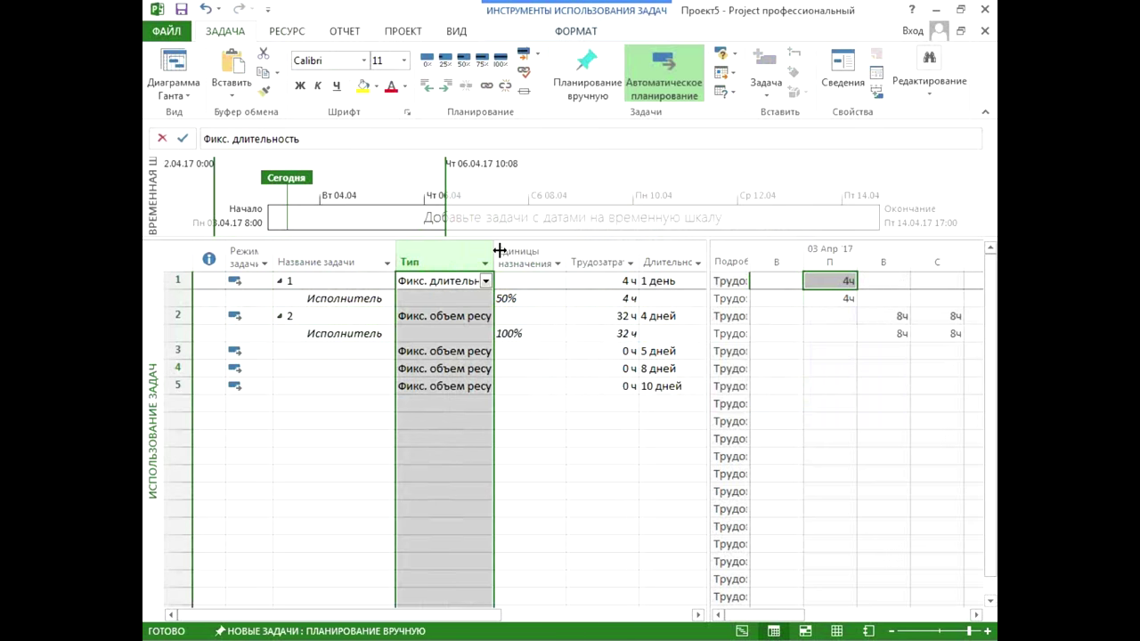
{"action": "left_click_drag", "start_coordinate": [499, 251], "coordinate": [525, 251]}
{"action": "left_click", "coordinate": [481, 316]}
{"action": "left_click", "coordinate": [510, 317]}
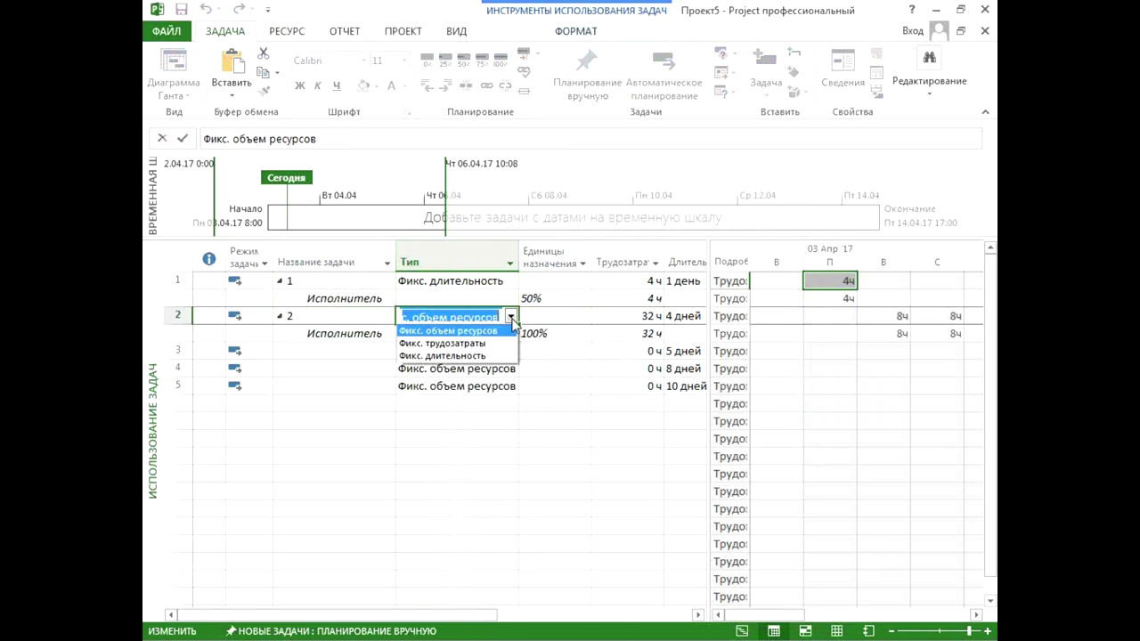
{"action": "left_click", "coordinate": [512, 319]}
{"action": "left_click", "coordinate": [570, 332]}
{"action": "left_click_drag", "start_coordinate": [709, 362], "coordinate": [824, 356]}
Step: Set Исполнитель's Единицы назначения on task 2 to 50%
{"action": "left_click", "coordinate": [683, 318]}
{"action": "left_click", "coordinate": [623, 333]}
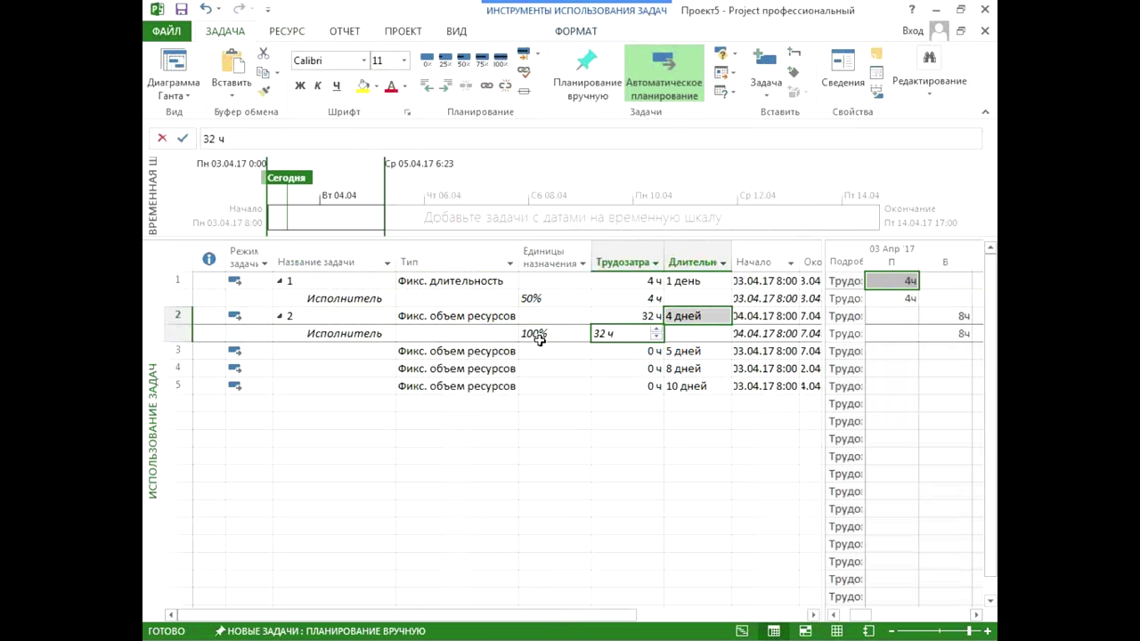
{"action": "left_click", "coordinate": [539, 337]}
{"action": "left_click", "coordinate": [549, 316]}
{"action": "left_click", "coordinate": [552, 331]}
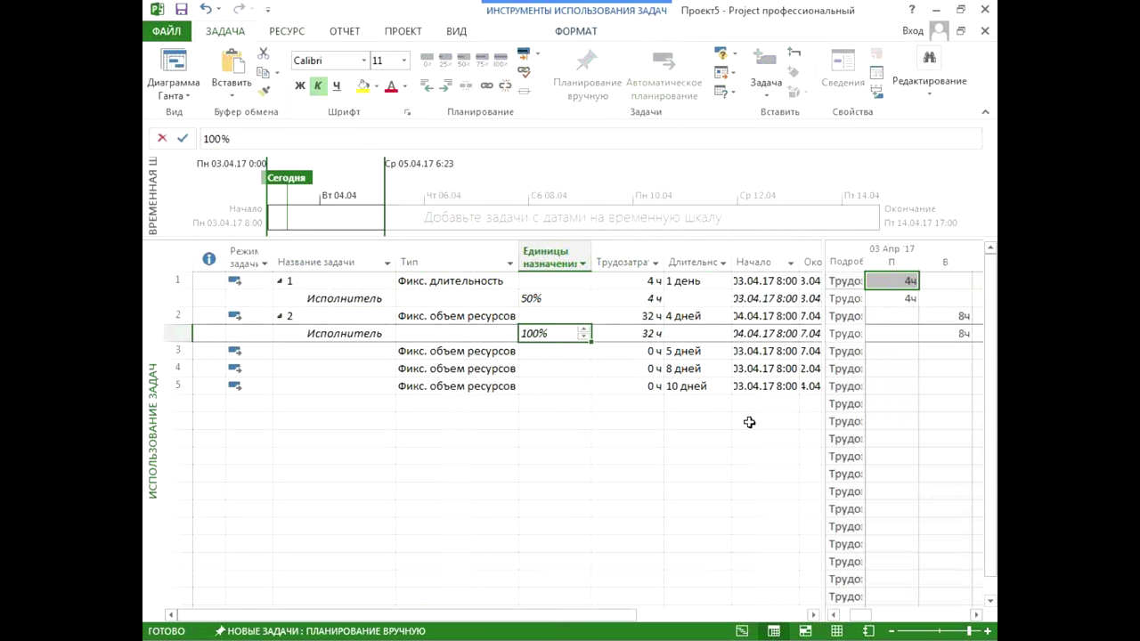
{"action": "type", "text": "50"}
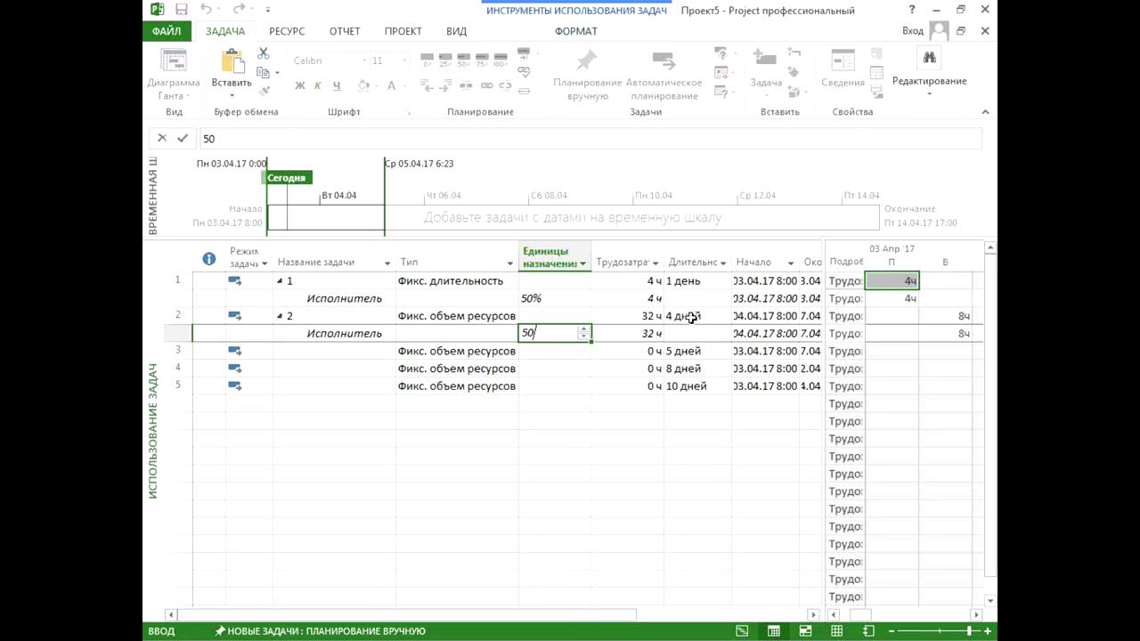
{"action": "type", "text": "%"}
{"action": "key", "text": "Return"}
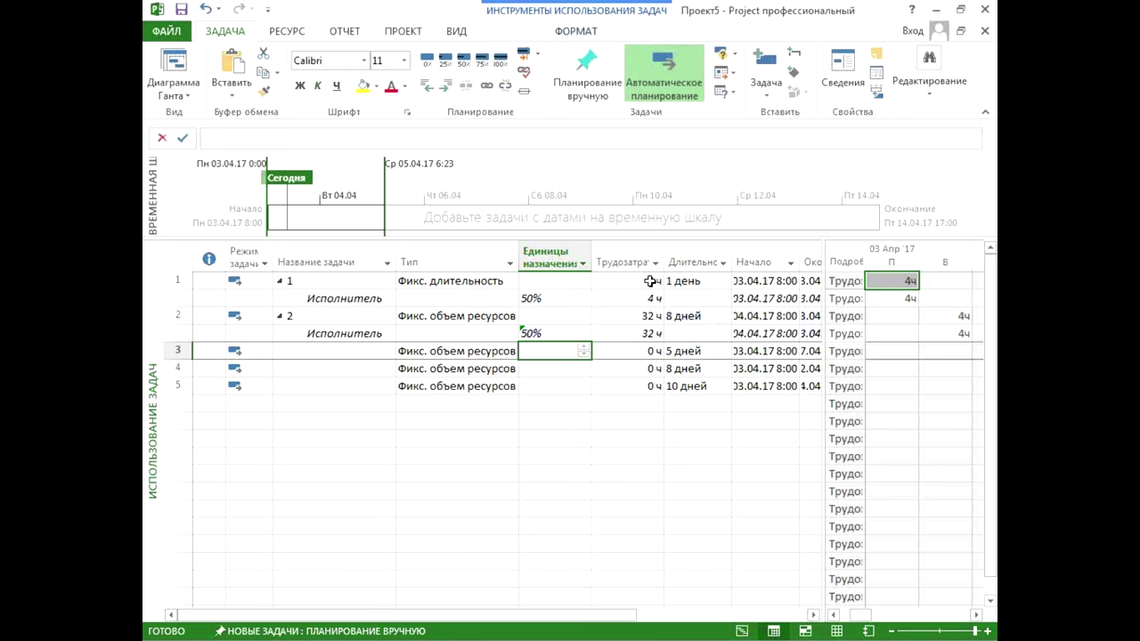
Step: Apply the option Изменить трудозатраты и сохранить длительность to the units change on task 2 and check its duration and work
{"action": "left_click", "coordinate": [580, 332]}
{"action": "left_click", "coordinate": [505, 339]}
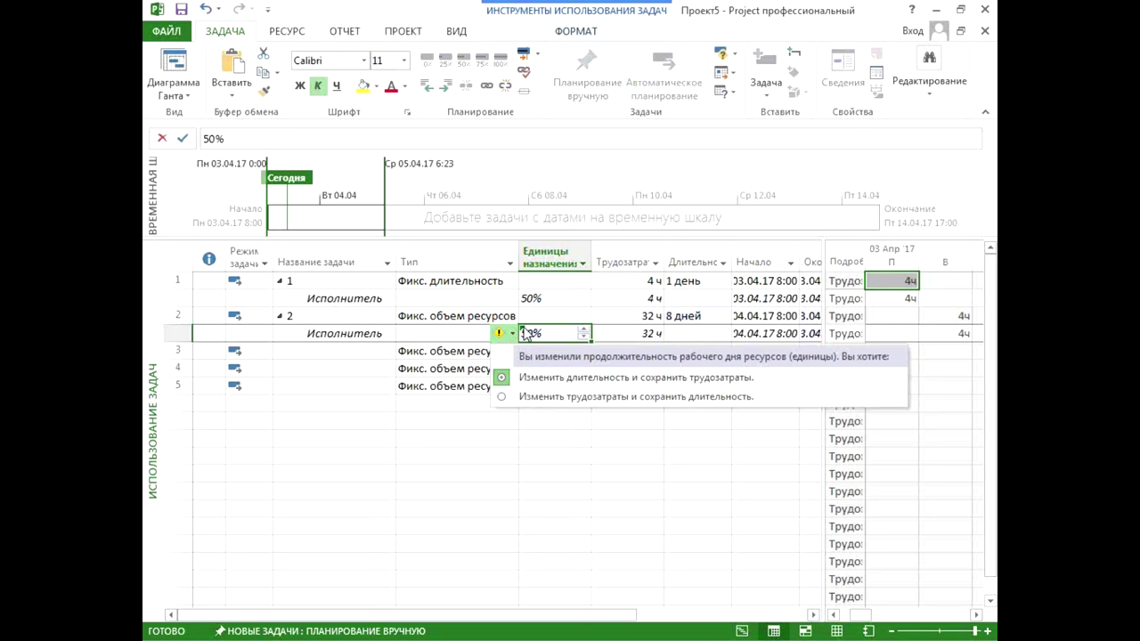
{"action": "left_click", "coordinate": [552, 397]}
{"action": "left_click", "coordinate": [687, 315]}
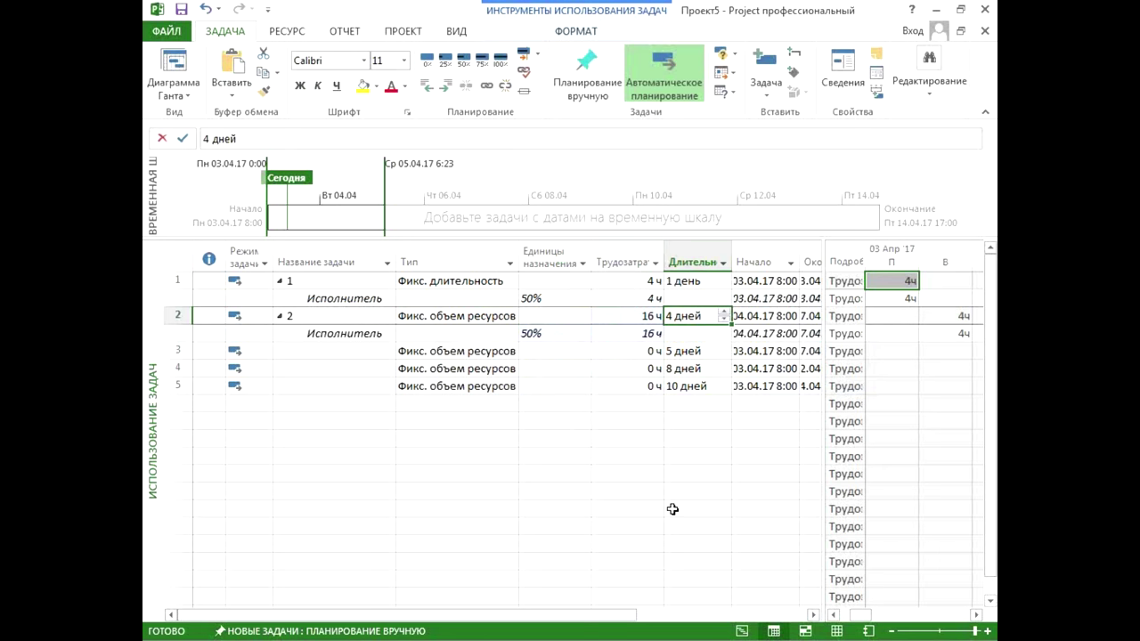
{"action": "left_click", "coordinate": [647, 335]}
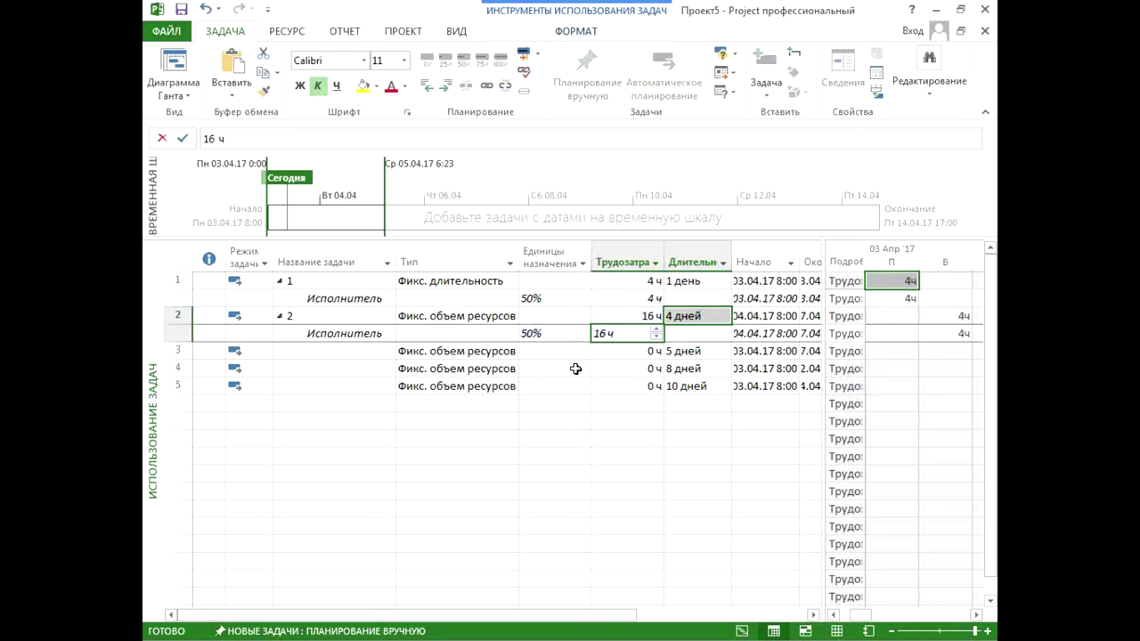
{"action": "left_click", "coordinate": [457, 281]}
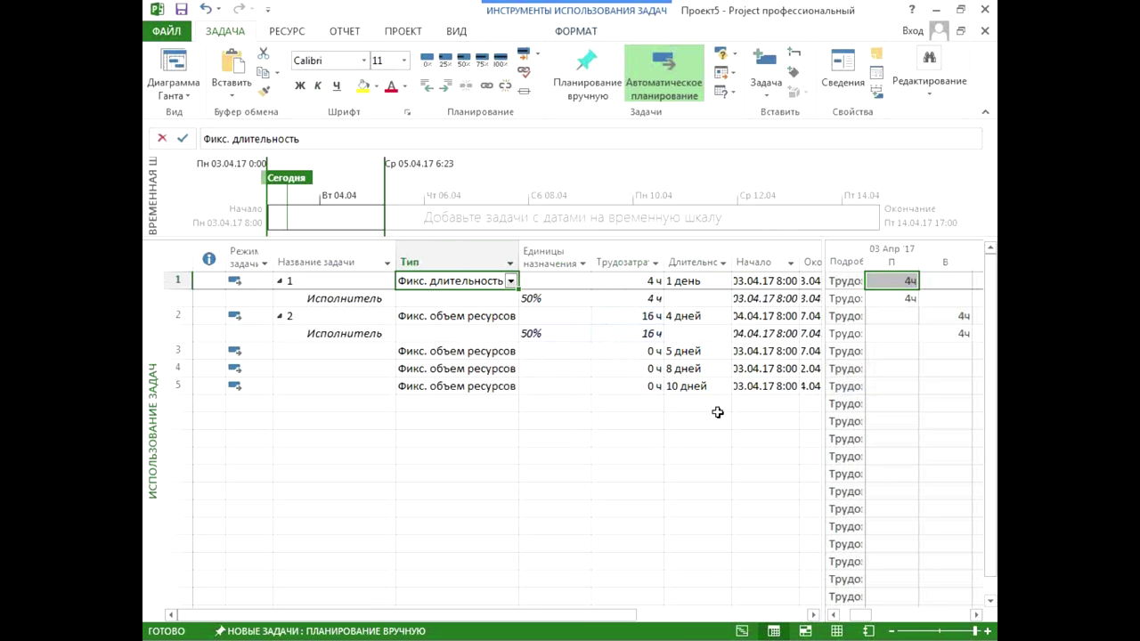
{"action": "left_click", "coordinate": [533, 331]}
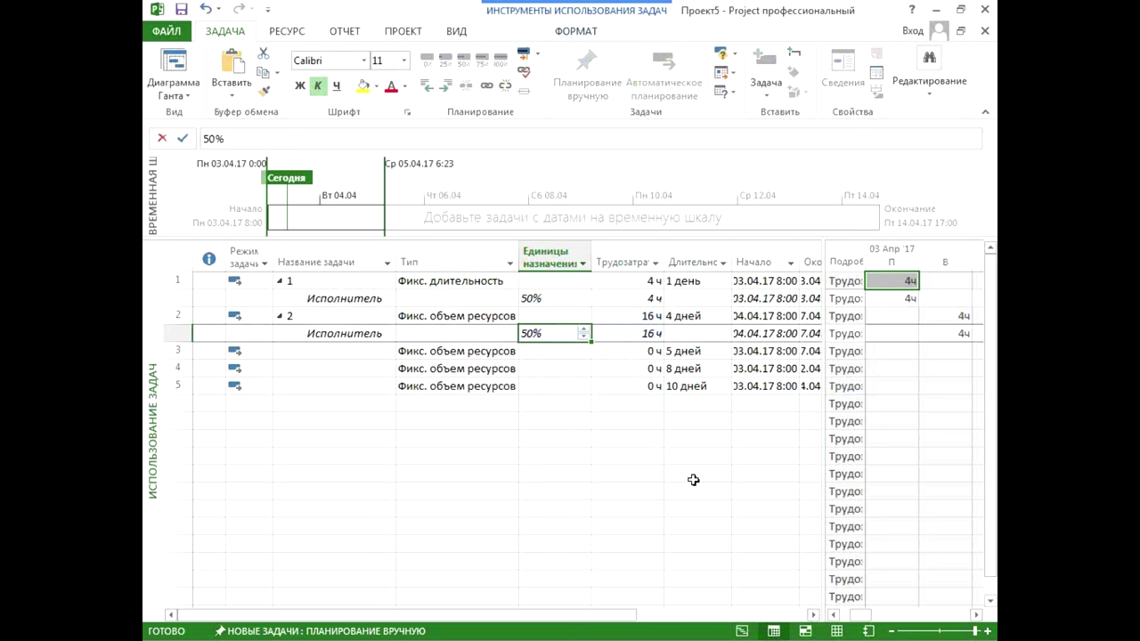
Step: Set Исполнитель's Трудозатраты on task 2 to 24 hours
{"action": "left_click", "coordinate": [652, 336]}
{"action": "type", "text": "24"}
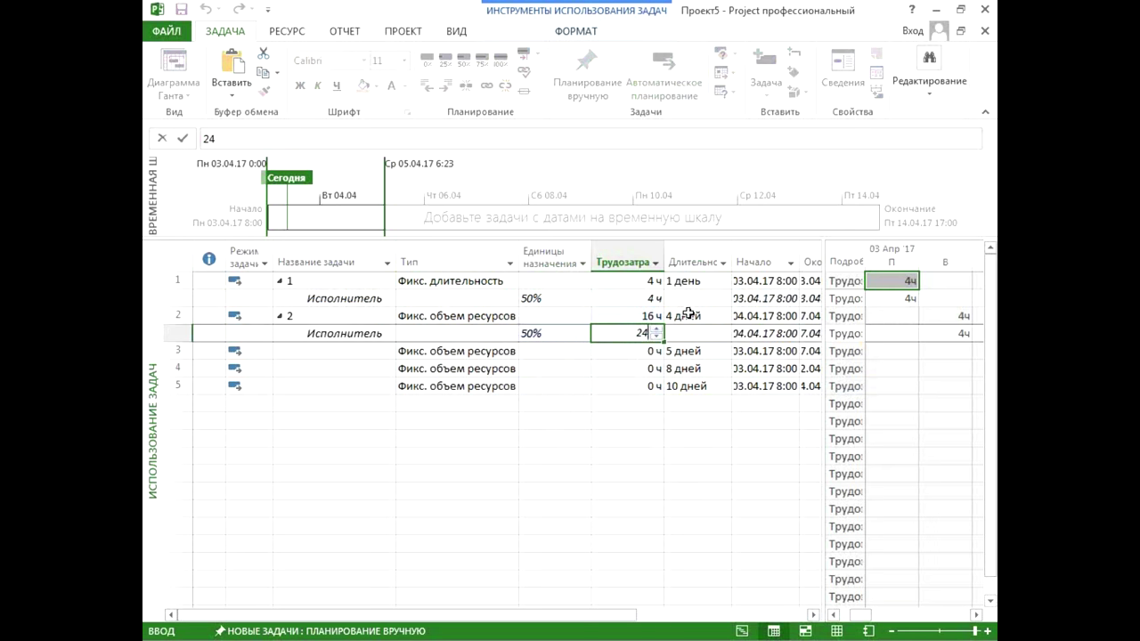
{"action": "key", "text": "Return"}
Step: Apply the option Увеличить продолжительность рабочего дня ресурса (единицы) и сохранить длительность to the work change on task 2
{"action": "left_click", "coordinate": [623, 333]}
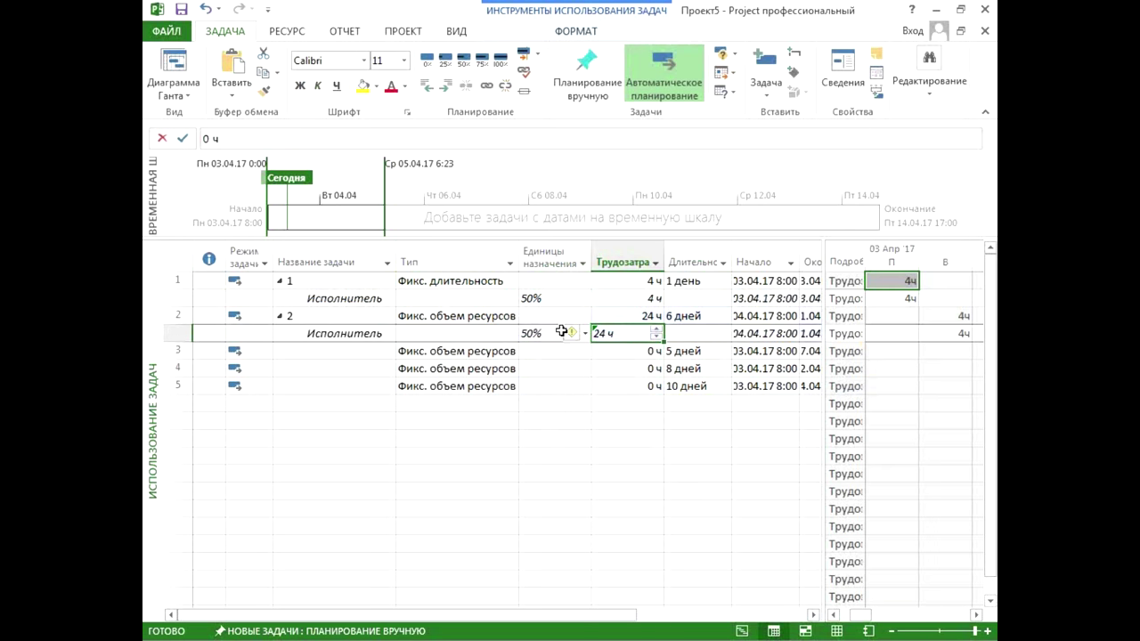
{"action": "left_click", "coordinate": [573, 333]}
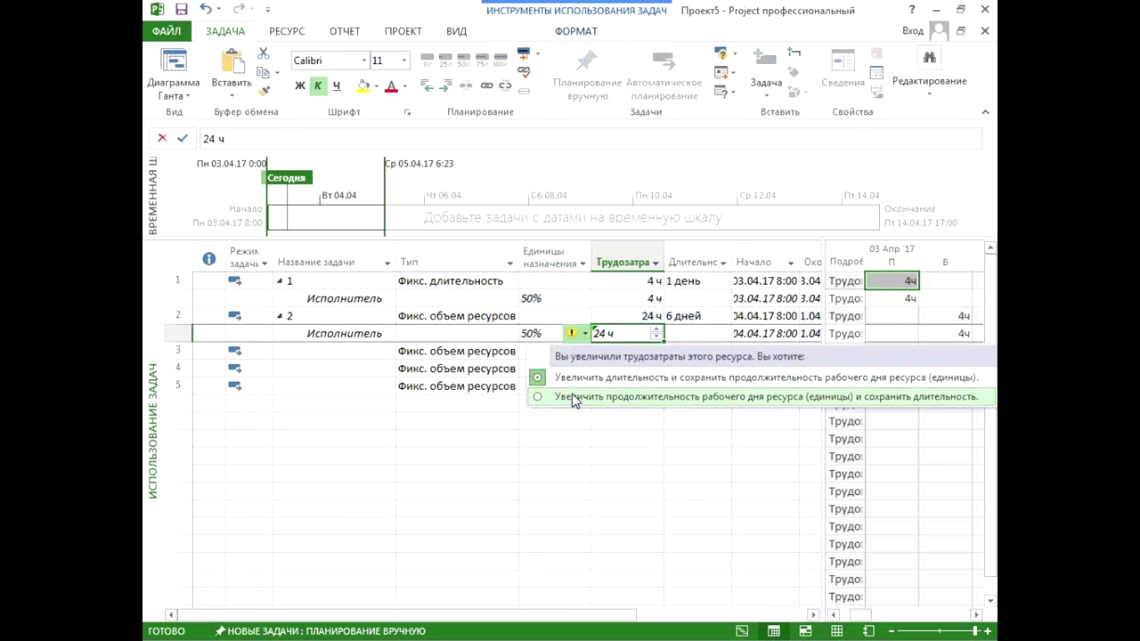
{"action": "left_click", "coordinate": [572, 397]}
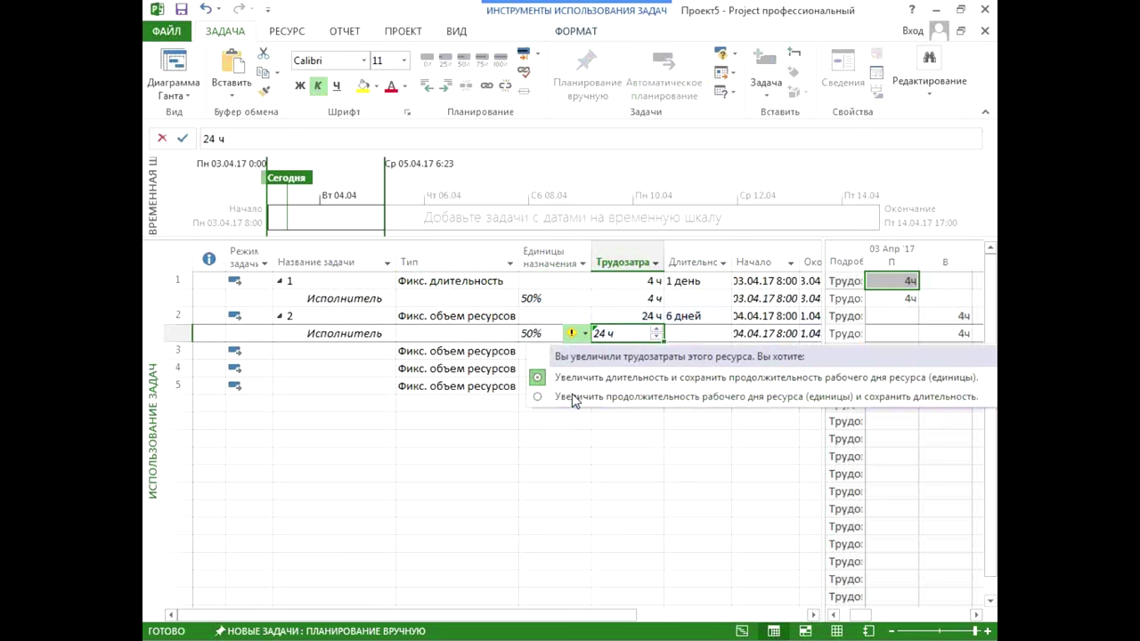
{"action": "left_click", "coordinate": [542, 333]}
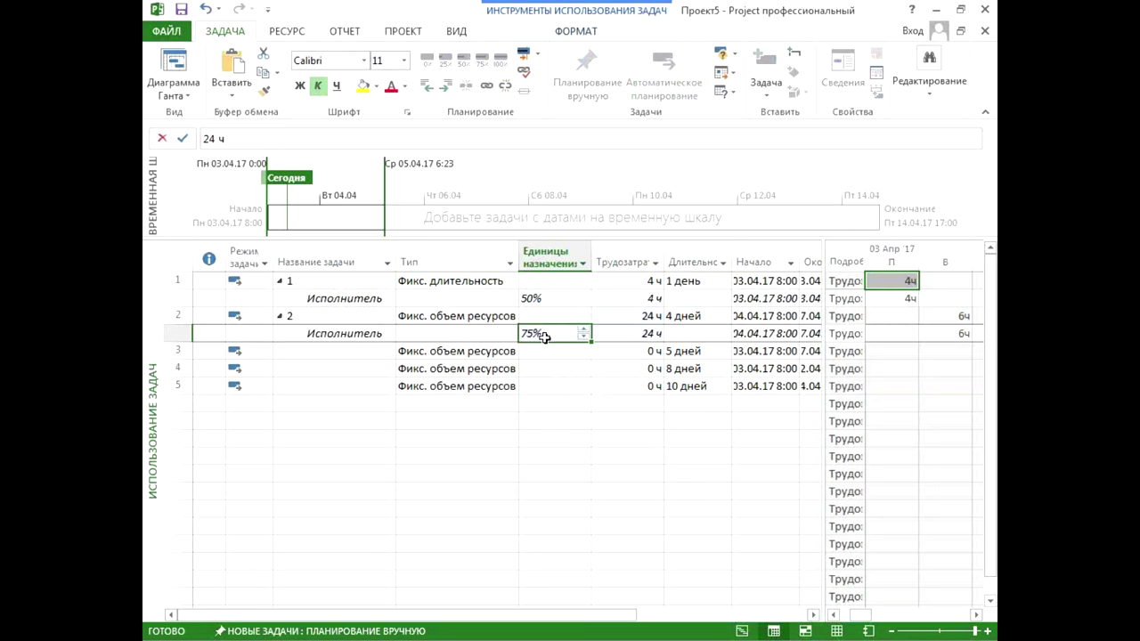
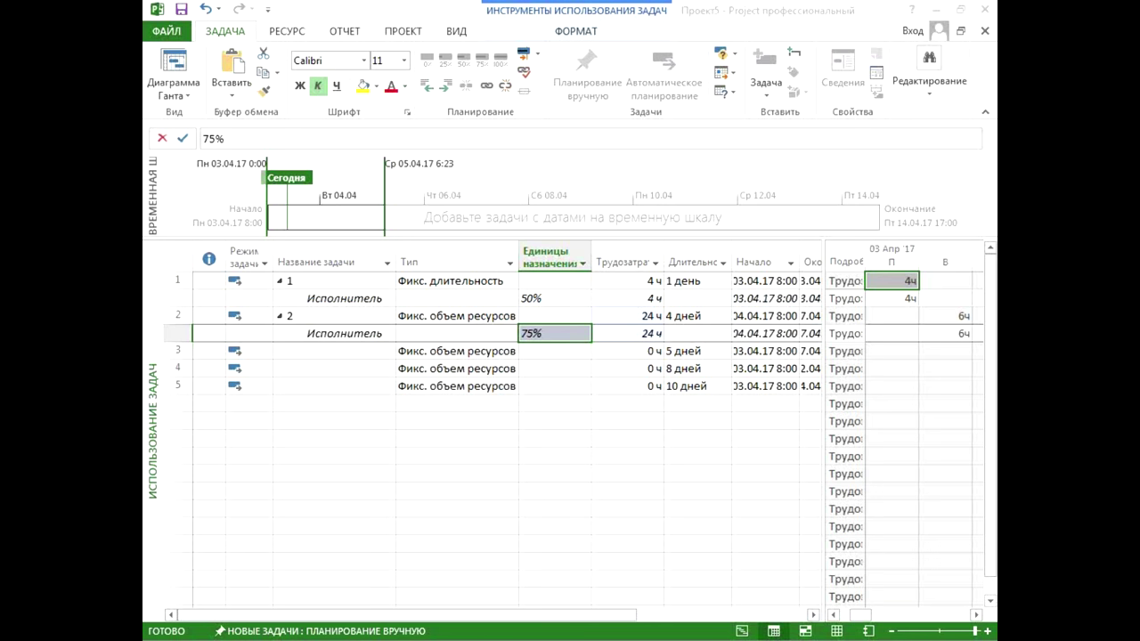
Step: Open the График ресурсов view to examine Исполнитель's peak units by day
{"action": "right_click", "coordinate": [148, 350]}
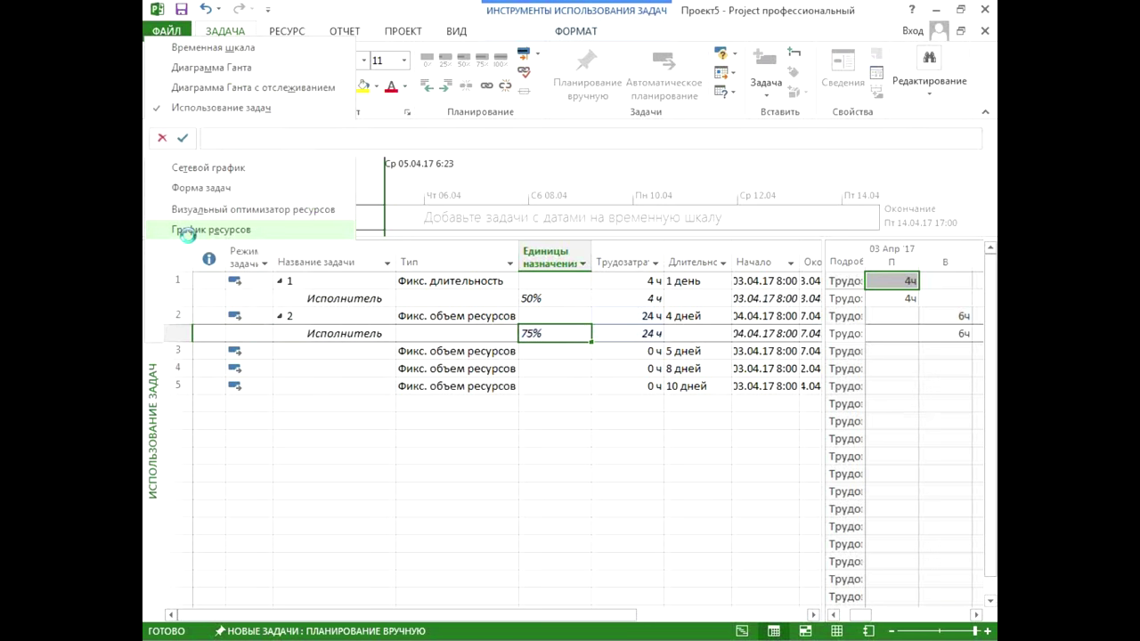
{"action": "left_click", "coordinate": [173, 223]}
{"action": "right_click", "coordinate": [846, 361]}
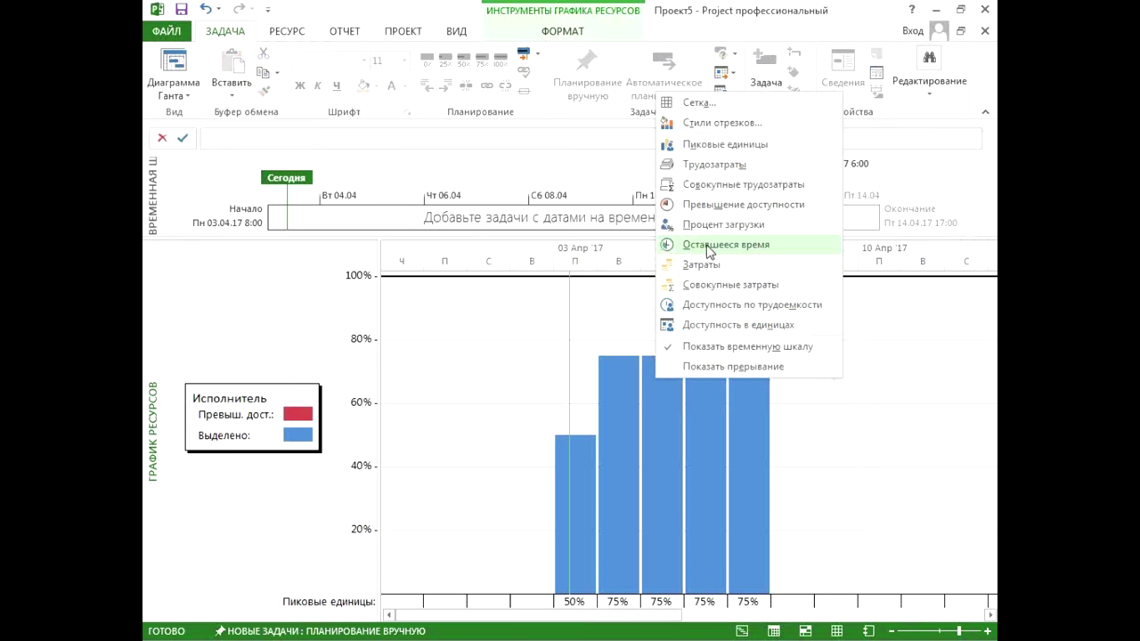
Step: Set Исполнитель's Стандартная ставка to 1 р./ч in the Лист ресурсов view
{"action": "right_click", "coordinate": [148, 343]}
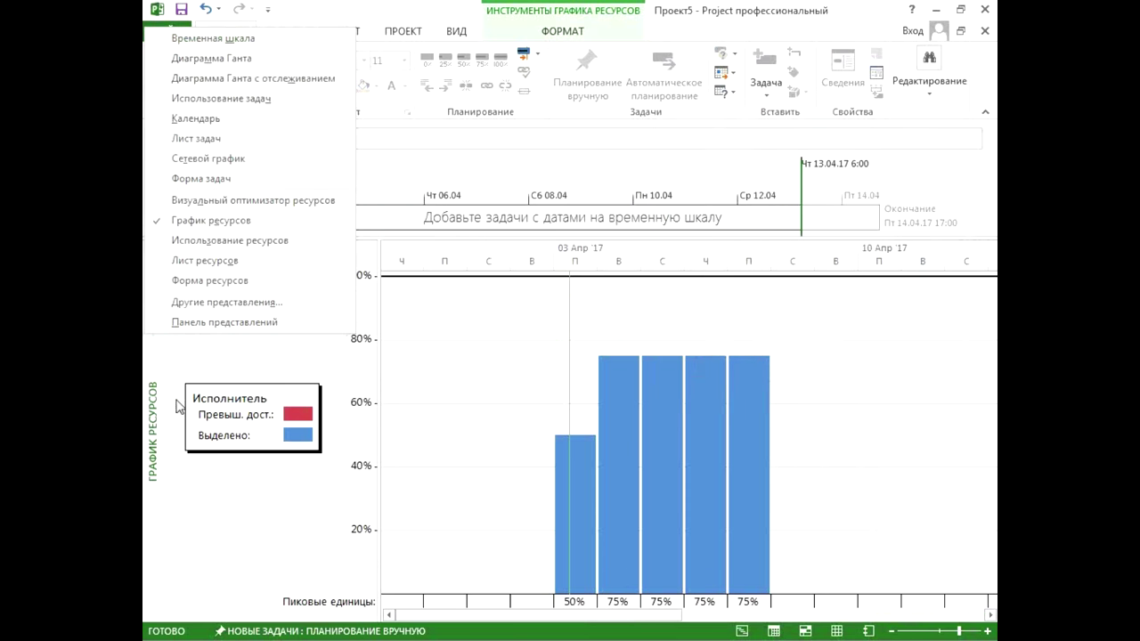
{"action": "left_click", "coordinate": [205, 260]}
{"action": "left_click", "coordinate": [679, 299]}
{"action": "type", "text": "1"}
{"action": "key", "text": "Return"}
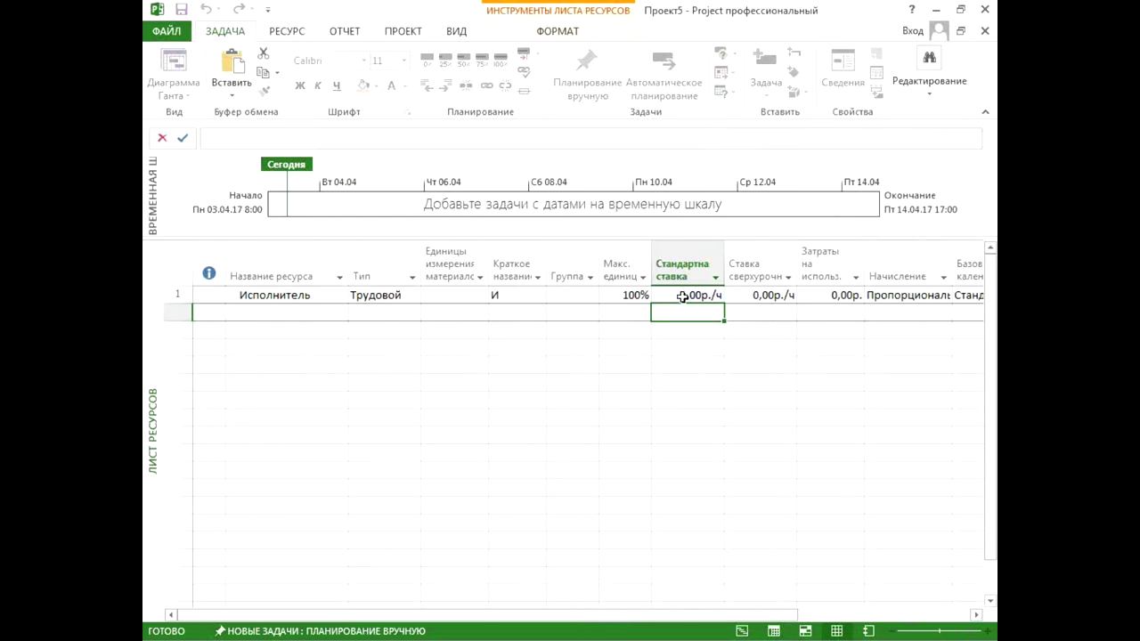
Step: Return to the График ресурсов view and chart Исполнитель's Затраты by day
{"action": "right_click", "coordinate": [157, 309]}
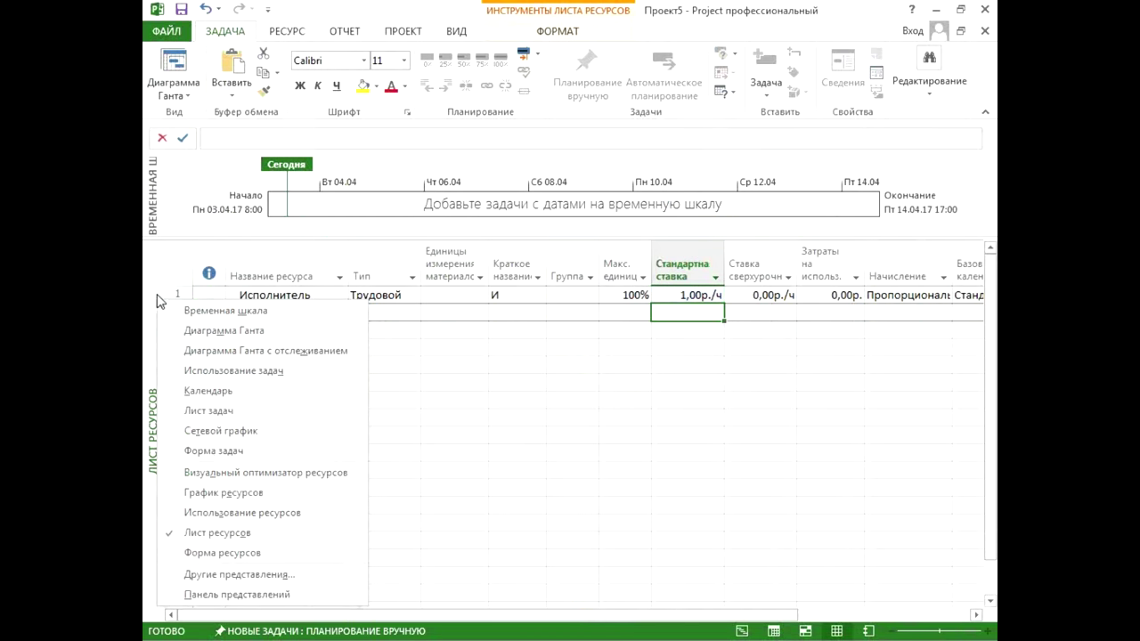
{"action": "left_click", "coordinate": [224, 495]}
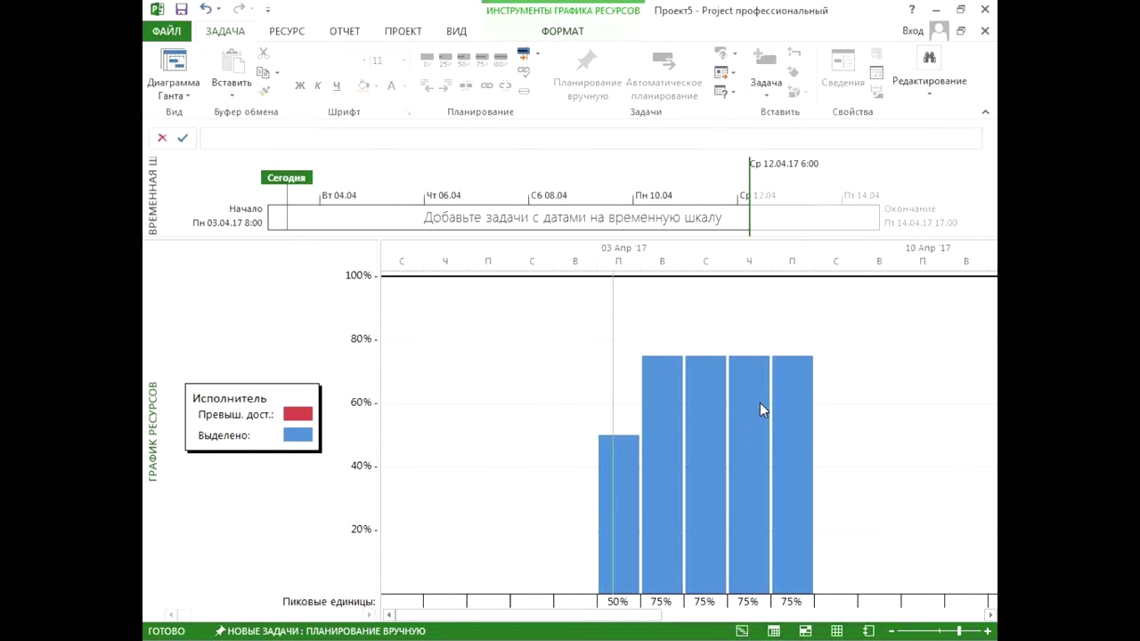
{"action": "right_click", "coordinate": [870, 375]}
{"action": "left_click", "coordinate": [763, 264]}
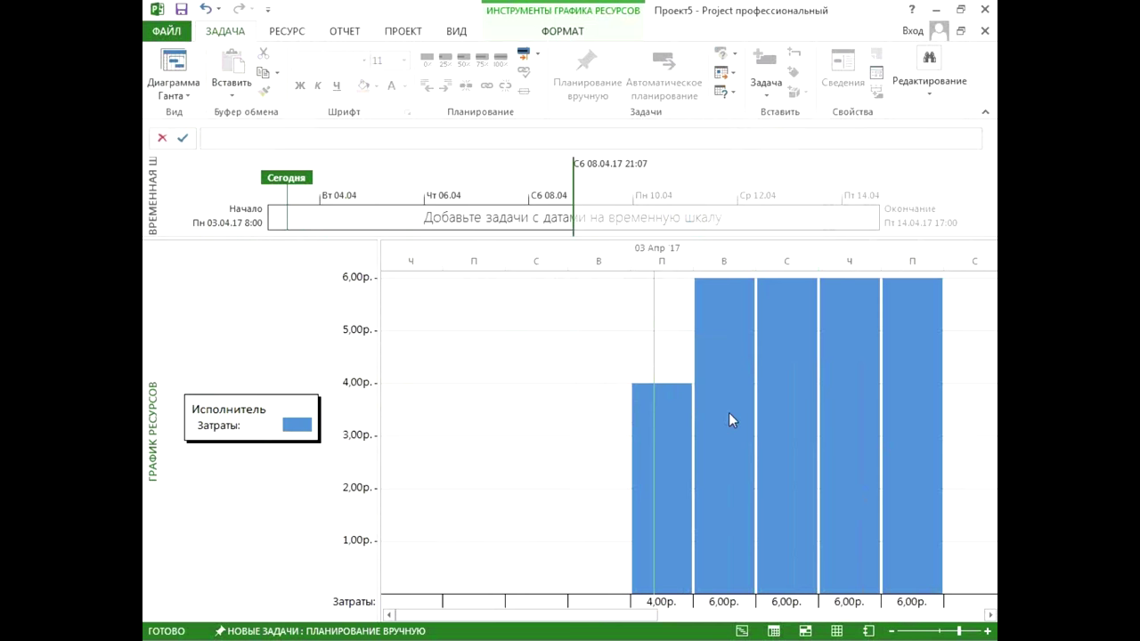
Step: Show the Использование ресурсов view and narrow its table area to give the timescale more room
{"action": "right_click", "coordinate": [155, 260]}
{"action": "left_click", "coordinate": [199, 470]}
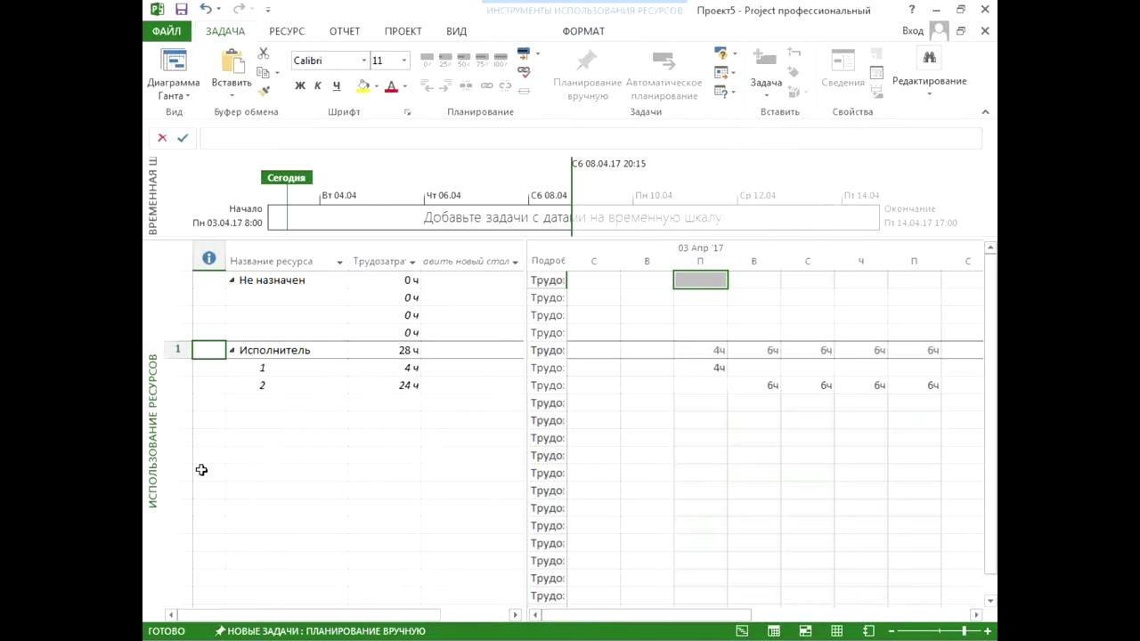
{"action": "left_click", "coordinate": [318, 356]}
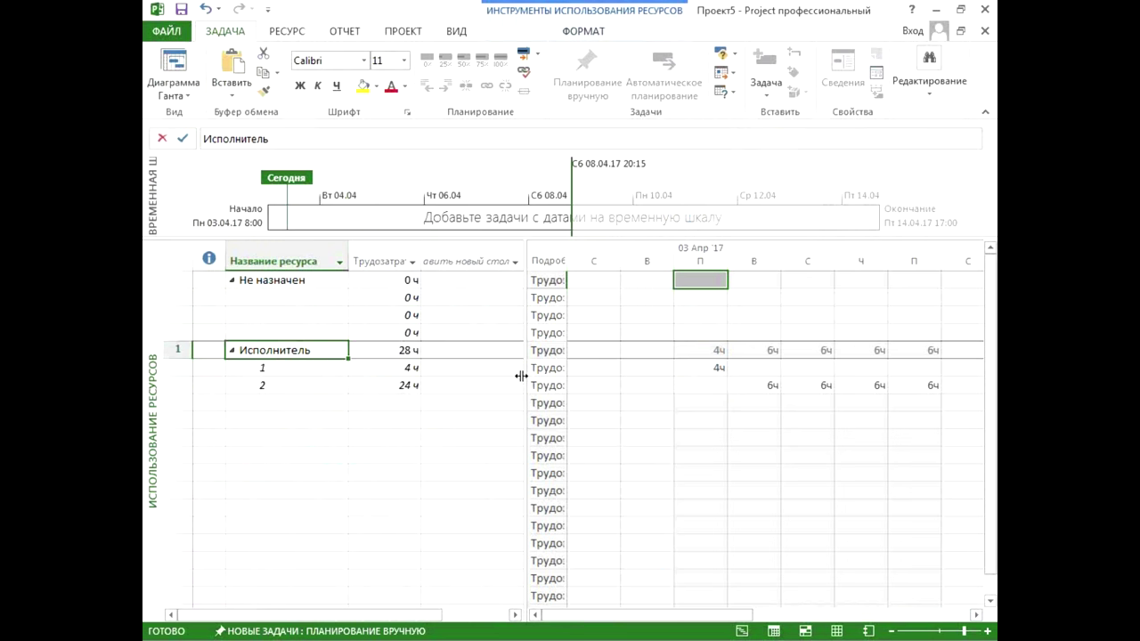
{"action": "left_click_drag", "start_coordinate": [521, 376], "coordinate": [423, 399]}
Step: Replace Трудозатраты with Затраты in the time-phased details of the resource usage view
{"action": "right_click", "coordinate": [682, 324]}
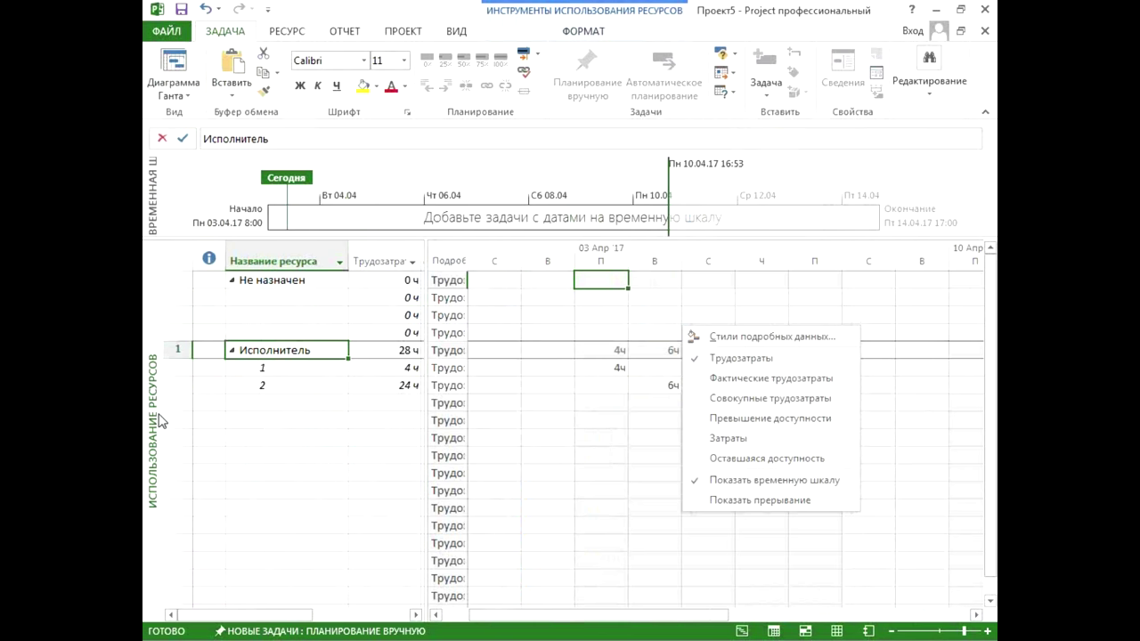
{"action": "left_click", "coordinate": [726, 358]}
{"action": "right_click", "coordinate": [712, 341]}
{"action": "left_click", "coordinate": [732, 446]}
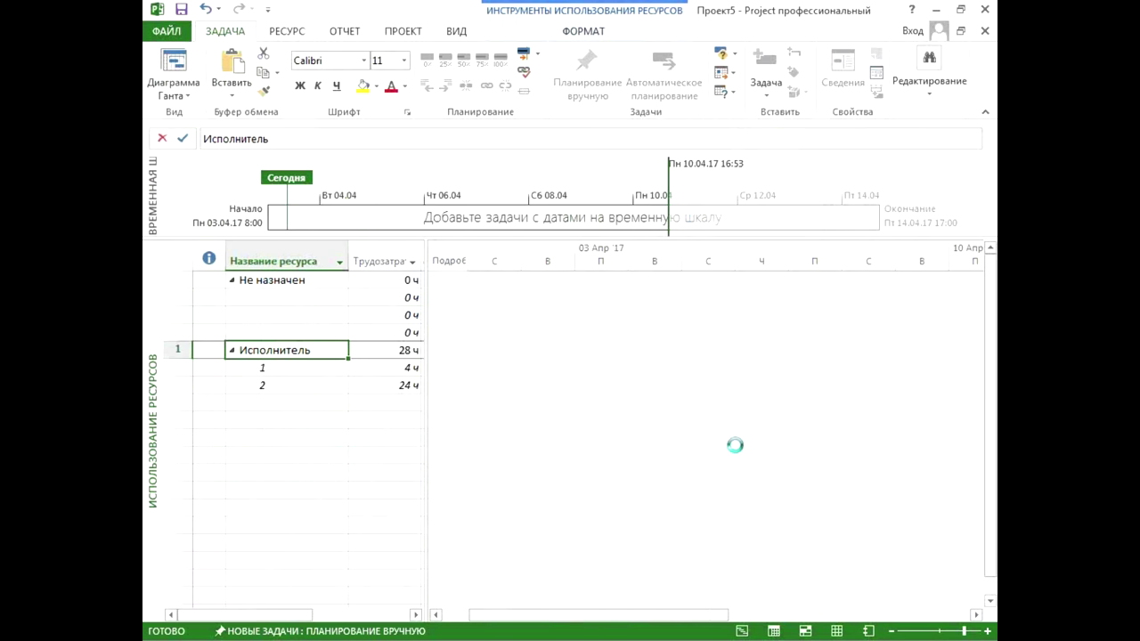
Step: Examine the daily costs of Исполнитель's tasks 1 and 2 over the working week of 03 Апр '17
{"action": "left_click_drag", "start_coordinate": [709, 367], "coordinate": [911, 391]}
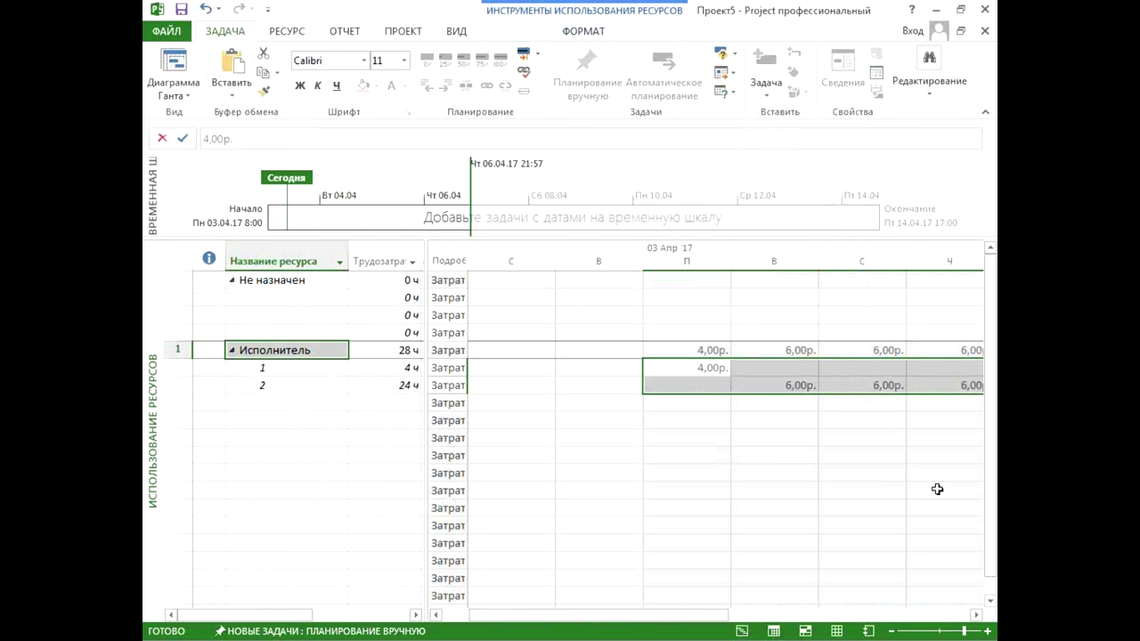
{"action": "left_click", "coordinate": [736, 258]}
{"action": "left_click_drag", "start_coordinate": [732, 259], "coordinate": [852, 262]}
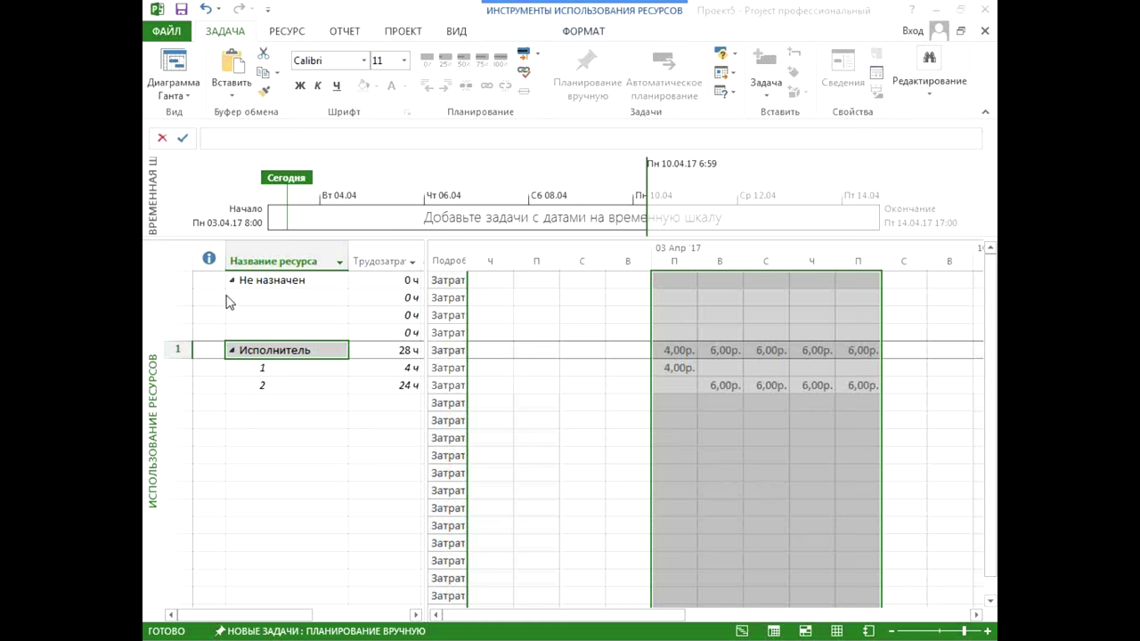
Step: Widen the table area and insert the Единицы назначения column before Трудозатраты in the resource usage table
{"action": "left_click", "coordinate": [285, 297]}
{"action": "right_click", "coordinate": [153, 311]}
{"action": "left_click", "coordinate": [371, 351]}
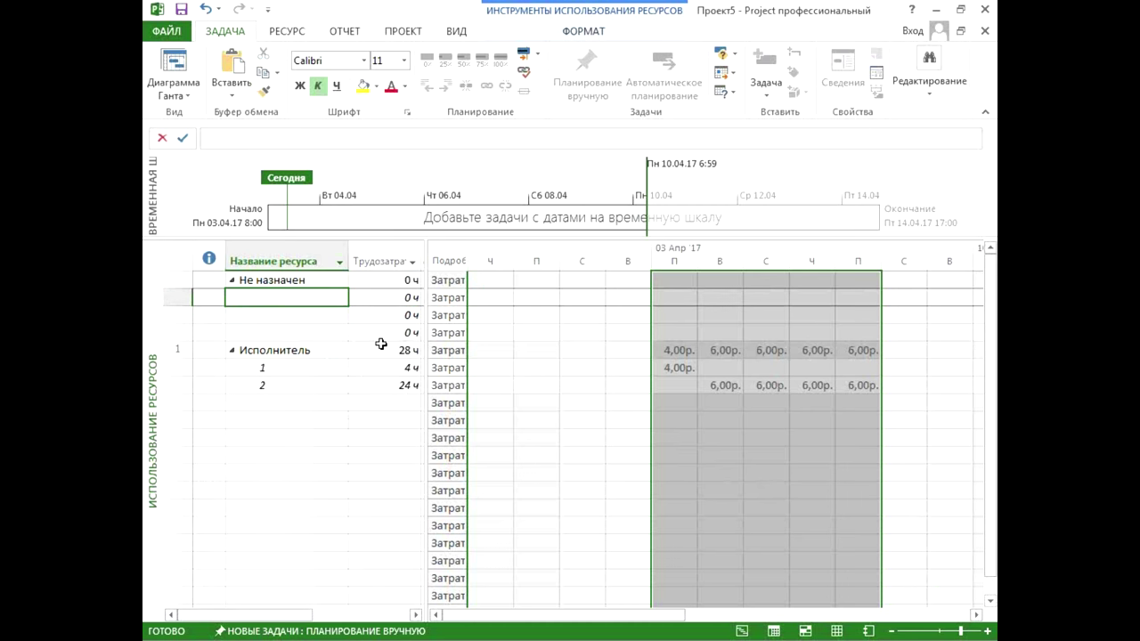
{"action": "left_click_drag", "start_coordinate": [425, 317], "coordinate": [568, 306]}
{"action": "right_click", "coordinate": [378, 261]}
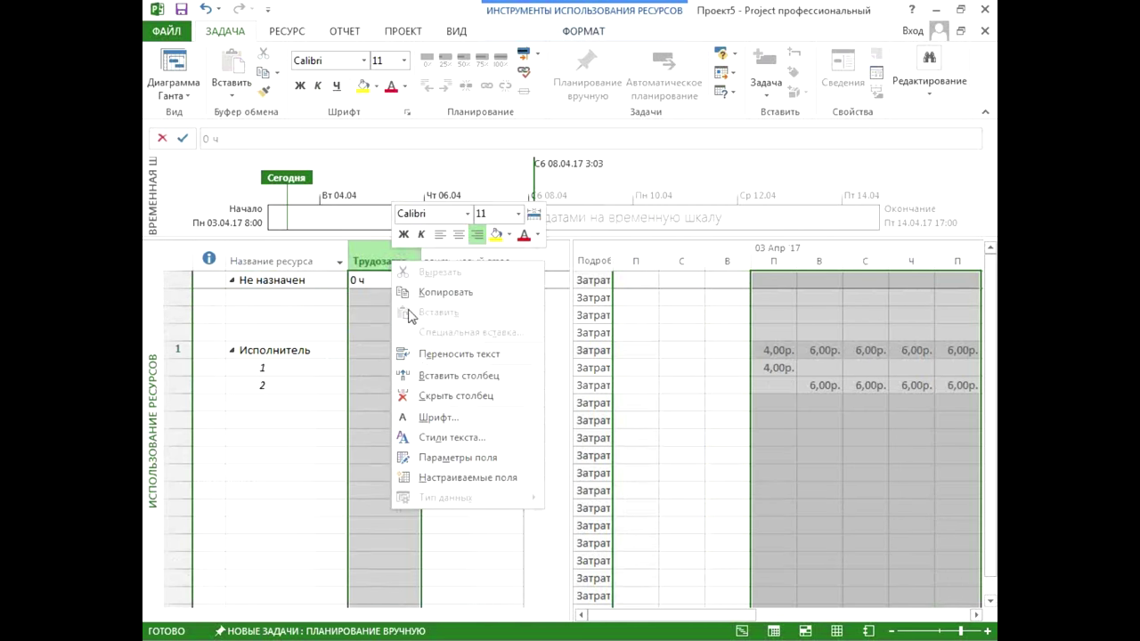
{"action": "left_click", "coordinate": [427, 379]}
{"action": "type", "text": "единицы измерения материалов"}
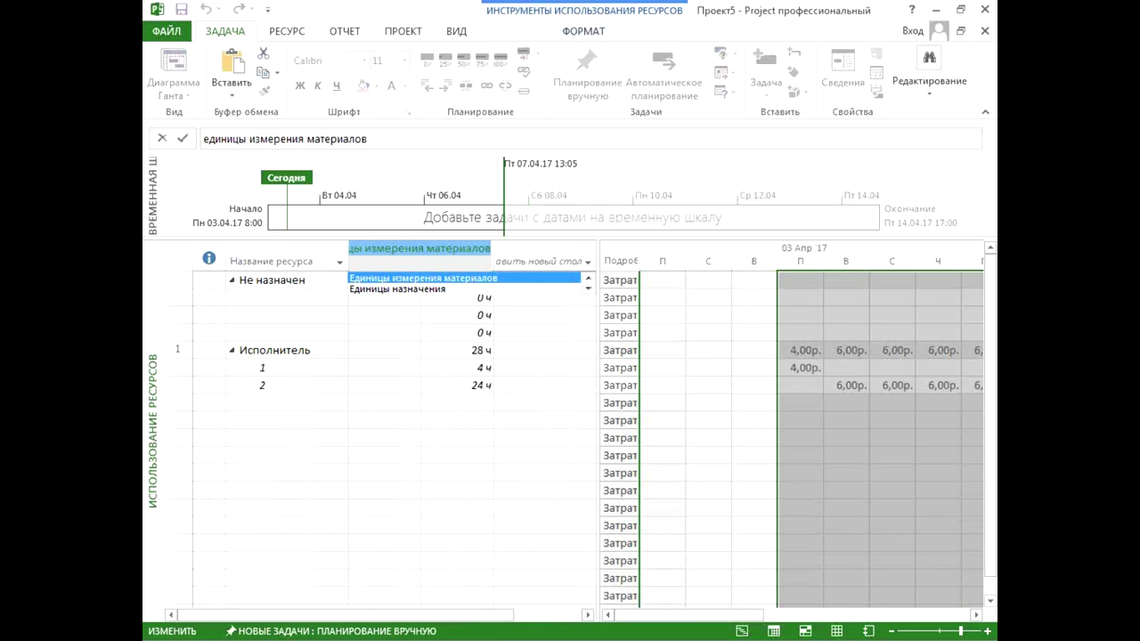
{"action": "key", "text": "Down"}
{"action": "key", "text": "Return"}
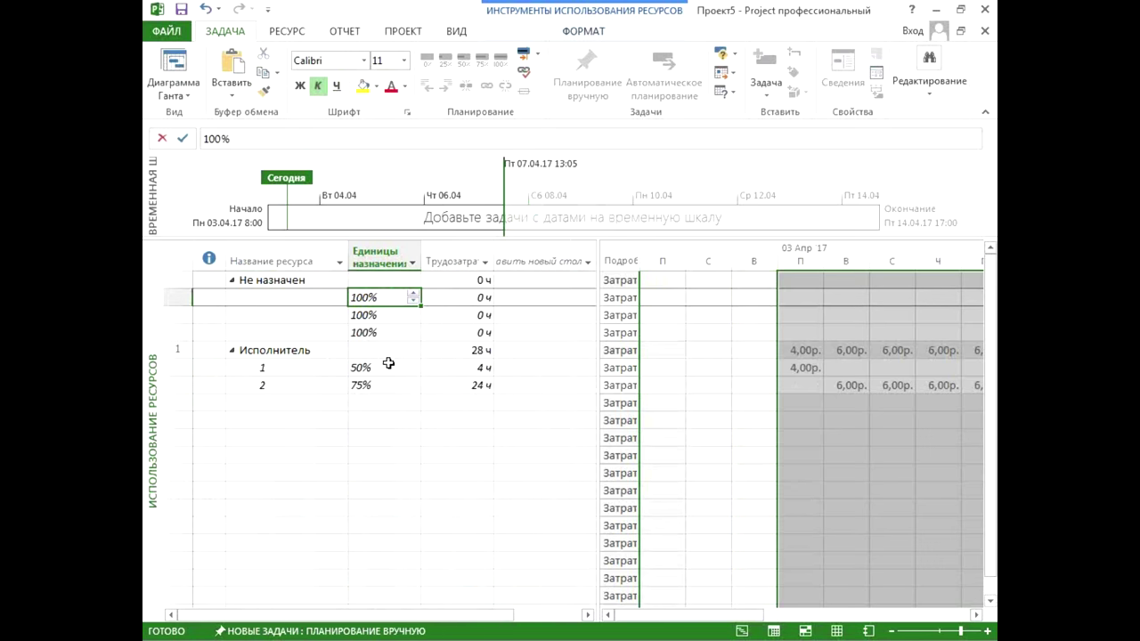
Step: Check the assignment units of Исполнитель's task 1 and return to the Использование задач view
{"action": "left_click", "coordinate": [389, 365]}
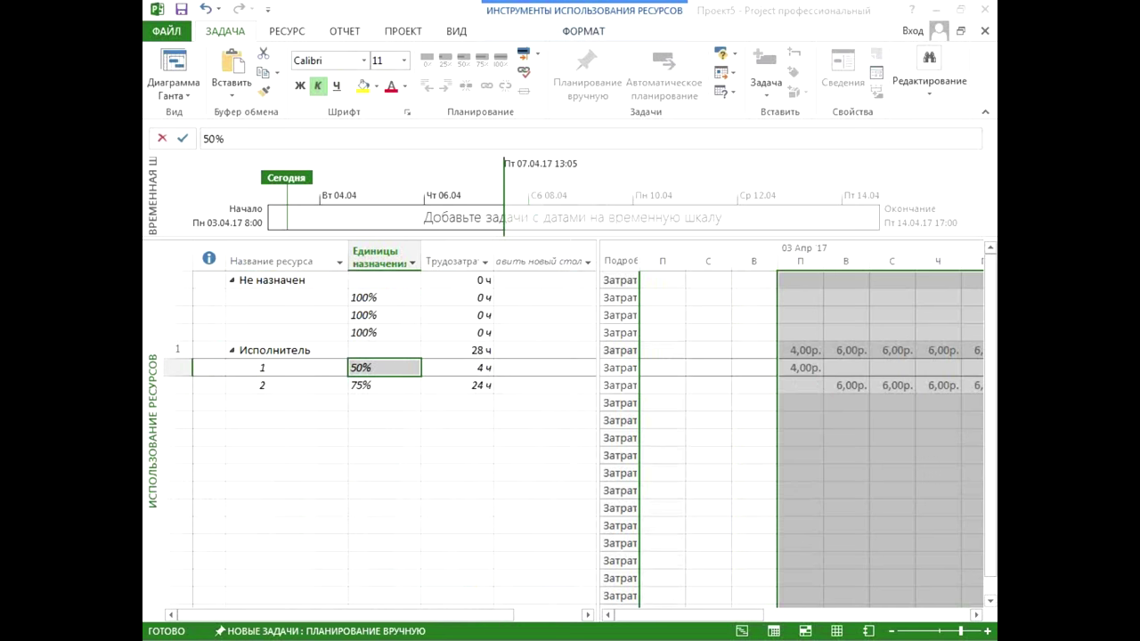
{"action": "right_click", "coordinate": [151, 287]}
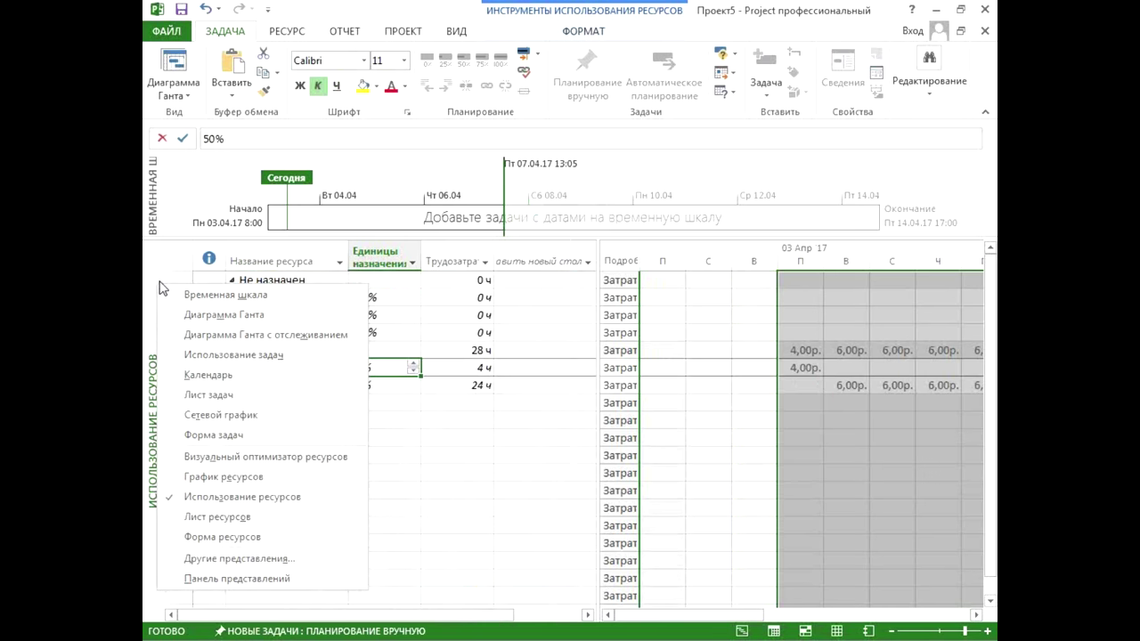
{"action": "left_click", "coordinate": [411, 374]}
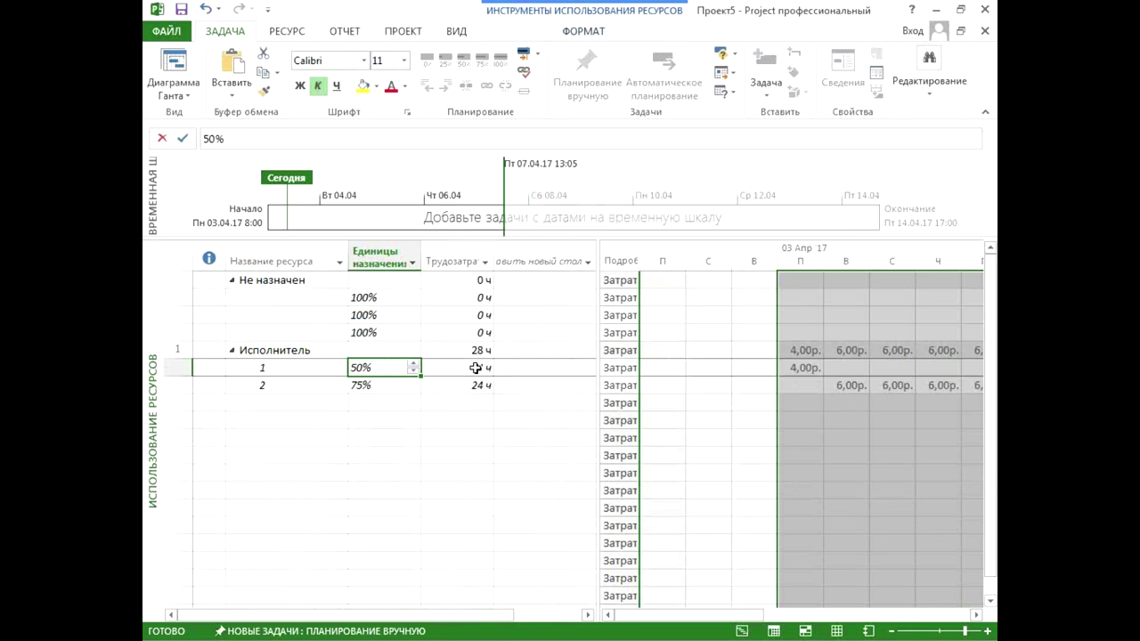
{"action": "right_click", "coordinate": [156, 333]}
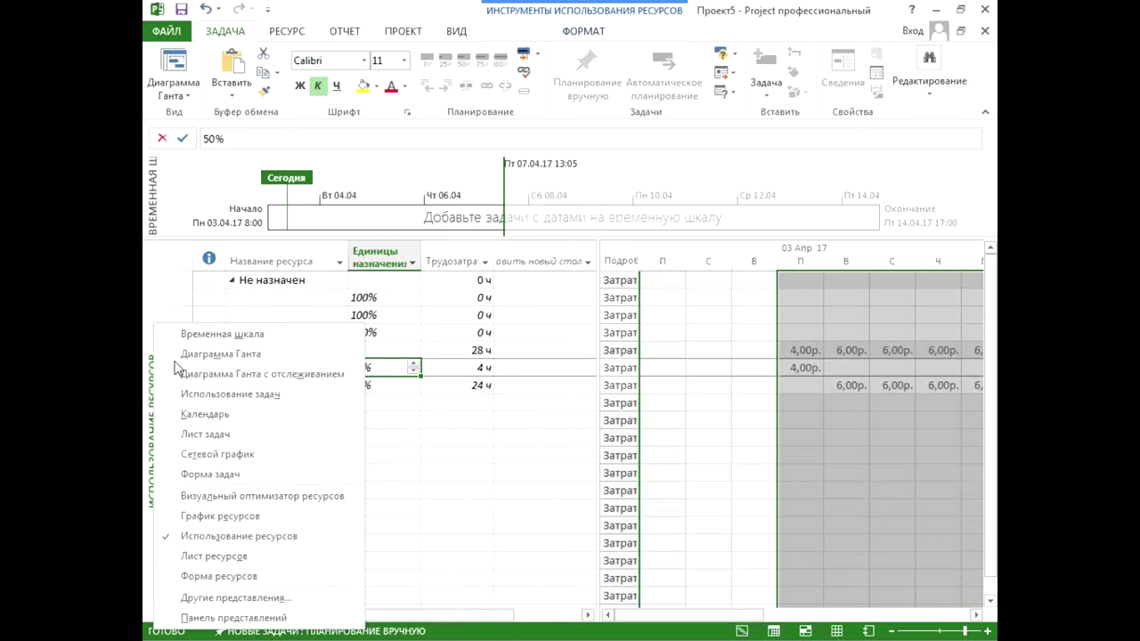
{"action": "left_click", "coordinate": [181, 396]}
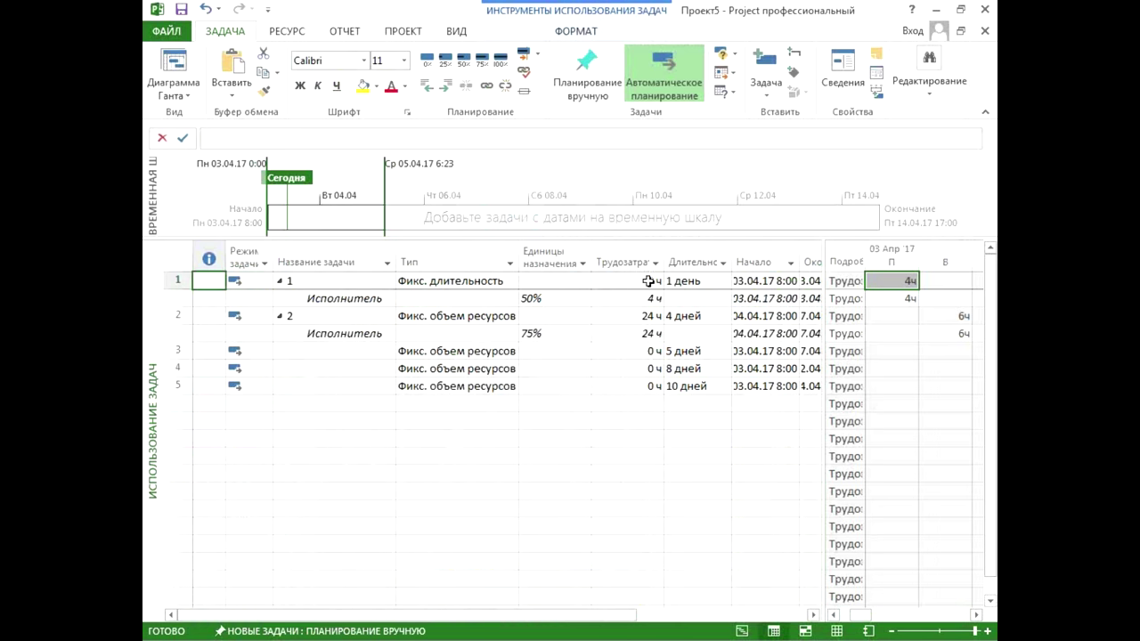
Step: Review the Длительность and Единицы назначения columns and Исполнитель's units on tasks 1 and 2
{"action": "left_click", "coordinate": [693, 260]}
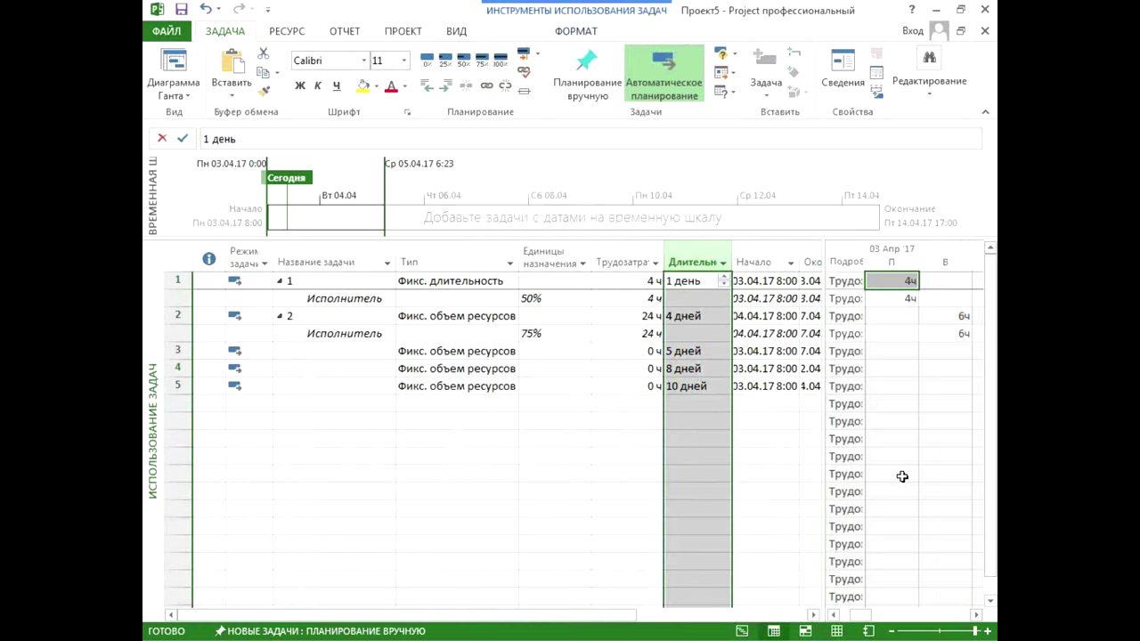
{"action": "left_click", "coordinate": [552, 258]}
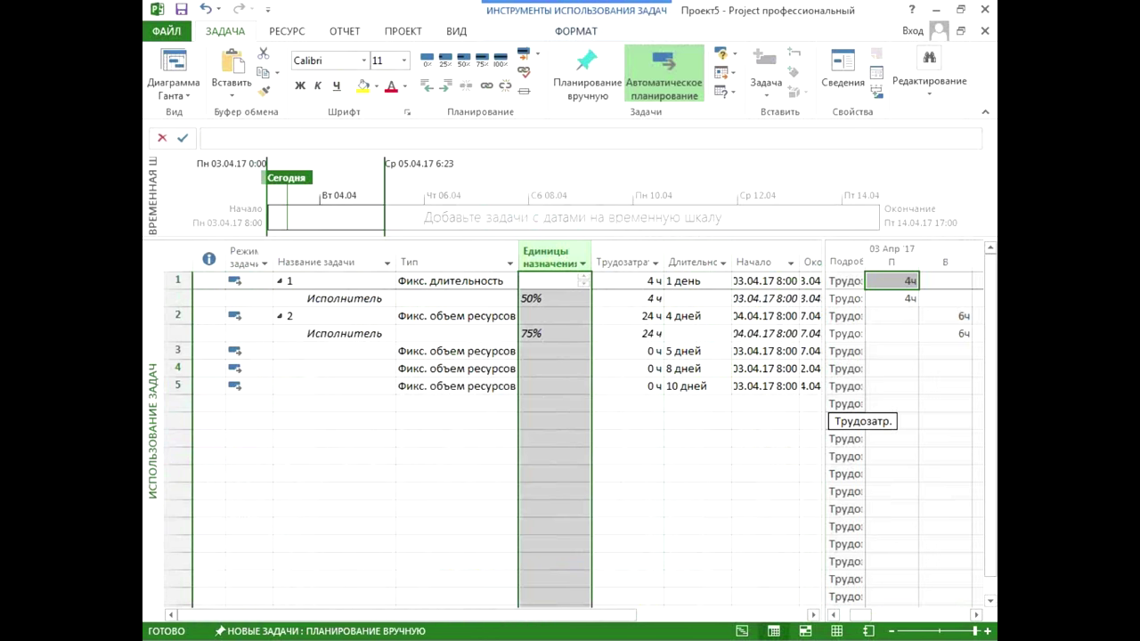
{"action": "left_click", "coordinate": [525, 330]}
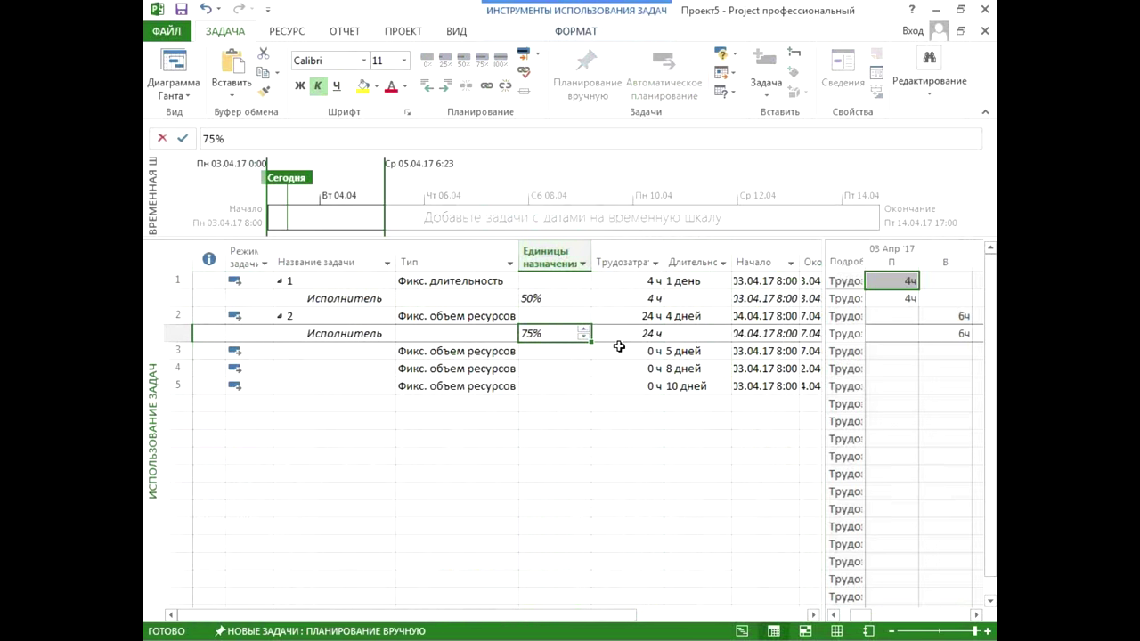
{"action": "left_click", "coordinate": [550, 297]}
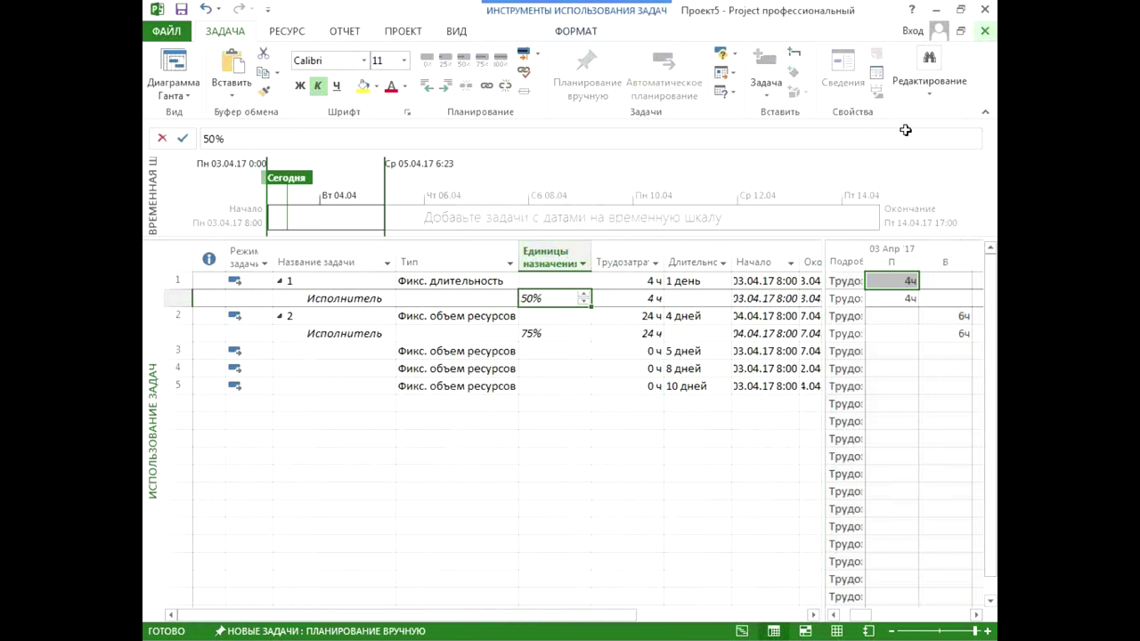
Step: Close the current project, create a new blank project and widen its table area to reveal the Окончание column
{"action": "left_click", "coordinate": [986, 32]}
{"action": "left_click", "coordinate": [564, 381]}
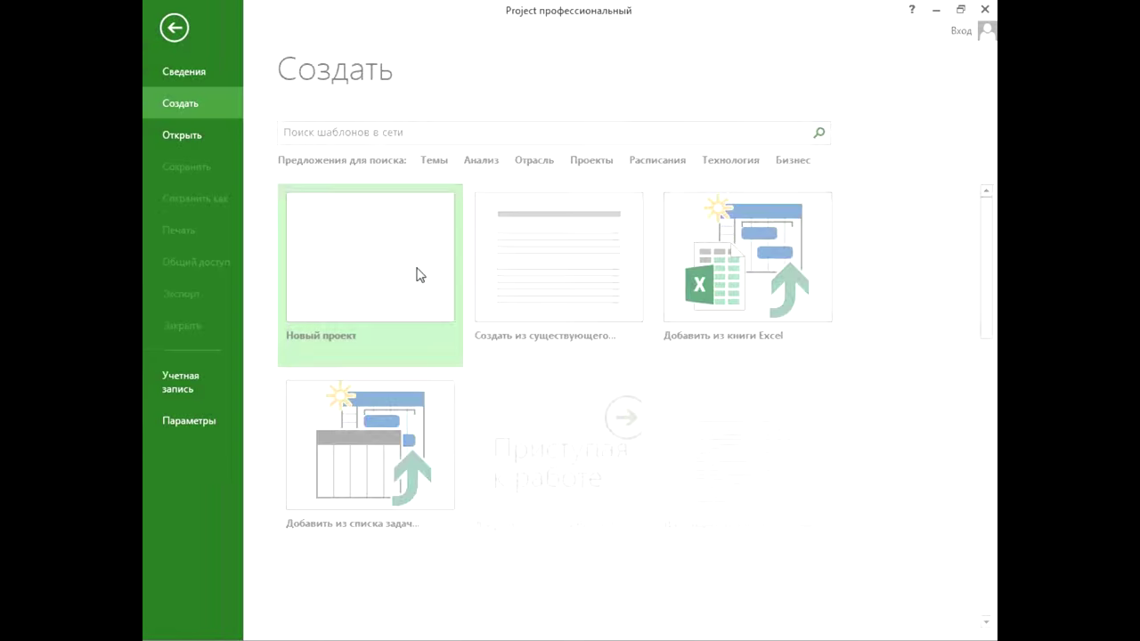
{"action": "left_click", "coordinate": [360, 250]}
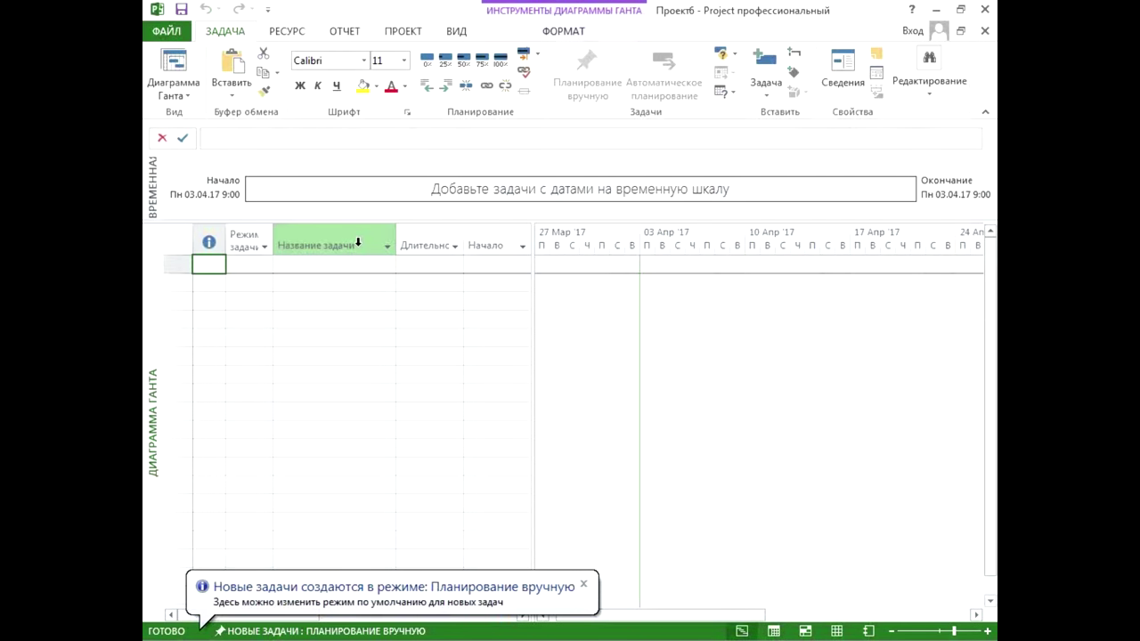
{"action": "left_click_drag", "start_coordinate": [532, 379], "coordinate": [632, 384]}
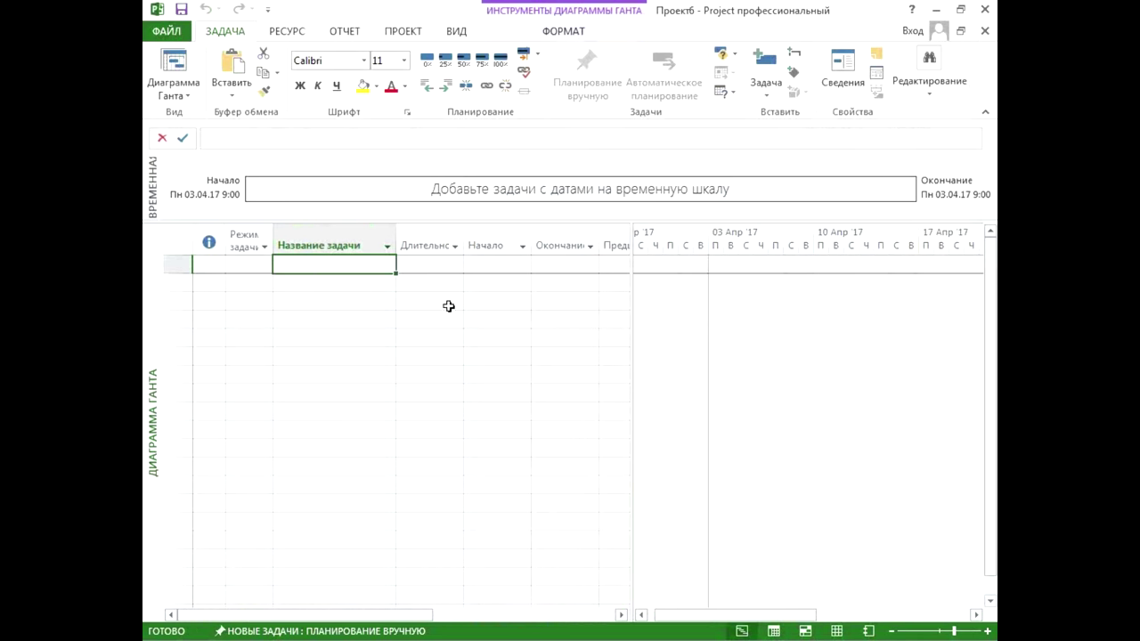
Step: Create a first task with Автоматическое планирование mode and a duration of 10 days
{"action": "left_click", "coordinate": [253, 263]}
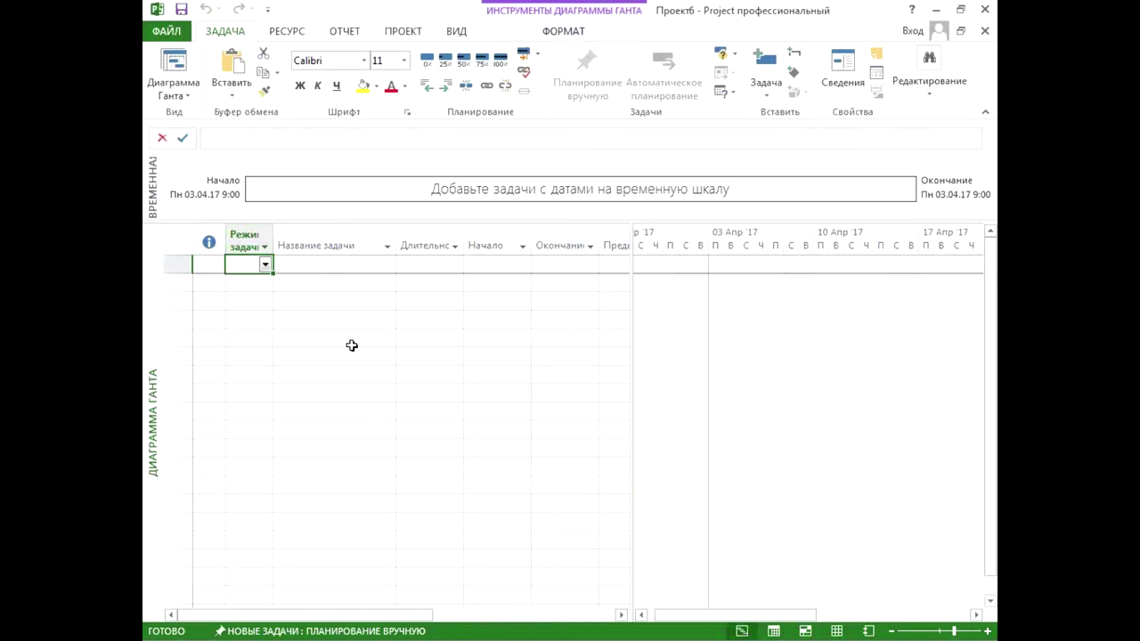
{"action": "left_click", "coordinate": [265, 264]}
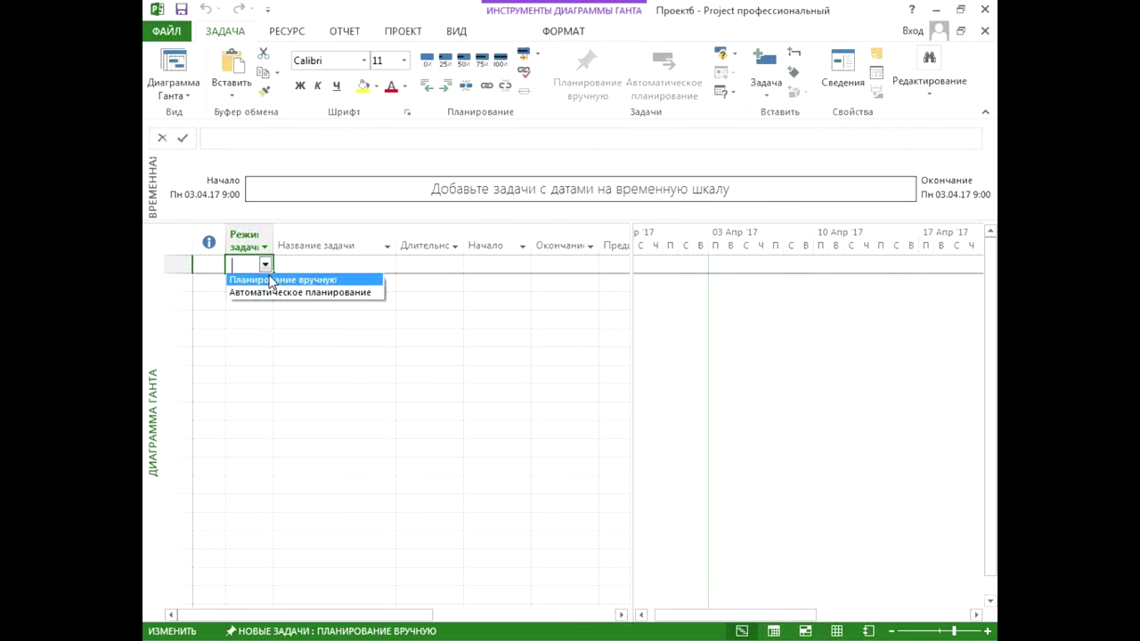
{"action": "left_click", "coordinate": [269, 290]}
{"action": "left_click", "coordinate": [454, 272]}
{"action": "type", "text": "10"}
{"action": "key", "text": "Return"}
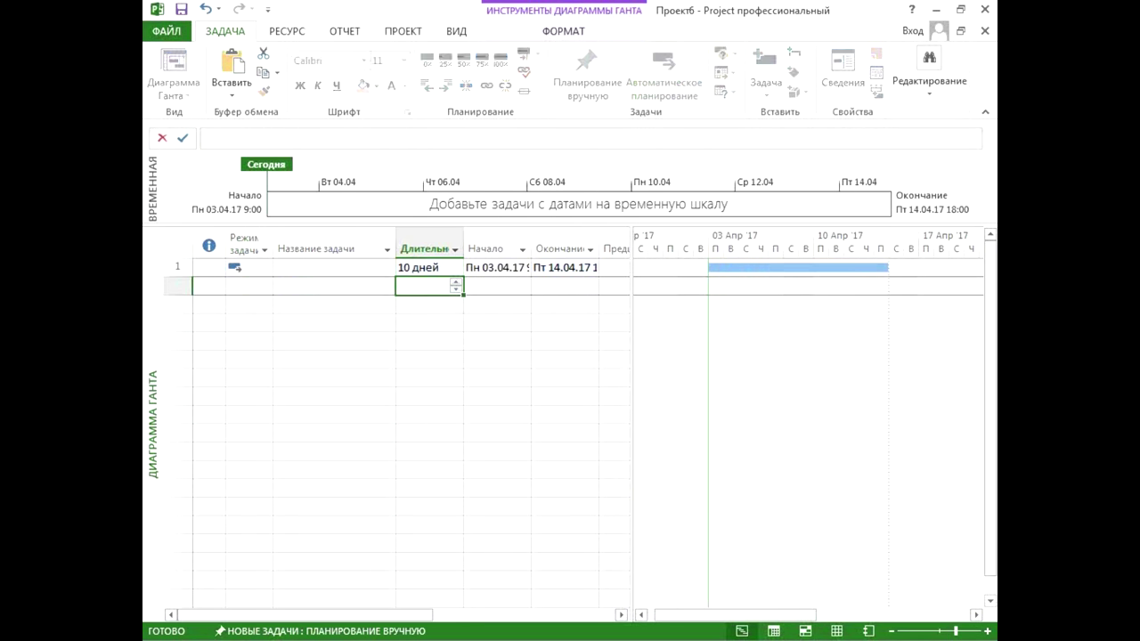
Step: Open the Лист ресурсов view and add a resource named Ресурс
{"action": "right_click", "coordinate": [153, 312]}
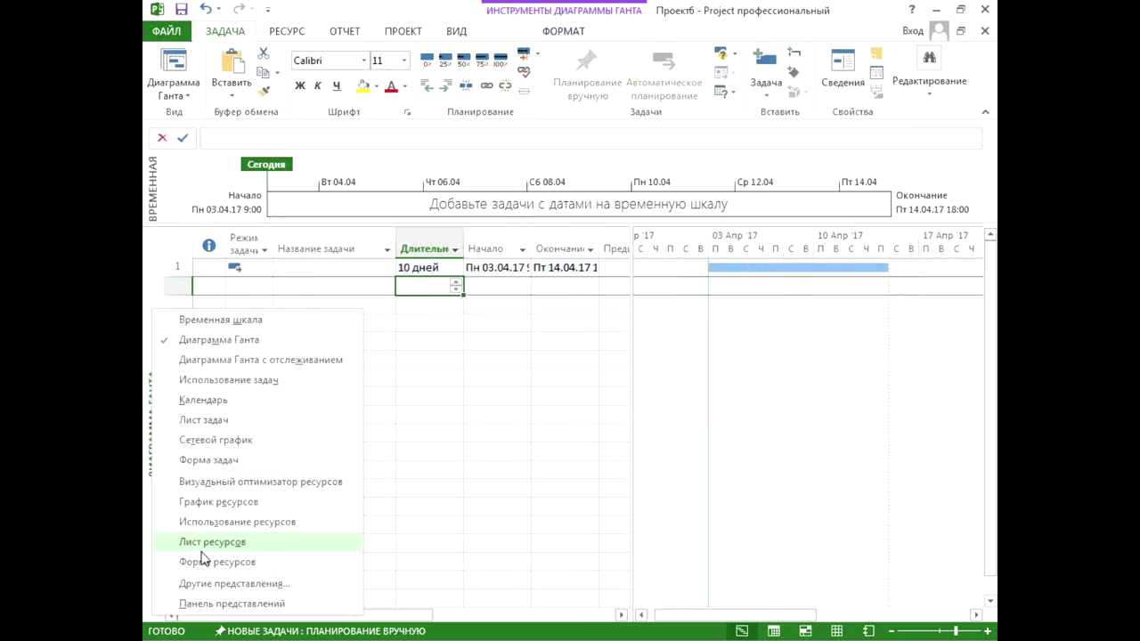
{"action": "left_click", "coordinate": [213, 544]}
{"action": "key", "text": "Right"}
{"action": "type", "text": "Ресурс"}
{"action": "key", "text": "Return"}
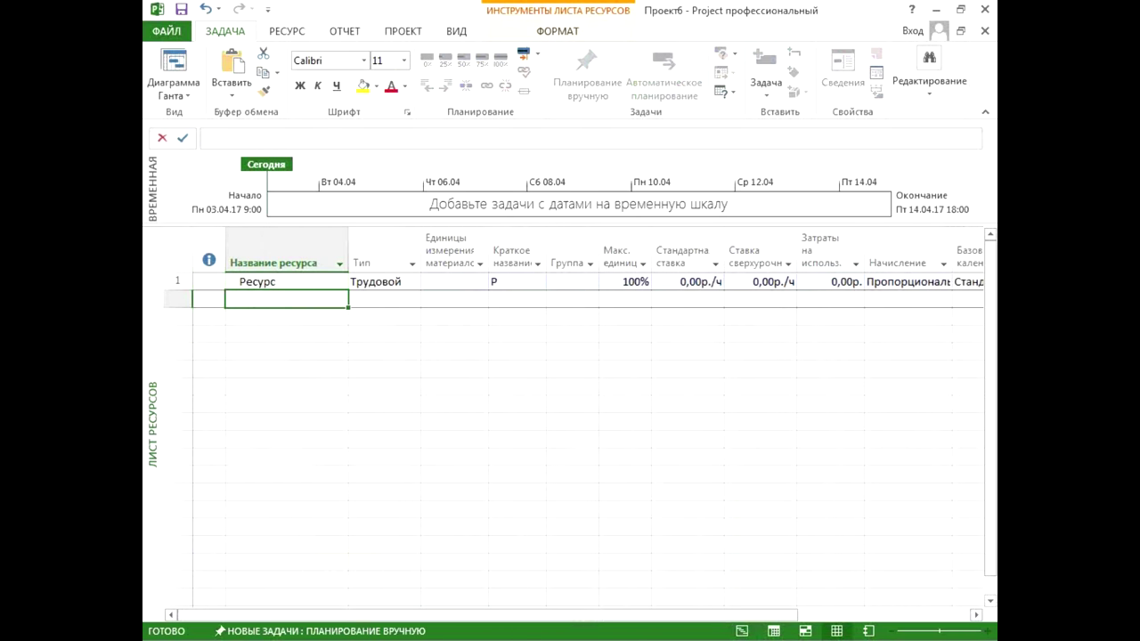
Step: Set Ресурс's standard rate to 1 р./ч and its overtime rate to 2 р./ч
{"action": "left_click", "coordinate": [708, 281]}
{"action": "type", "text": "1"}
{"action": "key", "text": "Tab"}
{"action": "type", "text": "2"}
{"action": "key", "text": "Return"}
Step: Return to the Диаграмма Ганта view and assign Ресурс to task 1
{"action": "right_click", "coordinate": [157, 299]}
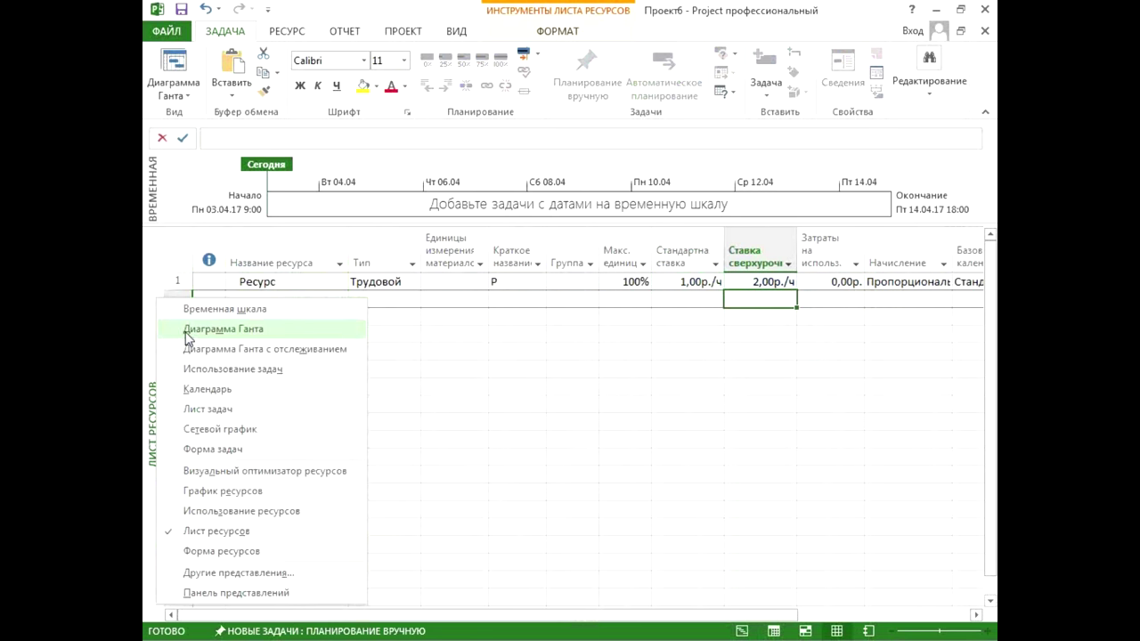
{"action": "left_click", "coordinate": [187, 329]}
{"action": "left_click", "coordinate": [375, 267]}
{"action": "left_click", "coordinate": [285, 31]}
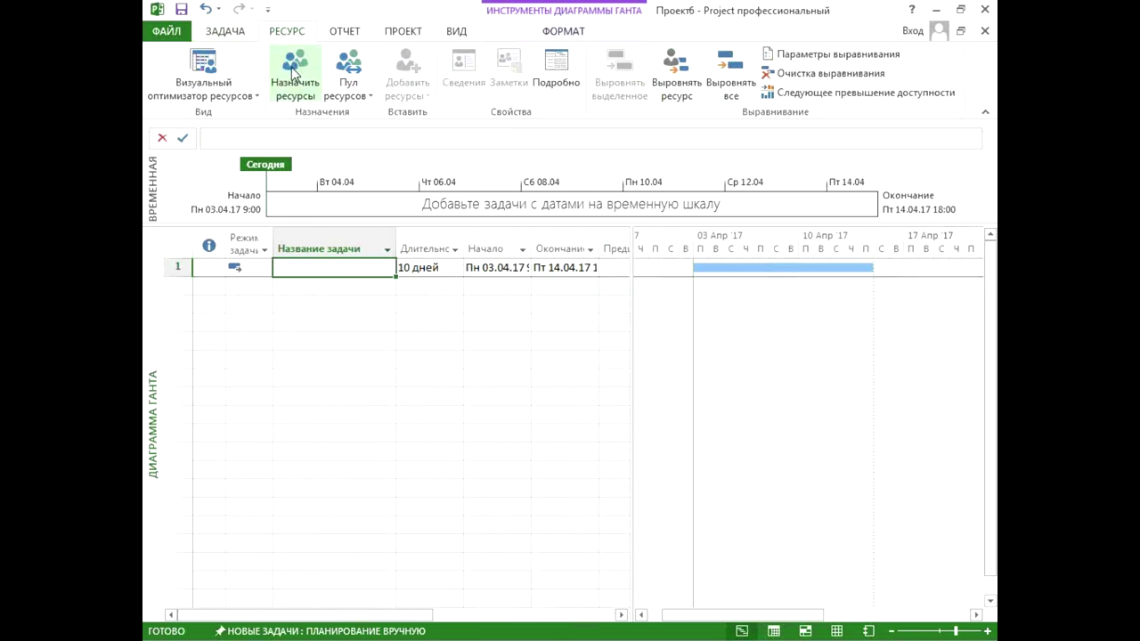
{"action": "left_click", "coordinate": [322, 85]}
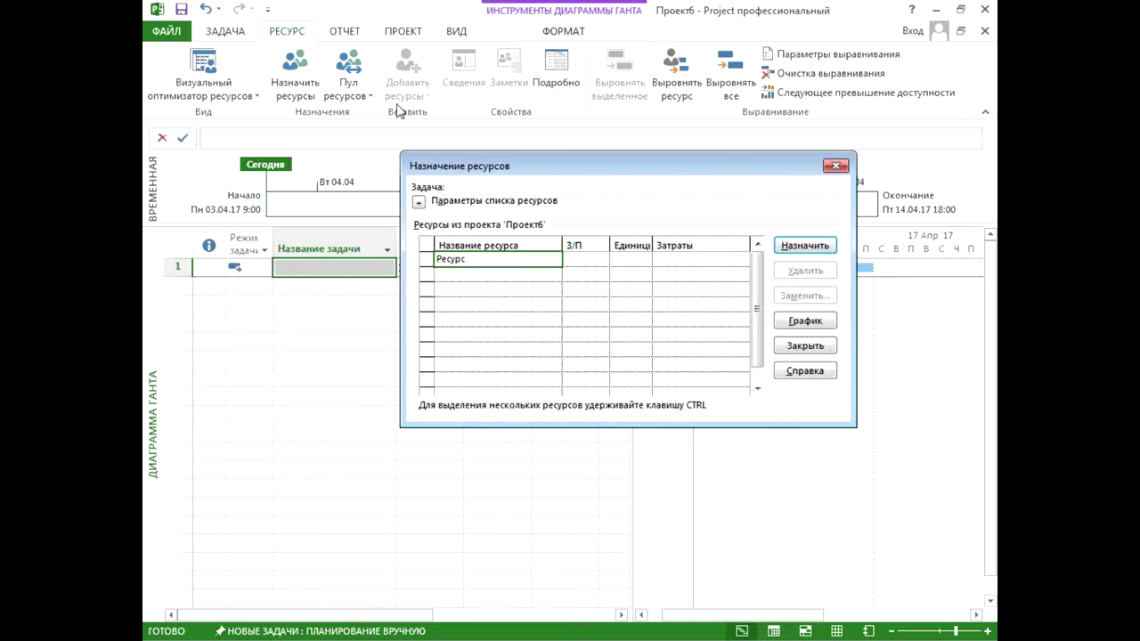
{"action": "left_click", "coordinate": [812, 249]}
{"action": "left_click", "coordinate": [835, 166]}
Step: Set the baseline plan for the project
{"action": "left_click", "coordinate": [403, 31]}
{"action": "left_click", "coordinate": [556, 73]}
{"action": "left_click", "coordinate": [588, 96]}
{"action": "left_click", "coordinate": [629, 449]}
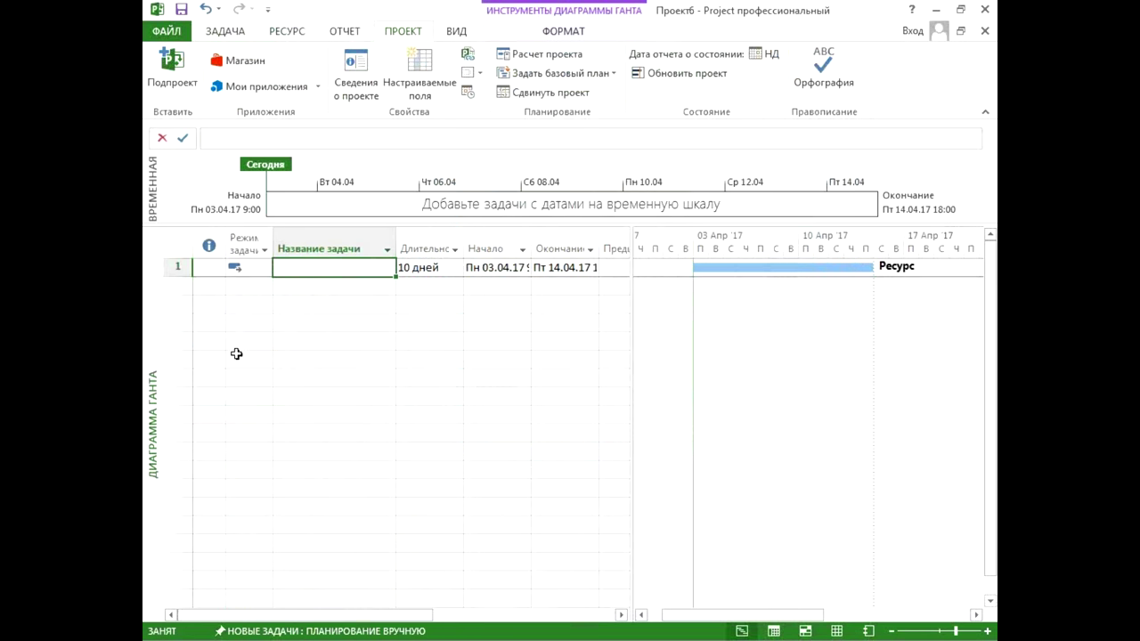
Step: Switch to the Использование задач view, insert the % завершения column before Трудозатраты and widen the table area
{"action": "right_click", "coordinate": [157, 287]}
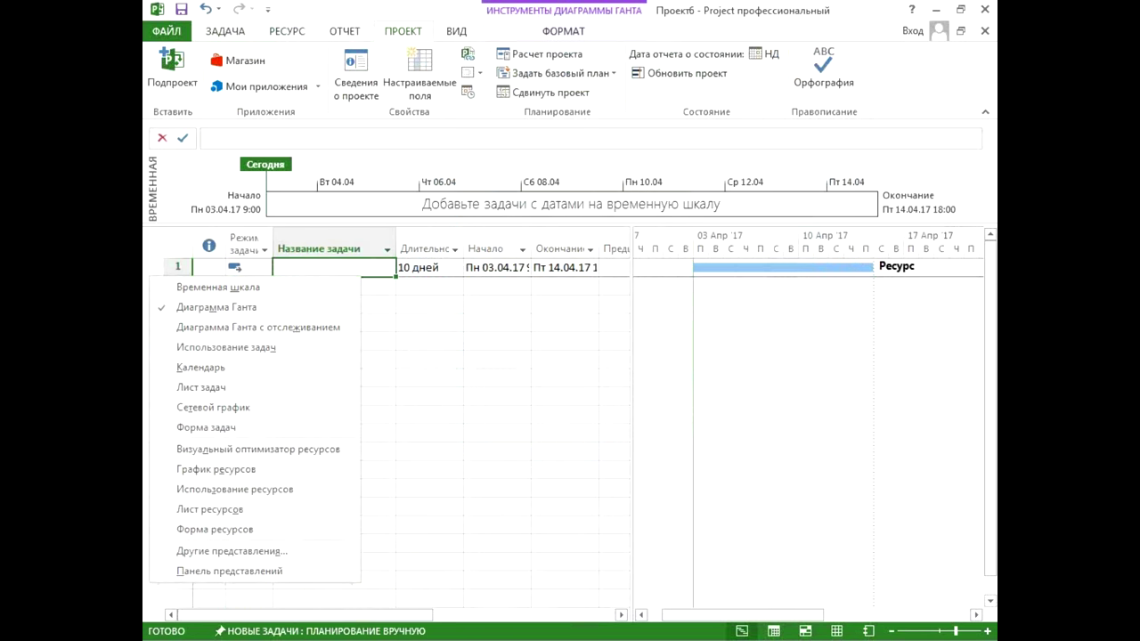
{"action": "left_click", "coordinate": [251, 349]}
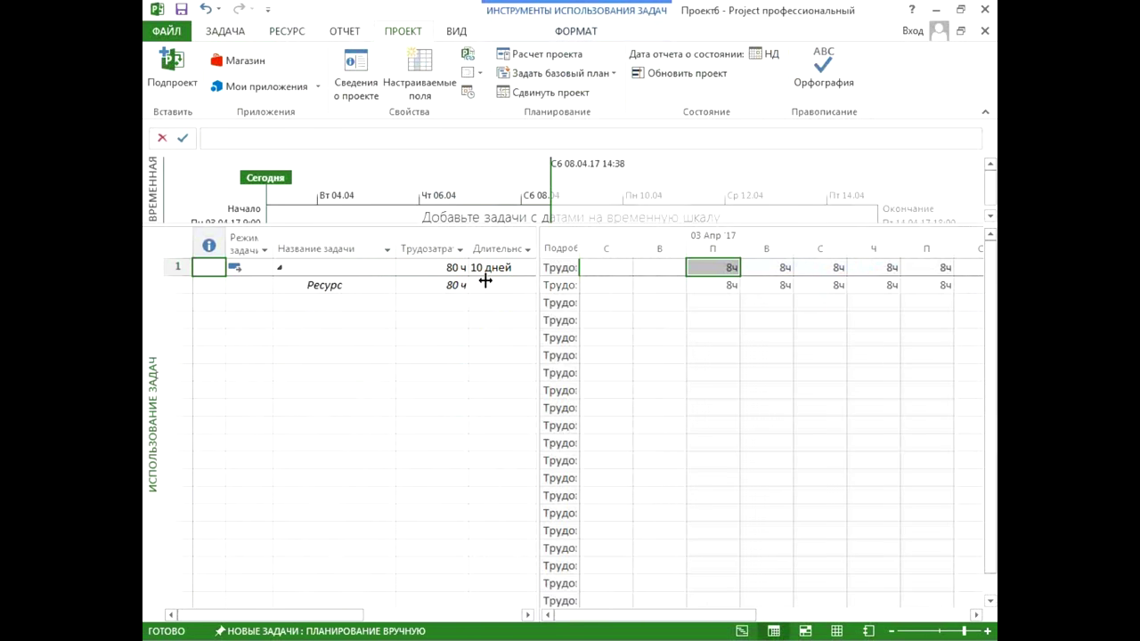
{"action": "right_click", "coordinate": [436, 247]}
{"action": "left_click", "coordinate": [472, 356]}
{"action": "type", "text": "%"}
{"action": "key", "text": "Return"}
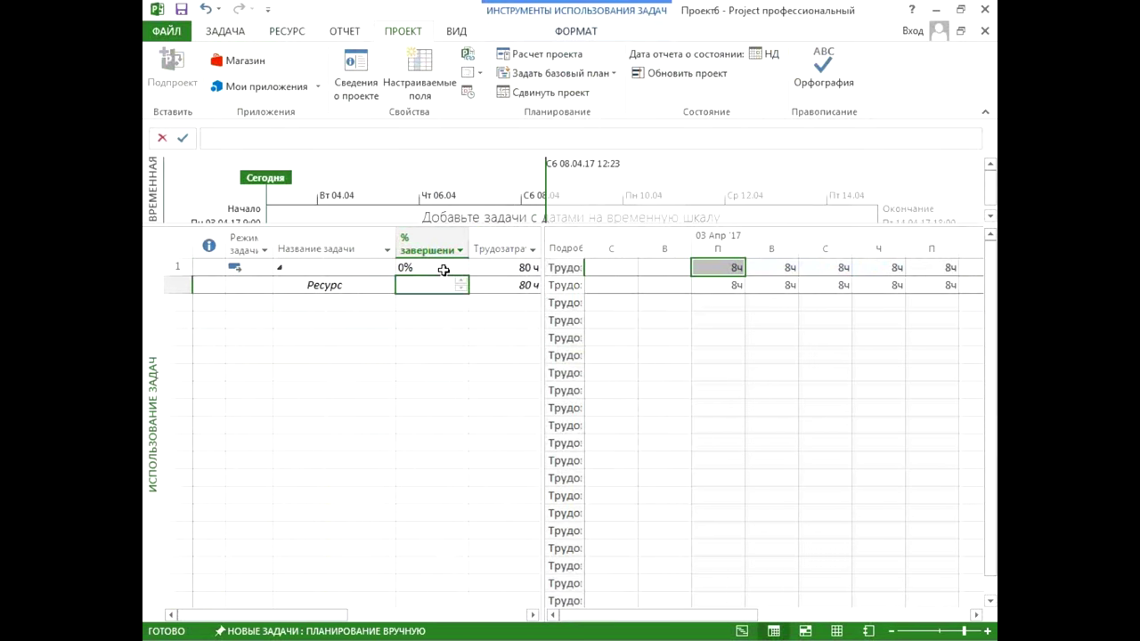
{"action": "left_click", "coordinate": [444, 270]}
{"action": "left_click_drag", "start_coordinate": [545, 368], "coordinate": [588, 362]}
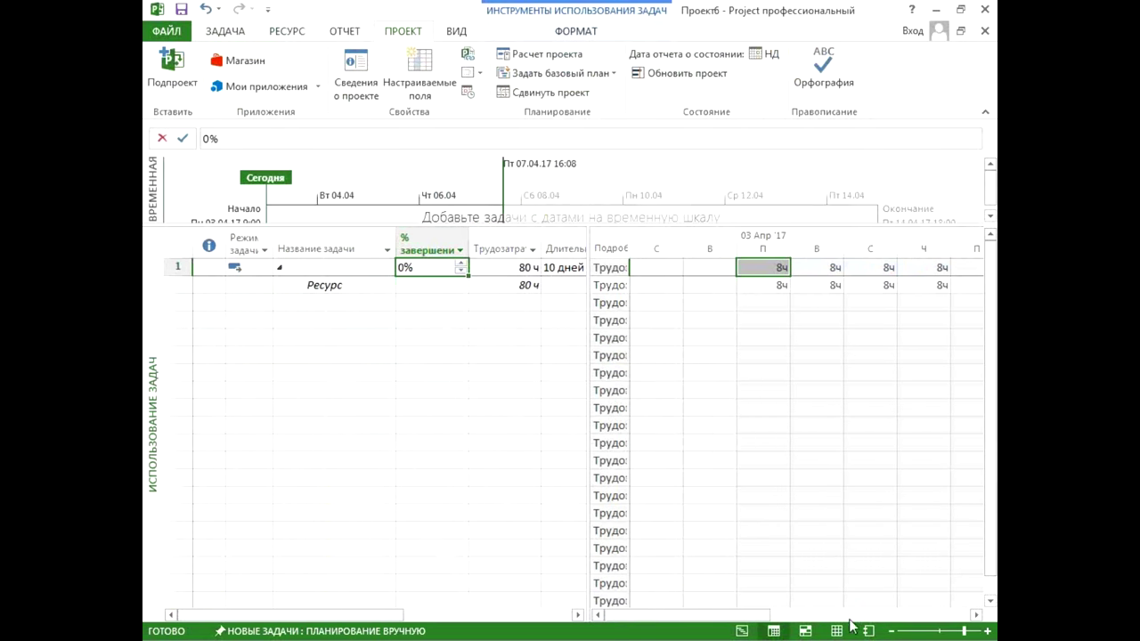
Step: Show the Фактические трудозатраты row in the time grid and enter 8 ч for Ресурс on Monday, Tuesday and Wednesday
{"action": "right_click", "coordinate": [698, 389]}
{"action": "left_click", "coordinate": [728, 441]}
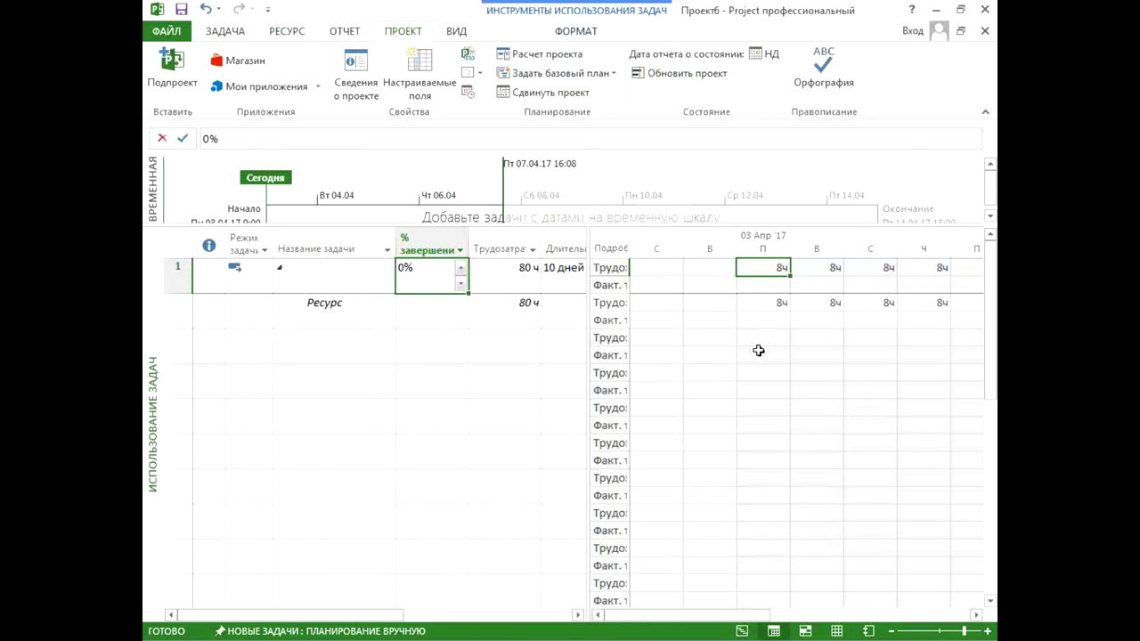
{"action": "left_click", "coordinate": [760, 319]}
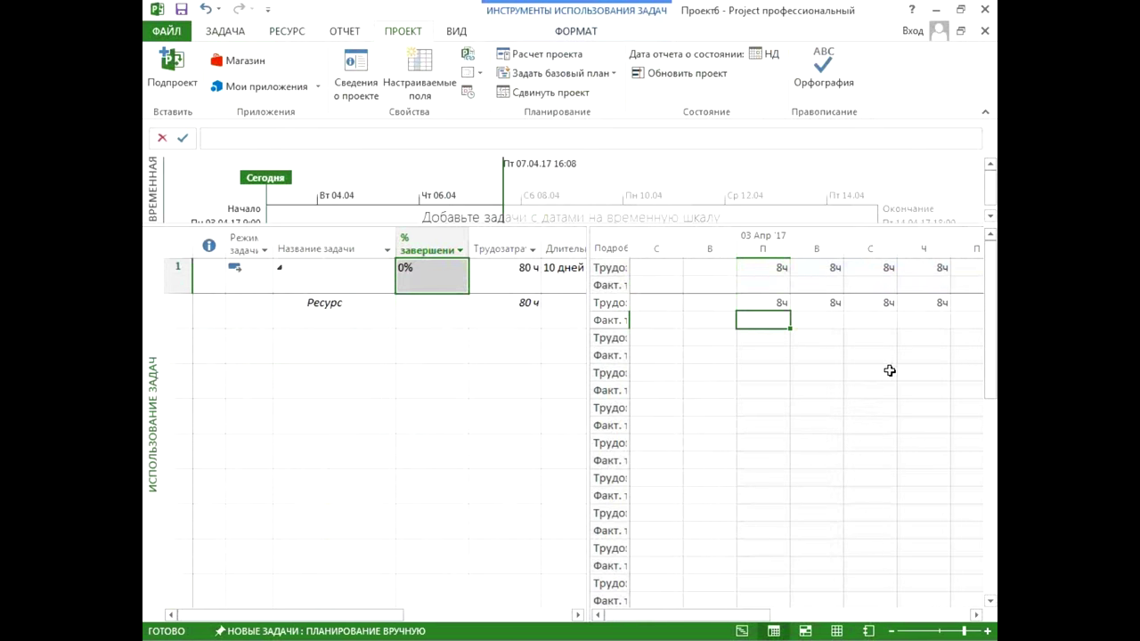
{"action": "type", "text": "8"}
{"action": "key", "text": "Tab"}
{"action": "type", "text": "8"}
{"action": "key", "text": "Tab"}
{"action": "type", "text": "8"}
{"action": "key", "text": "Tab"}
{"action": "left_click_drag", "start_coordinate": [759, 323], "coordinate": [891, 322]}
{"action": "left_click_drag", "start_coordinate": [789, 249], "coordinate": [781, 253]}
Step: Insert the Затраты column before % завершения
{"action": "right_click", "coordinate": [418, 237]}
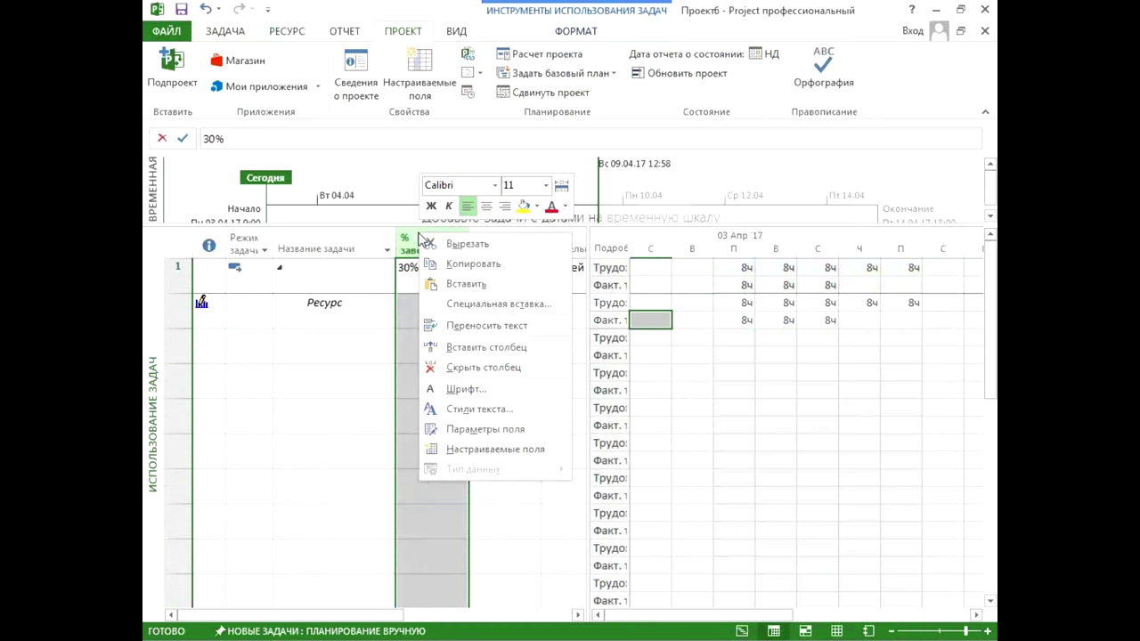
{"action": "left_click", "coordinate": [454, 347]}
{"action": "type", "text": "затраты"}
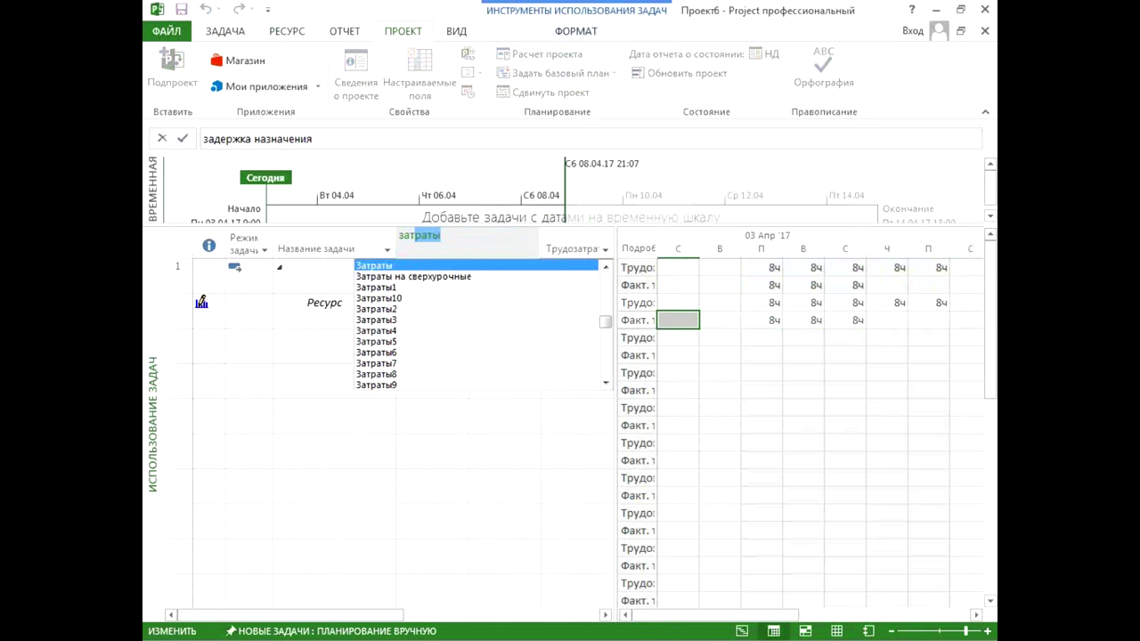
{"action": "key", "text": "Return"}
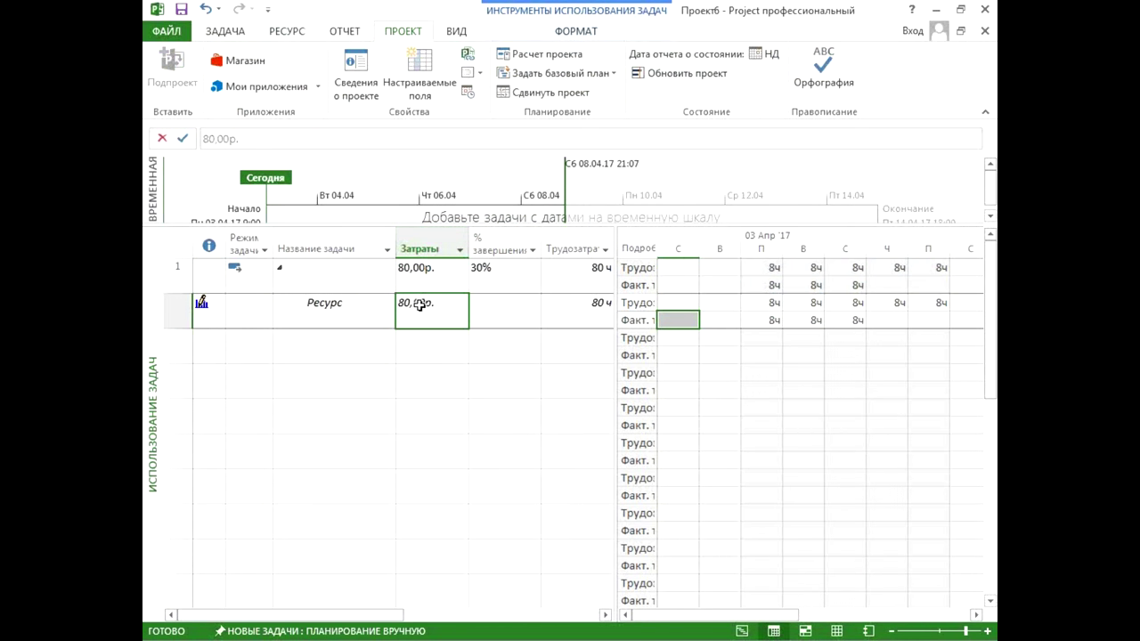
Step: Insert the Затраты на сверхурочные column before Затраты
{"action": "right_click", "coordinate": [429, 242]}
{"action": "left_click", "coordinate": [461, 360]}
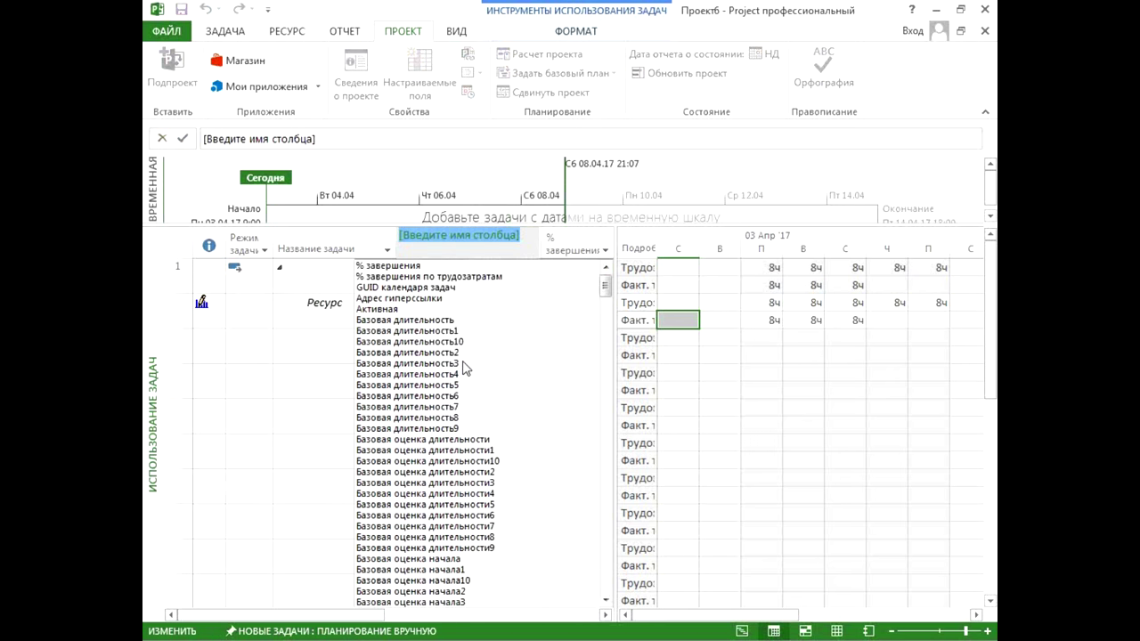
{"action": "type", "text": "затр"}
{"action": "key", "text": "Down"}
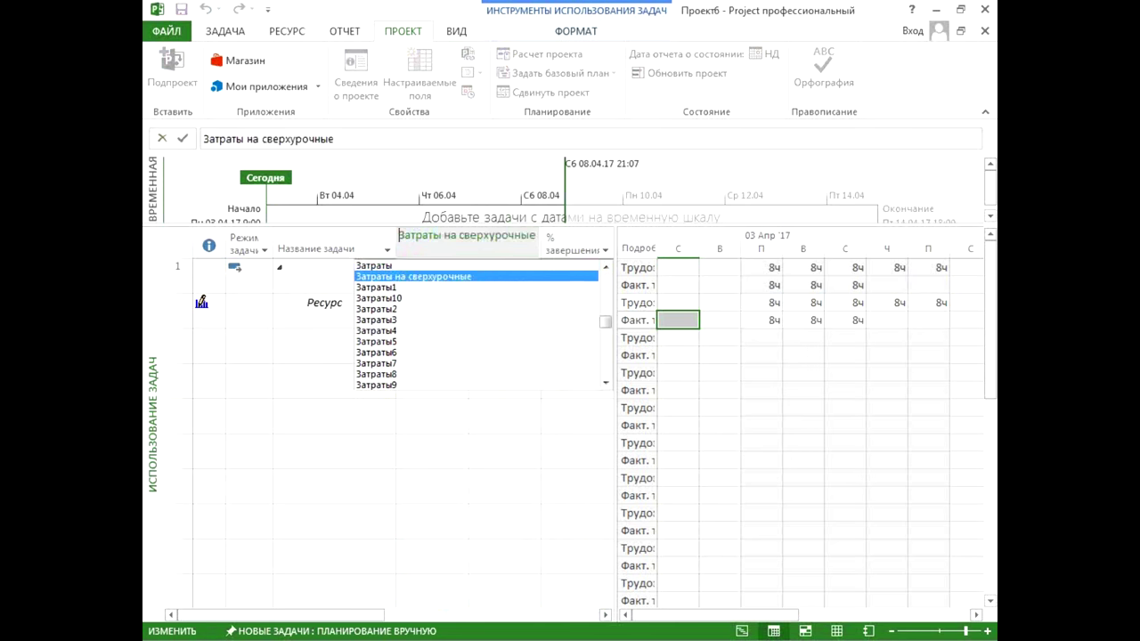
{"action": "key", "text": "Return"}
{"action": "key", "text": "Right"}
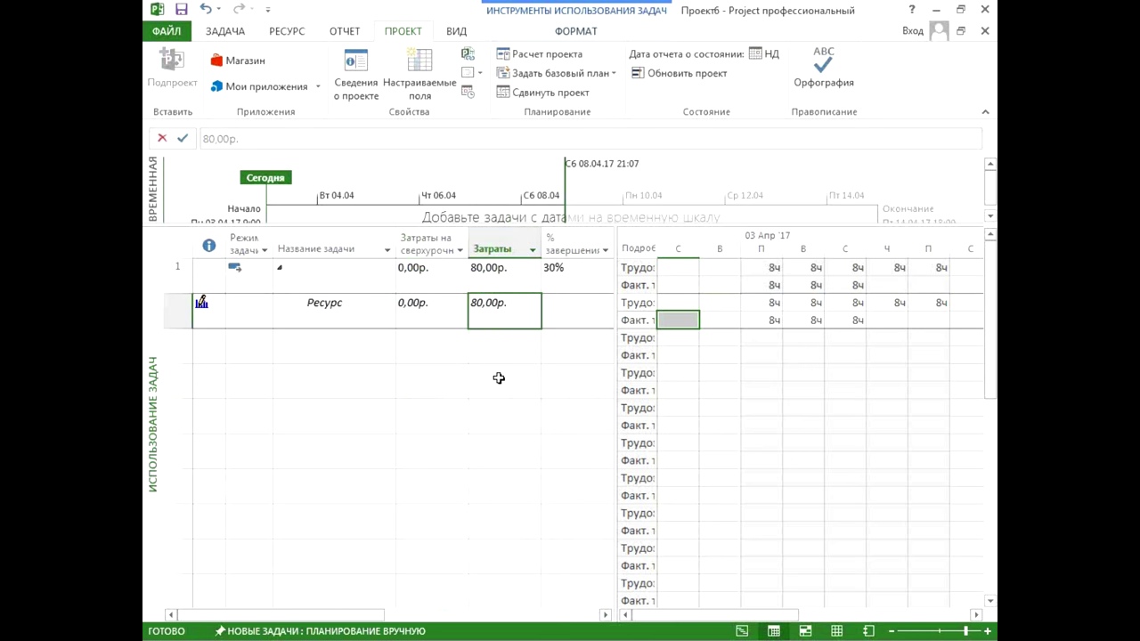
Step: Insert the Фактические затраты column before Затраты and review Ресурс's actual work from Monday to Wednesday
{"action": "right_click", "coordinate": [516, 249]}
{"action": "left_click", "coordinate": [549, 363]}
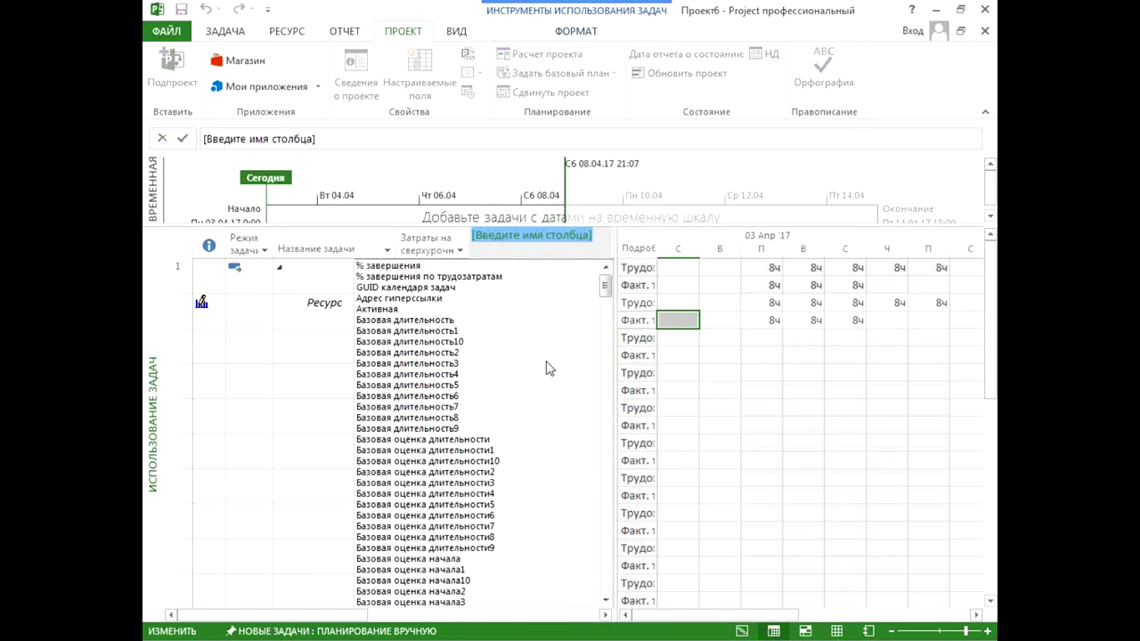
{"action": "type", "text": "факт. сверхурочн. тр-затраты"}
{"action": "key", "text": "Down"}
{"action": "key", "text": "Down"}
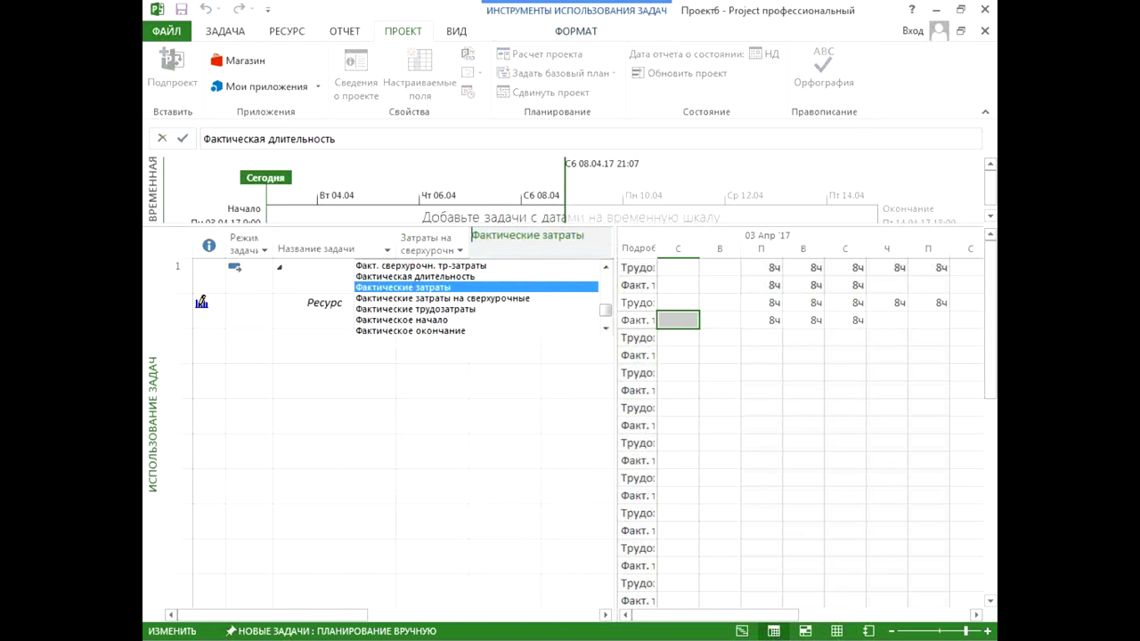
{"action": "key", "text": "Return"}
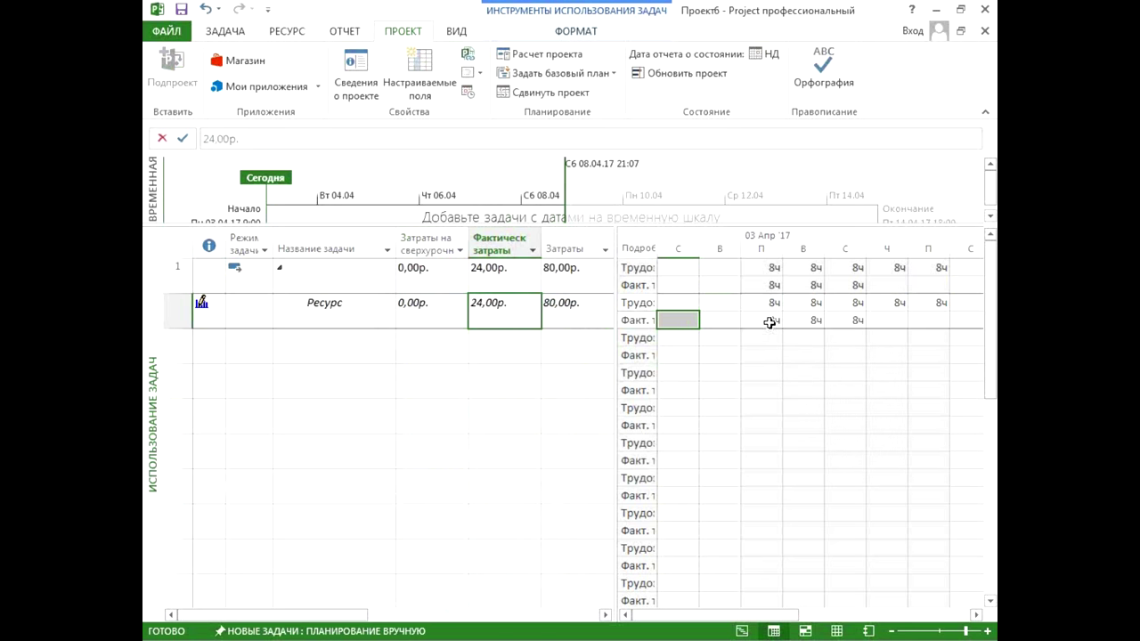
{"action": "left_click_drag", "start_coordinate": [771, 320], "coordinate": [853, 318]}
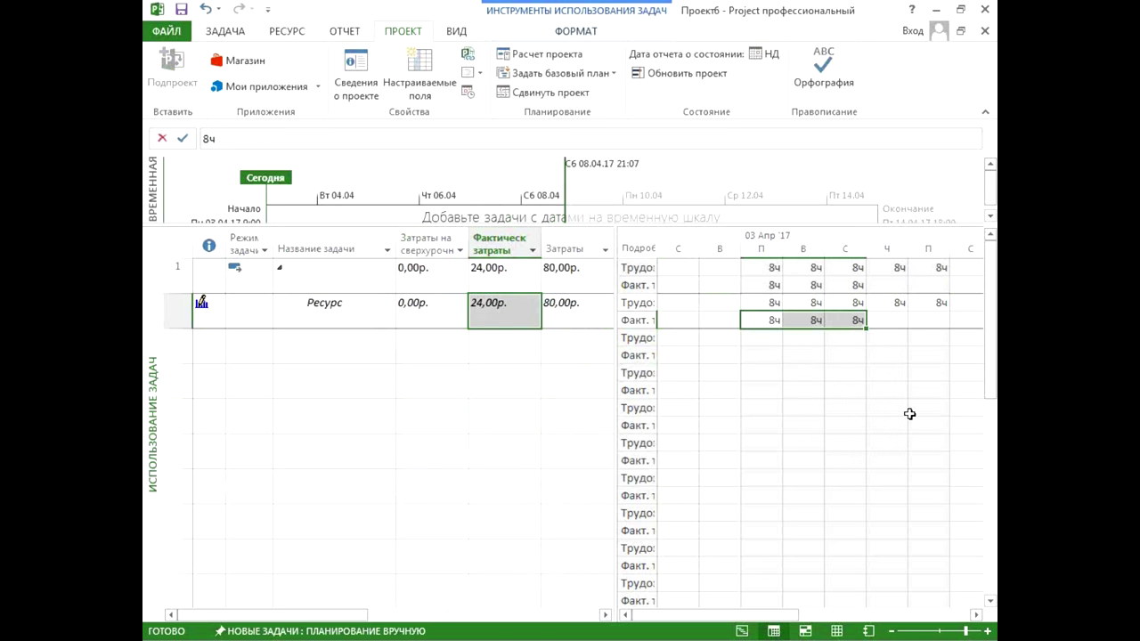
Step: Insert the Оставшиеся затраты column before Фактические затраты and widen the table area to reveal the Затраты column
{"action": "right_click", "coordinate": [506, 242]}
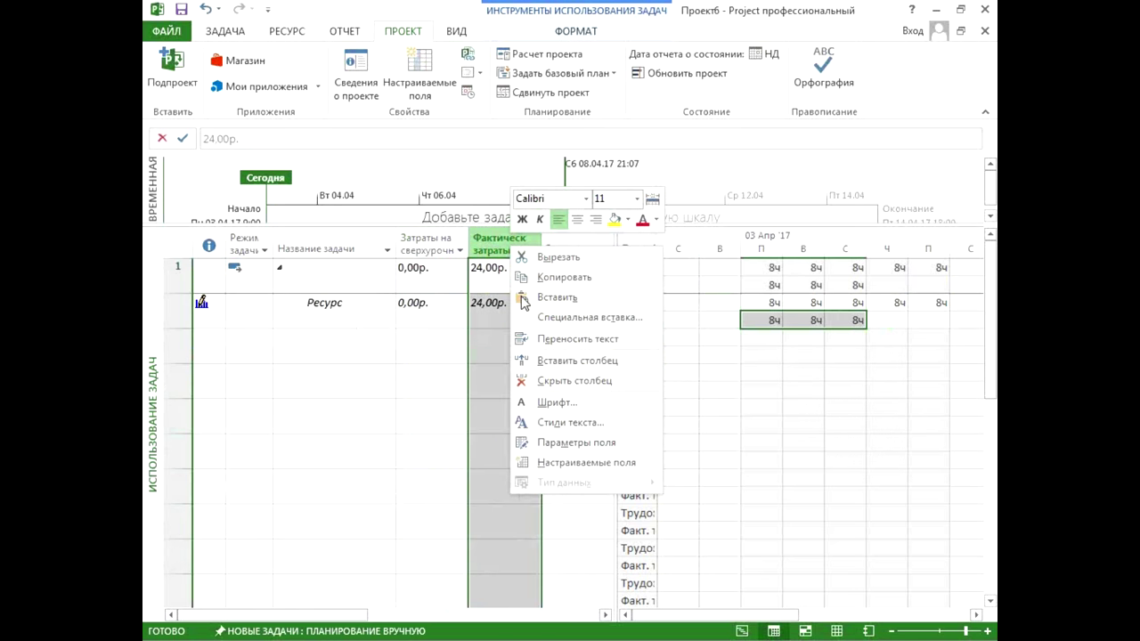
{"action": "left_click", "coordinate": [538, 361]}
{"action": "type", "text": "оставшаяся длительность"}
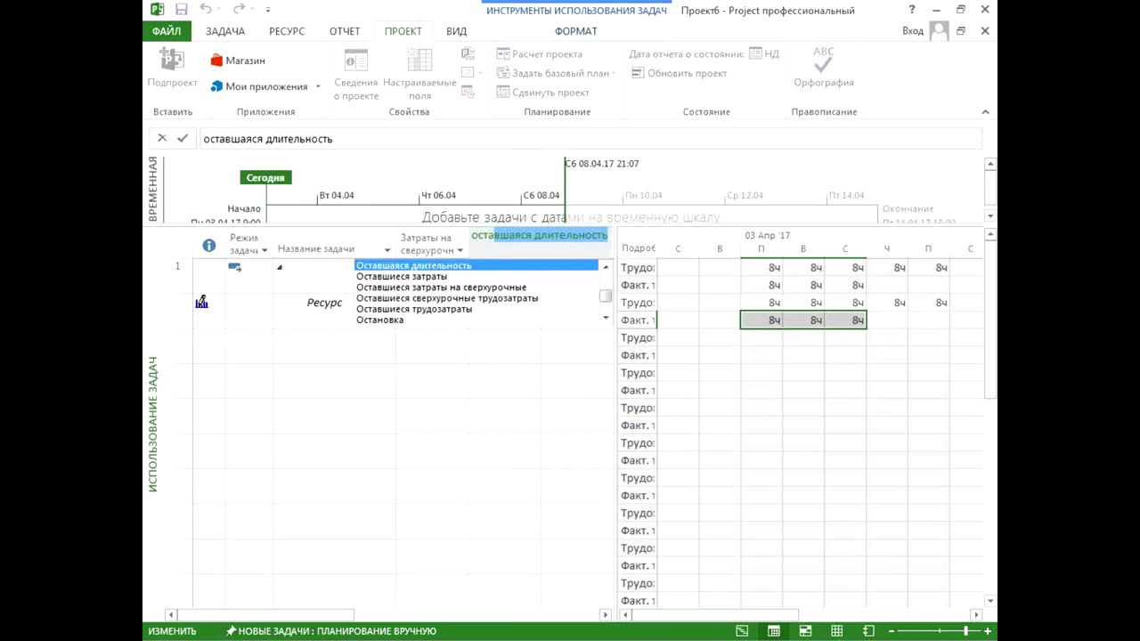
{"action": "key", "text": "Down"}
{"action": "key", "text": "Return"}
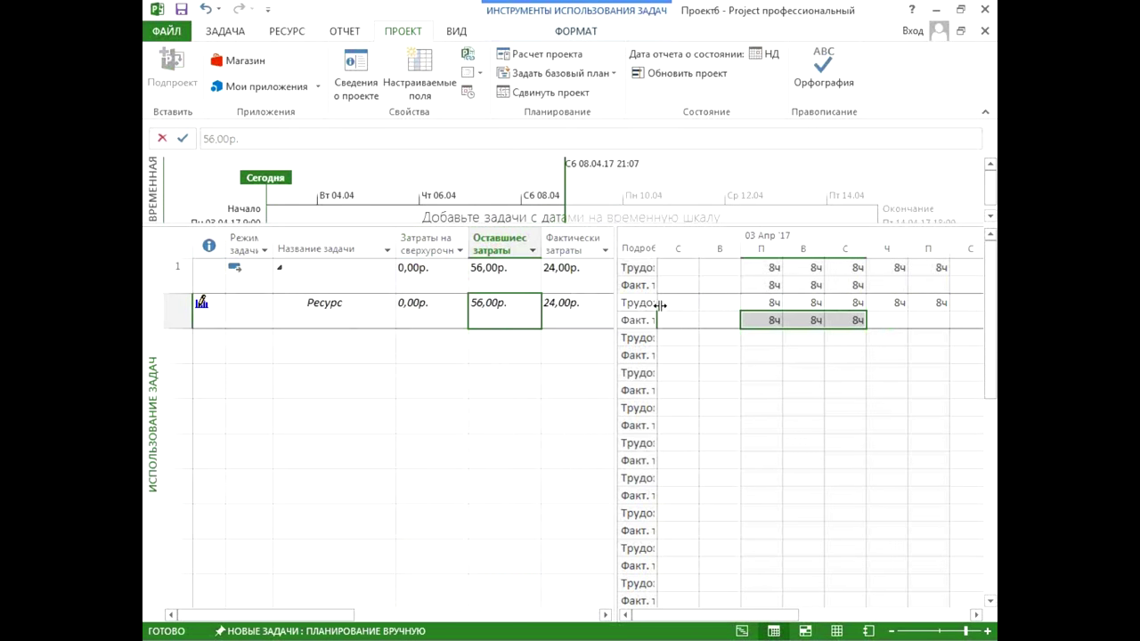
{"action": "left_click_drag", "start_coordinate": [660, 306], "coordinate": [706, 306]}
{"action": "left_click_drag", "start_coordinate": [775, 610], "coordinate": [796, 613]}
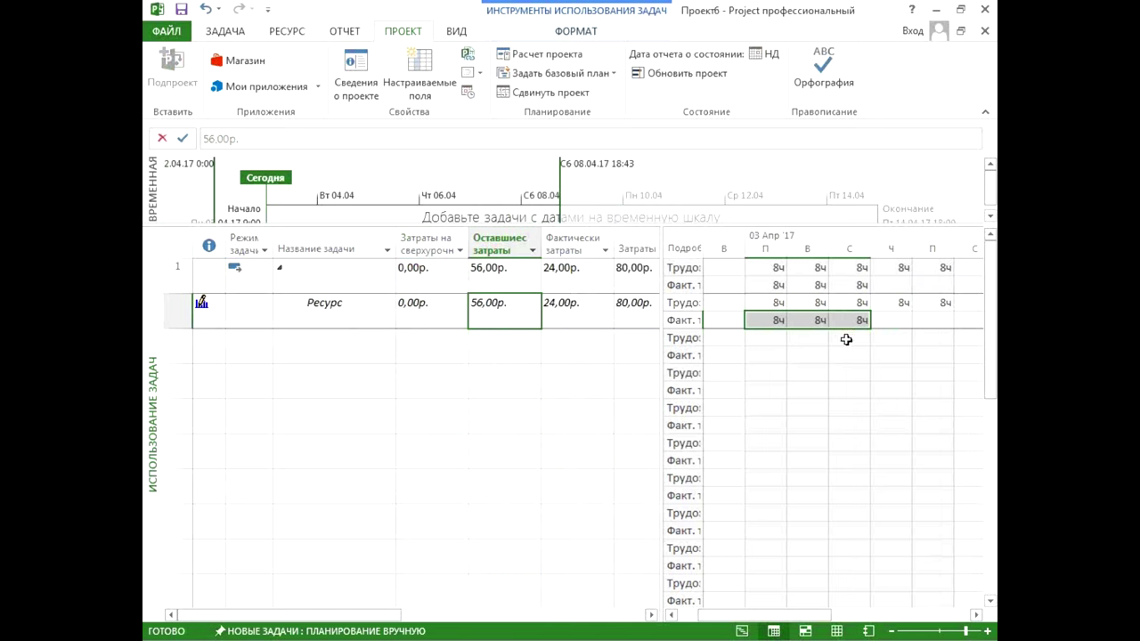
Step: Add the Факт. сверхурочн. тр-затраты field to the timephased details of the task usage view
{"action": "left_click", "coordinate": [901, 324]}
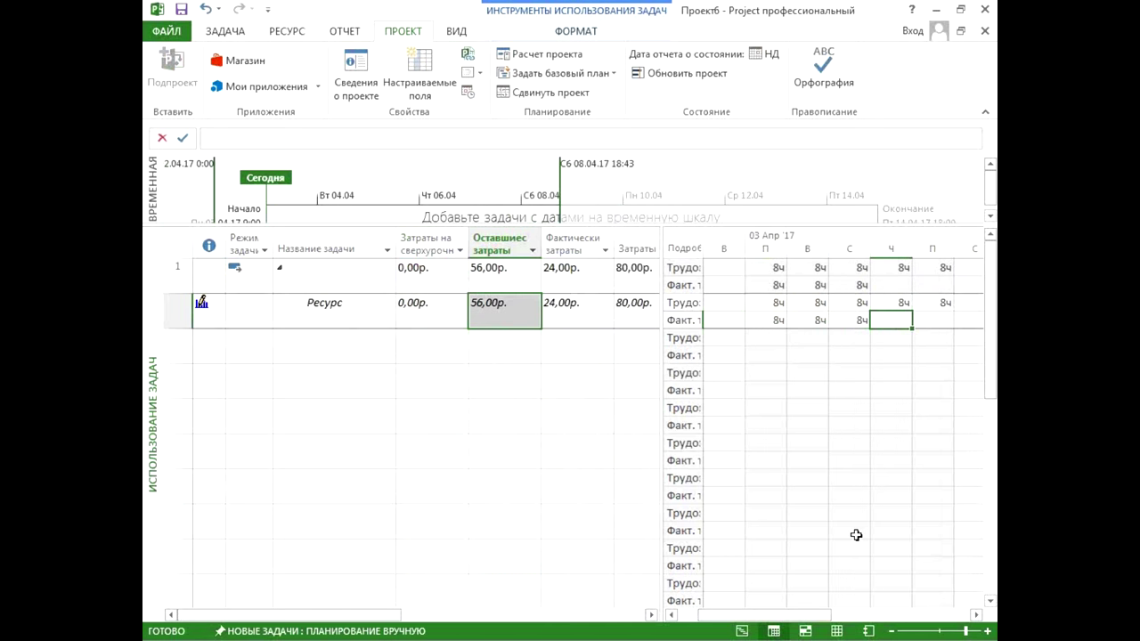
{"action": "left_click", "coordinate": [976, 614]}
{"action": "left_click", "coordinate": [975, 614]}
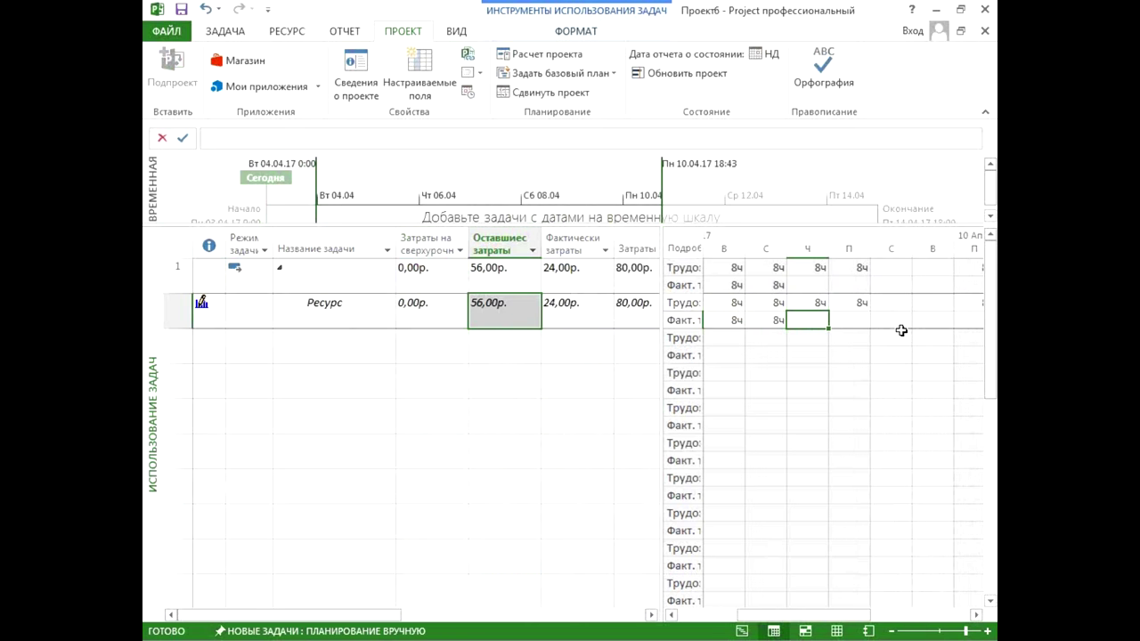
{"action": "right_click", "coordinate": [836, 377]}
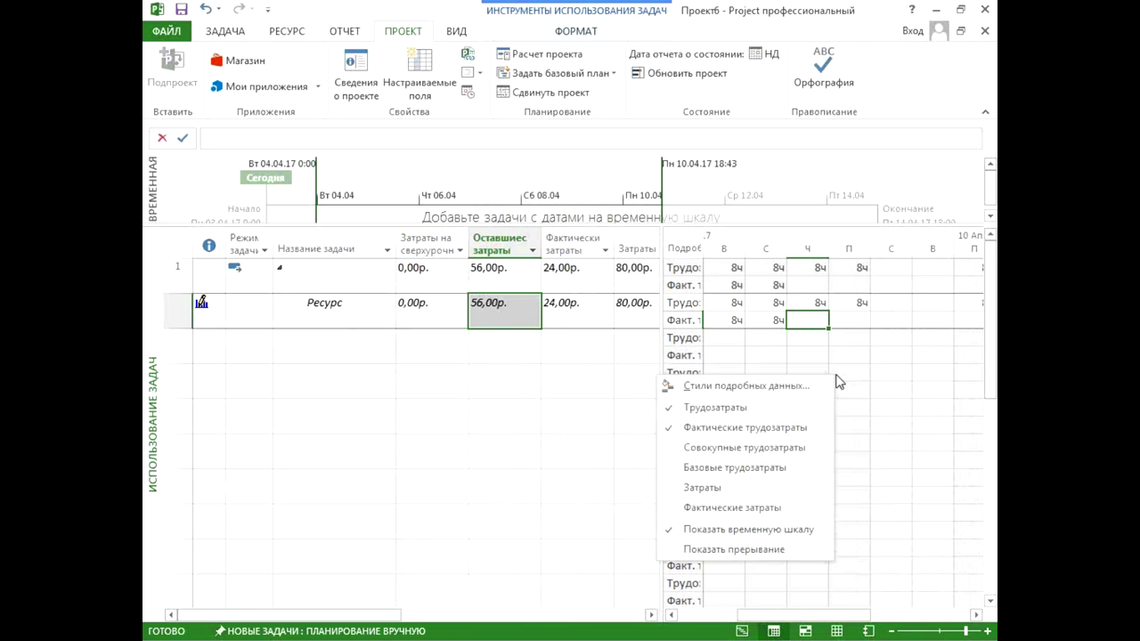
{"action": "left_click", "coordinate": [812, 386]}
{"action": "left_click", "coordinate": [412, 327]}
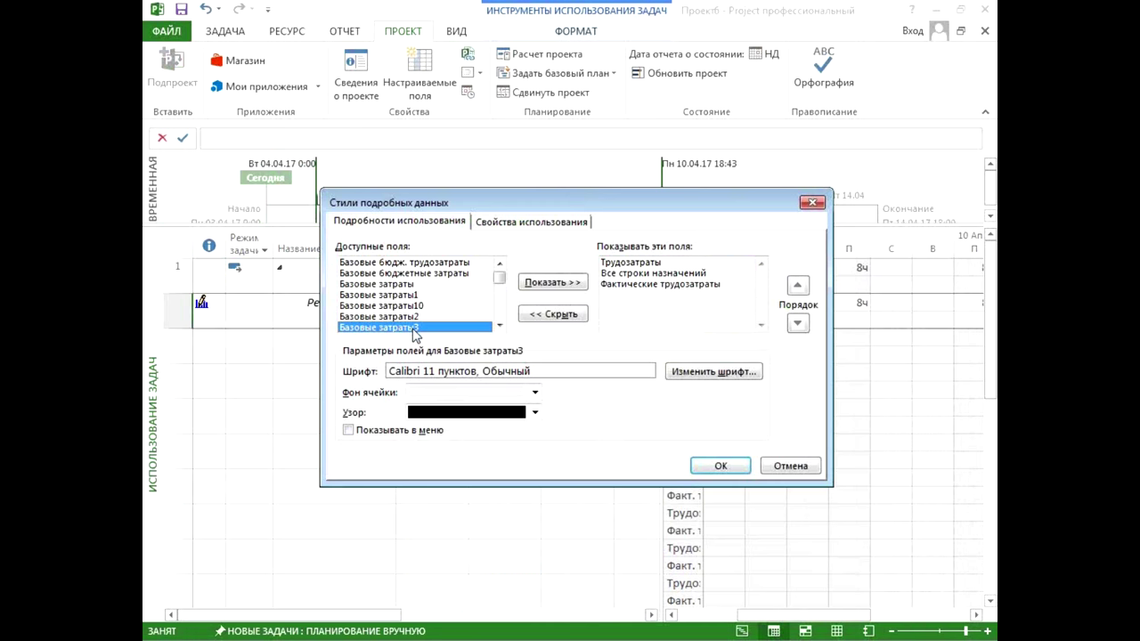
{"action": "key", "text": "Cyrillic_ef"}
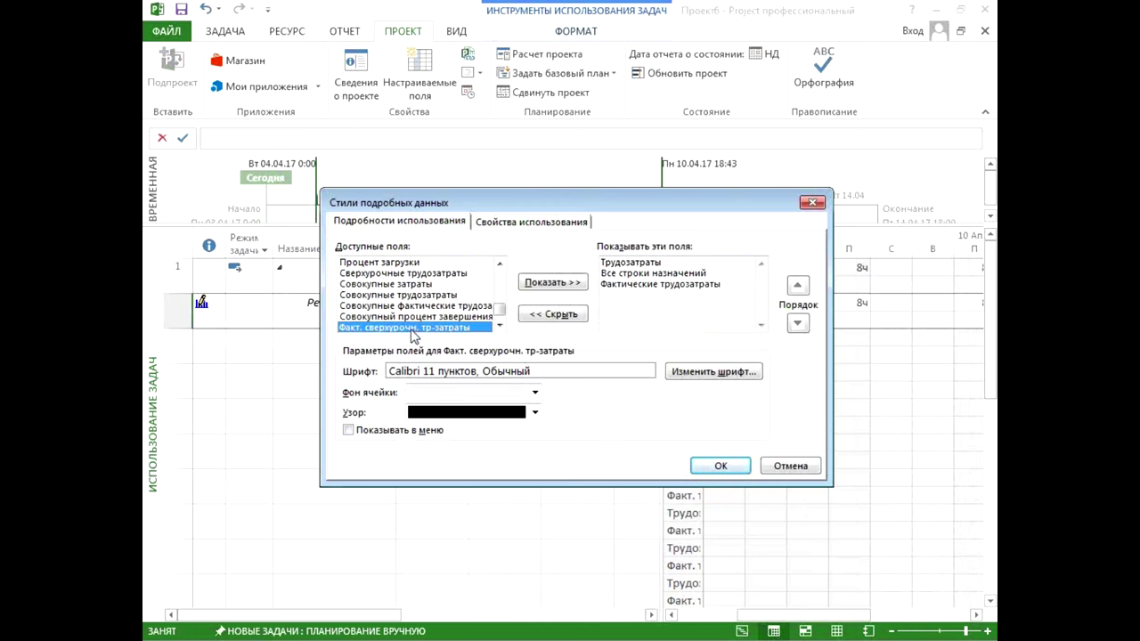
{"action": "left_click", "coordinate": [571, 287]}
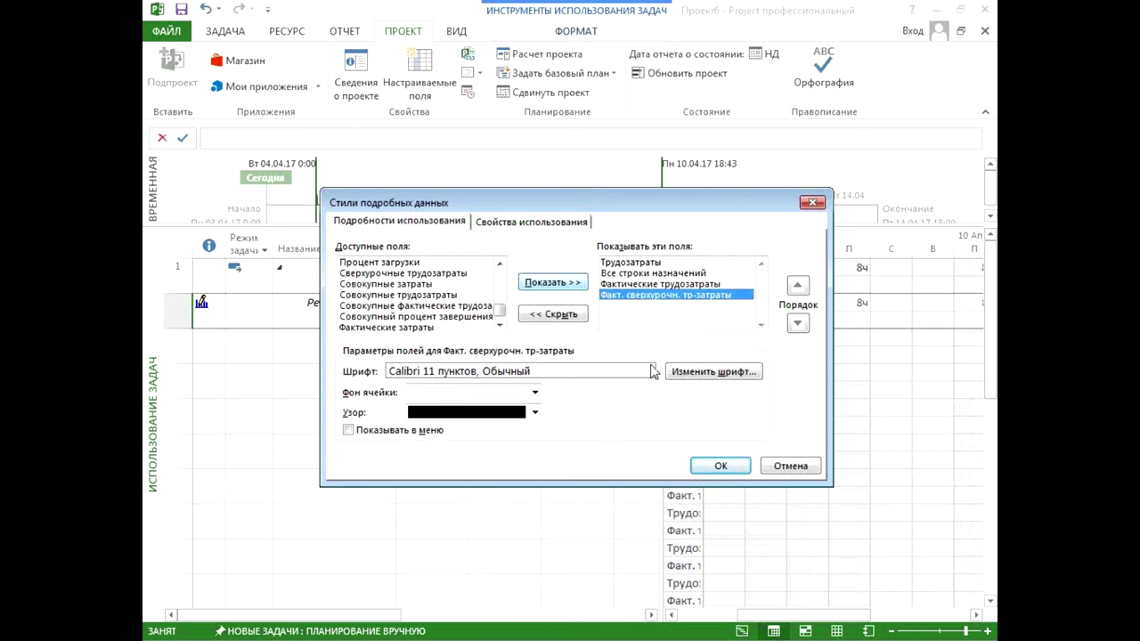
{"action": "left_click", "coordinate": [723, 464]}
Step: Widen the Подробности column, set Ресурс's actual work for Thursday to 8 hours, and check the actual and remaining costs
{"action": "left_click", "coordinate": [821, 341]}
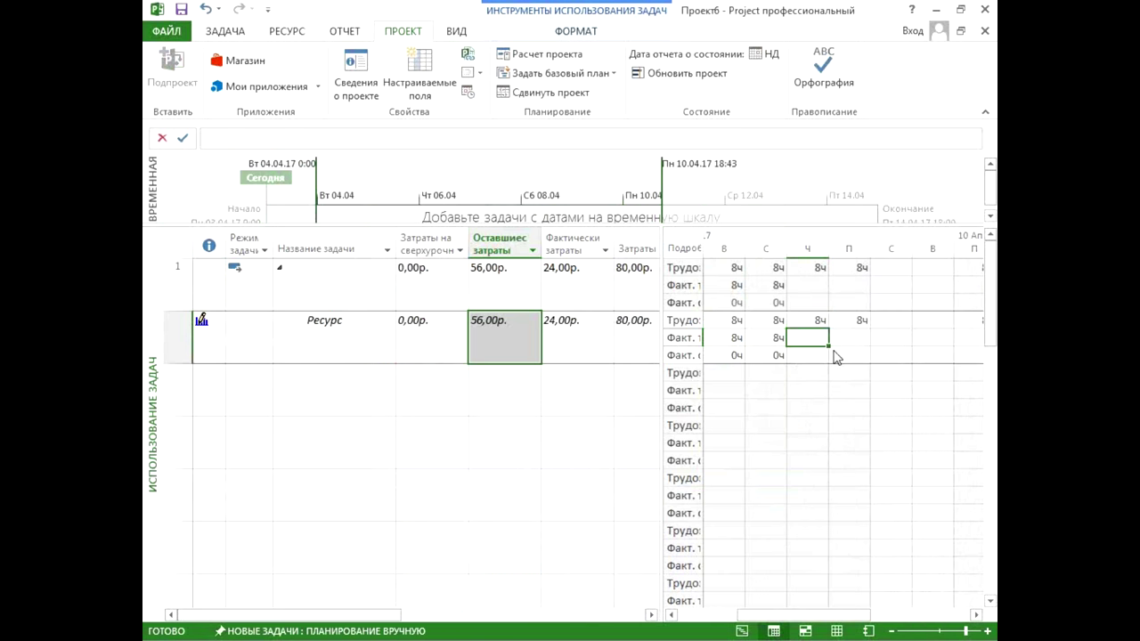
{"action": "left_click_drag", "start_coordinate": [704, 247], "coordinate": [742, 258]}
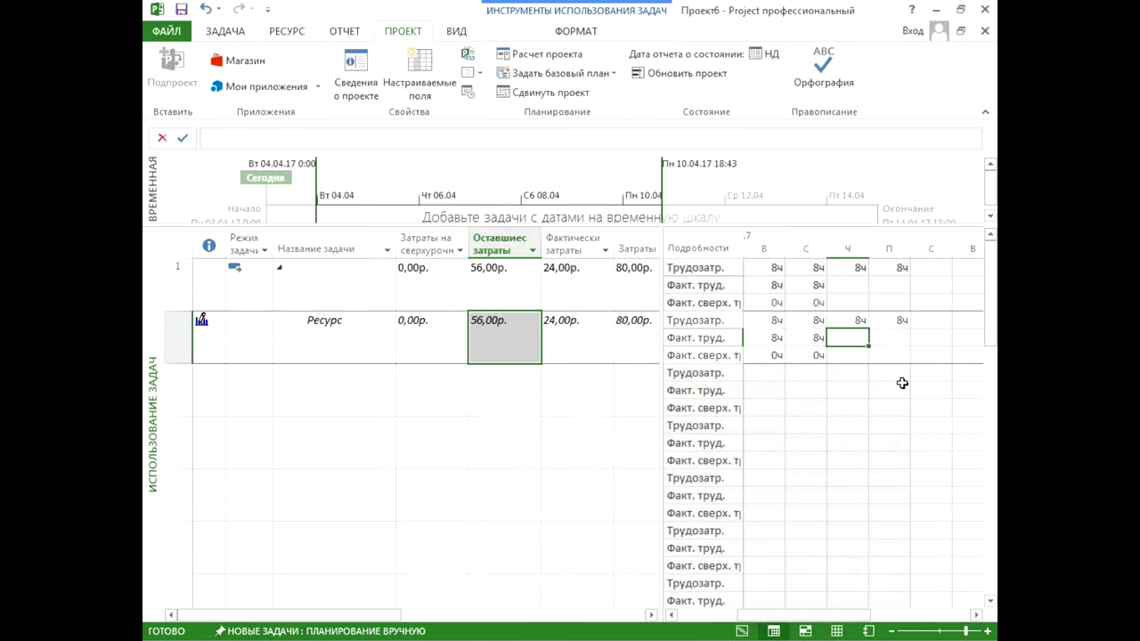
{"action": "type", "text": "8"}
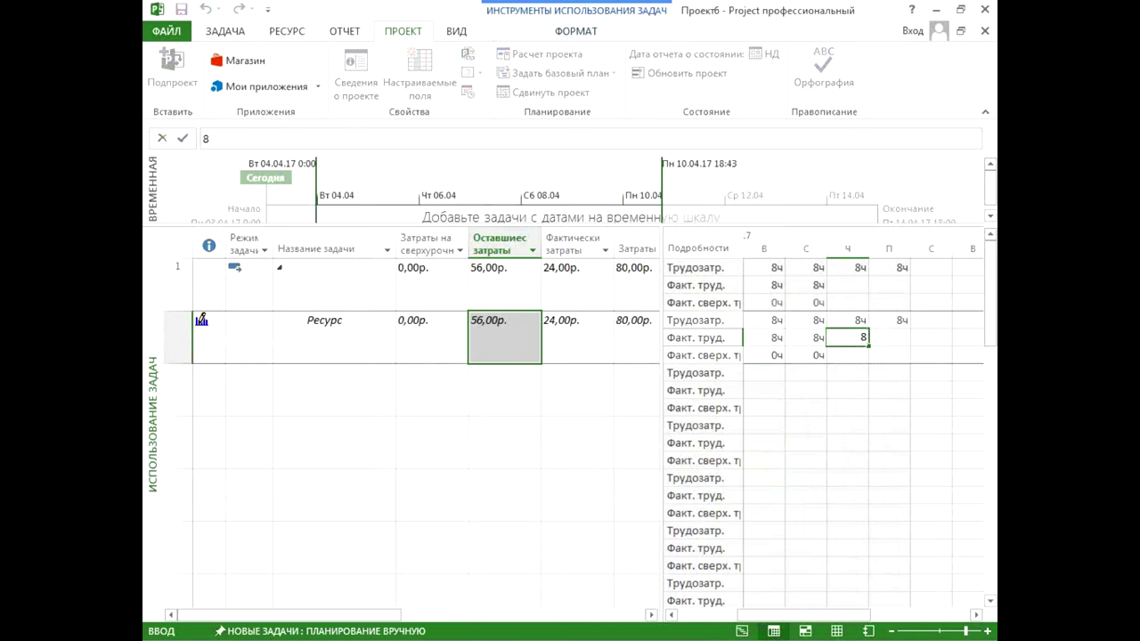
{"action": "key", "text": "Return"}
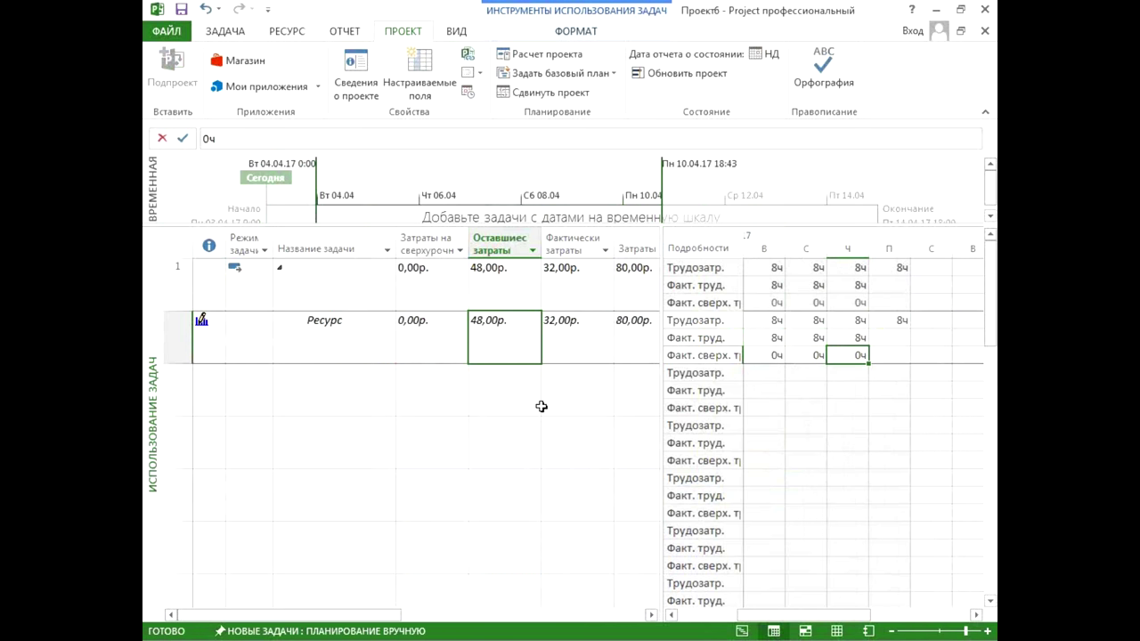
{"action": "left_click", "coordinate": [564, 347]}
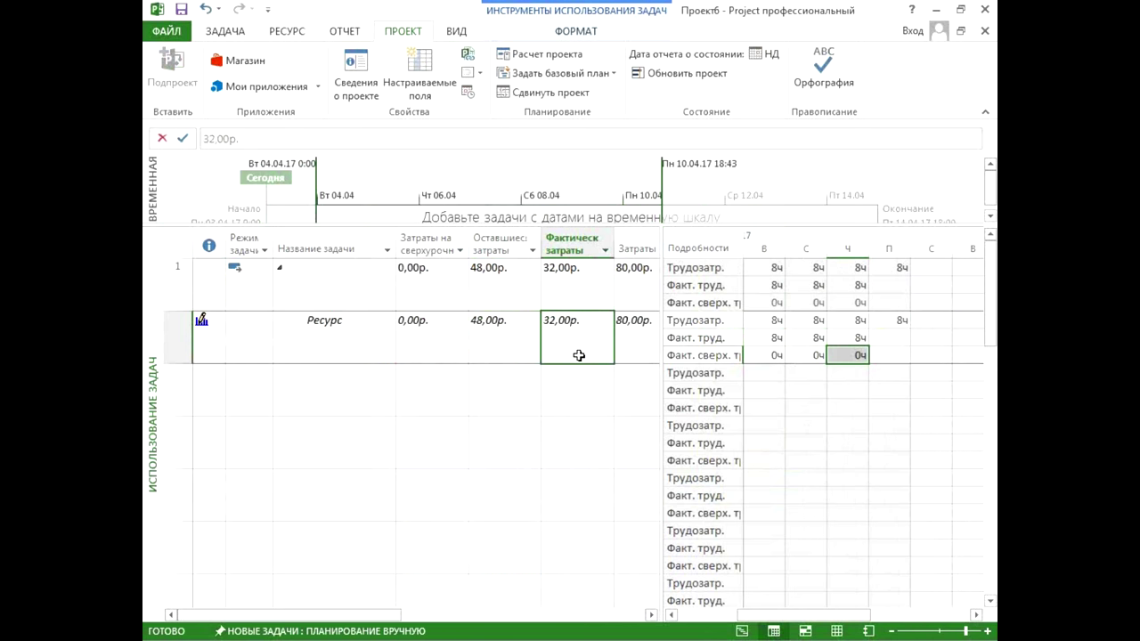
{"action": "left_click", "coordinate": [520, 322]}
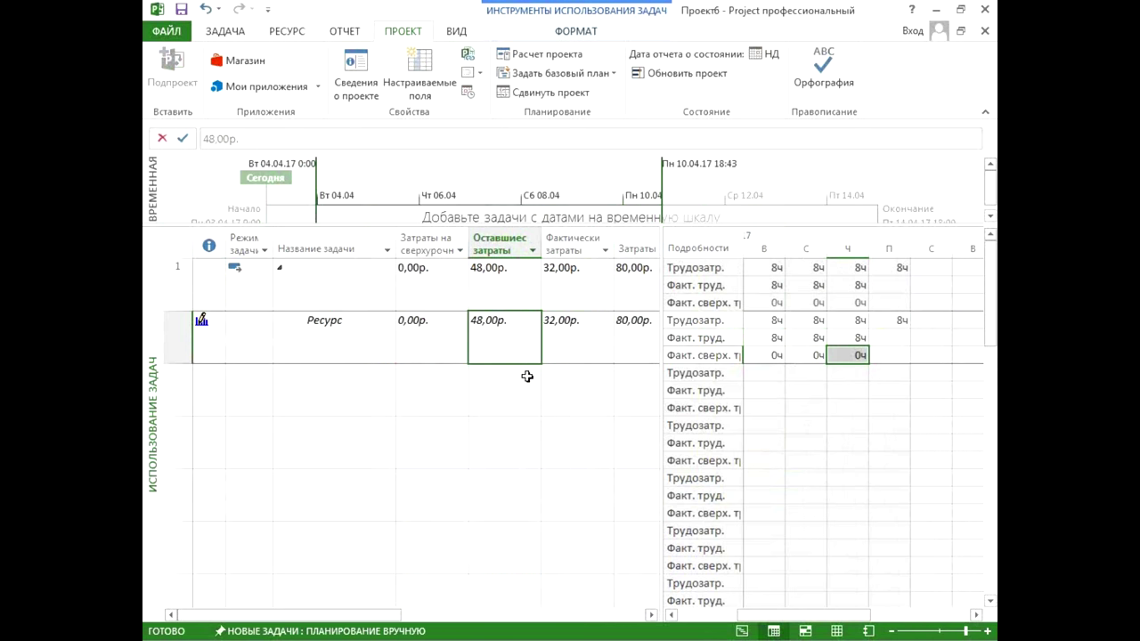
Step: Enlarge the timephased grid and narrow its day columns so the view starts at Monday 3 April
{"action": "left_click", "coordinate": [860, 355]}
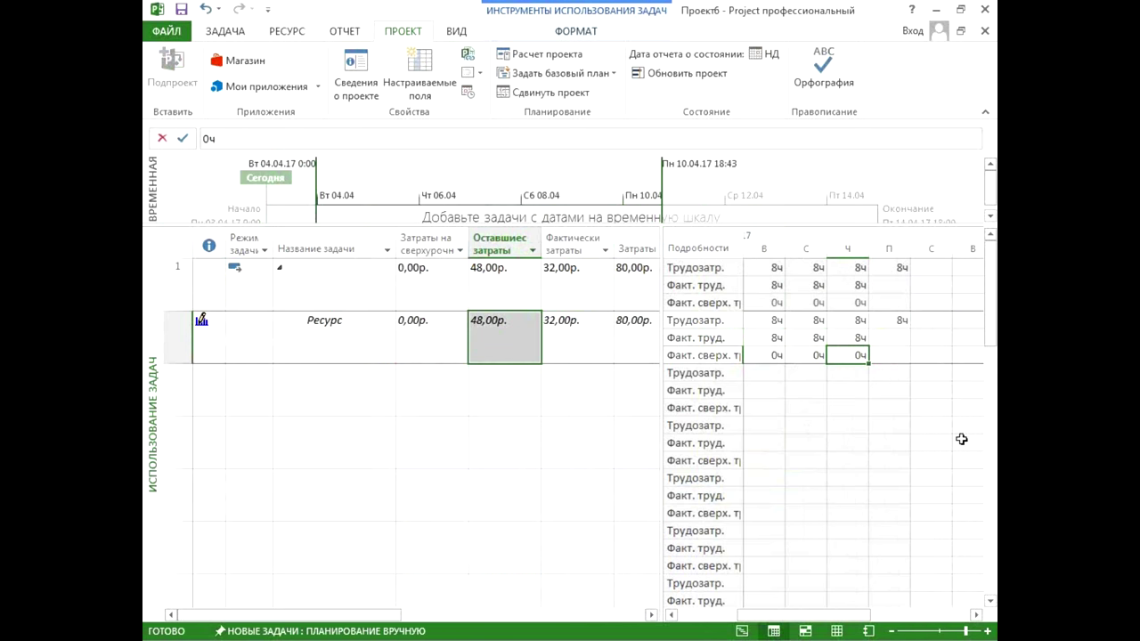
{"action": "left_click_drag", "start_coordinate": [660, 274], "coordinate": [626, 281]}
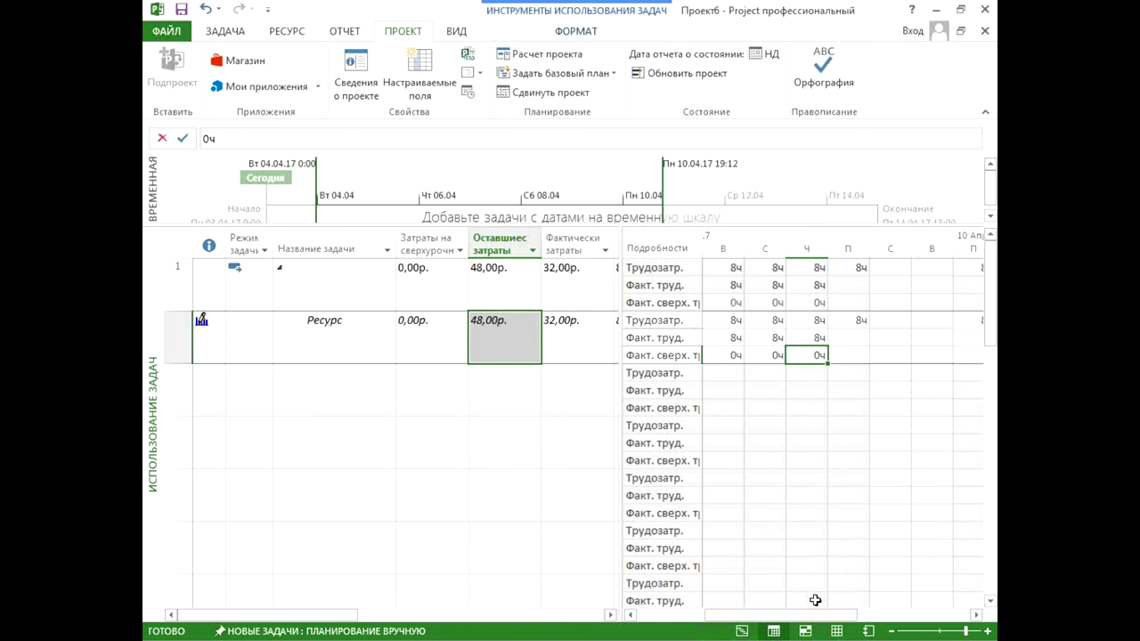
{"action": "left_click_drag", "start_coordinate": [830, 249], "coordinate": [803, 250]}
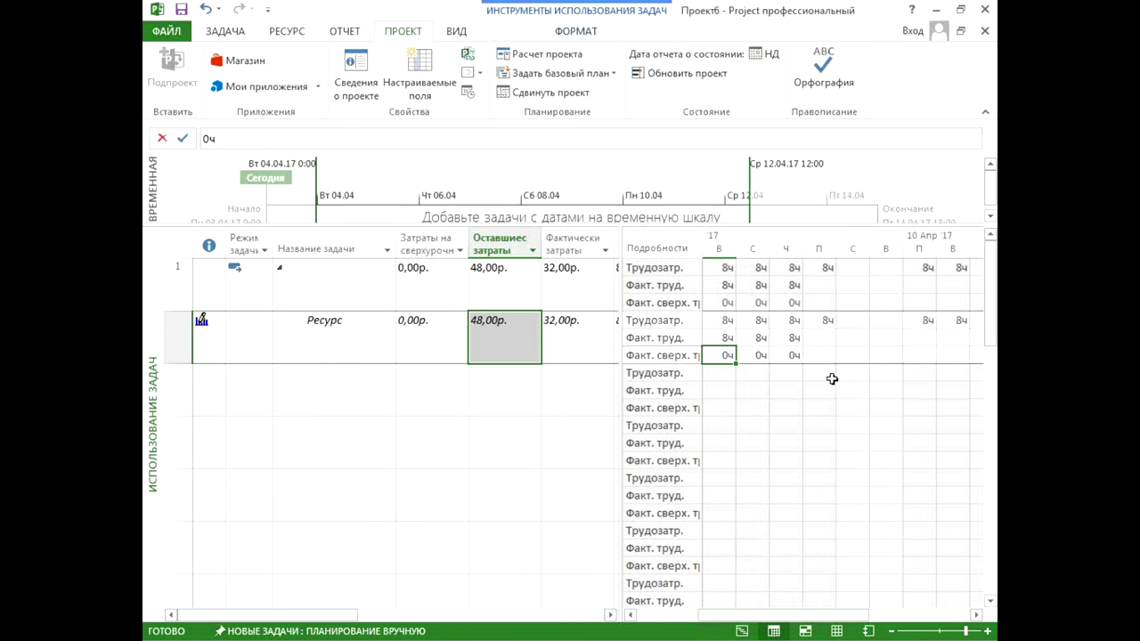
{"action": "left_click", "coordinate": [631, 614]}
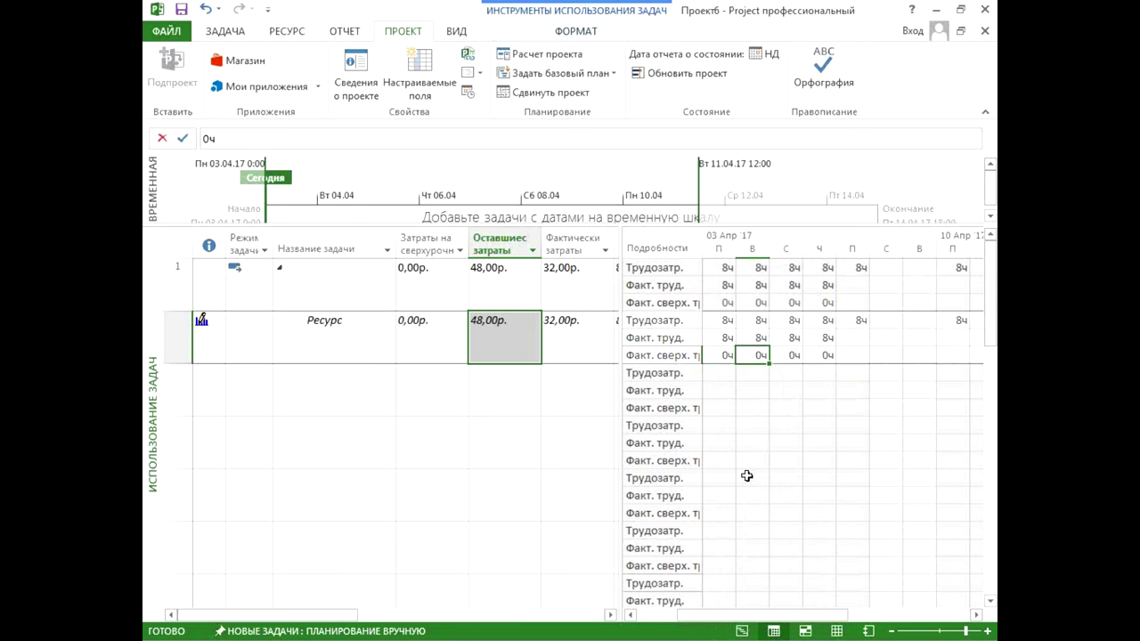
Step: Set Ресурс's actual overtime work for Thursday 6 April to 4 hours
{"action": "left_click", "coordinate": [794, 356]}
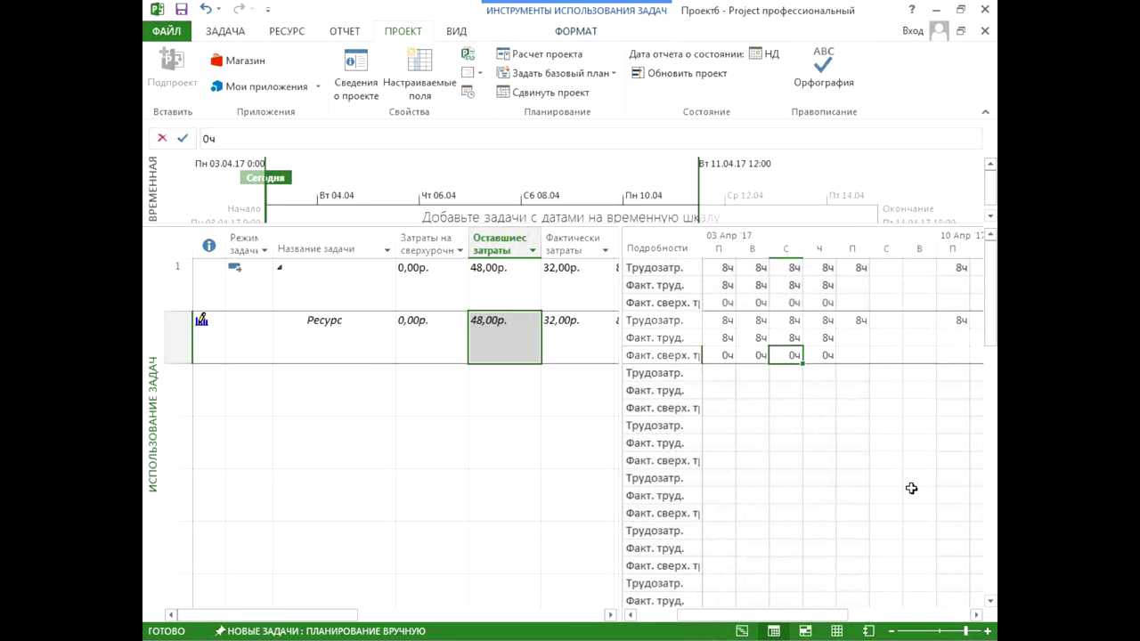
{"action": "left_click", "coordinate": [818, 355]}
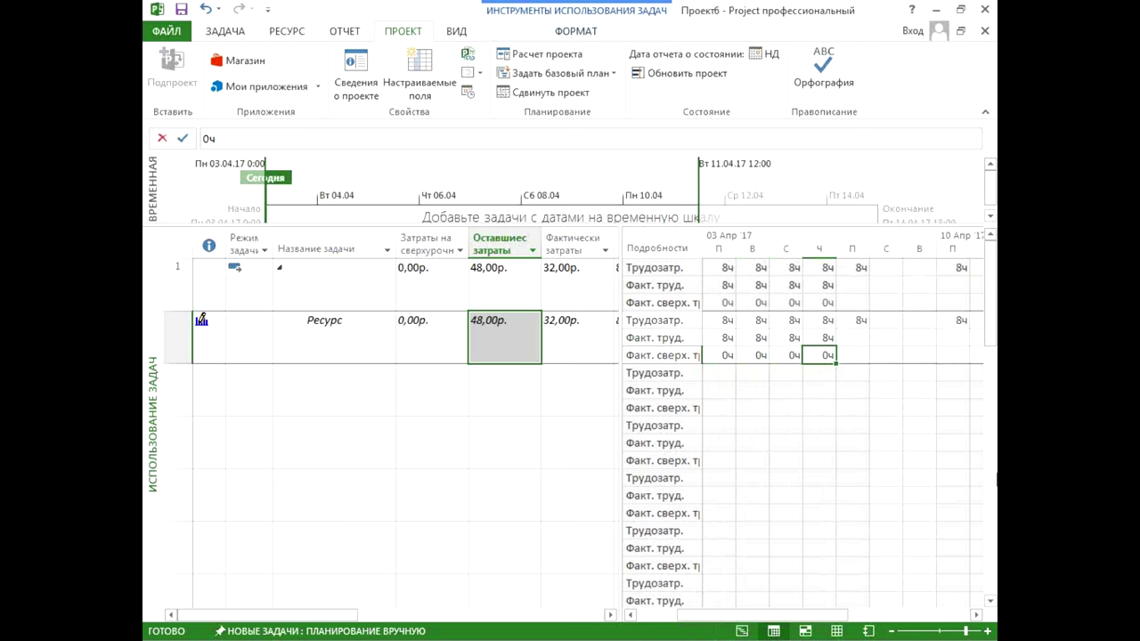
{"action": "left_click_drag", "start_coordinate": [812, 614], "coordinate": [951, 629]}
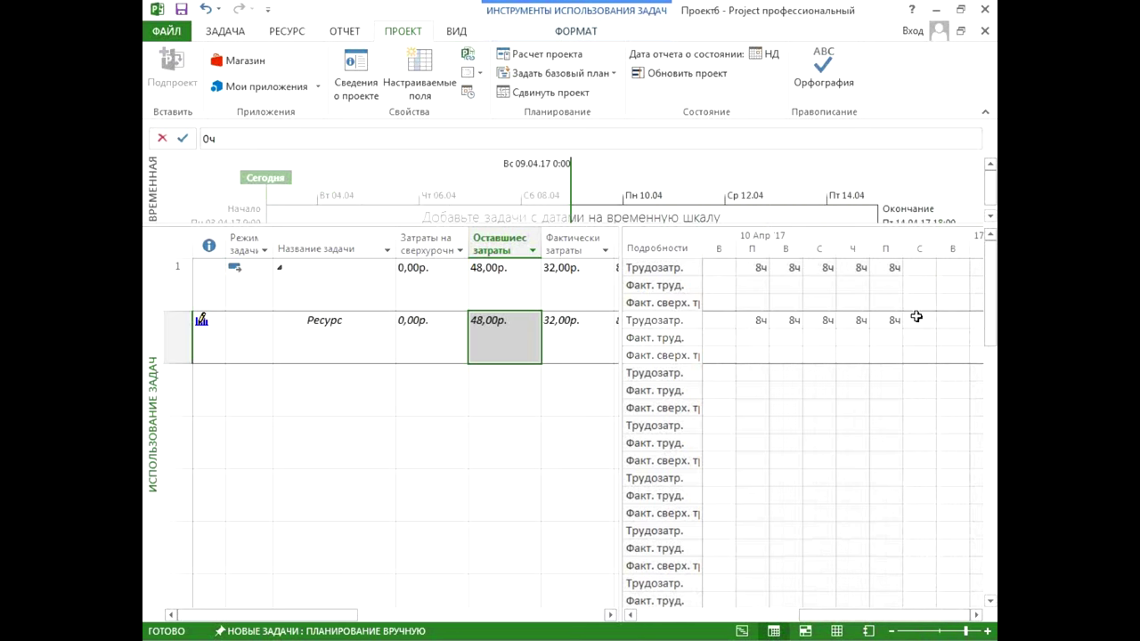
{"action": "left_click_drag", "start_coordinate": [843, 614], "coordinate": [763, 615]}
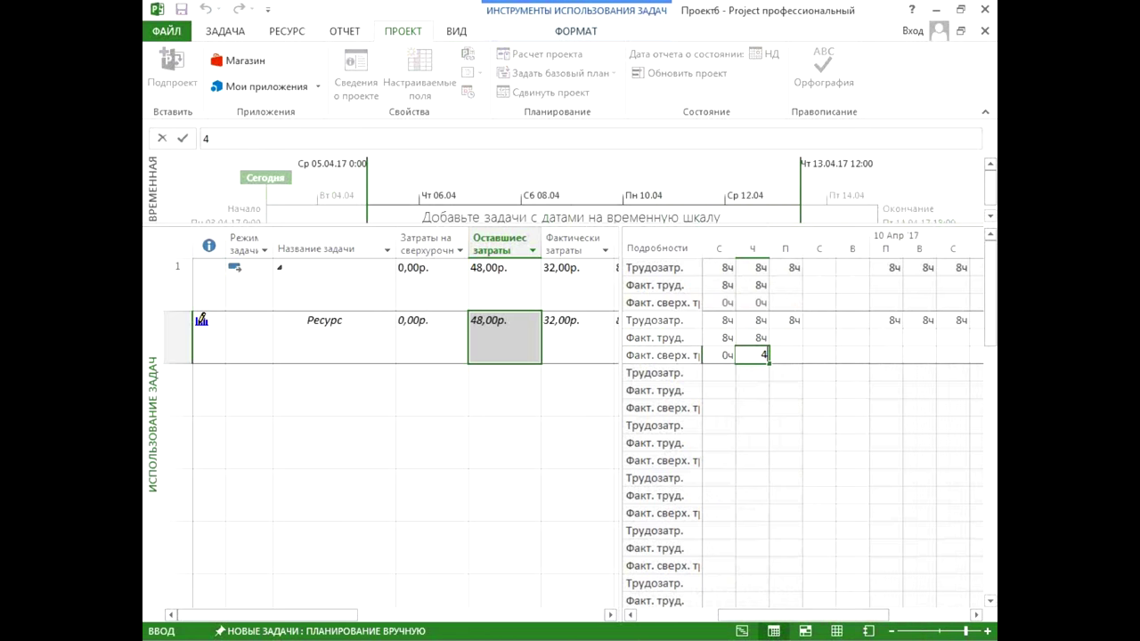
{"action": "key", "text": "Return"}
Step: Review Ресурс's work on the overtime Thursday and the final Friday, along with the overtime costs
{"action": "left_click", "coordinate": [754, 355]}
{"action": "key", "text": "Up"}
{"action": "key", "text": "Up"}
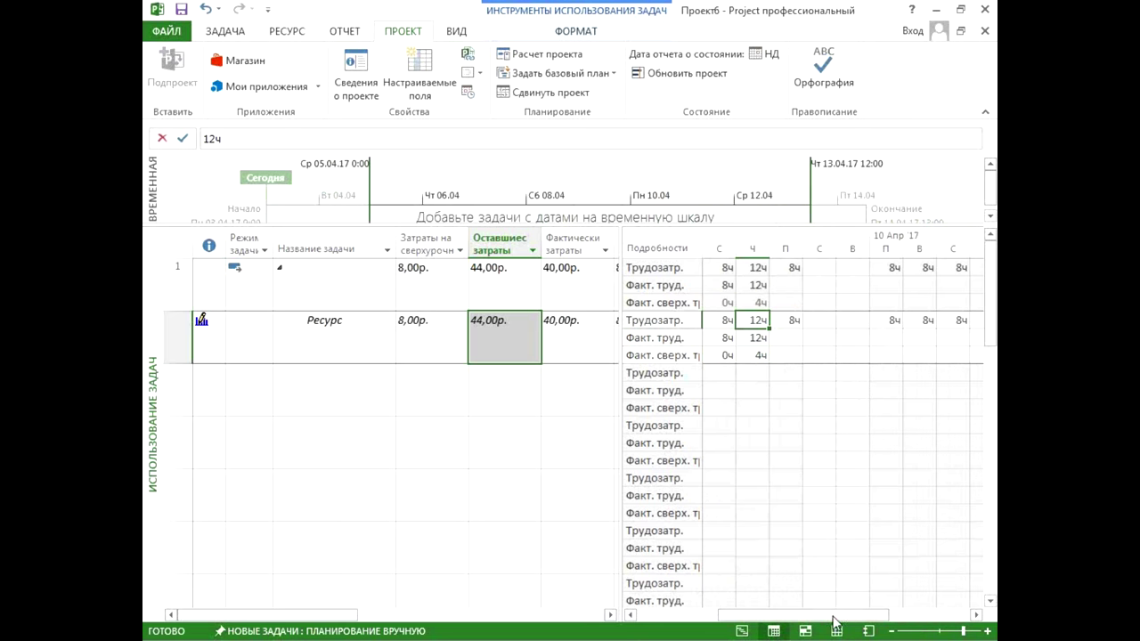
{"action": "left_click_drag", "start_coordinate": [836, 616], "coordinate": [895, 616]}
{"action": "left_click", "coordinate": [929, 323]}
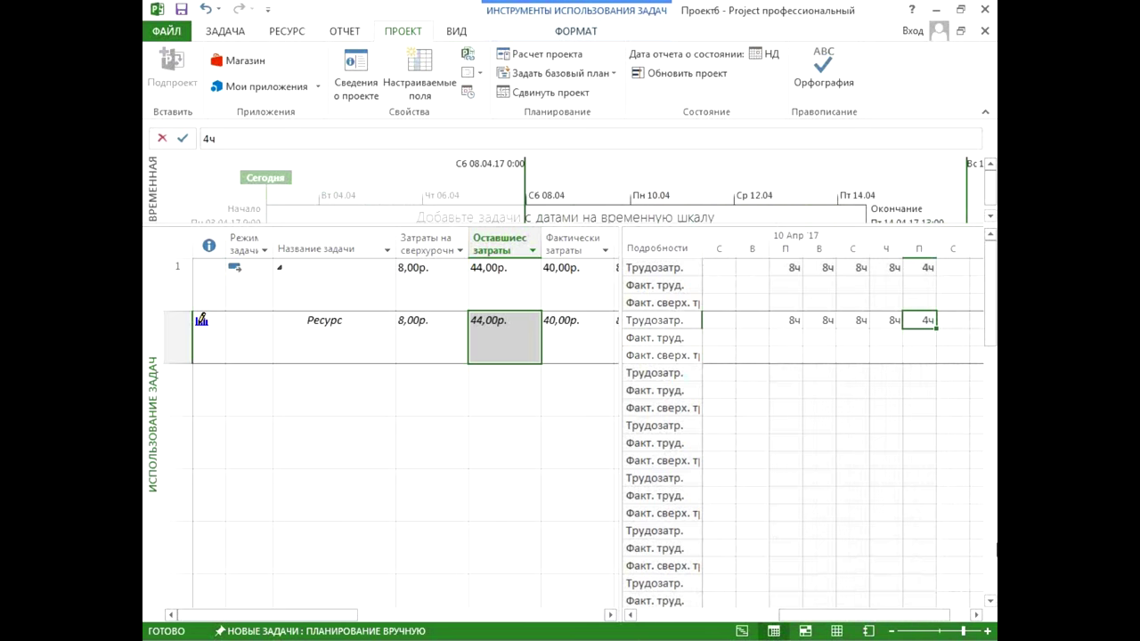
{"action": "left_click", "coordinate": [453, 344]}
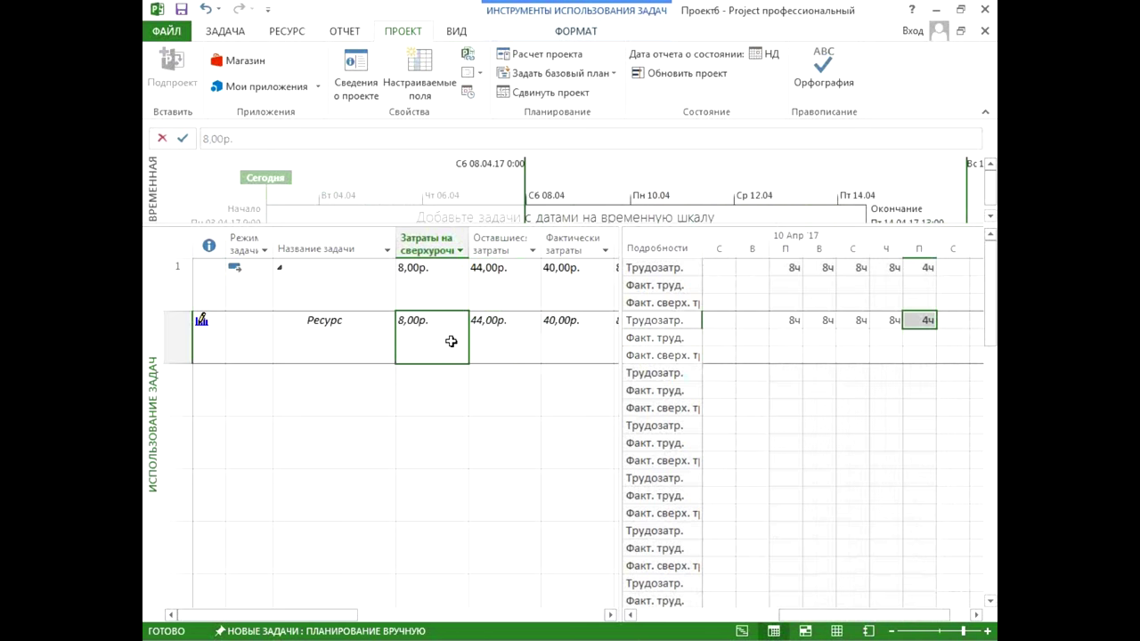
Step: Insert the Отклонение по стоимости column before Затраты на сверхурочные and check the variance for Ресурс
{"action": "right_click", "coordinate": [432, 247]}
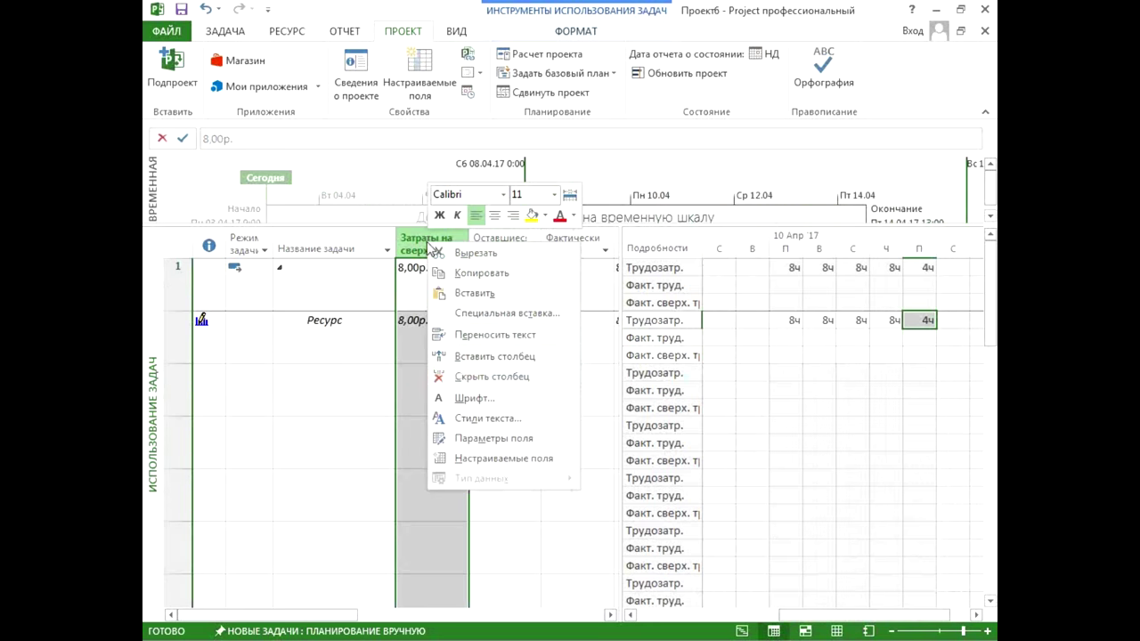
{"action": "left_click", "coordinate": [460, 359]}
{"action": "type", "text": "отклонение длительности"}
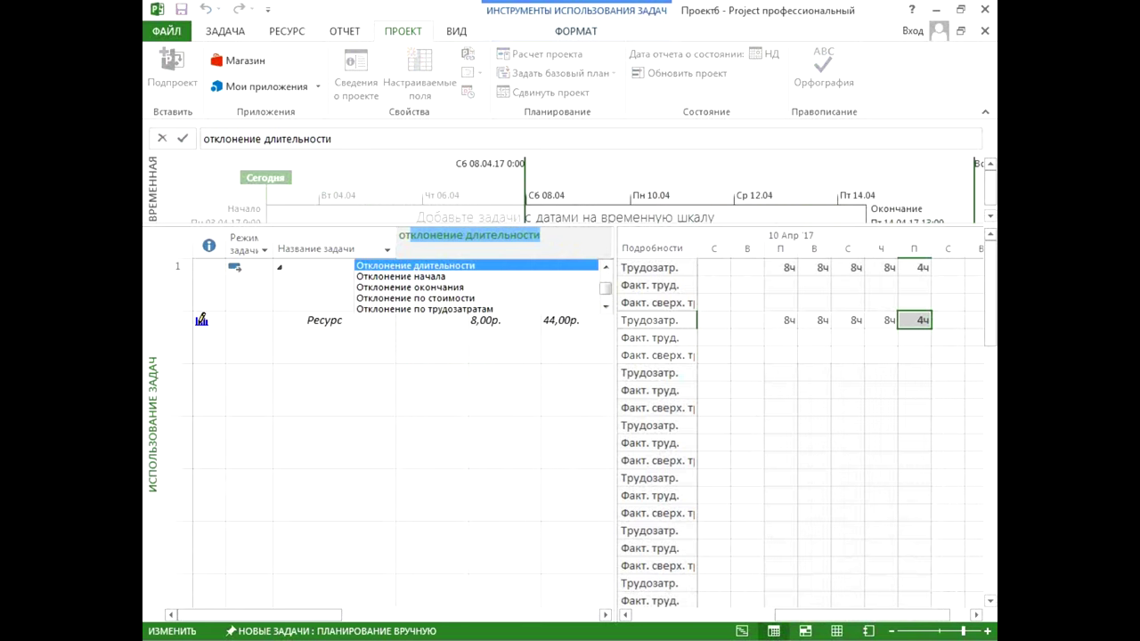
{"action": "key", "text": "Down"}
{"action": "key", "text": "Down"}
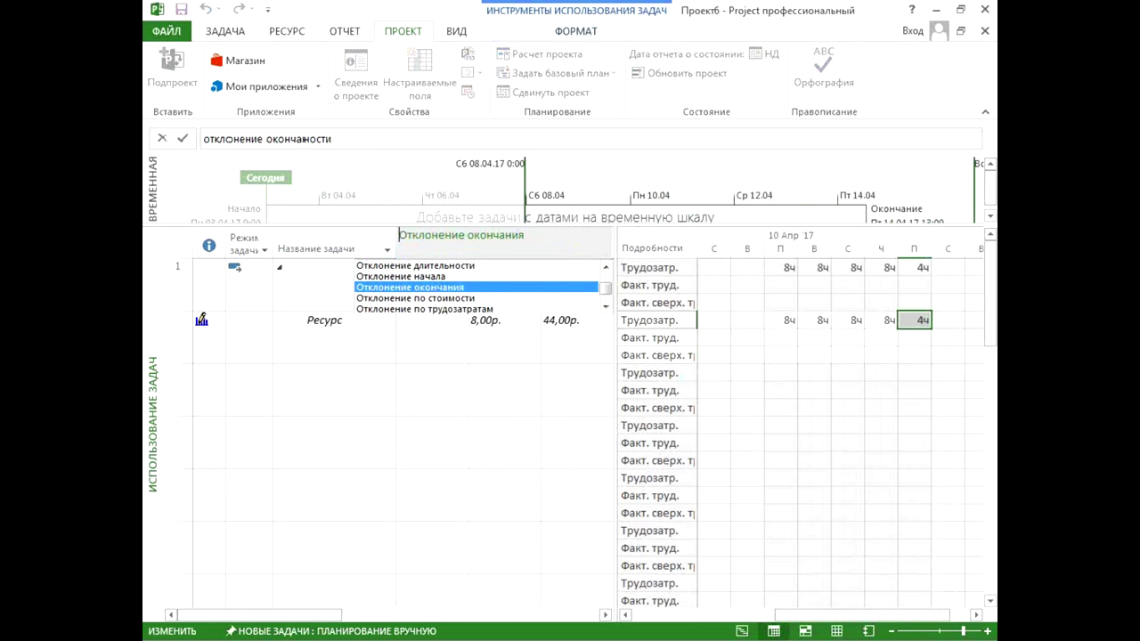
{"action": "key", "text": "Down"}
{"action": "key", "text": "Return"}
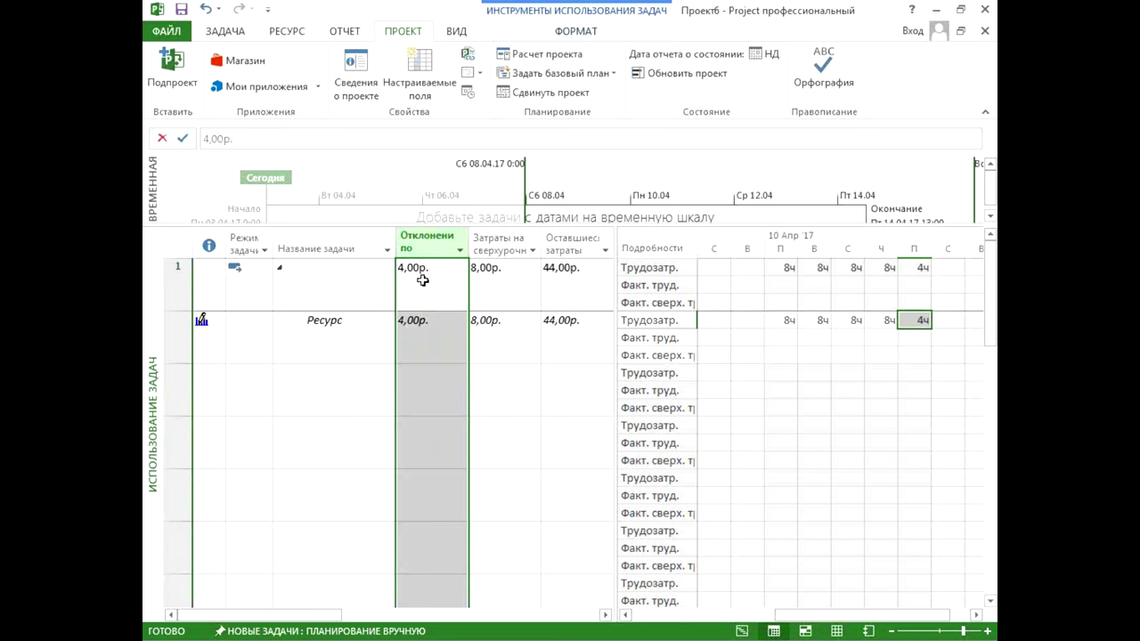
{"action": "left_click", "coordinate": [434, 343]}
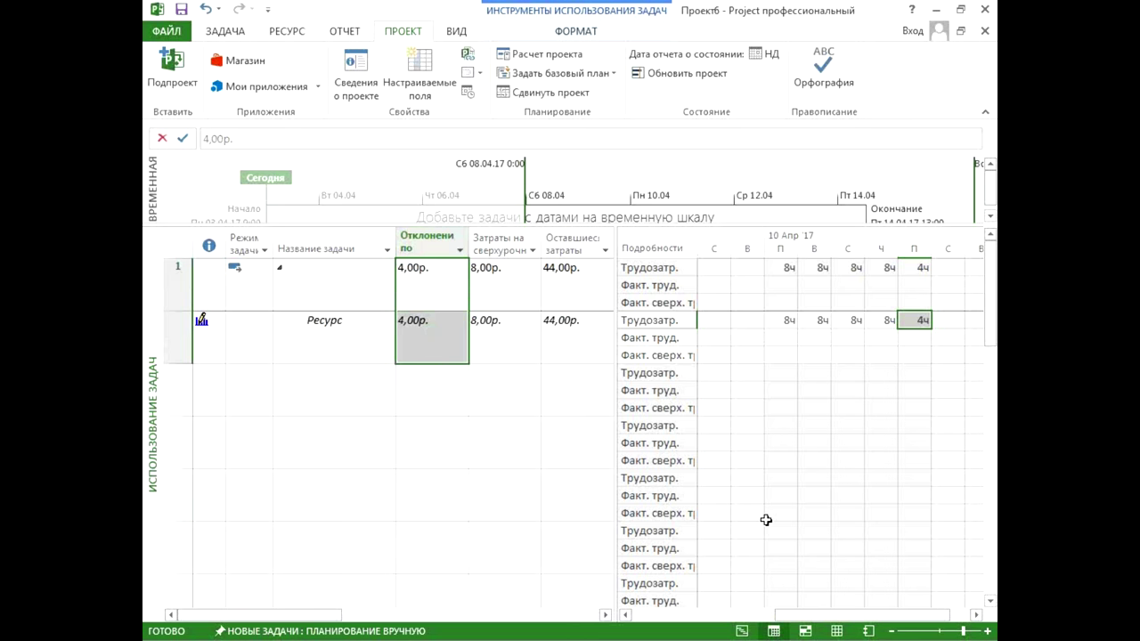
Step: Start opening a document from the Документы library and list the file types that can be opened
{"action": "left_click", "coordinate": [166, 32]}
{"action": "left_click", "coordinate": [188, 133]}
{"action": "left_click", "coordinate": [374, 230]}
{"action": "left_click", "coordinate": [585, 178]}
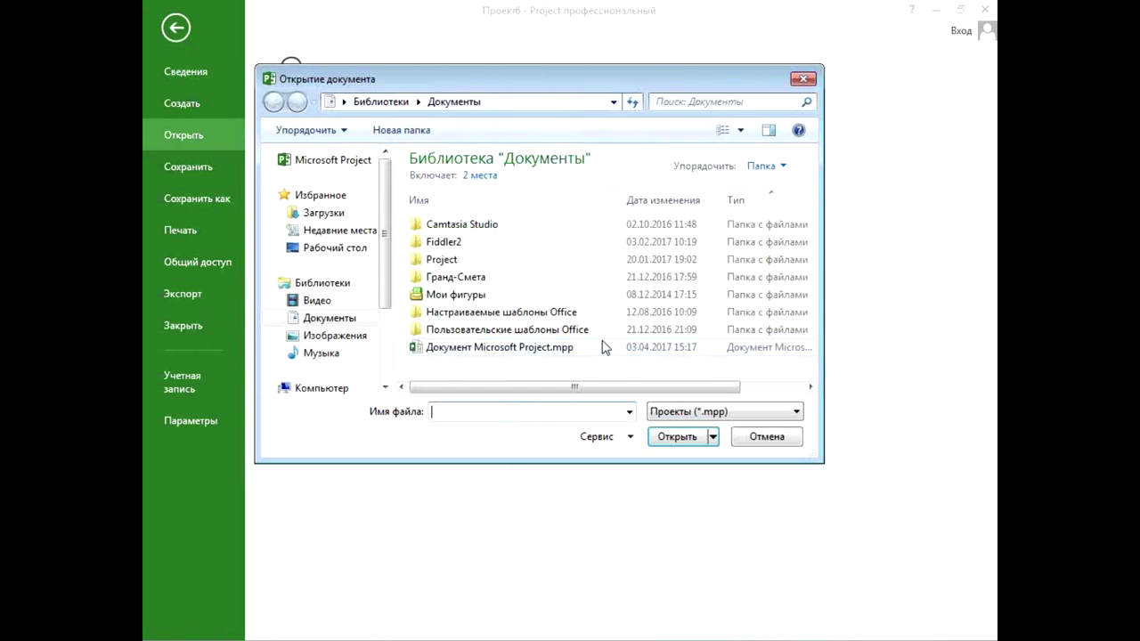
{"action": "left_click", "coordinate": [685, 415]}
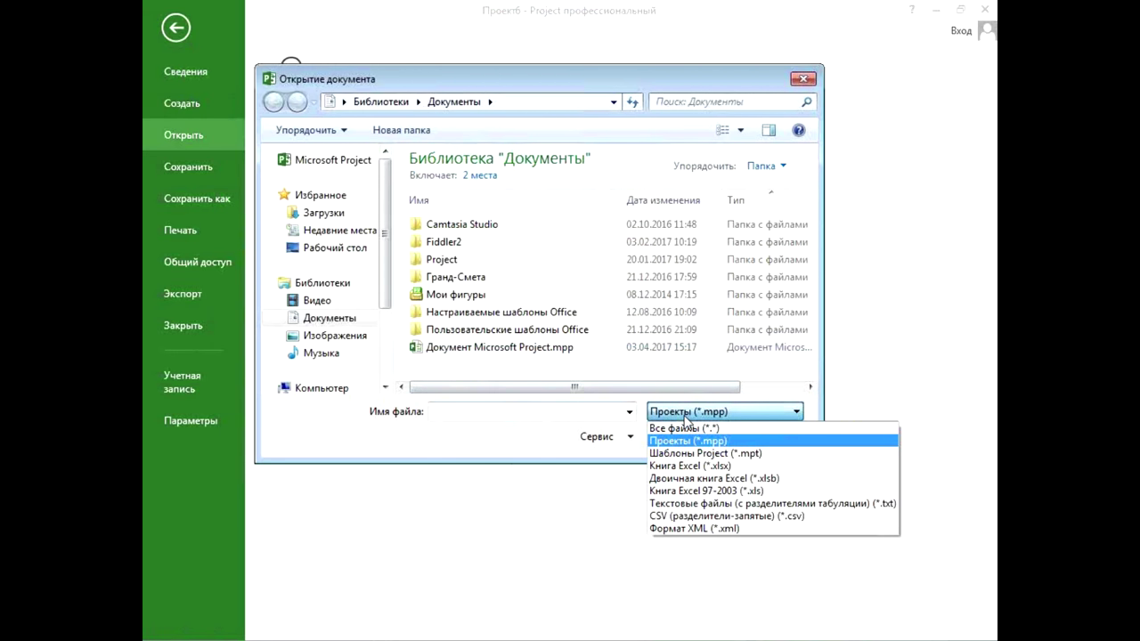